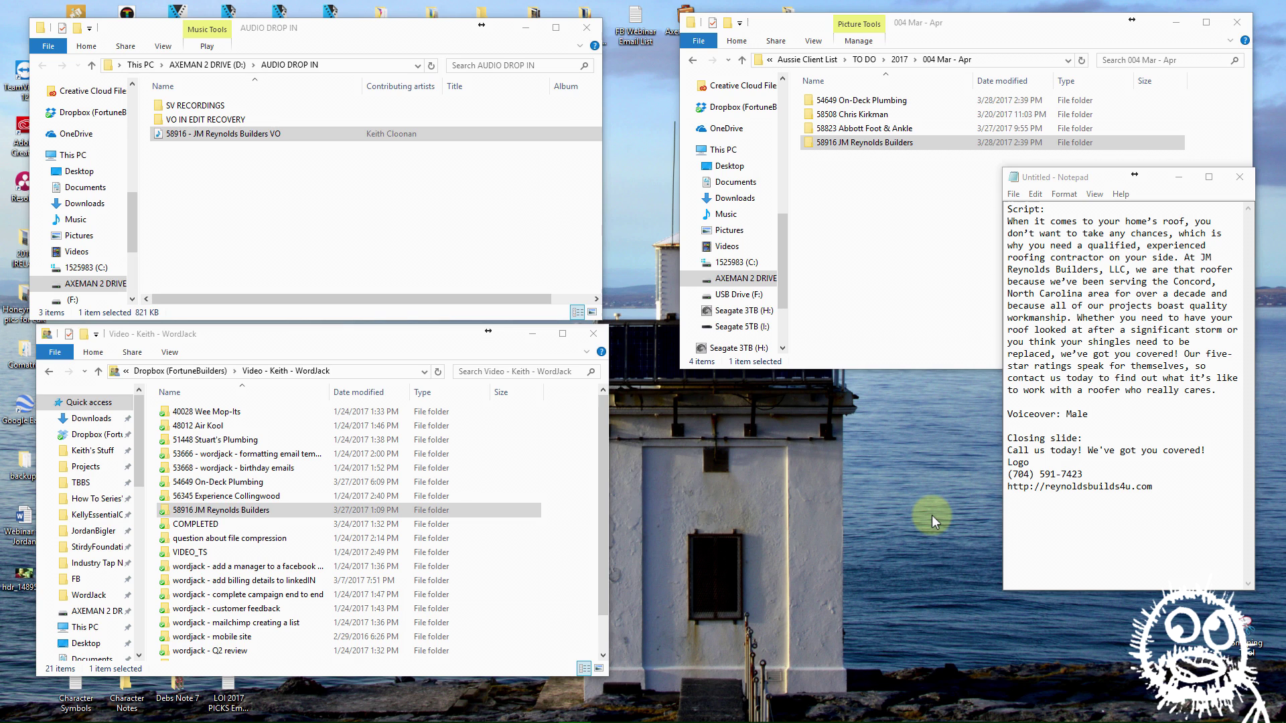
click(181, 134)
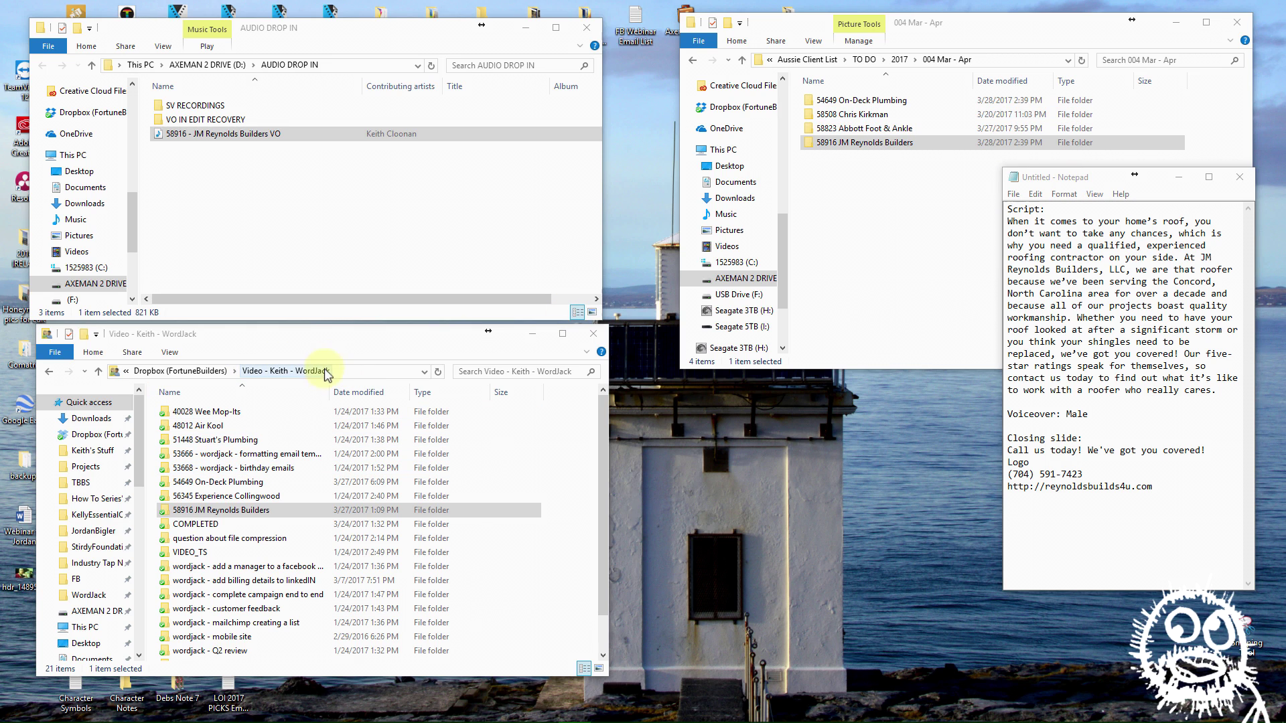
click(202, 512)
click(343, 332)
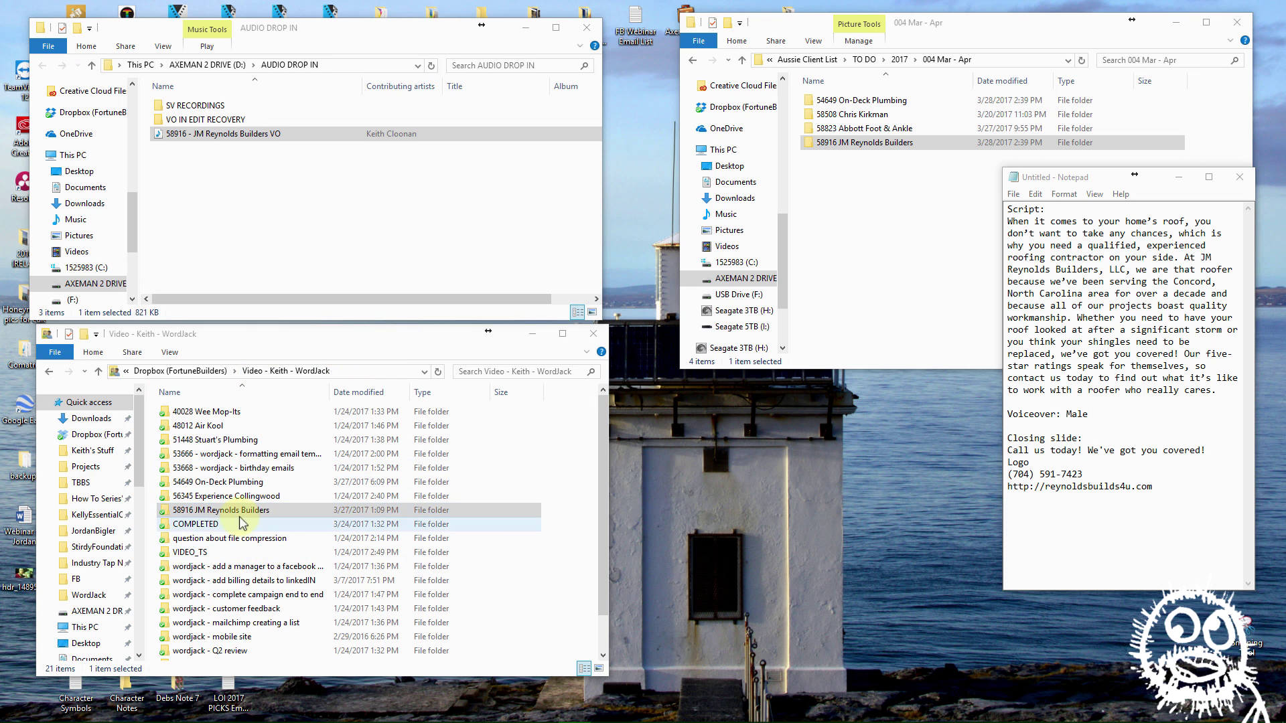
click(1142, 181)
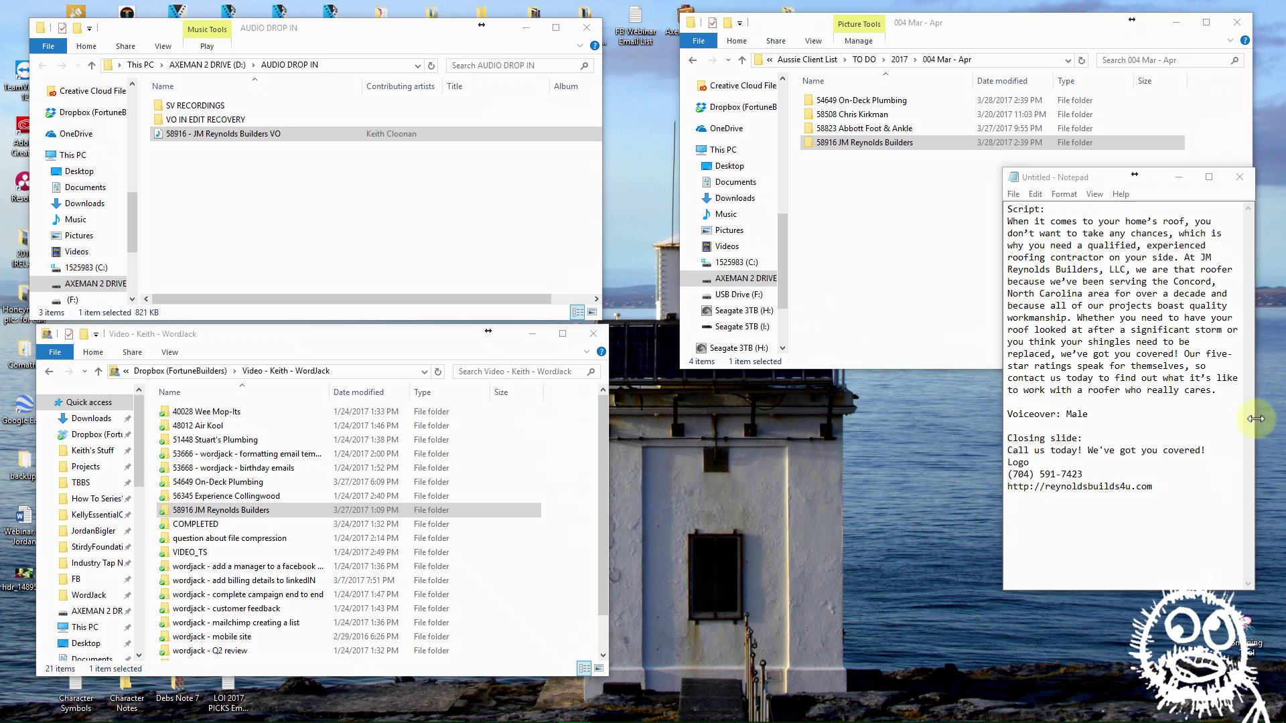
drag(1054, 182, 1056, 190)
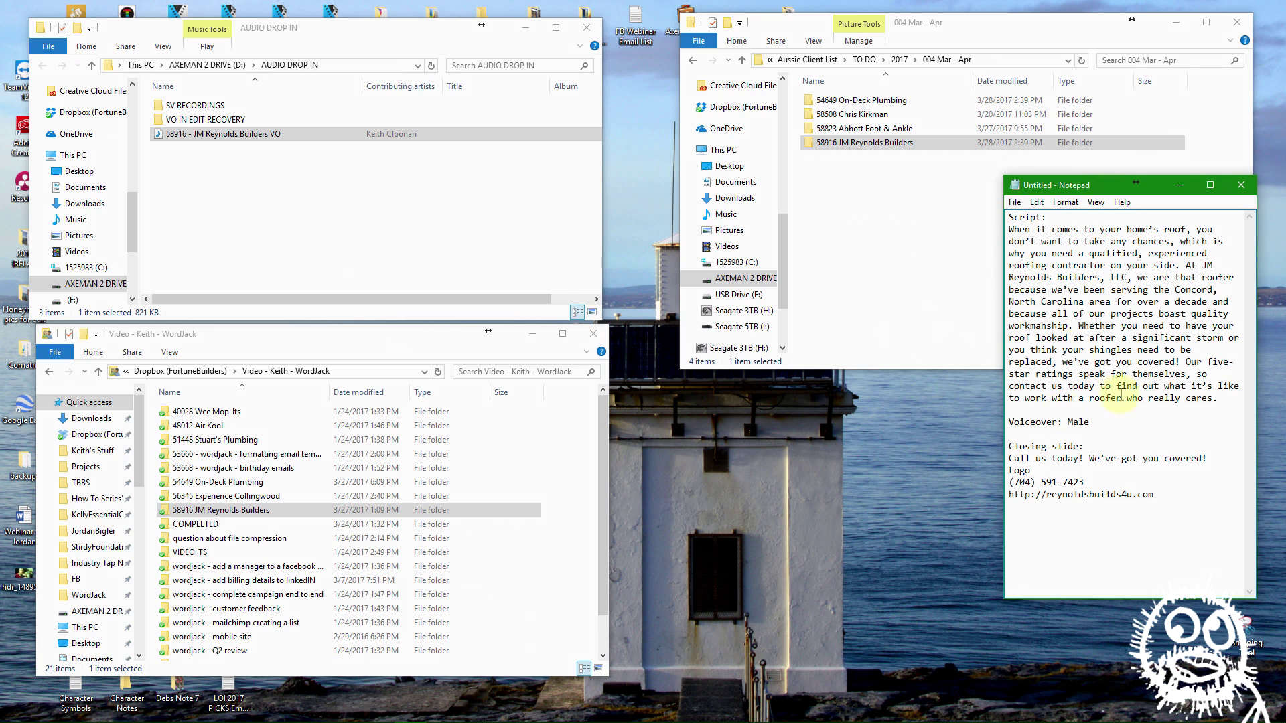
click(195, 512)
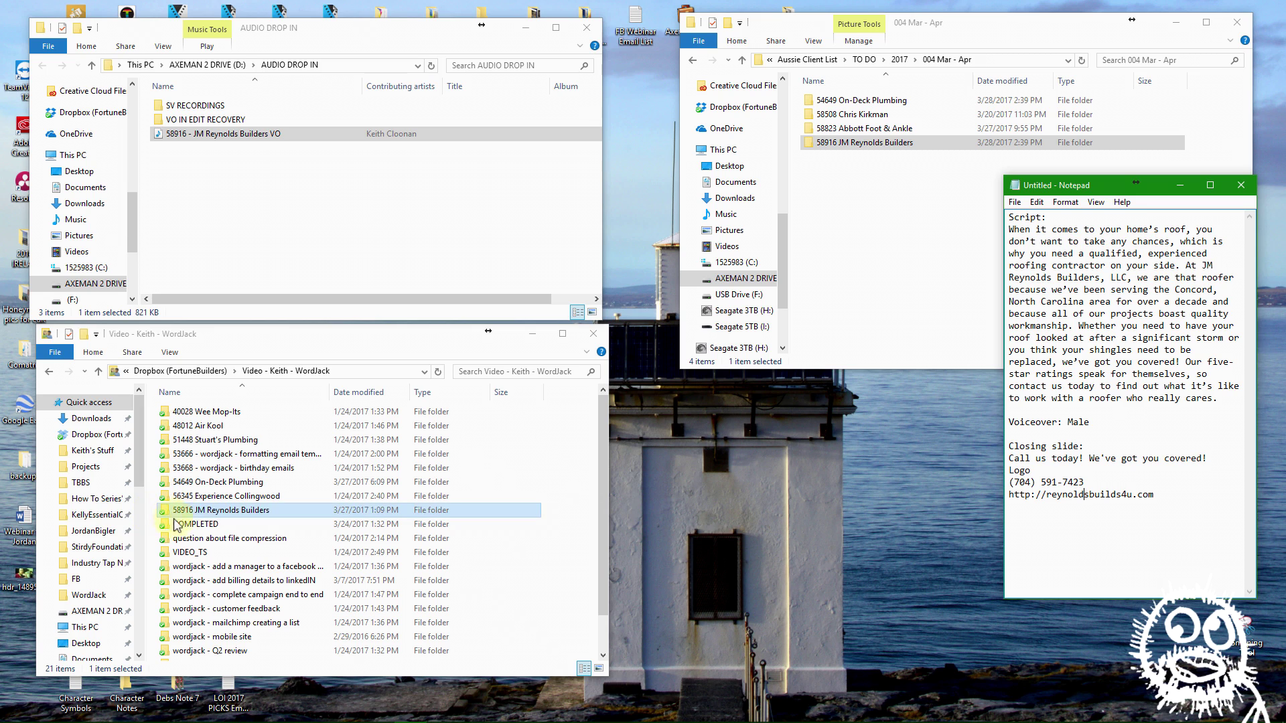
drag(251, 334, 251, 338)
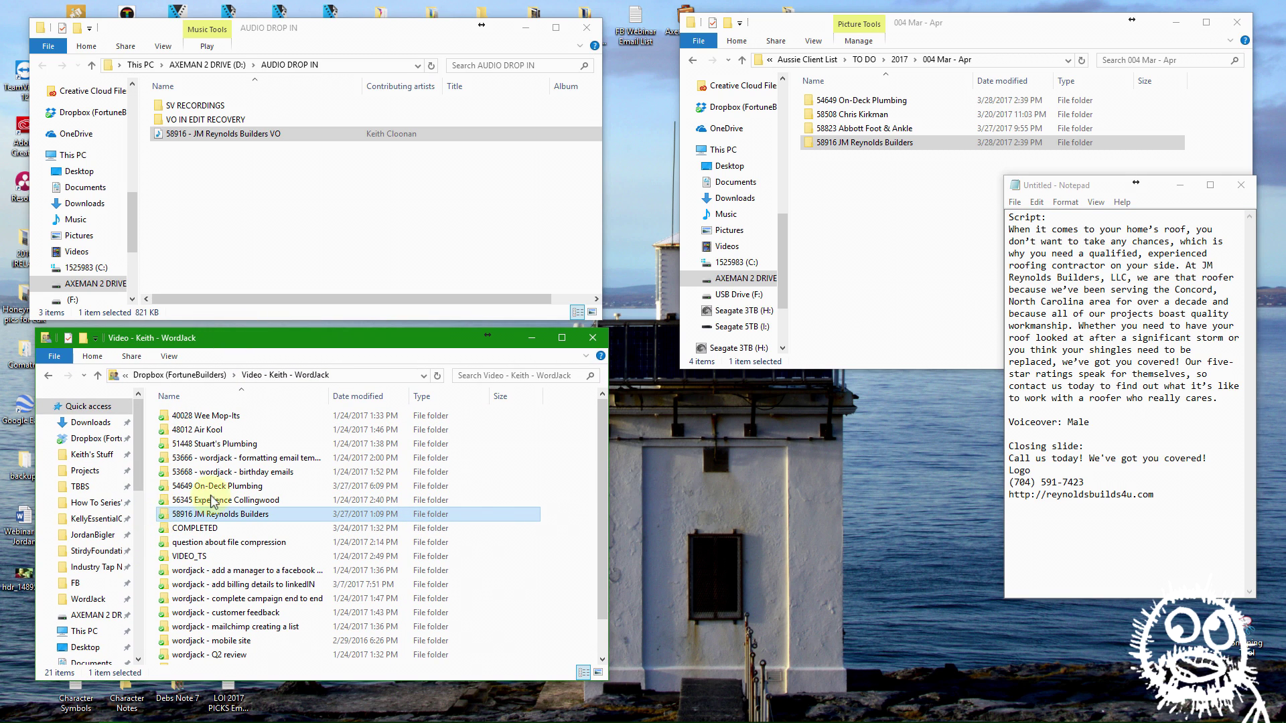
drag(912, 33, 905, 36)
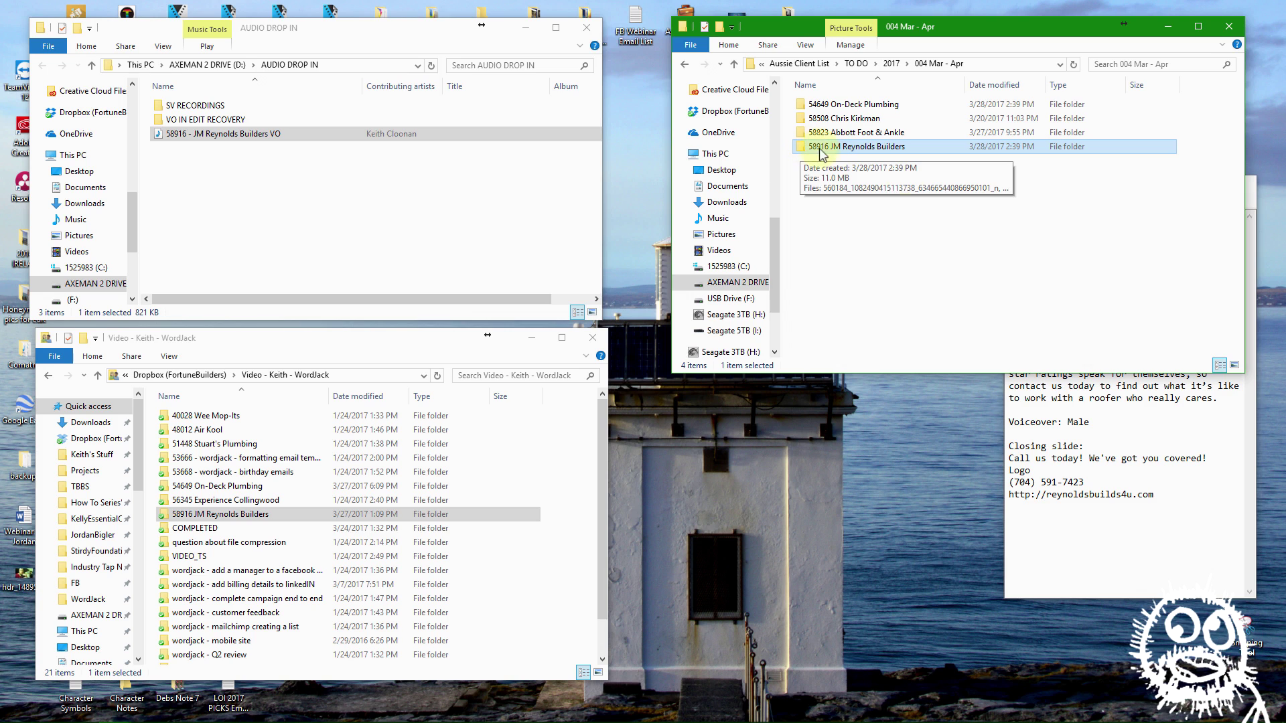
Delete the "Voiceover: Male" line and its extra blank line from the script text in Notepad
click(1094, 414)
drag(1085, 184, 1059, 205)
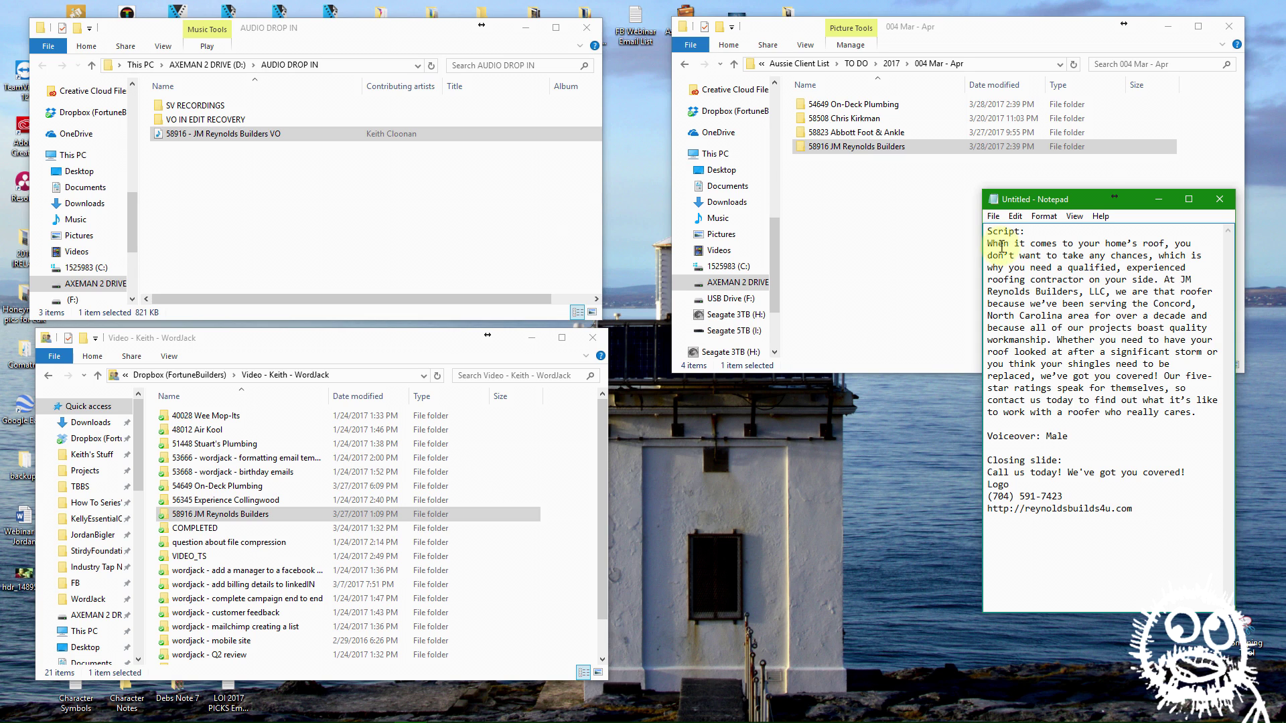
drag(1199, 415, 987, 243)
click(1074, 438)
shift+click(990, 435)
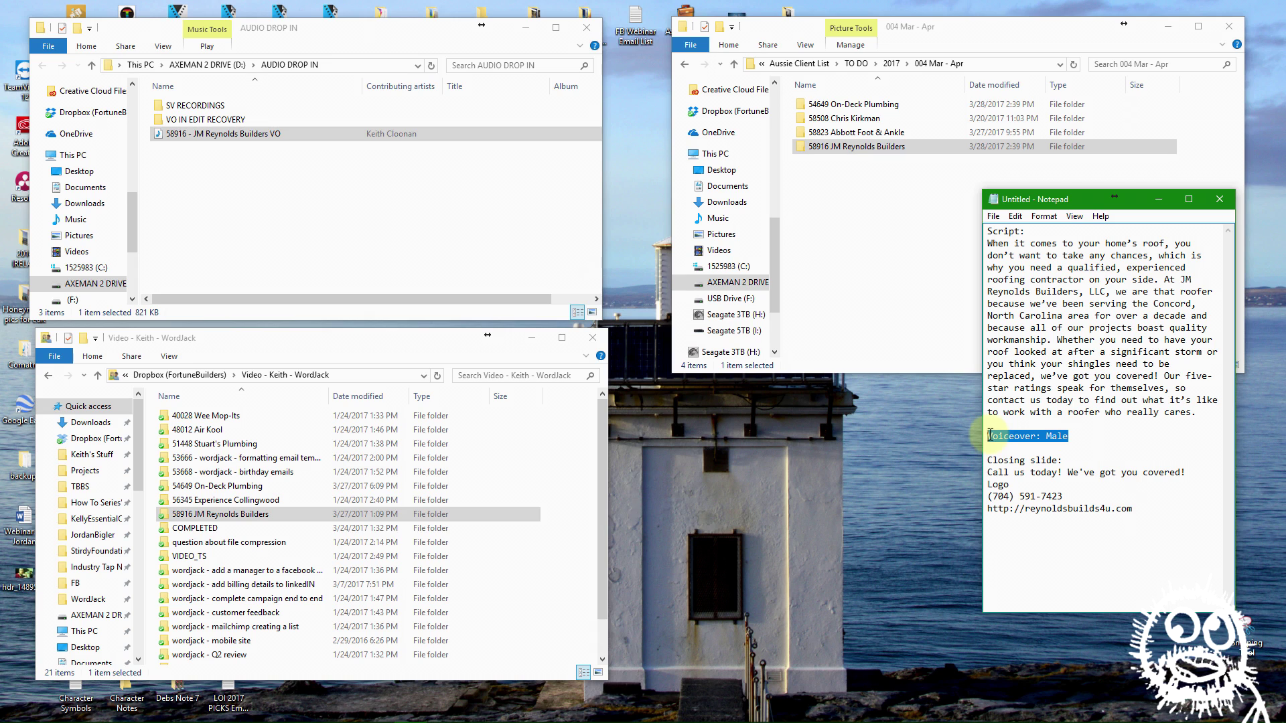
key(Delete)
key(BackSpace)
key(BackSpace)
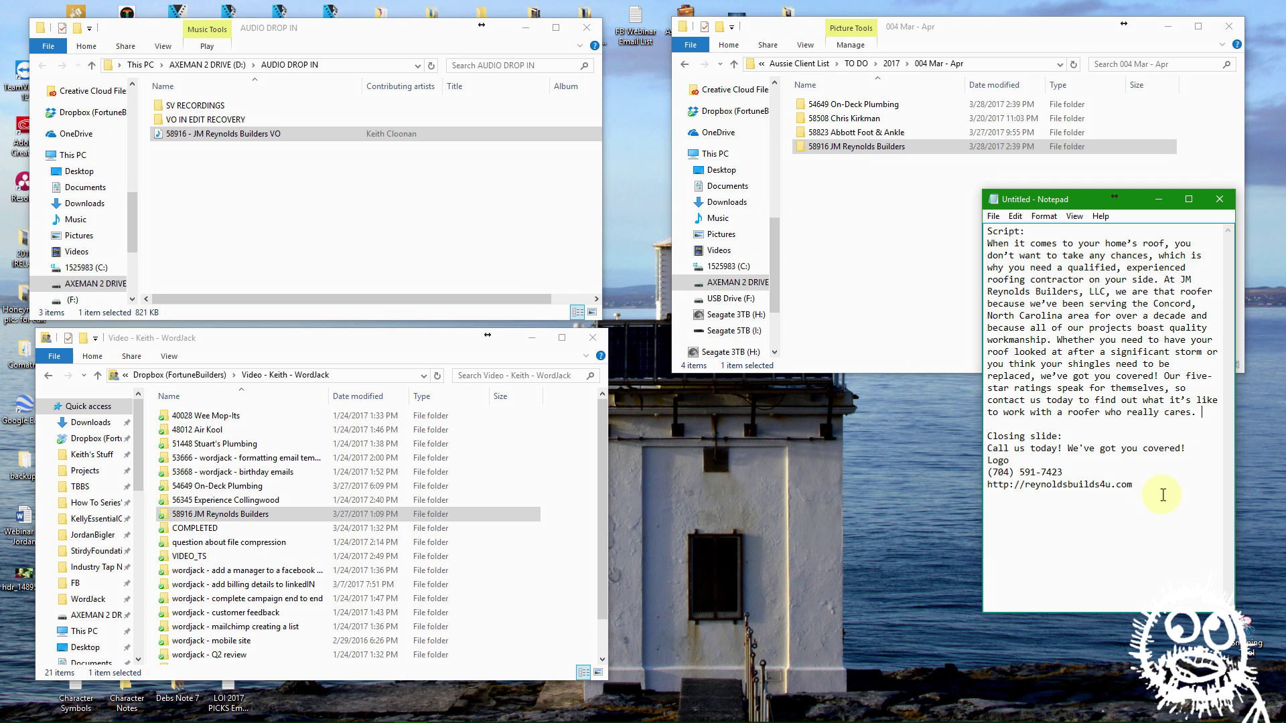
click(1216, 415)
Move the JM Reynolds Builders VO file from AUDIO DROP IN into the JM Reynolds Builders folder under 004 Mar - Apr, and close AUDIO DROP IN
mouse_move(278, 716)
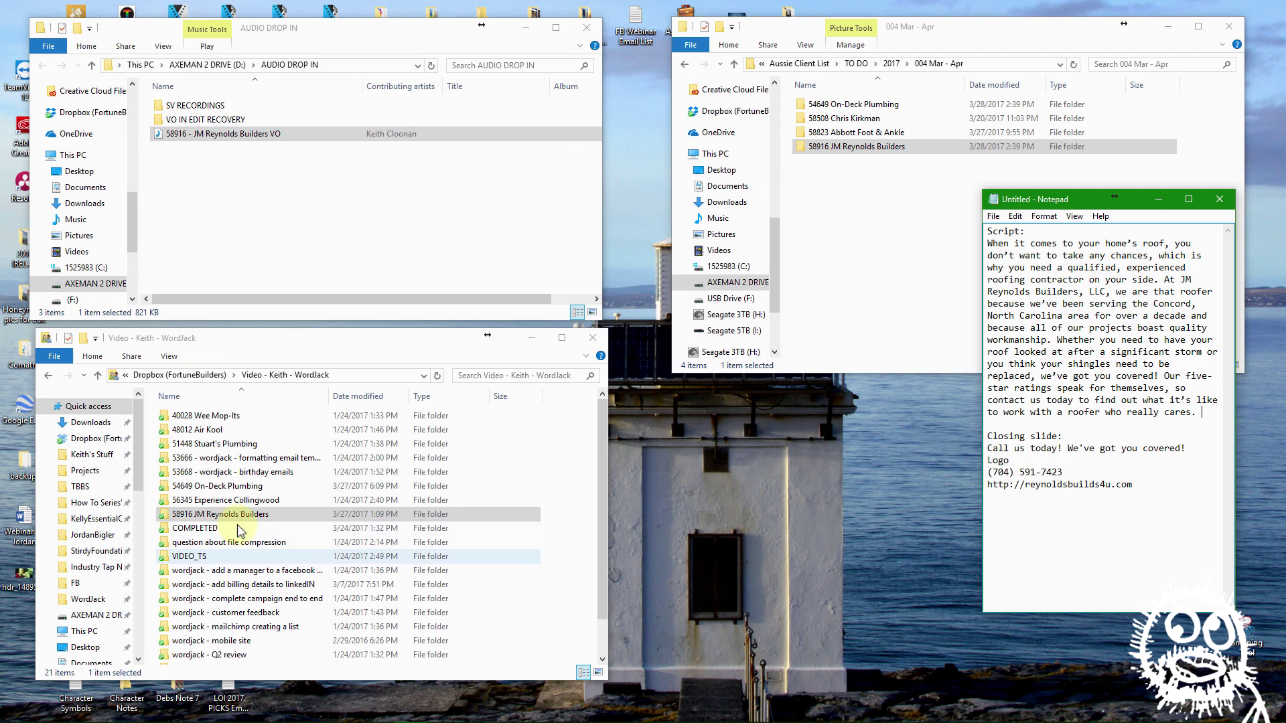
click(40, 663)
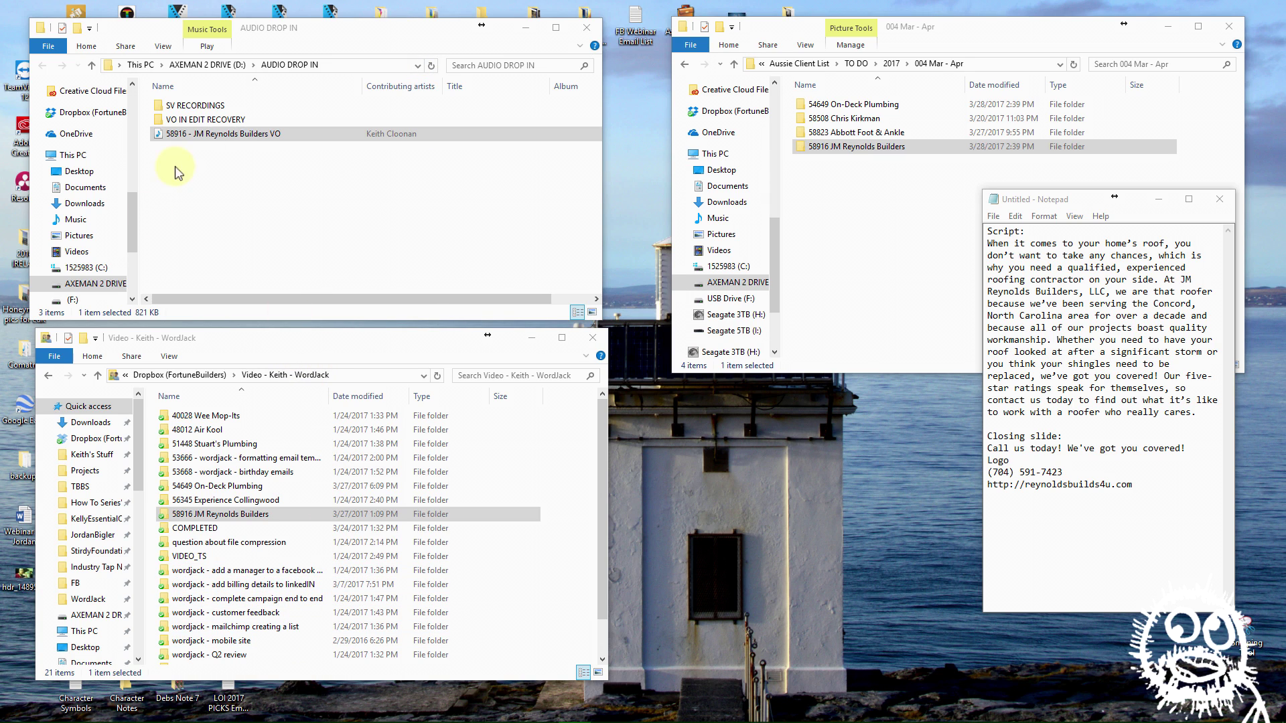
drag(164, 134, 817, 149)
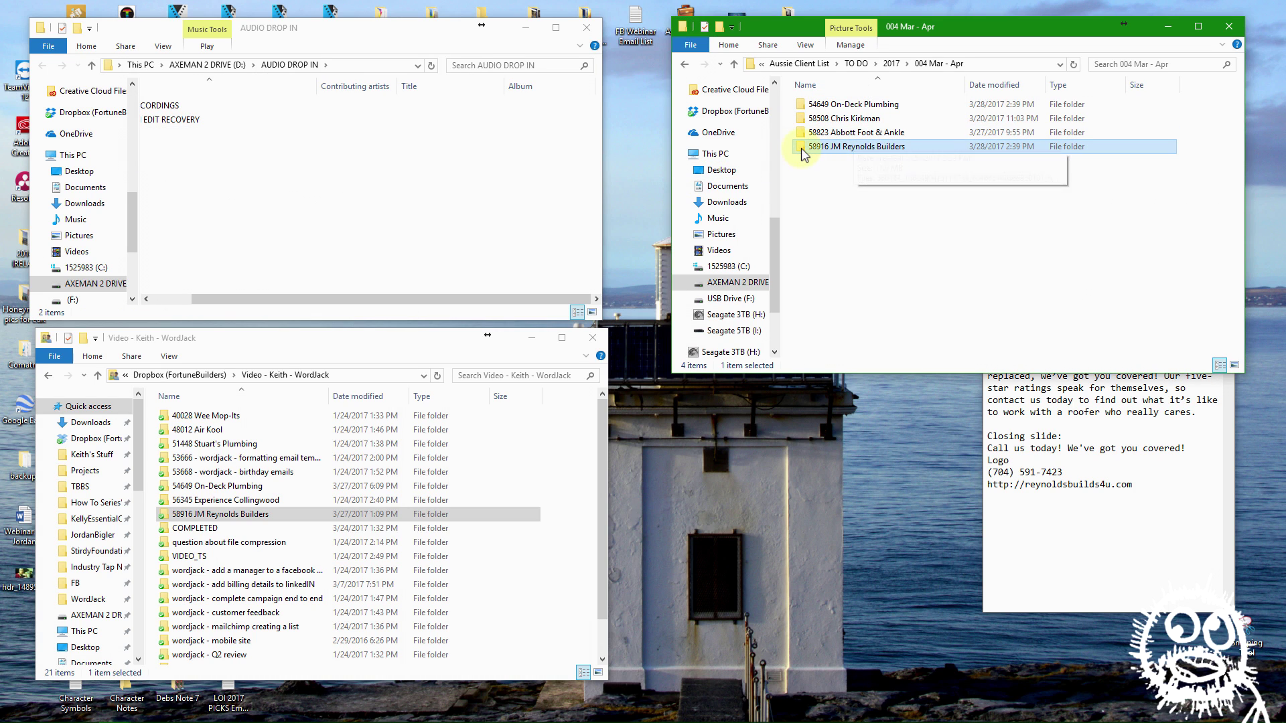
click(586, 27)
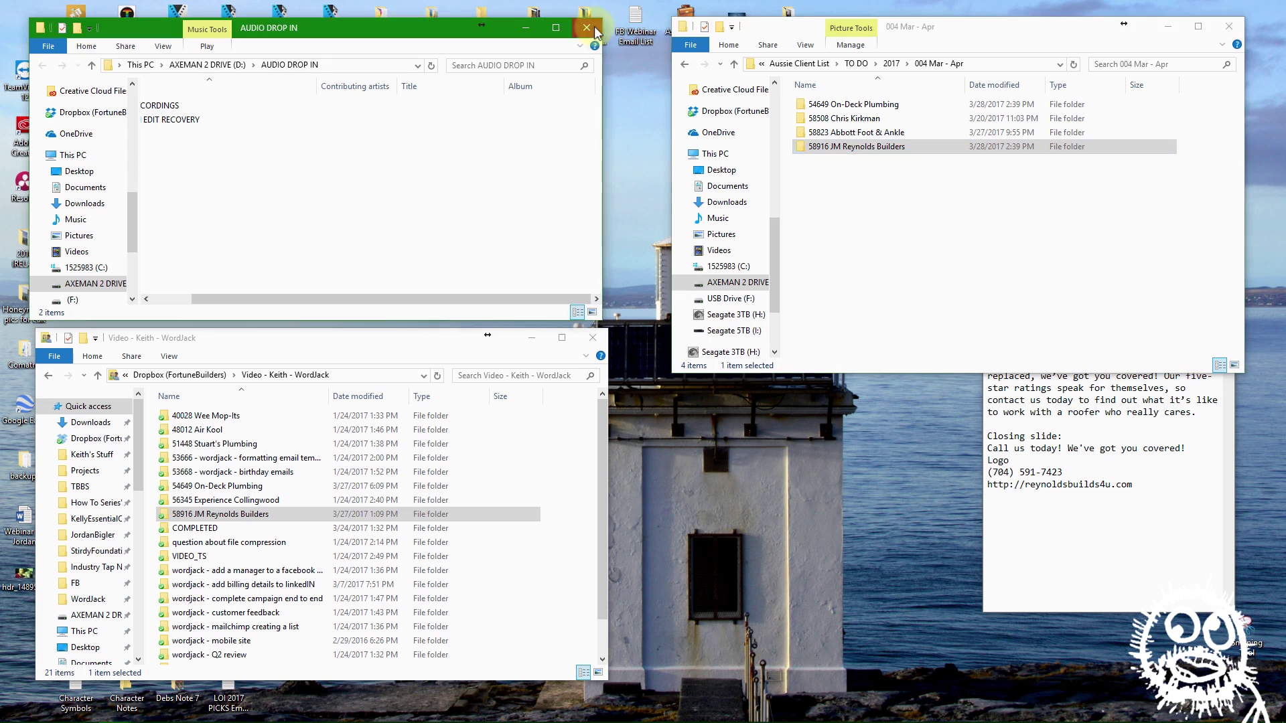
Open the JM Reynolds Builders folder under 004 Mar - Apr and look through its photos, iStock images and logo
drag(919, 35, 923, 49)
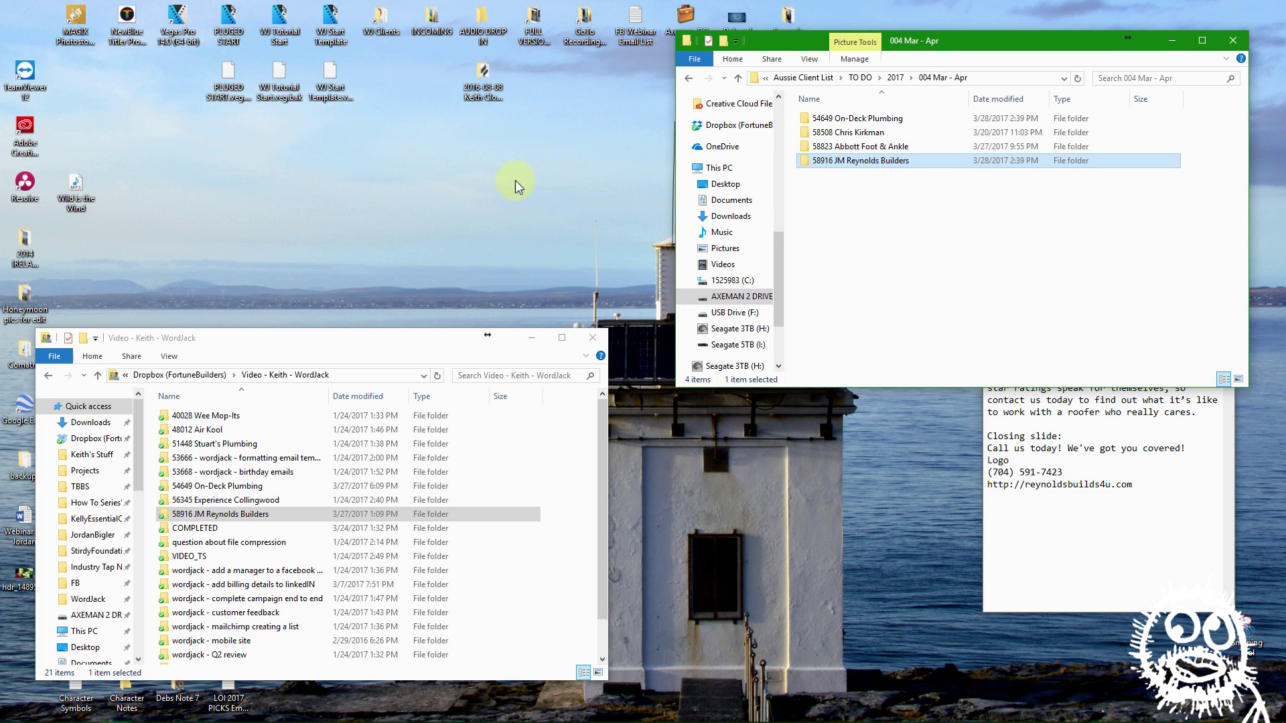
double_click(804, 161)
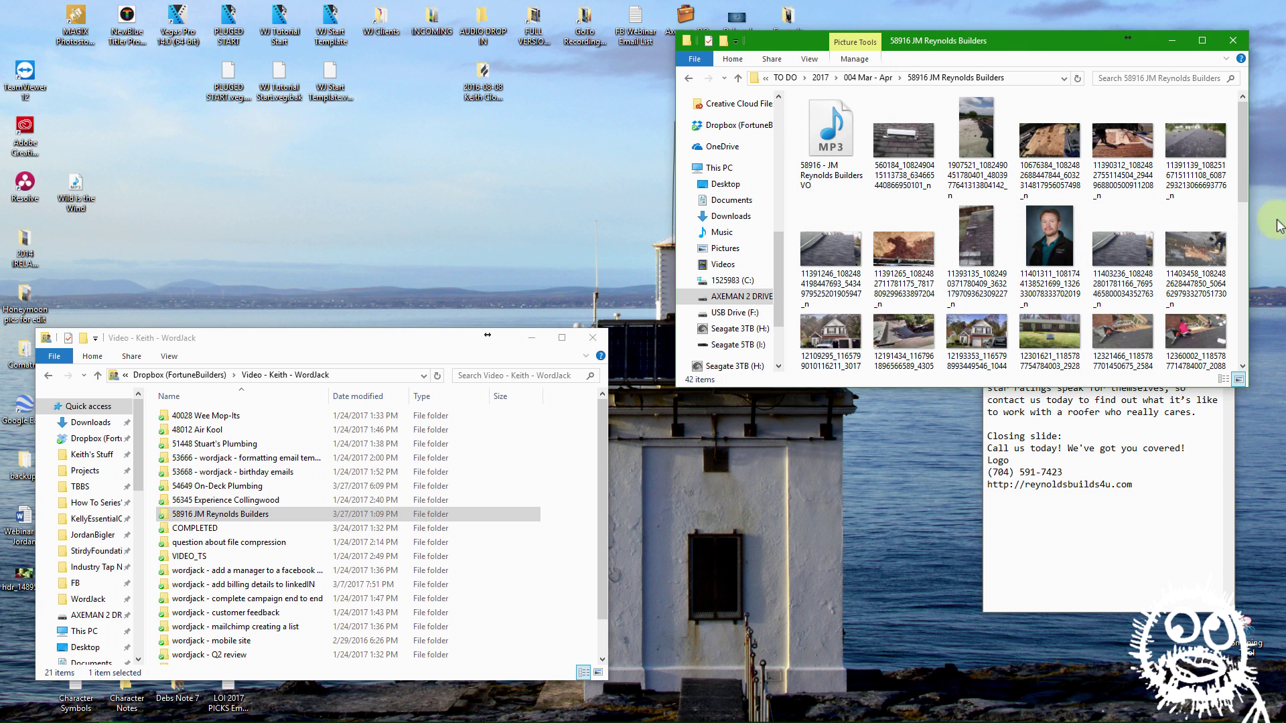
scroll(1246, 146, down, 1)
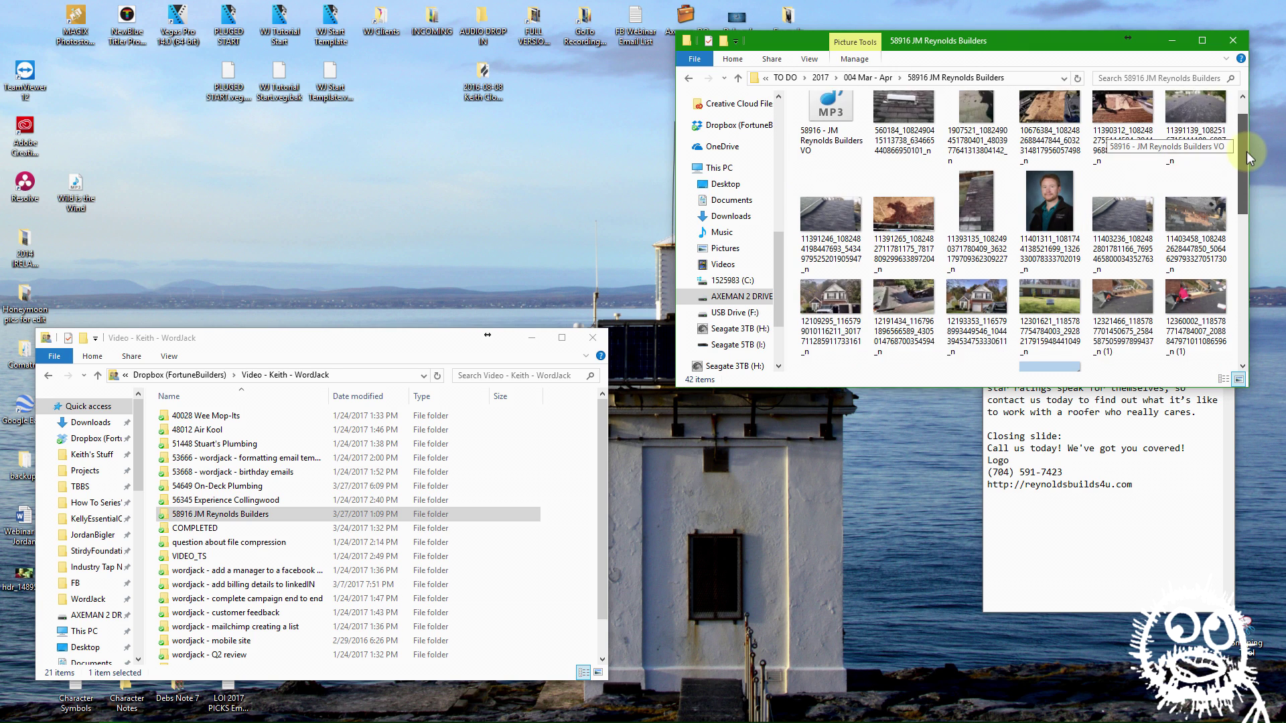
scroll(1245, 144, up, 1)
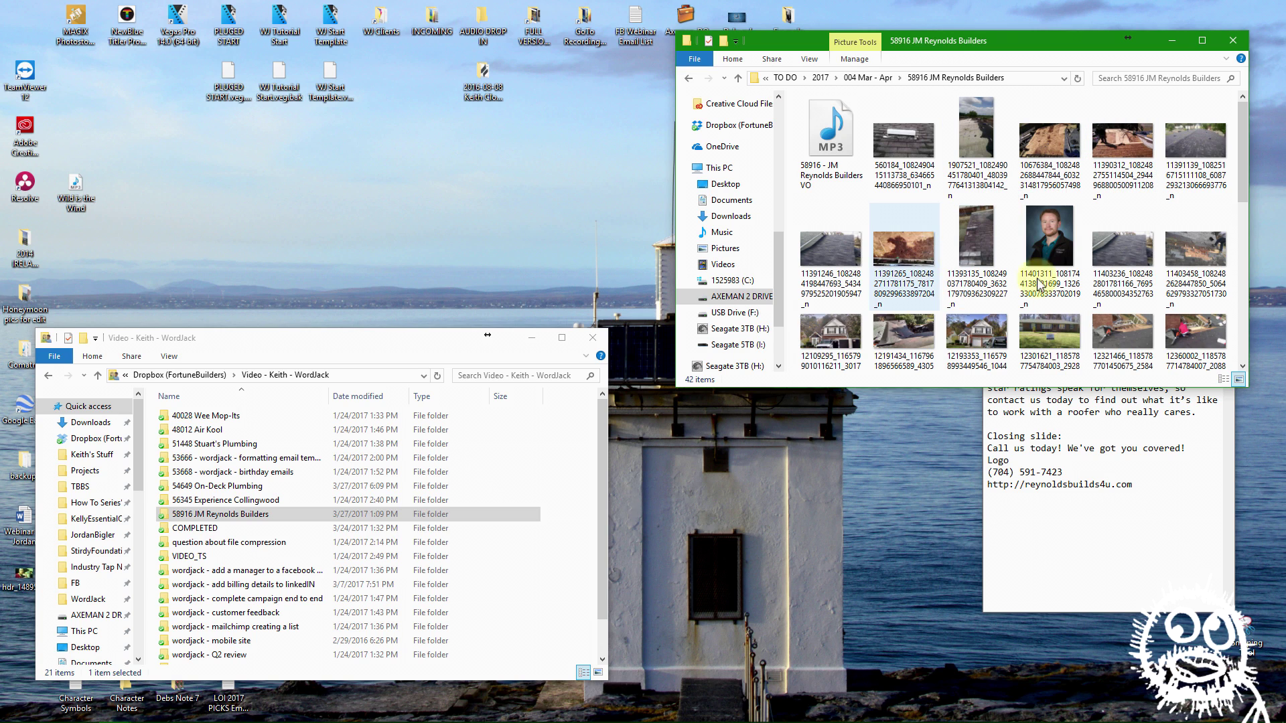
drag(1242, 182, 1238, 312)
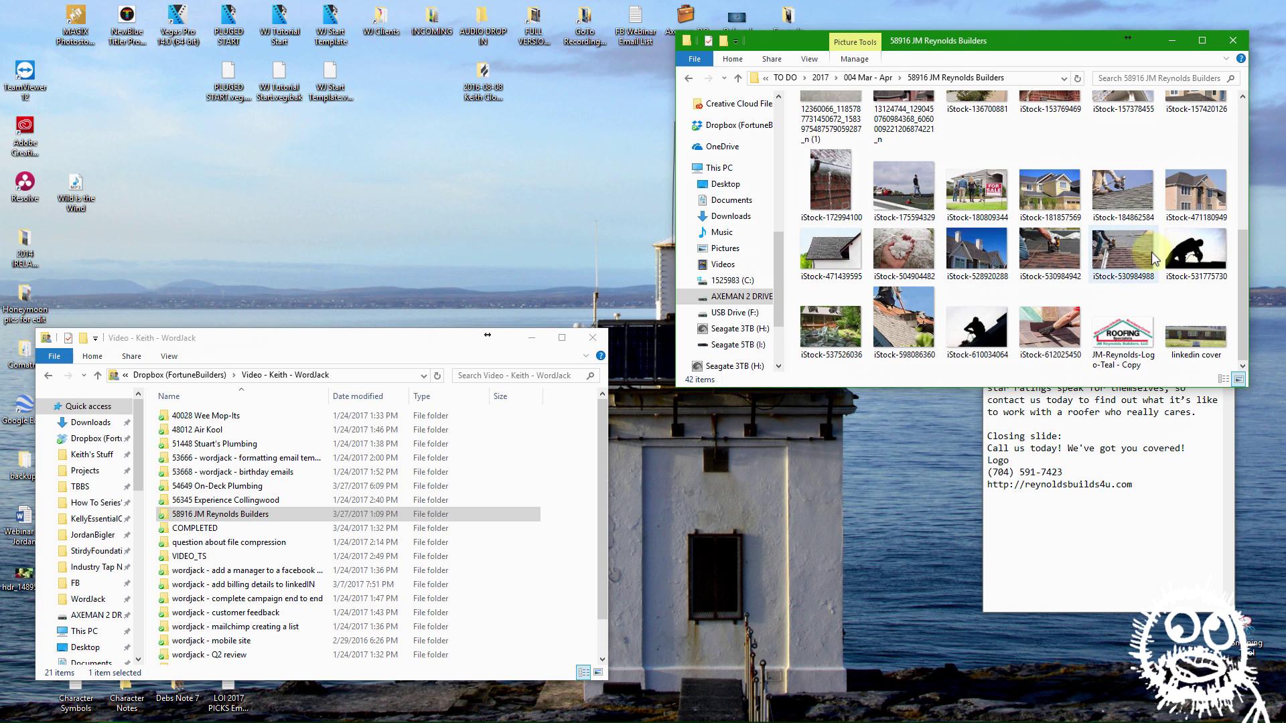
mouse_move(1150, 258)
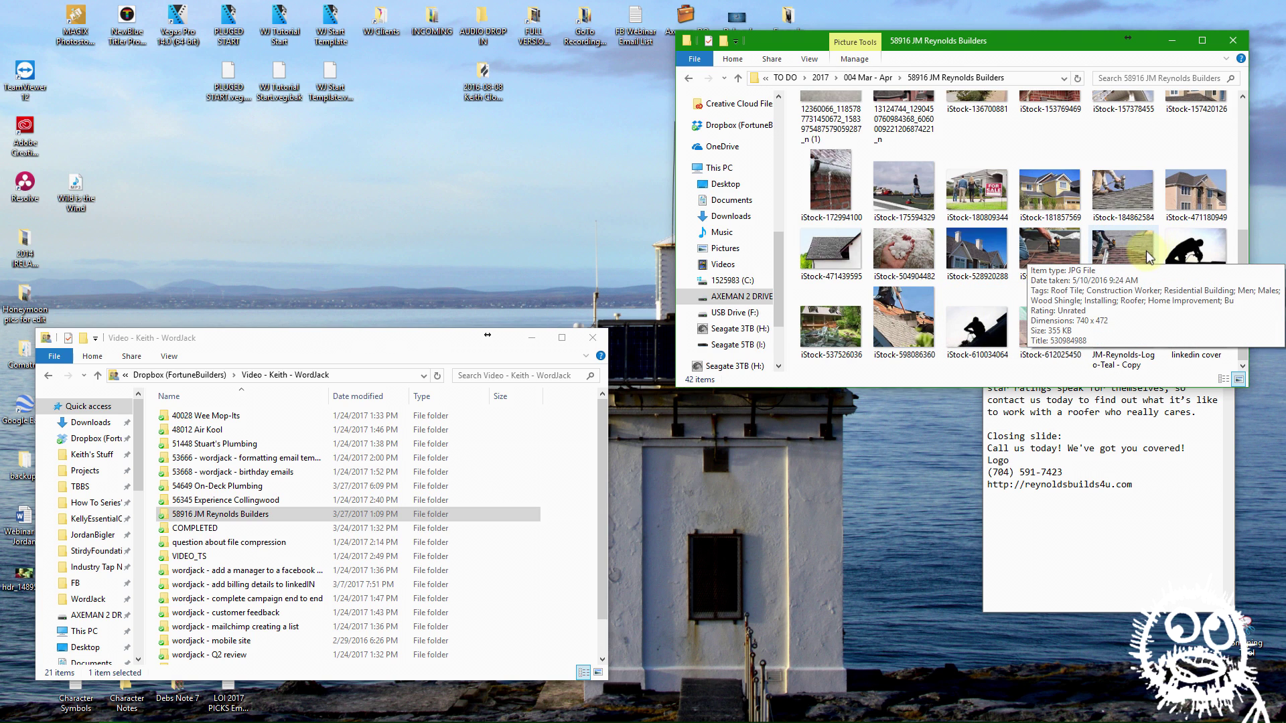
mouse_move(1206, 199)
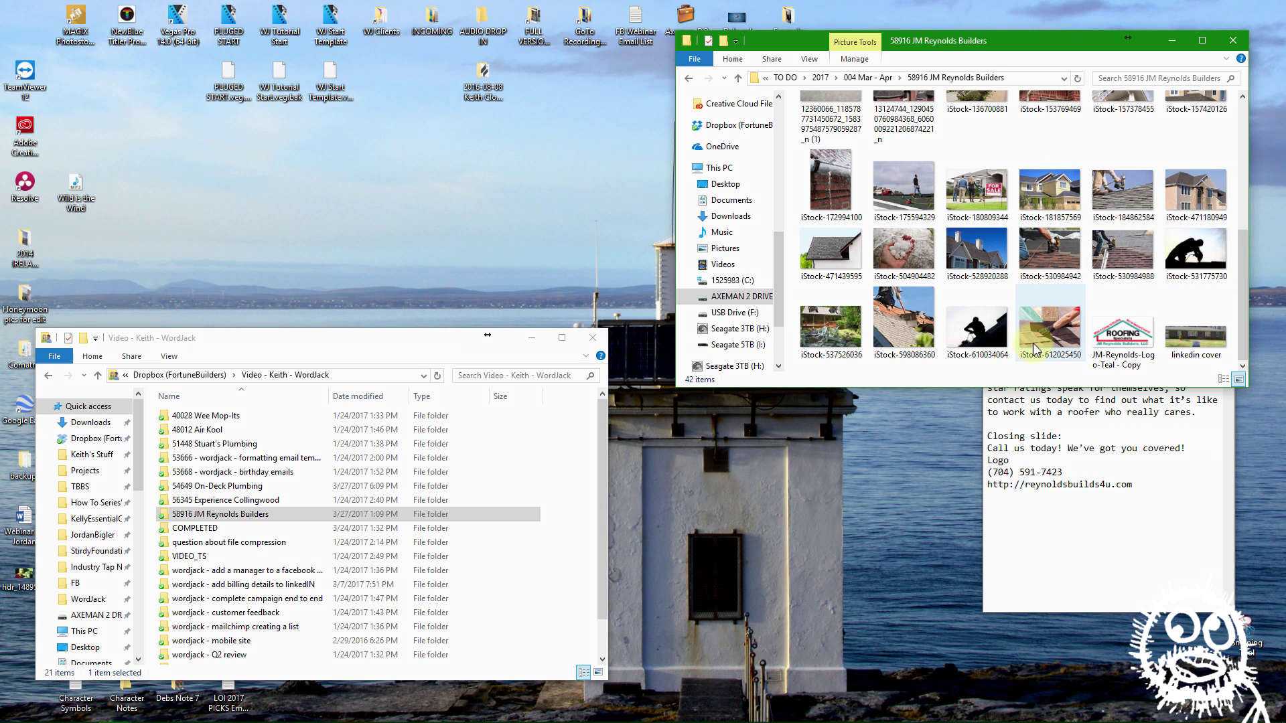
mouse_move(1035, 349)
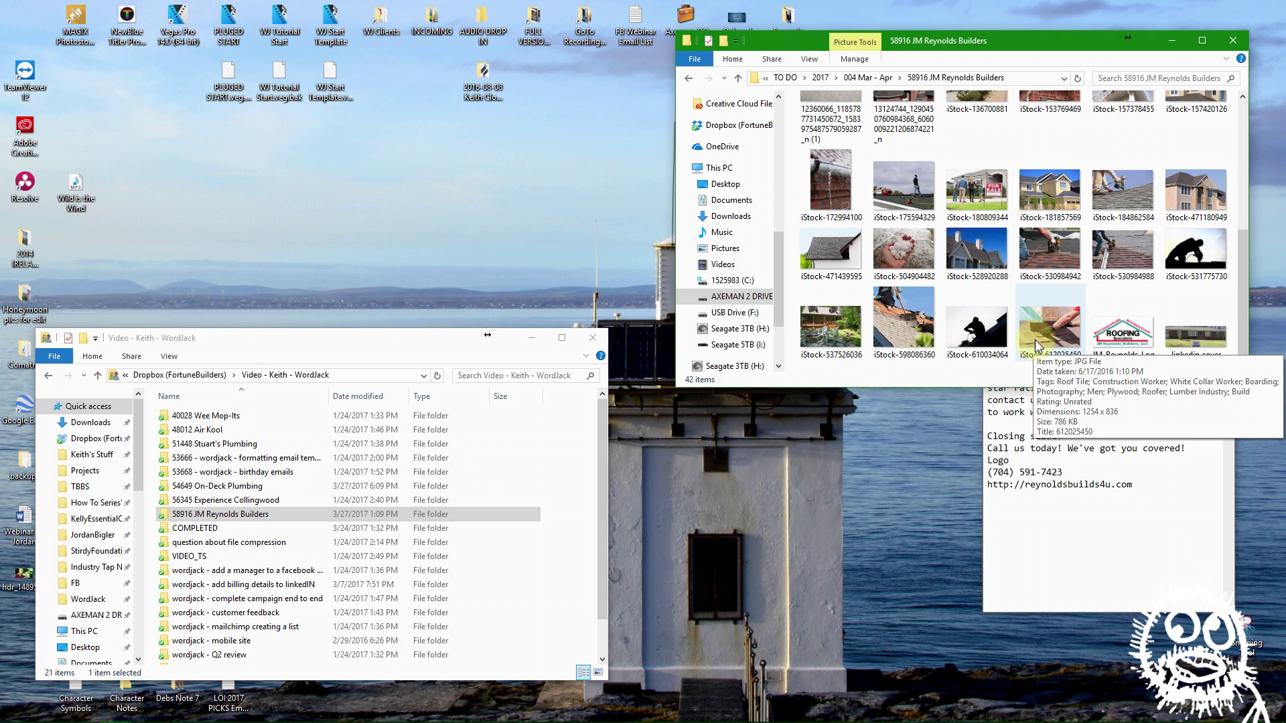
drag(1034, 337, 1043, 324)
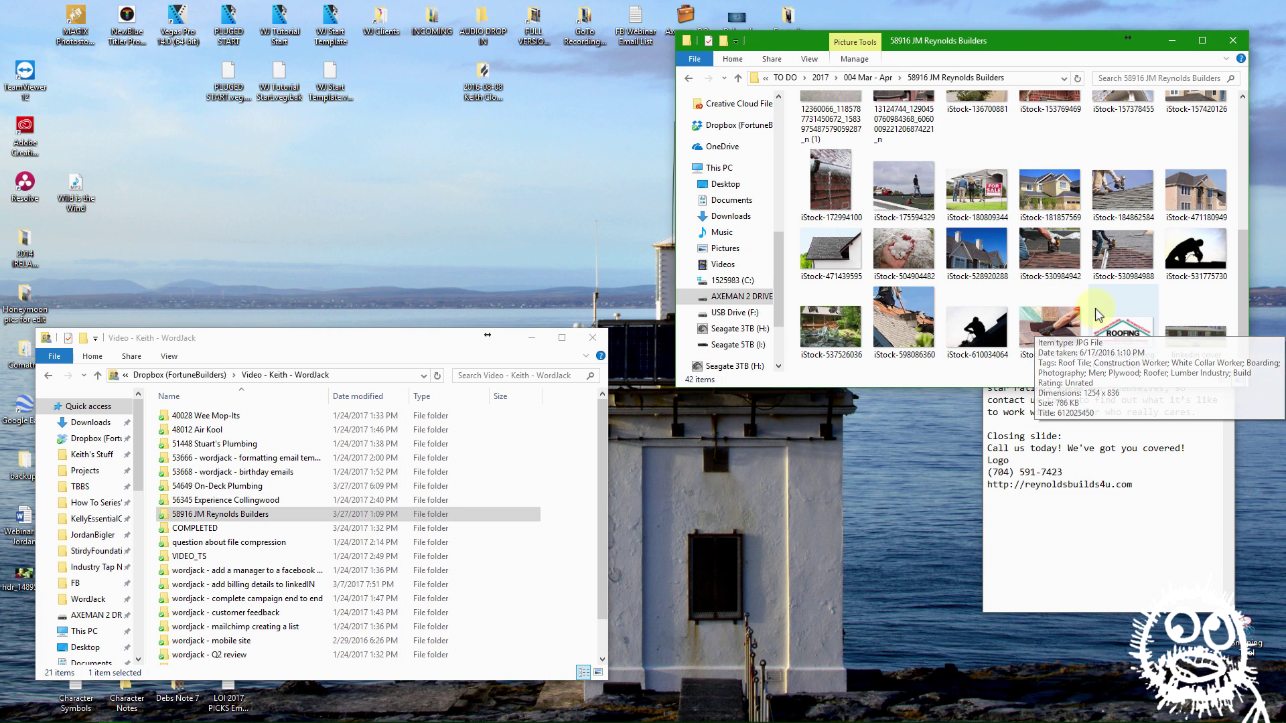
scroll(1152, 309, up, 4)
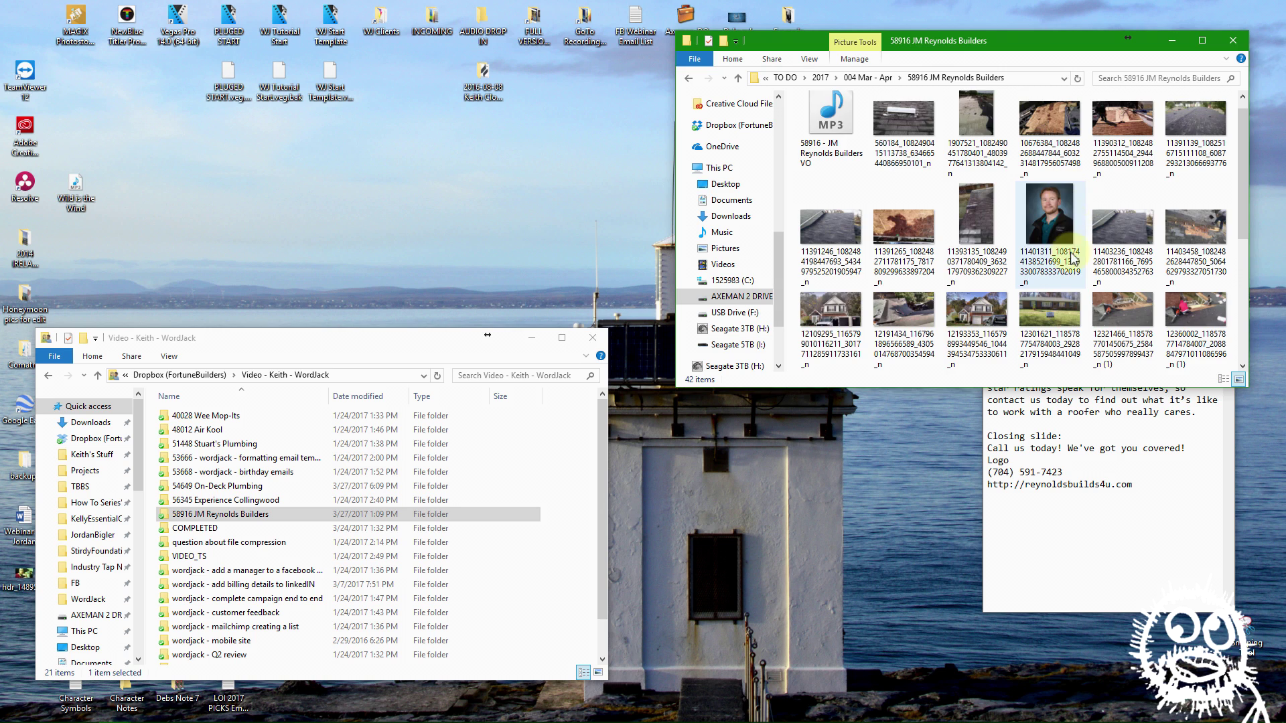
scroll(1072, 281, down, 5)
scroll(1091, 294, up, 4)
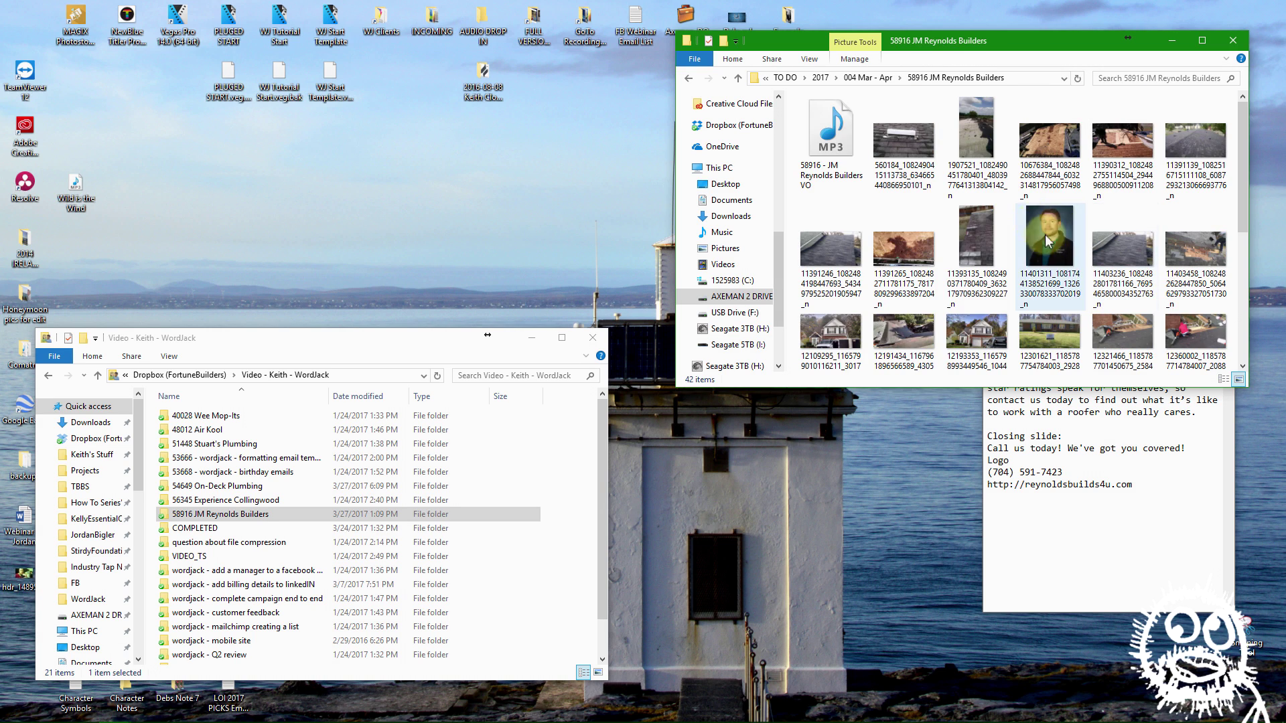
scroll(1071, 292, down, 4)
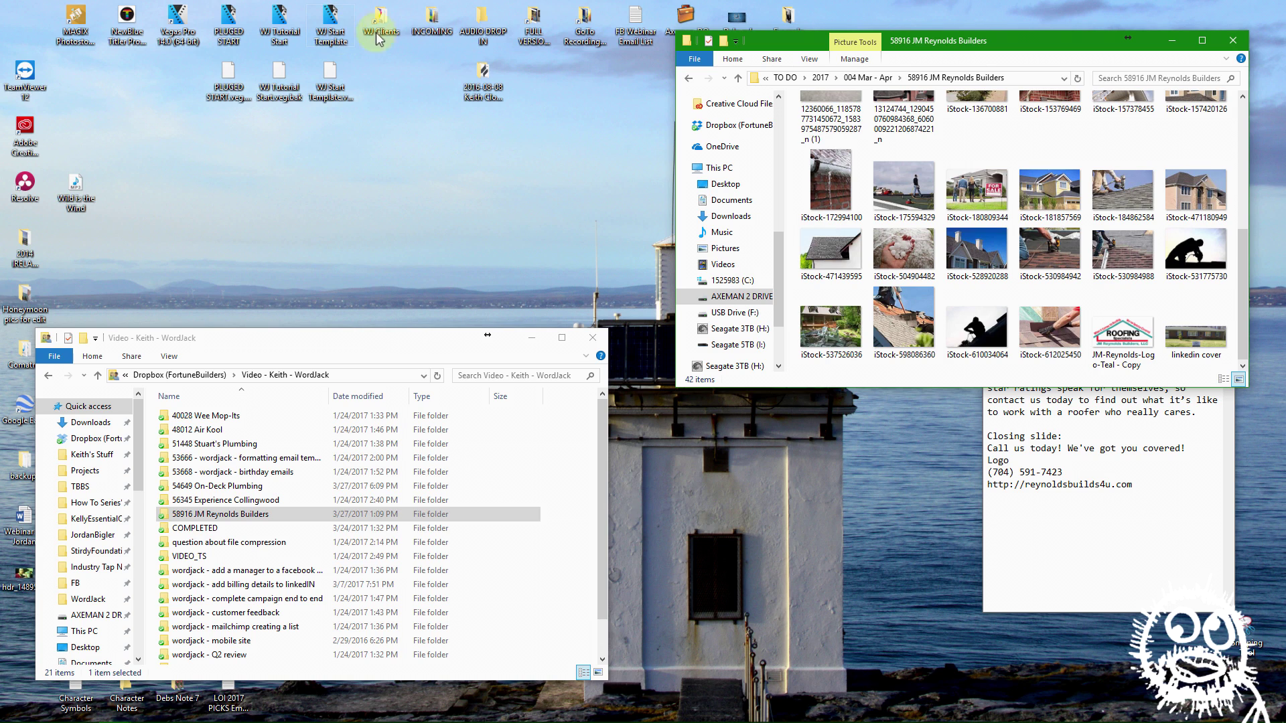
Open the WJ Start Template project in VEGAS Pro and collapse the 4 Vertical, 3 Horizontal and 2 Vertical (Half Split) track groups
double_click(340, 50)
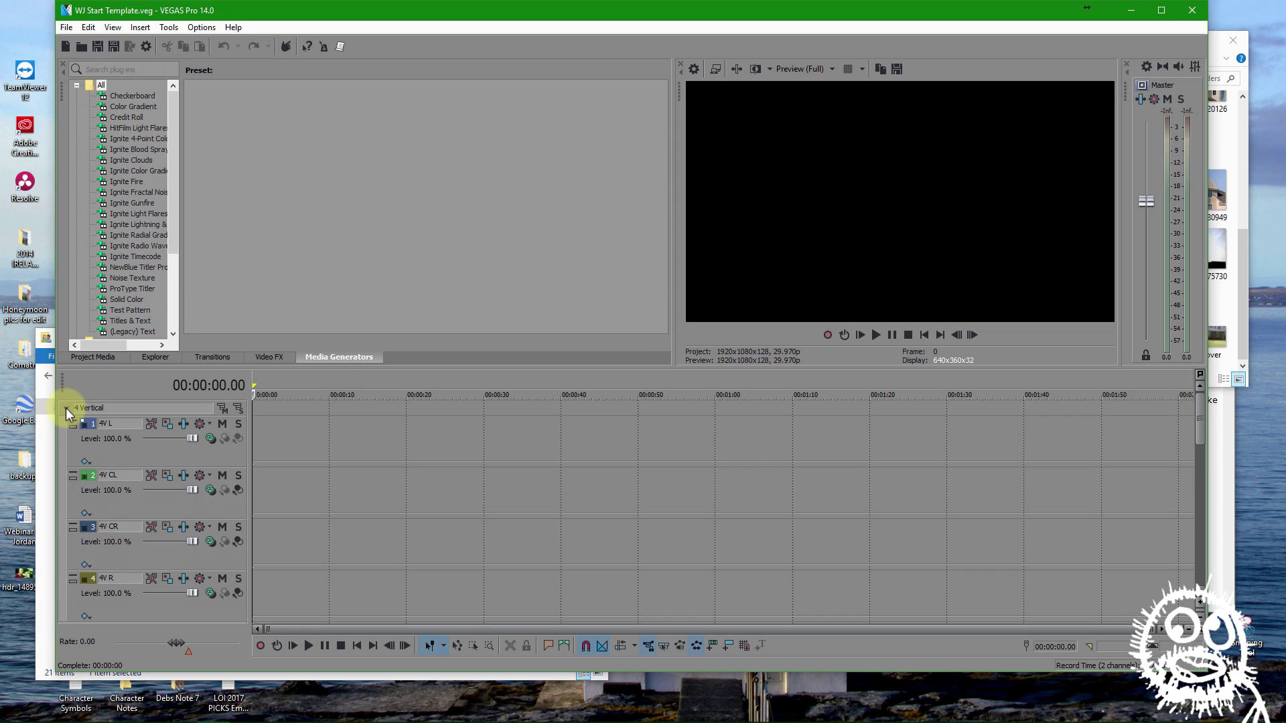
click(65, 438)
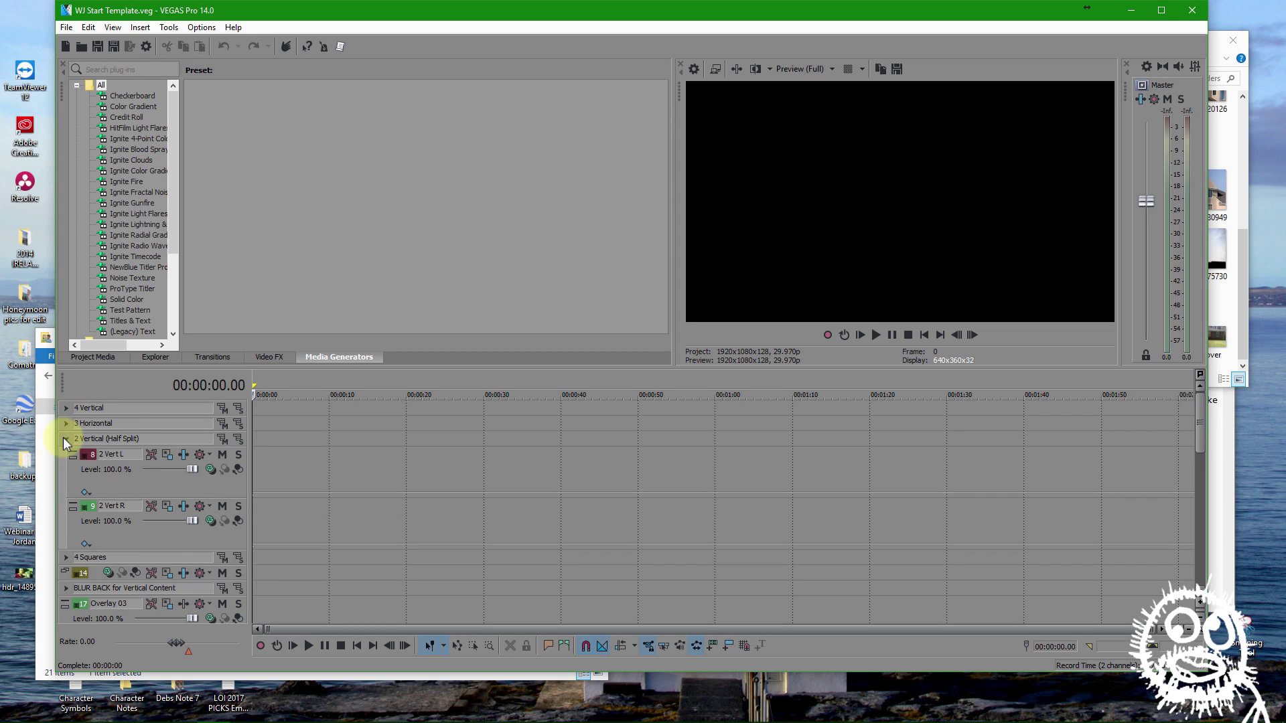
click(64, 438)
drag(1200, 423, 1203, 497)
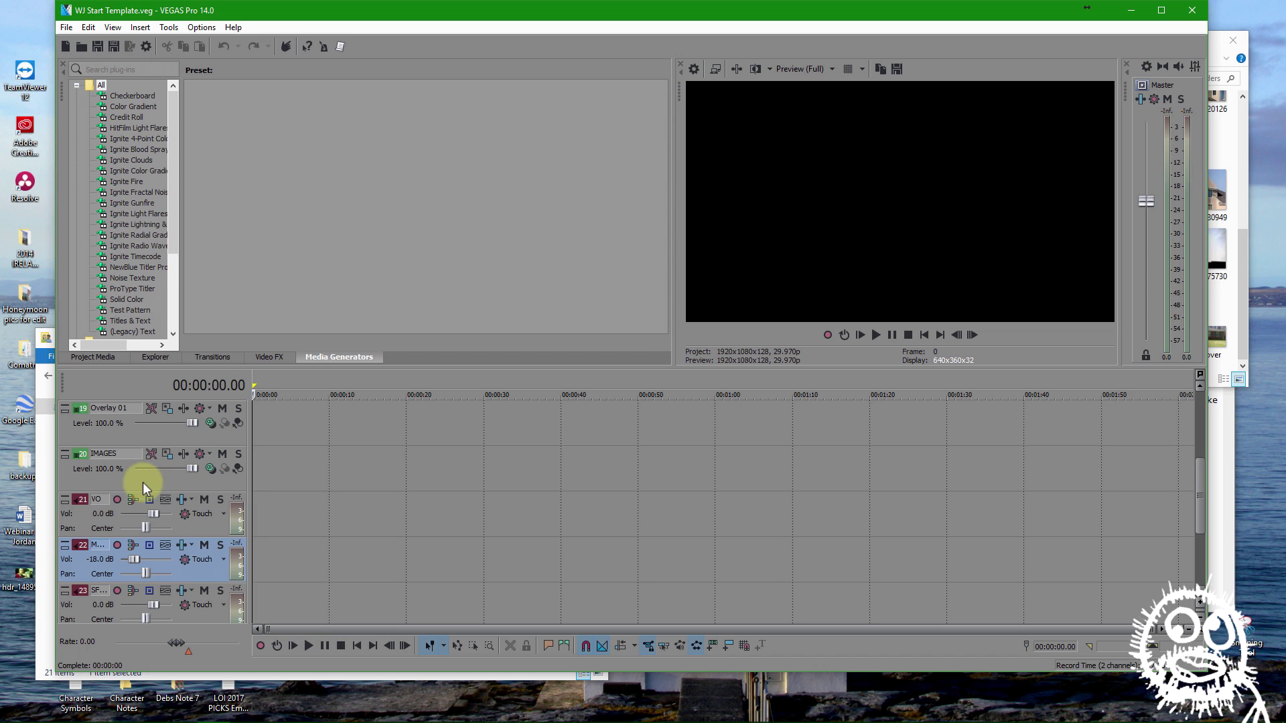
Show the project media and add the JM Reynolds Builders VO MP3 from the client folder to the VO track
click(94, 357)
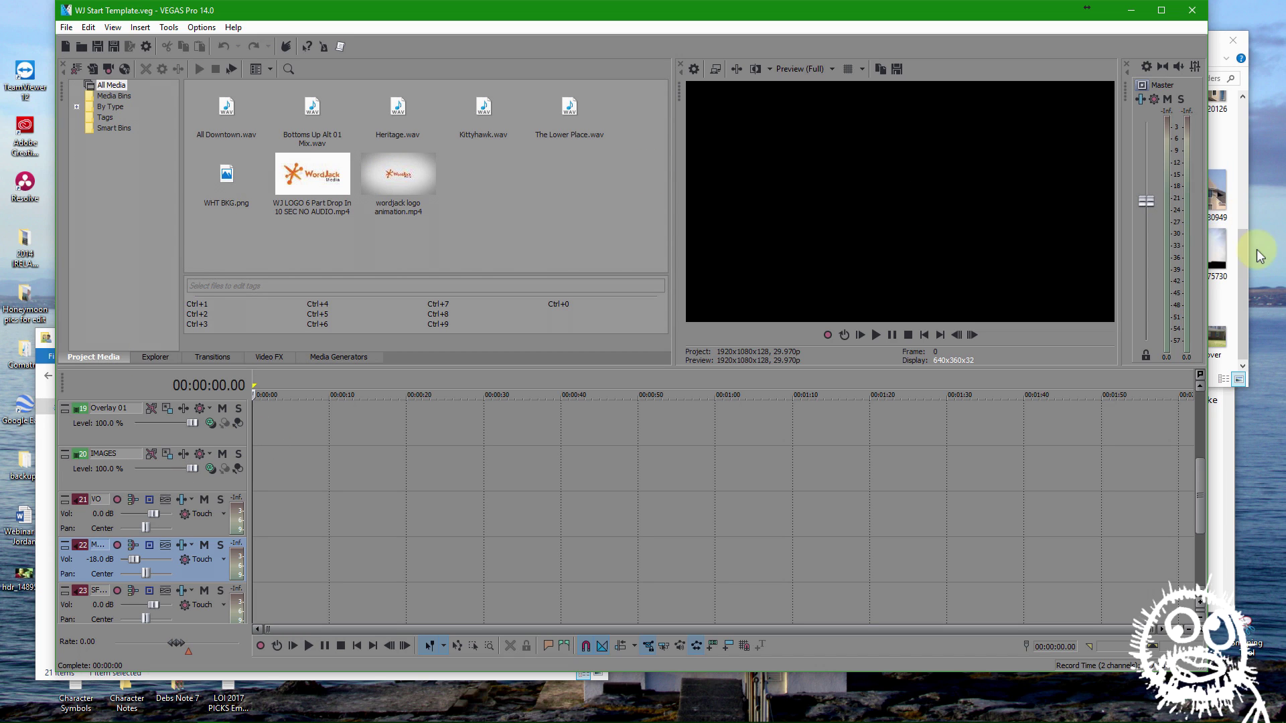
click(1229, 258)
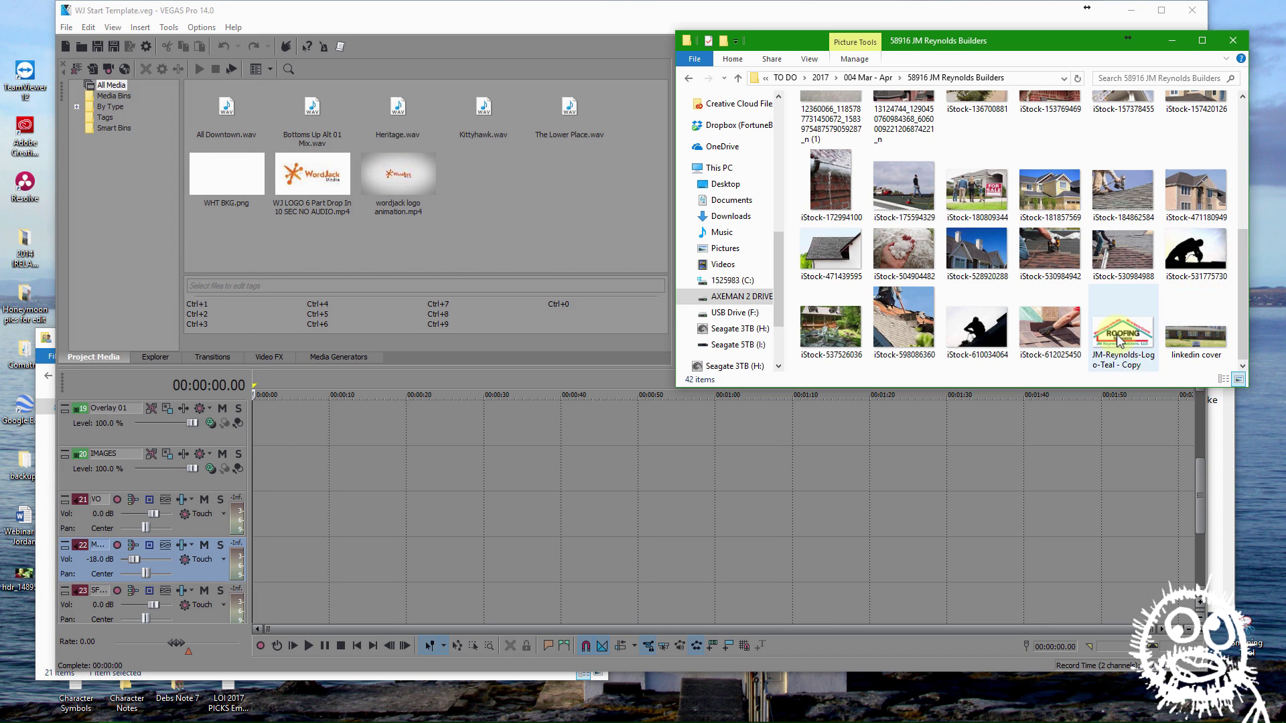
scroll(1034, 242, up, 5)
click(841, 140)
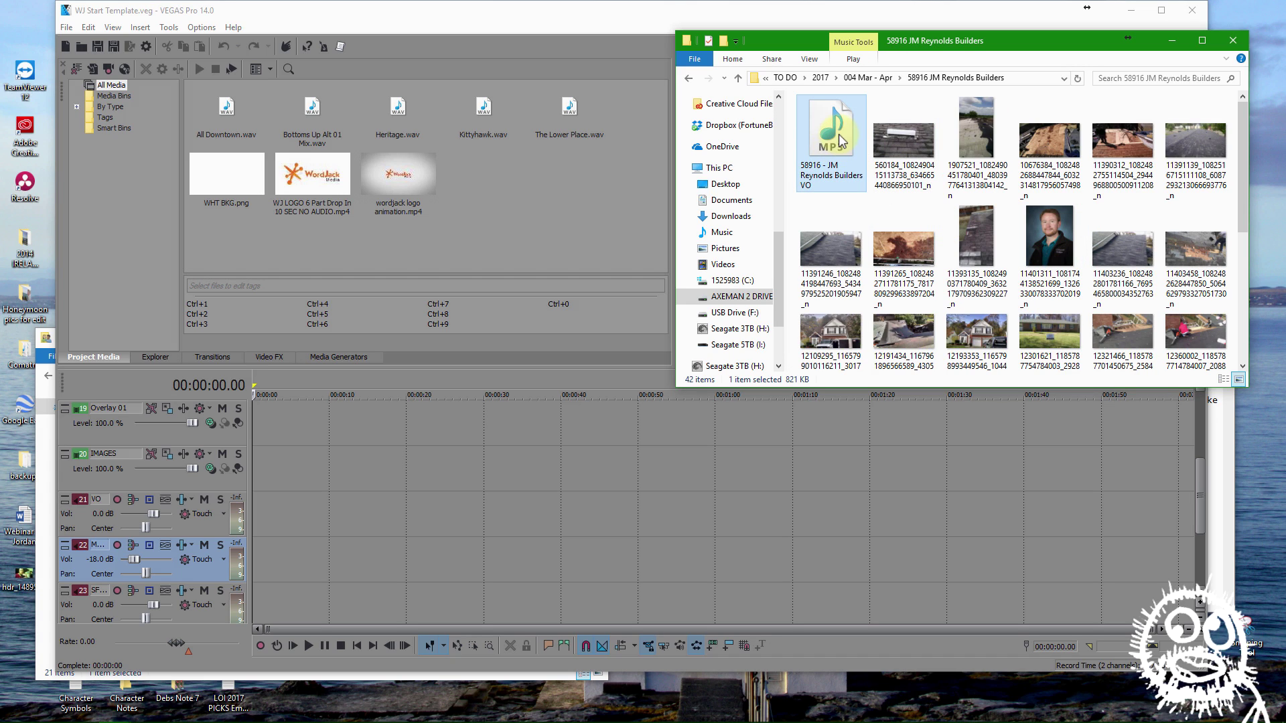
drag(841, 141, 409, 526)
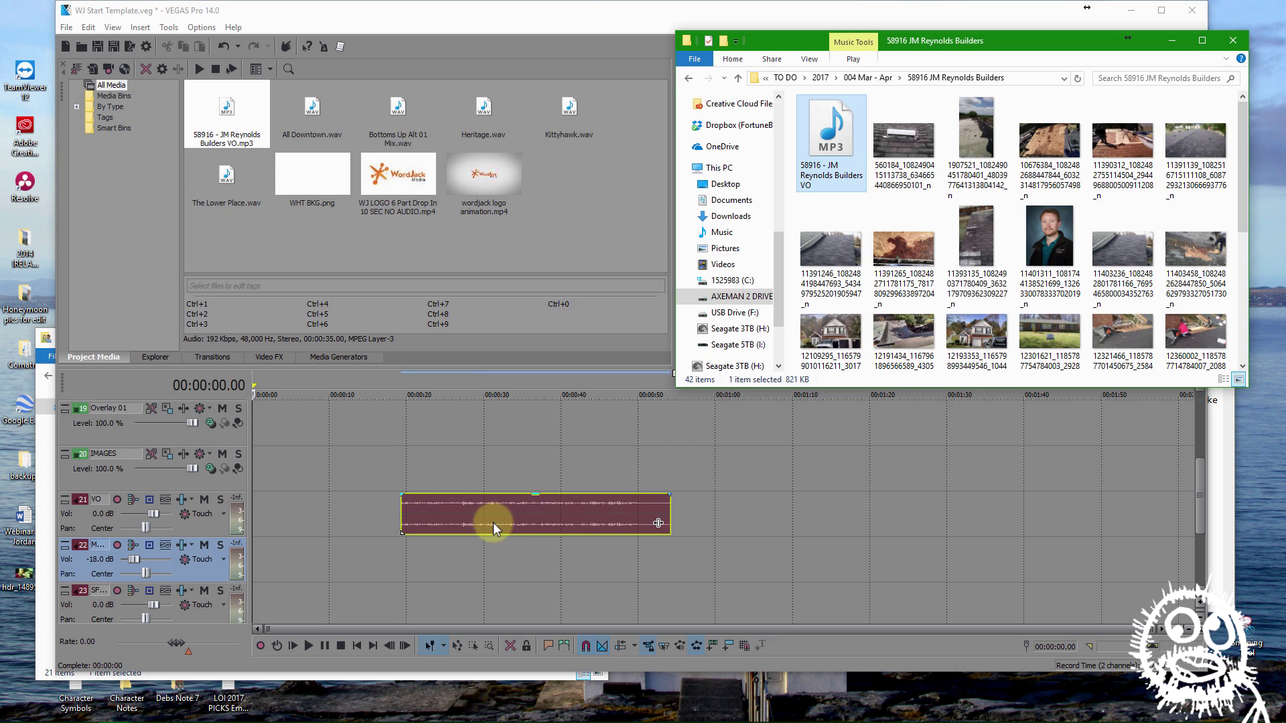
Normalize the voiceover event on the VO track
click(493, 522)
right_click(522, 513)
mouse_move(554, 379)
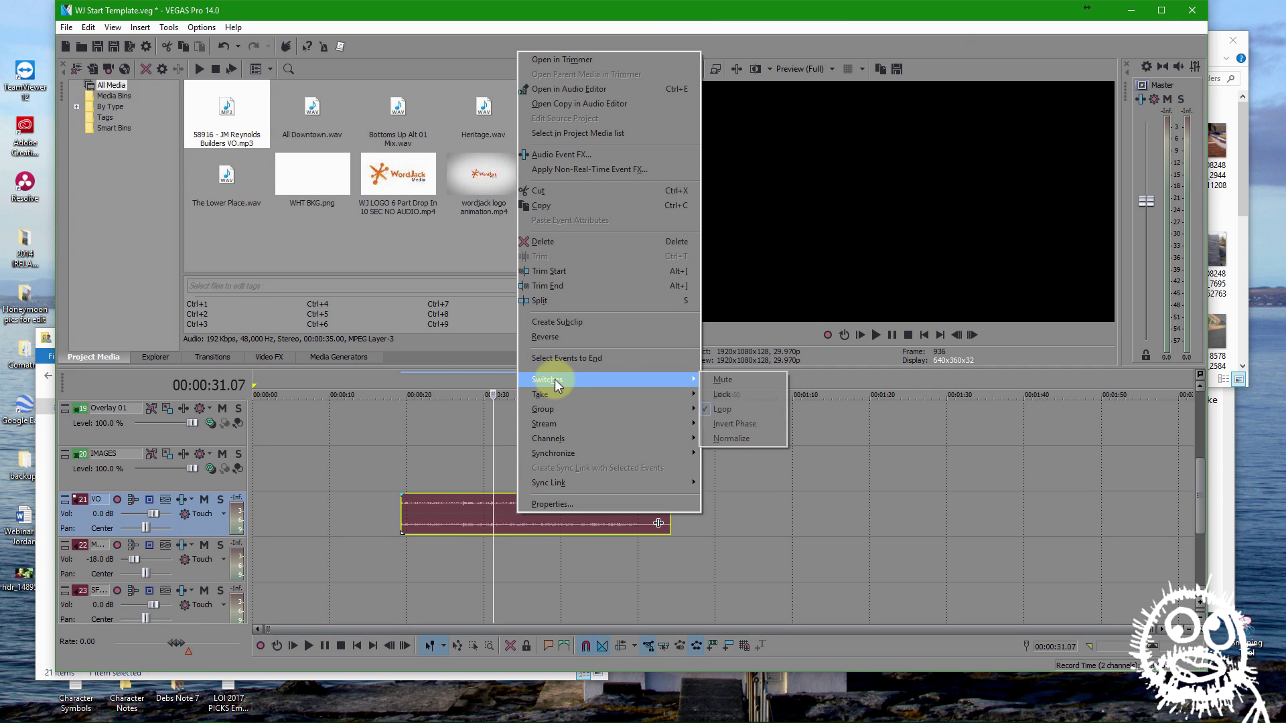
click(750, 440)
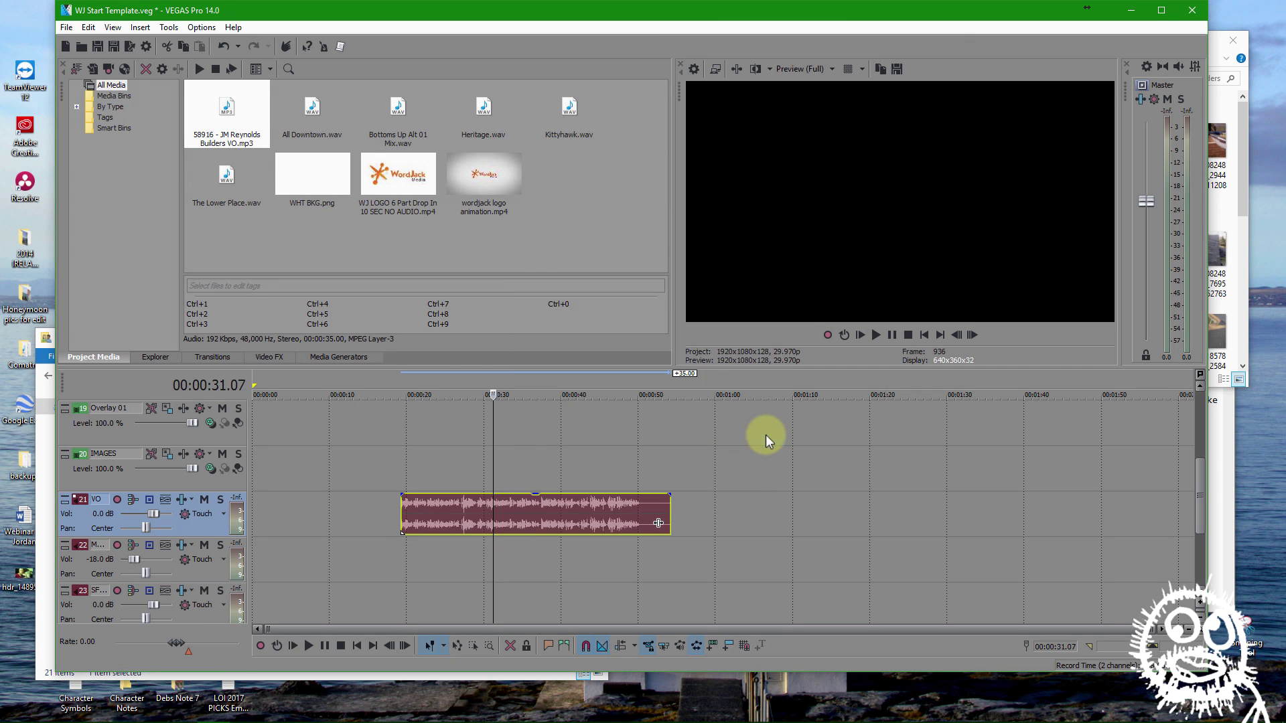
Add Bottoms Up Alt 01 Mix.wav from the project media to audio track 22, starting at the beginning of the timeline
click(403, 476)
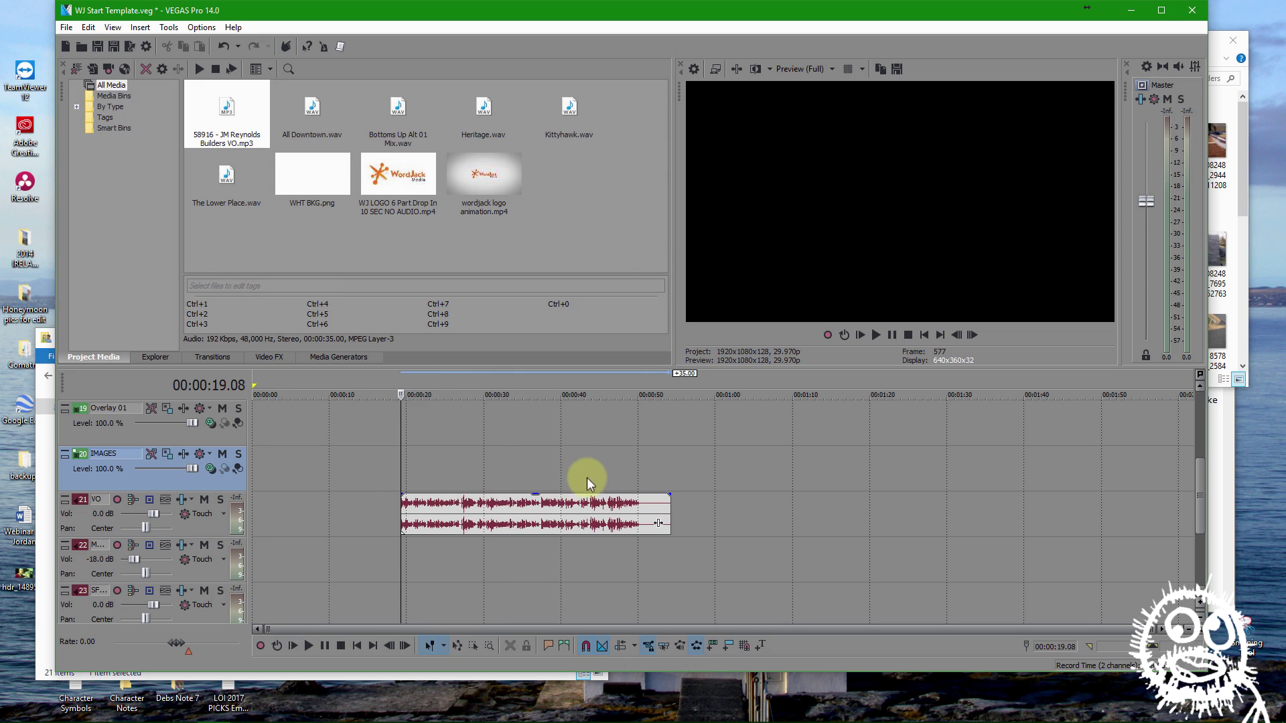
click(480, 504)
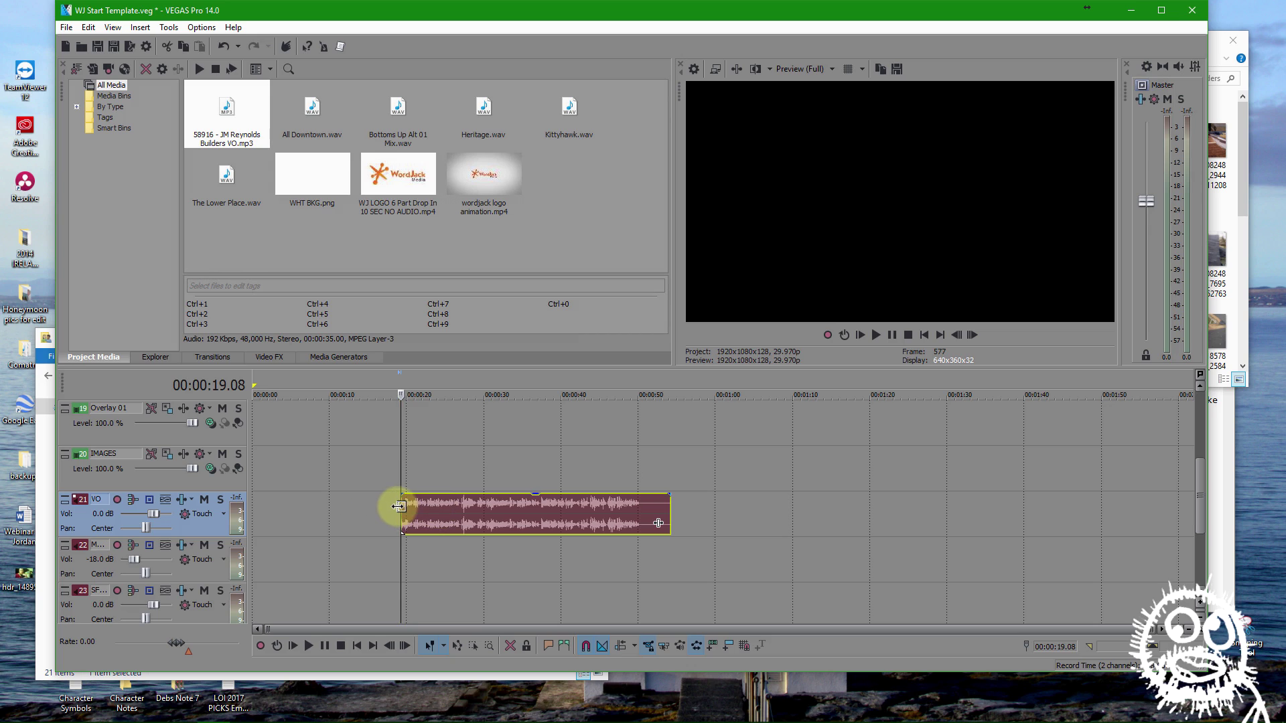
drag(403, 122, 392, 560)
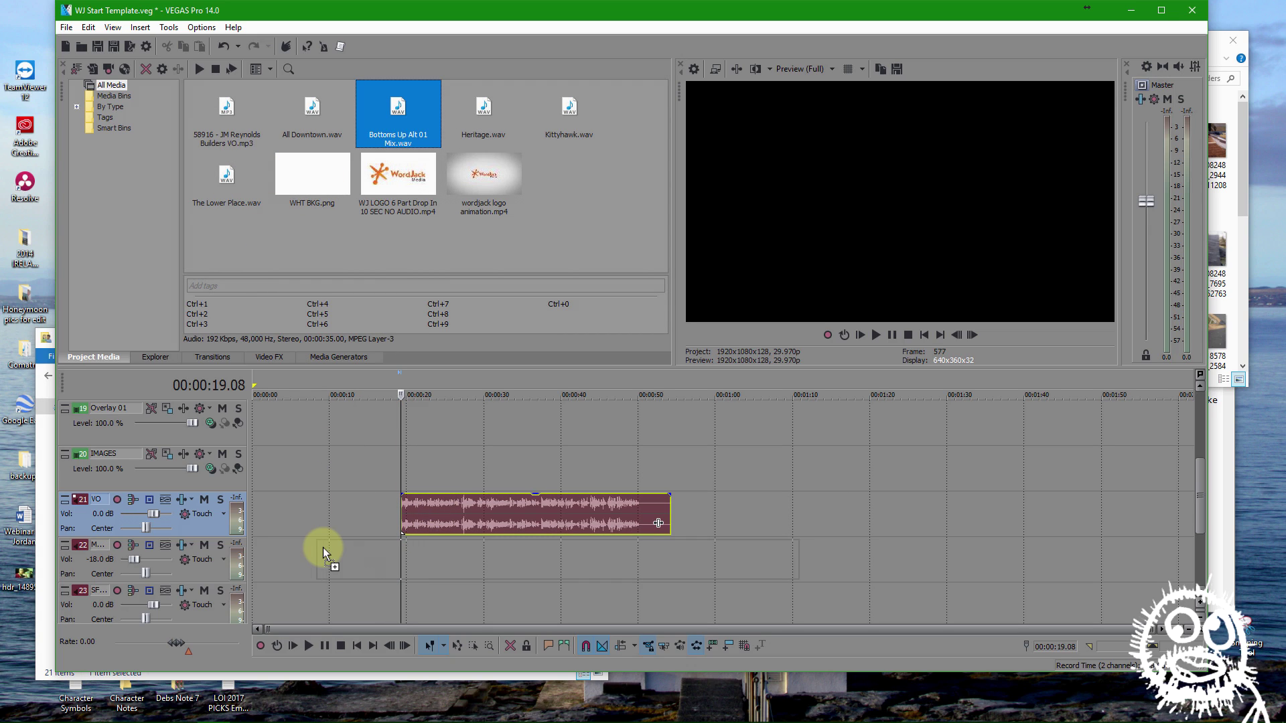
drag(262, 552, 263, 553)
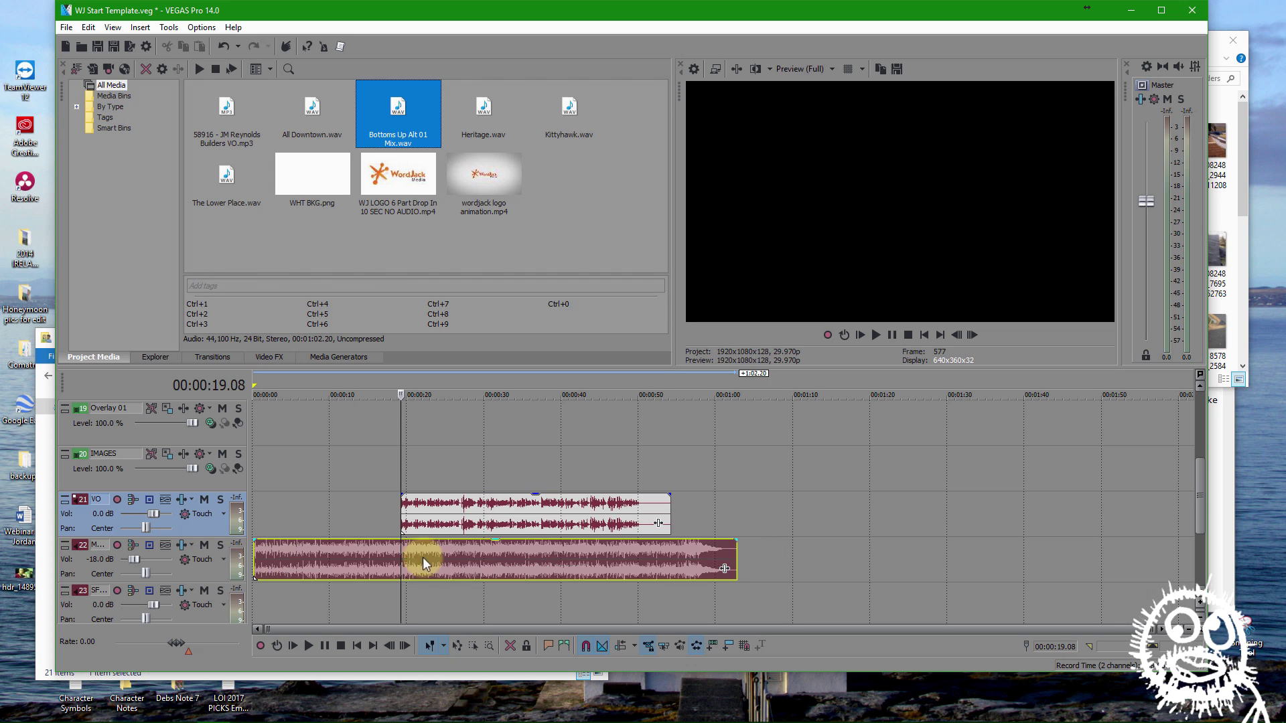
Move the voiceover to start at about 00:00:25.03 so its last words lead into the music's ending, and play that section
drag(545, 511, 702, 518)
click(679, 469)
scroll(709, 529, up, 4)
click(709, 518)
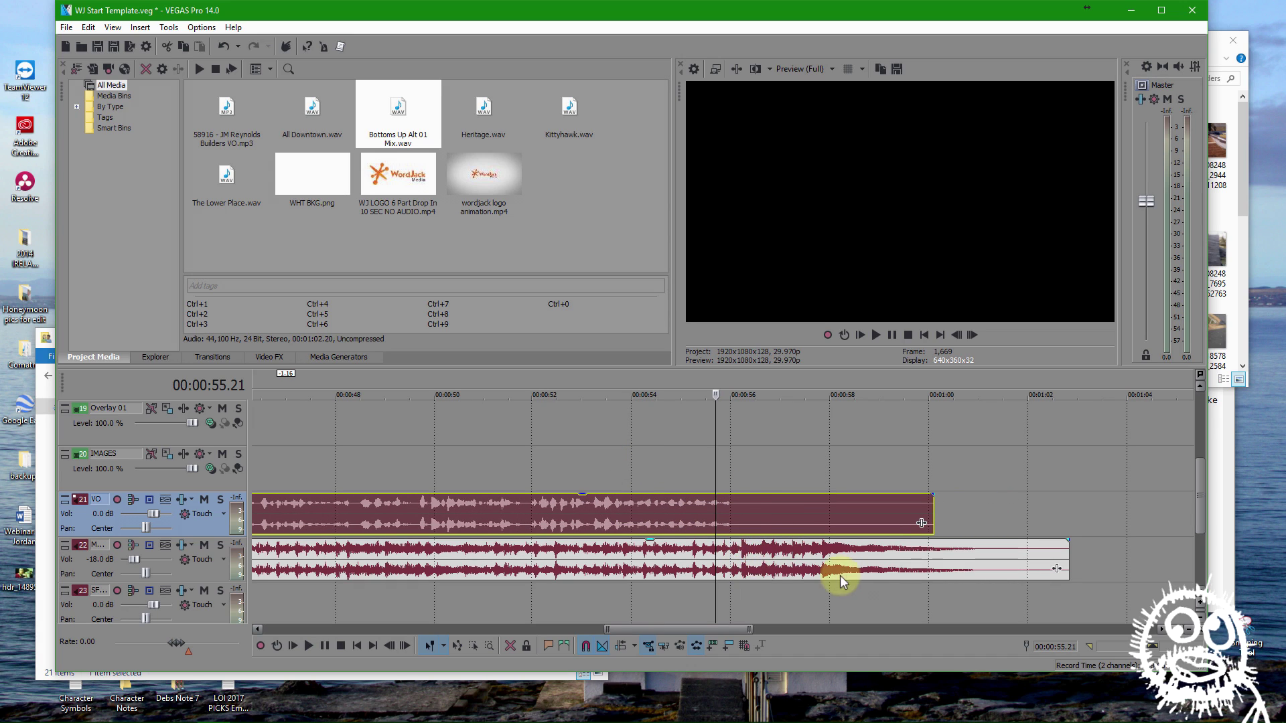
click(681, 473)
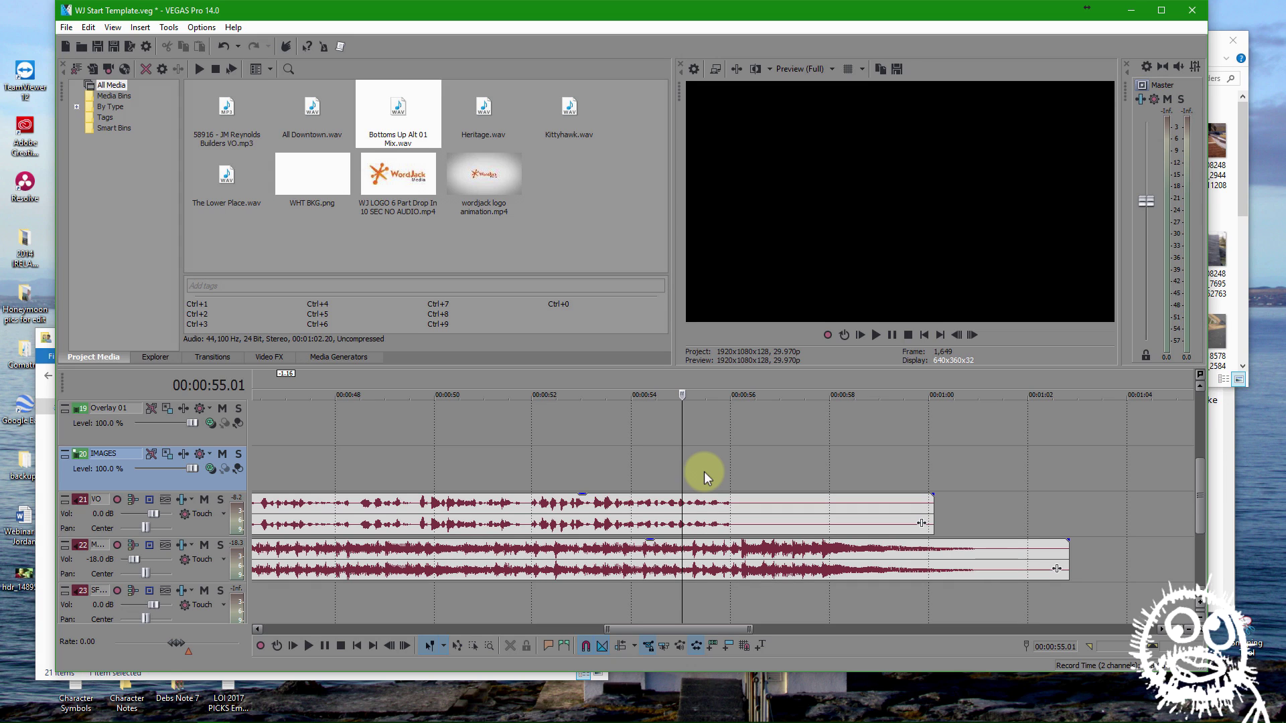
key(space)
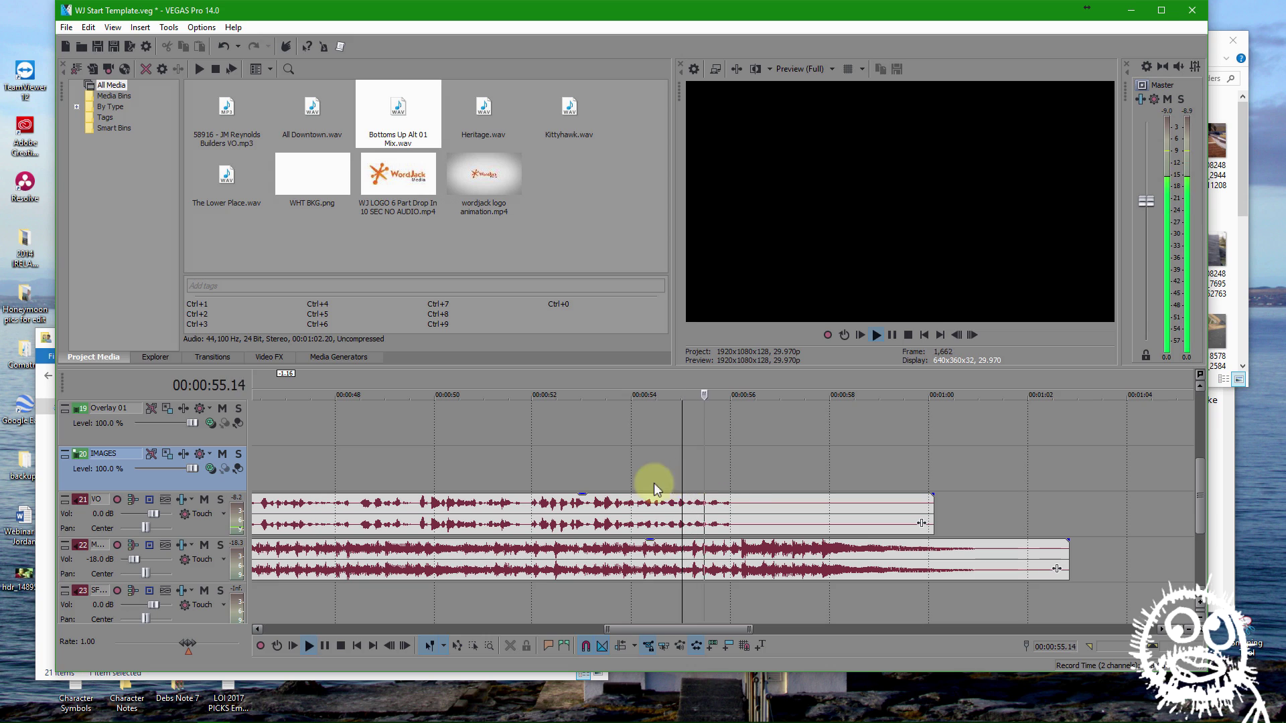
key(space)
key(space)
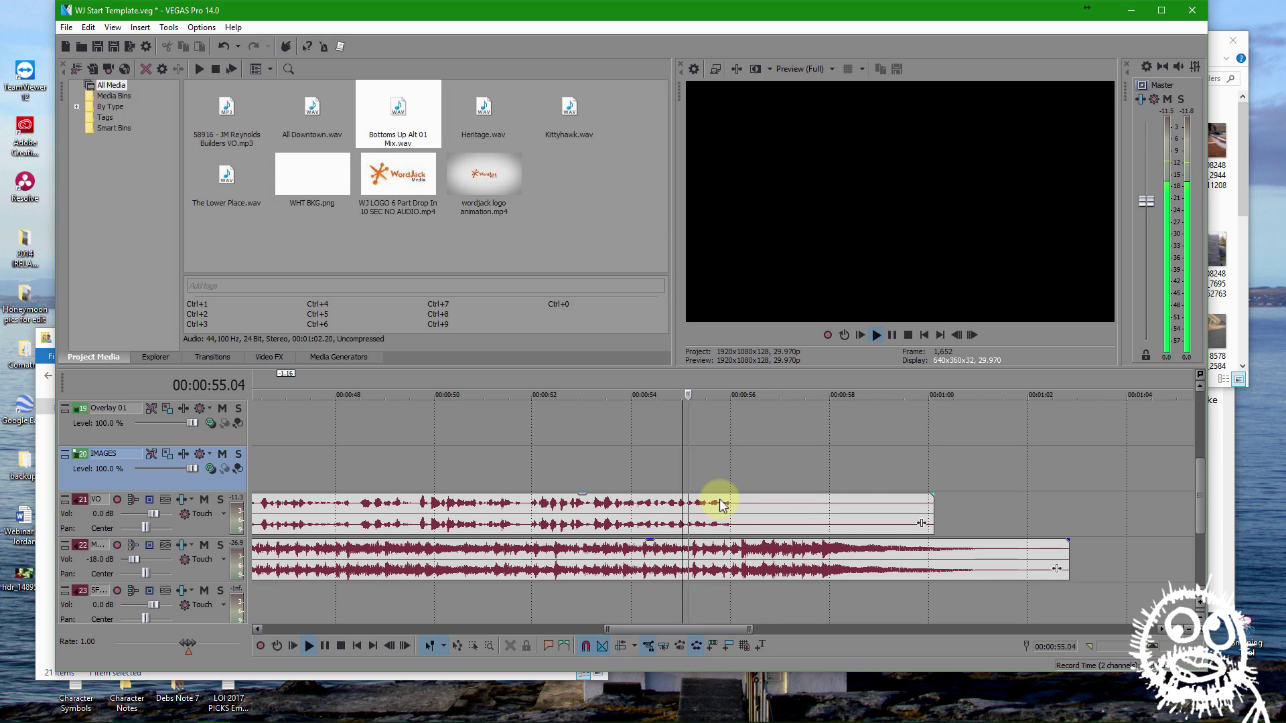
scroll(712, 517, down, 5)
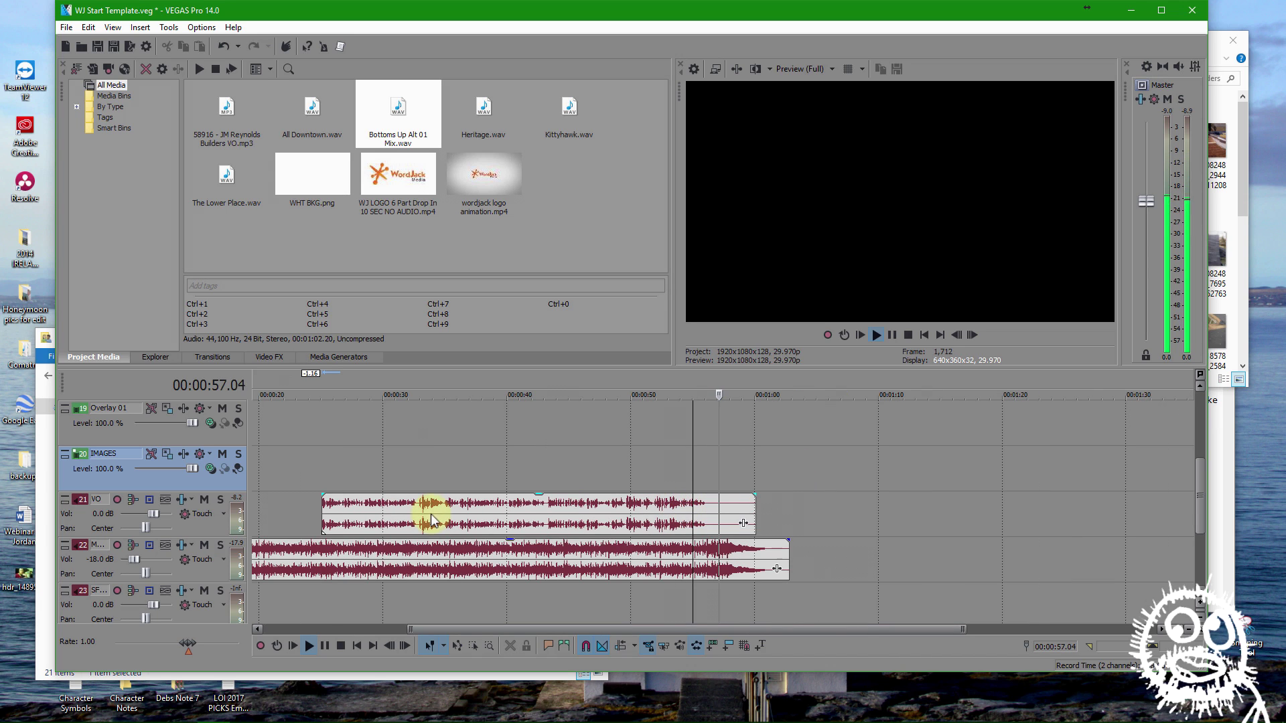
key(space)
Split the music at the voiceover's start and delete the part before it
click(320, 476)
key(s)
click(297, 558)
key(Delete)
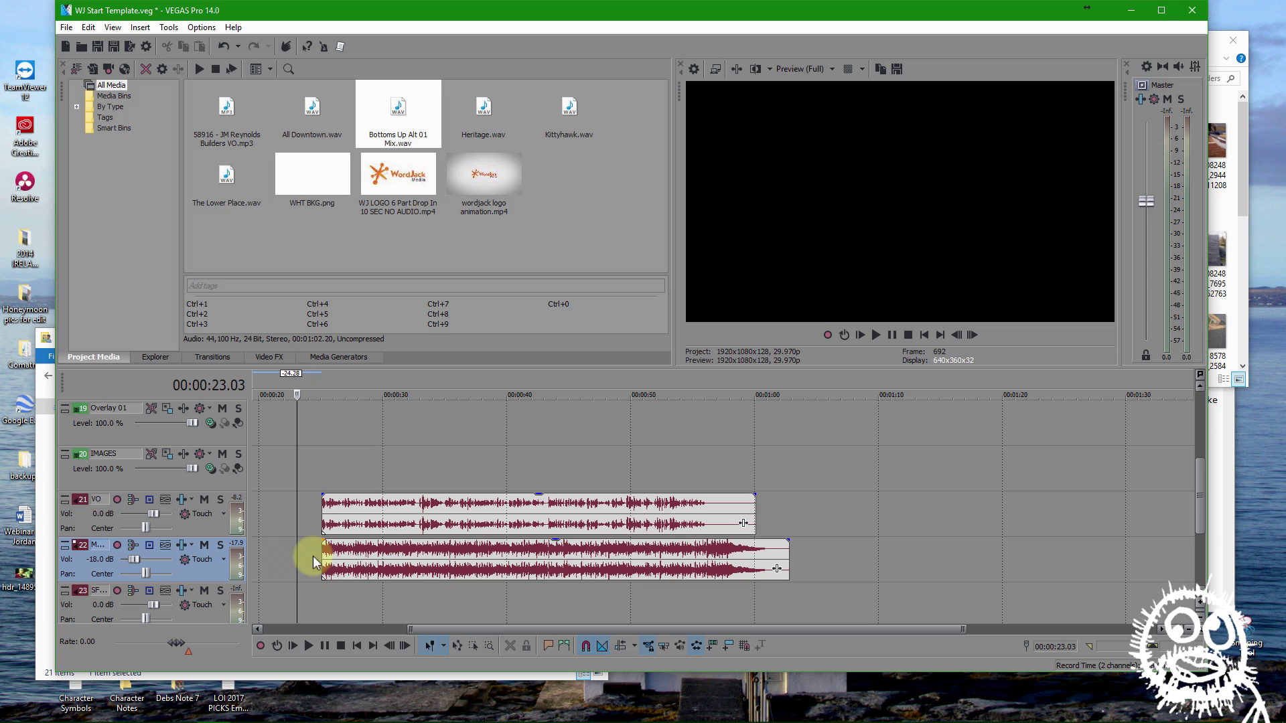
Select the voiceover and the music together and move both to the beginning of the timeline
click(321, 477)
ctrl+click(411, 545)
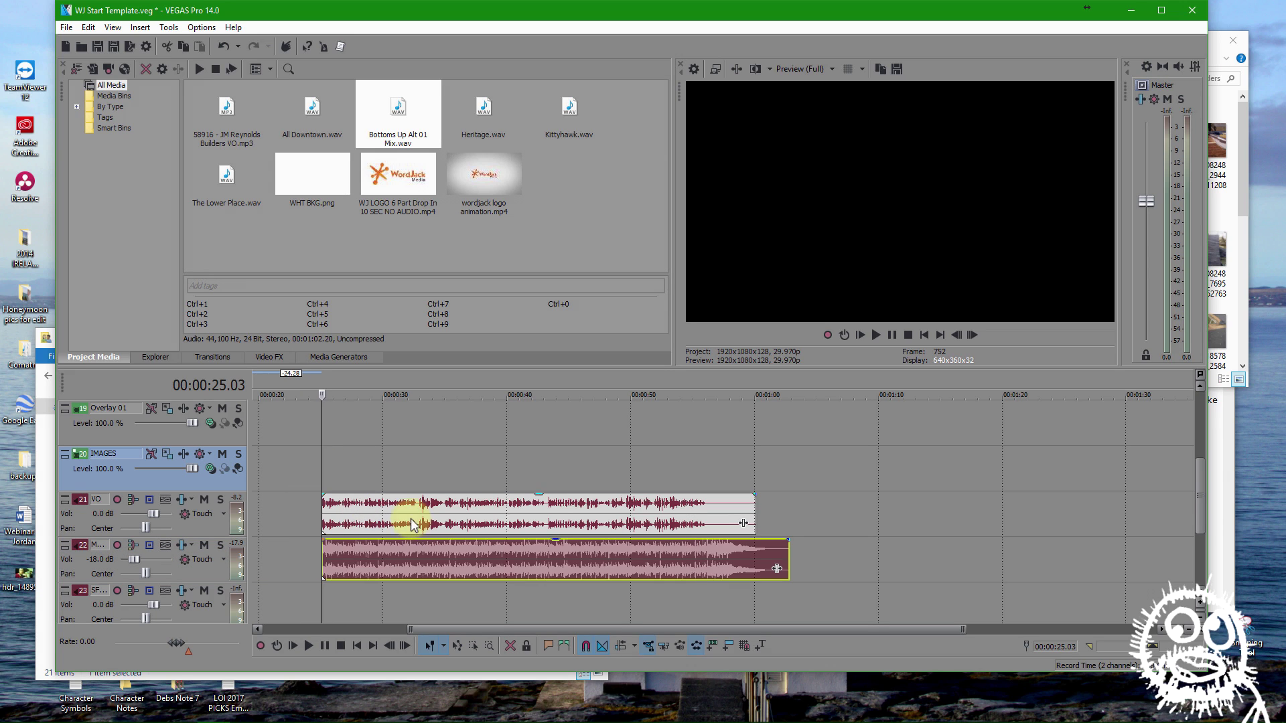
ctrl+click(412, 518)
drag(576, 509, 395, 515)
scroll(401, 520, down, 2)
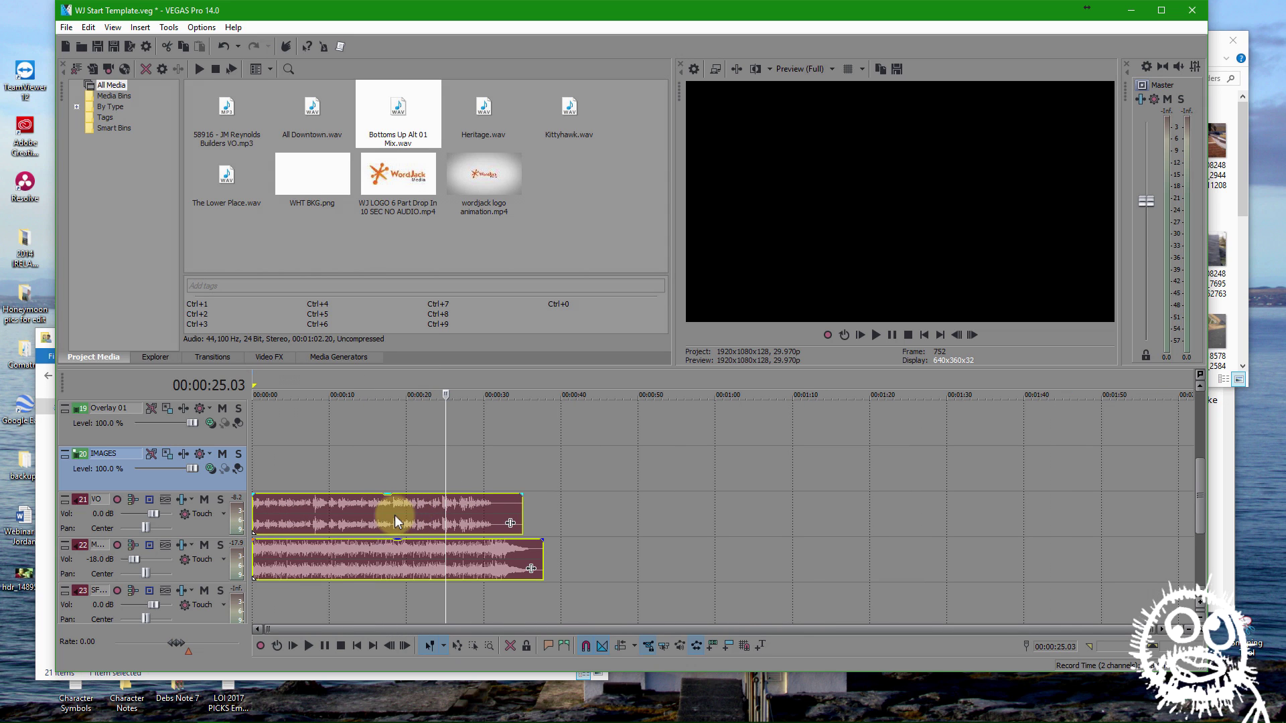
Add a very short fade-in to the start of the music and play the opening
click(284, 483)
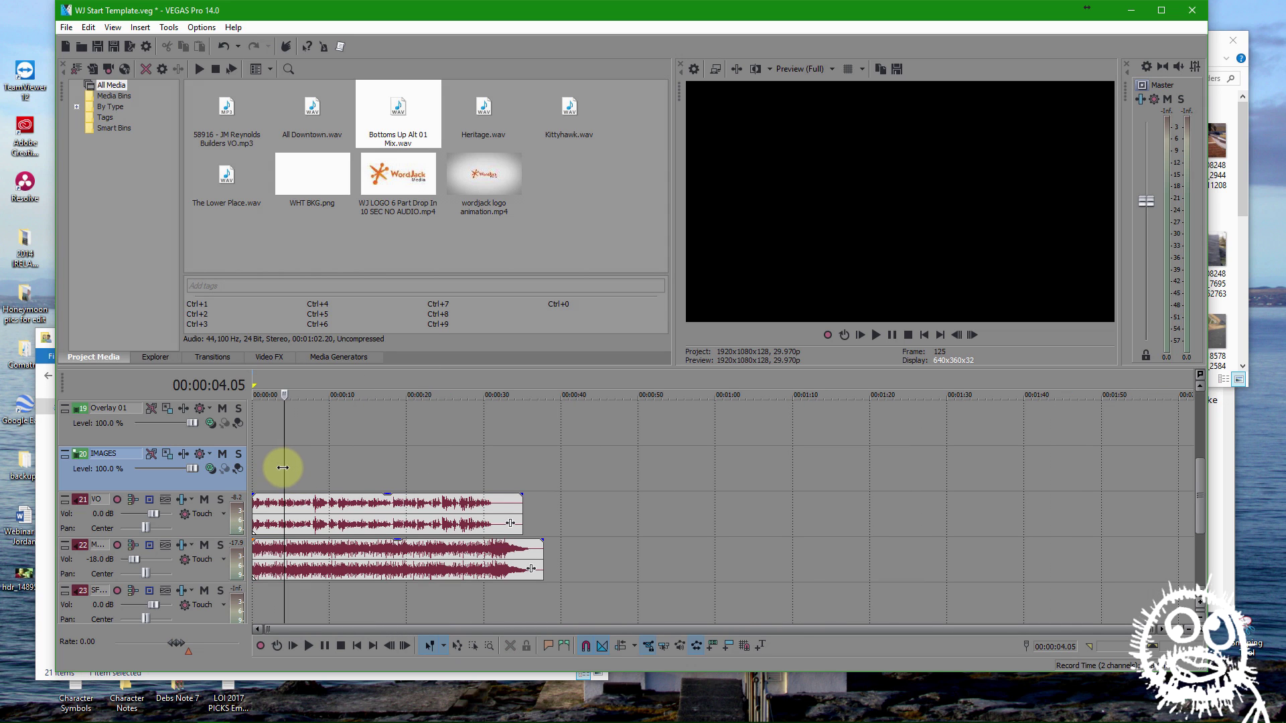
key(Home)
scroll(343, 507, up, 5)
scroll(343, 507, up, 2)
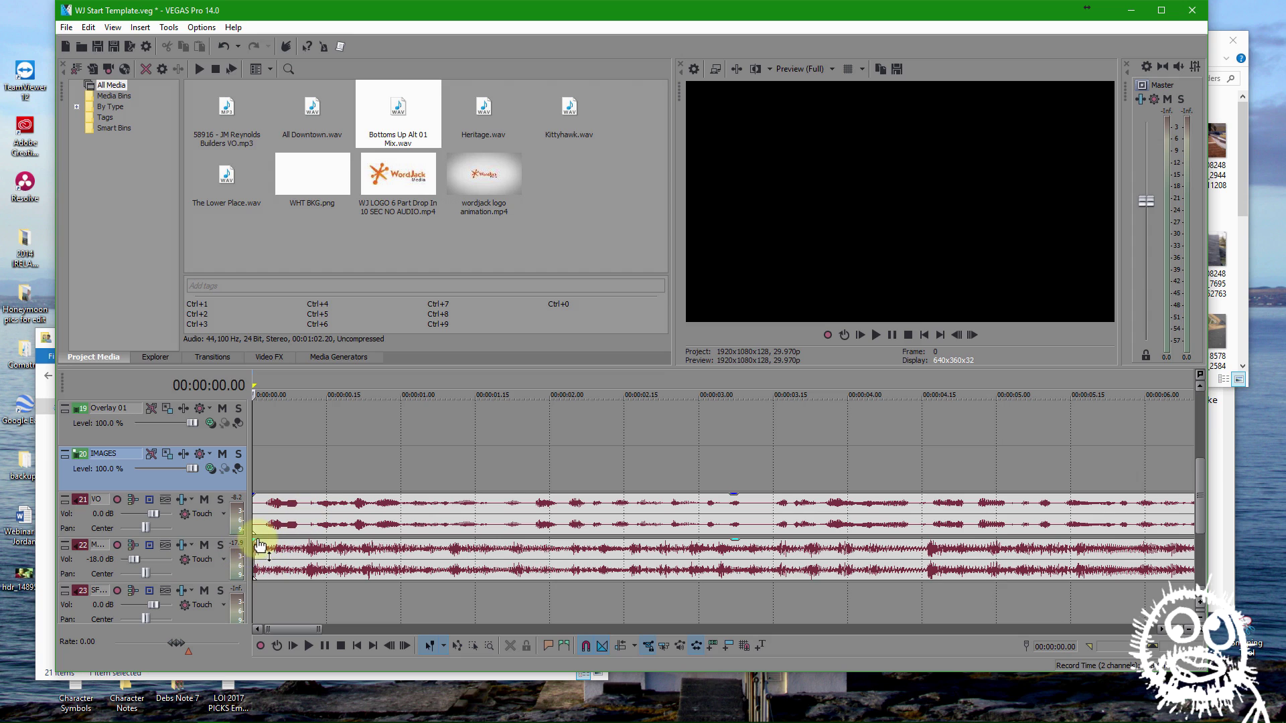
drag(251, 541, 276, 540)
key(space)
key(space)
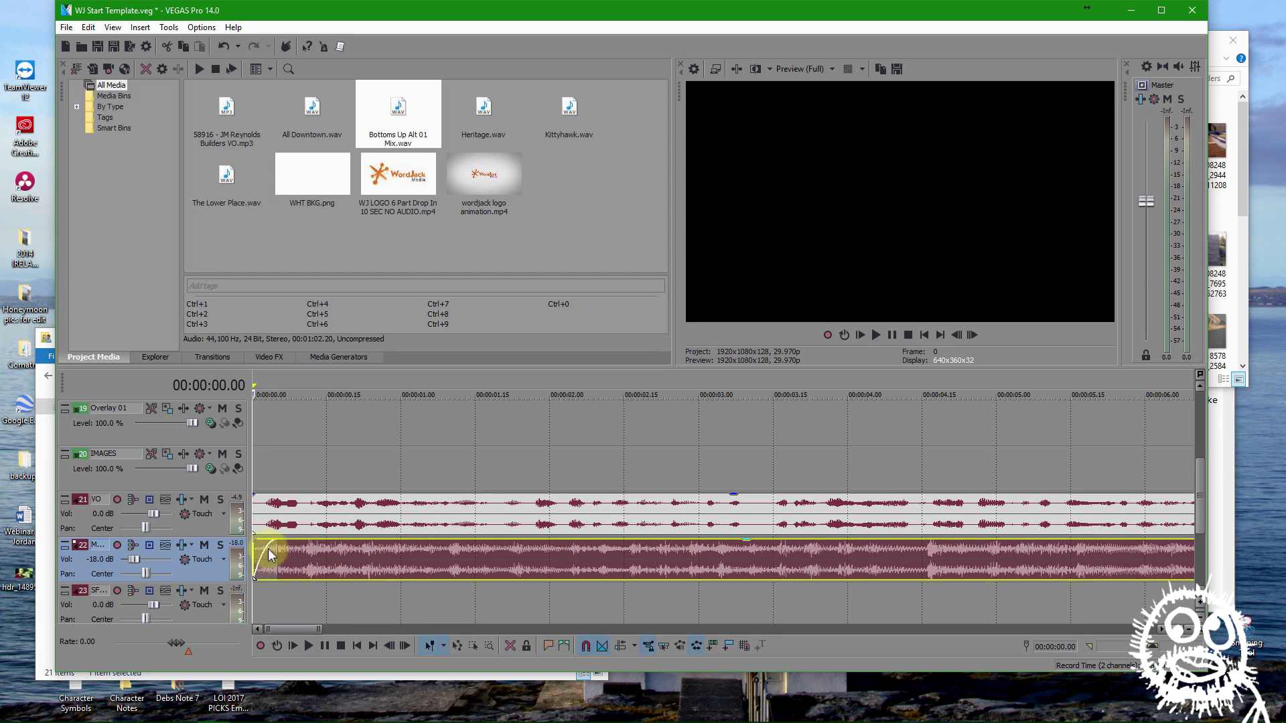
Trim about two frames of silence off the start of the voiceover, and play the opening and the ending
drag(253, 513, 270, 517)
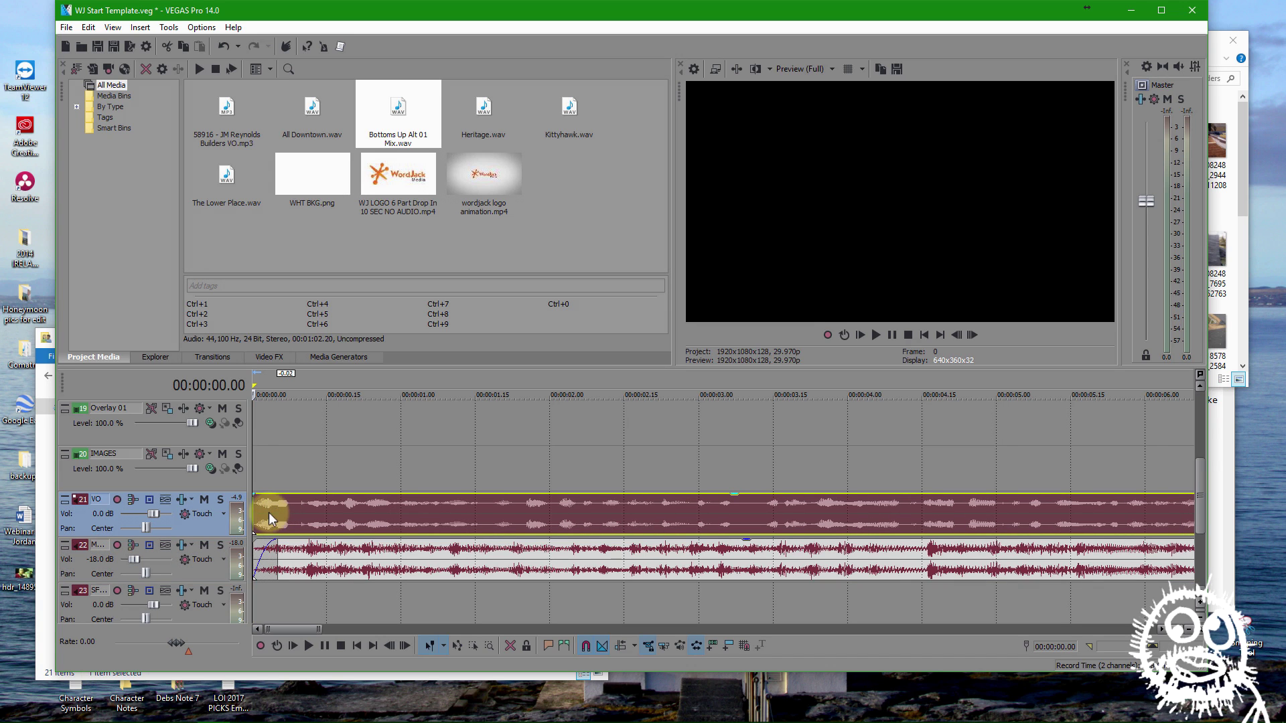
key(space)
key(space)
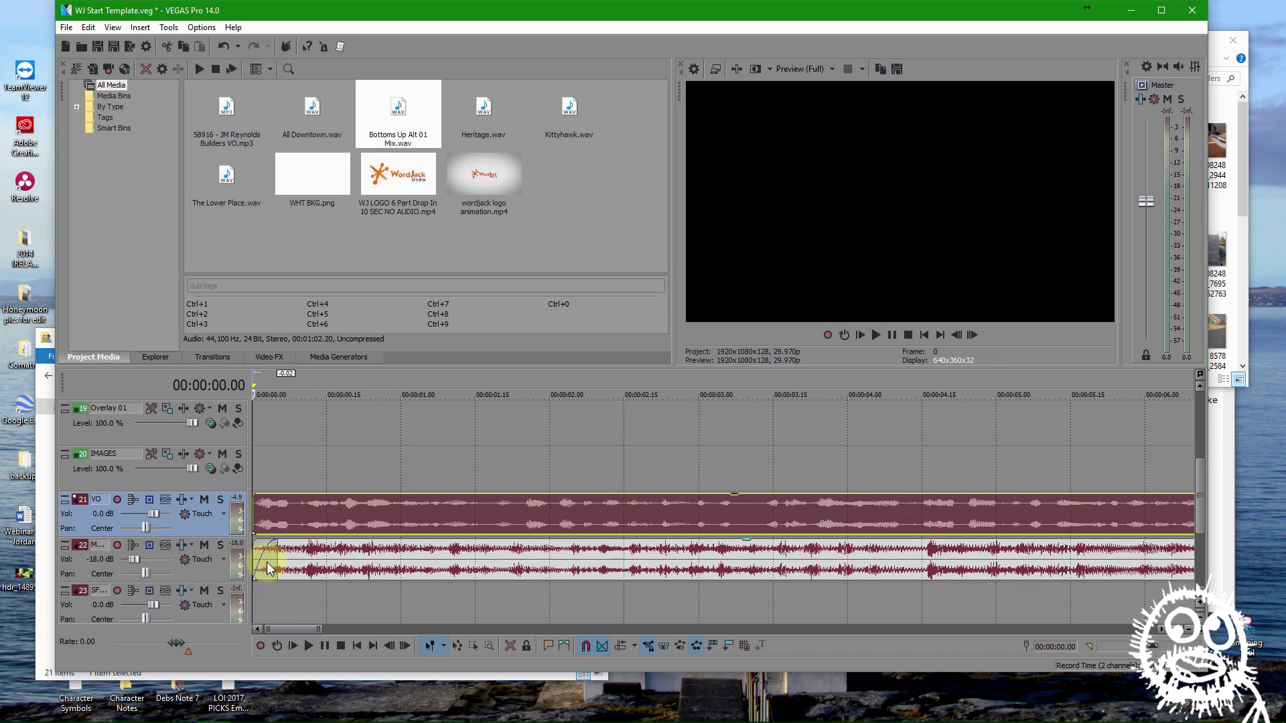
click(274, 543)
scroll(274, 543, down, 5)
key(space)
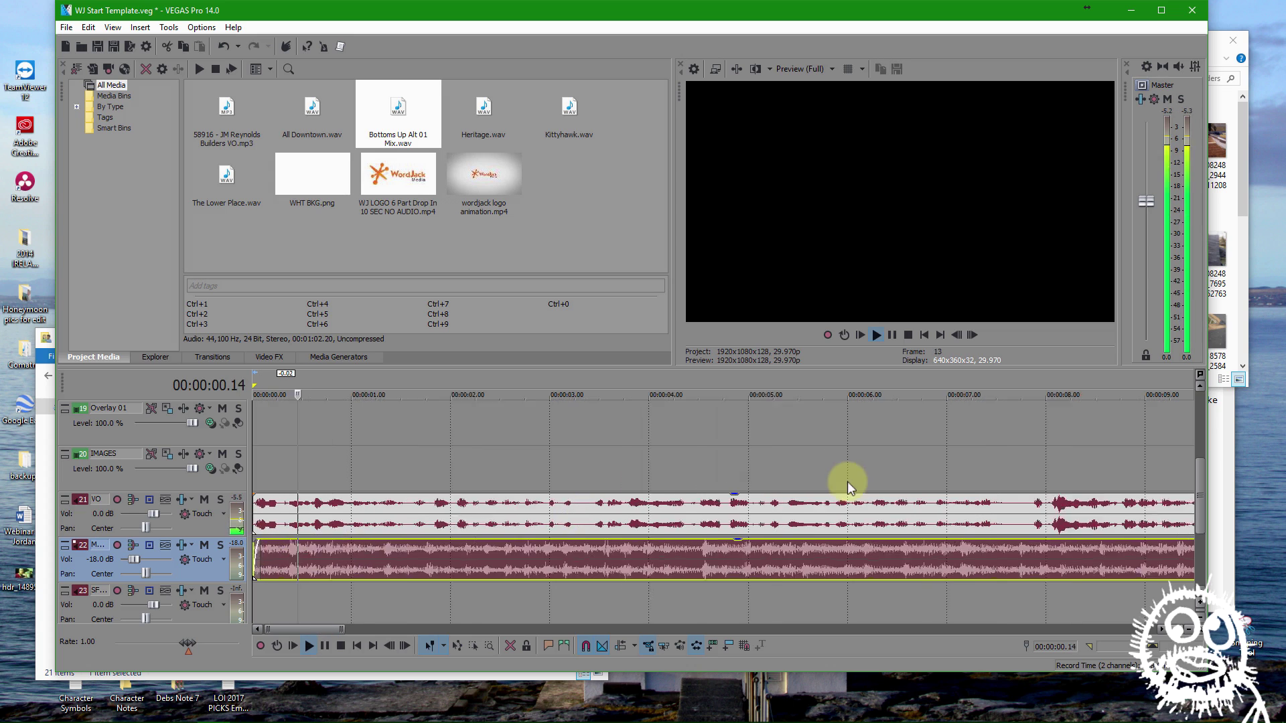
click(1003, 457)
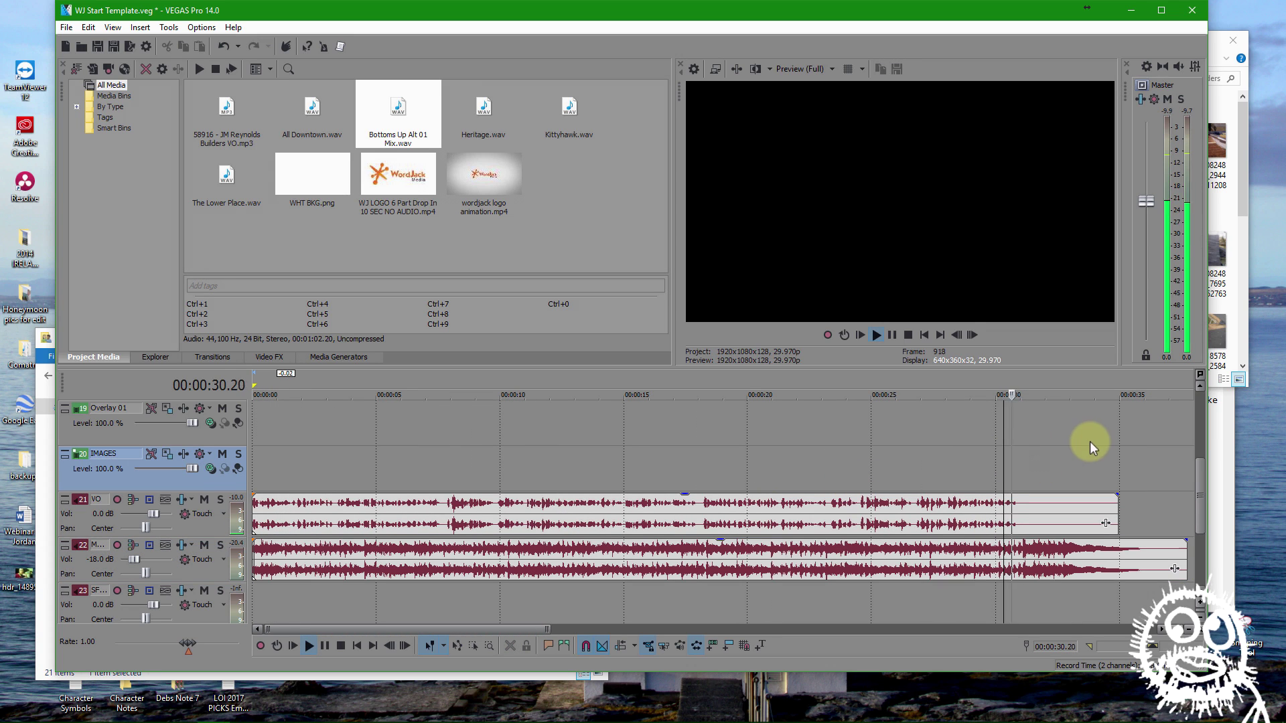
key(space)
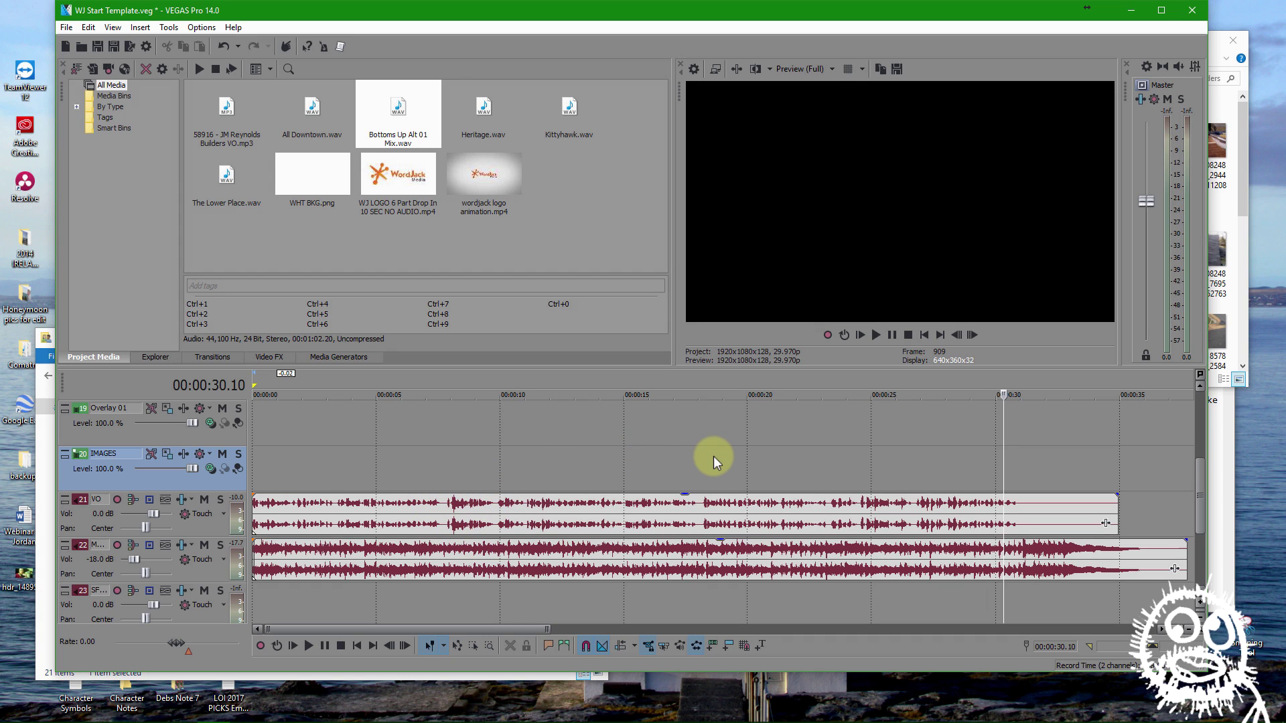
Examine the voiceover waveform for level differences and play the passage from about 00:00:08 to 00:00:10
click(673, 509)
scroll(718, 533, up, 5)
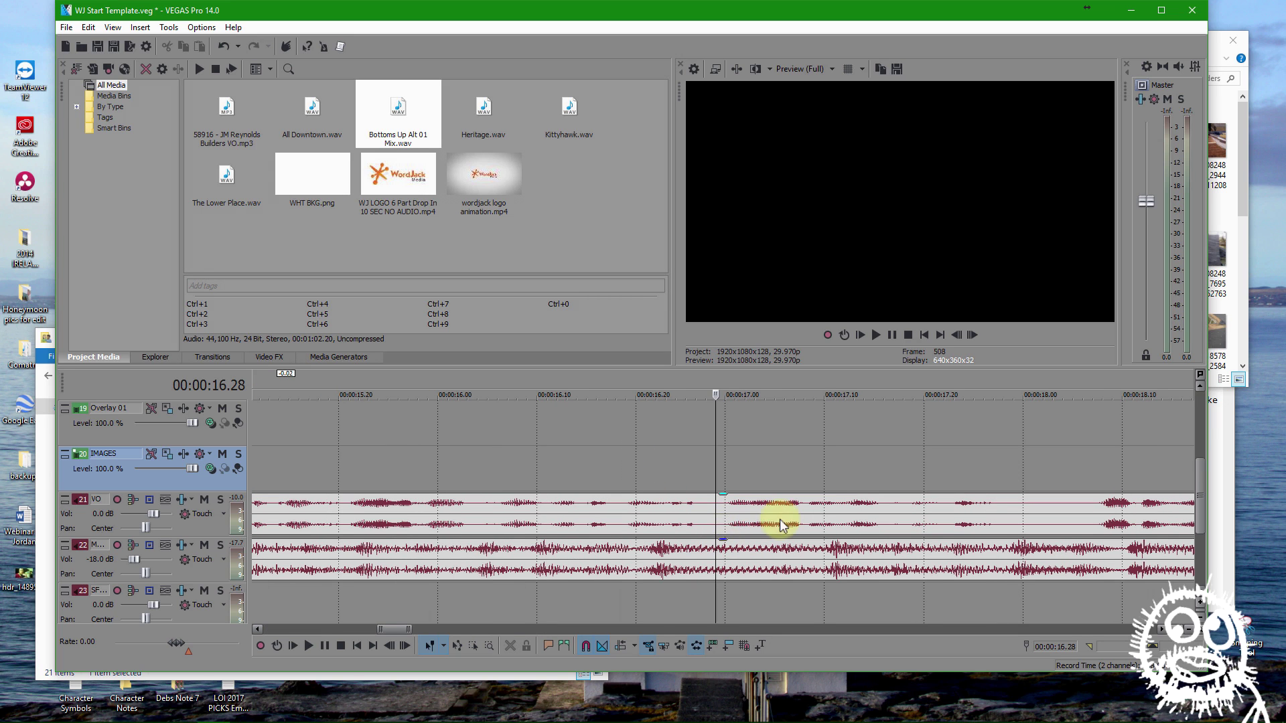
scroll(1011, 509, down, 6)
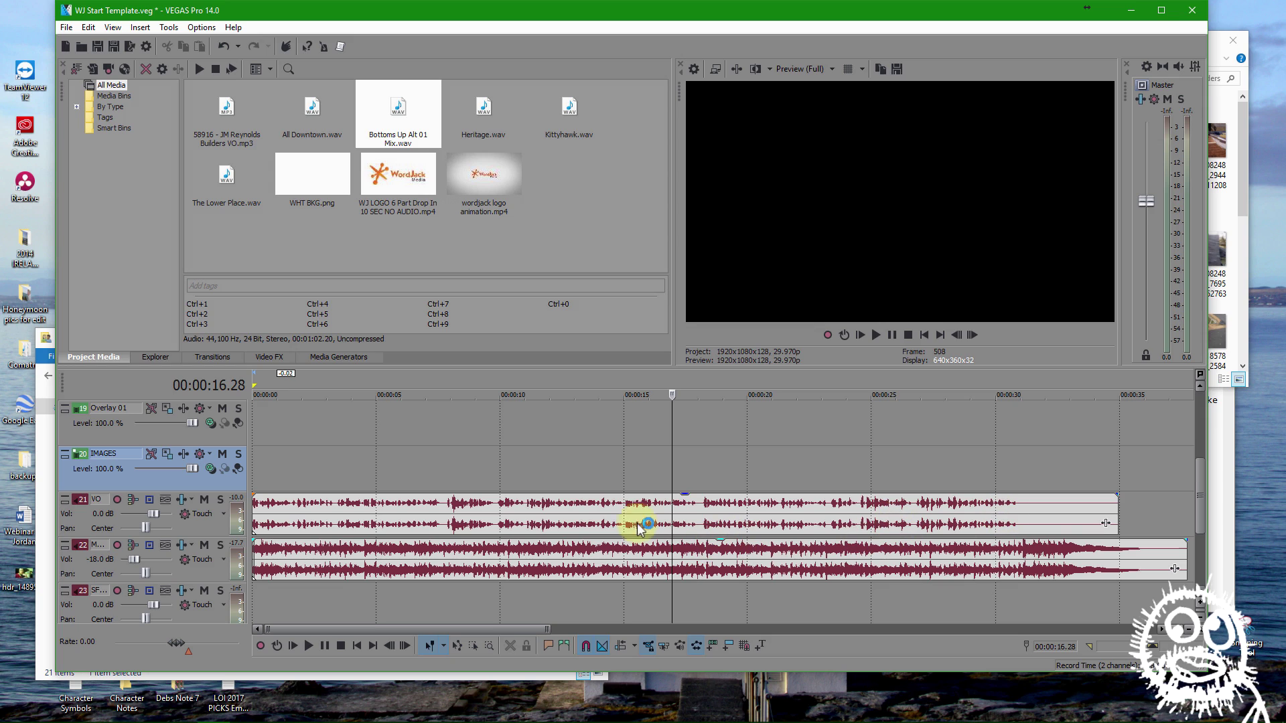
click(443, 471)
drag(453, 483, 492, 510)
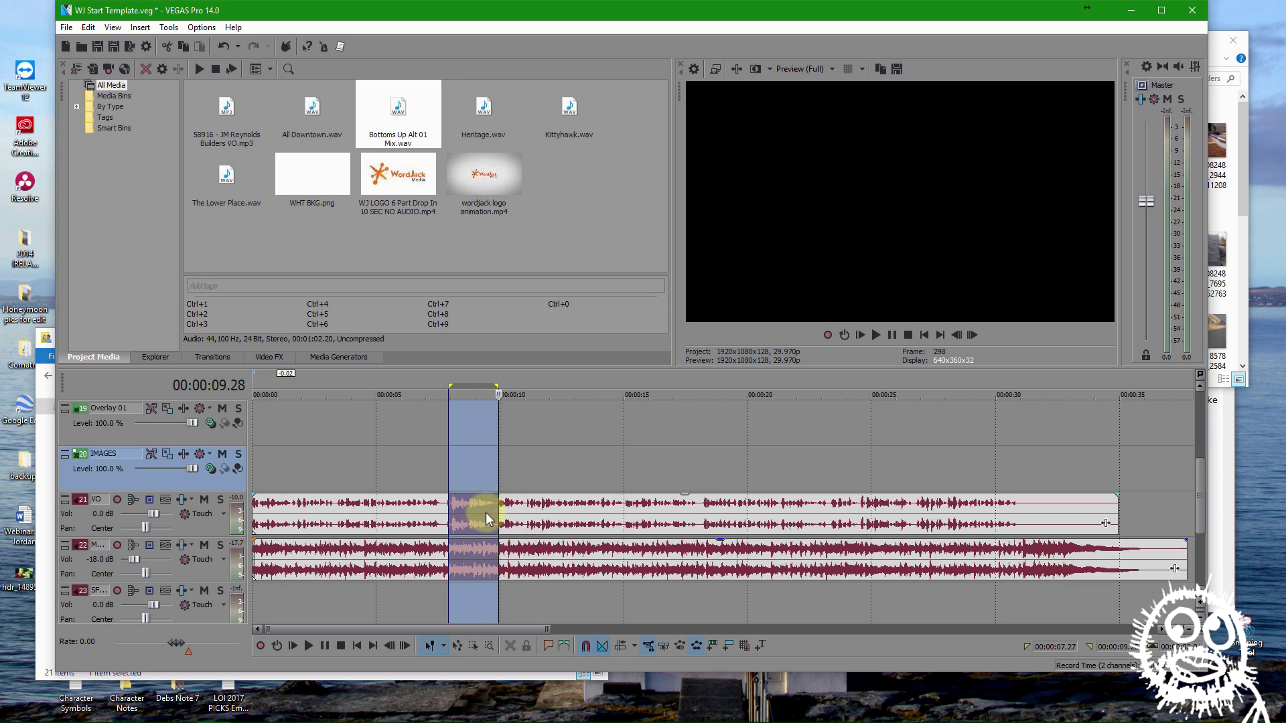
click(452, 481)
scroll(582, 509, up, 3)
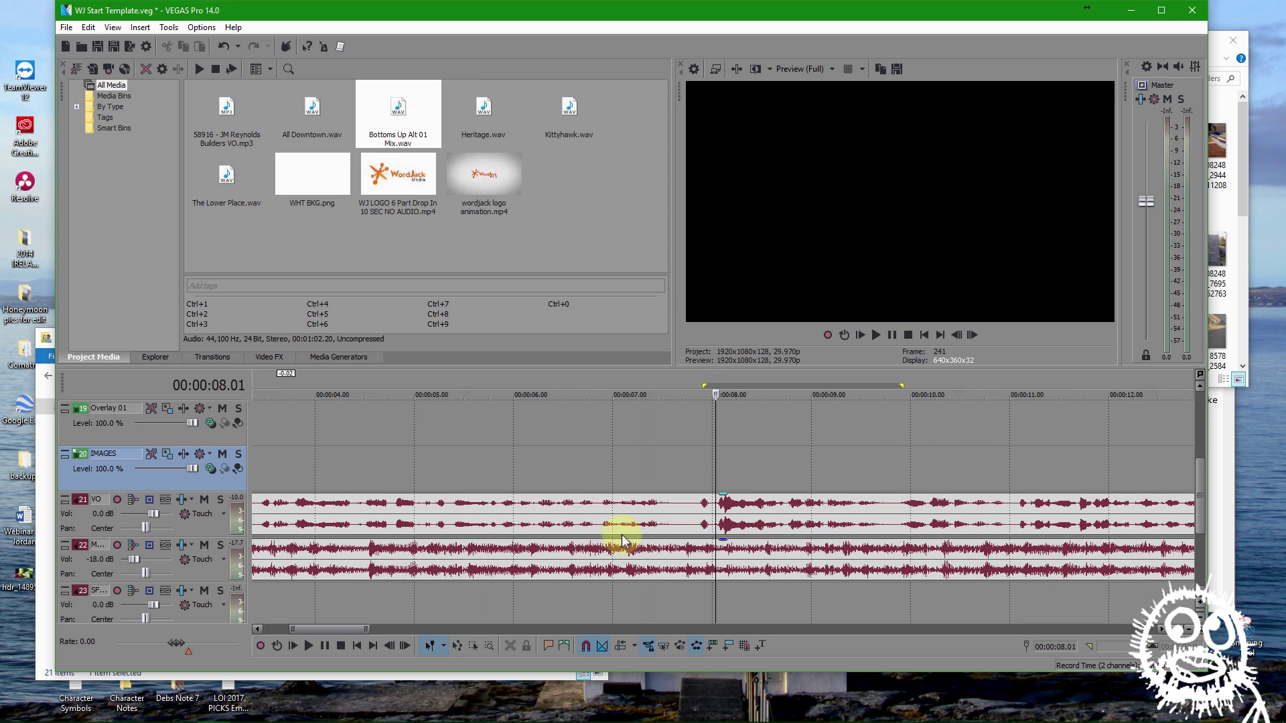
click(890, 506)
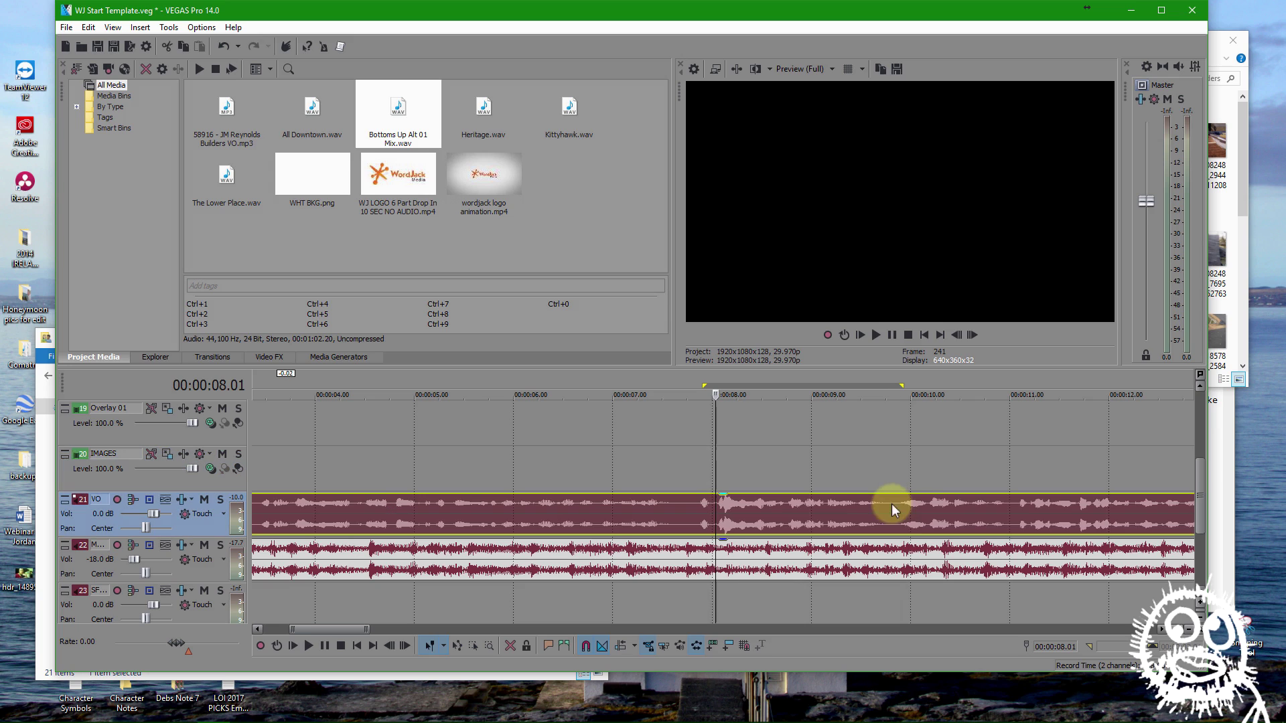
click(710, 477)
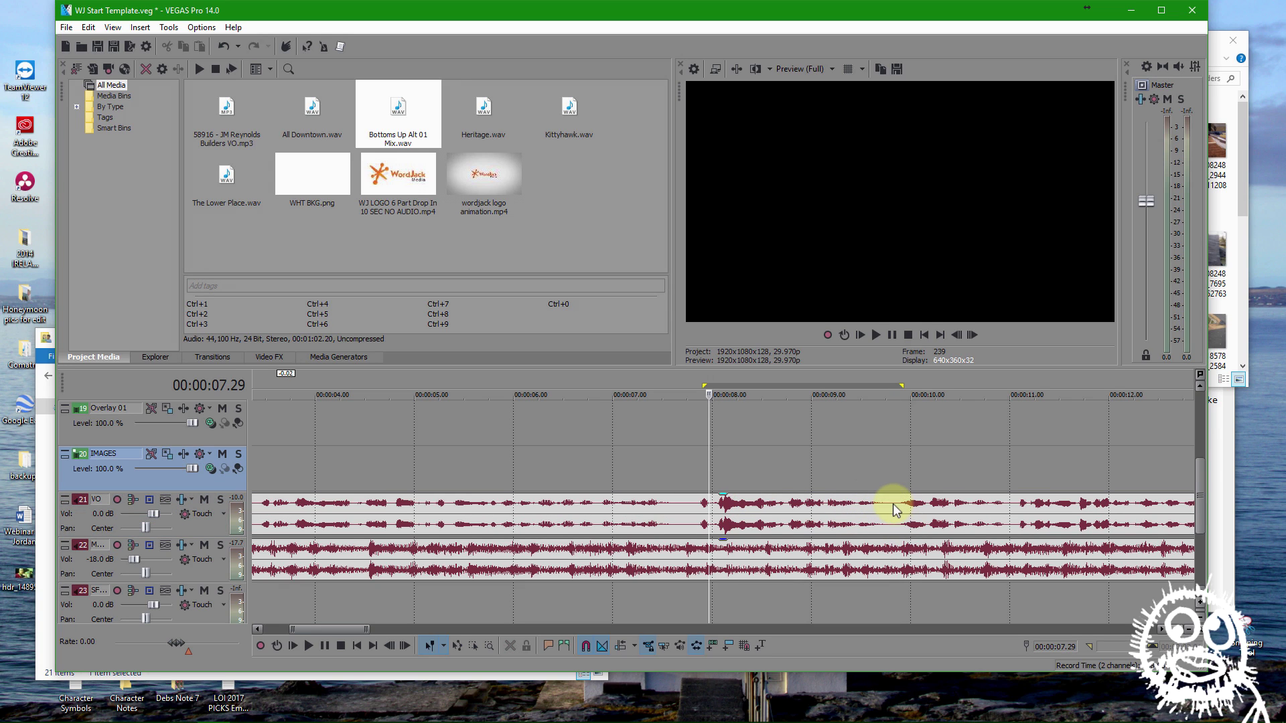
key(space)
key(space)
click(822, 481)
Add VO volume envelope points between about 00:00:07.25 and 00:00:09.28, raise the 00:00:09.22 point to 2.7 dB, and play the passage
click(892, 509)
click(855, 512)
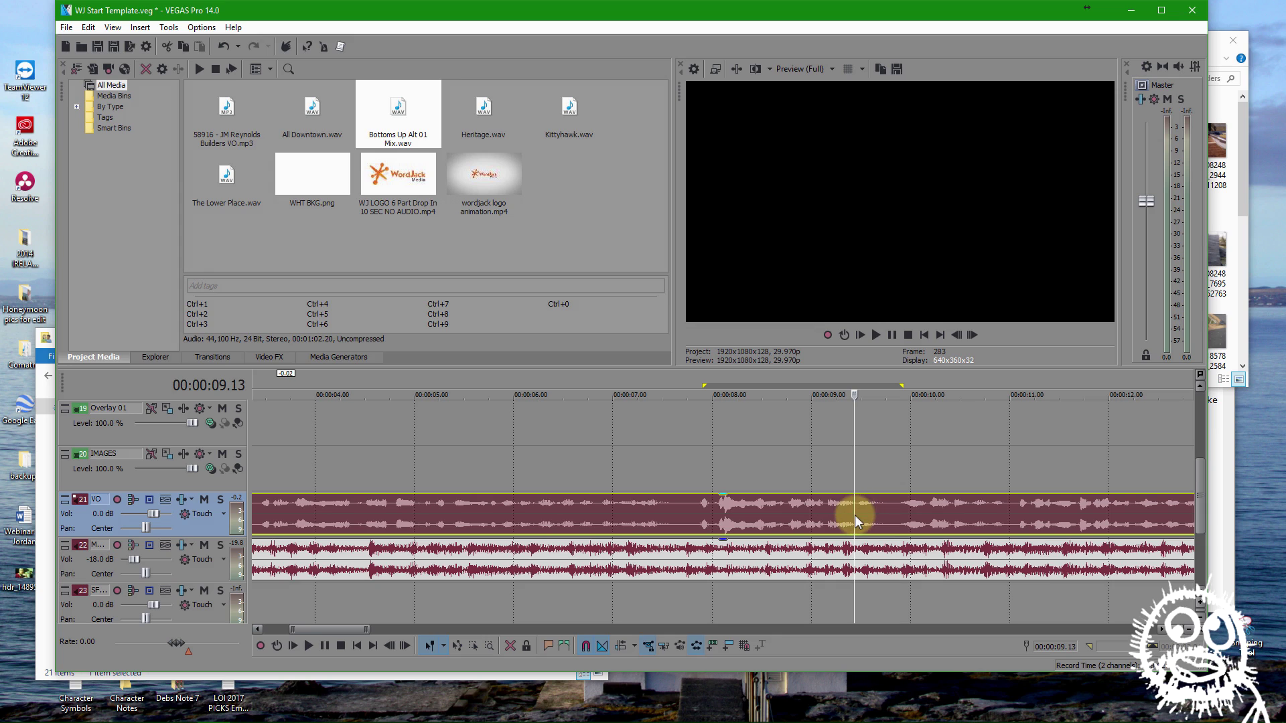
click(696, 521)
double_click(720, 514)
double_click(904, 514)
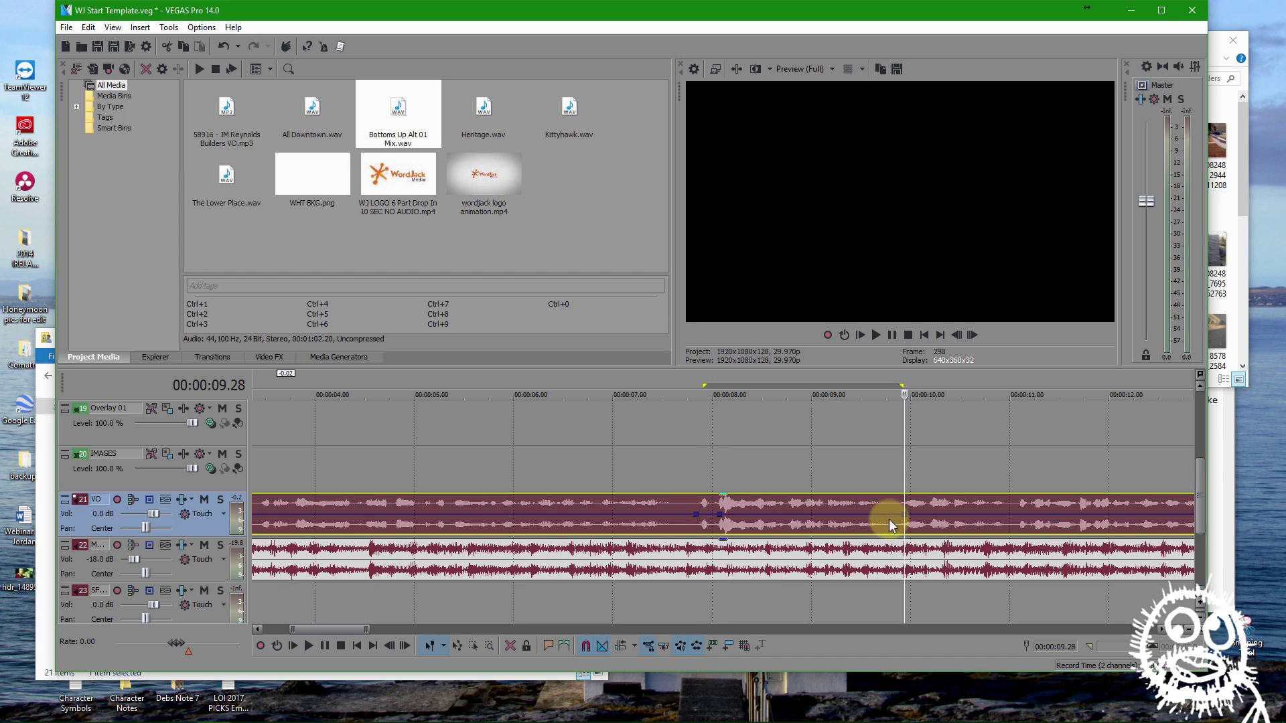
double_click(884, 515)
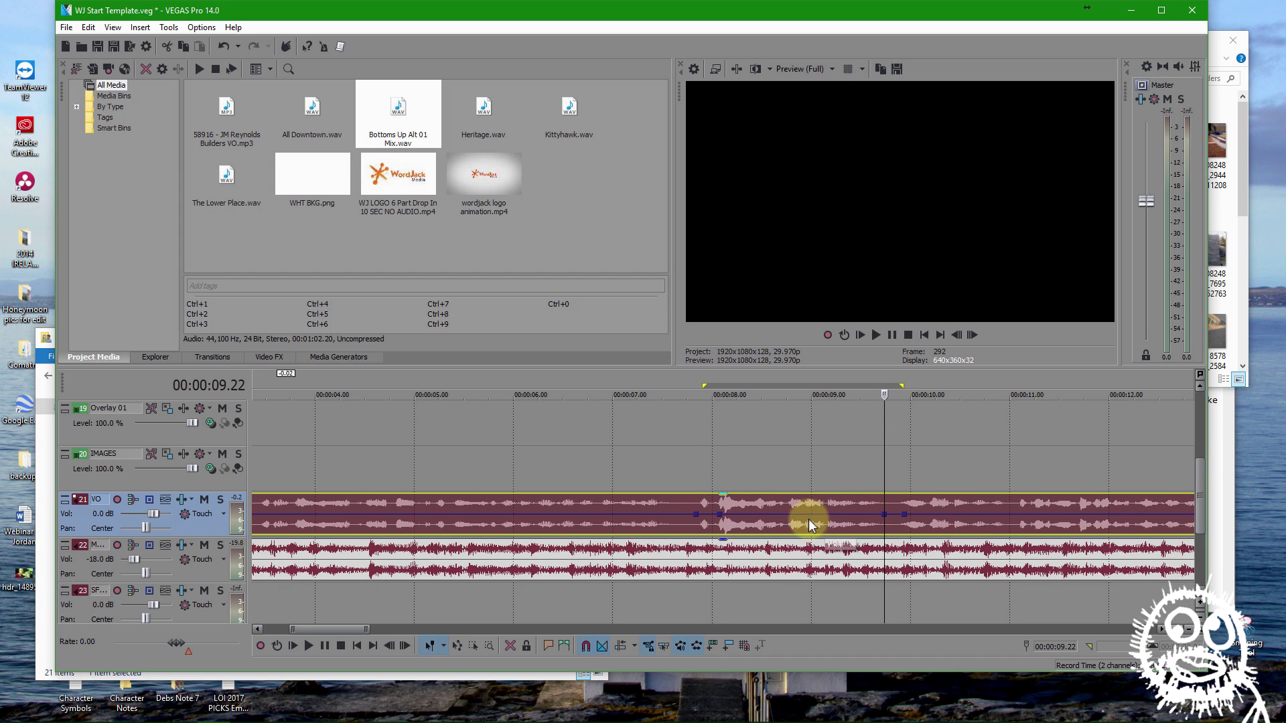
double_click(808, 516)
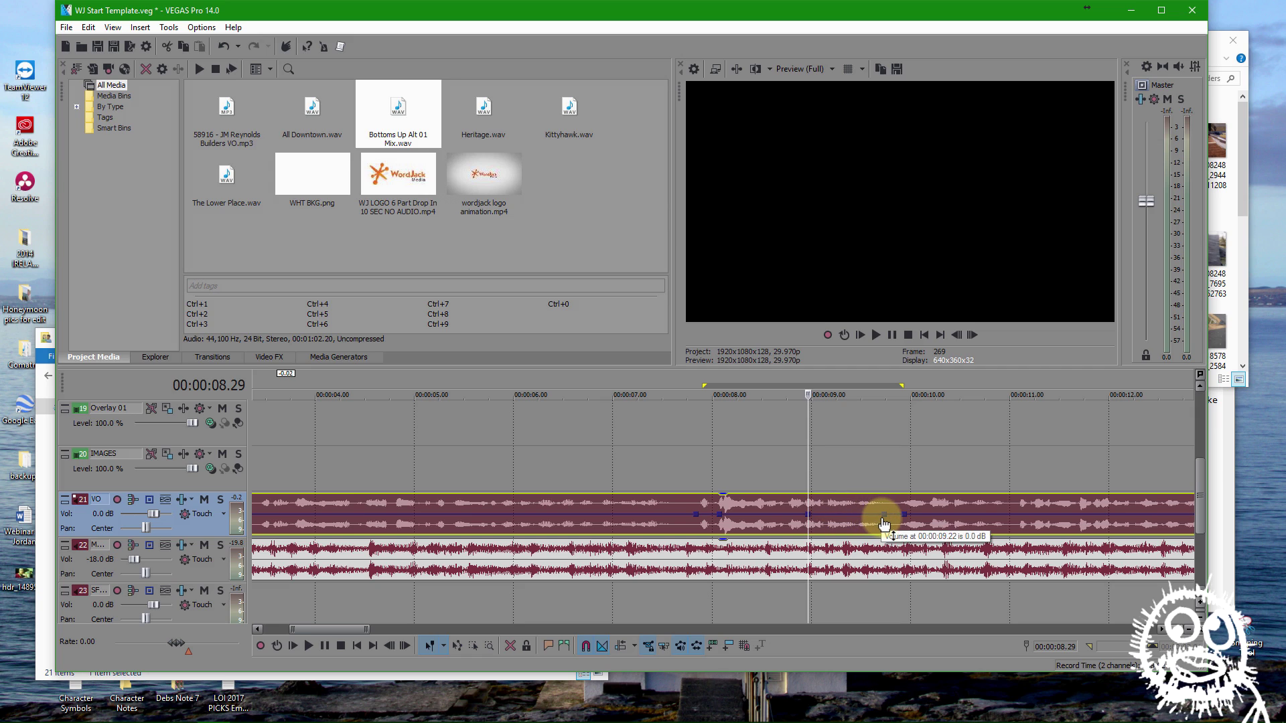
drag(884, 519, 885, 511)
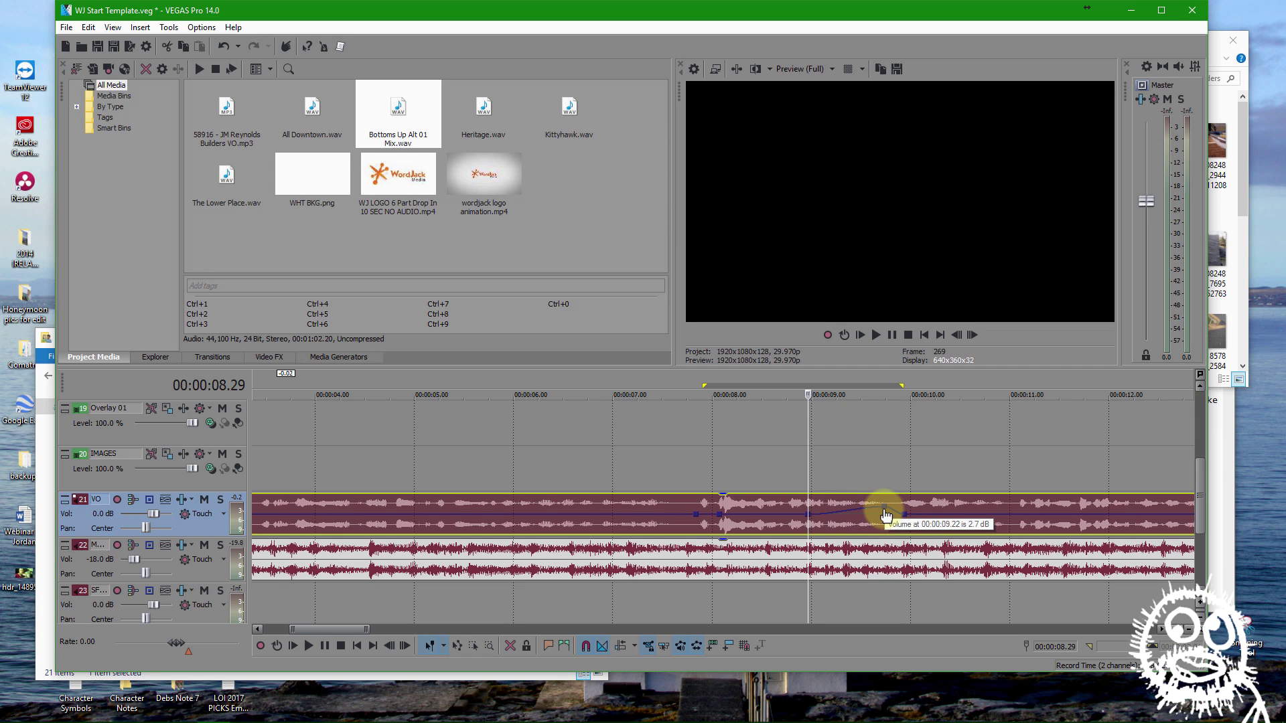
click(787, 474)
key(space)
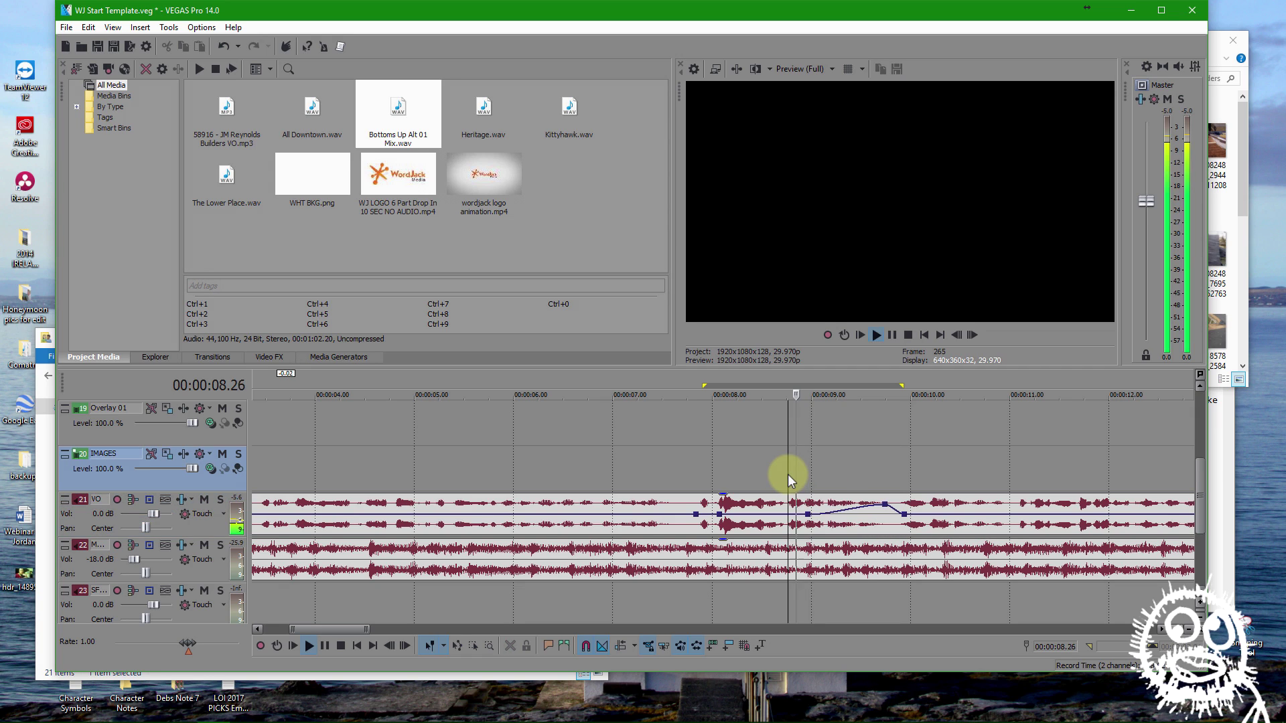
key(space)
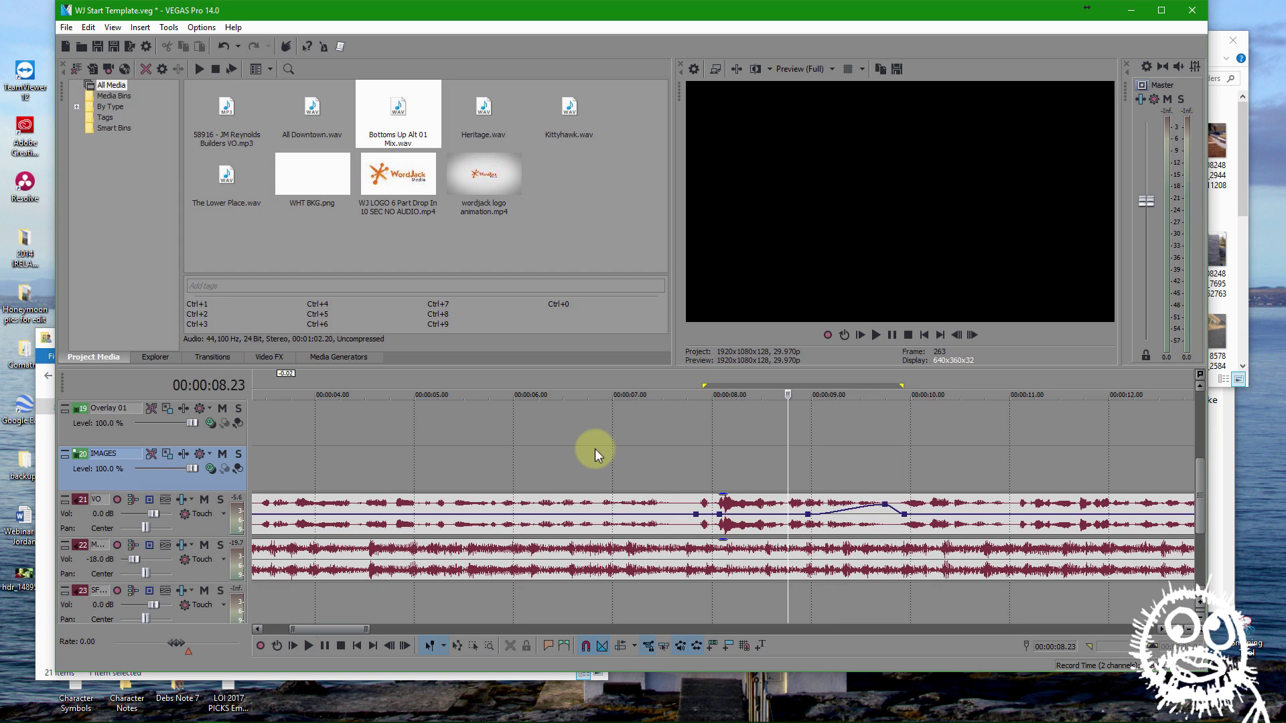
Add VO volume envelope points at 00:00:05.06 and 00:00:07.18, and raise the 00:00:07.18 point slightly
double_click(434, 515)
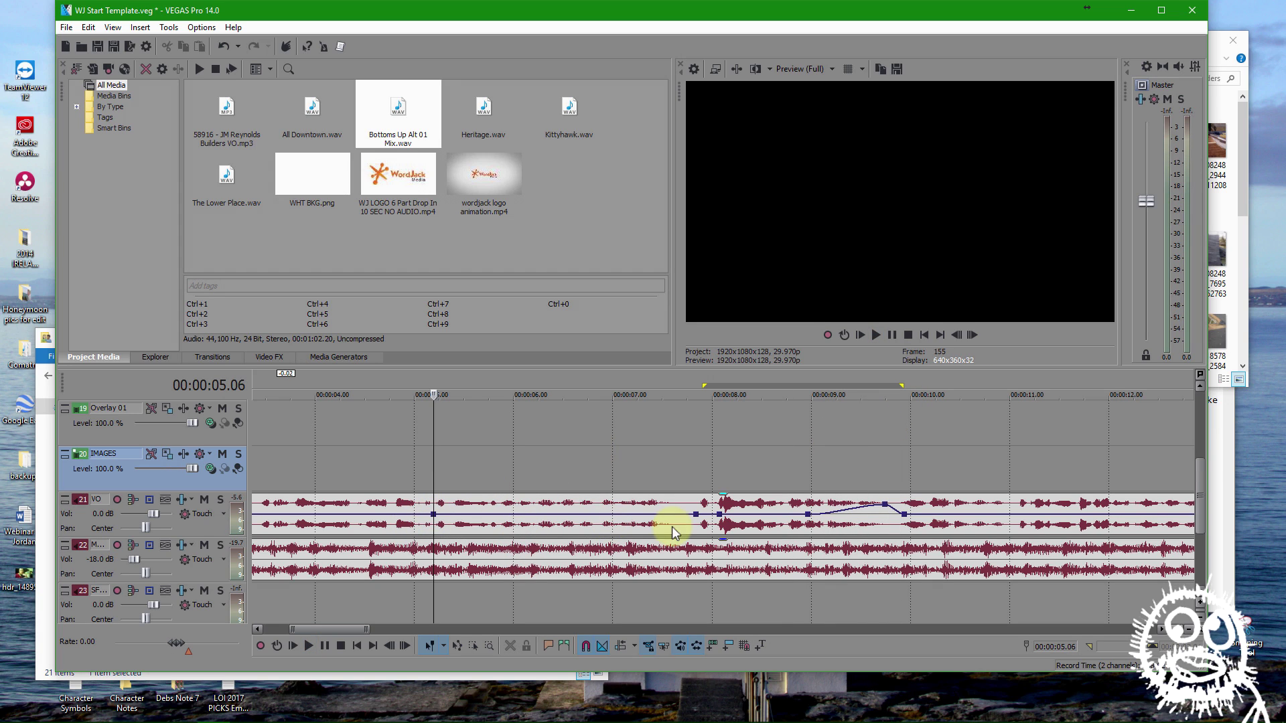
double_click(672, 515)
mouse_move(671, 515)
mouse_down()
mouse_move(672, 503)
mouse_move(666, 511)
mouse_up()
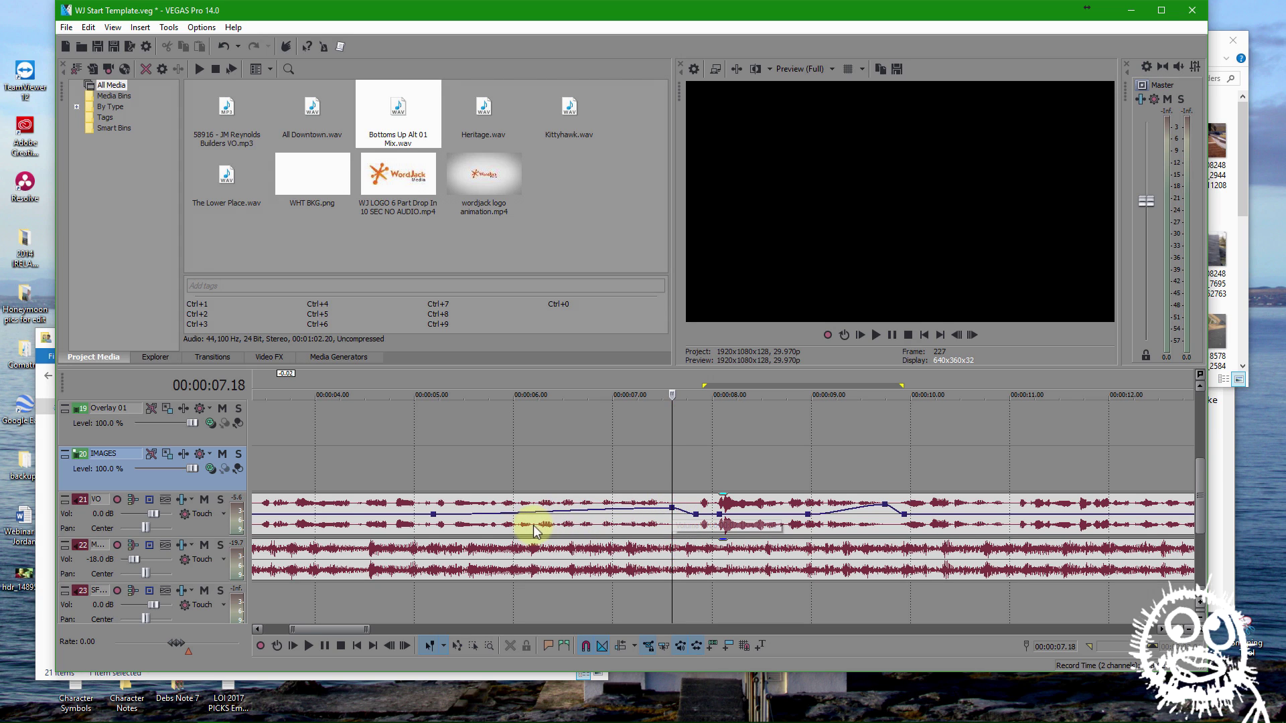
Play the voiceover from about 00:00:05 to check the raised passage
click(395, 480)
key(space)
scroll(560, 450, down, 5)
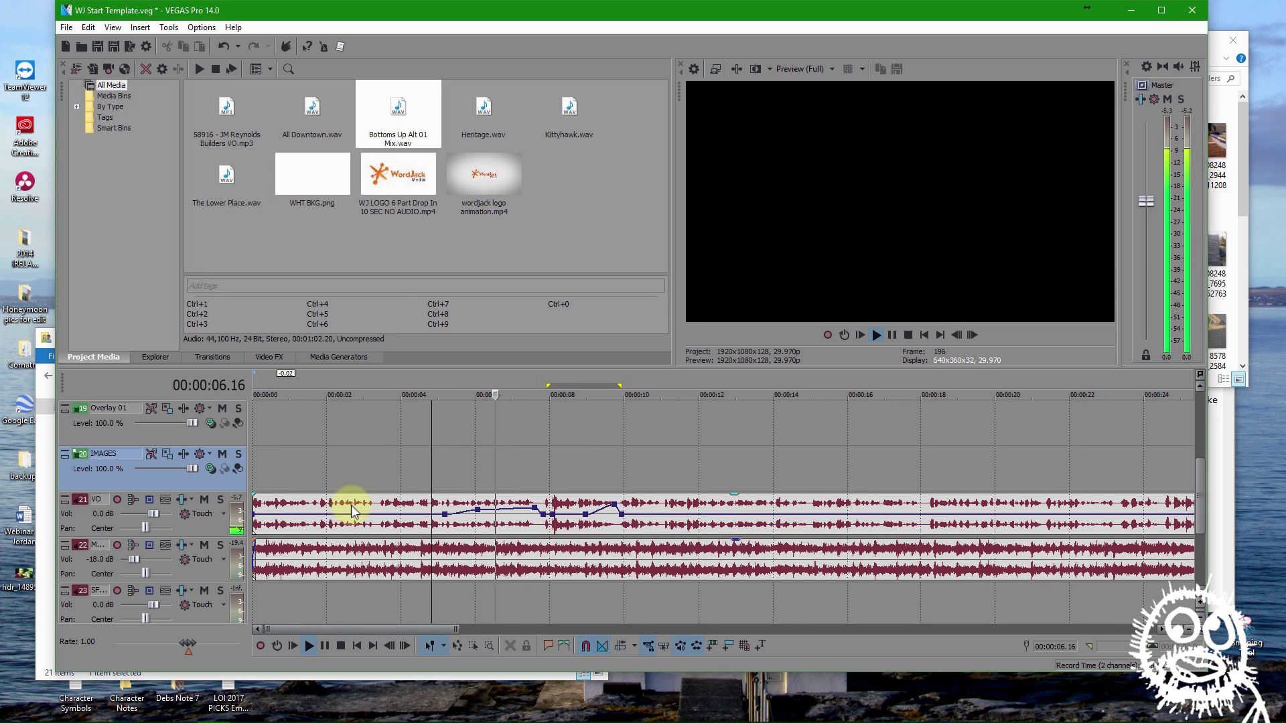
Add VO volume envelope points between about 00:00:02.12 and 00:00:03.14, and slightly raise the one before 00:00:03.14
double_click(378, 514)
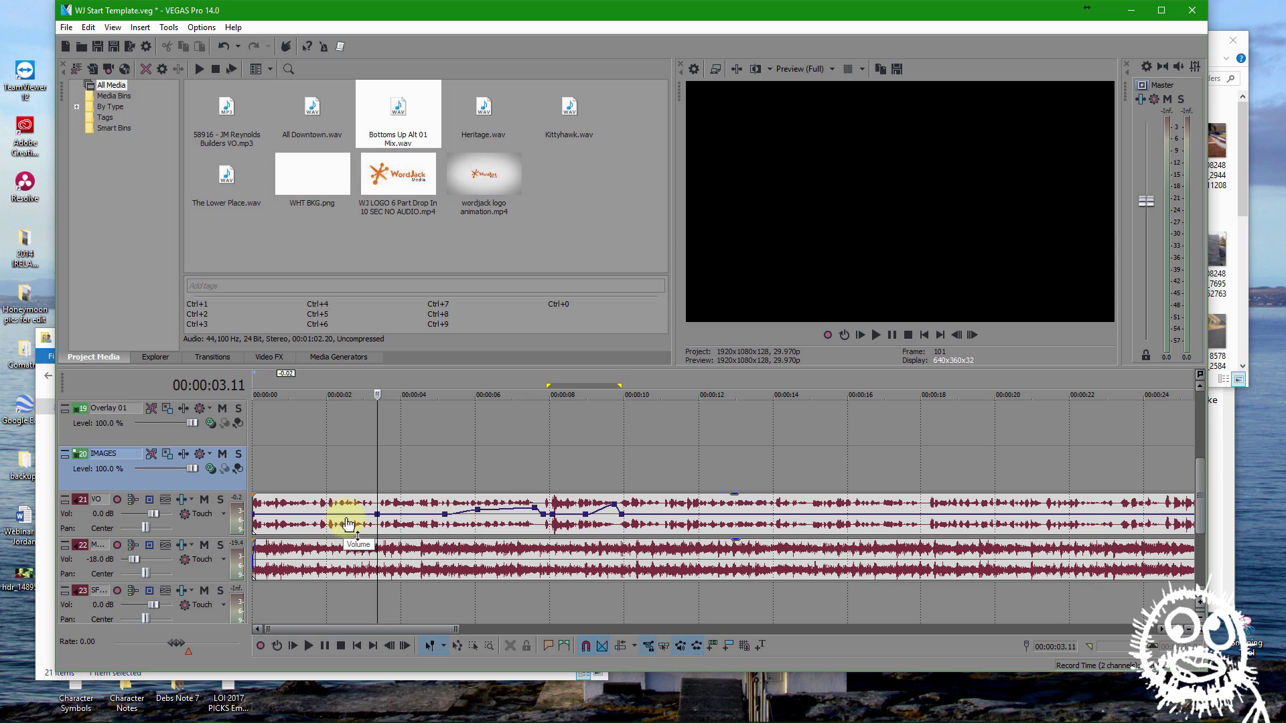
double_click(344, 520)
scroll(373, 516, up, 5)
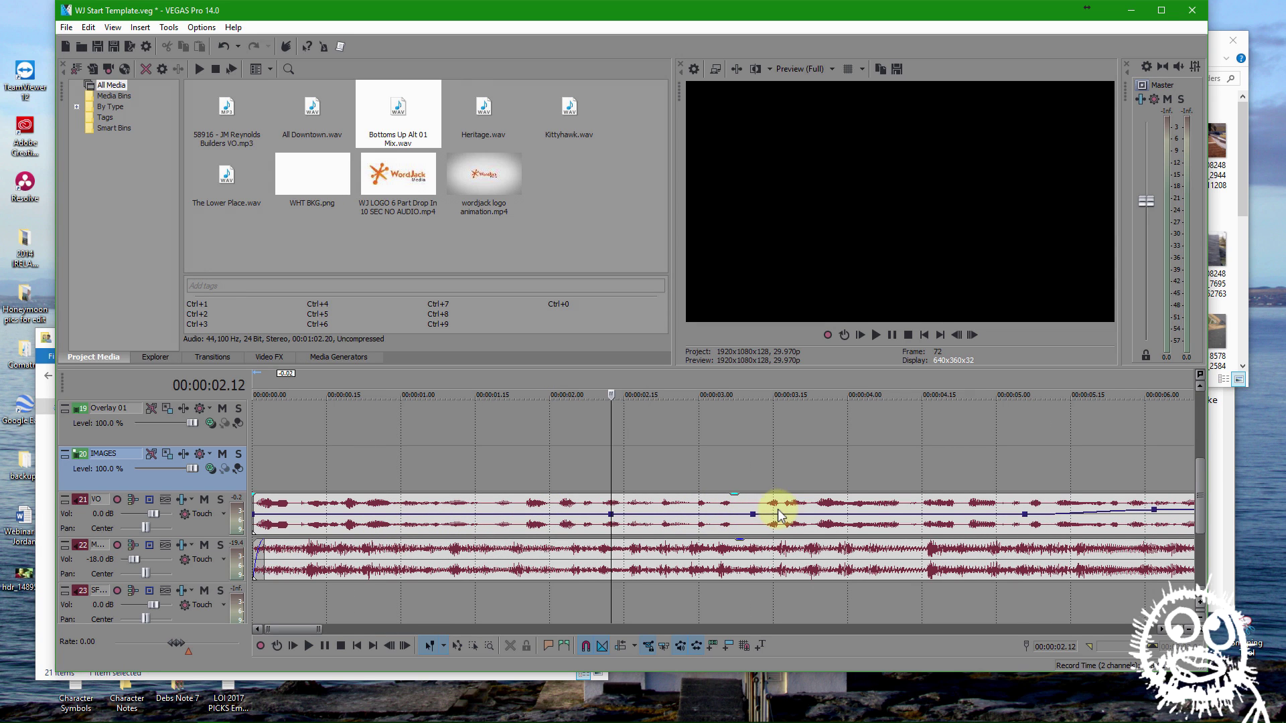
drag(765, 514, 741, 508)
scroll(846, 549, down, 5)
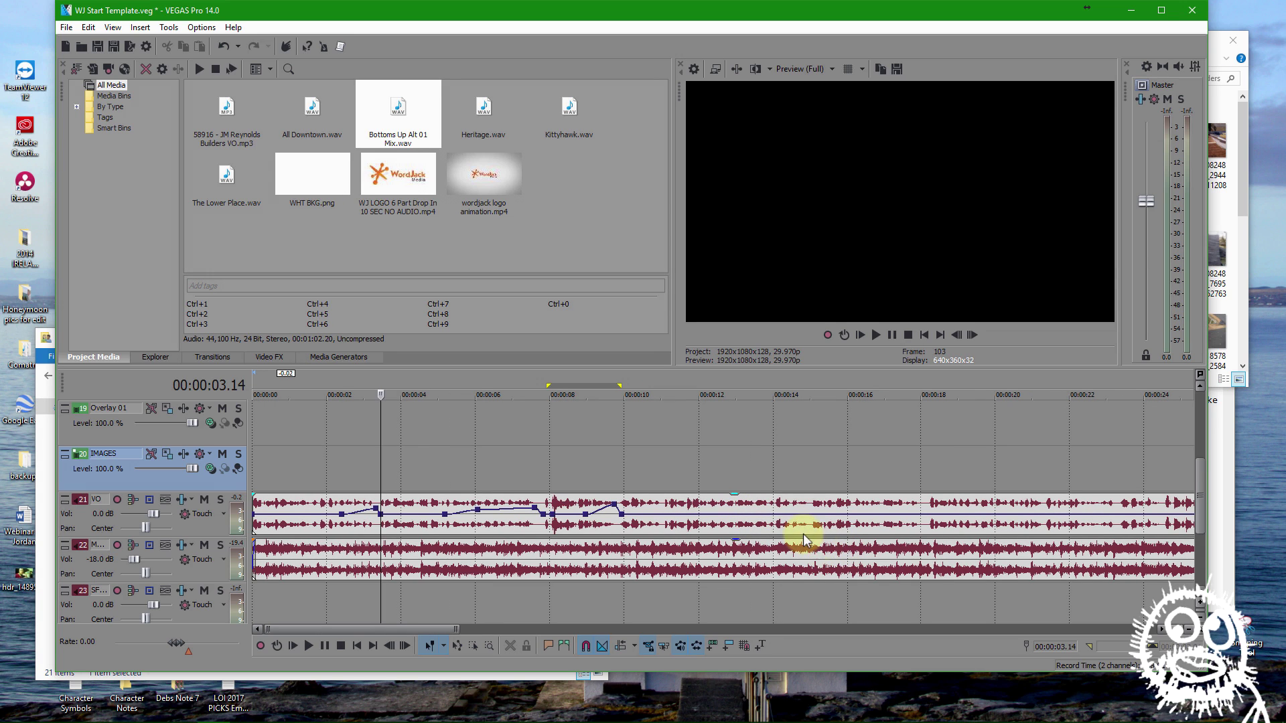
Add VO volume envelope points at 00:00:15.02, 00:00:14.07 and 00:00:14.25, and raise the 00:00:14.25 point to 1.4 dB
double_click(812, 514)
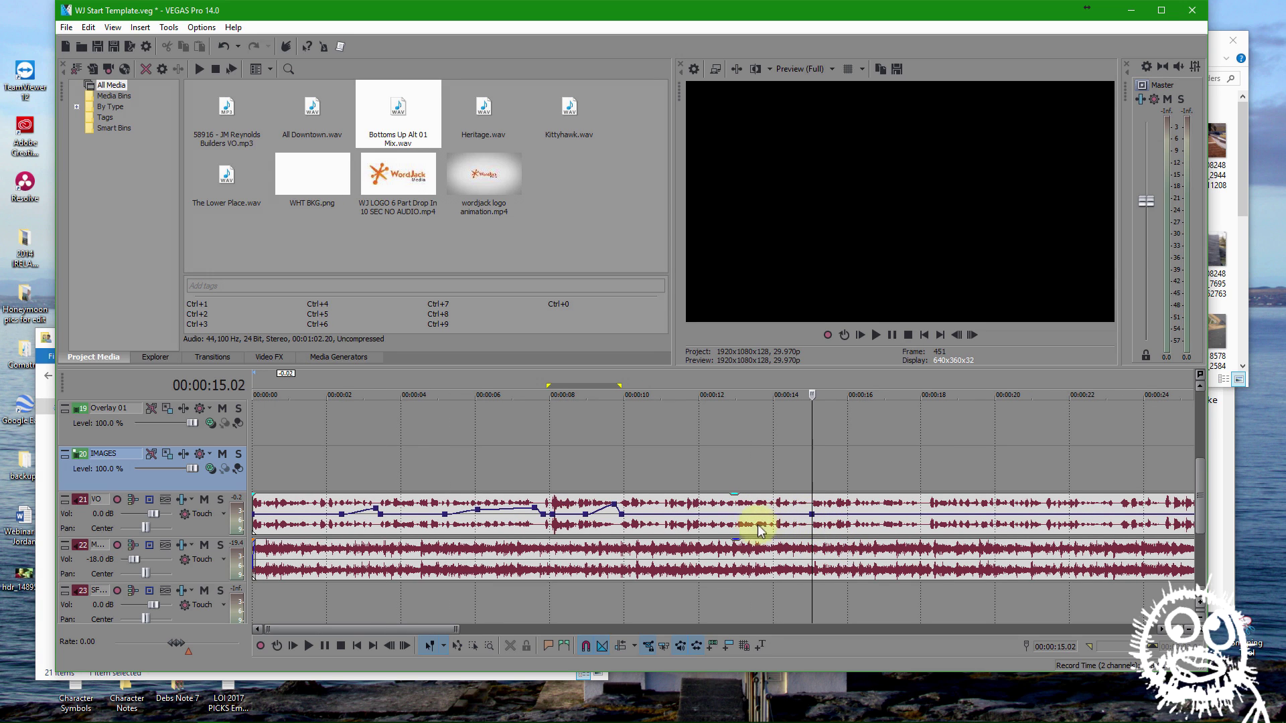
double_click(781, 515)
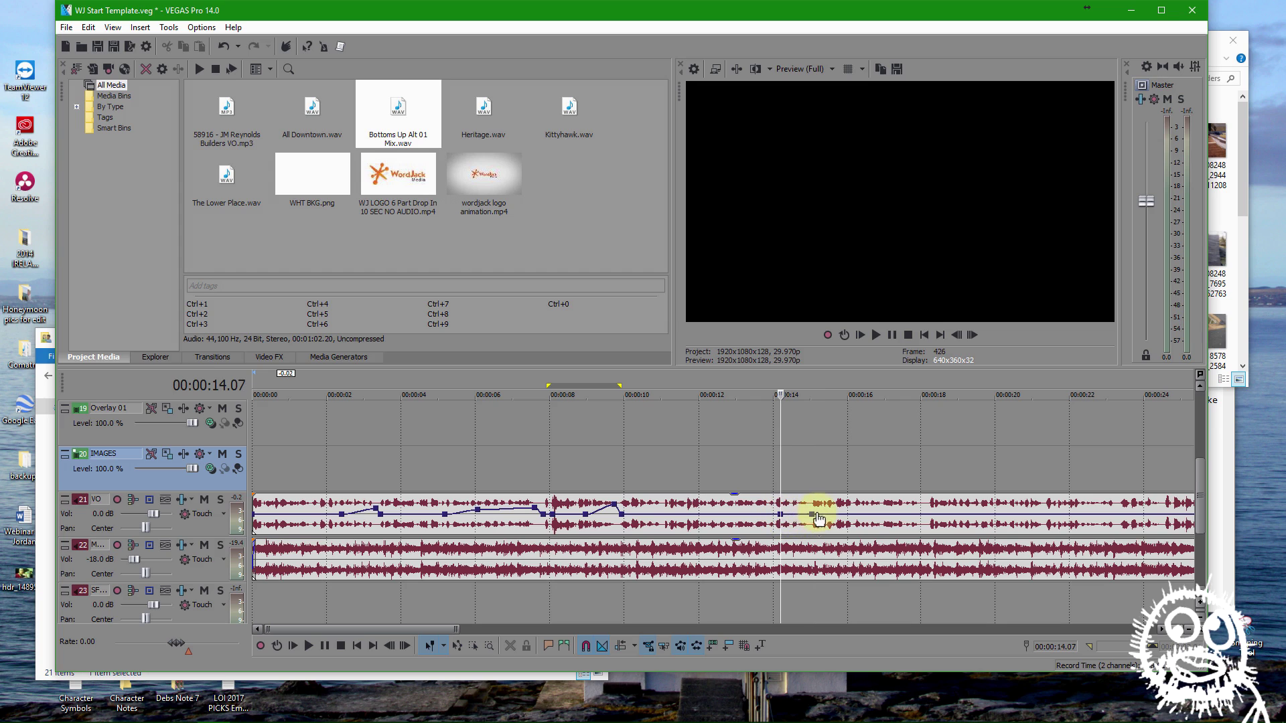
double_click(804, 515)
drag(805, 521, 804, 511)
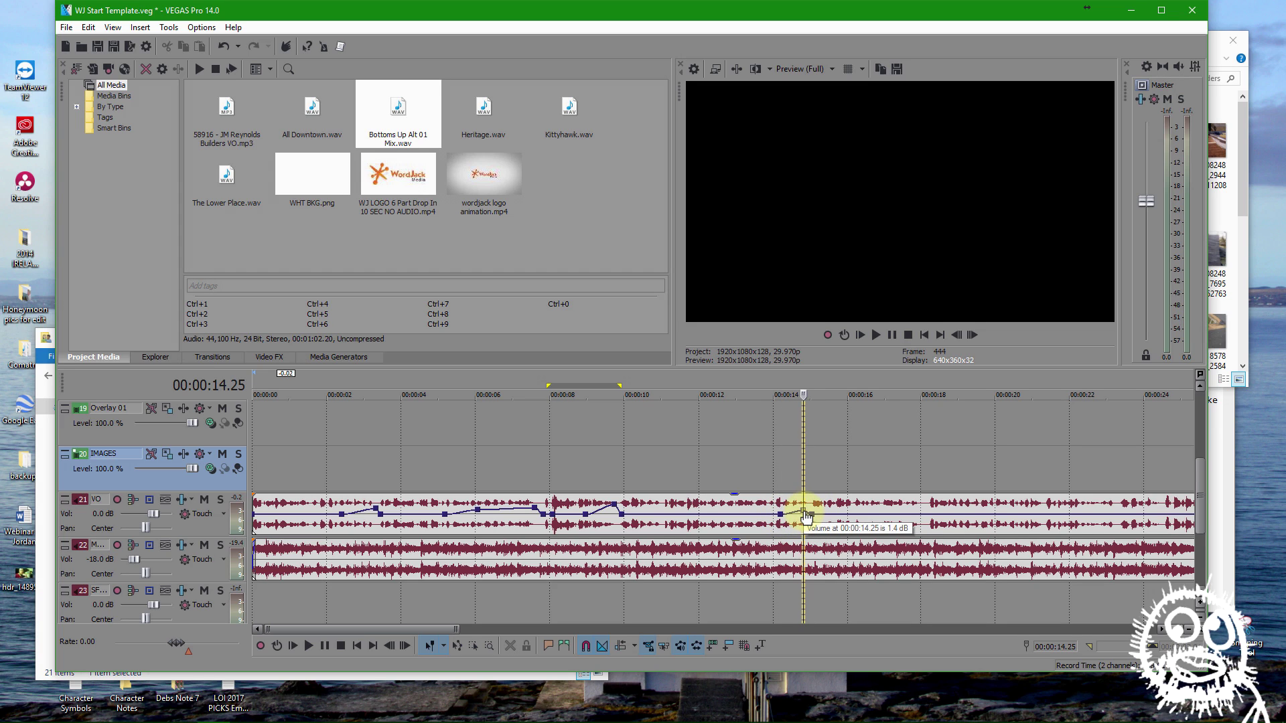
Add VO volume envelope points between 00:00:16.13 and 00:00:18.05, and slightly raise the one just before 00:00:18.05
click(928, 520)
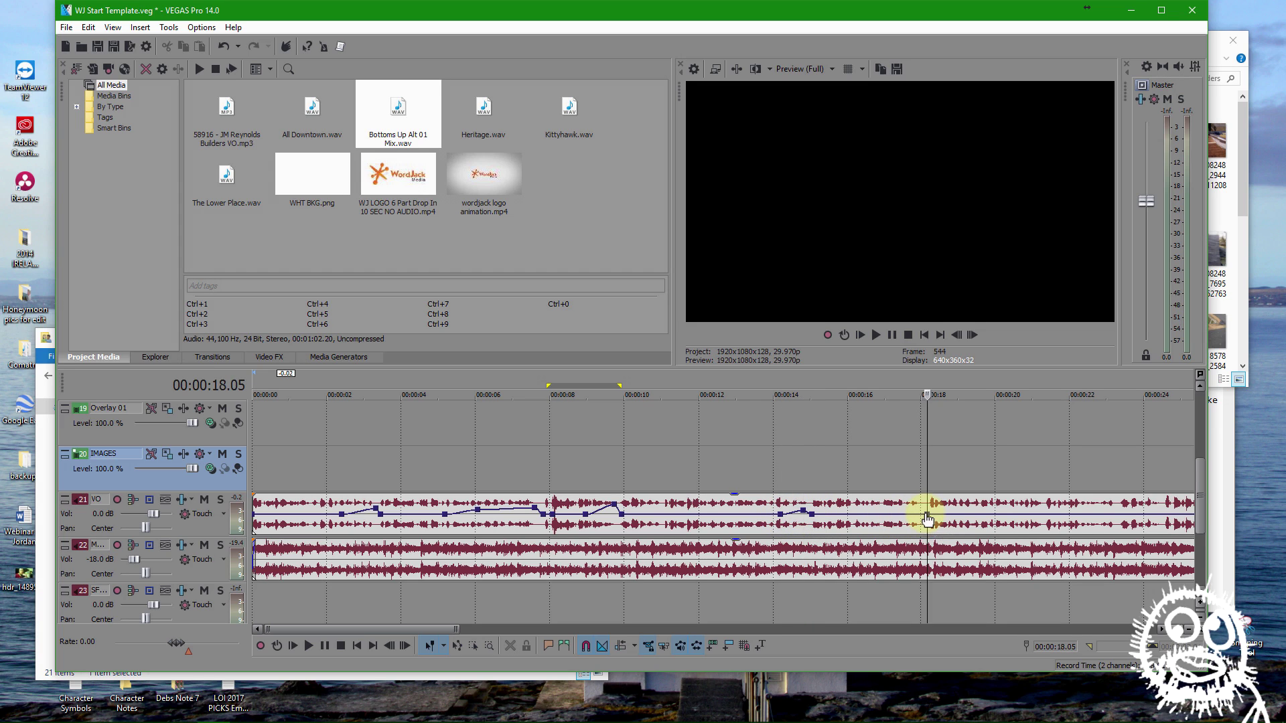
double_click(922, 514)
double_click(862, 515)
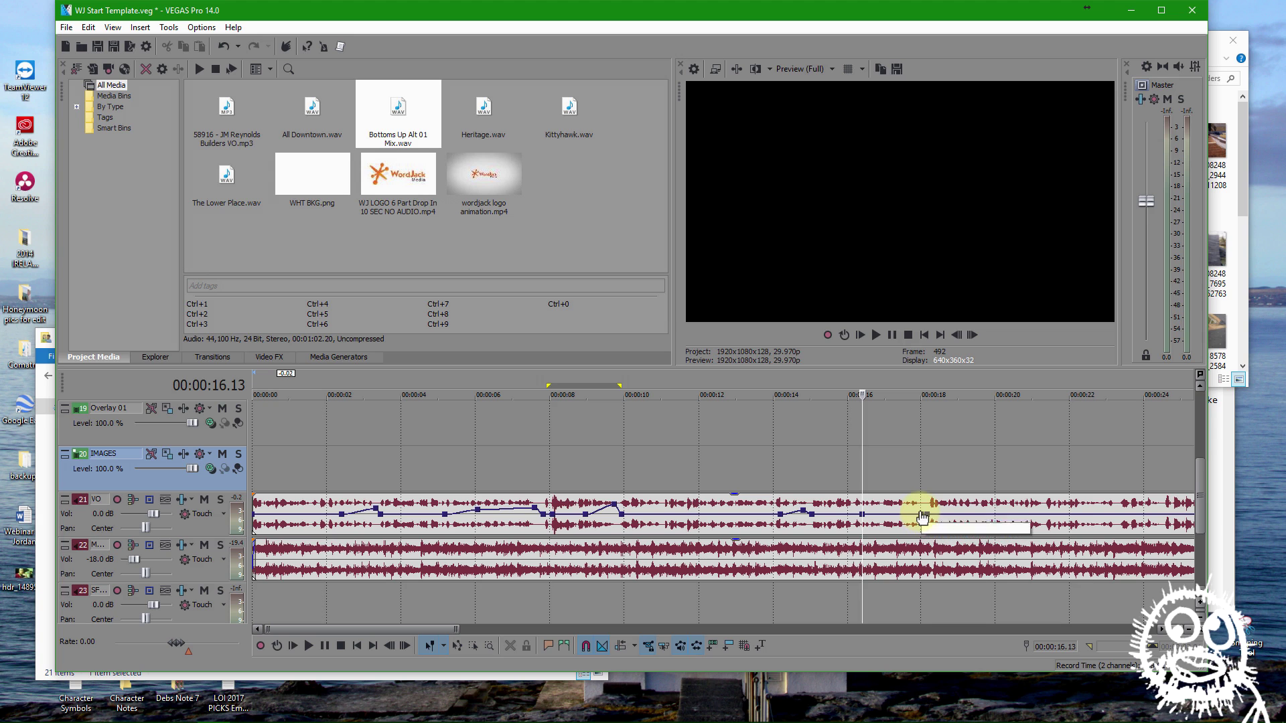
Add four VO volume envelope points between 00:00:22.01 and 00:00:23.08, and raise the middle segment to 1.4 dB
scroll(966, 532, down, 2)
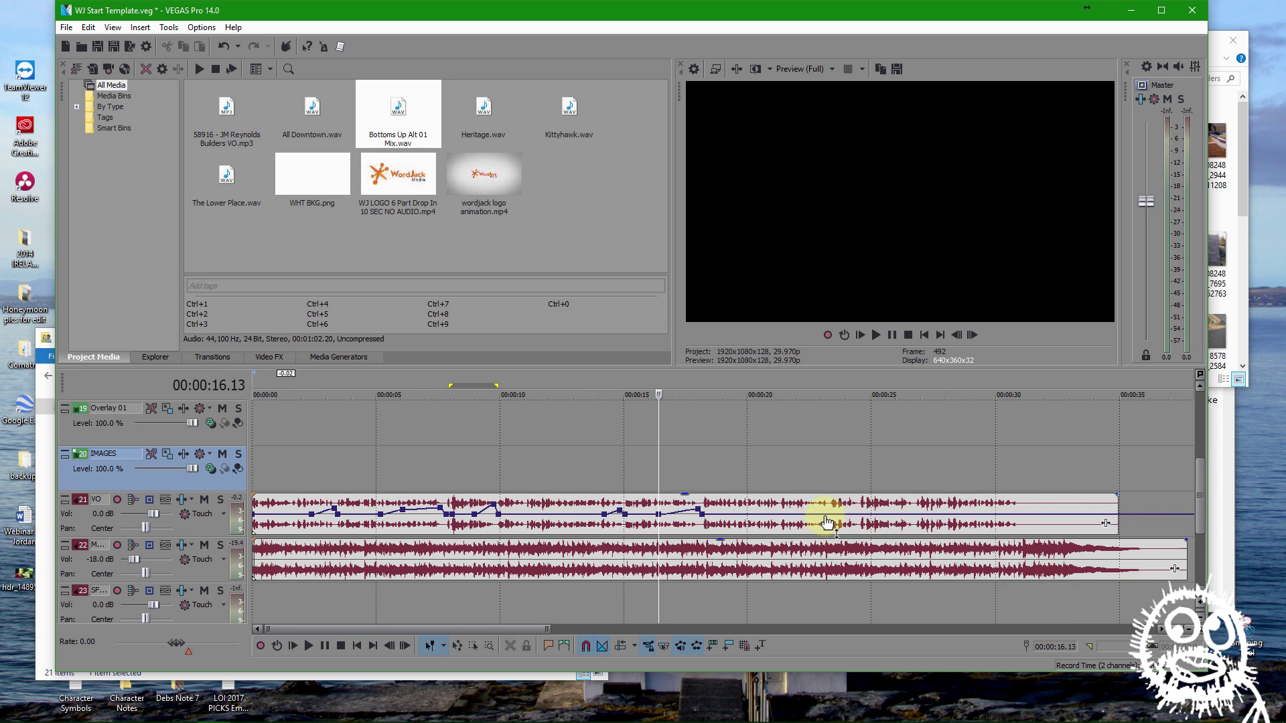
scroll(850, 525, up, 2)
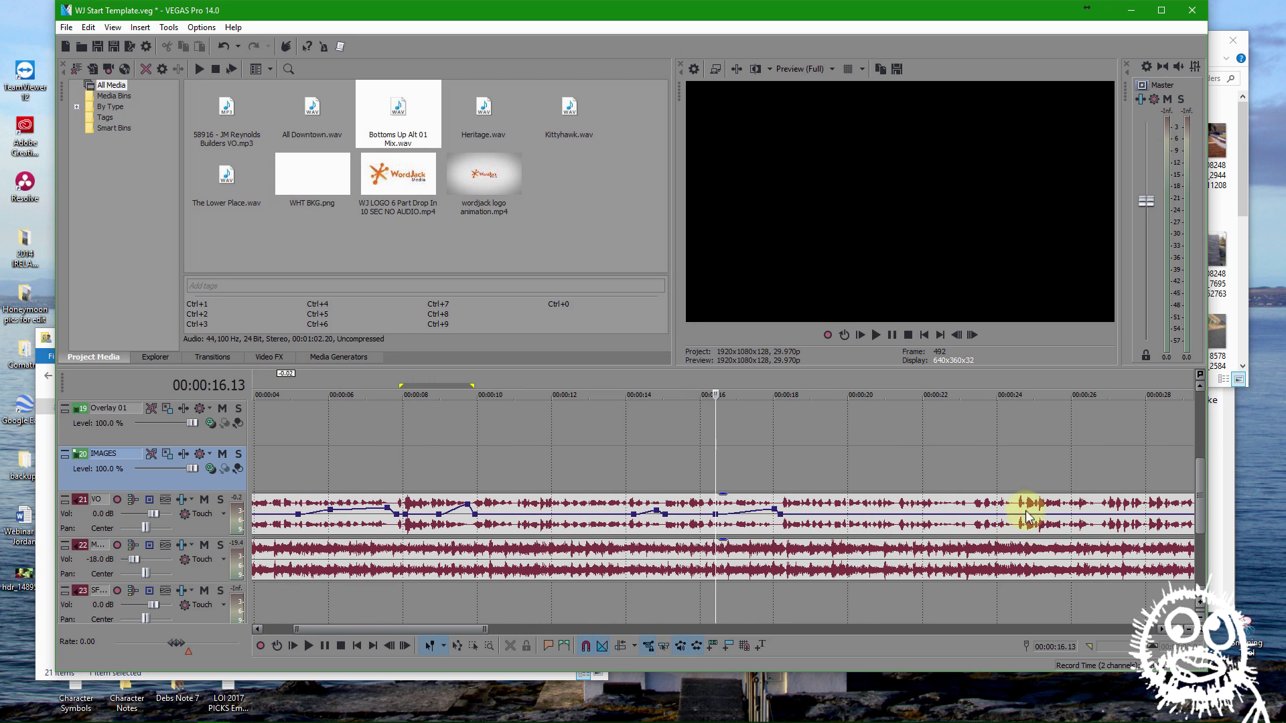
scroll(1026, 510, down, 2)
click(816, 480)
scroll(871, 522, up, 3)
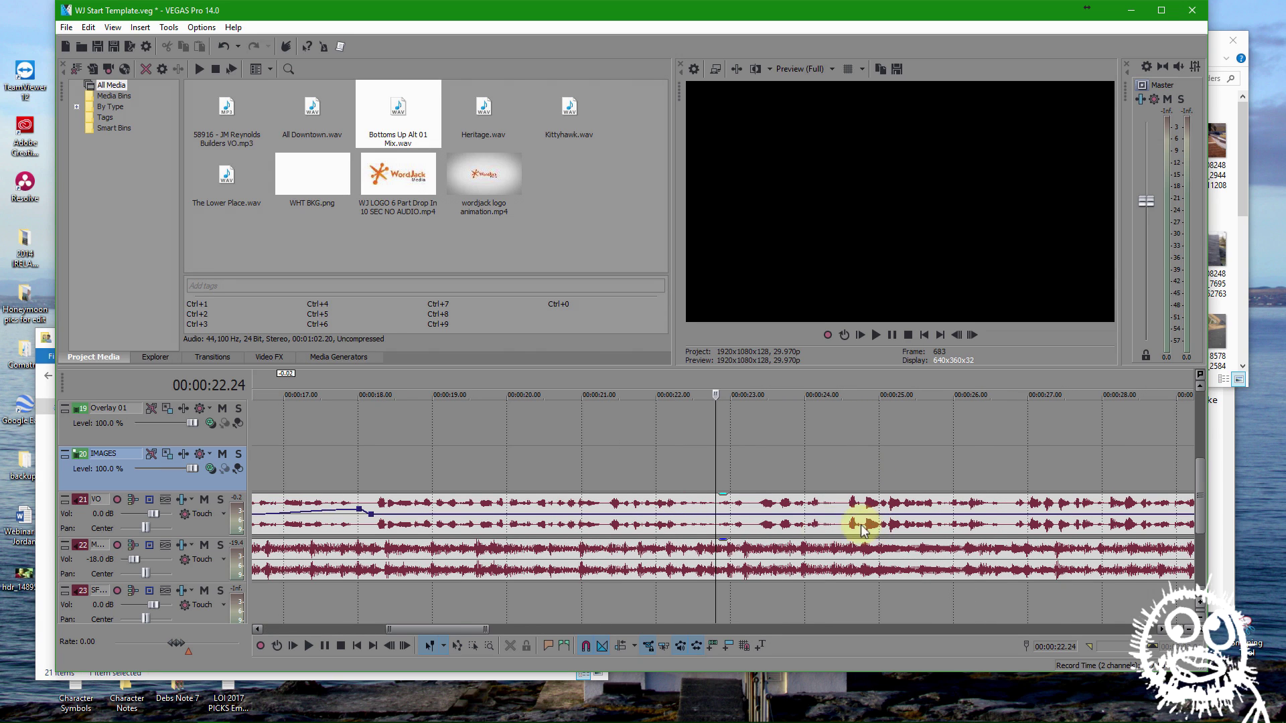
click(750, 516)
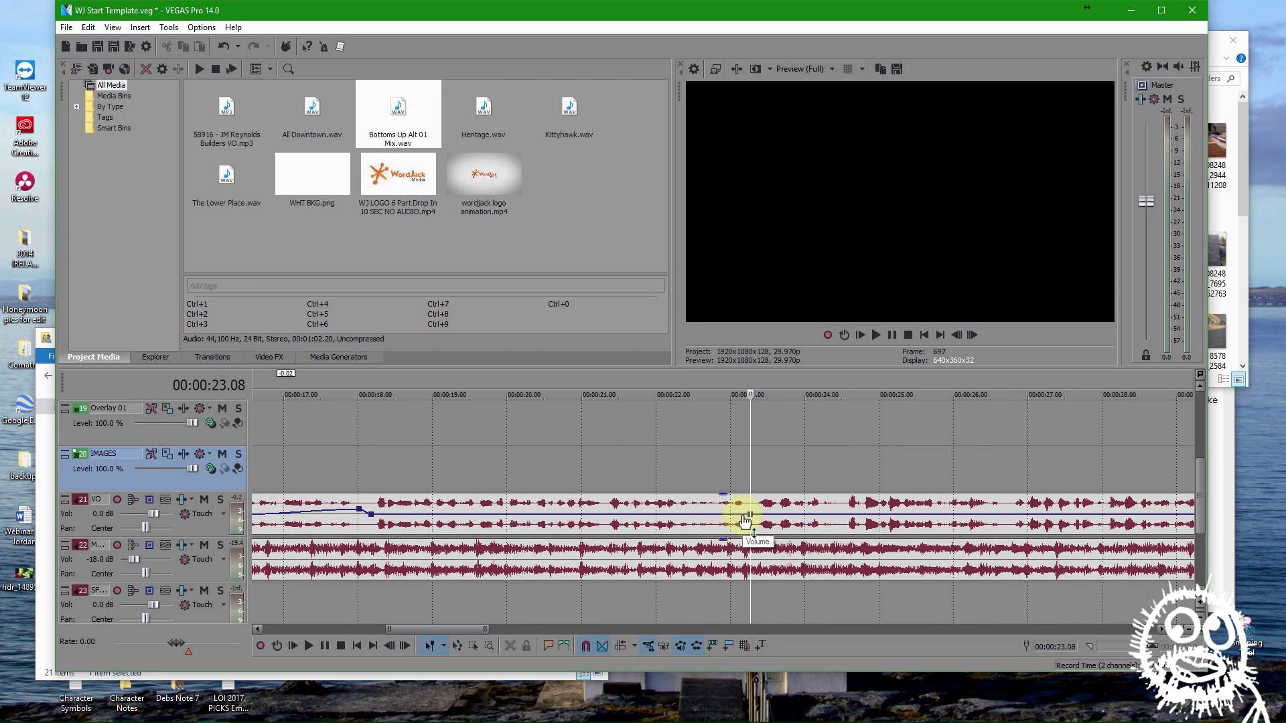
click(741, 517)
click(674, 515)
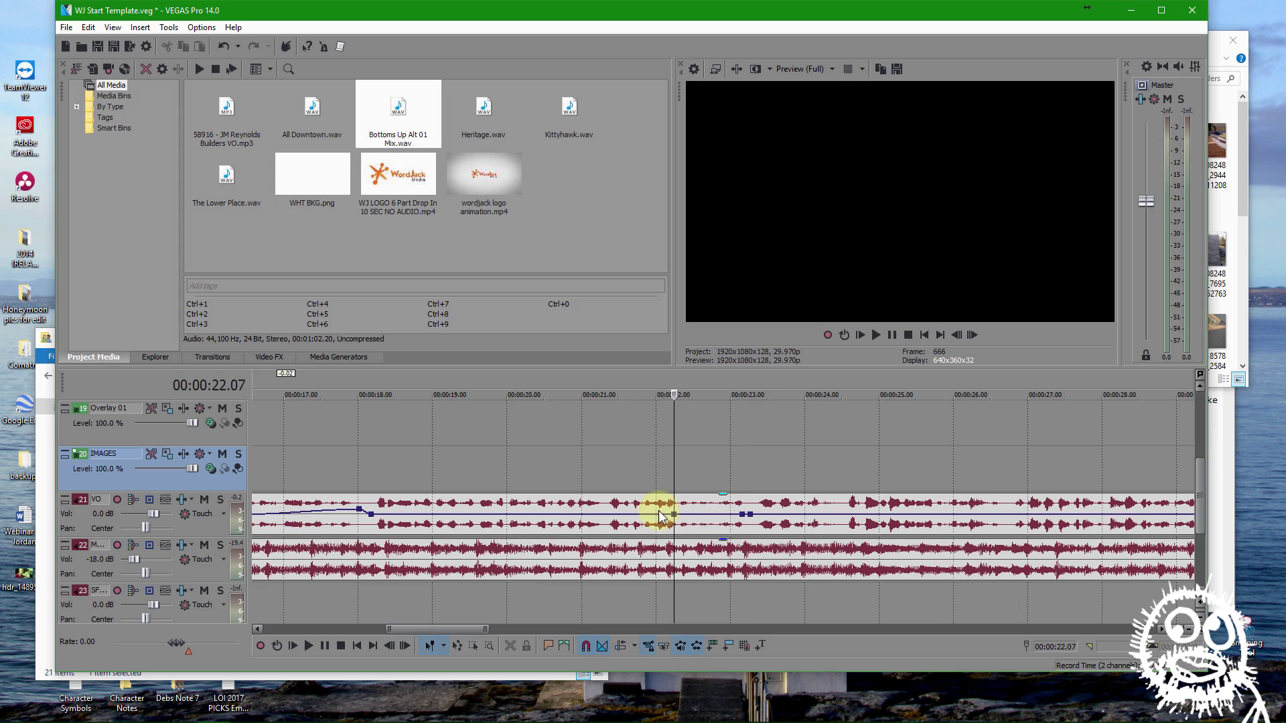
double_click(658, 516)
drag(711, 520, 711, 517)
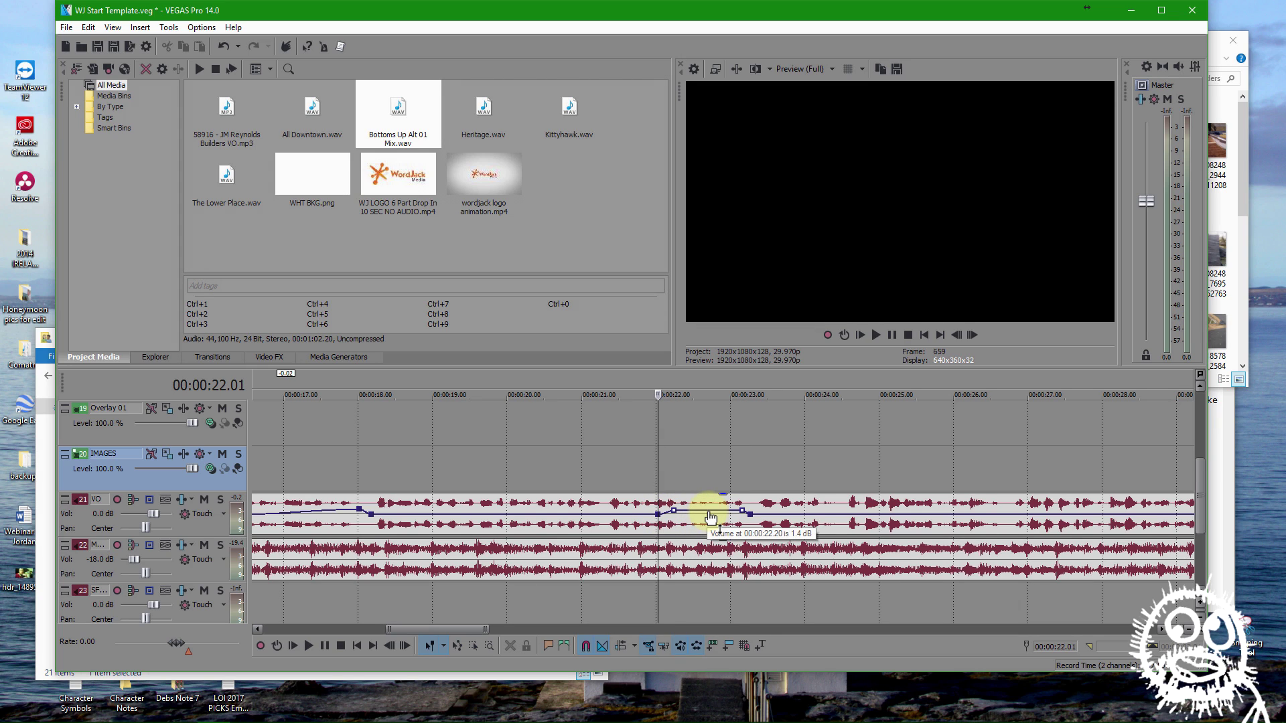
Raise the start of the boosted VO envelope segment near 00:00:22.09 slightly further, and play the passage from about 00:00:21
click(630, 489)
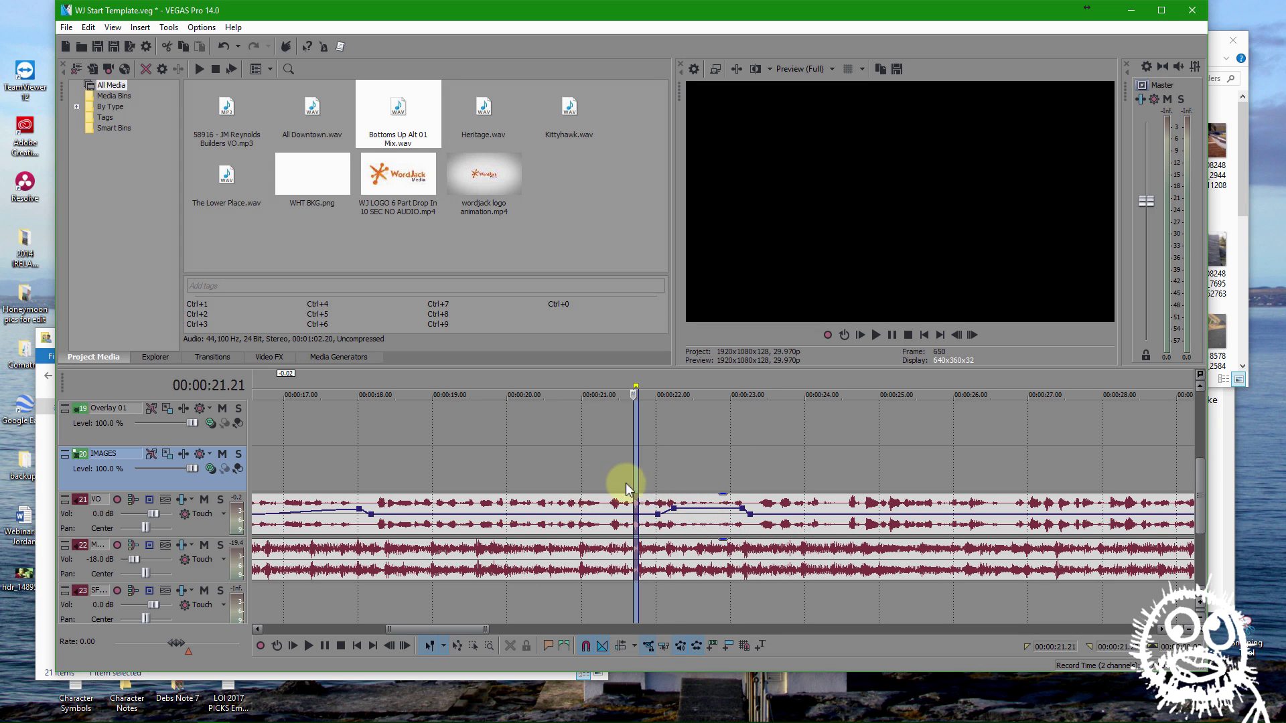
key(space)
key(space)
drag(674, 514, 681, 511)
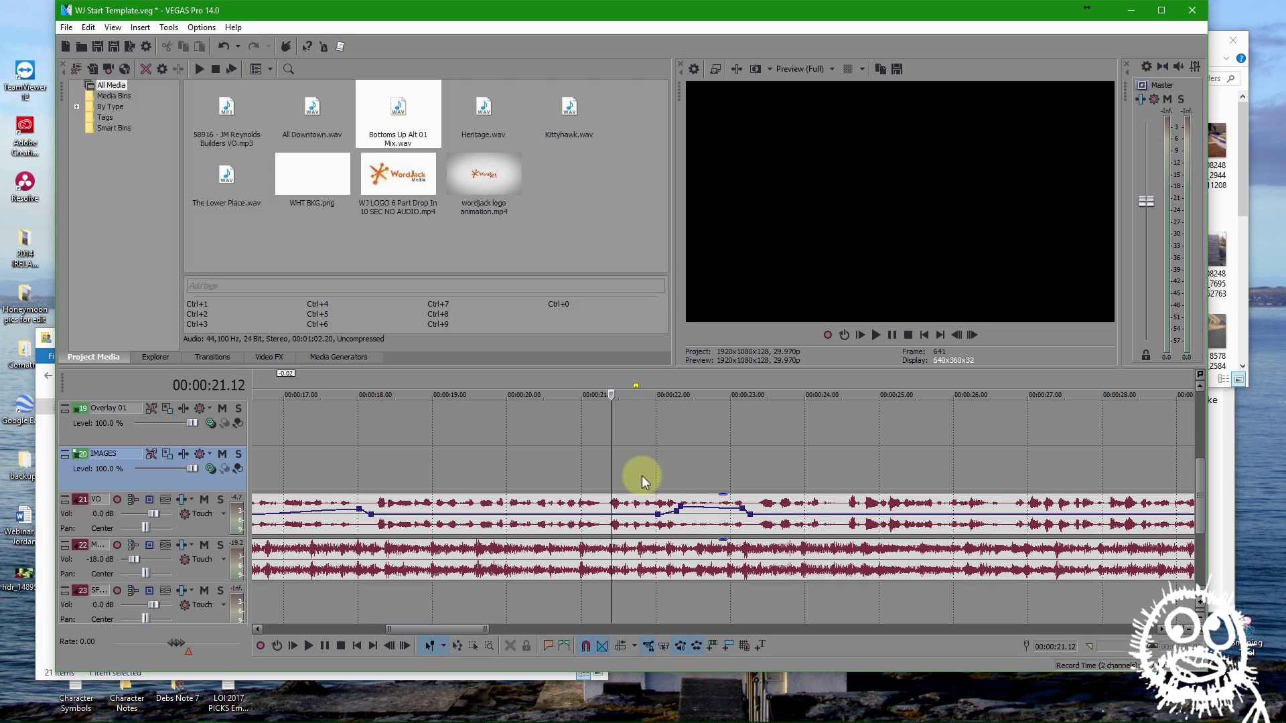
key(space)
key(space)
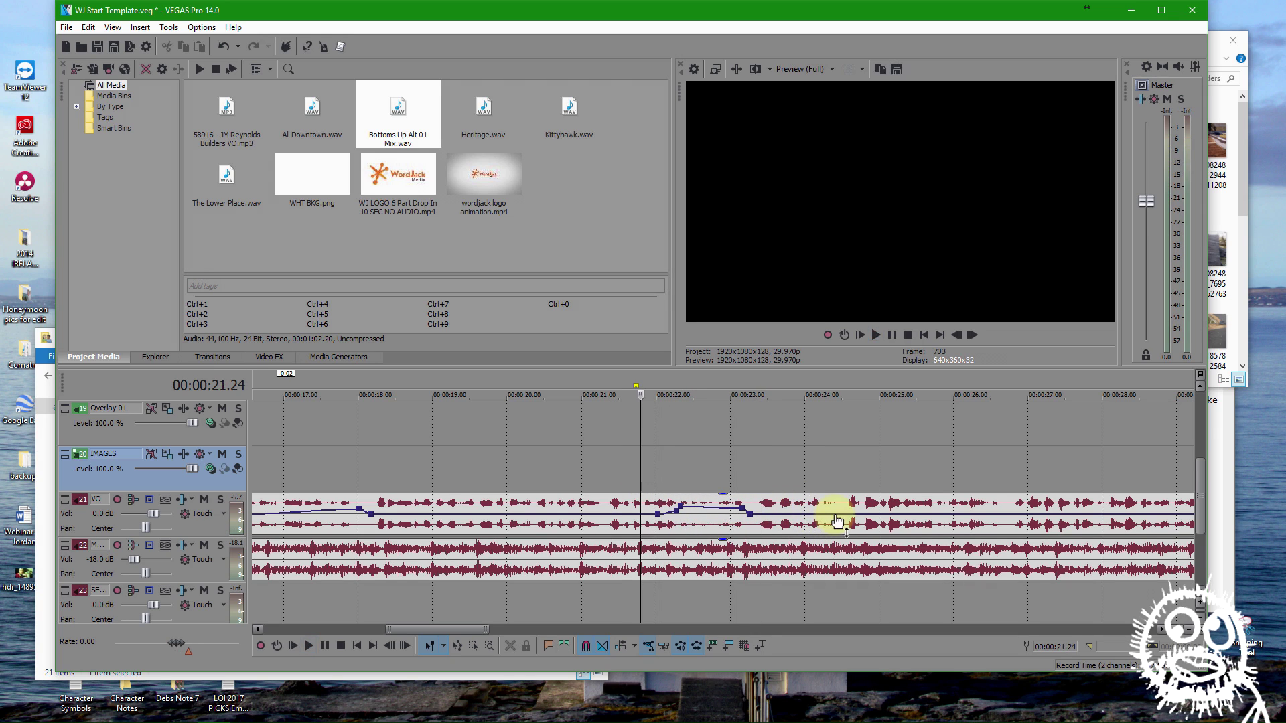
key(space)
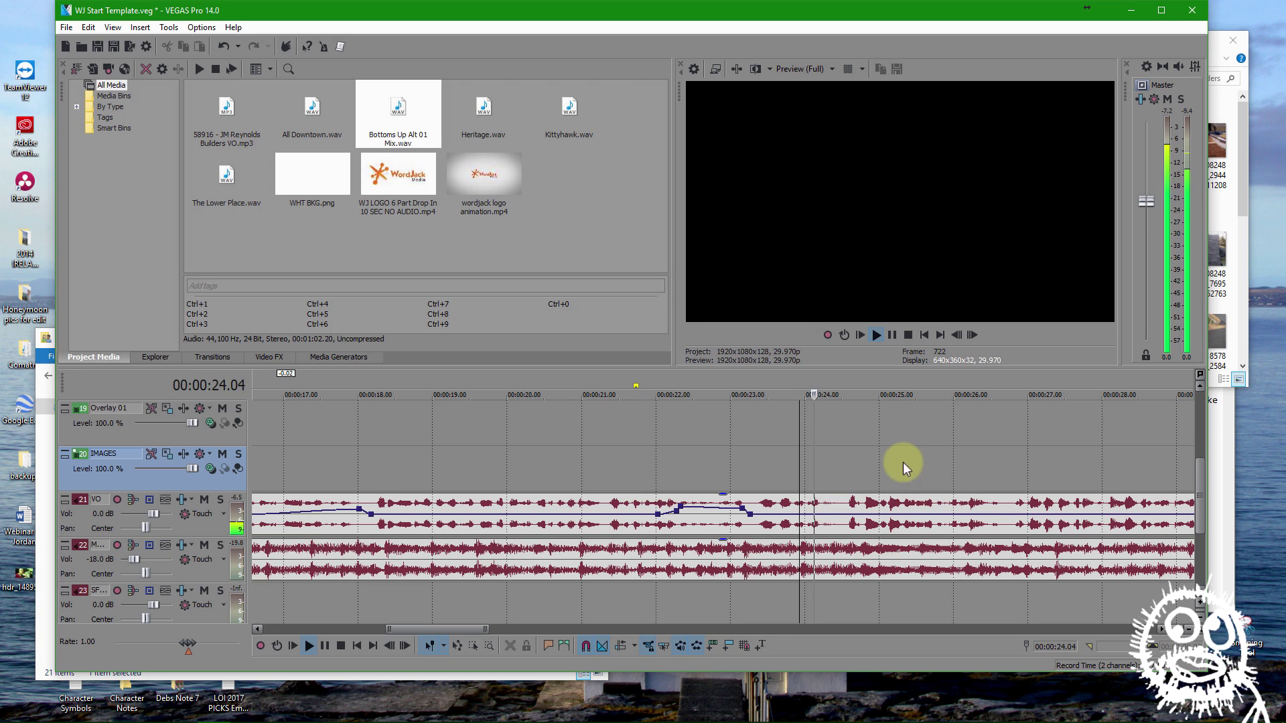
key(space)
Add VO volume envelope points between about 00:00:25.17 and 00:00:26.04, raise the middle ones slightly, and play from 00:00:25.15
click(918, 472)
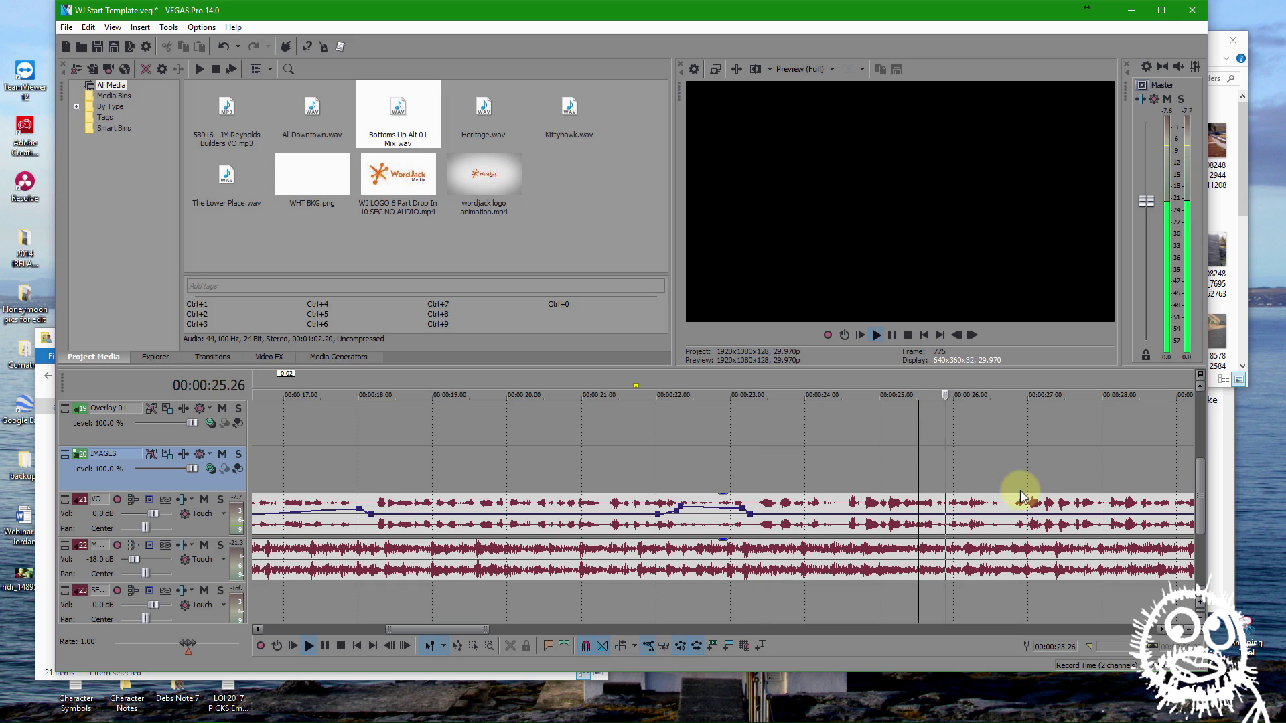
click(963, 518)
double_click(922, 514)
double_click(955, 516)
drag(949, 519, 940, 510)
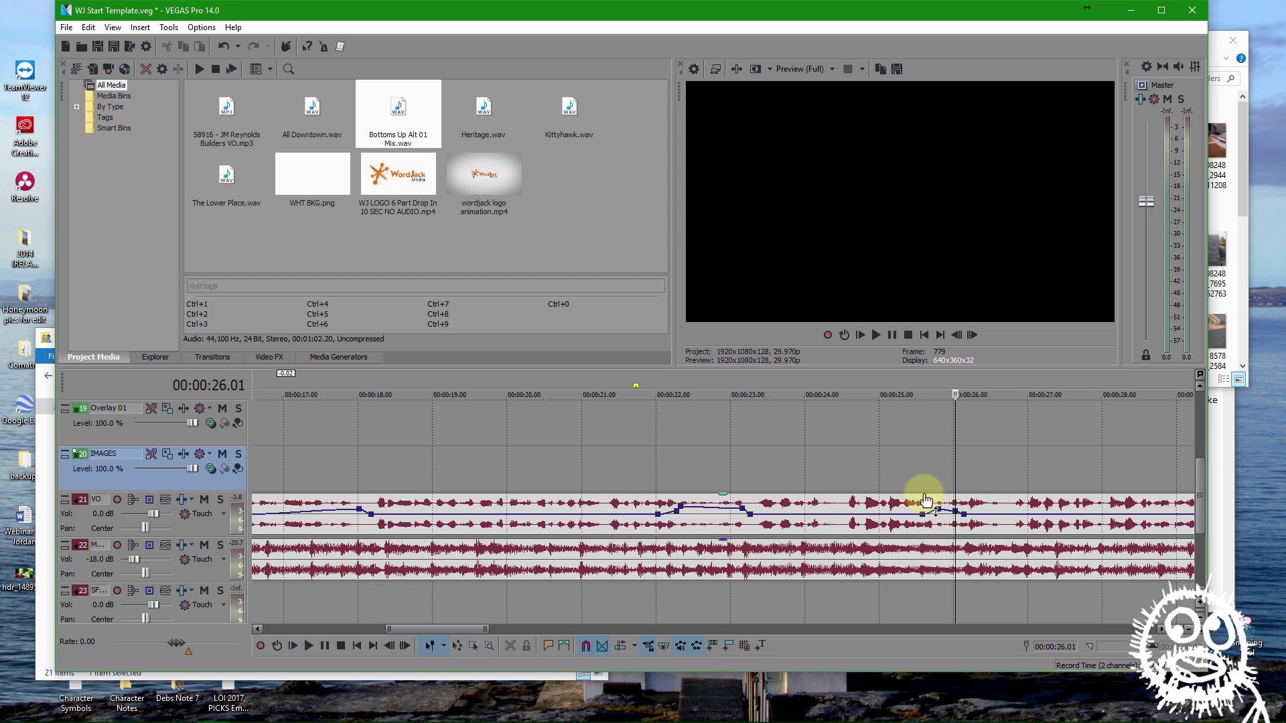
click(916, 471)
key(space)
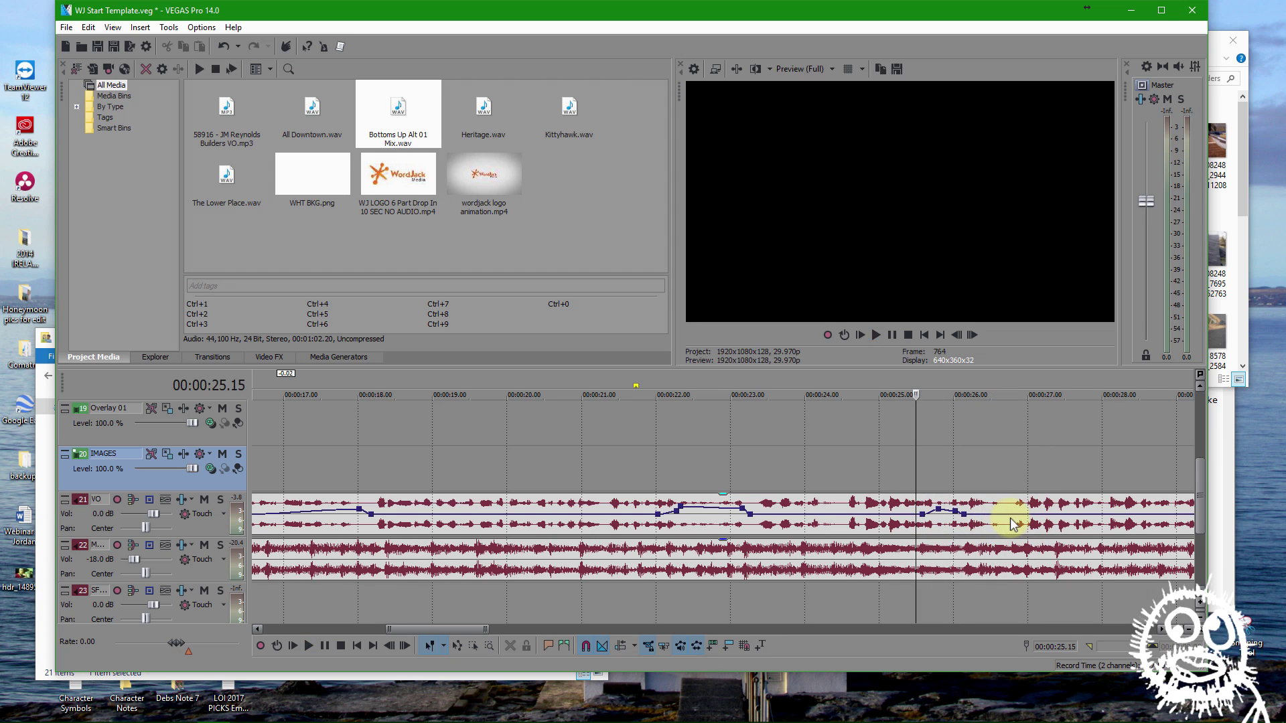
Add VO volume envelope points between about 00:00:29.27 and 00:00:30.27, raise the 00:00:30.24 point to 2.3 dB, and play from 00:00:29.22
scroll(1010, 517, down, 3)
scroll(841, 506, up, 5)
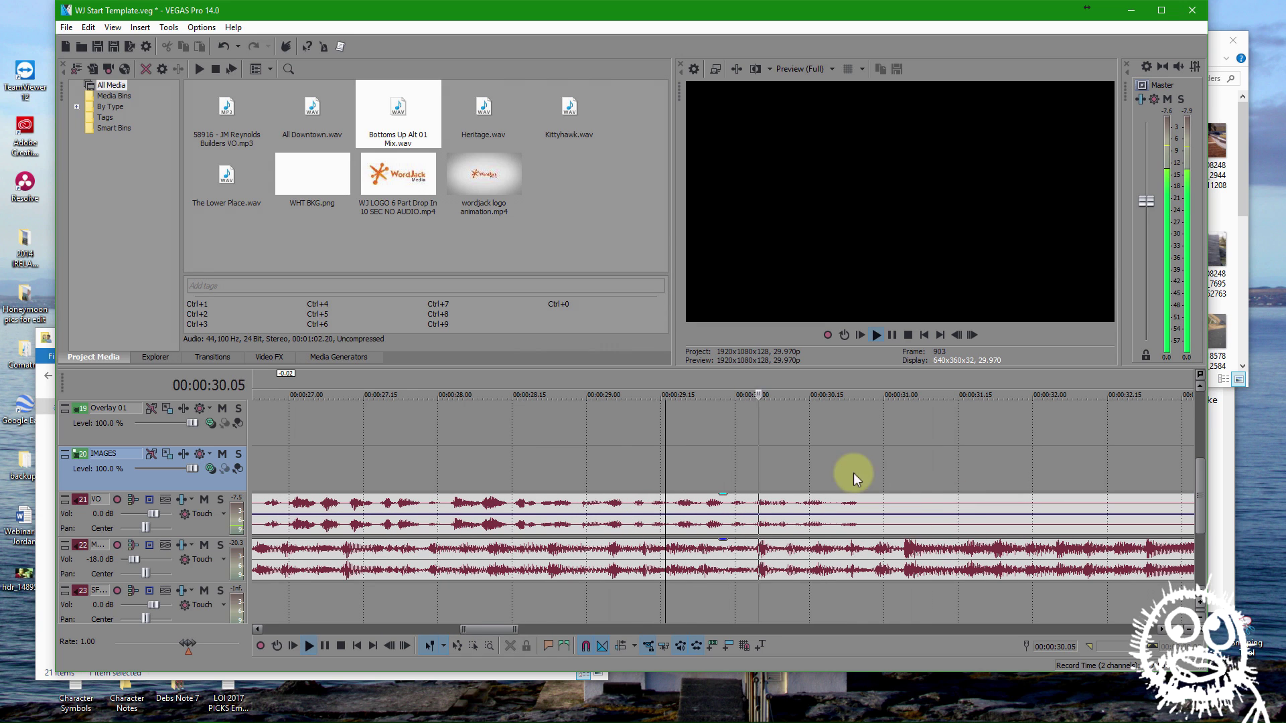
click(870, 509)
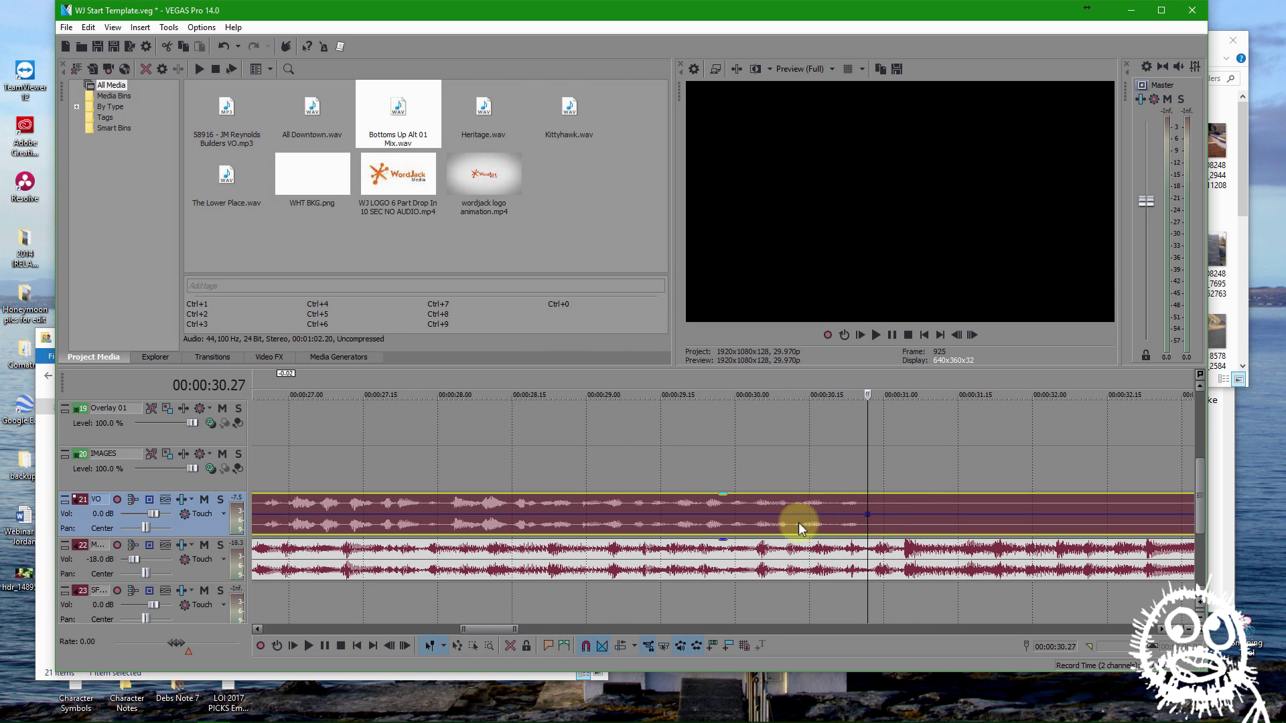
click(719, 520)
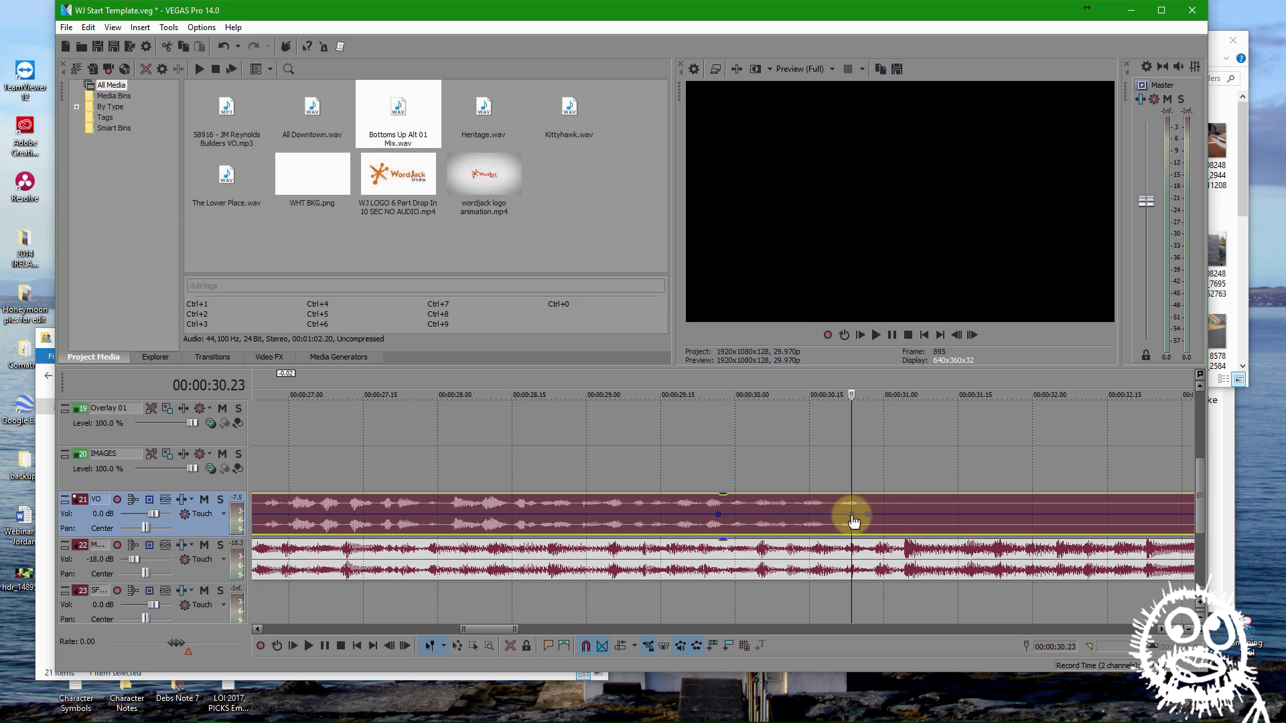
drag(852, 514, 858, 507)
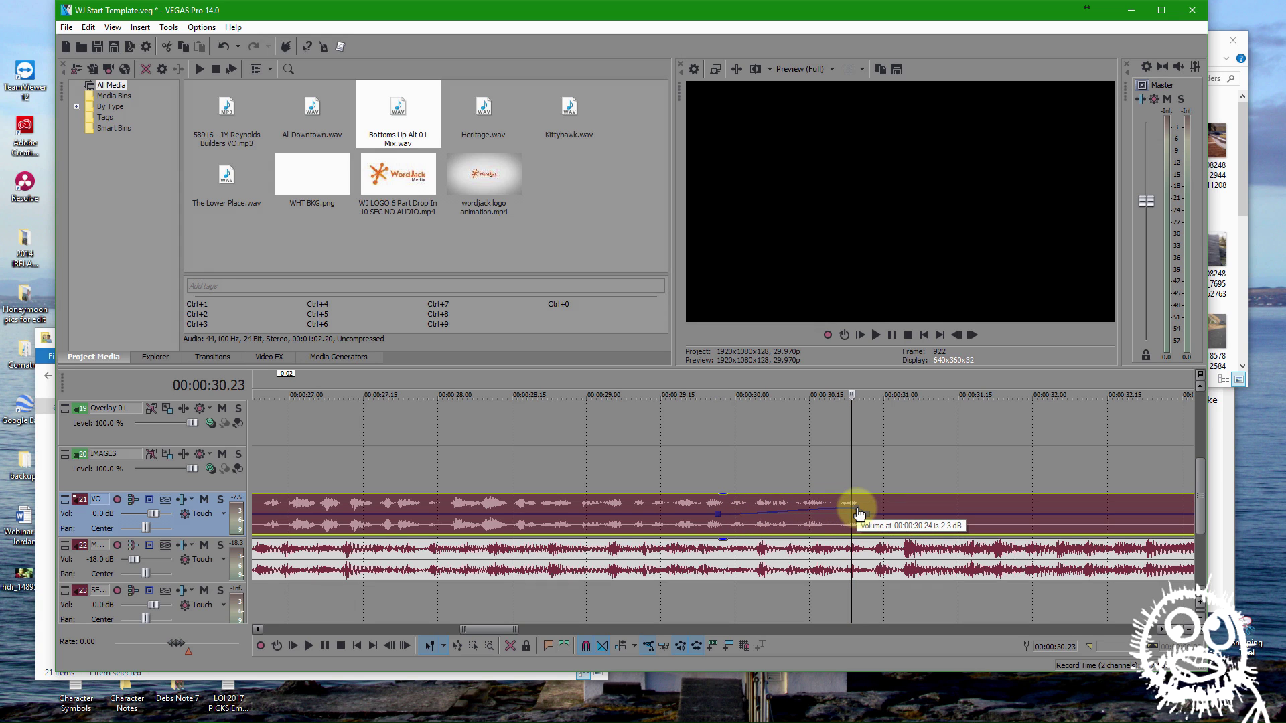
click(697, 471)
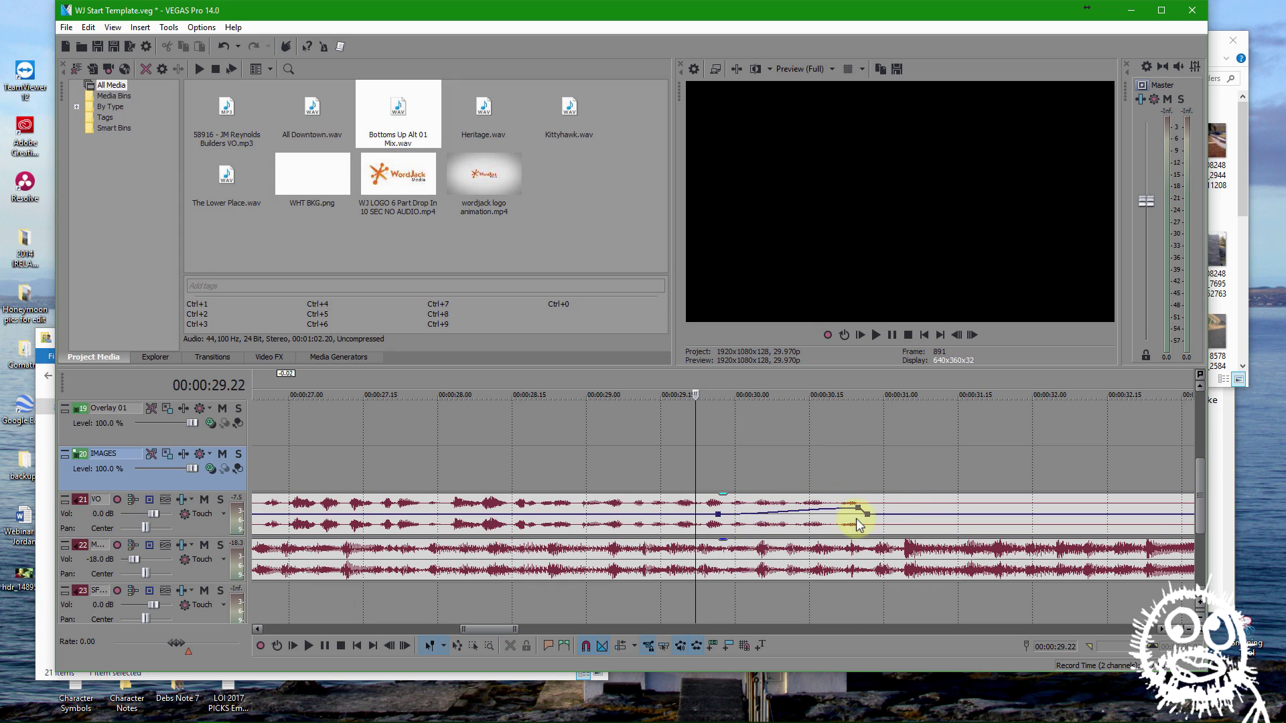
key(space)
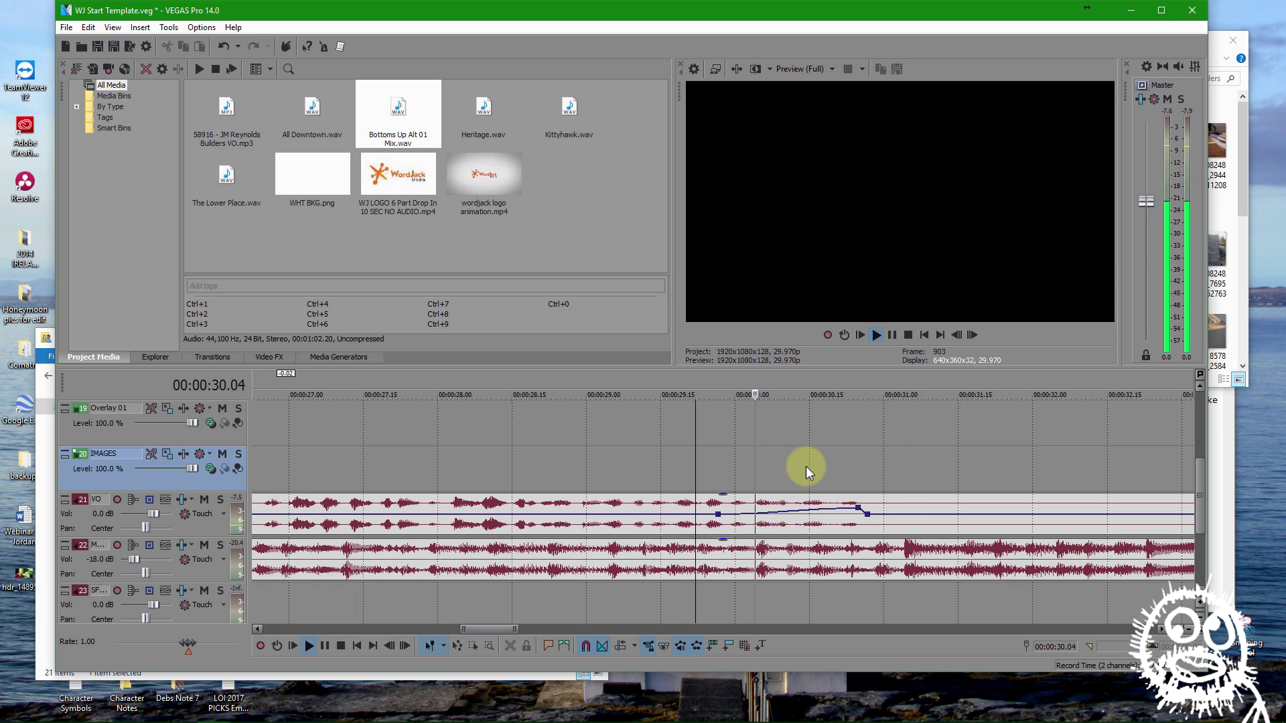
key(space)
Return the cursor to the project start and hide the VO track's volume envelope
scroll(703, 509, down, 5)
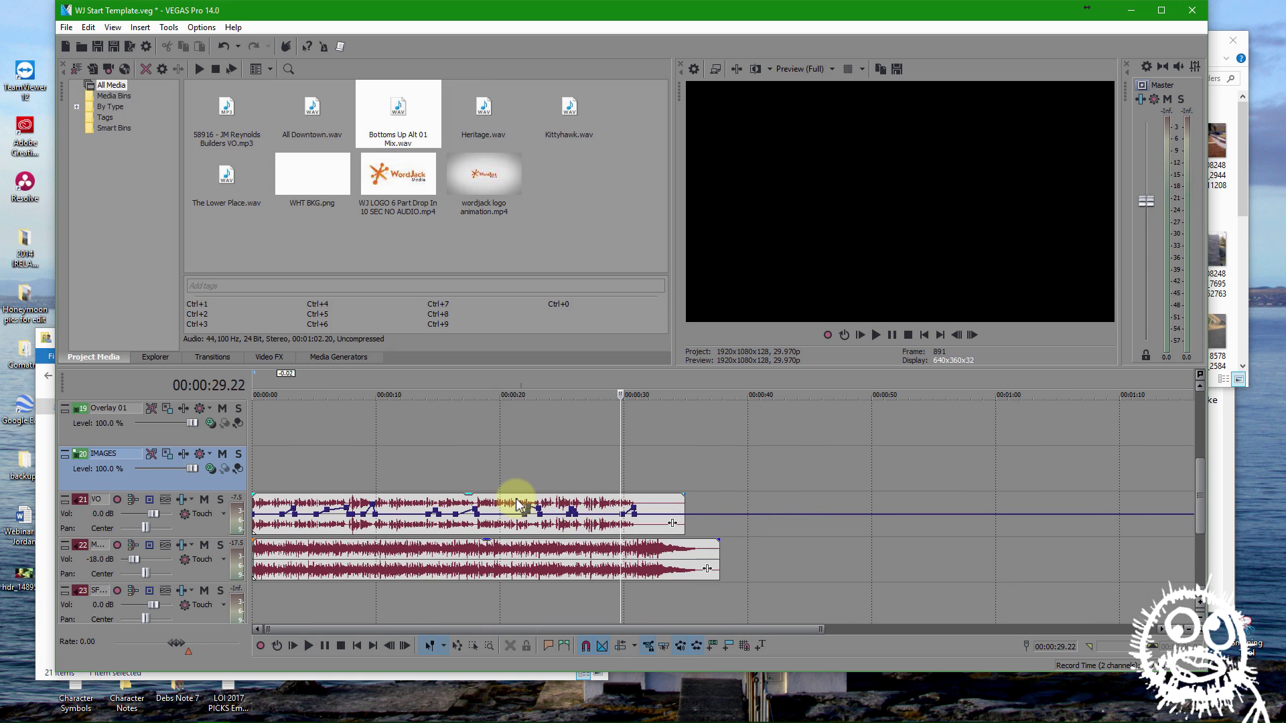
scroll(517, 493, down, 5)
click(485, 450)
key(Home)
scroll(426, 473, up, 2)
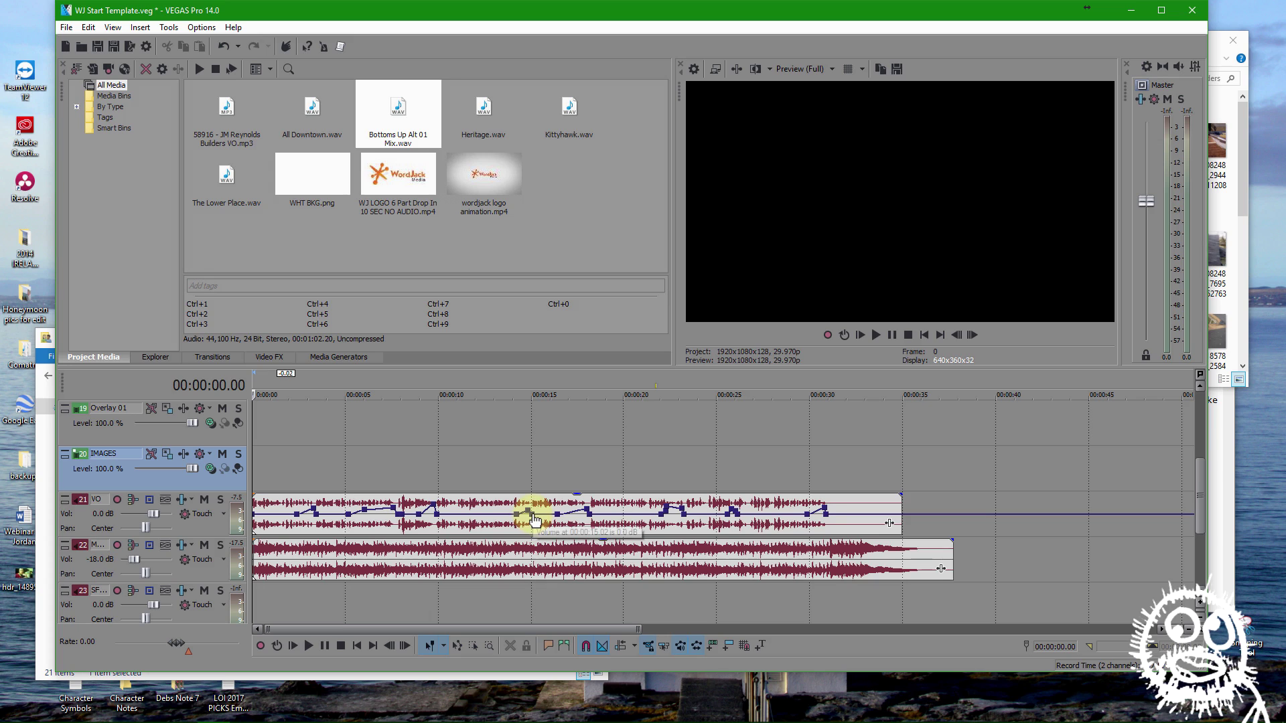
key(v)
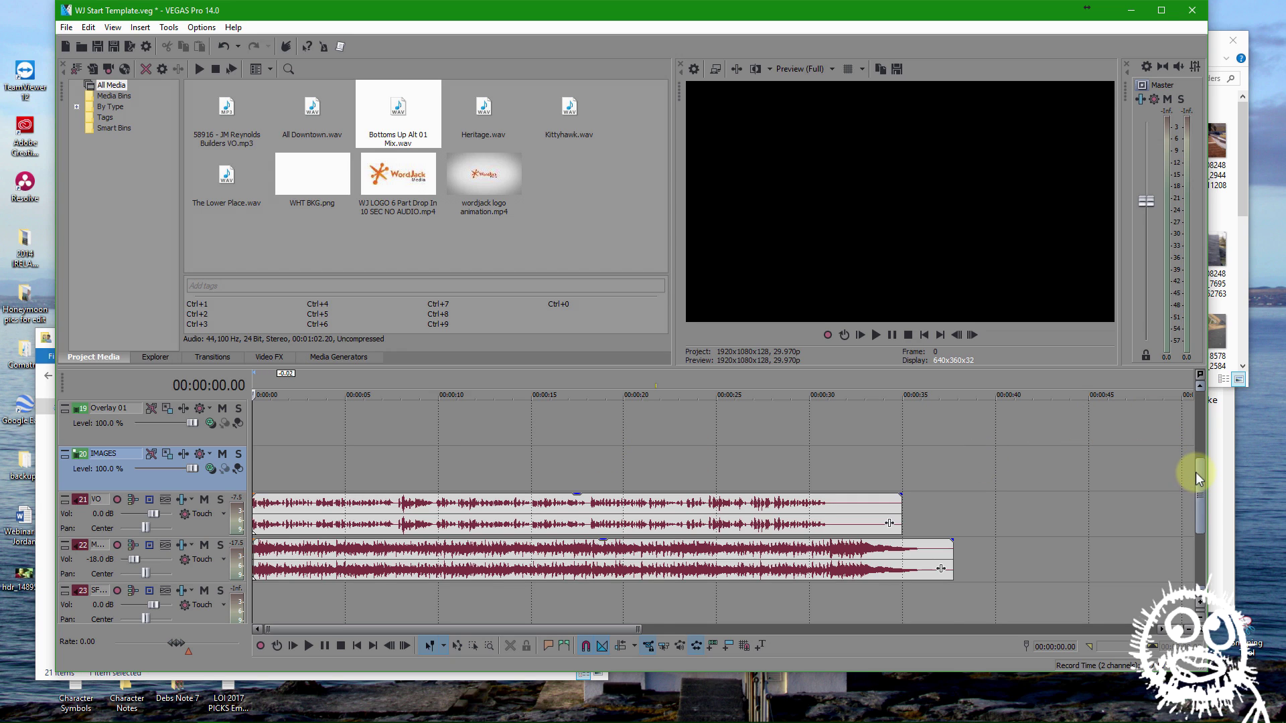
Switch to the script in Notepad, move its window aside, and select the closing slide text
drag(1196, 474, 1196, 465)
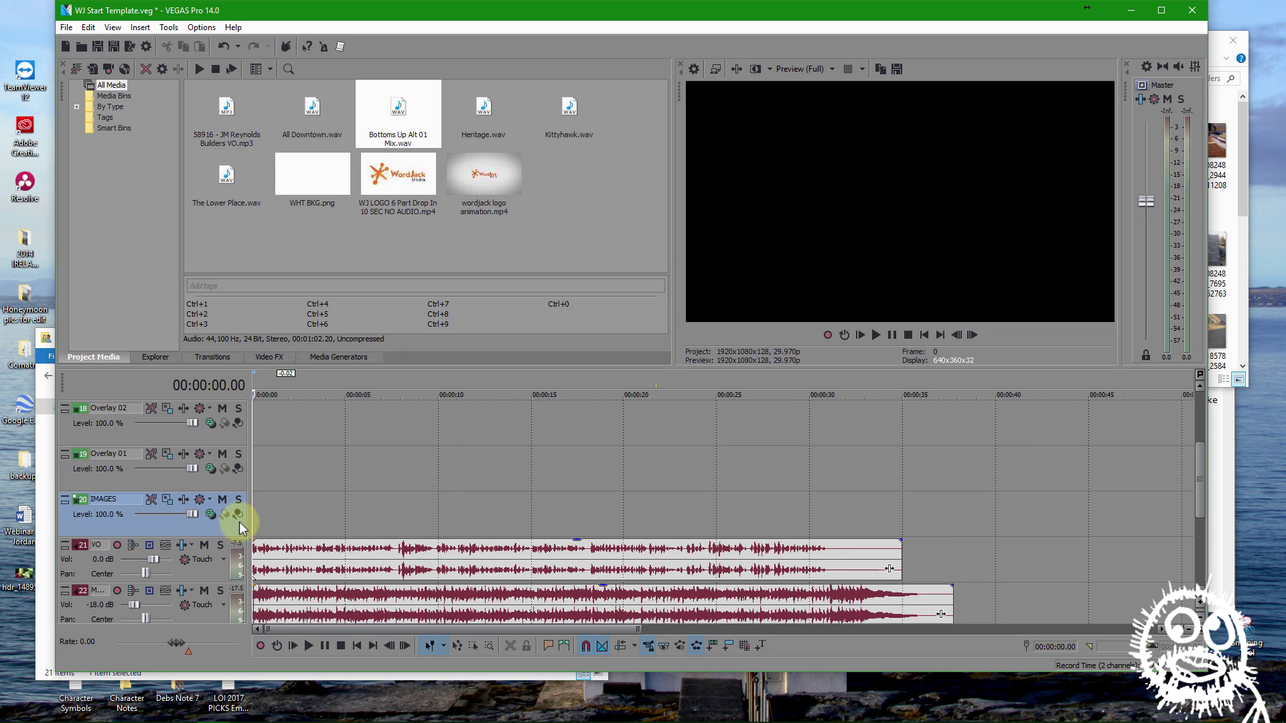
click(1217, 457)
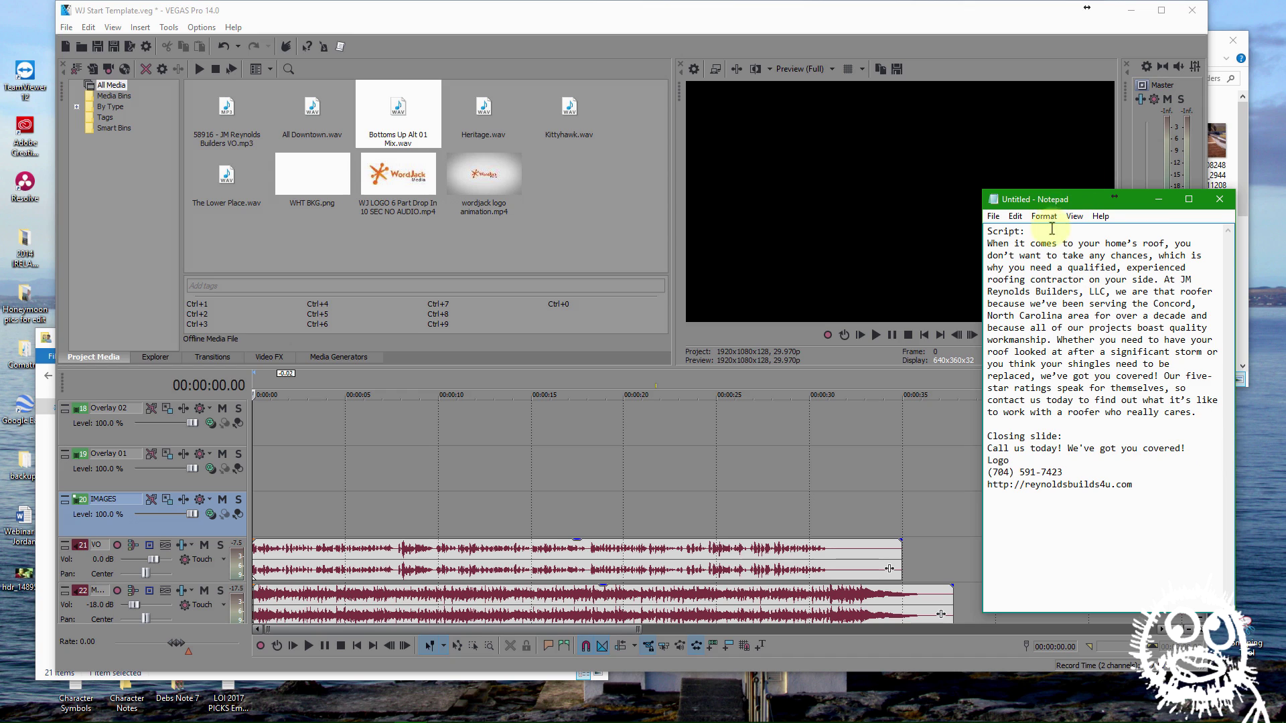
drag(1049, 203, 1087, 183)
drag(1203, 472, 1008, 407)
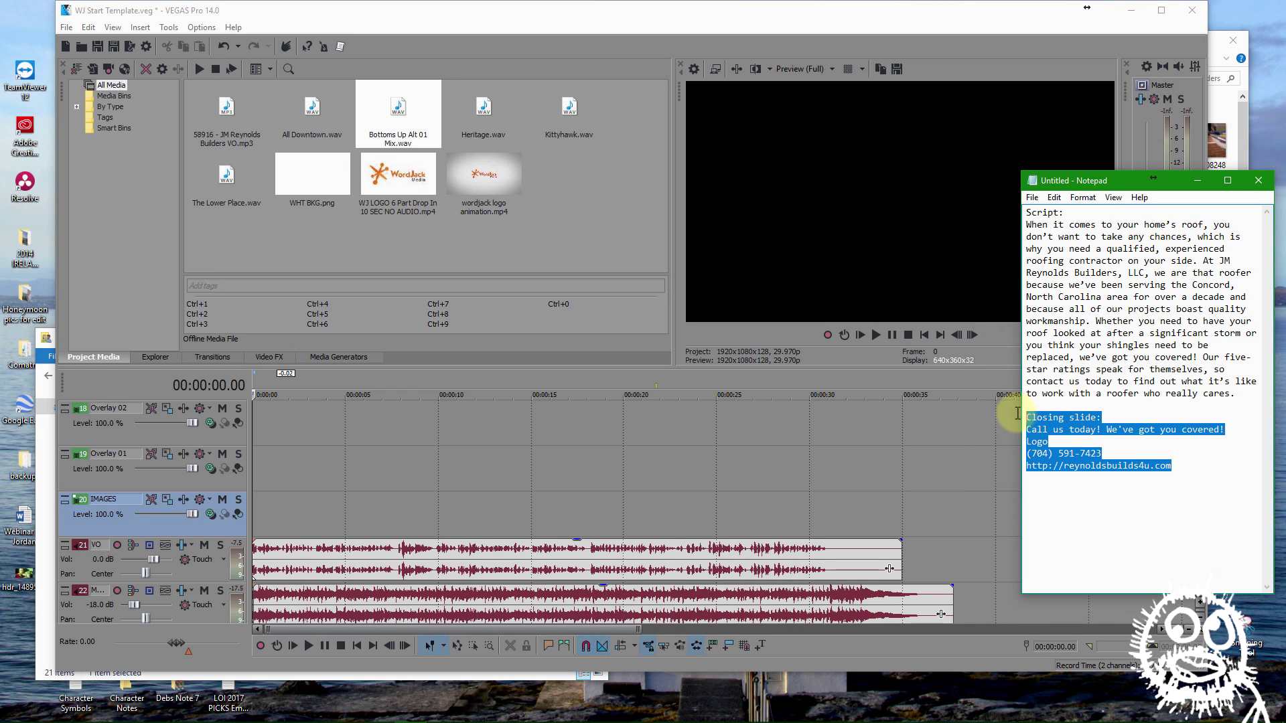
click(254, 510)
key(space)
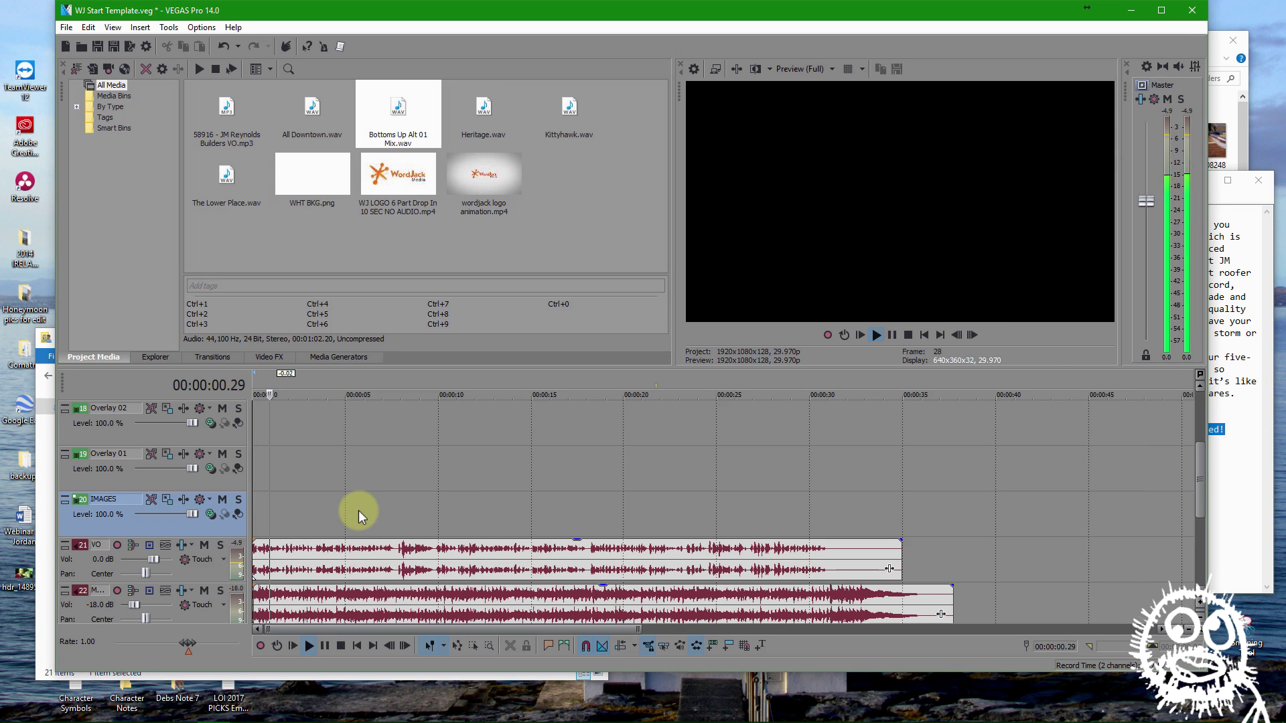
key(space)
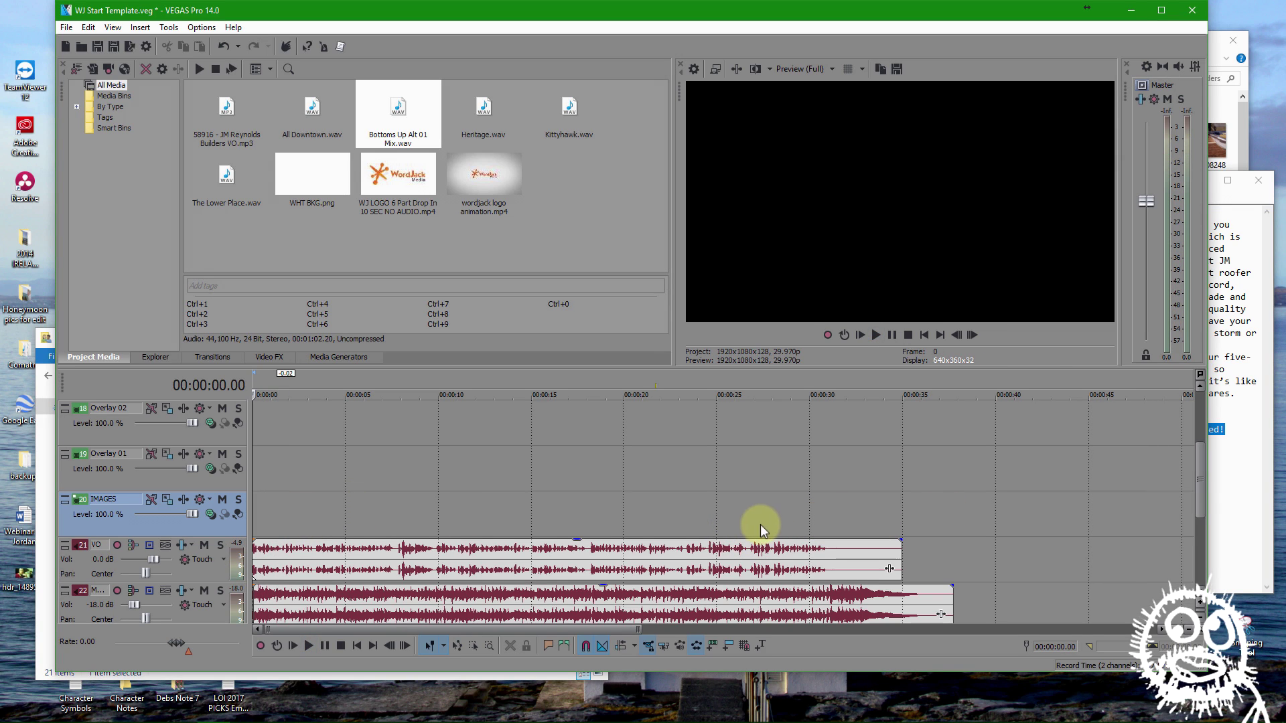
click(749, 521)
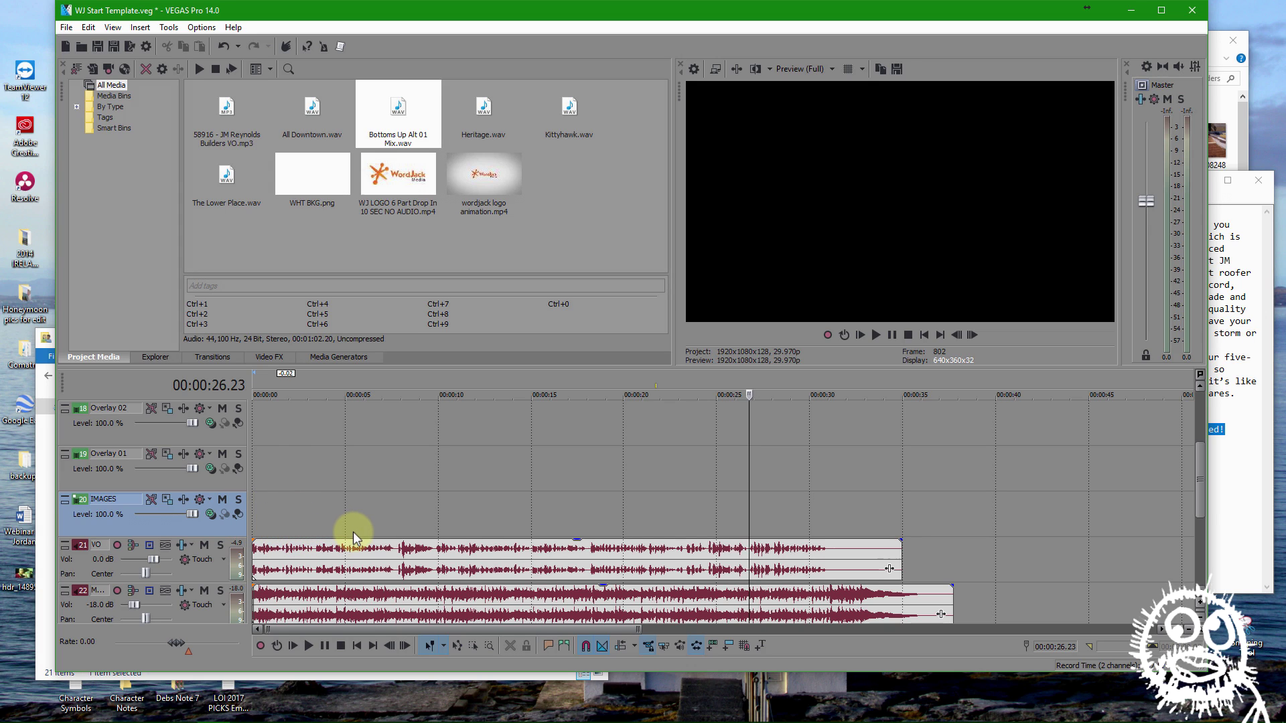
mouse_move(253, 432)
mouse_down()
mouse_move(290, 431)
mouse_move(258, 436)
mouse_up()
click(271, 462)
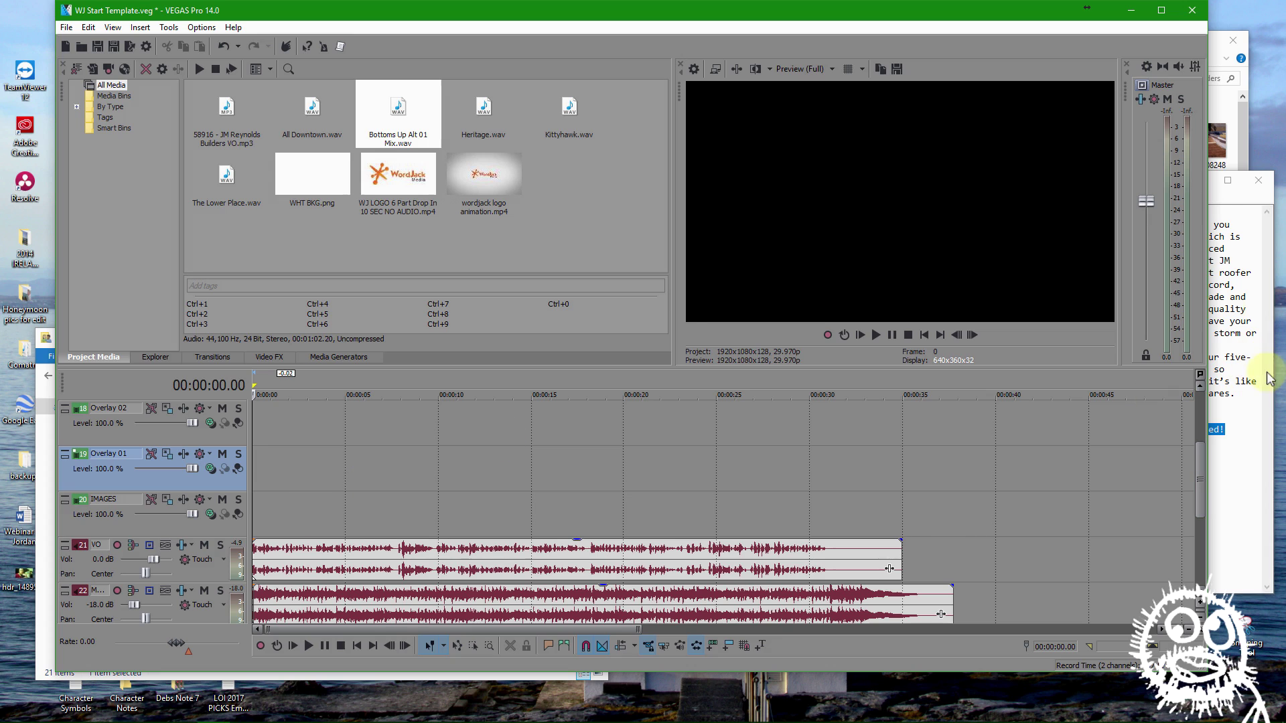
click(1236, 141)
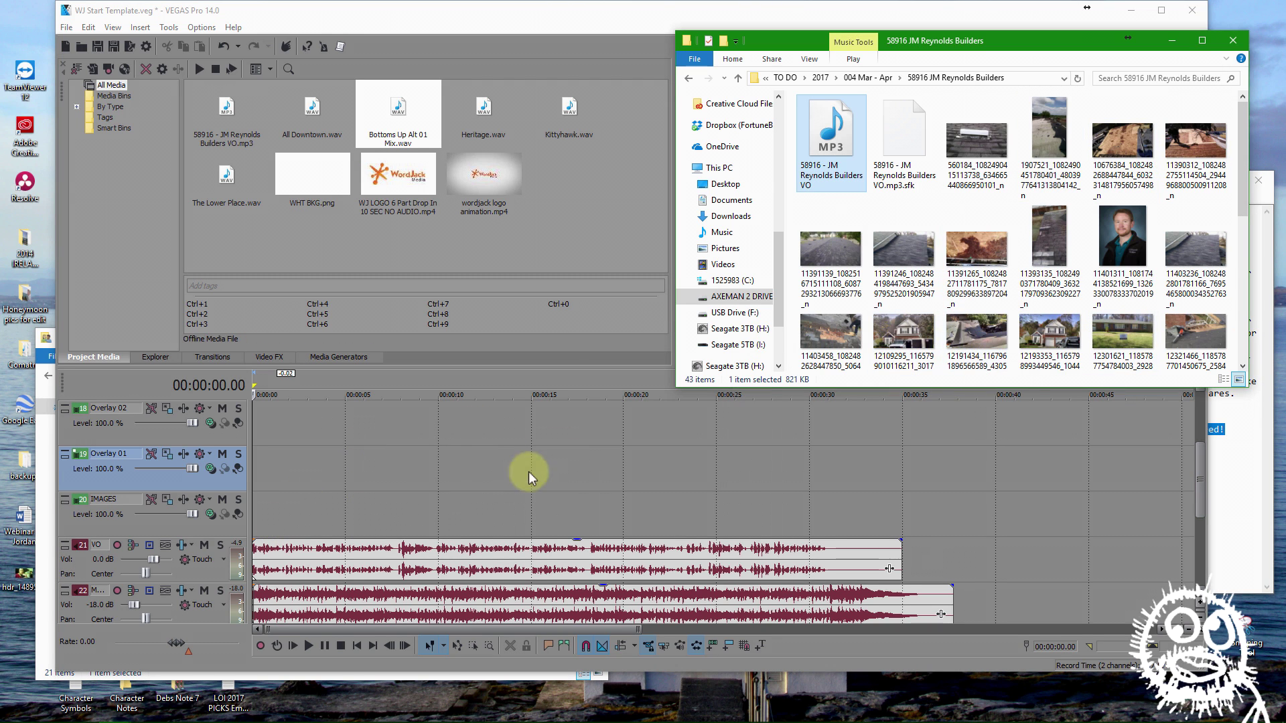
Place WHT BKG.png on the IMAGES track at 00:00:26.24 and extend it to the end of the music event
click(746, 520)
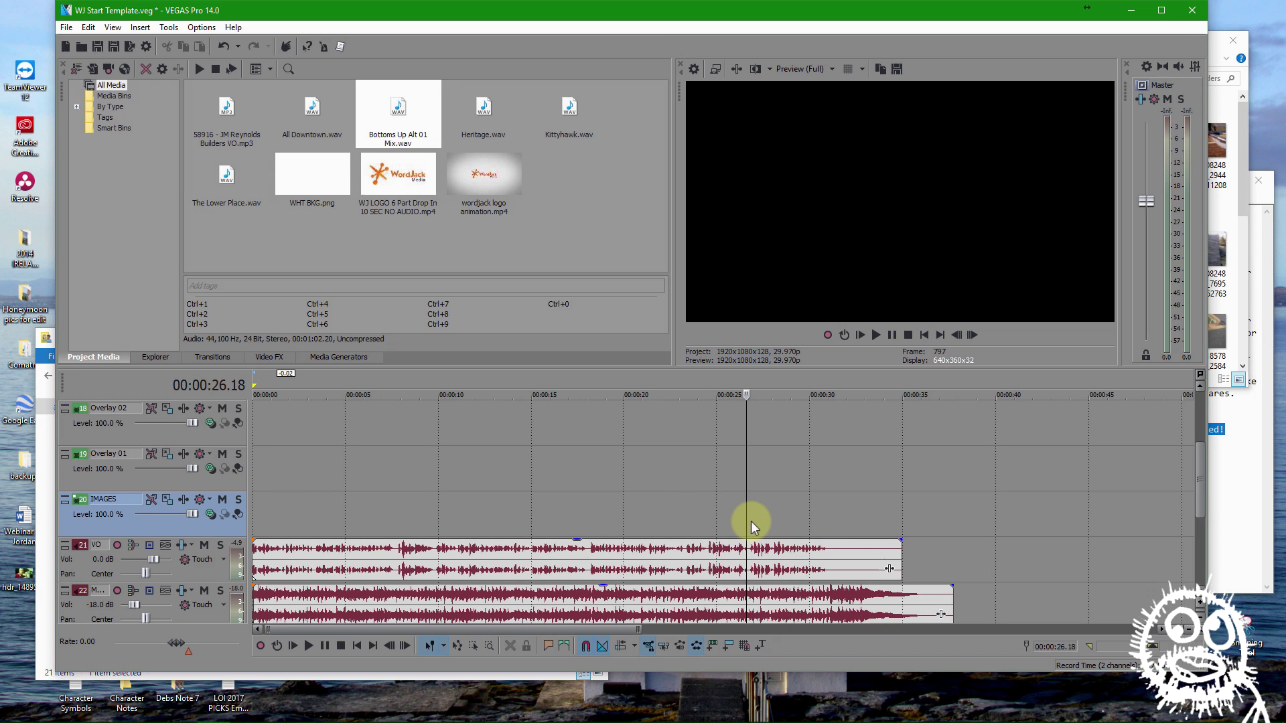
click(750, 523)
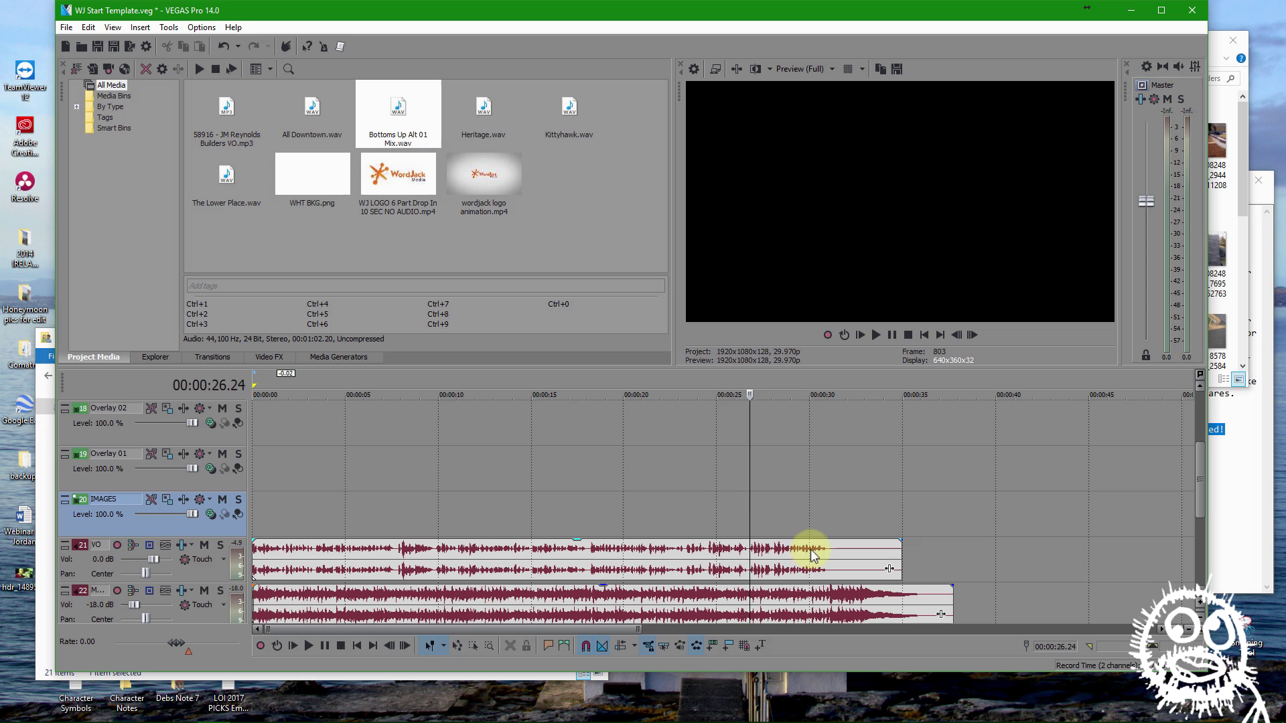
scroll(736, 569, up, 5)
key(space)
scroll(671, 524, down, 2)
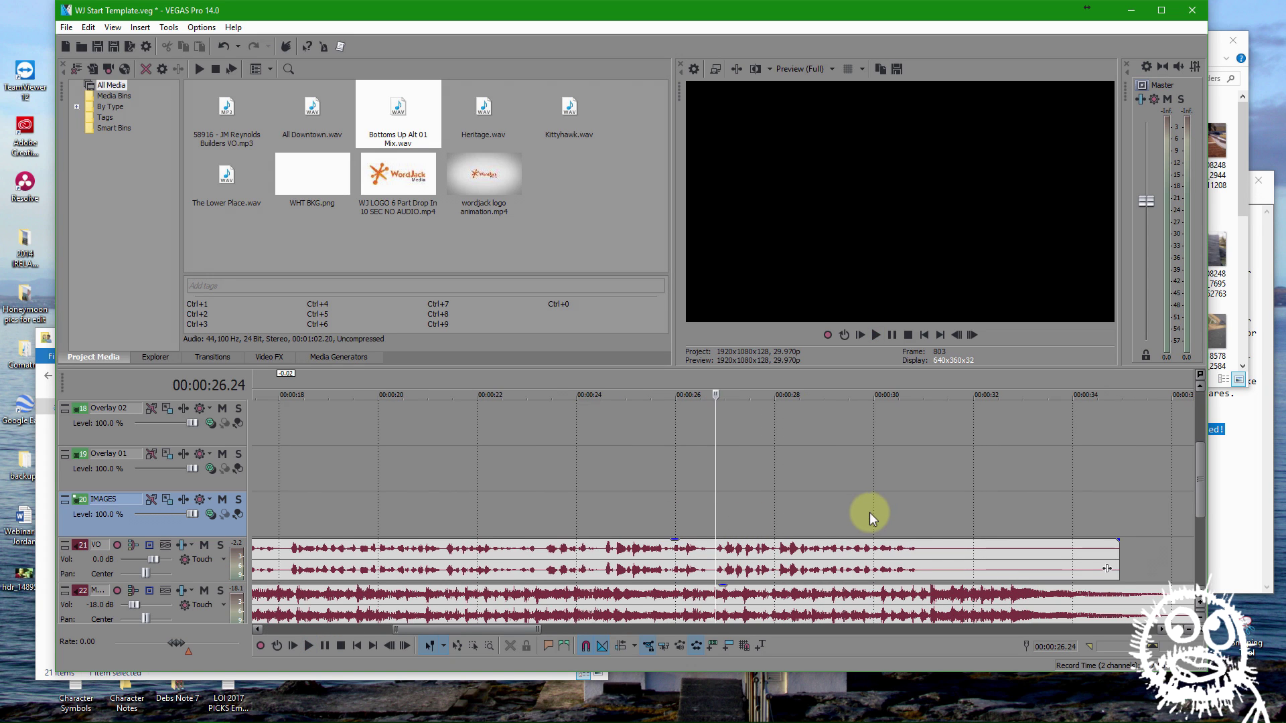
scroll(867, 513, down, 2)
drag(301, 186, 721, 517)
drag(971, 511, 1120, 505)
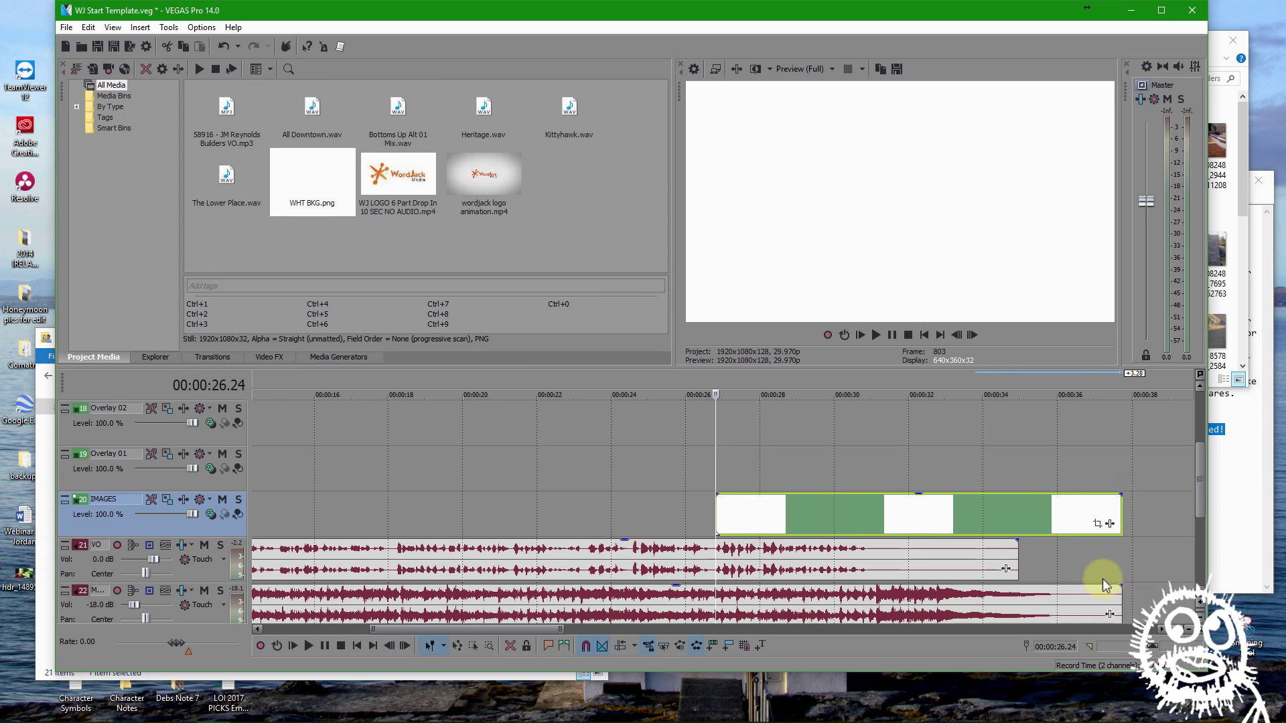
Add the JM-Reynolds-Logo-Teal - Copy.jpg file from the project folder to the Overlay 01 track at 00:00:26.24
click(715, 482)
click(1257, 478)
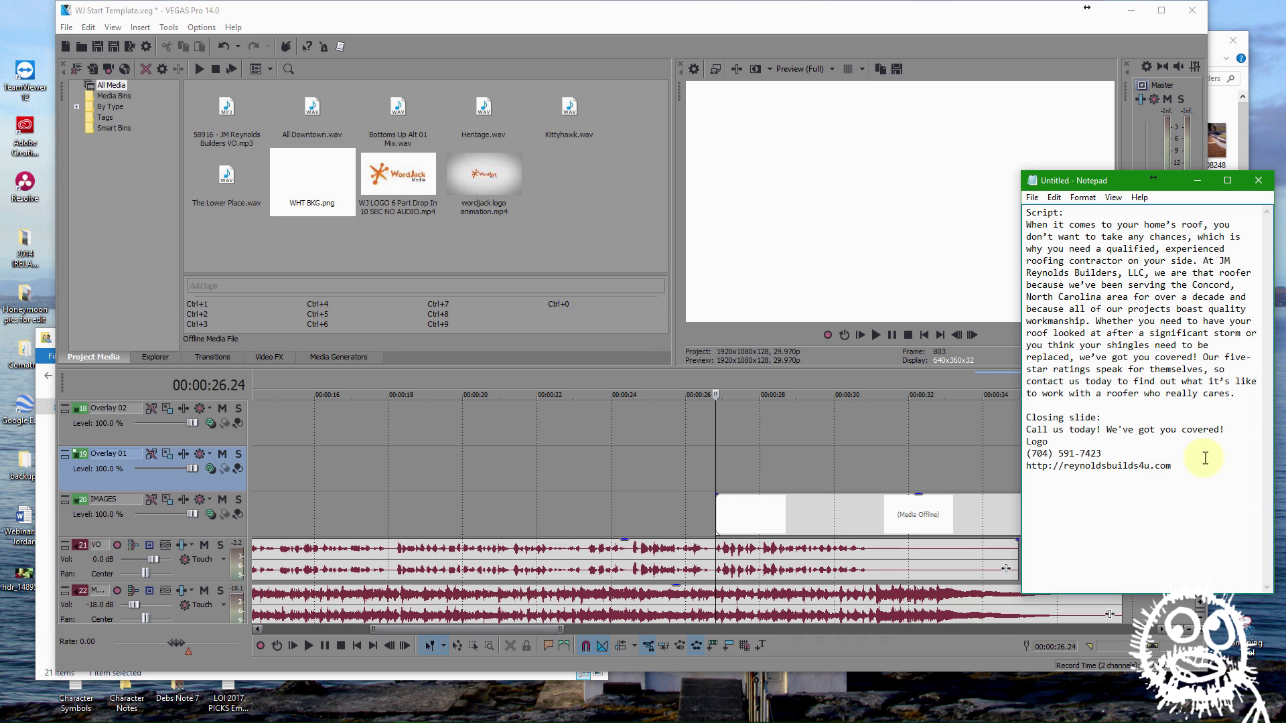
click(720, 477)
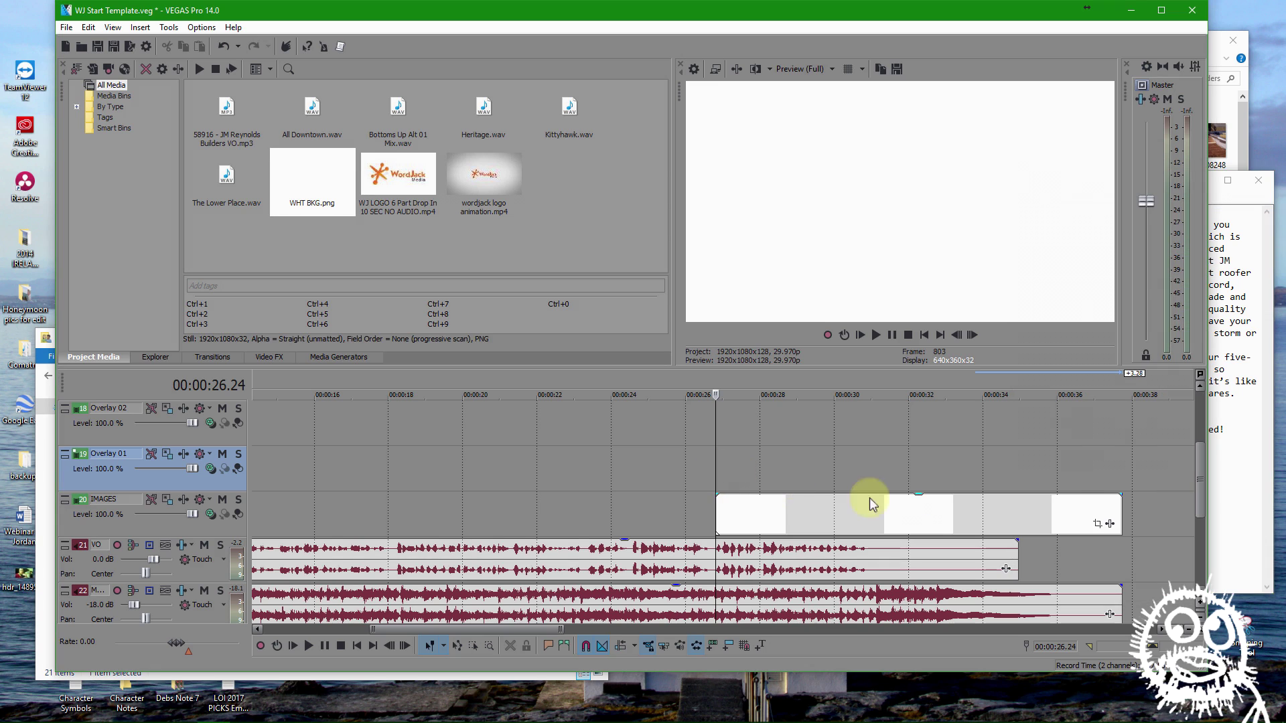
click(1240, 153)
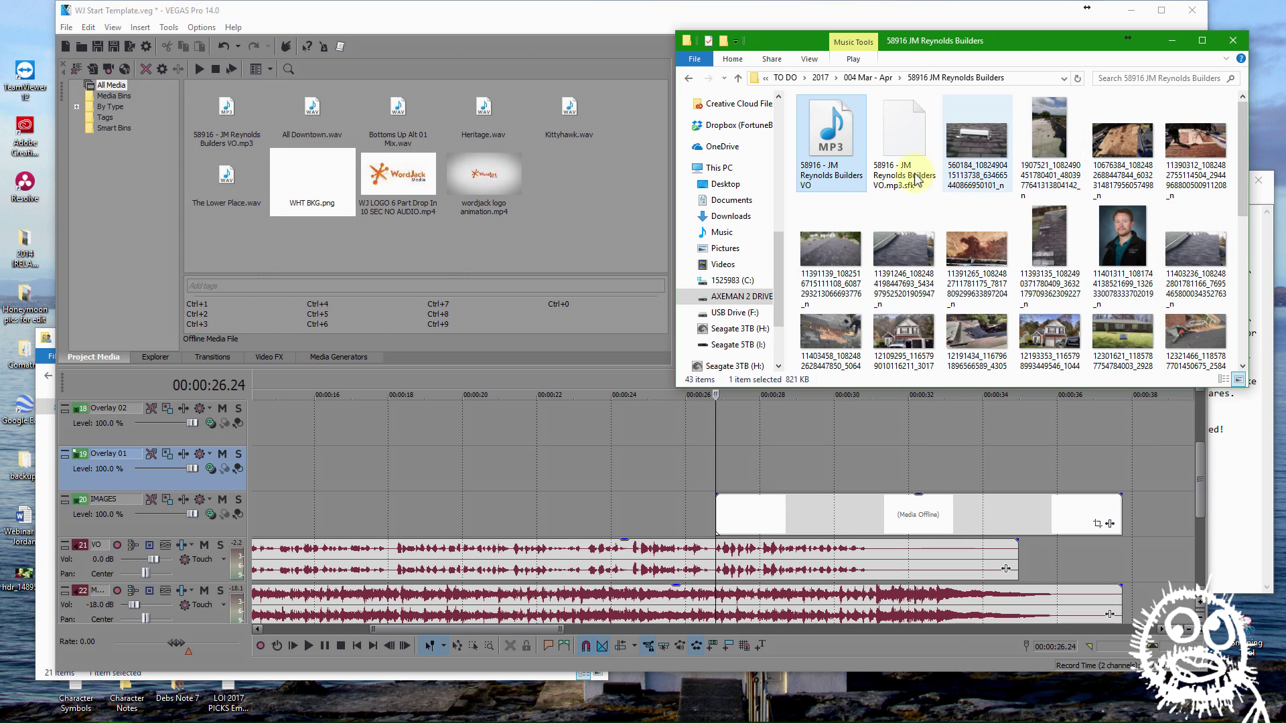
scroll(1061, 276, down, 5)
drag(1196, 295, 729, 468)
click(754, 430)
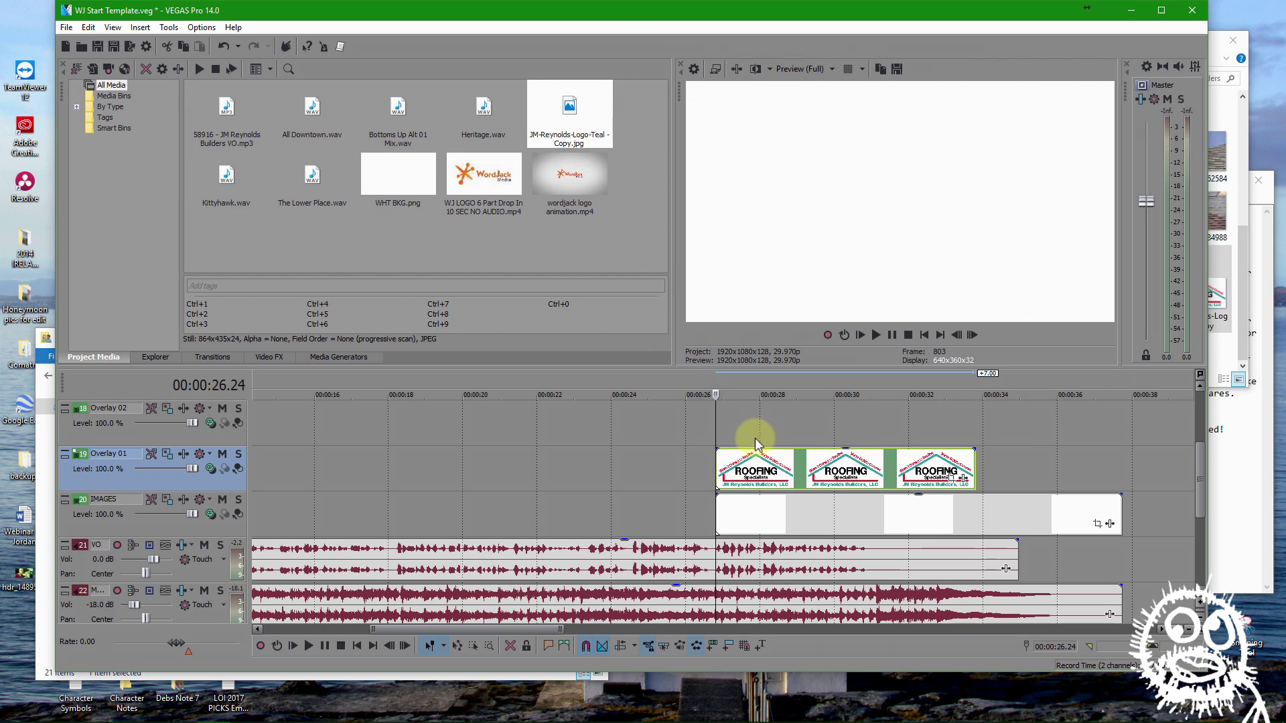
Slide the white background event about two seconds along the IMAGES track and move it back to 00:00:26.24
click(714, 425)
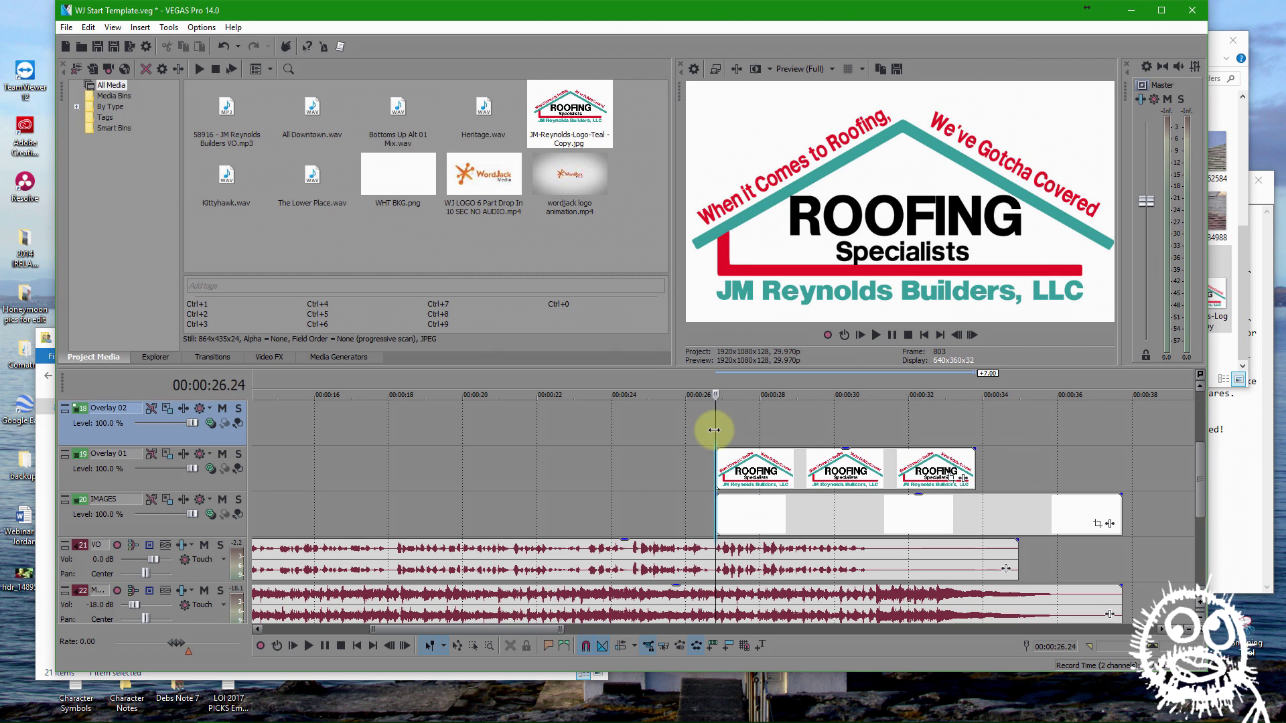
drag(797, 516, 873, 517)
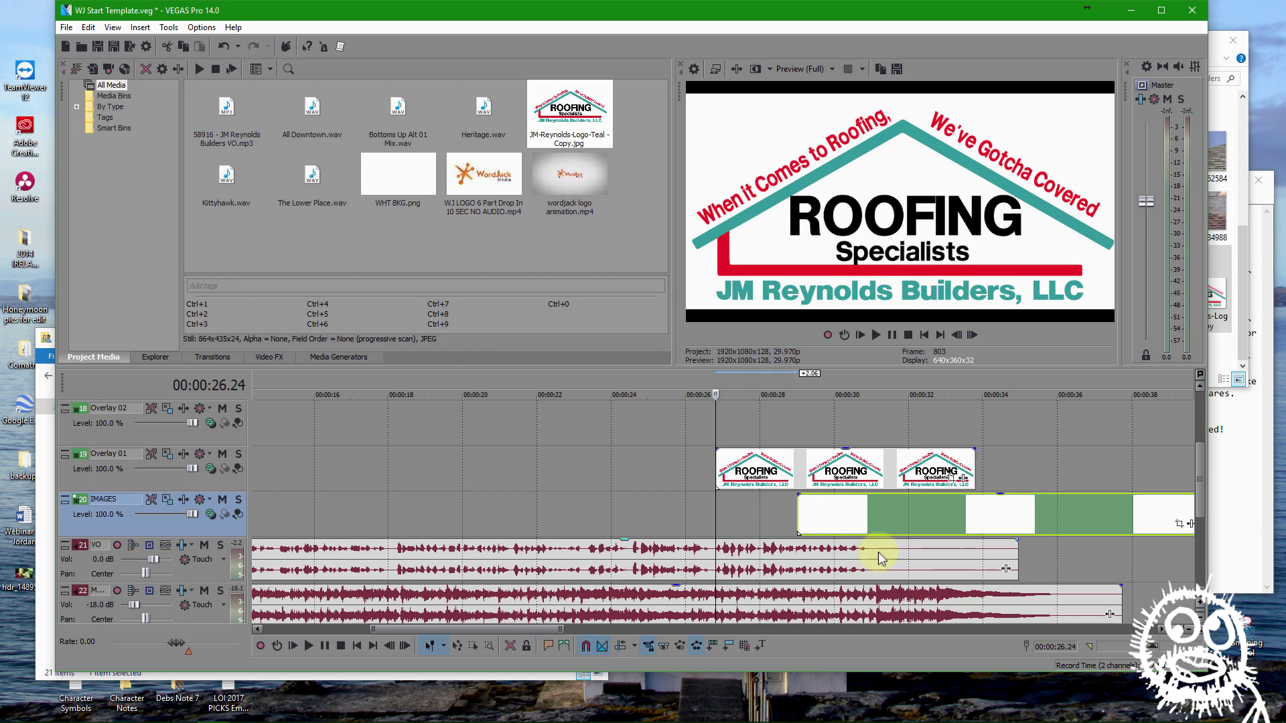
drag(862, 513, 760, 512)
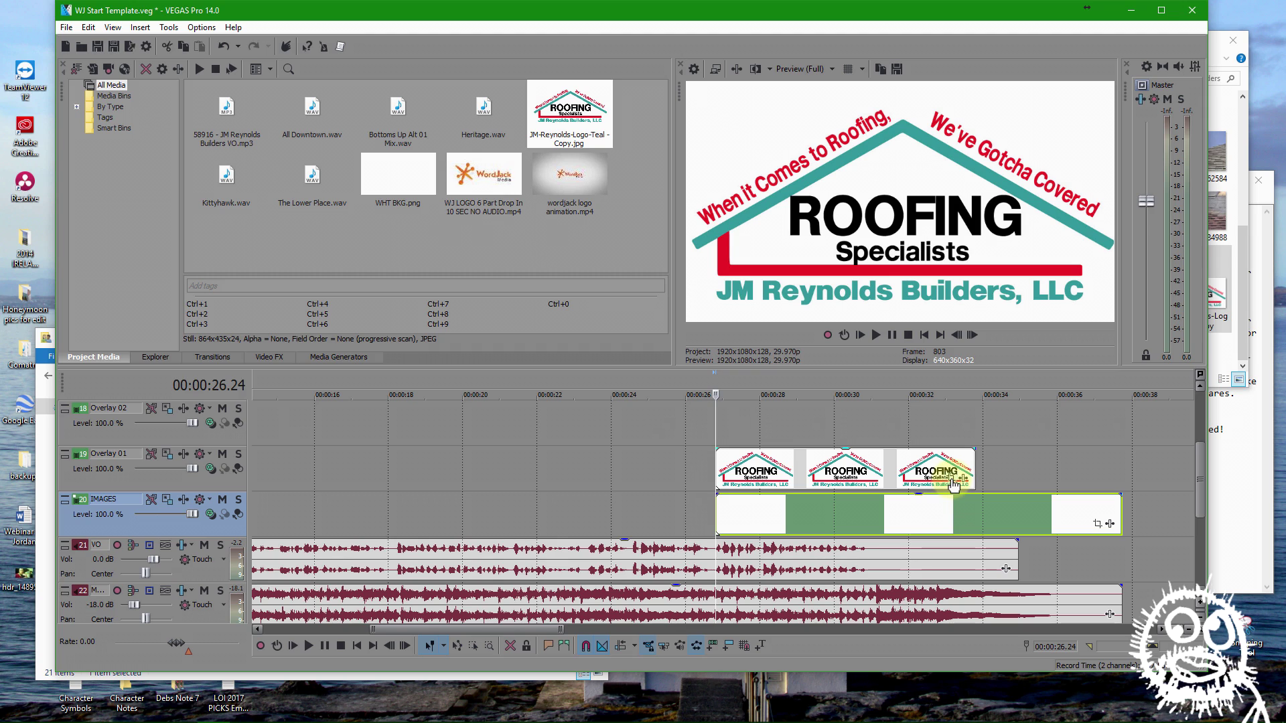
Extend the logo event to the white background's end and apply the 16:9 Widescreen TV aspect ratio preset in its Pan/Crop
drag(976, 459, 1120, 461)
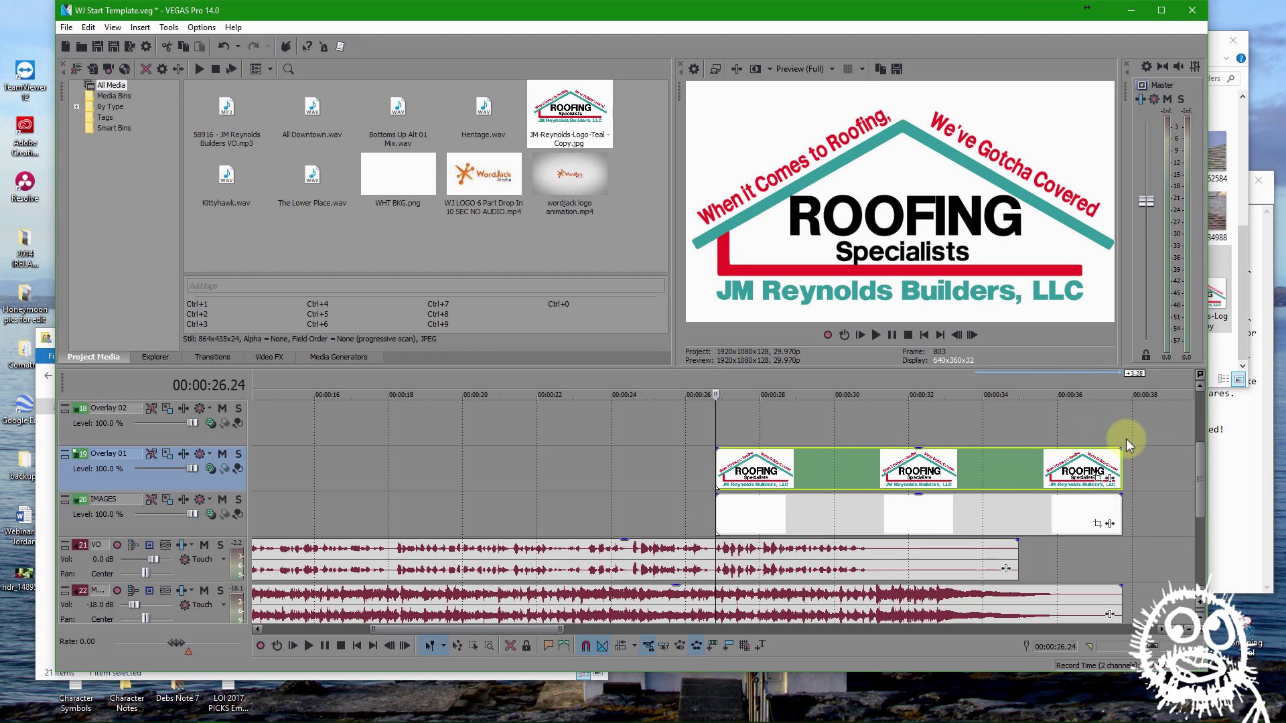
click(1103, 481)
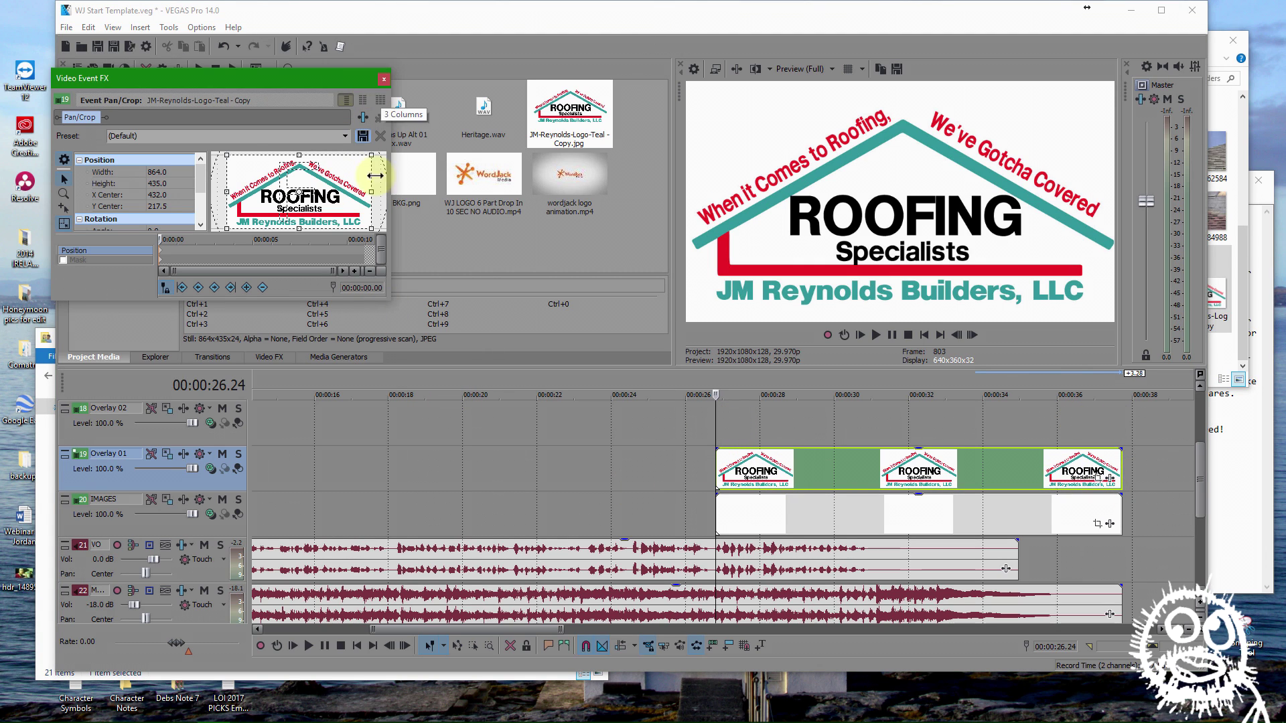
drag(388, 299, 521, 434)
click(480, 138)
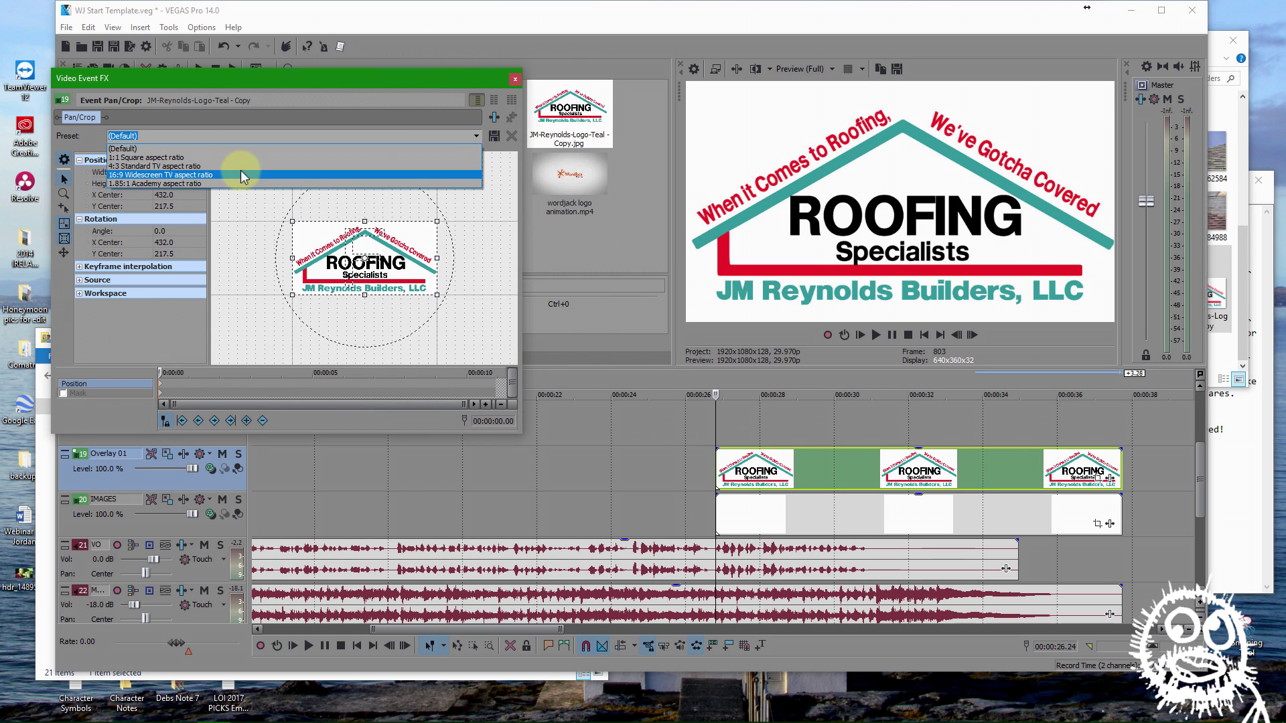
click(240, 170)
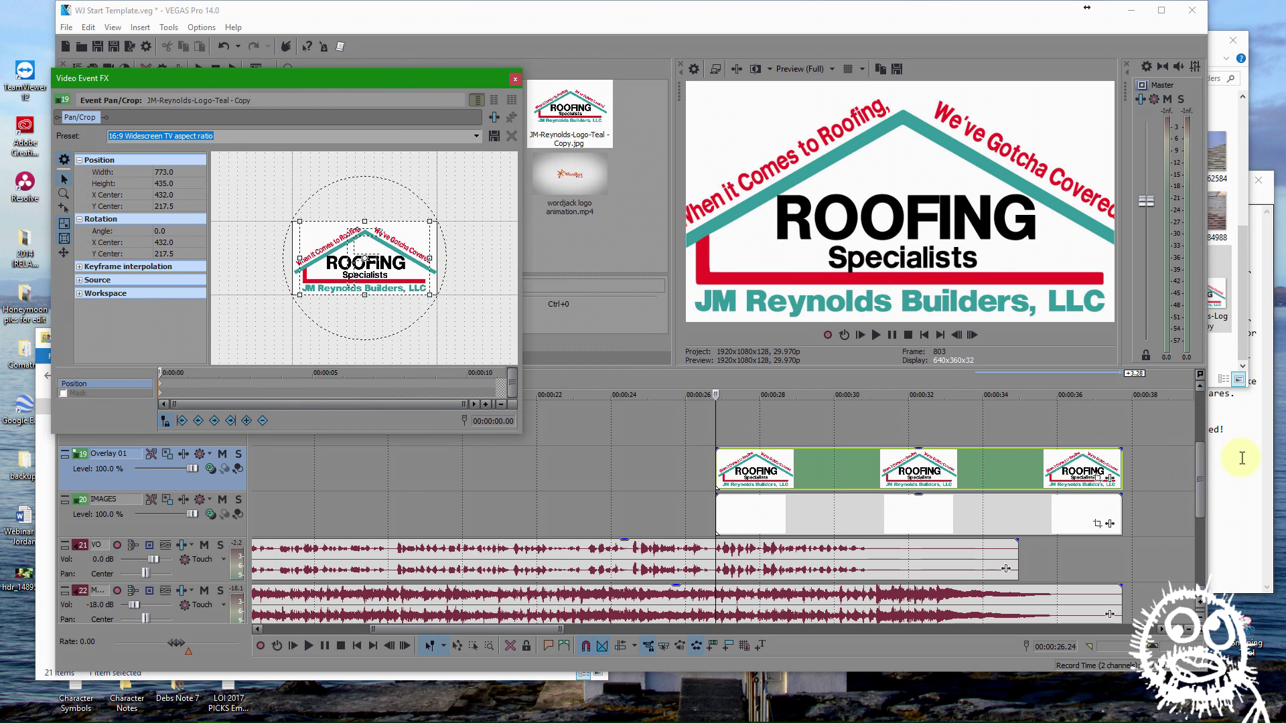
Check the closing slide lines in the Notepad script and return to VEGAS Pro
click(1237, 456)
drag(1113, 454, 1066, 456)
click(1168, 472)
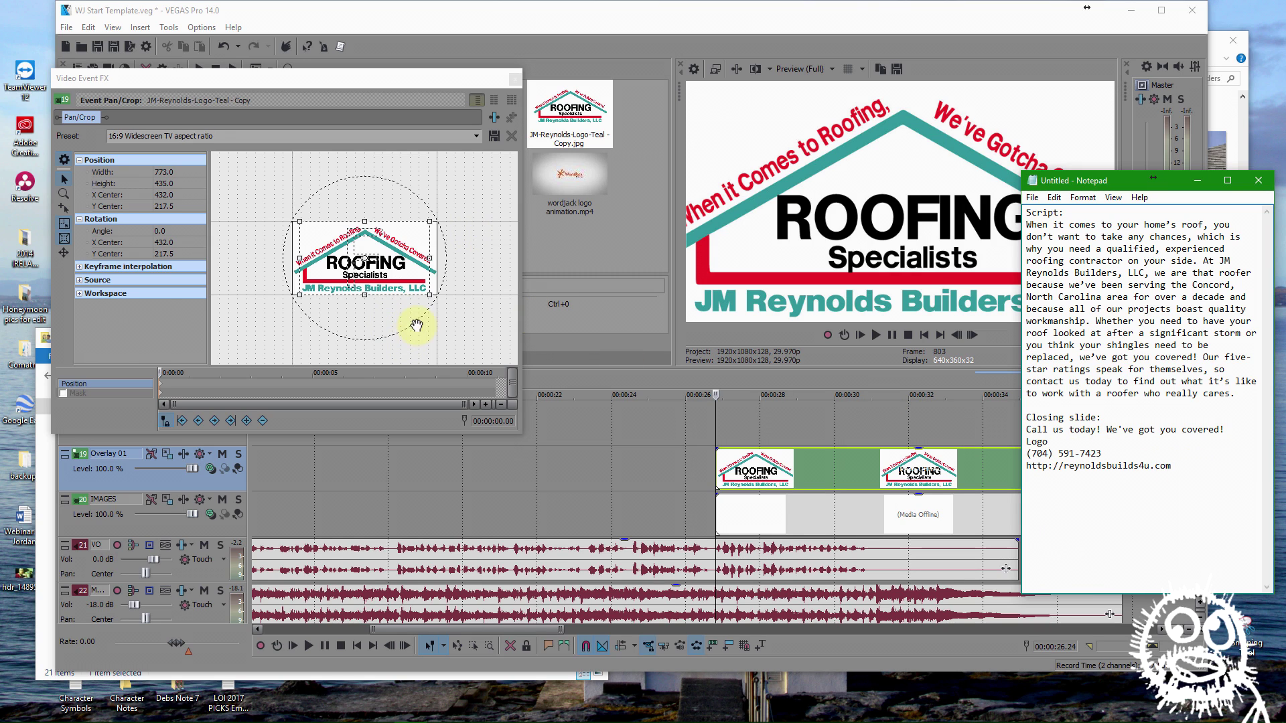
click(712, 427)
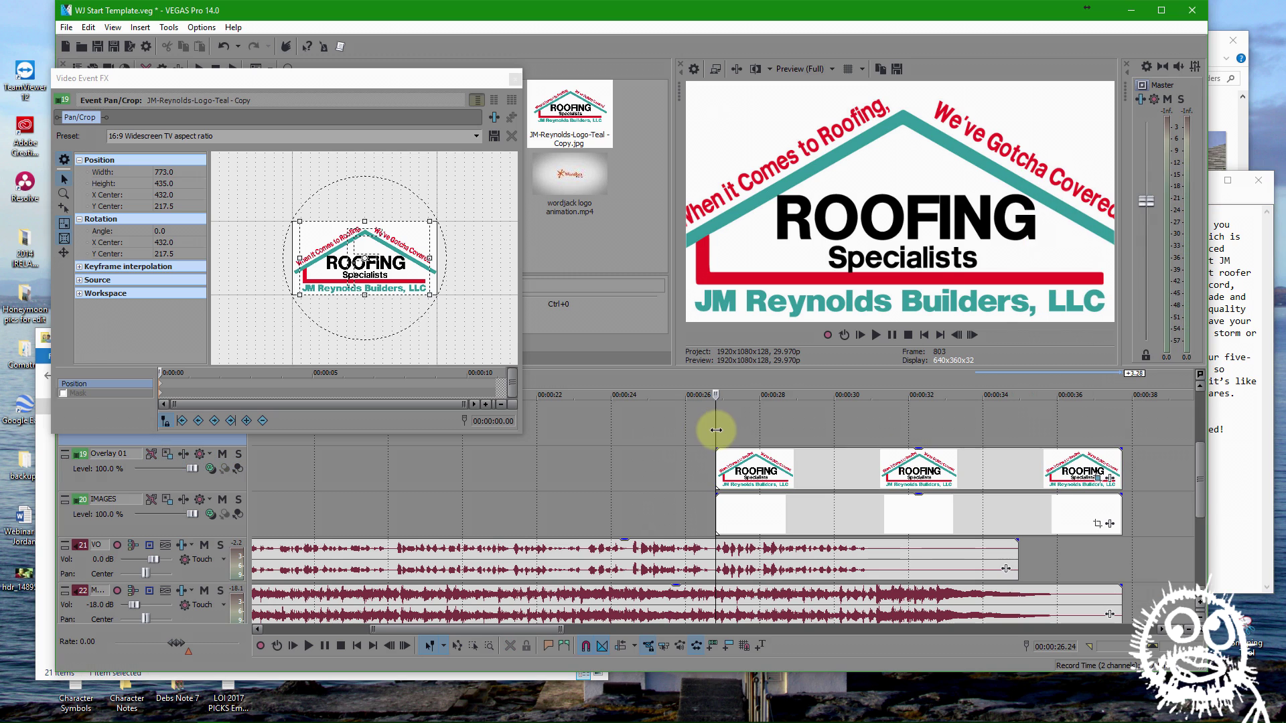
Enlarge the logo's crop frame to about 1,297 × 730, restrict movement to vertical, and shift its Y Center to about 309
drag(363, 292, 366, 322)
click(62, 259)
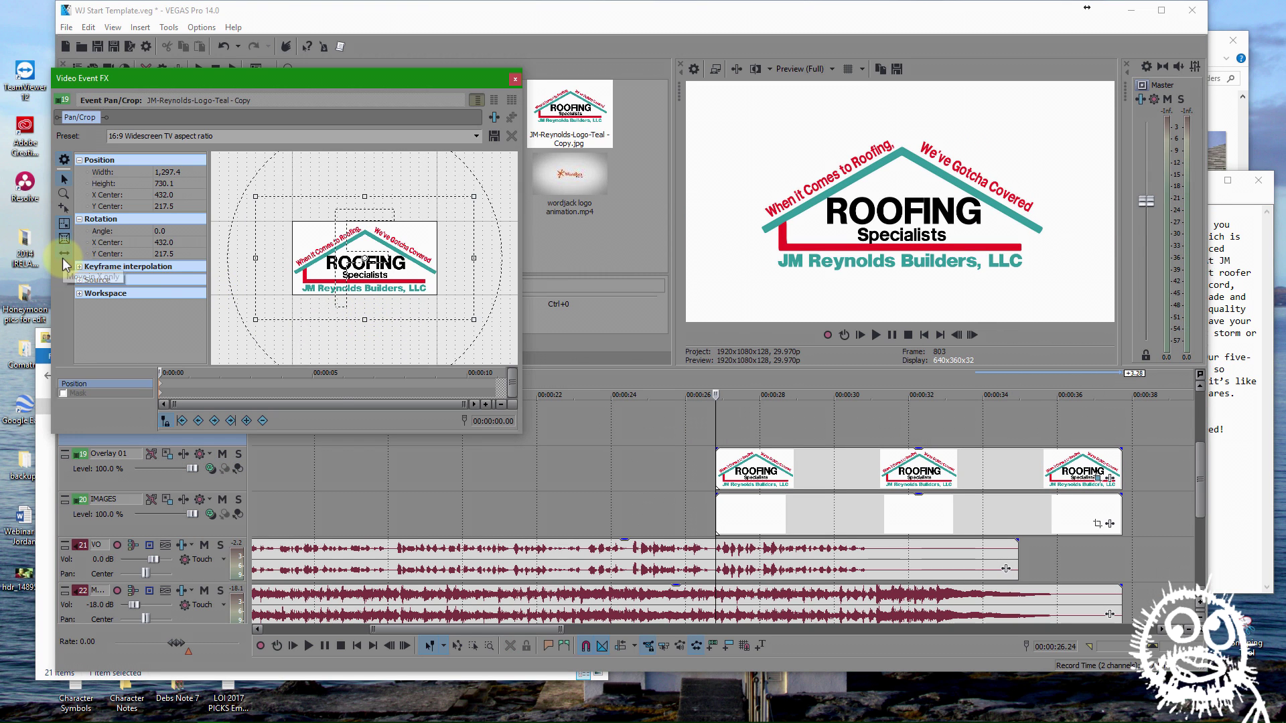
drag(347, 232, 351, 250)
Fine-tune the logo's crop to a Y Center of about 313 against the preview grid, hiding the grid and closing Pan/Crop when finished
click(848, 69)
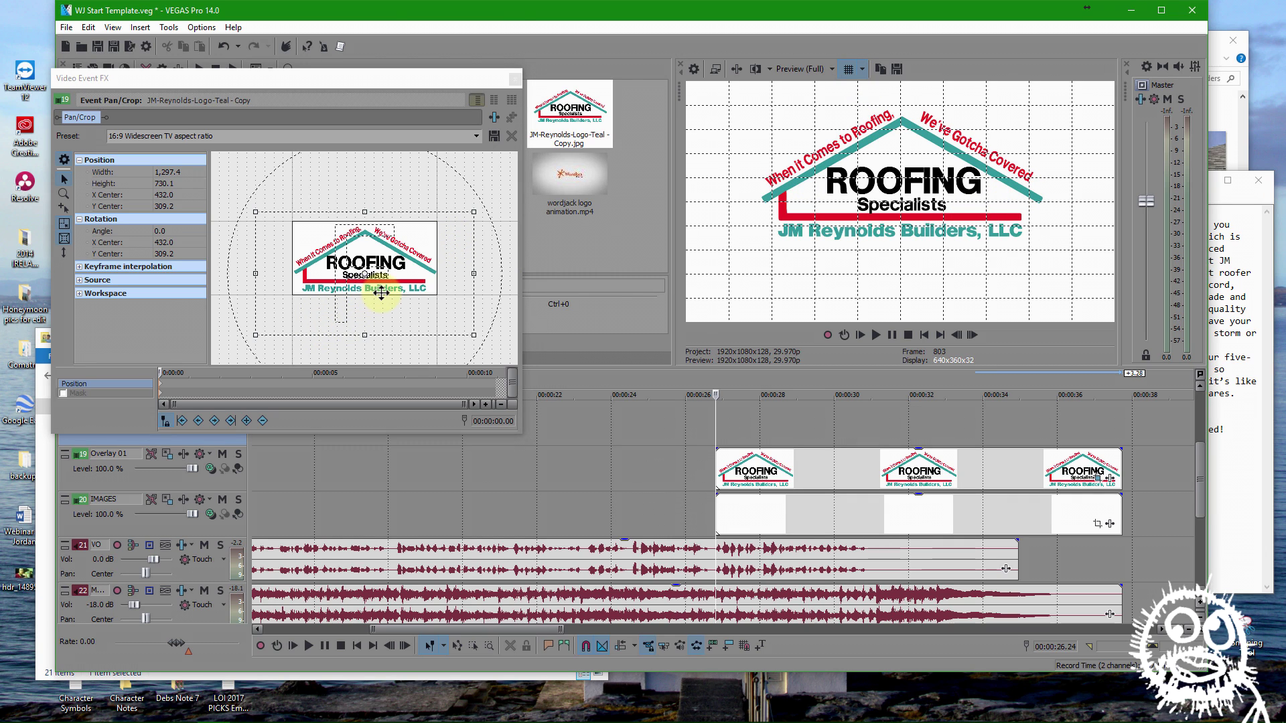
click(379, 293)
drag(381, 292, 381, 292)
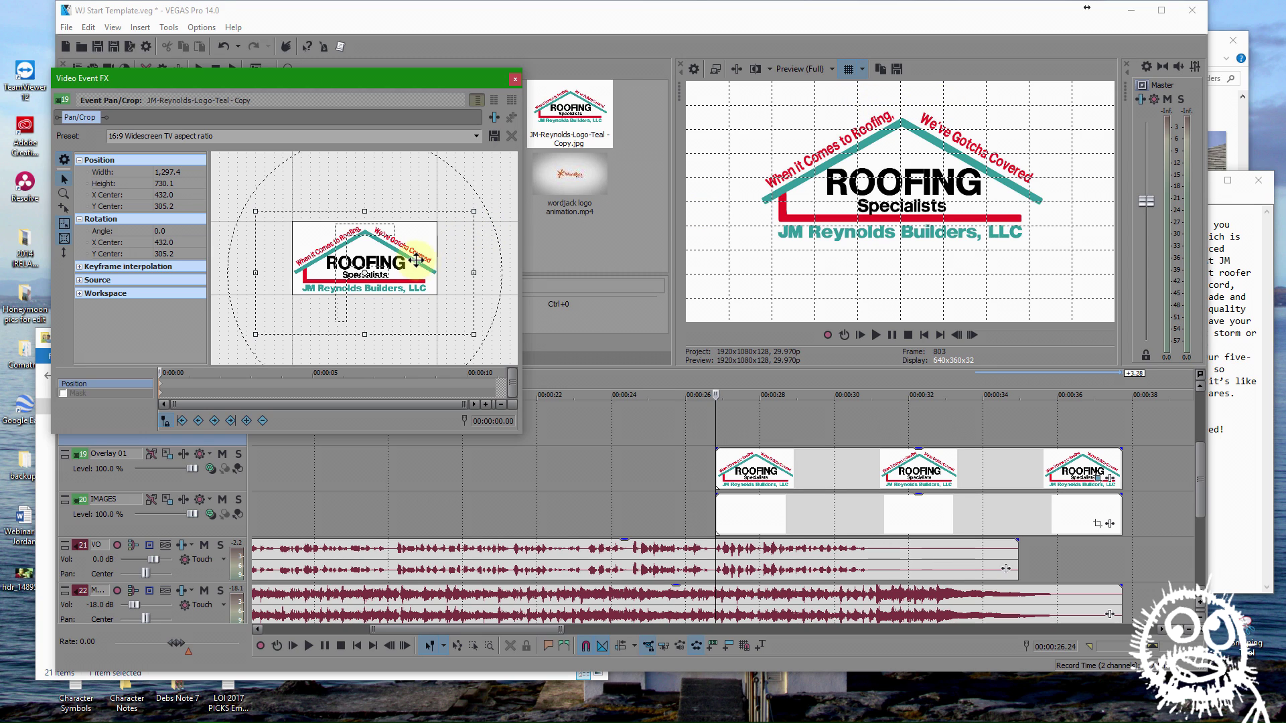
drag(415, 260, 416, 261)
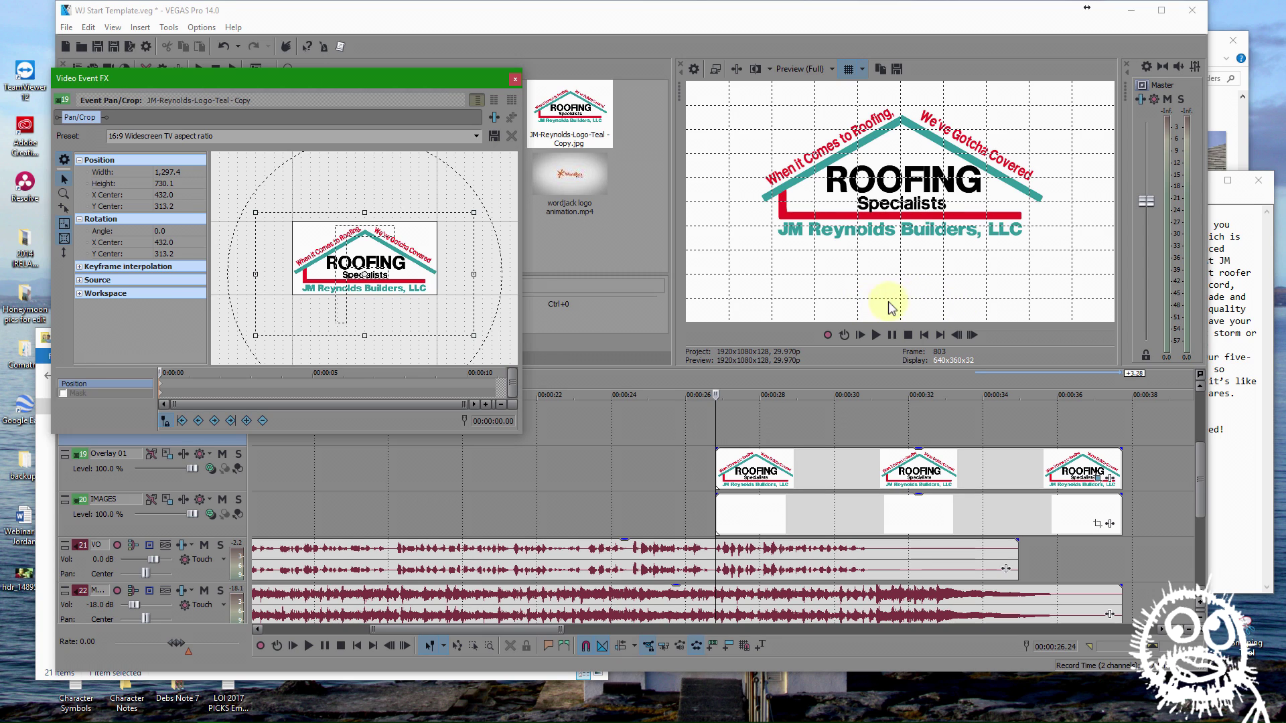
click(848, 68)
click(515, 79)
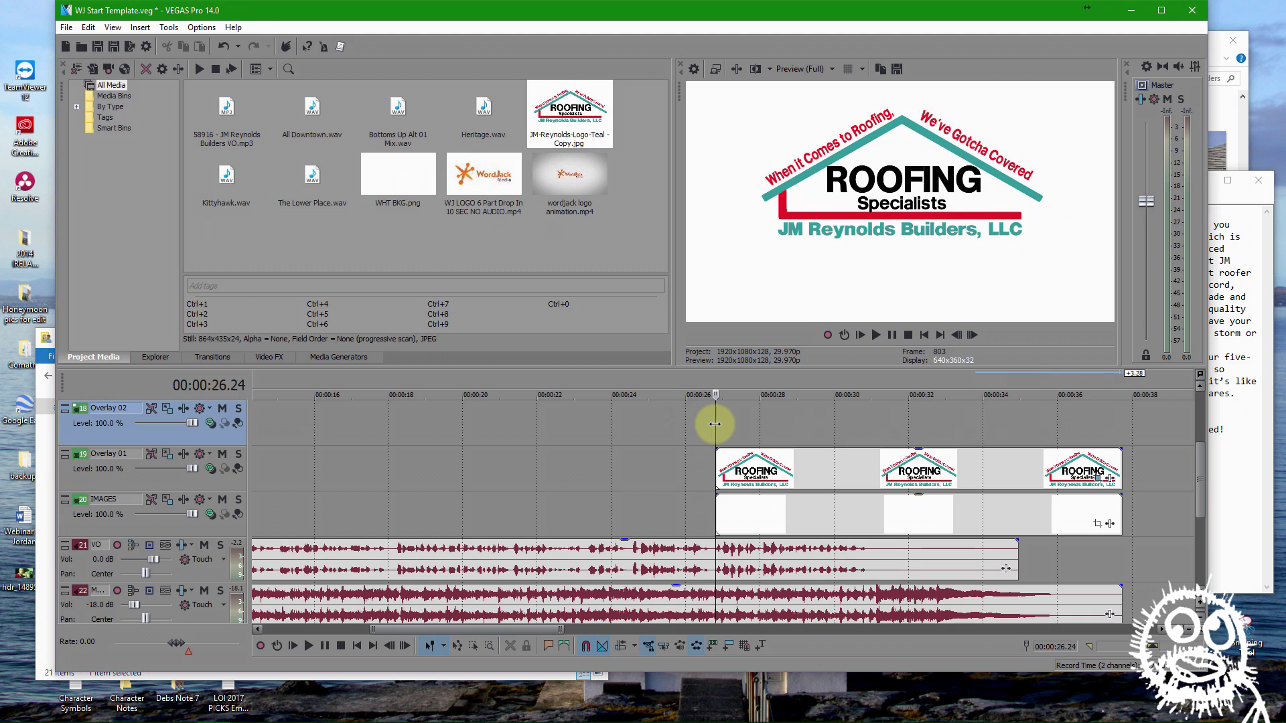
Copy the phone number and website lines of the closing slide from the Notepad script
click(1243, 494)
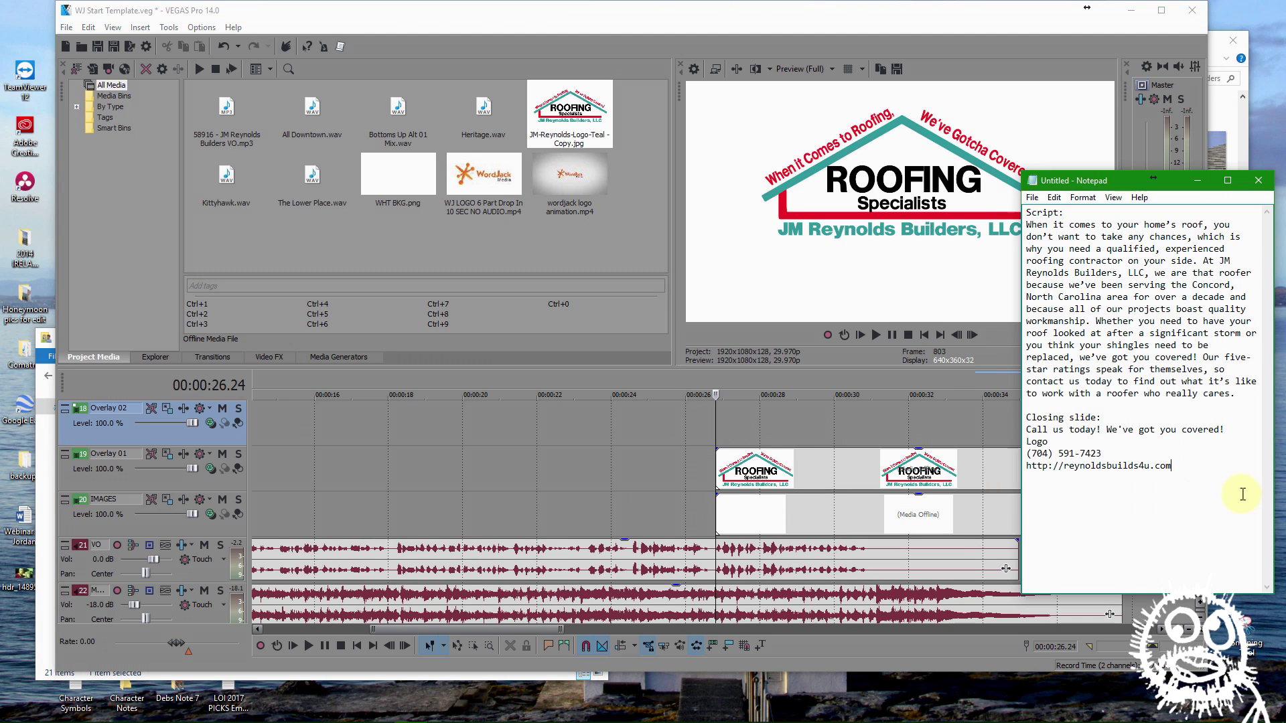
drag(1172, 468, 1026, 456)
key(ctrl+c)
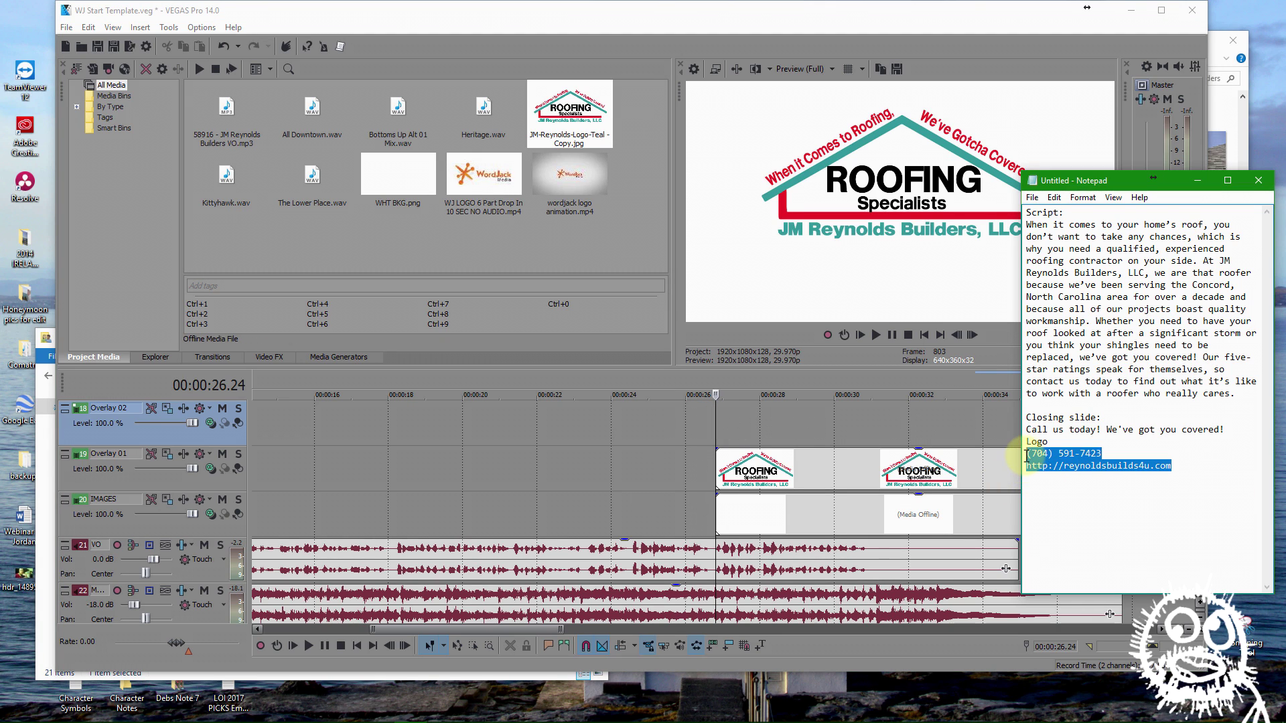
Insert a VEGAS Titles & Text event on Overlay 02 at 00:00:26.24 with the Closing Template preset and the copied contact lines as text
click(715, 430)
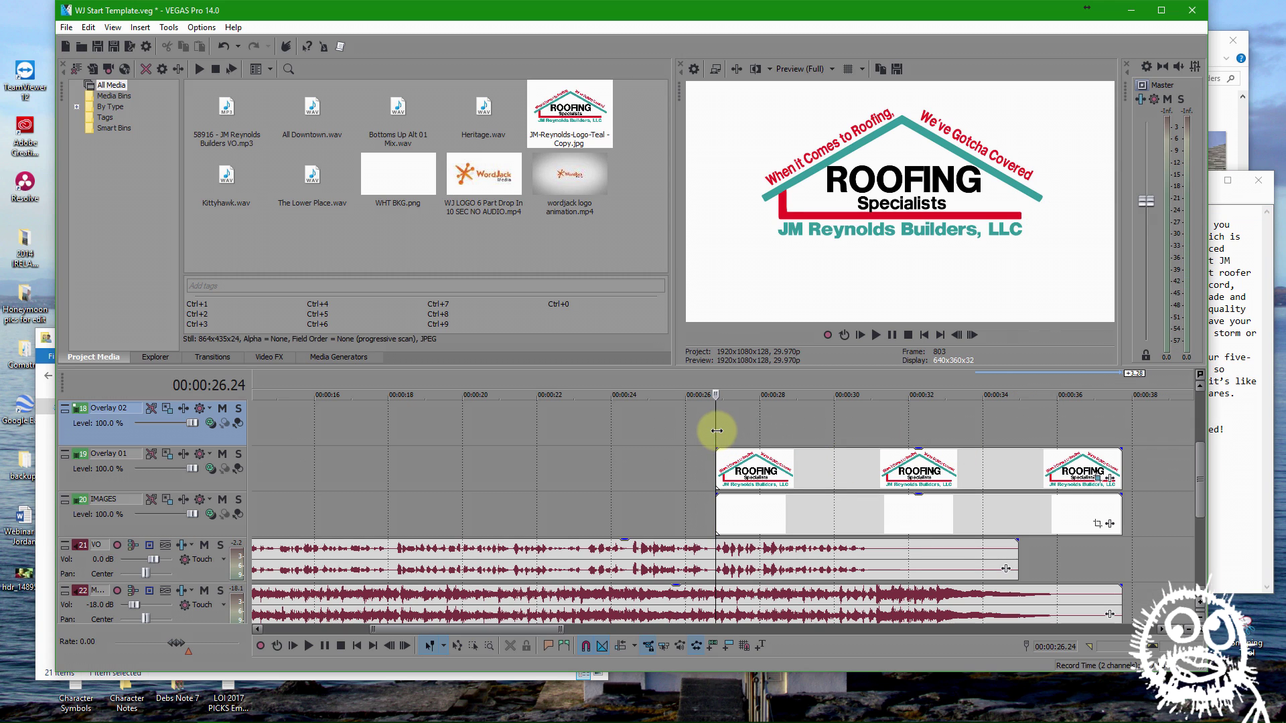
click(759, 645)
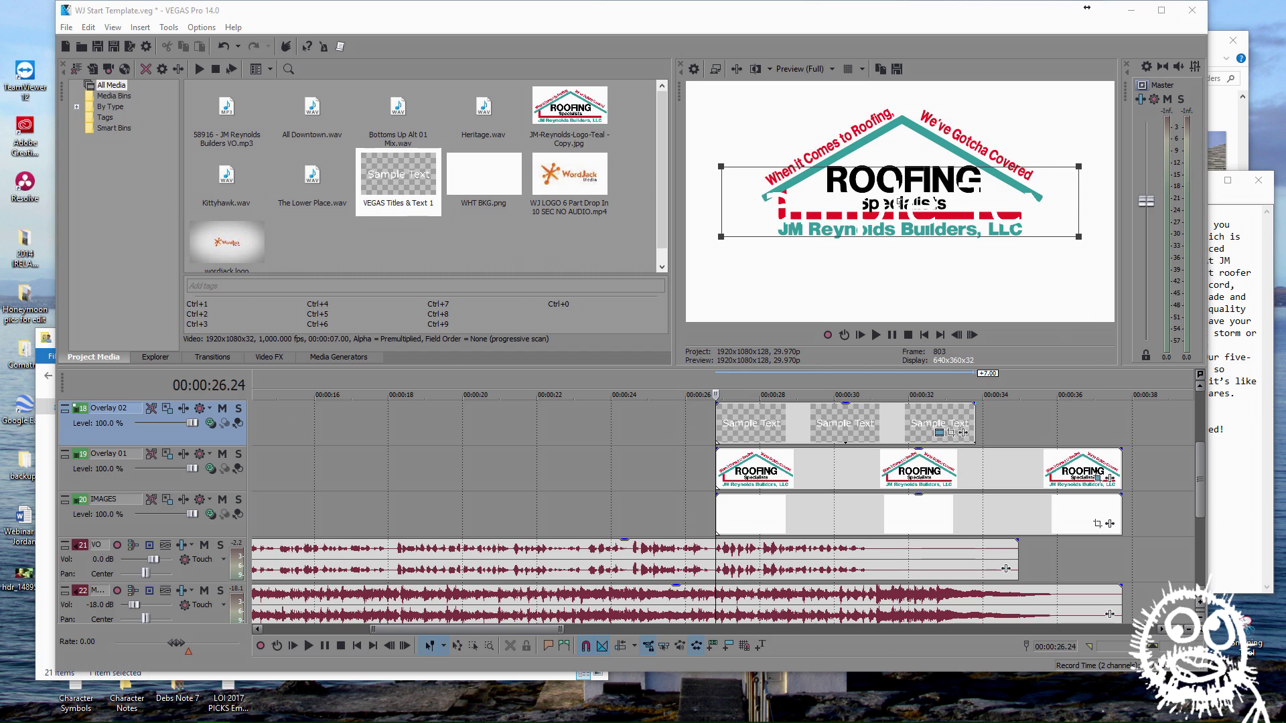
drag(263, 175, 249, 81)
click(391, 137)
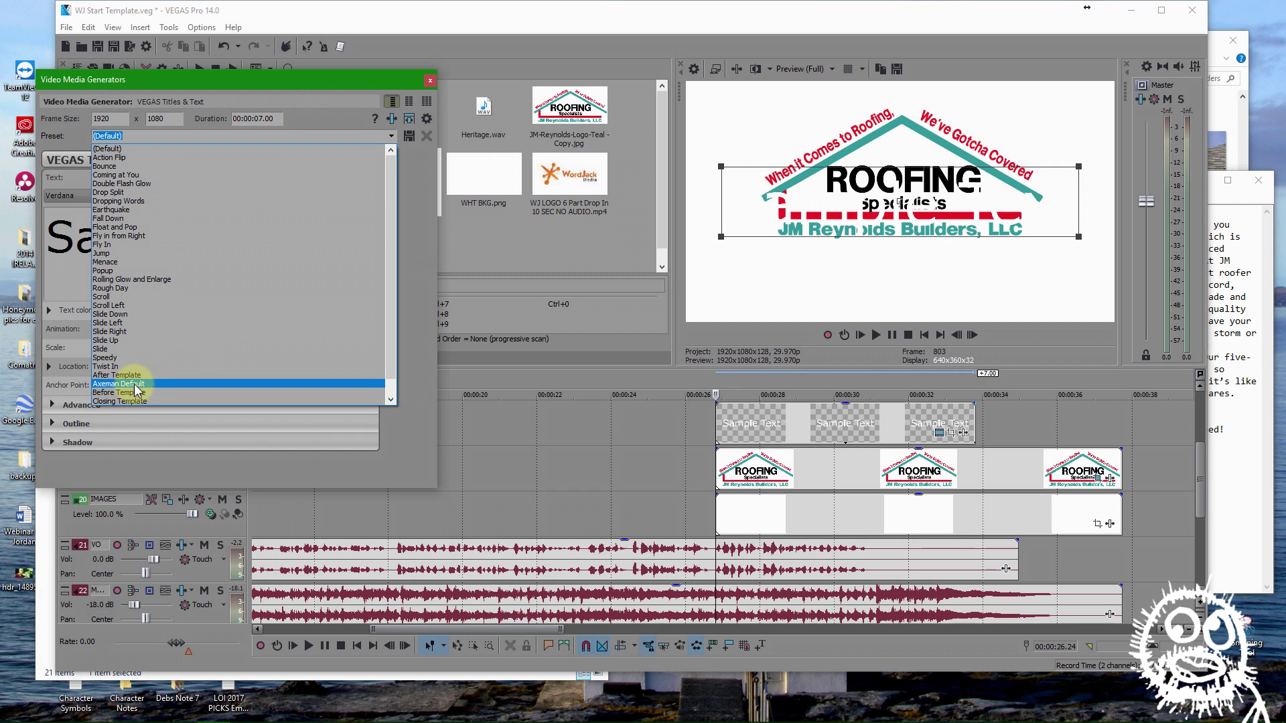
click(135, 401)
drag(261, 221, 151, 237)
key(ctrl+v)
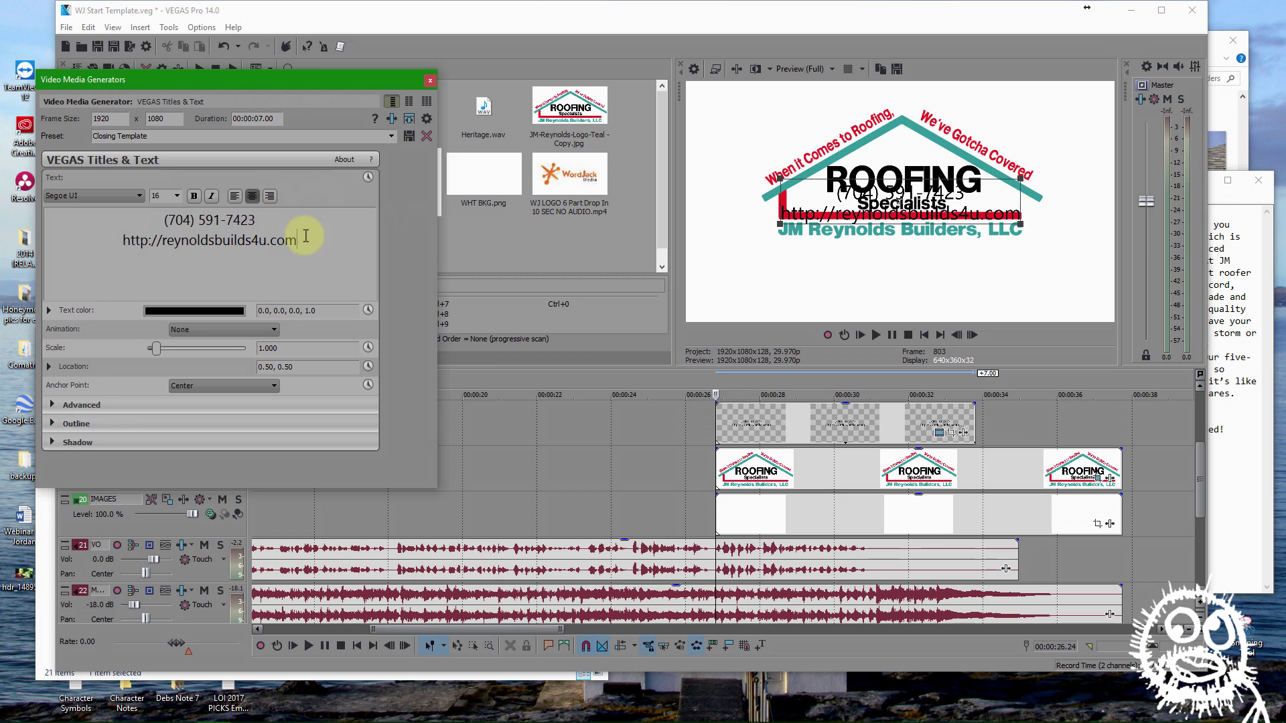
drag(308, 241, 134, 217)
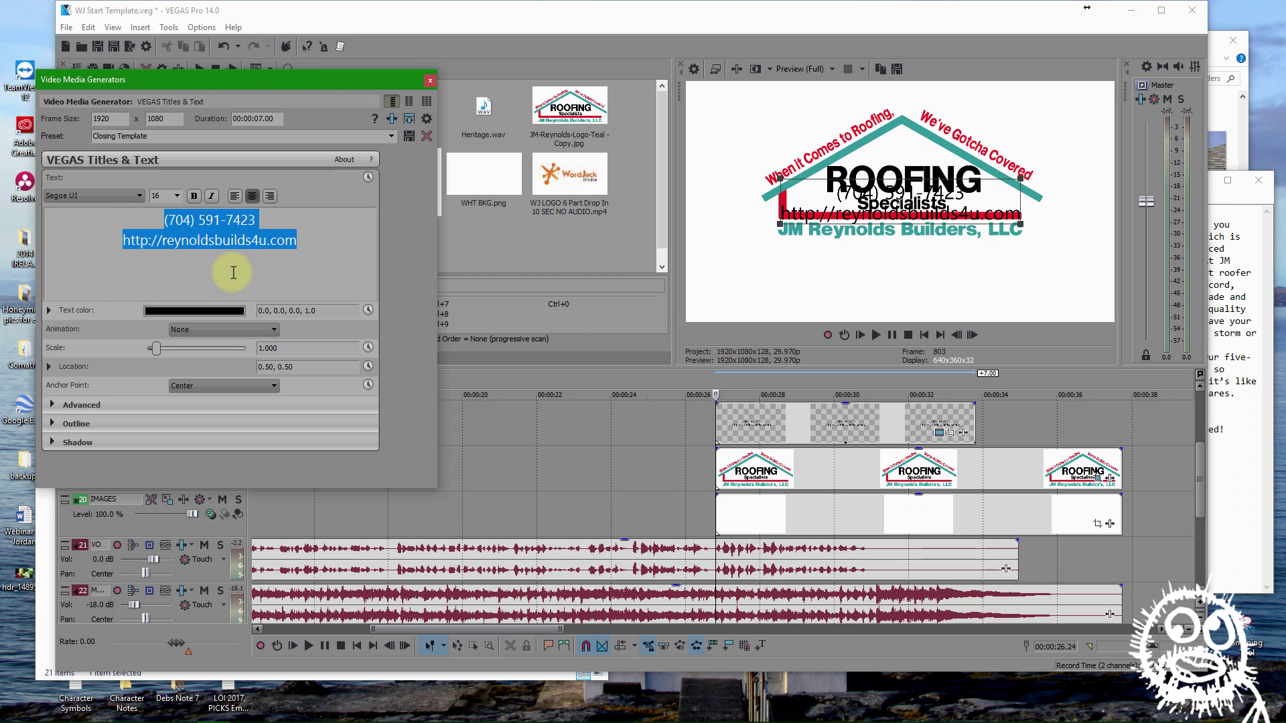
click(164, 242)
key(BackSpace)
key(BackSpace)
key(BackSpace)
key(BackSpace)
key(BackSpace)
key(BackSpace)
key(BackSpace)
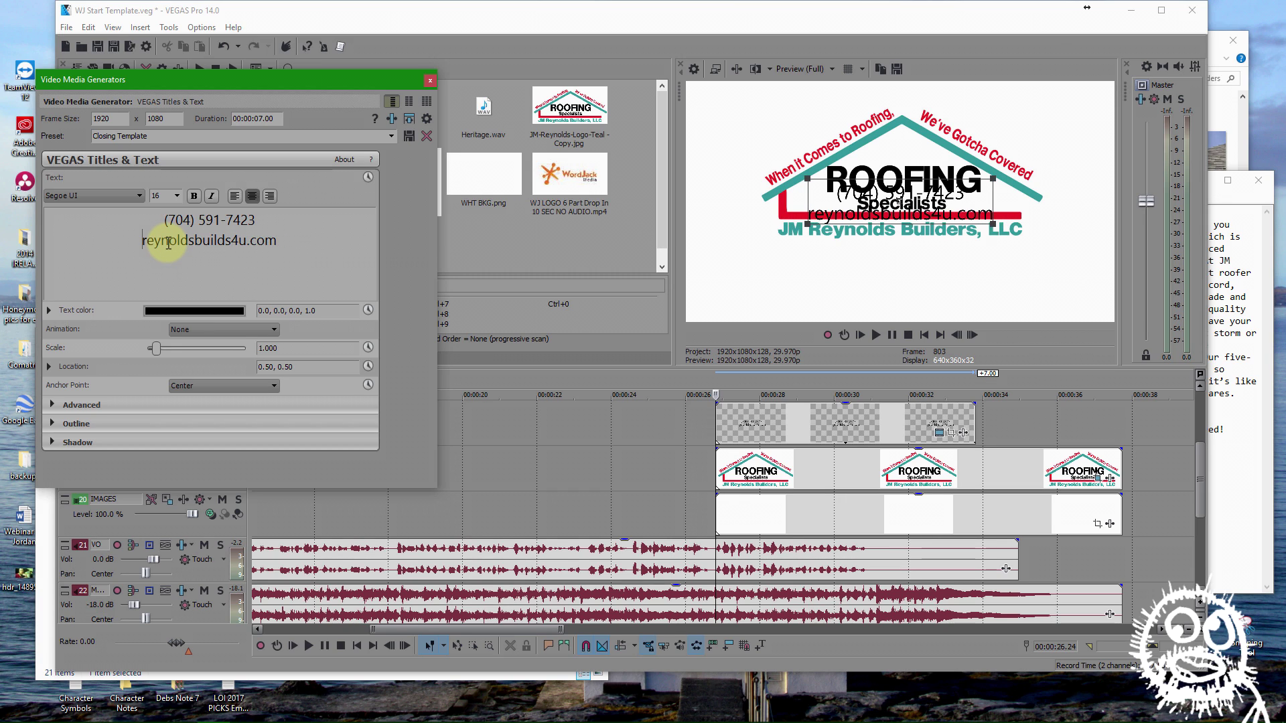
text(www.)
key(Delete)
text(R)
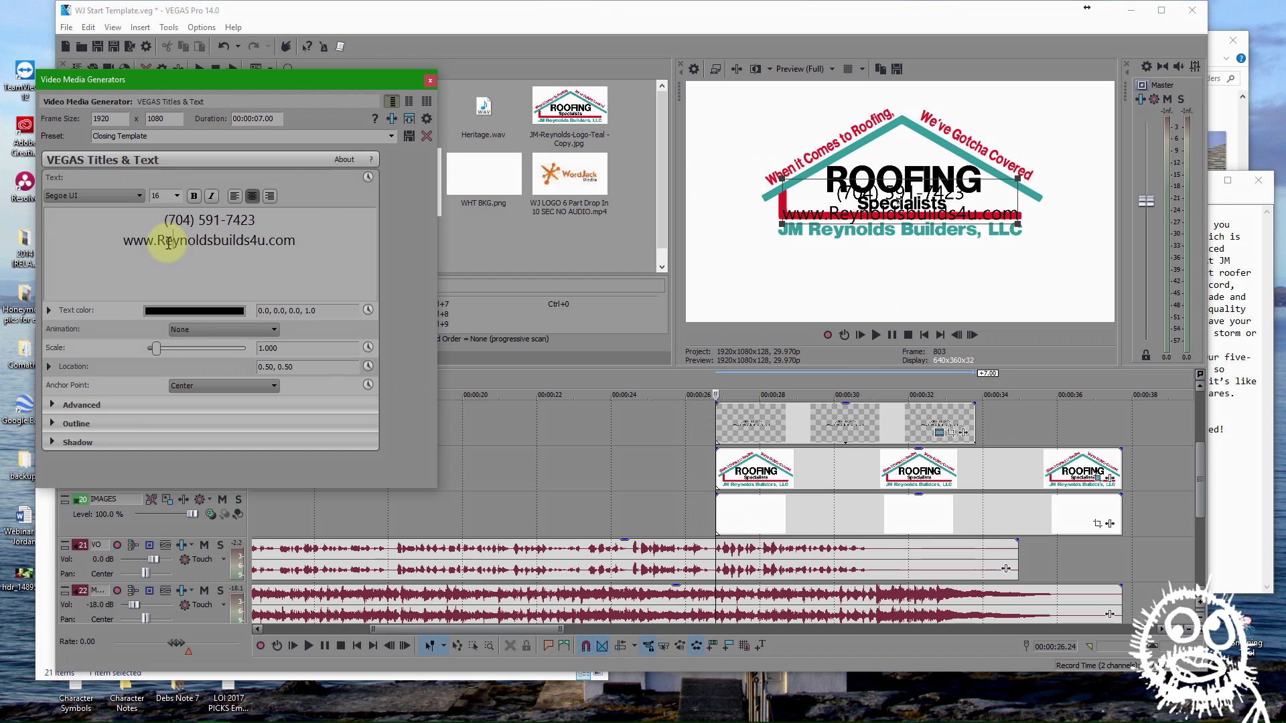
key(Delete)
text(B)
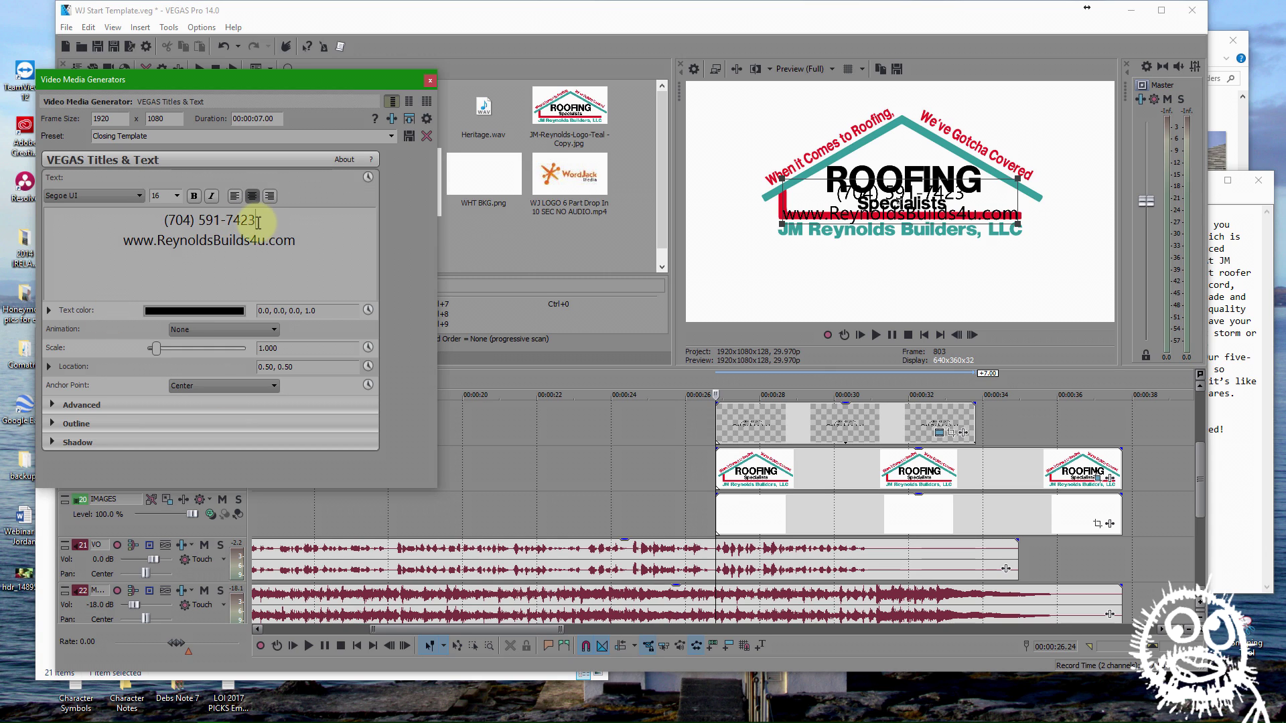
Reformat the title's phone number by removing the area code's parentheses and separating it with a hyphen
drag(256, 220, 158, 220)
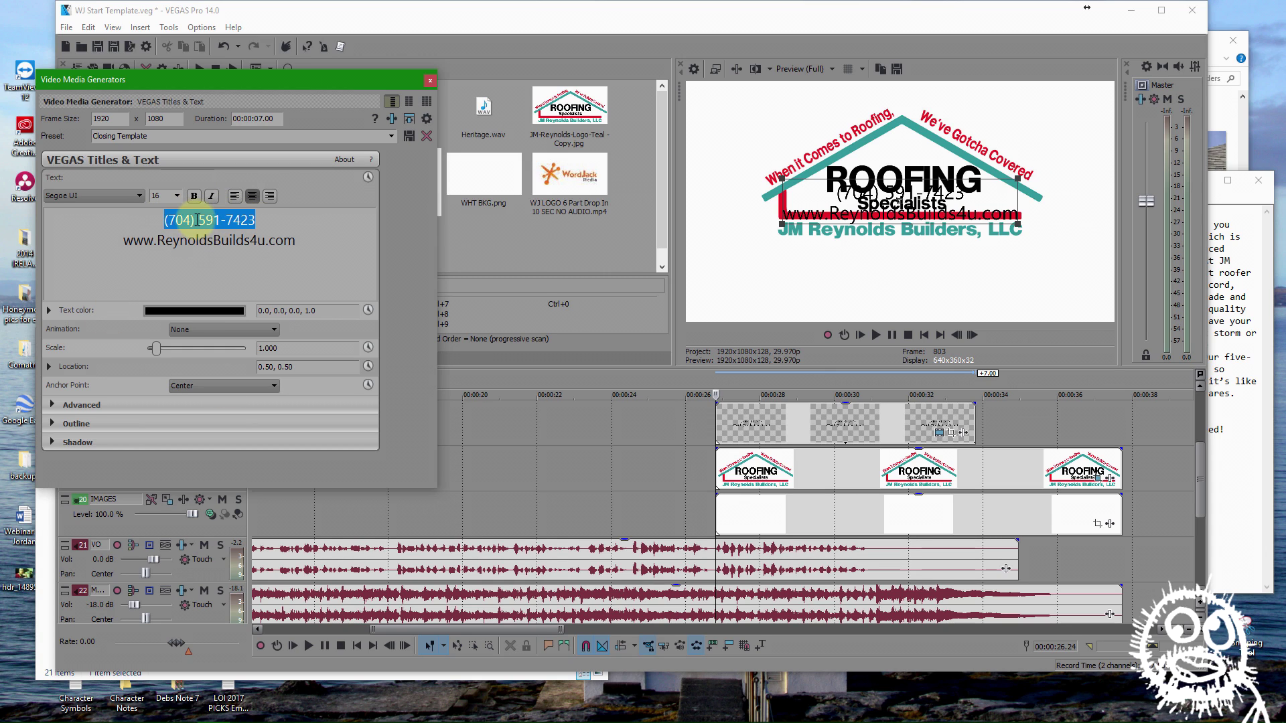
click(254, 218)
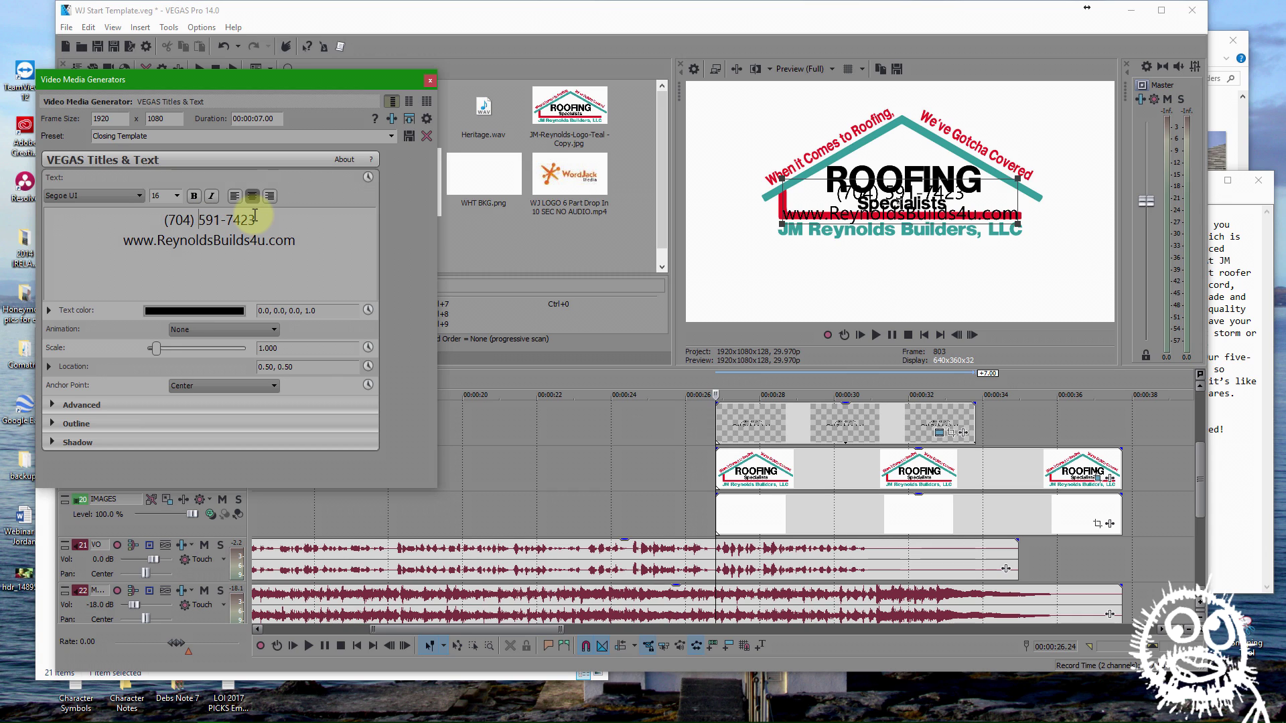
key(Left)
key(Left)
key(Left)
key(Left)
key(Left)
key(Left)
key(Left)
key(Left)
key(BackSpace)
text(-)
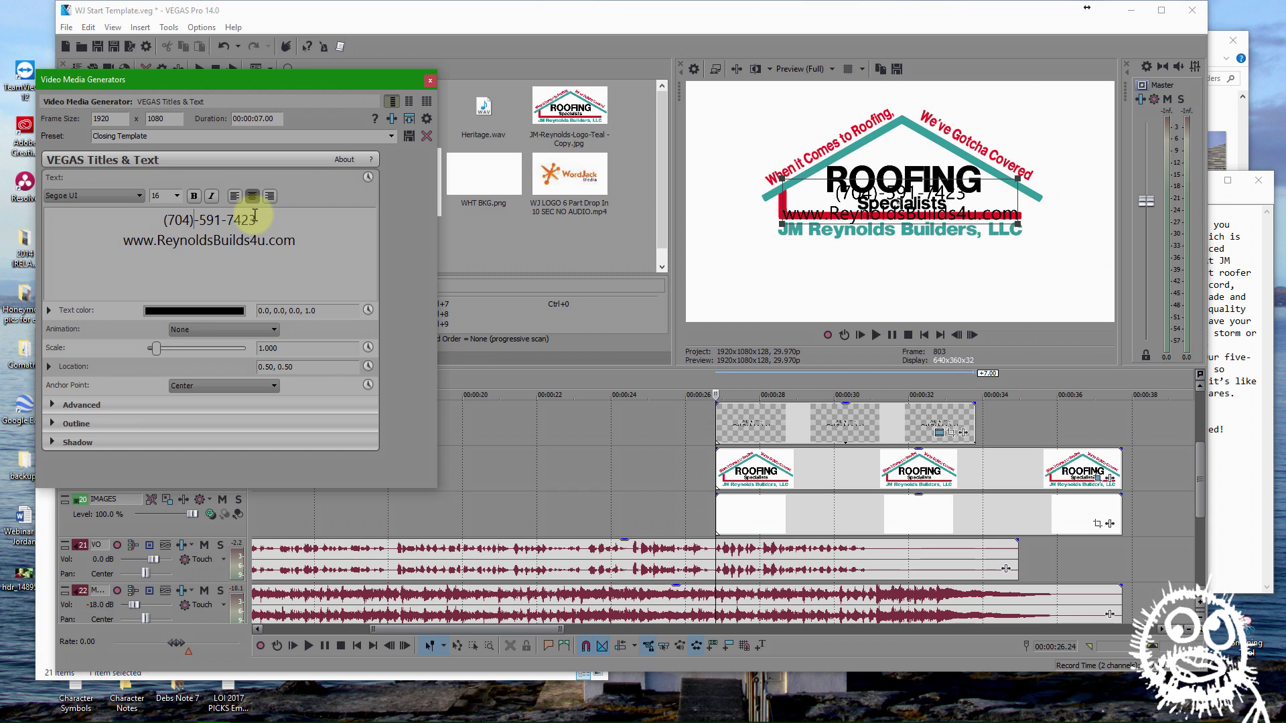
key(BackSpace)
key(BackSpace)
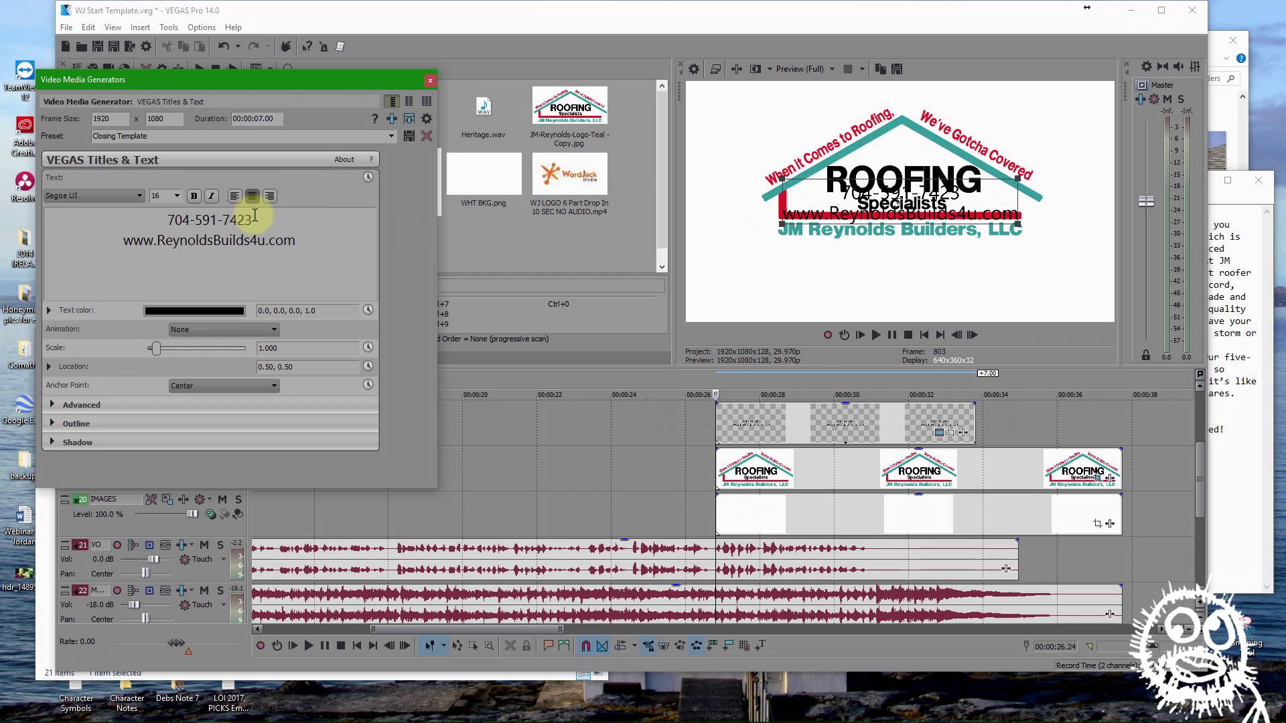
Make the phone number and the ReynoldsBuilds4u part of the website line bold
drag(258, 220, 161, 220)
click(194, 195)
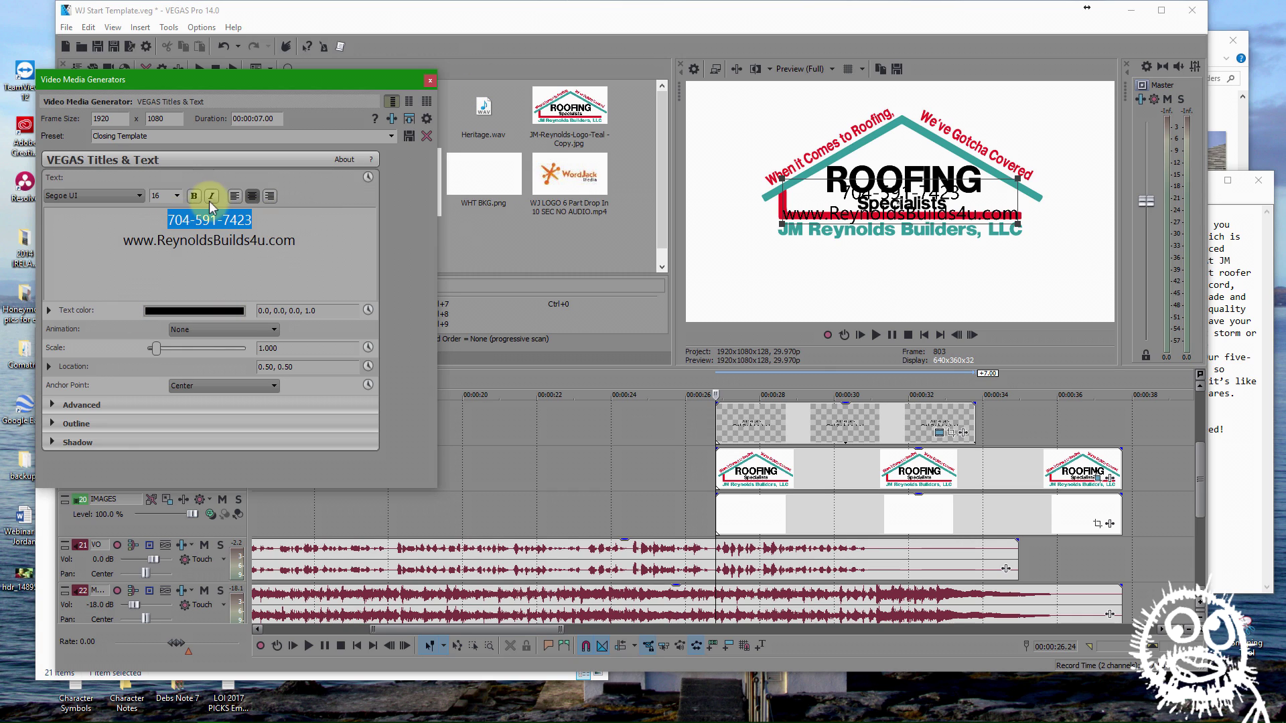
double_click(264, 241)
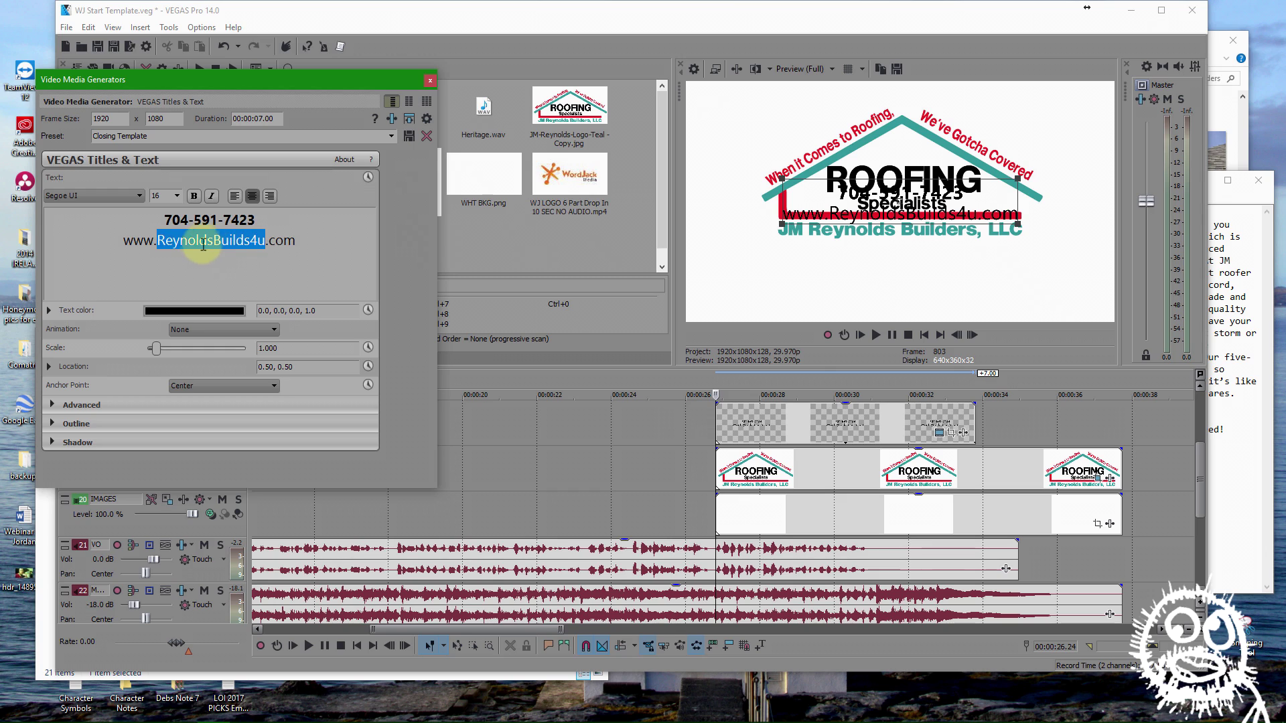
click(193, 196)
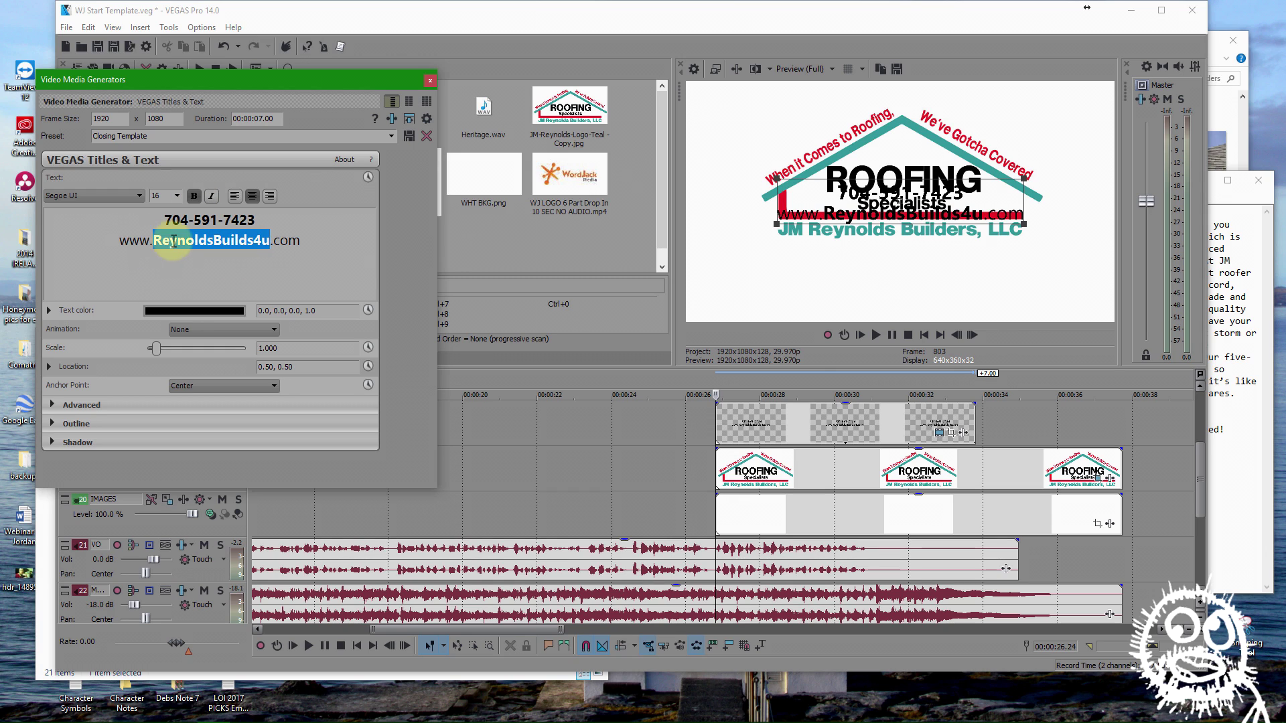
click(326, 241)
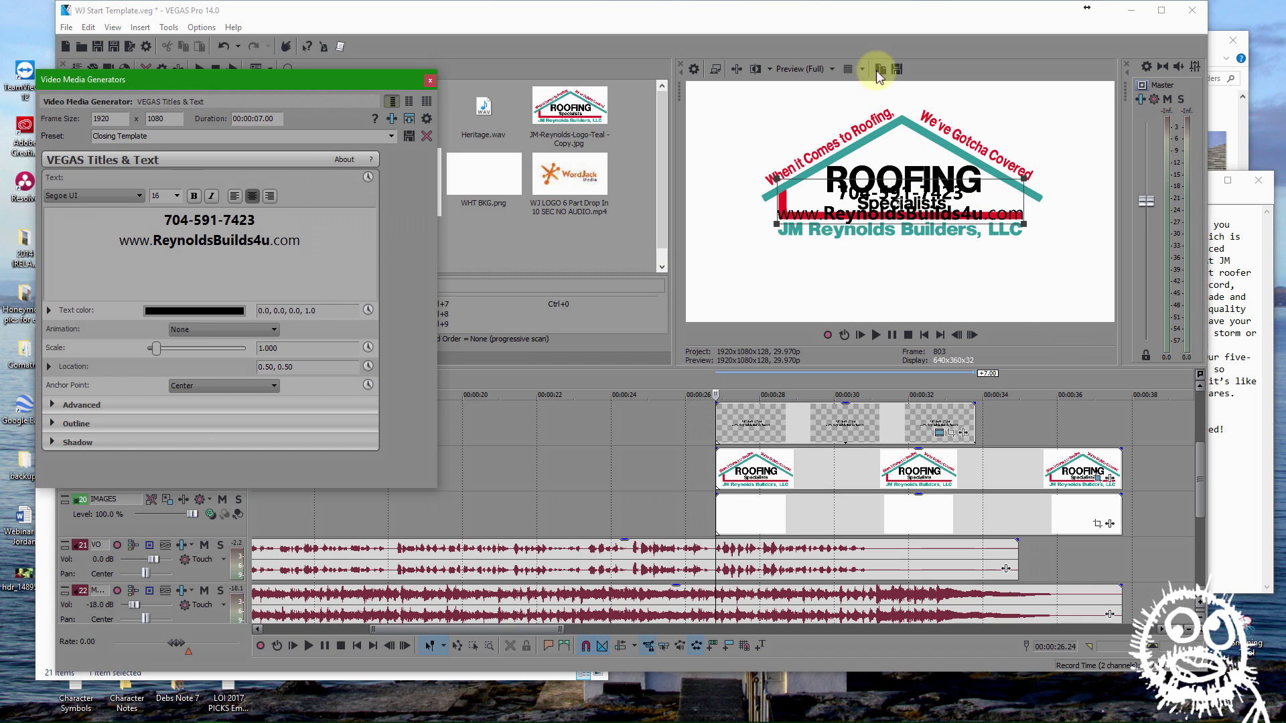
Move the title beneath the logo to location 0.50, 0.20, using the preview grid as a guide and hiding it when finished
click(847, 71)
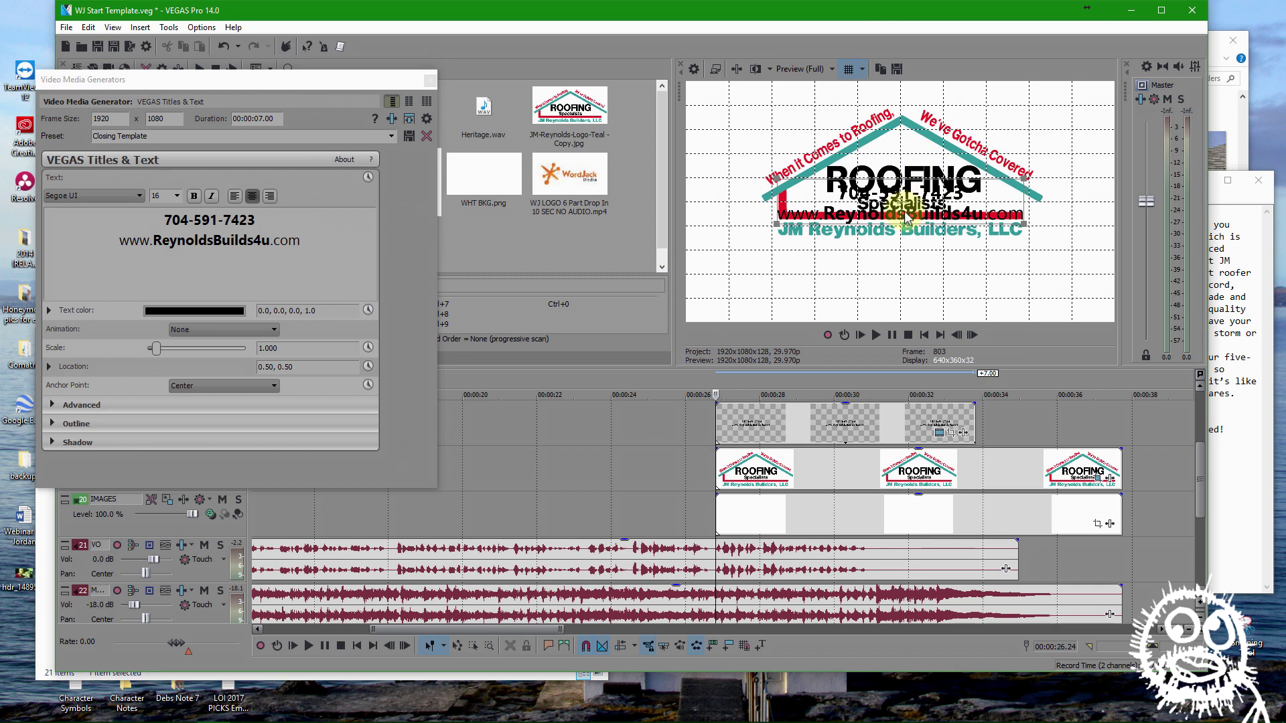
drag(904, 206, 900, 274)
click(848, 69)
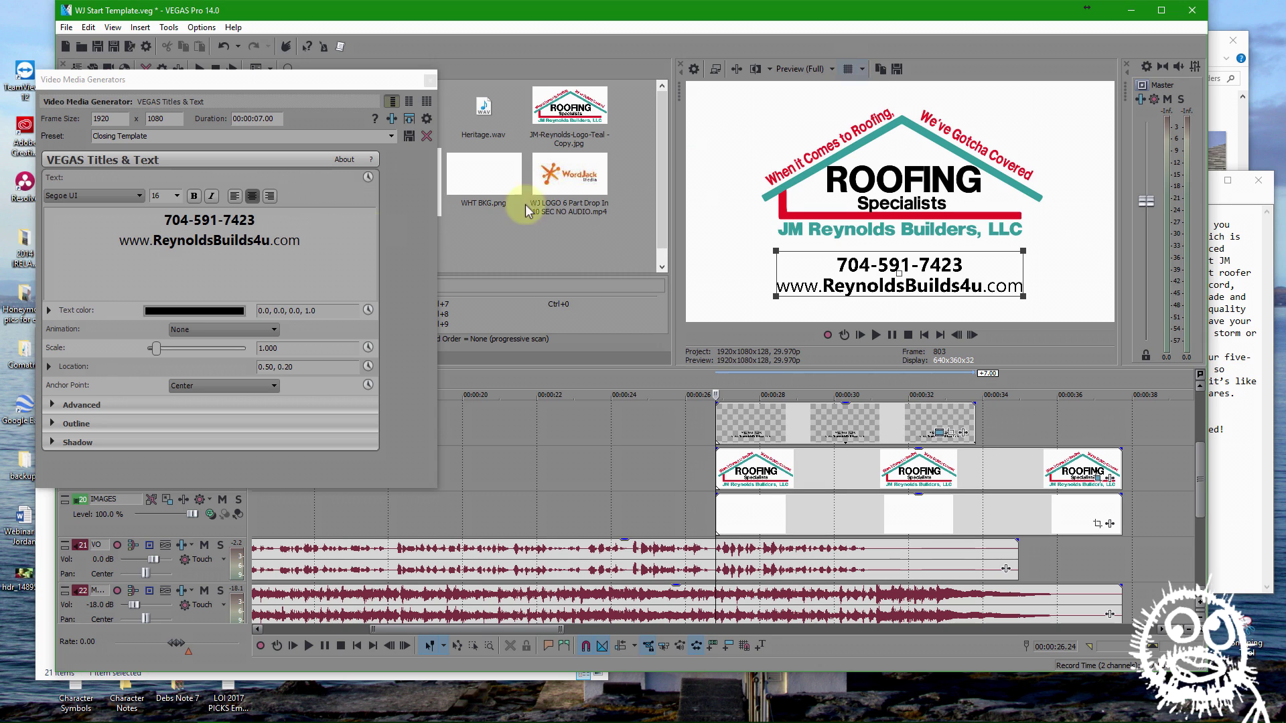
Recolor both contact lines with the teal sampled from the logo's roof, giving 0.18, 0.58, 0.6, and close the title settings
click(306, 246)
drag(305, 245, 165, 216)
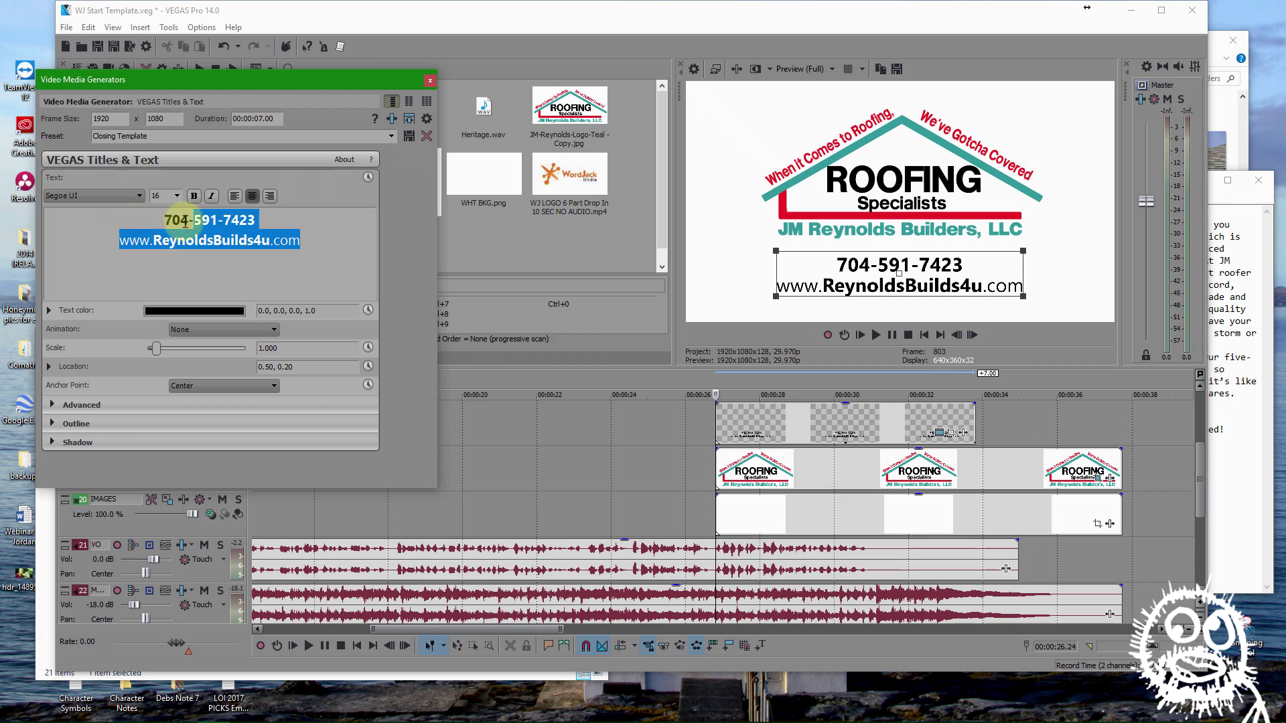
click(197, 311)
click(180, 327)
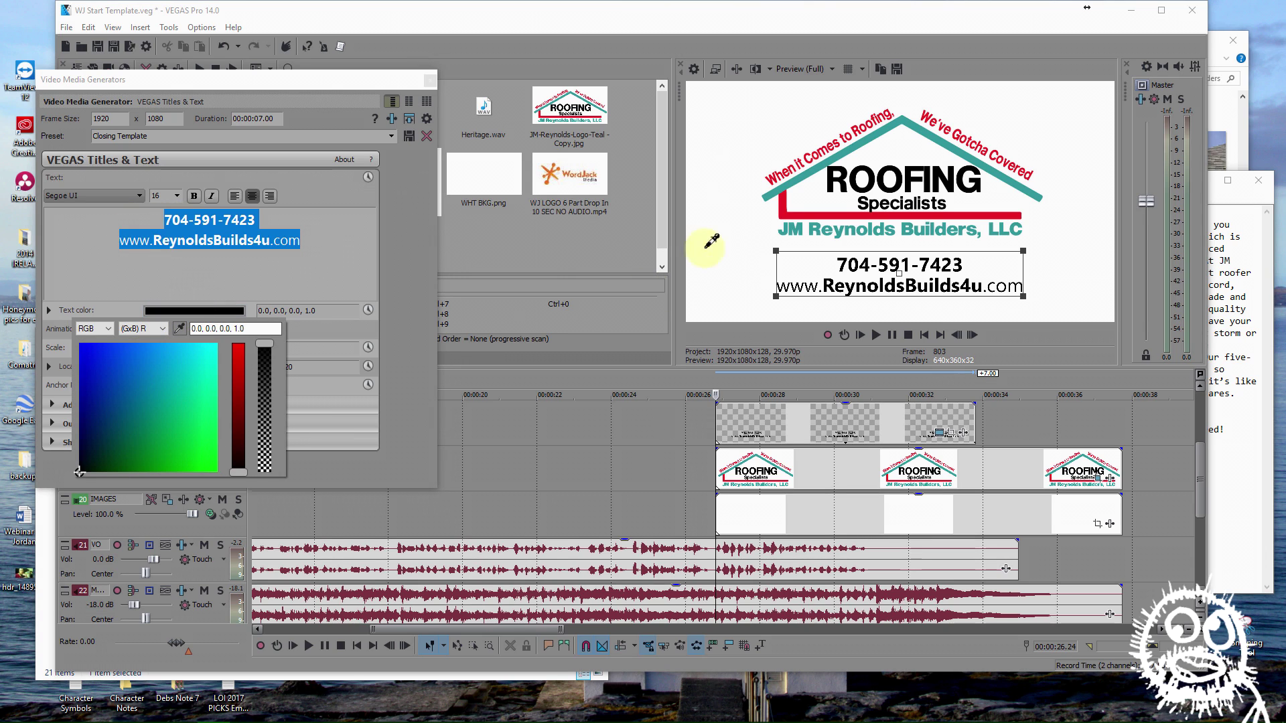
click(856, 141)
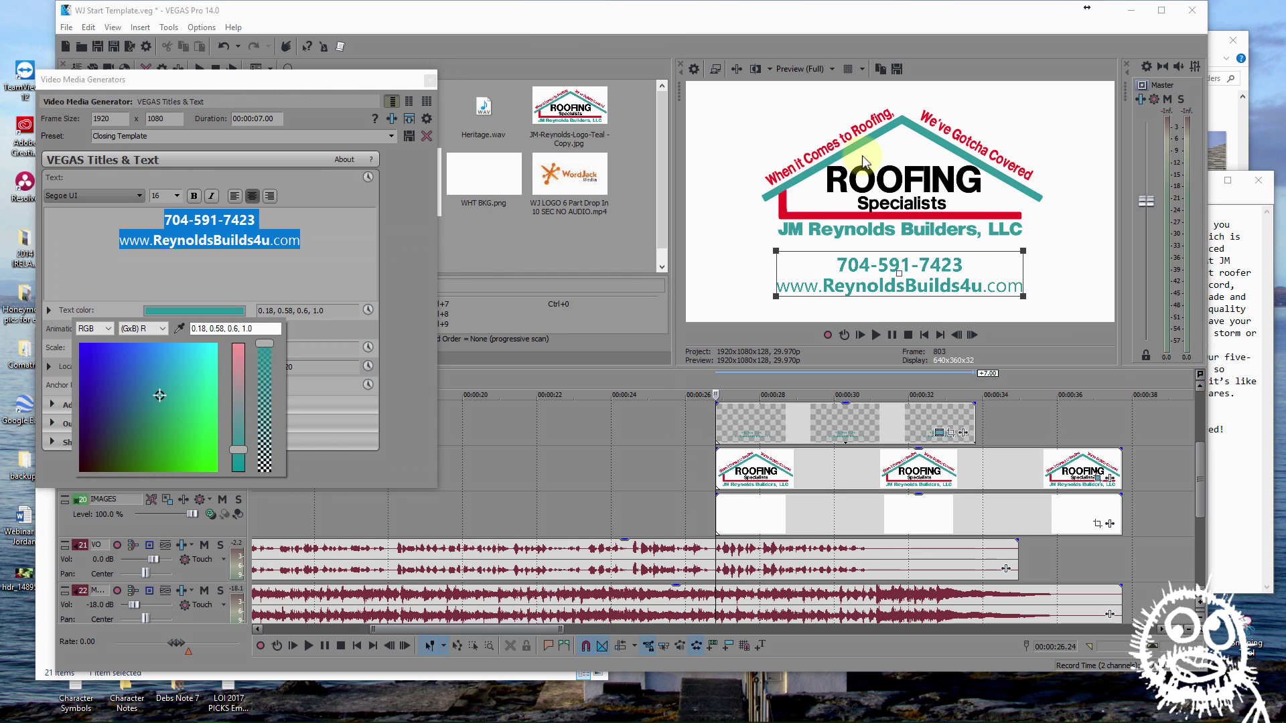
key(Return)
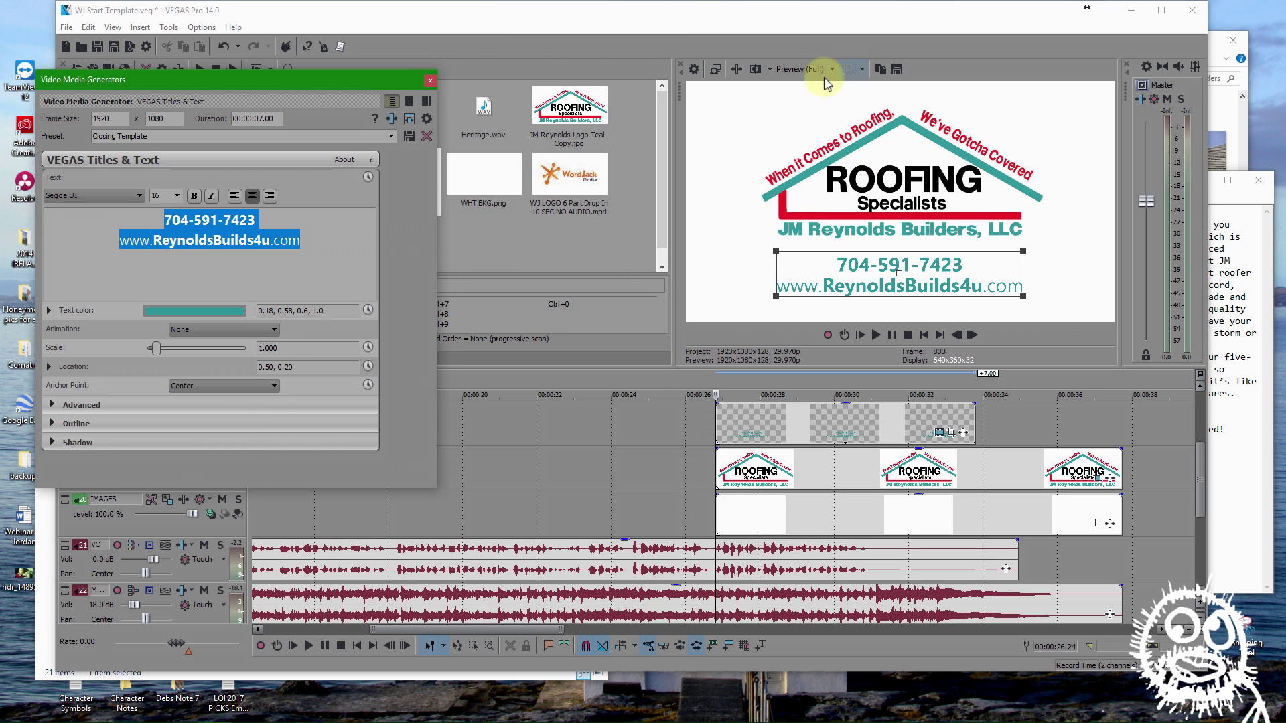
click(430, 81)
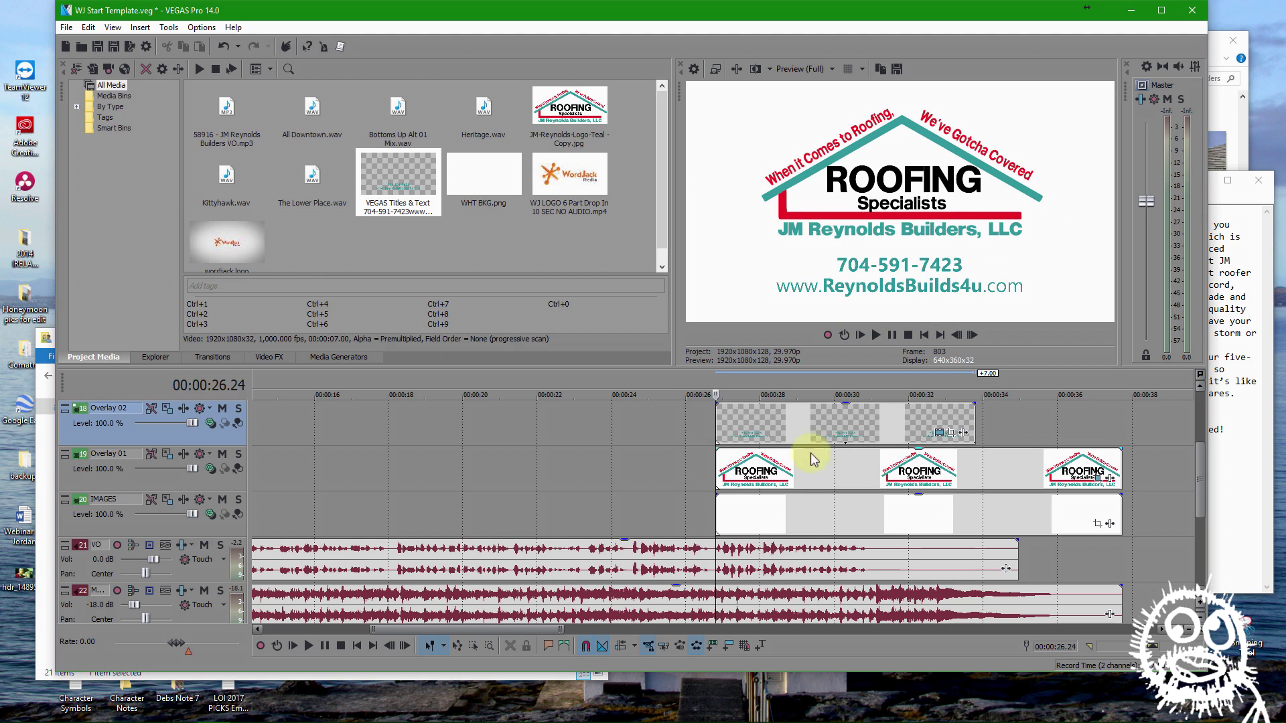
Try both contact lines in the red sampled from the logo, 0.93, 0.11, 0.14, and close the title settings
click(940, 439)
drag(301, 242, 114, 219)
click(240, 310)
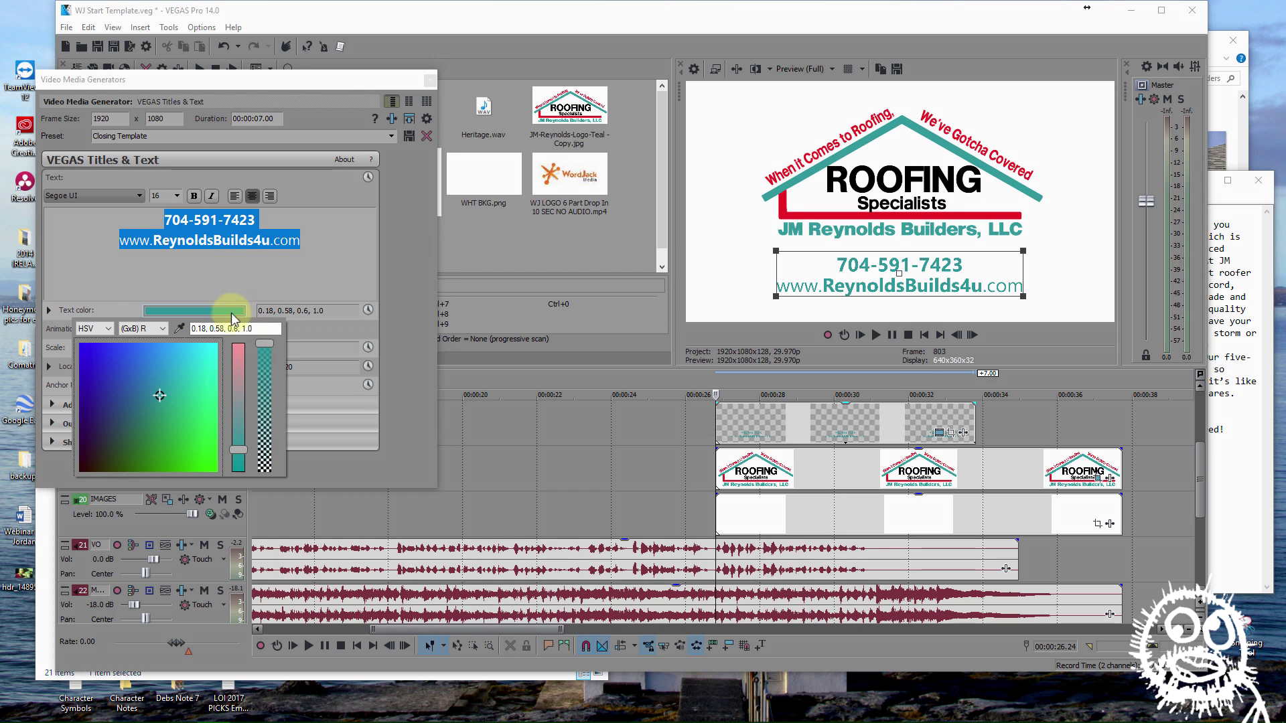
click(178, 328)
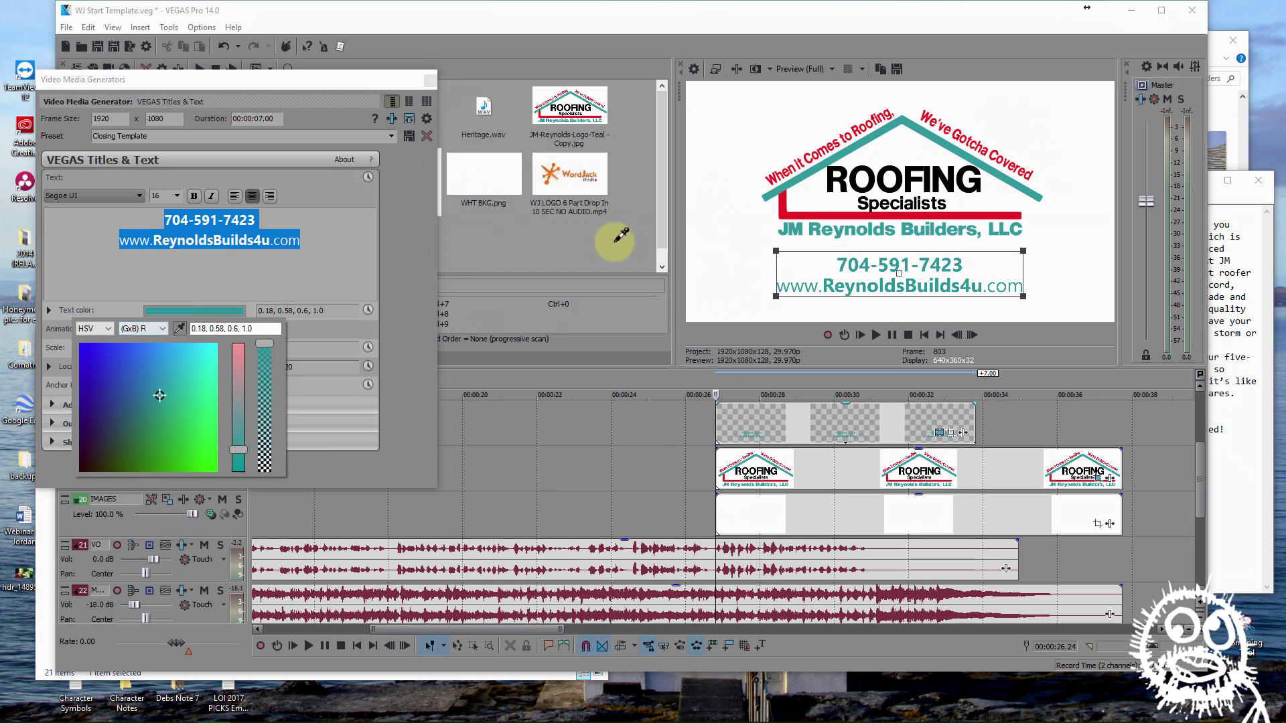
click(785, 206)
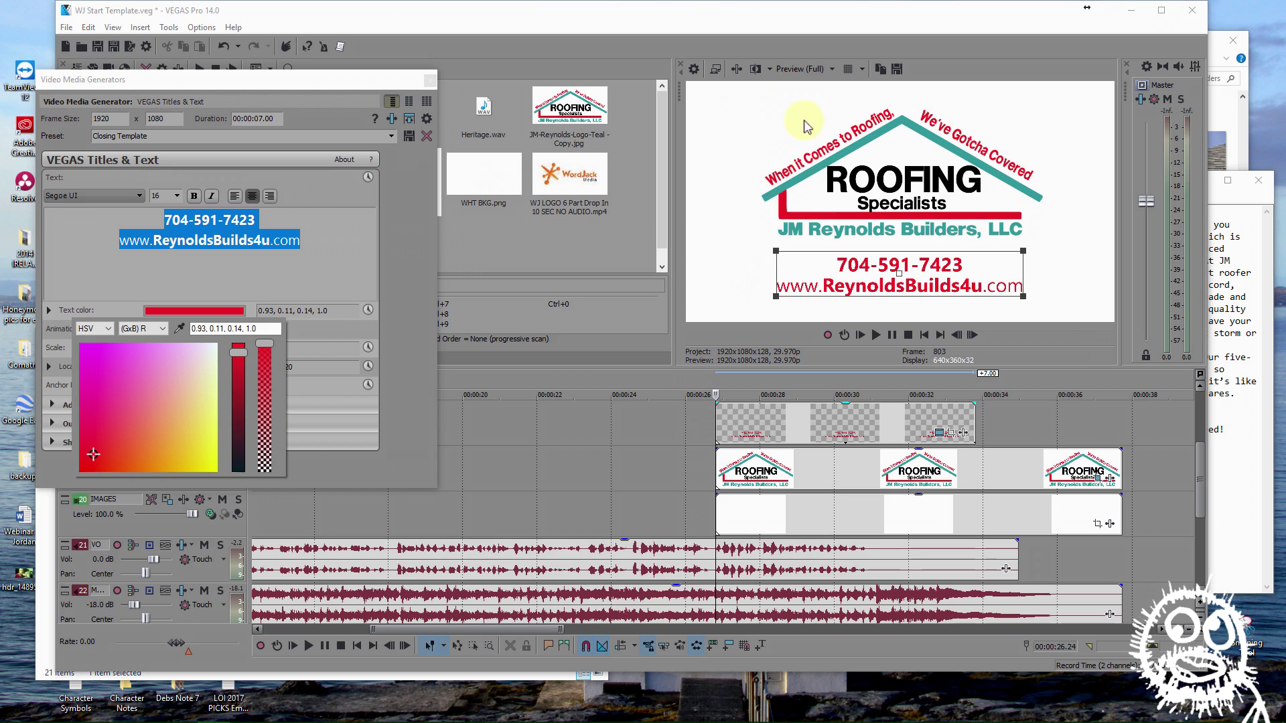
click(428, 82)
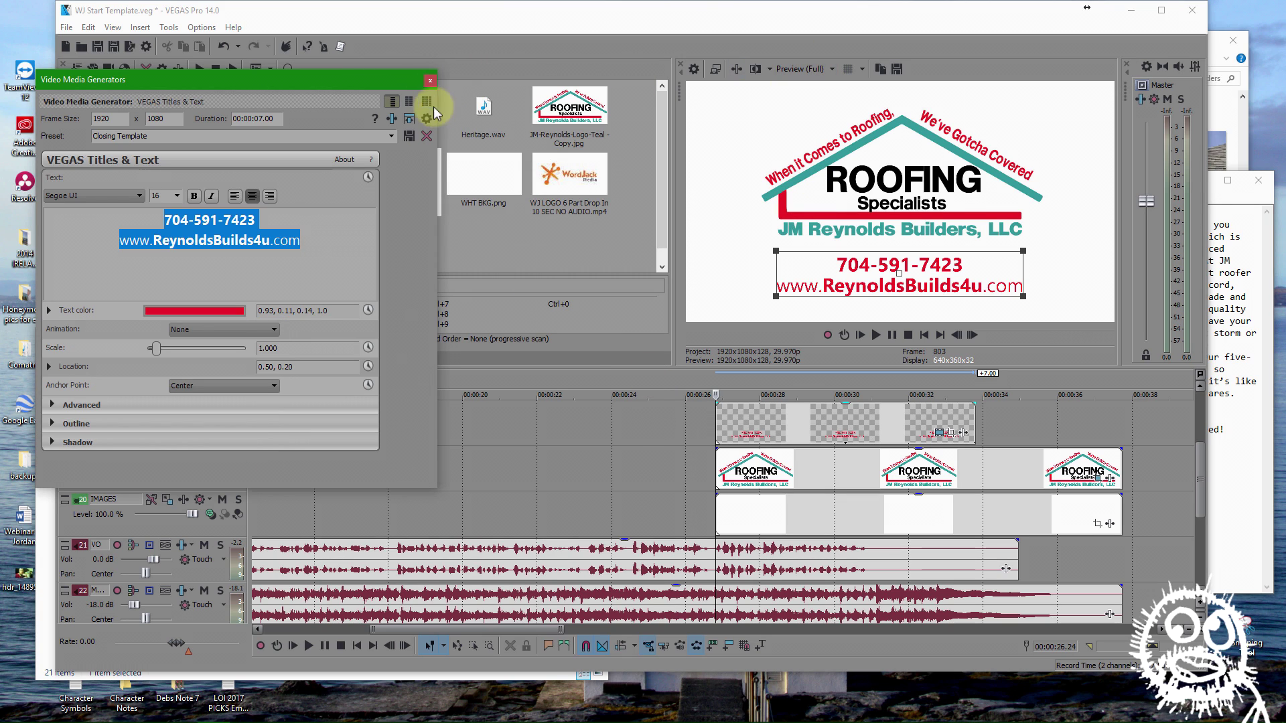
click(429, 81)
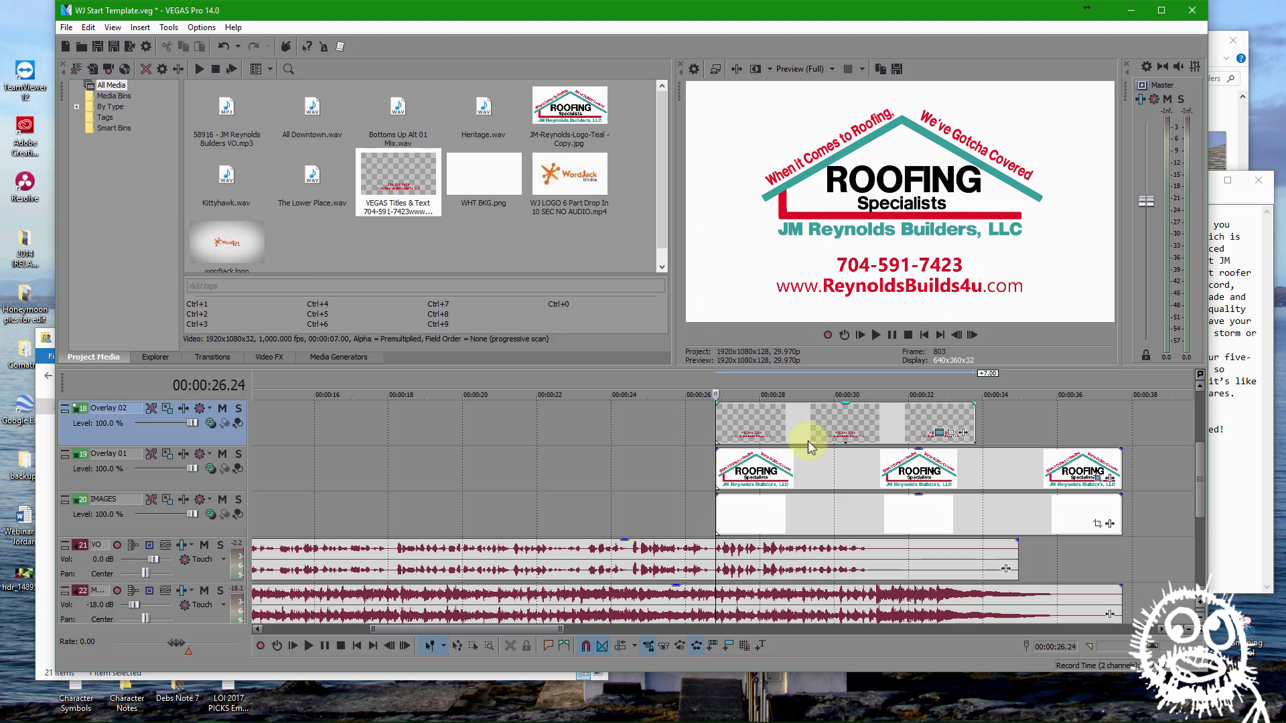
Set both contact lines to the roof's teal, sampled as 0.2, 0.6, 0.61, and close the title settings
click(940, 432)
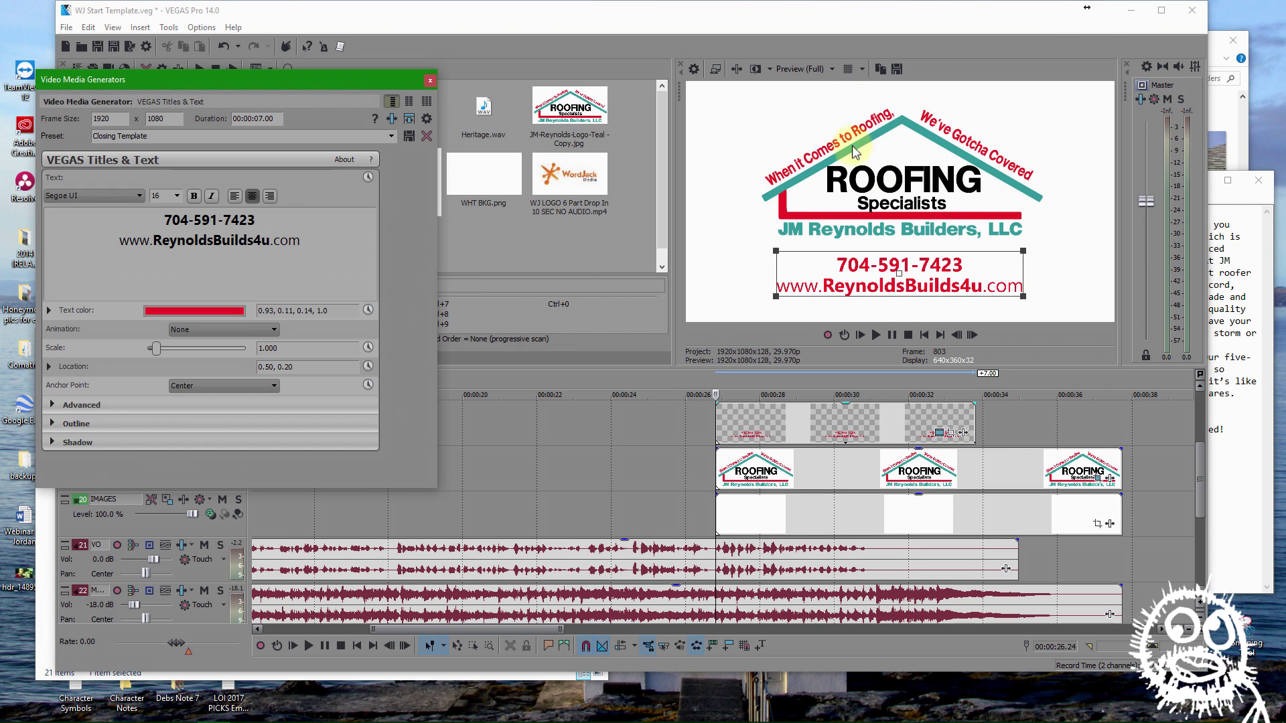
click(170, 221)
key(ctrl+a)
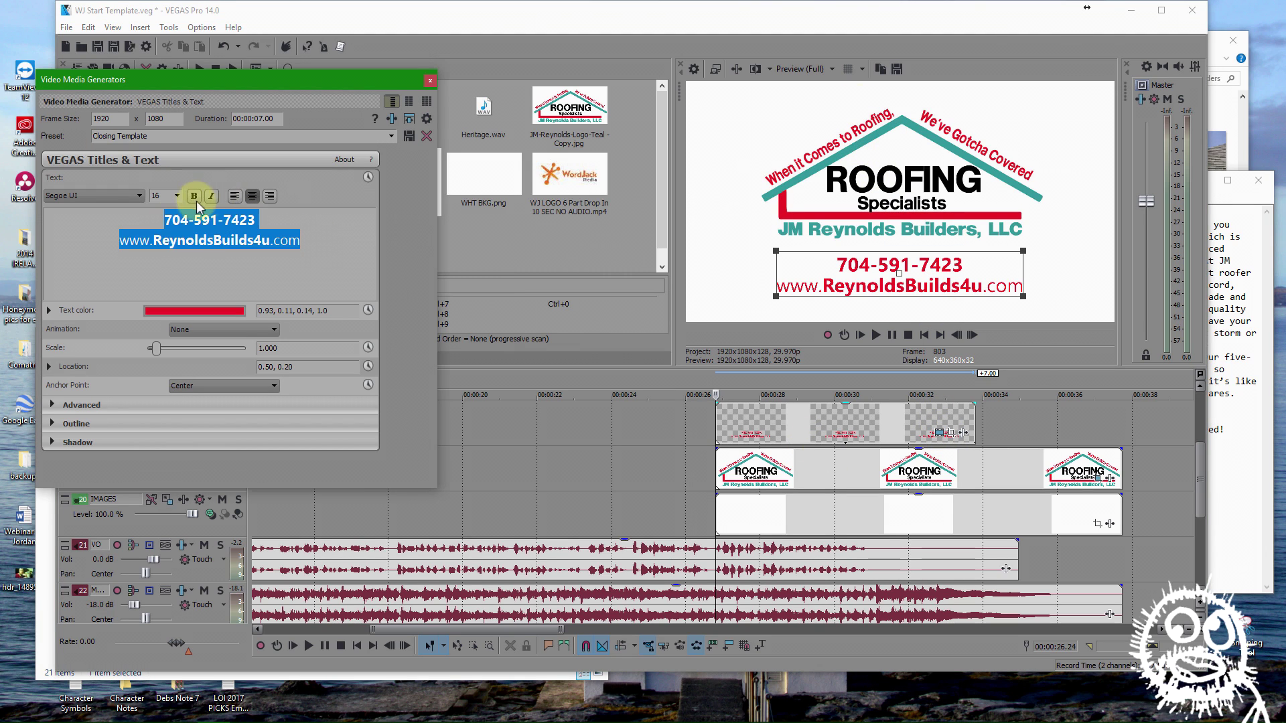
click(200, 311)
click(179, 328)
click(774, 193)
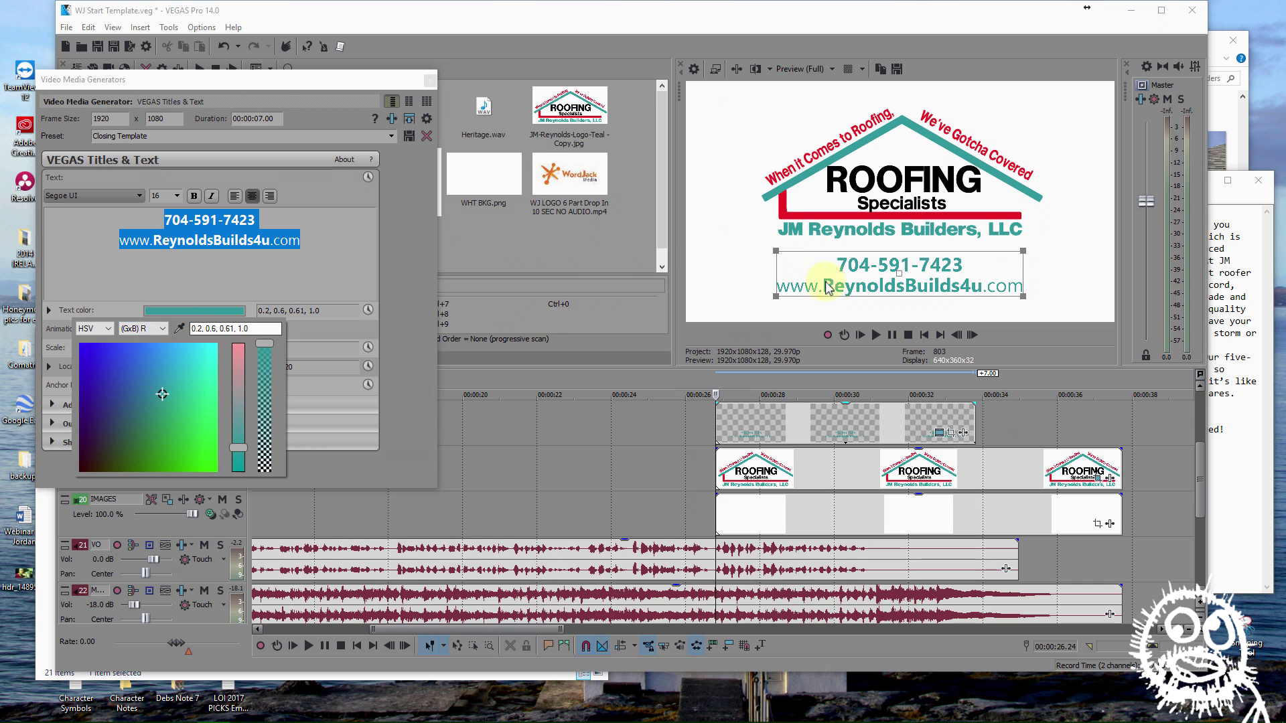
click(428, 85)
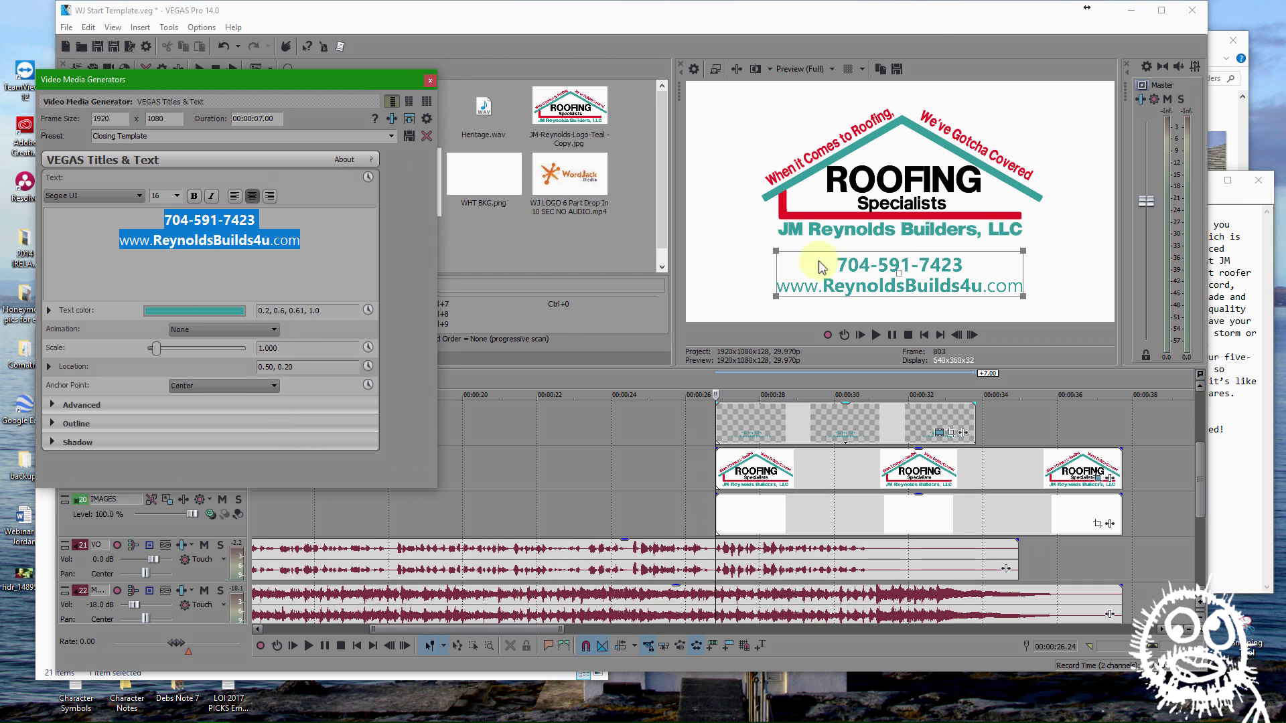
click(430, 81)
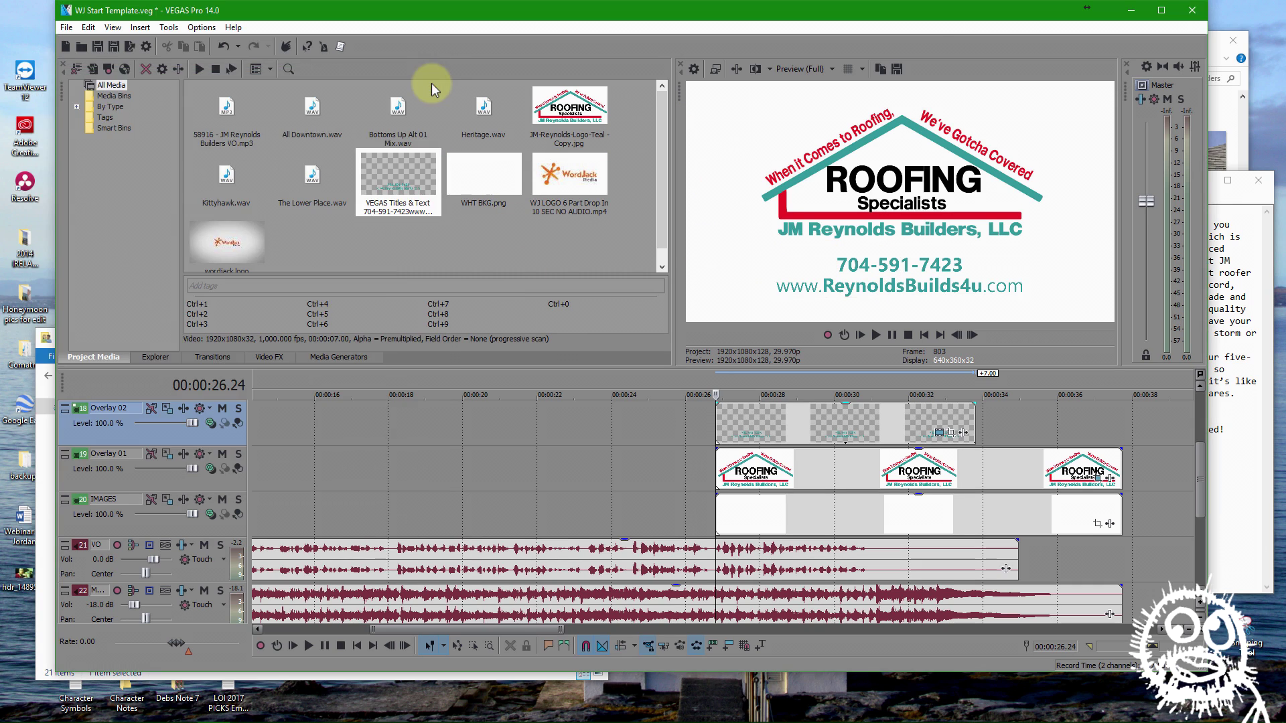
Extend the title event on Overlay 02 to end together with the logo and white background events
drag(975, 418, 1122, 431)
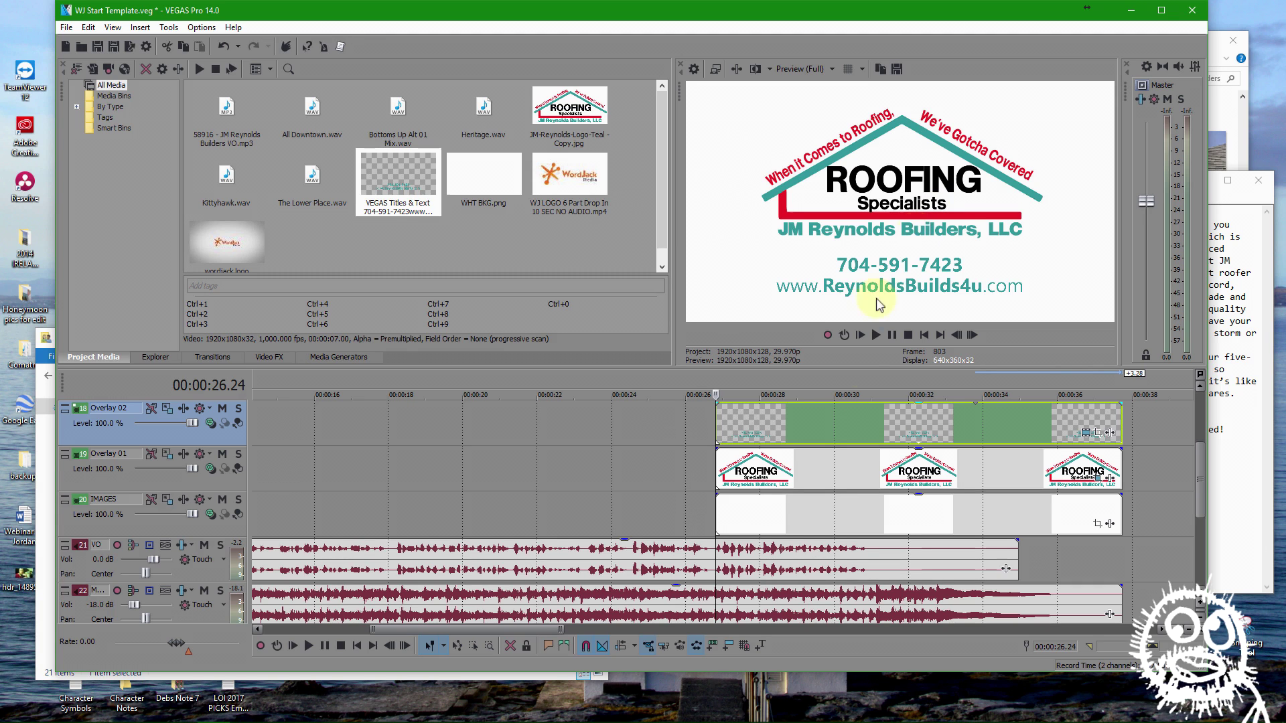
click(680, 434)
scroll(680, 434, down, 5)
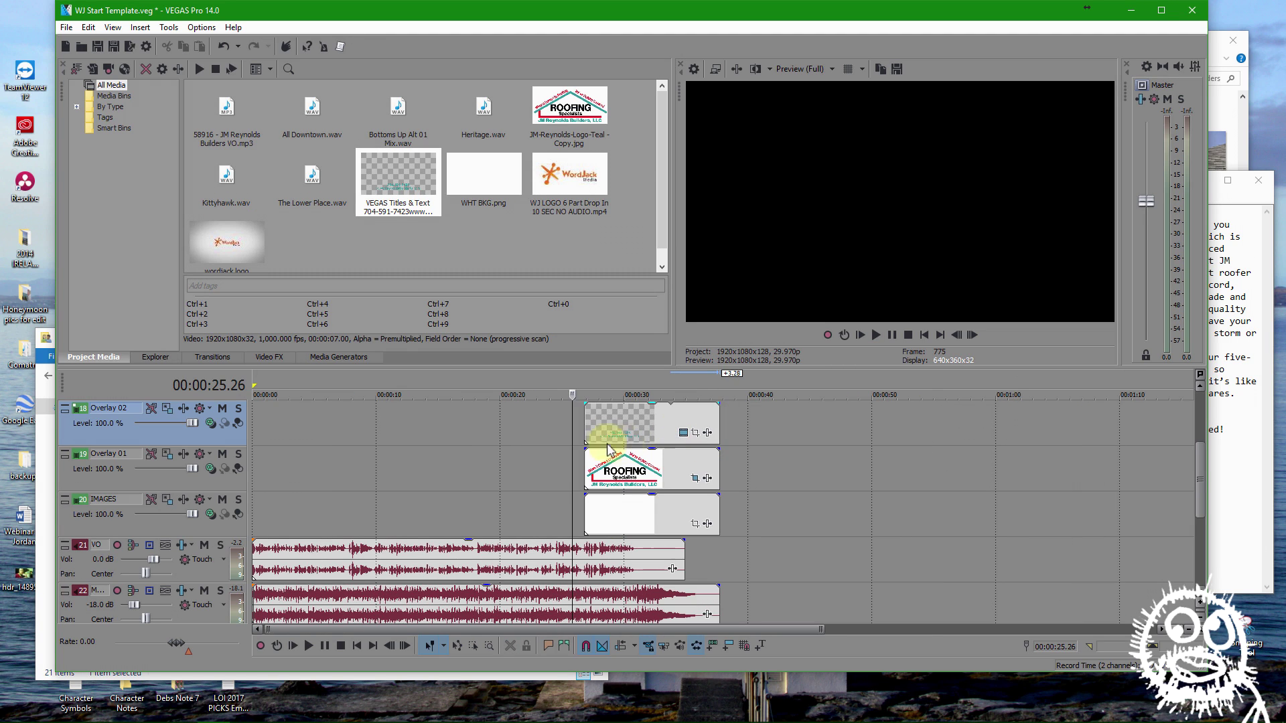
Return to the project start and mark the empty time range from 00:00:00.00 to the start of the closing slide
key(ctrl+Home)
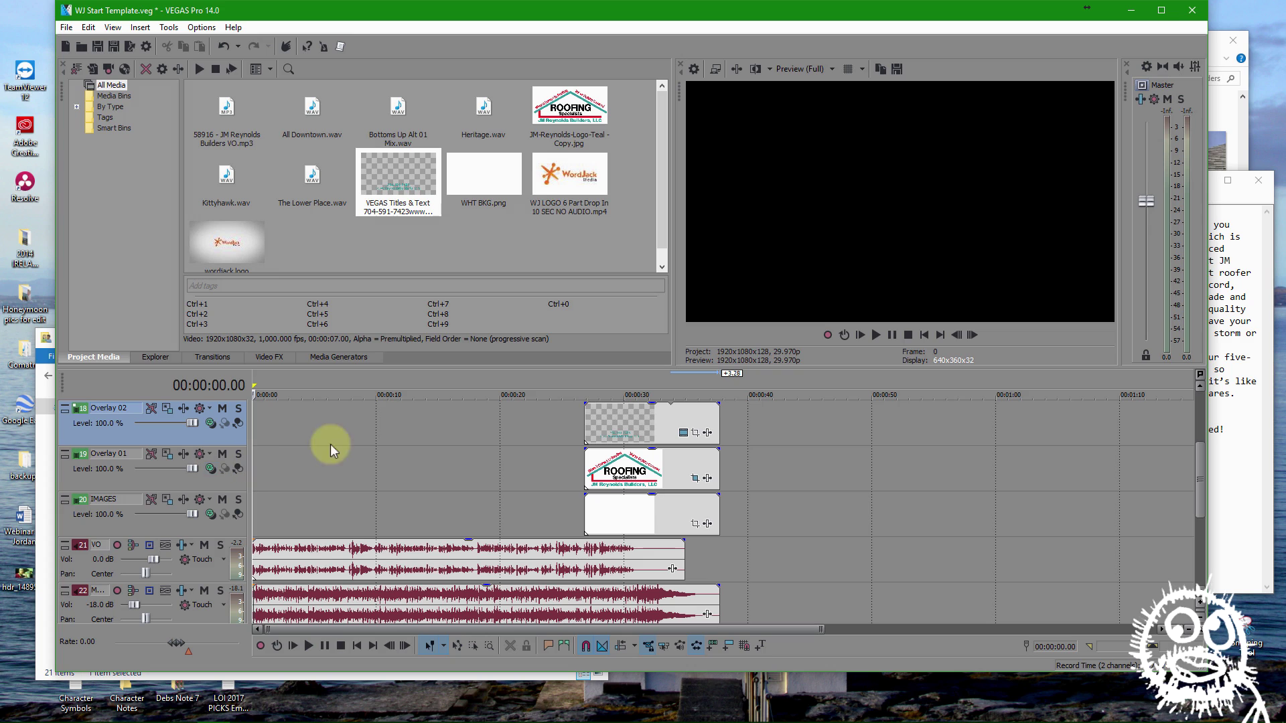
drag(585, 386, 238, 389)
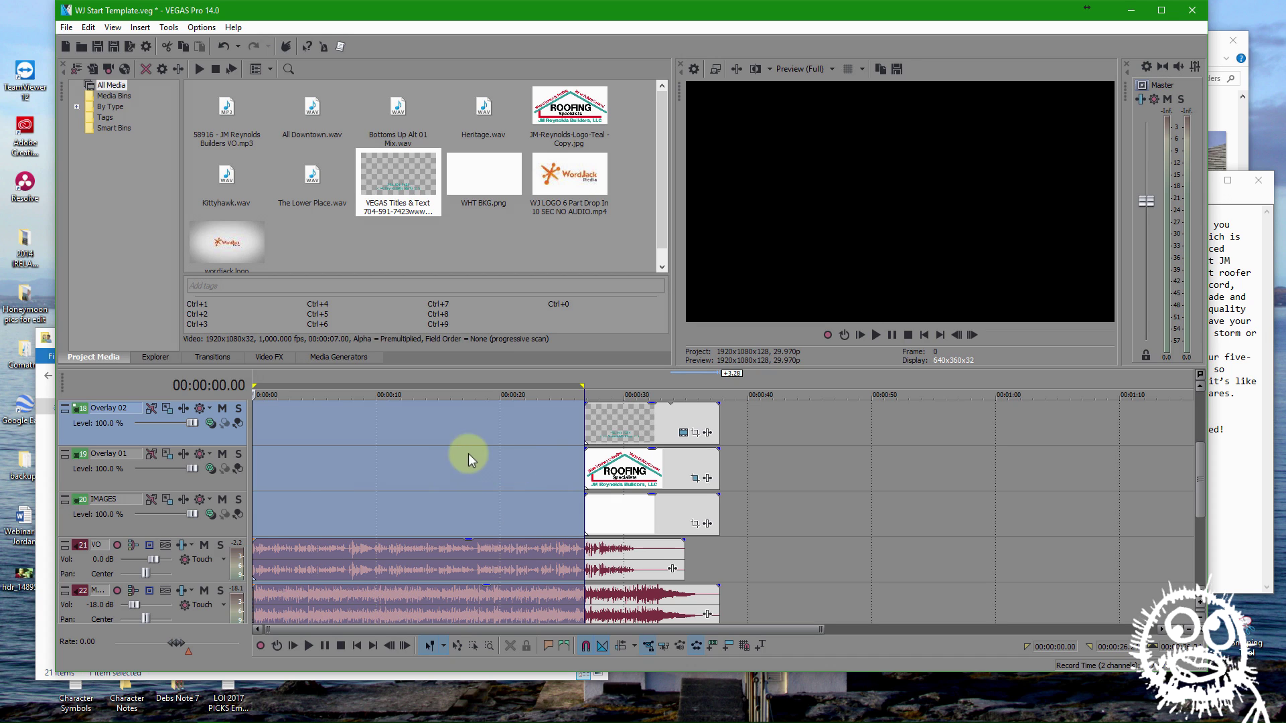
click(253, 424)
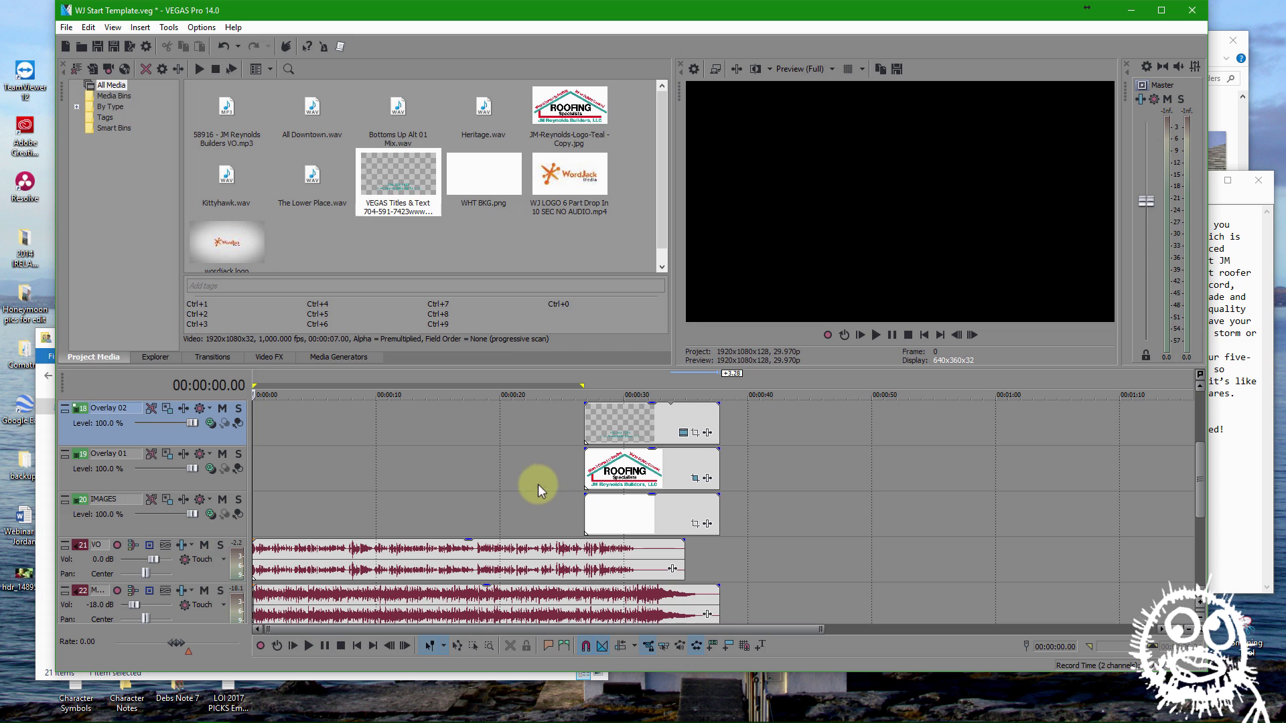
Look through the photos in the project's source folder and listen to the opening of the voiceover to find a matching image
click(1244, 142)
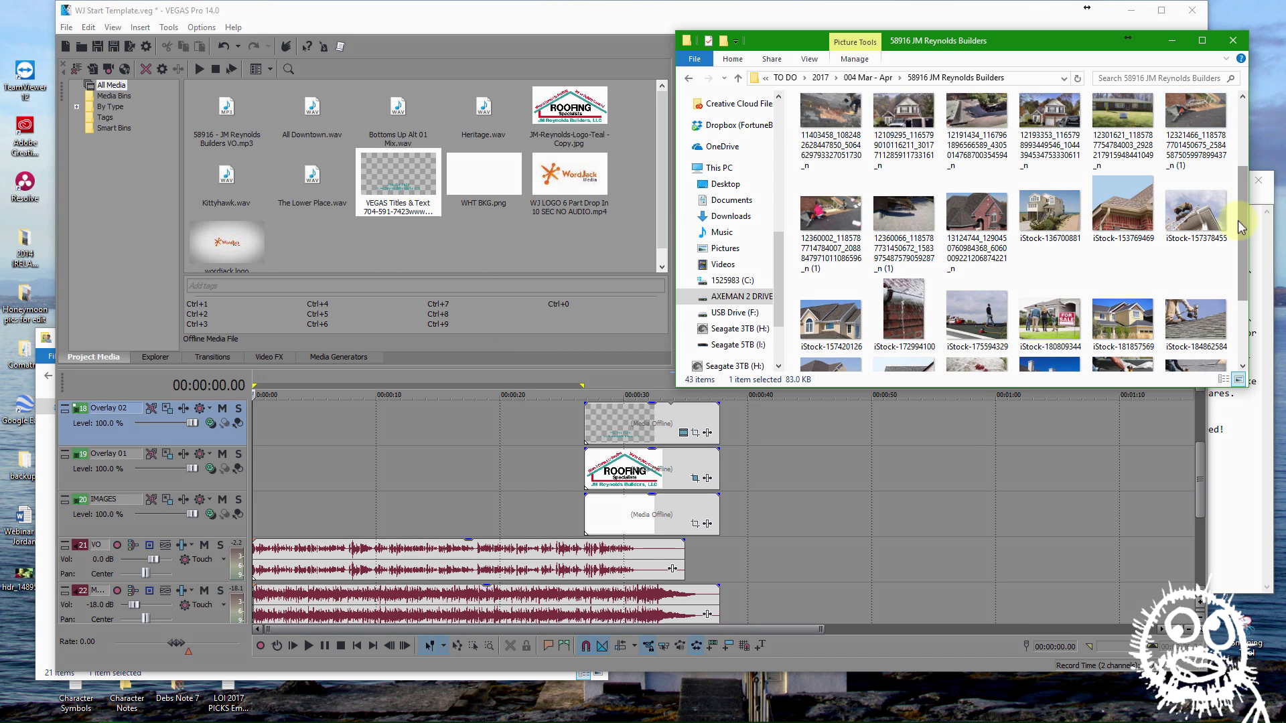
drag(1243, 219, 1239, 302)
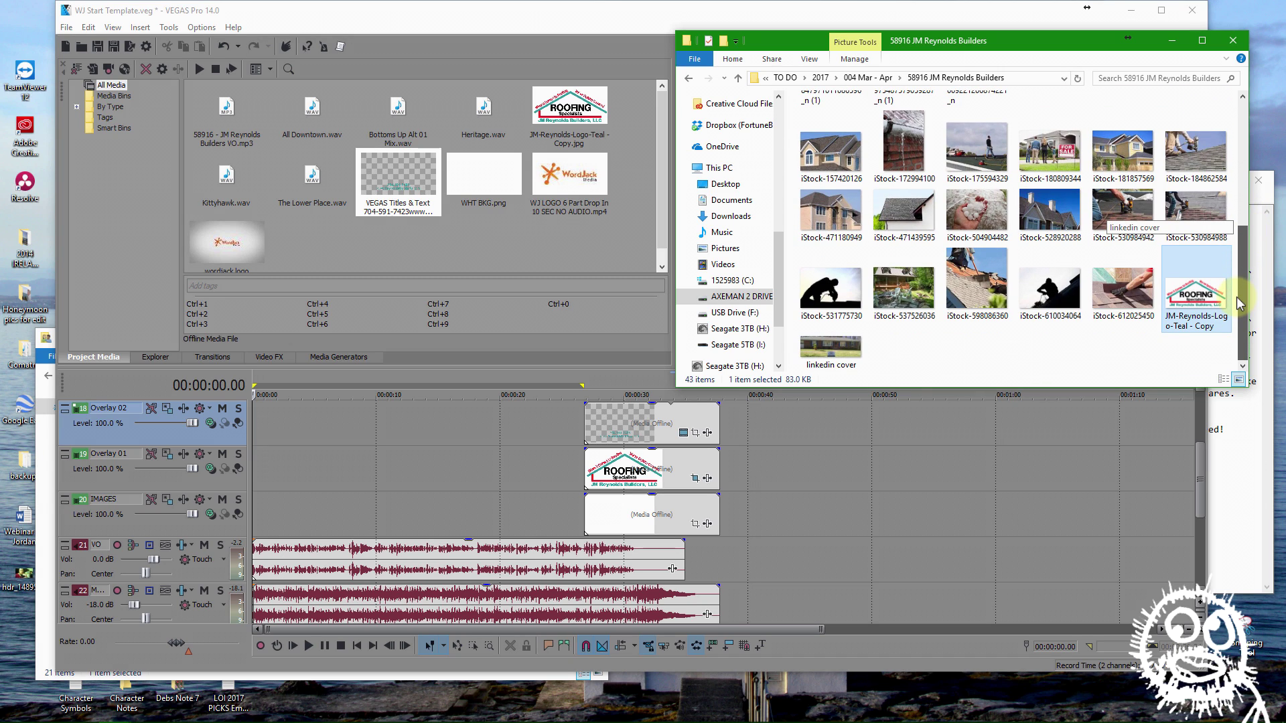
scroll(1230, 284, up, 6)
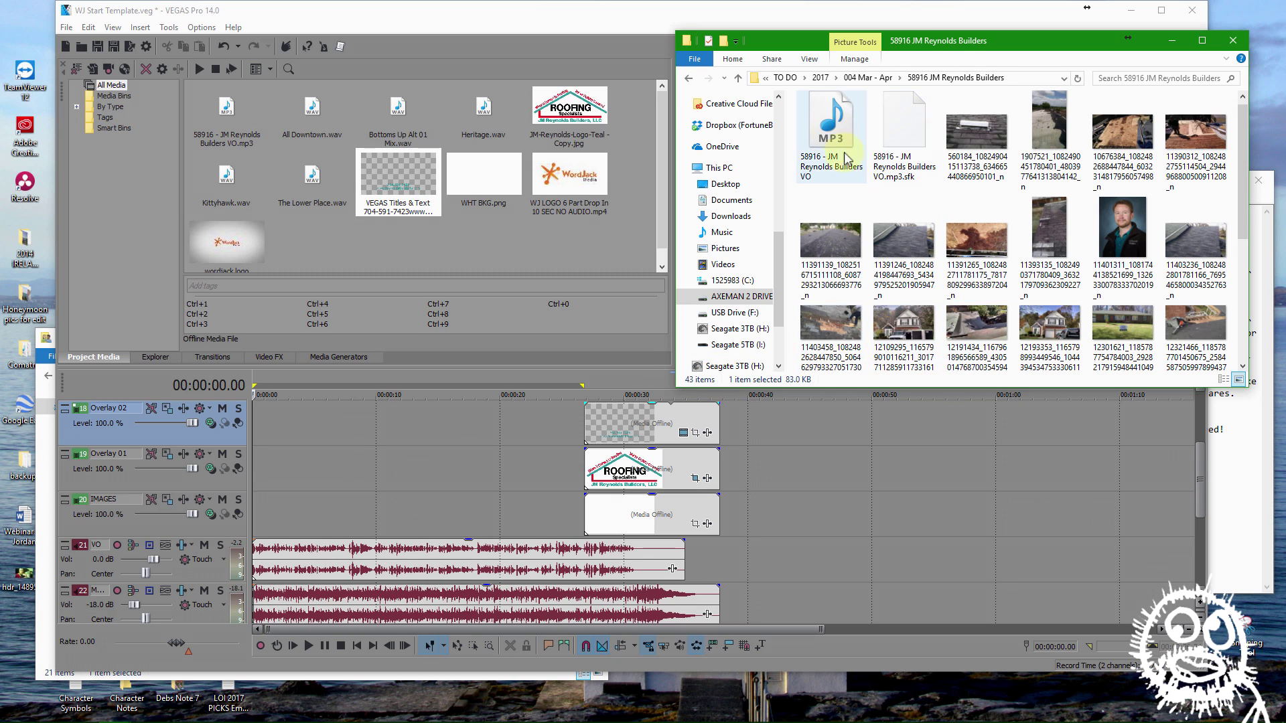
drag(1244, 172, 1244, 320)
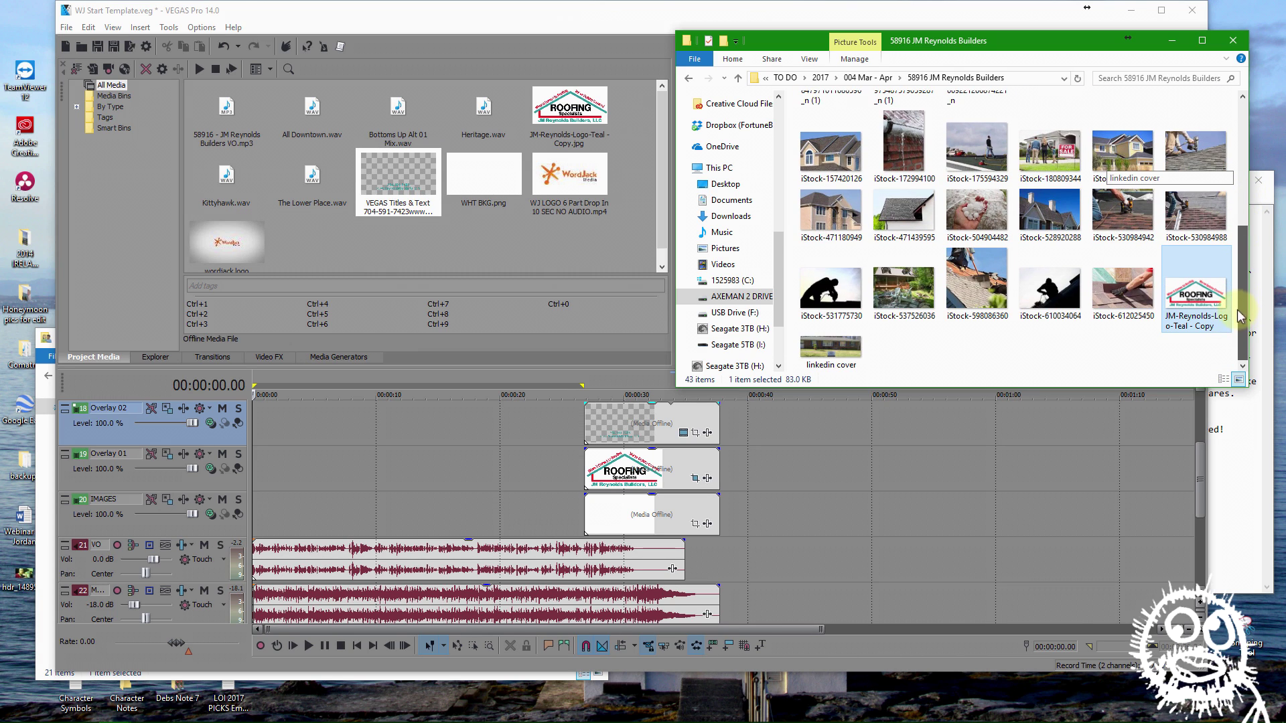
drag(1245, 335, 1254, 201)
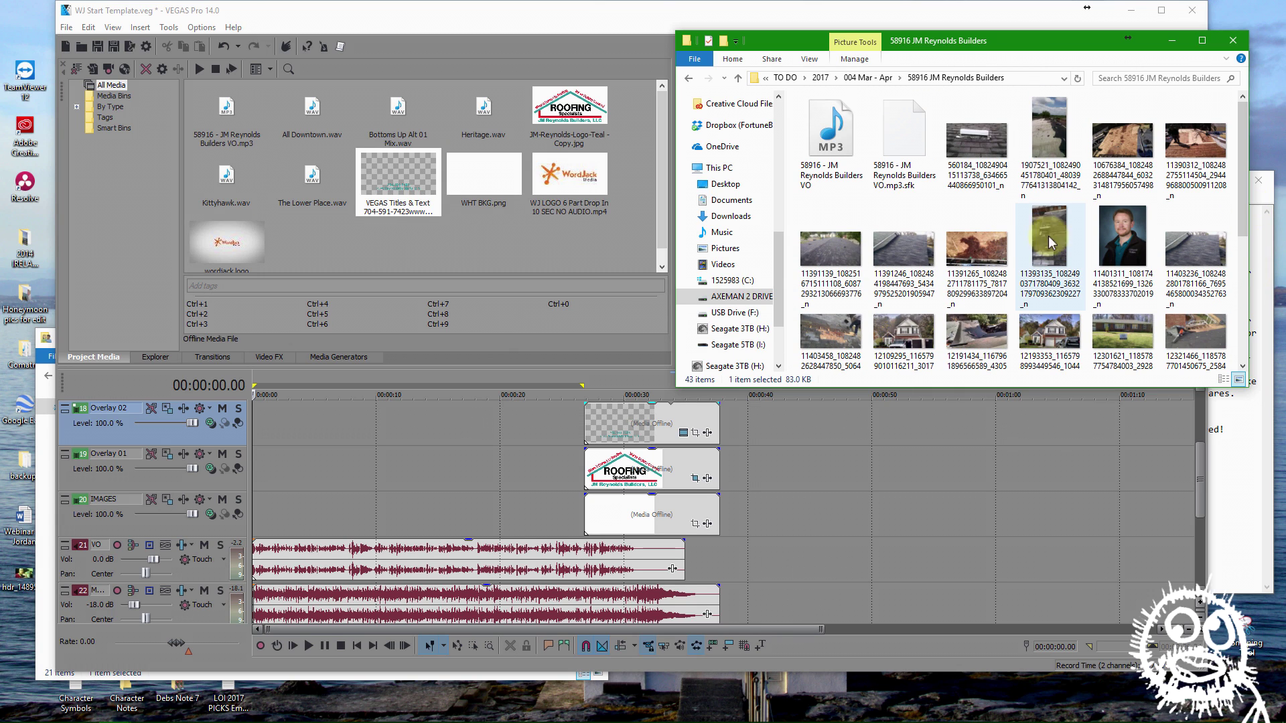
click(258, 506)
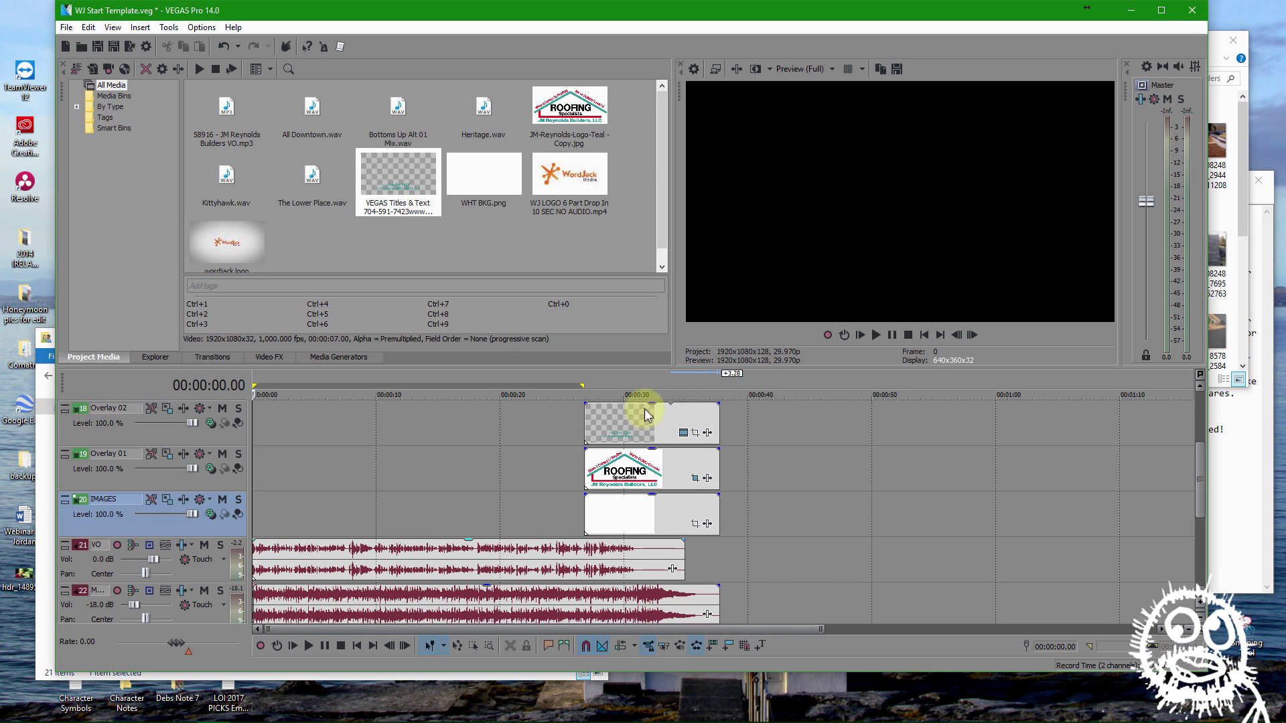
key(space)
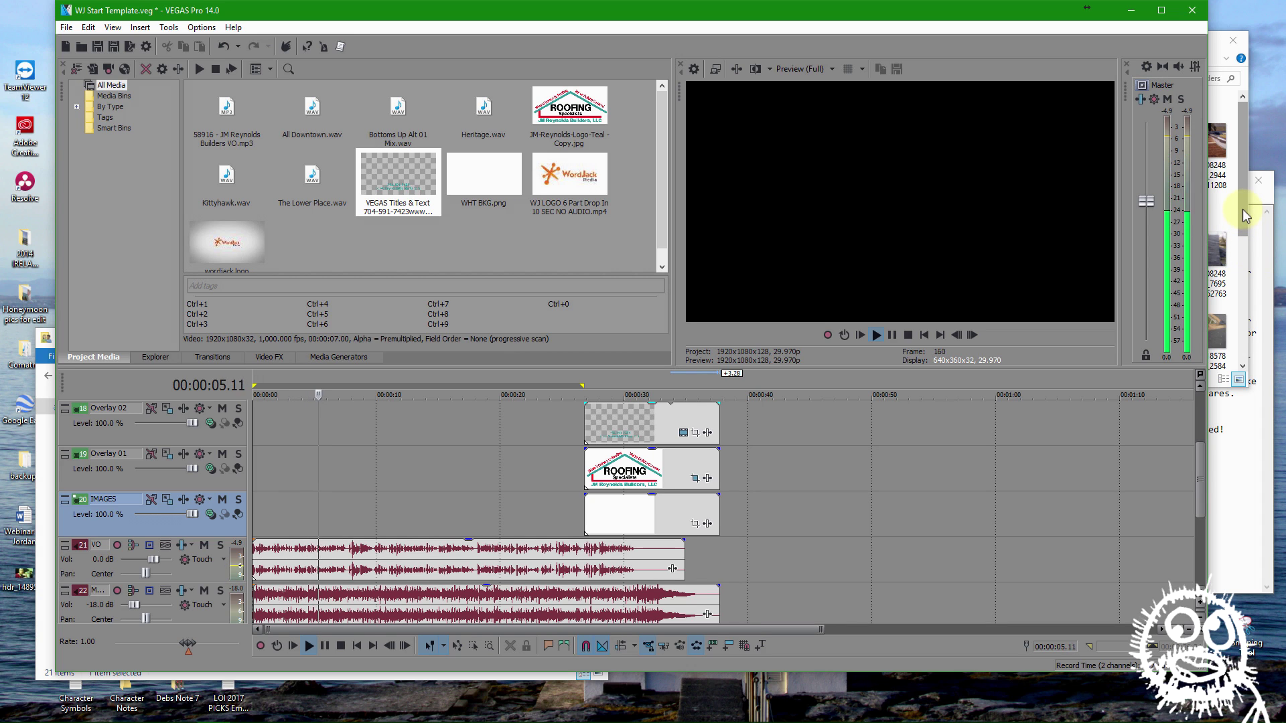
key(space)
click(1243, 208)
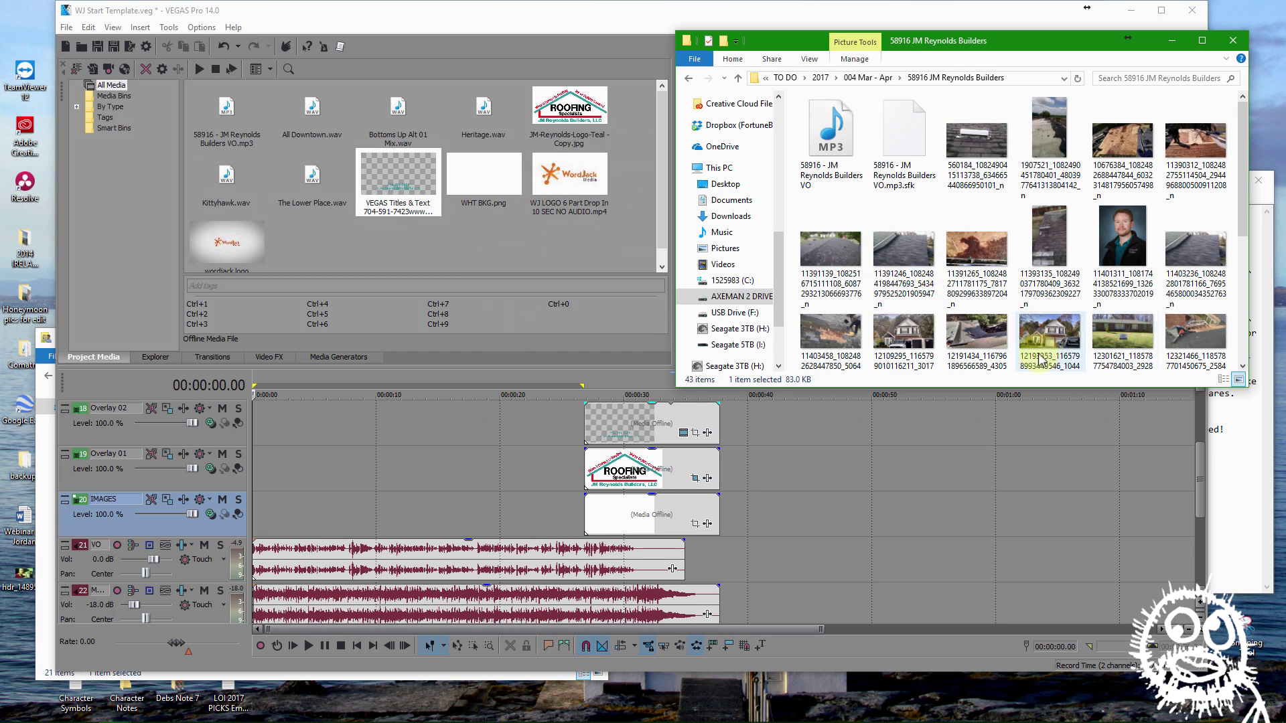
click(904, 335)
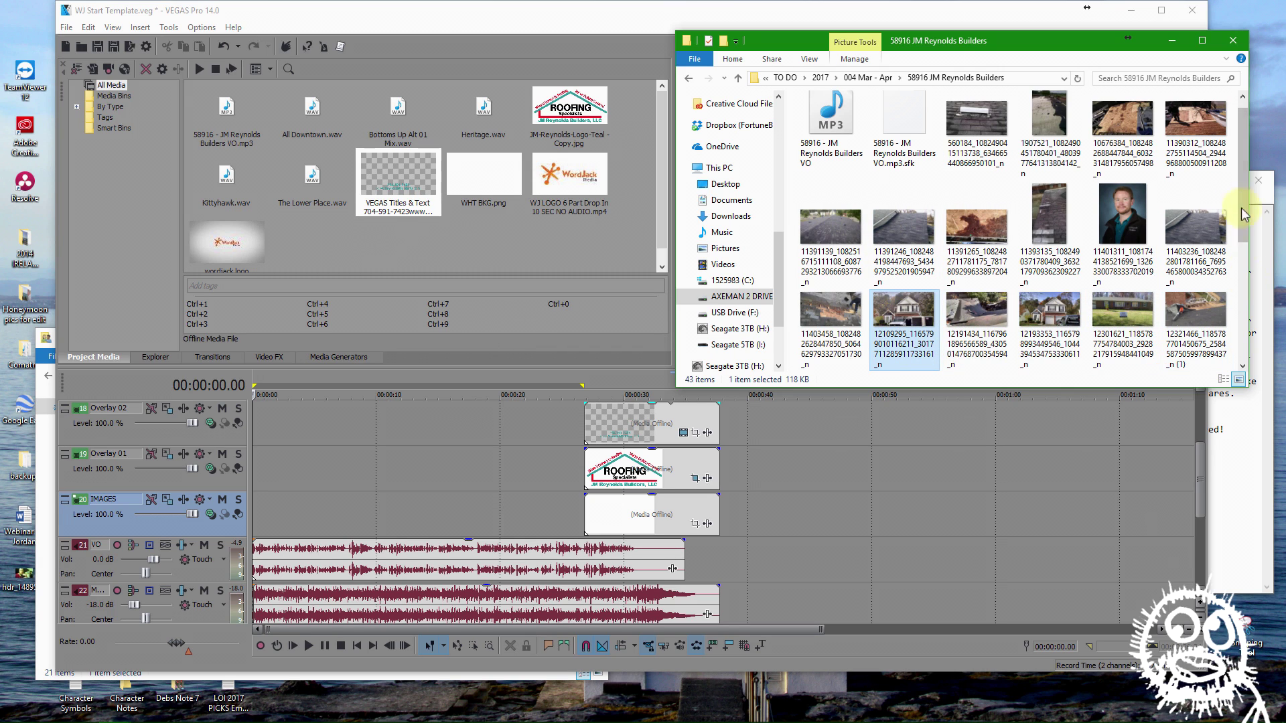
drag(1243, 214, 1243, 265)
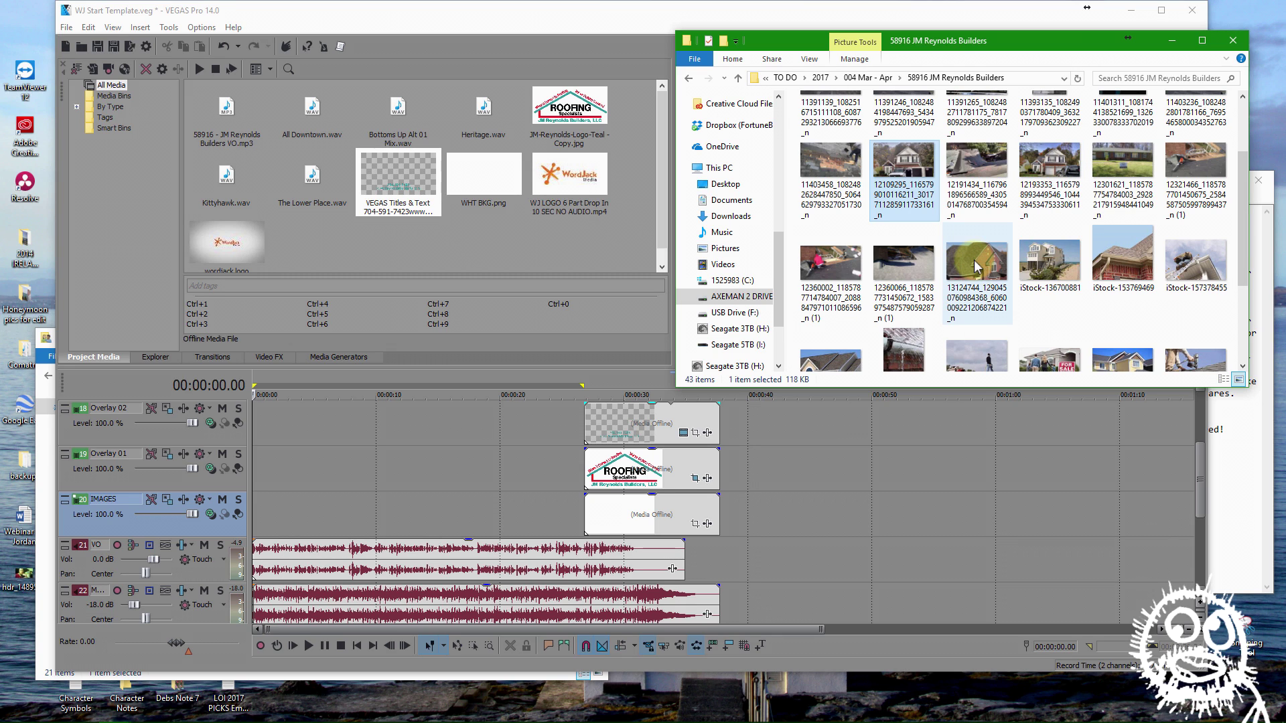
drag(975, 267, 407, 507)
drag(260, 516, 417, 528)
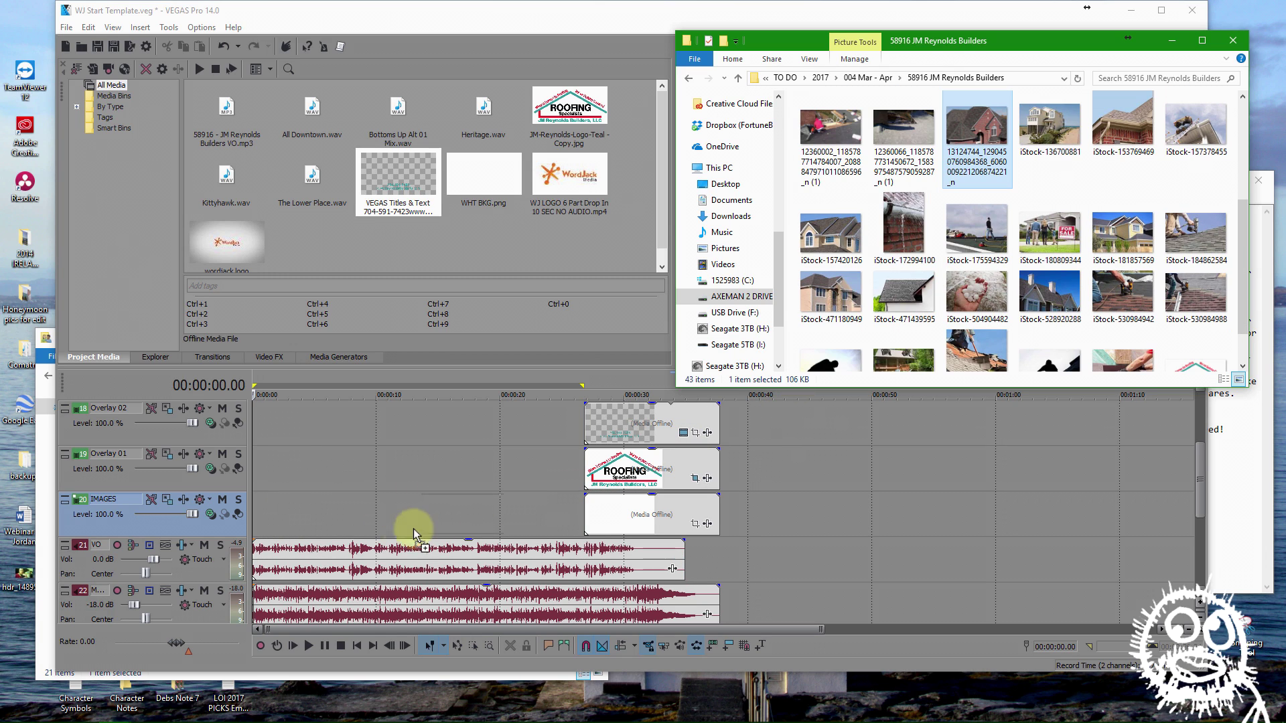
mouse_move(256, 517)
mouse_down()
mouse_move(292, 512)
mouse_move(257, 509)
mouse_move(283, 517)
mouse_move(273, 524)
mouse_move(279, 508)
mouse_up()
drag(450, 499, 978, 140)
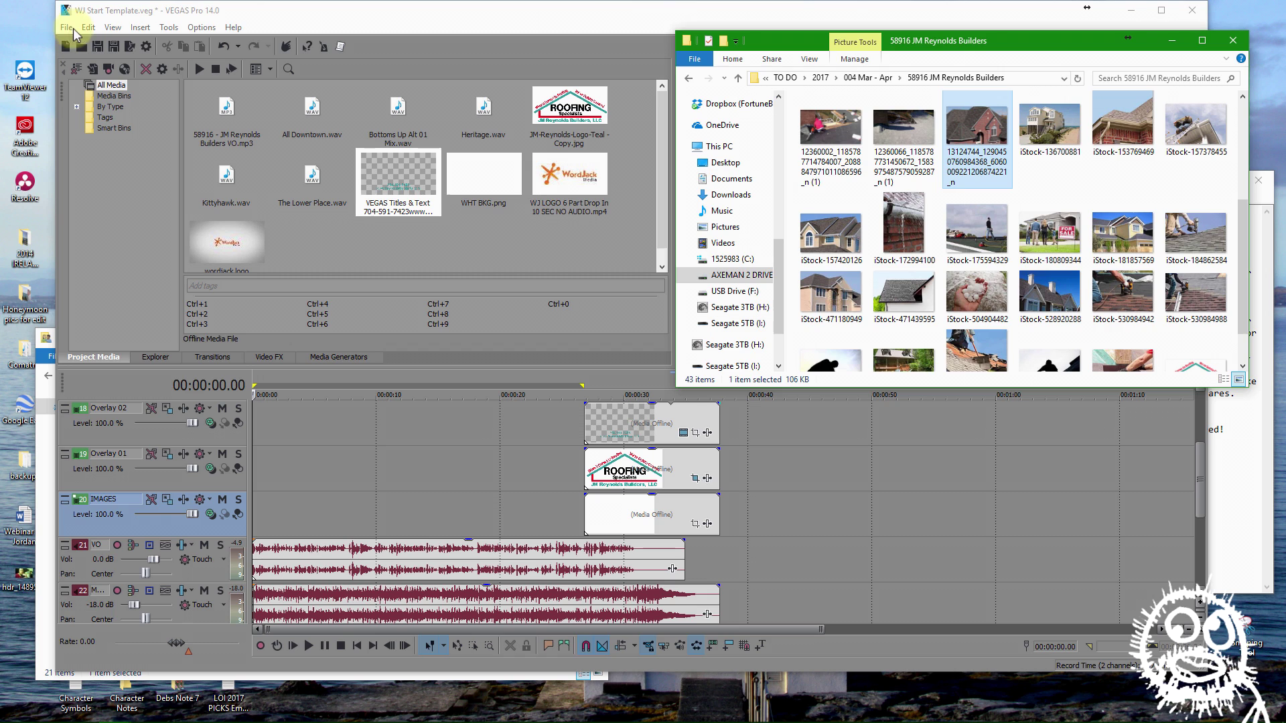
Set the default length of new still images to 2 seconds in the editing preferences
click(163, 14)
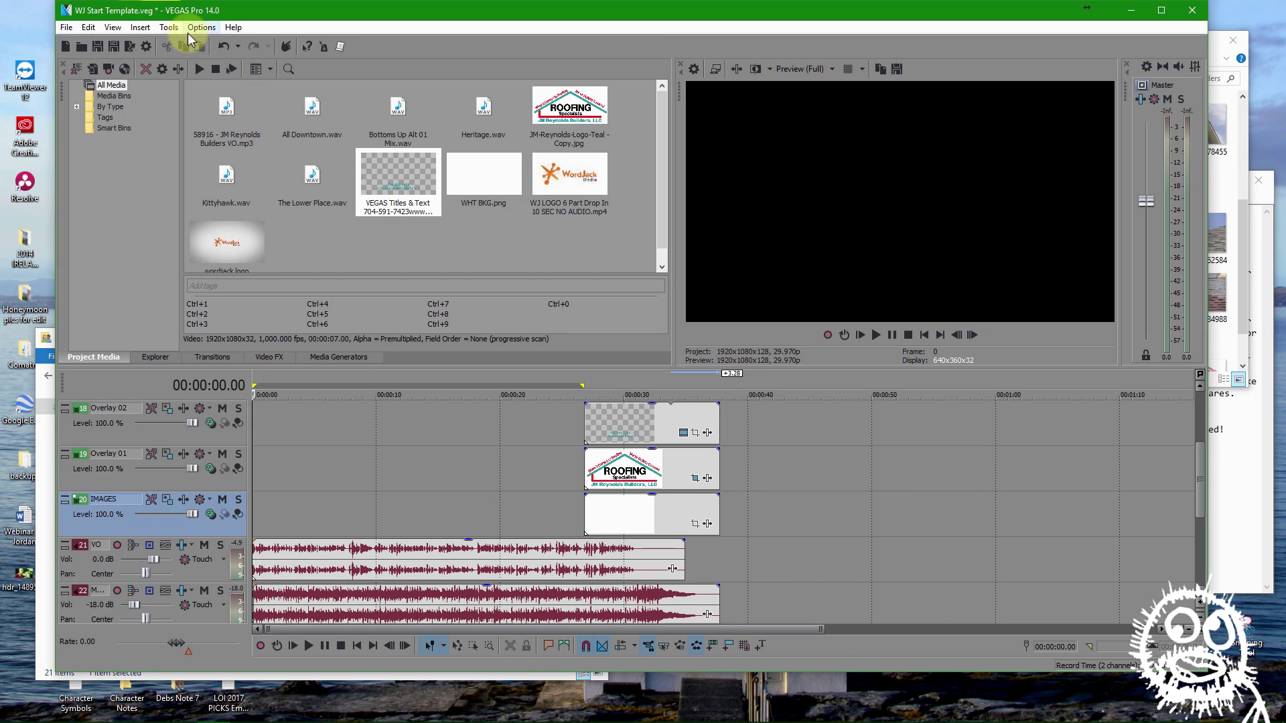
click(202, 28)
click(221, 456)
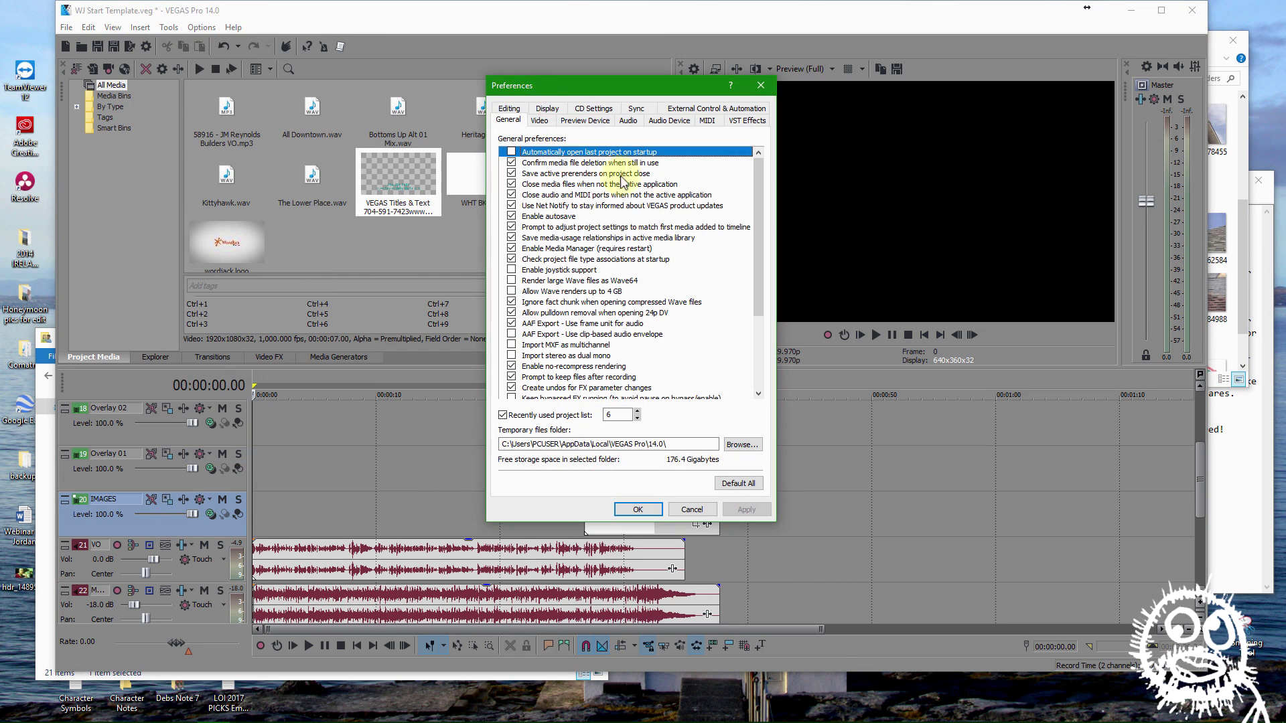
click(511, 109)
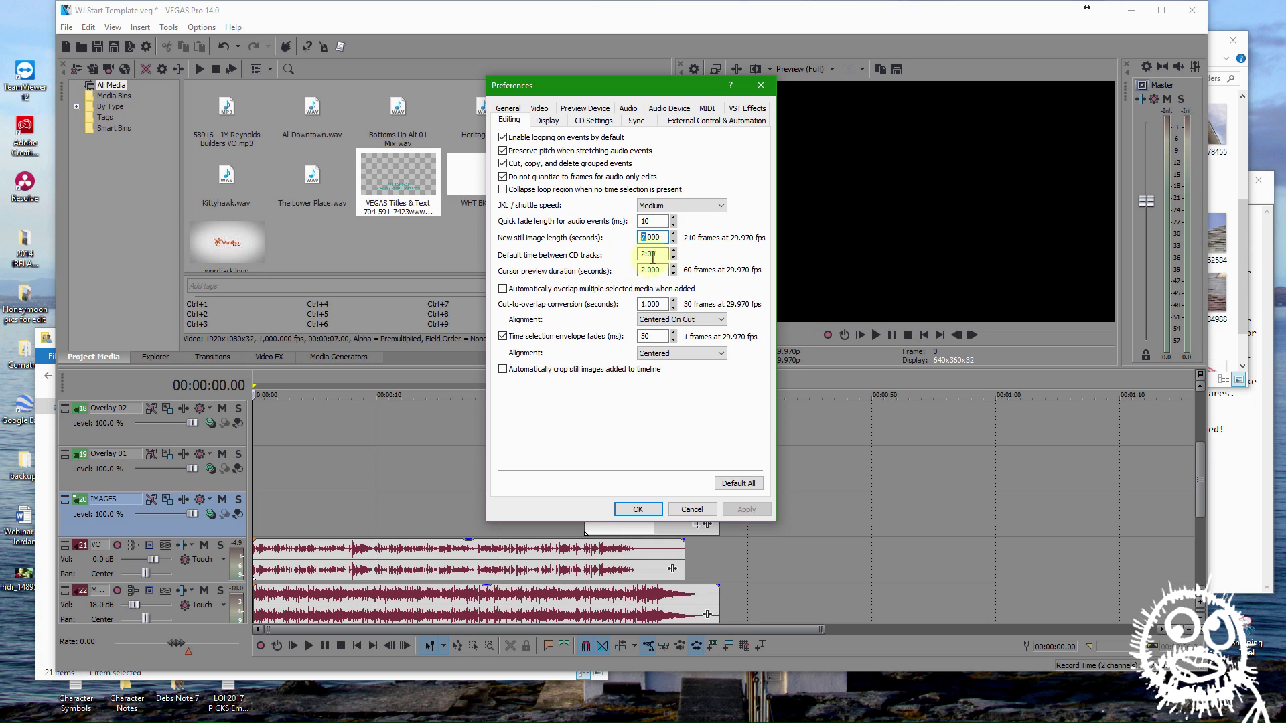
text(2)
click(746, 509)
click(633, 510)
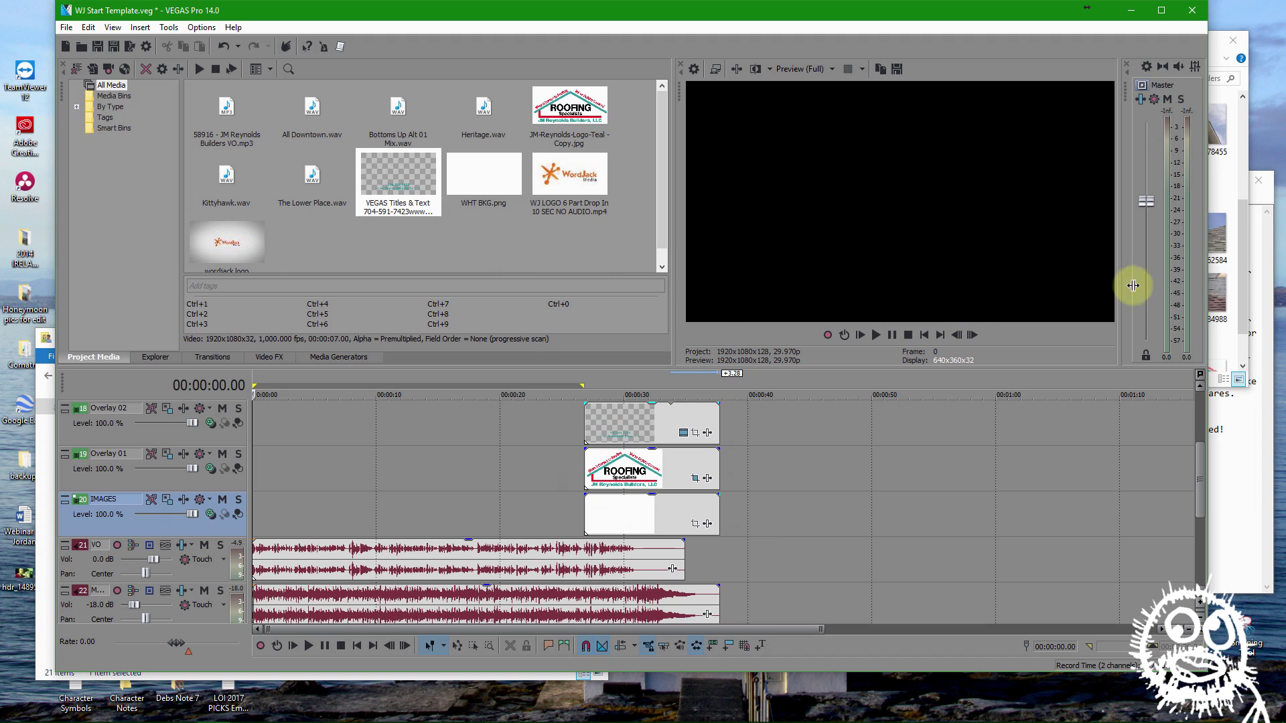
Place the red brick house photo from the source folder at the start of the IMAGES track and preview it
click(1248, 276)
drag(988, 159, 441, 470)
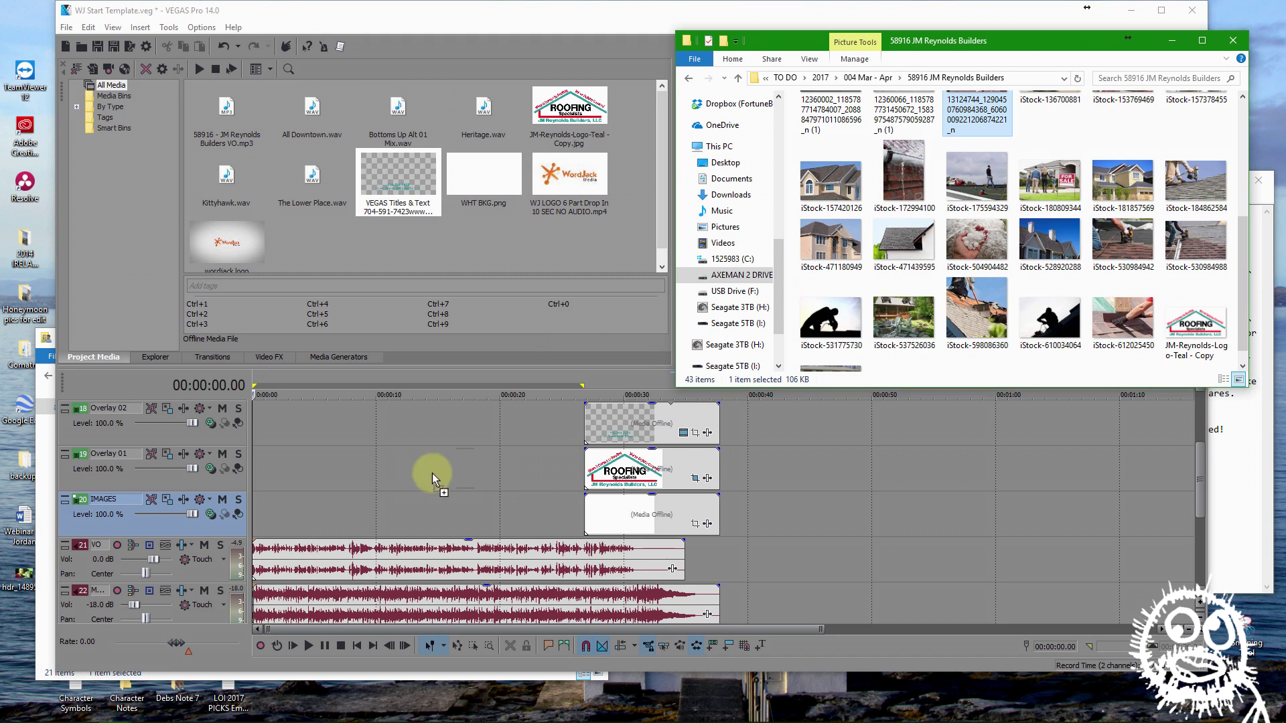
drag(288, 513, 258, 517)
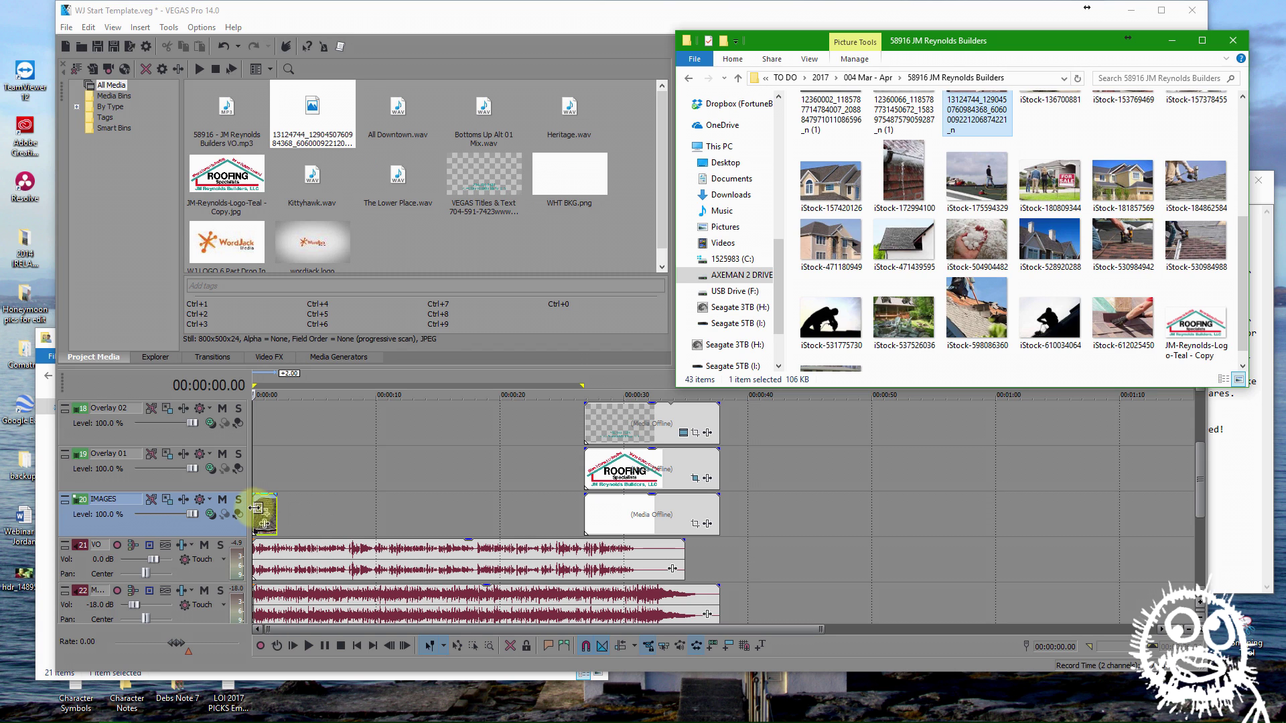
scroll(347, 529, up, 5)
key(space)
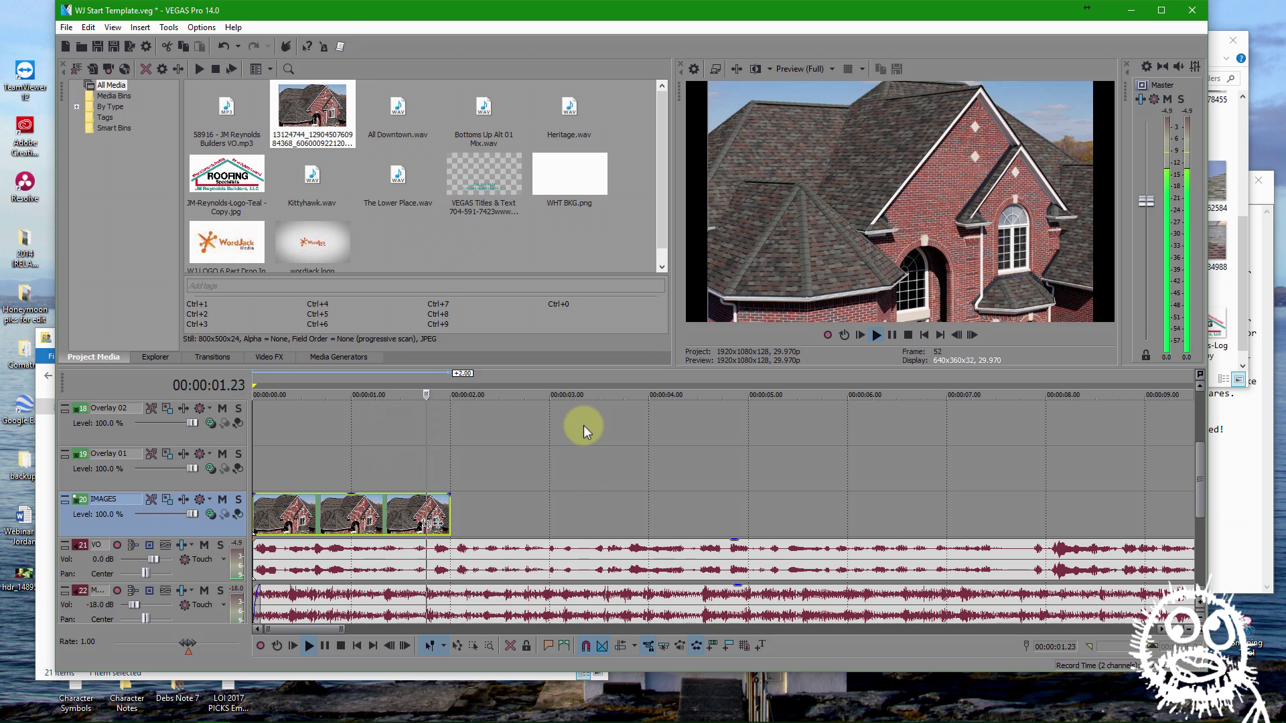
key(space)
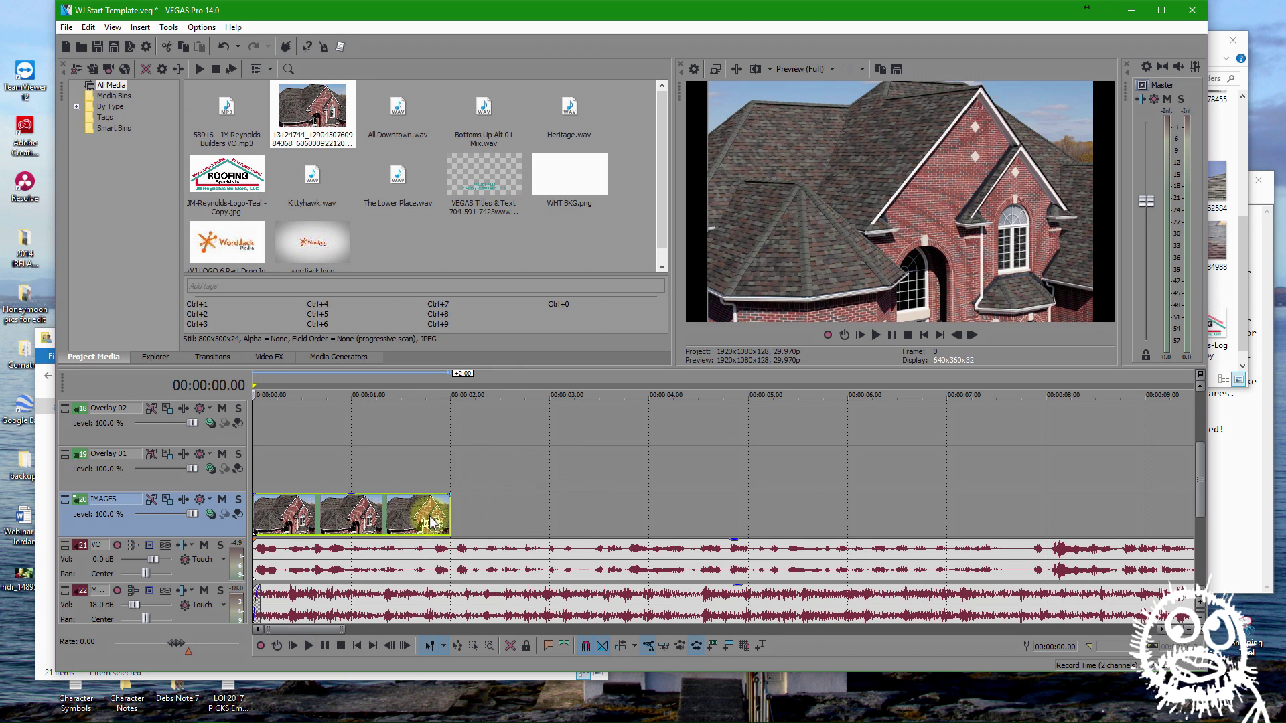
Add iStock-157420126 from the source folder to the IMAGES track directly after the brick house photo
scroll(508, 508, down, 4)
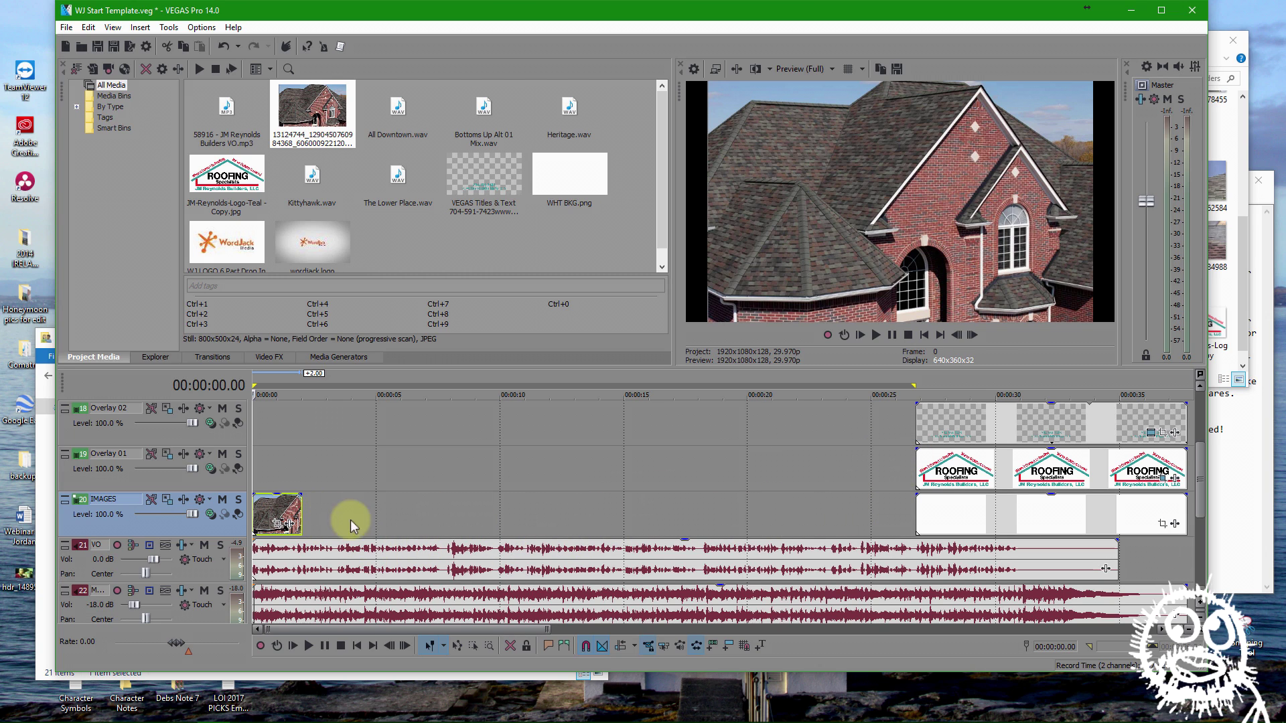
click(1253, 290)
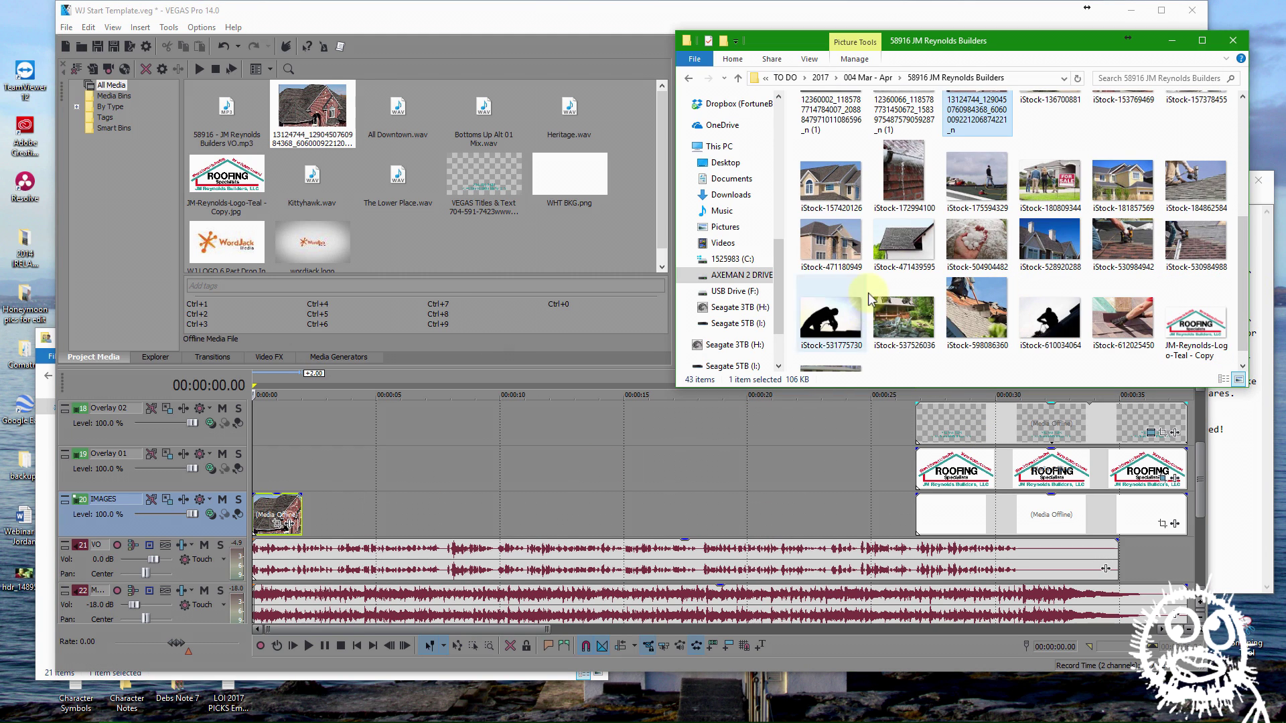
click(840, 263)
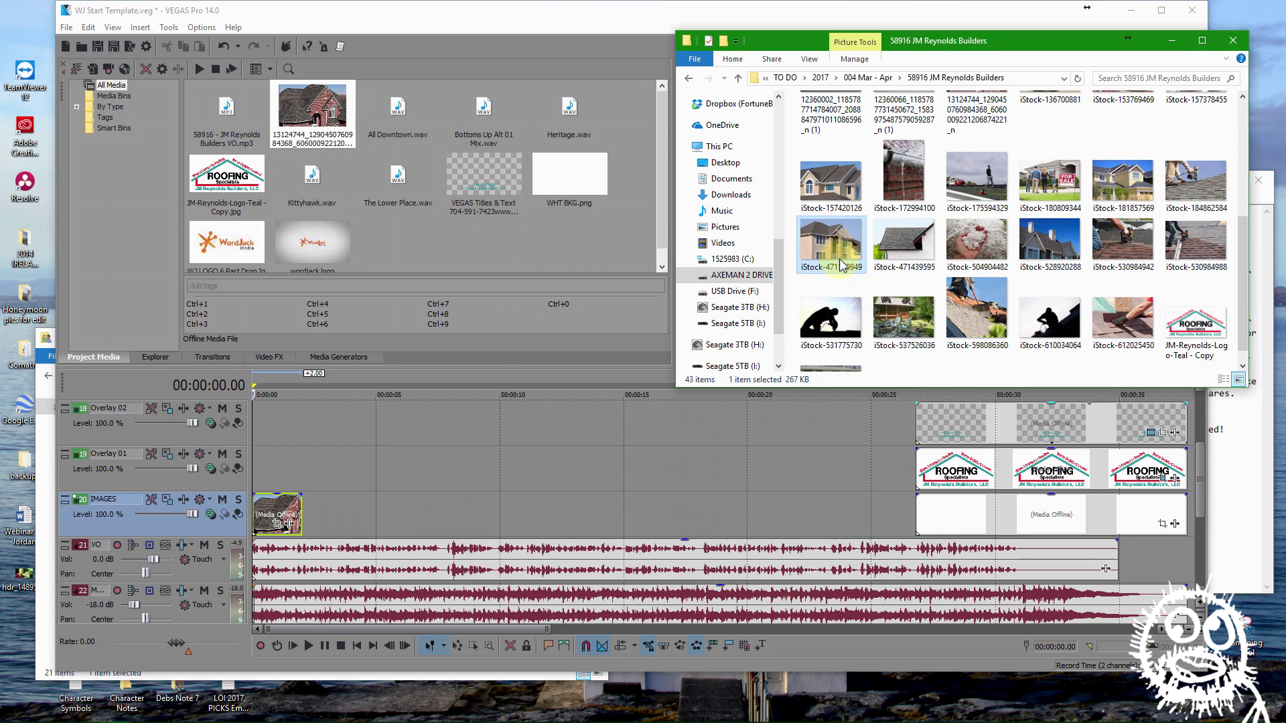
click(838, 192)
drag(838, 195, 415, 474)
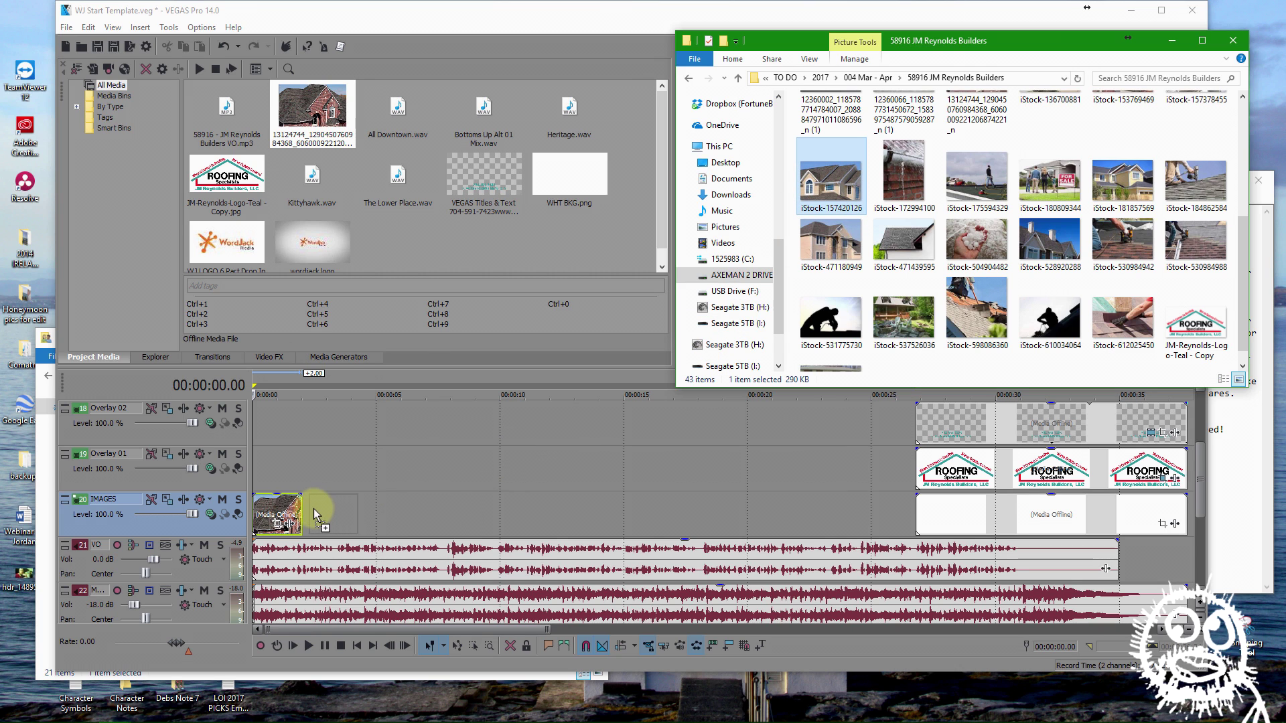
drag(315, 513, 316, 513)
Preview both photos, then retime them to the voiceover, starting the second at about 1.5 seconds and ending it at 00:00:03.10
click(255, 477)
key(space)
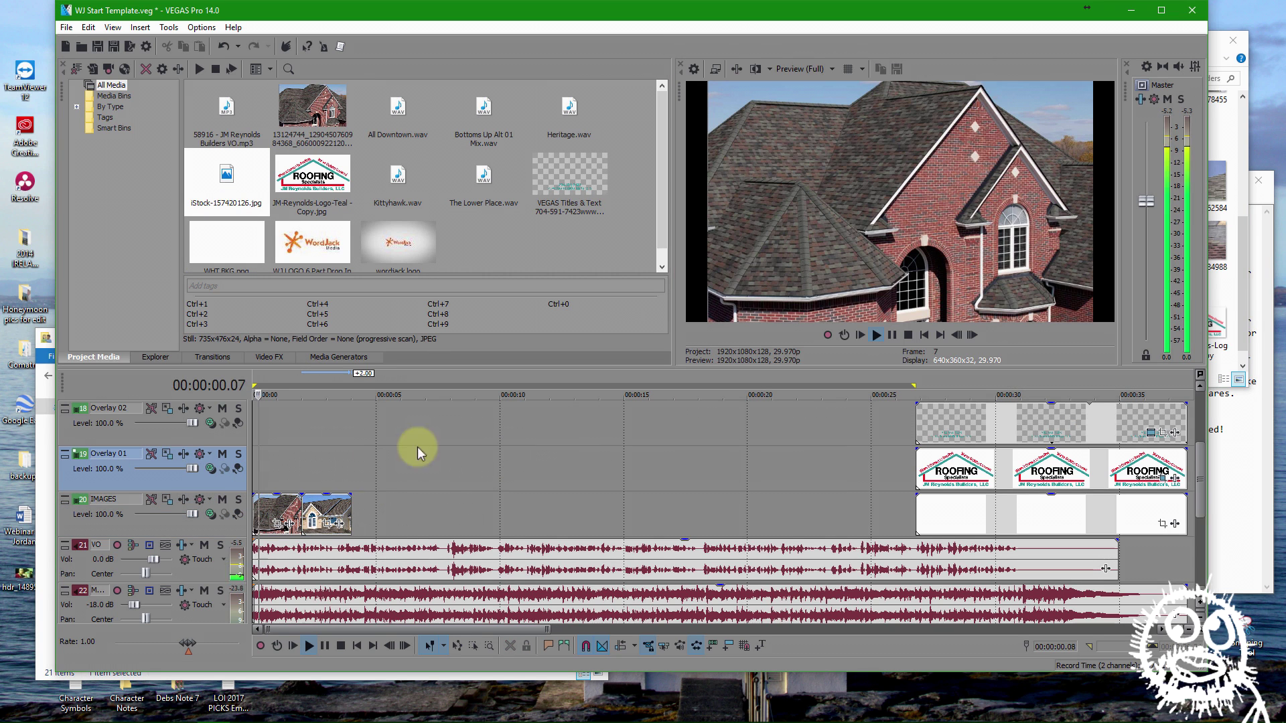
scroll(391, 448, up, 3)
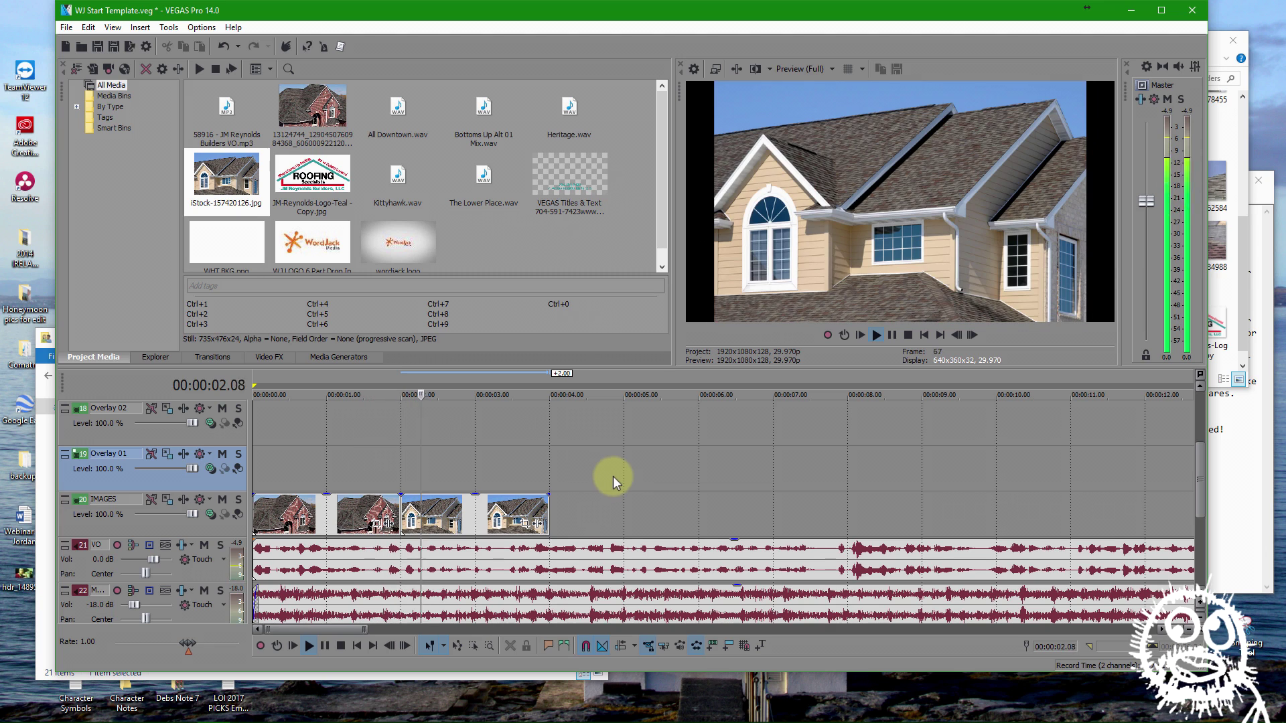
key(space)
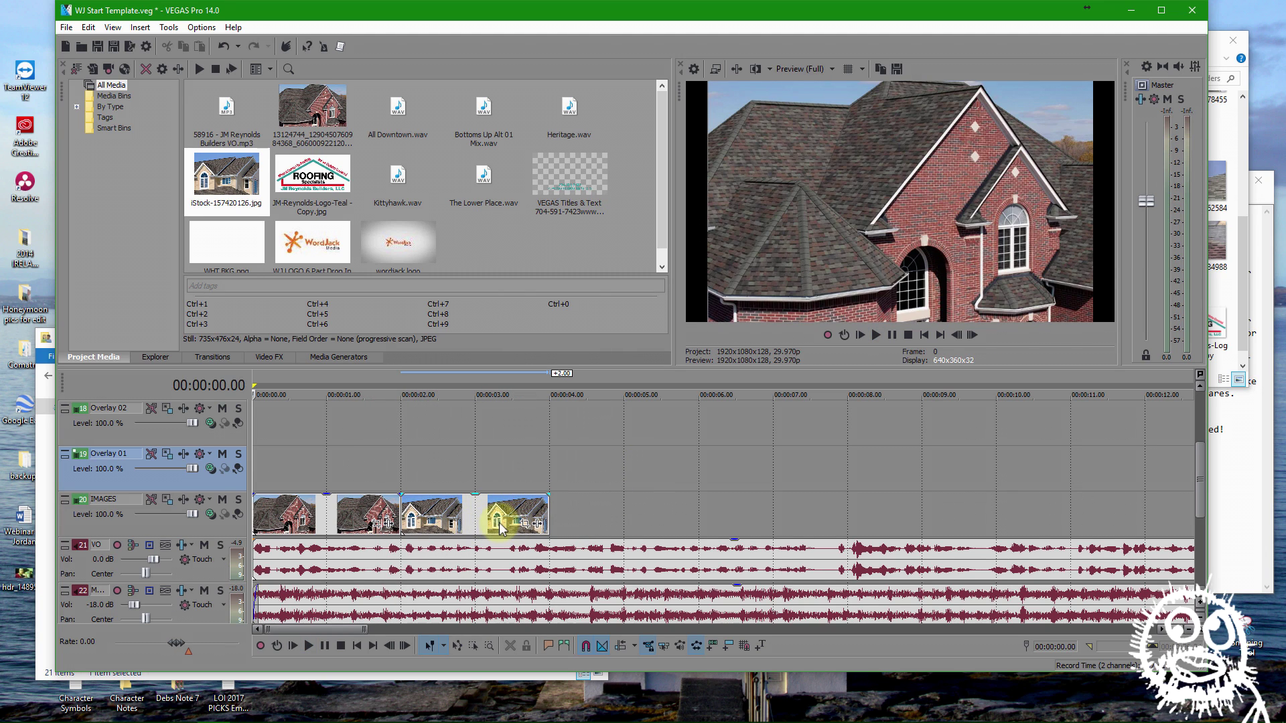
click(499, 527)
mouse_move(400, 512)
mouse_down()
mouse_move(373, 517)
mouse_move(400, 524)
mouse_up()
drag(513, 515, 499, 513)
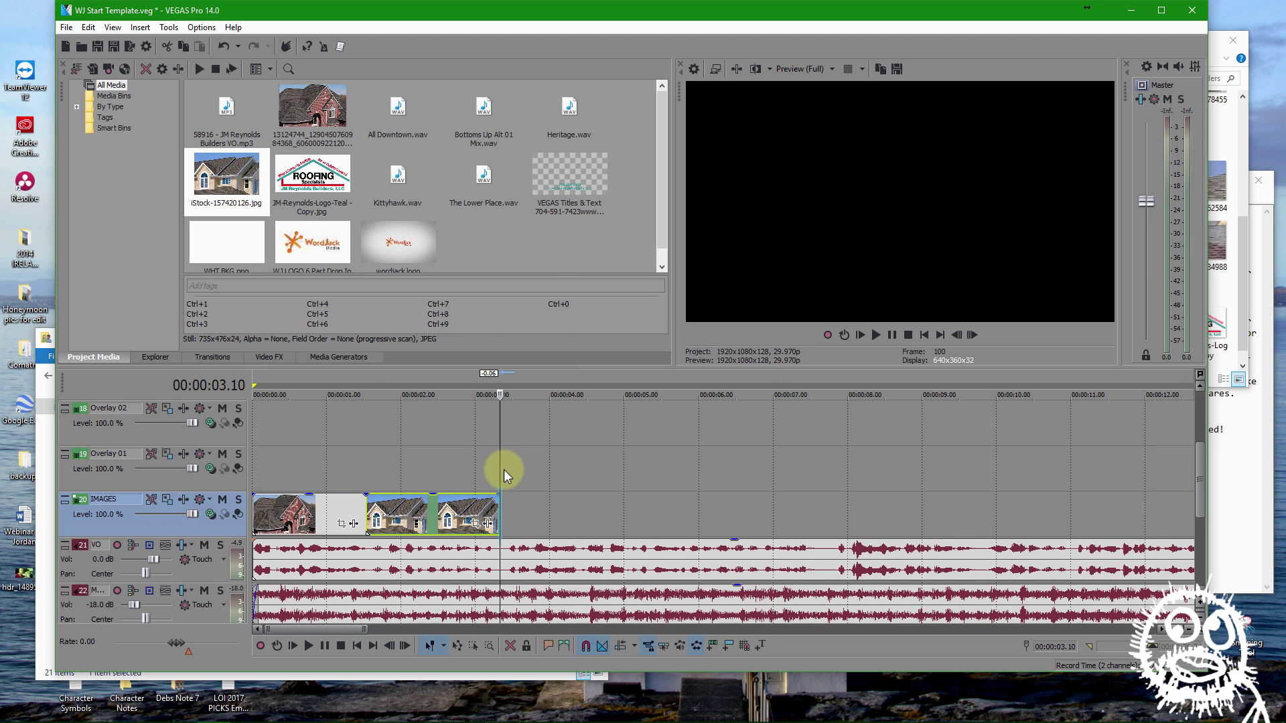
Listen to the voiceover from 00:00:03.10 and from 00:00:07.23, and check the source folder for images matching the narration
click(504, 469)
key(space)
scroll(812, 497, down, 5)
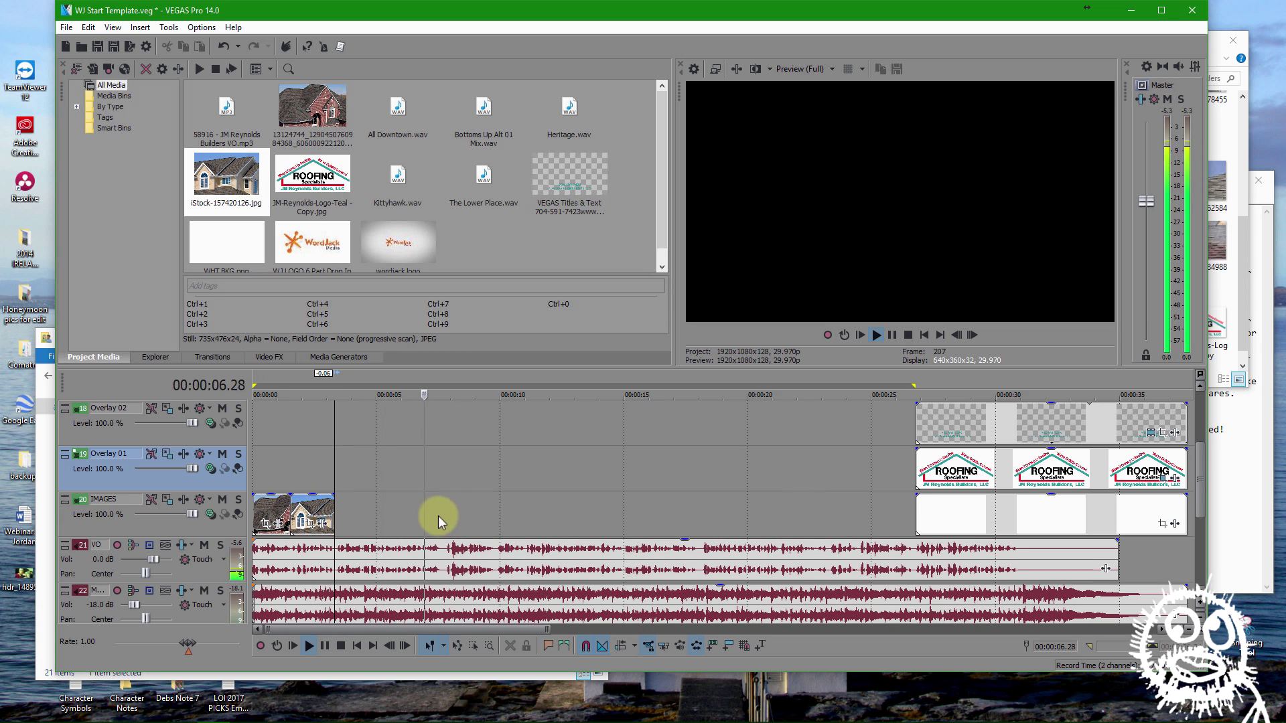
key(space)
click(1242, 283)
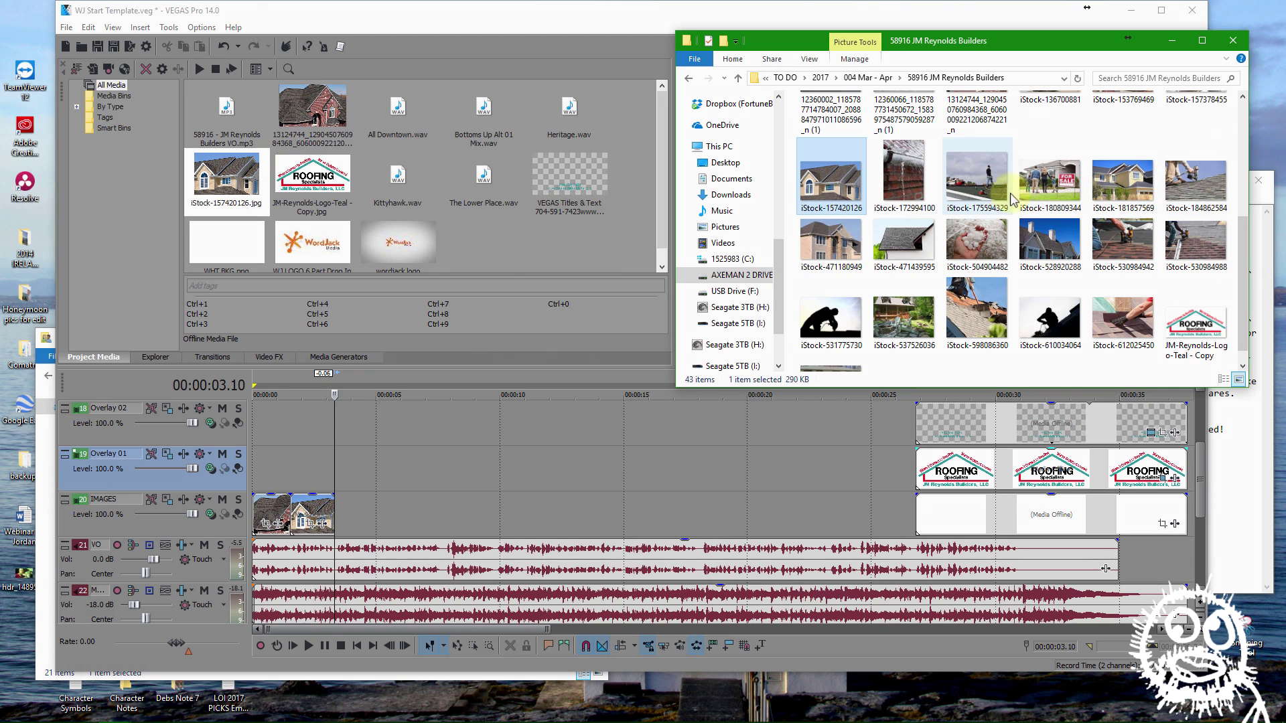
click(445, 521)
key(space)
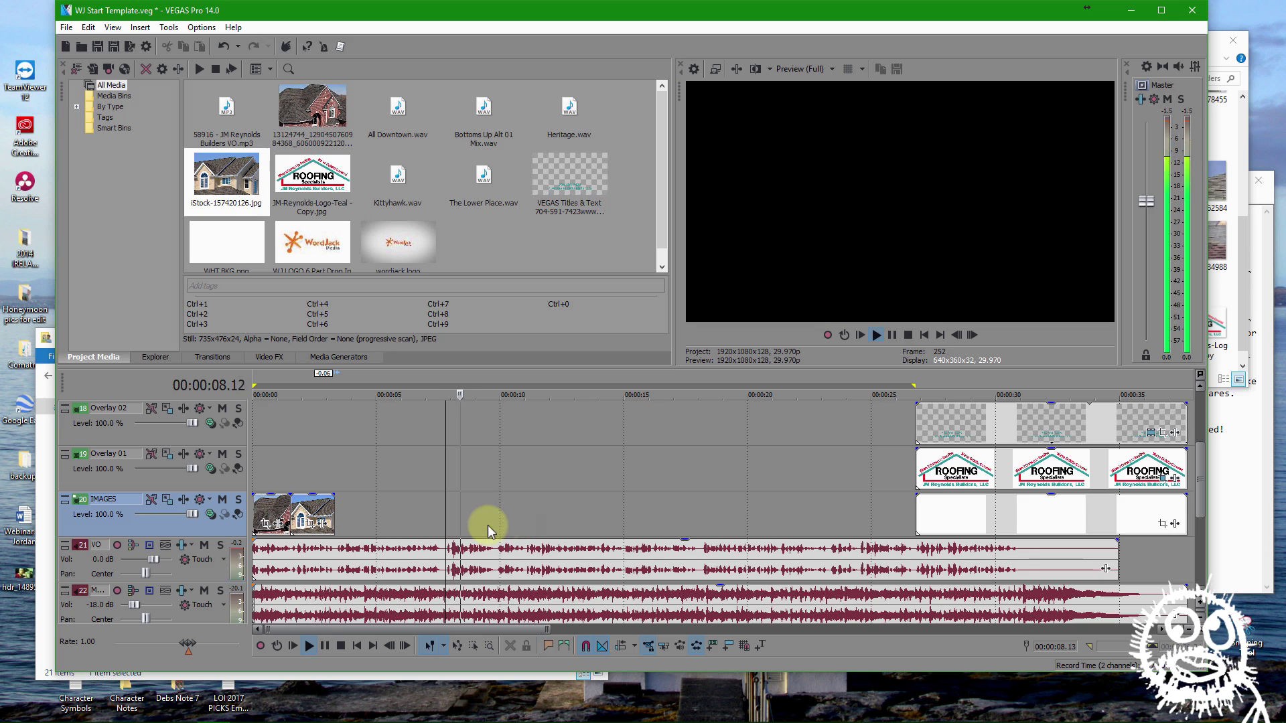
key(space)
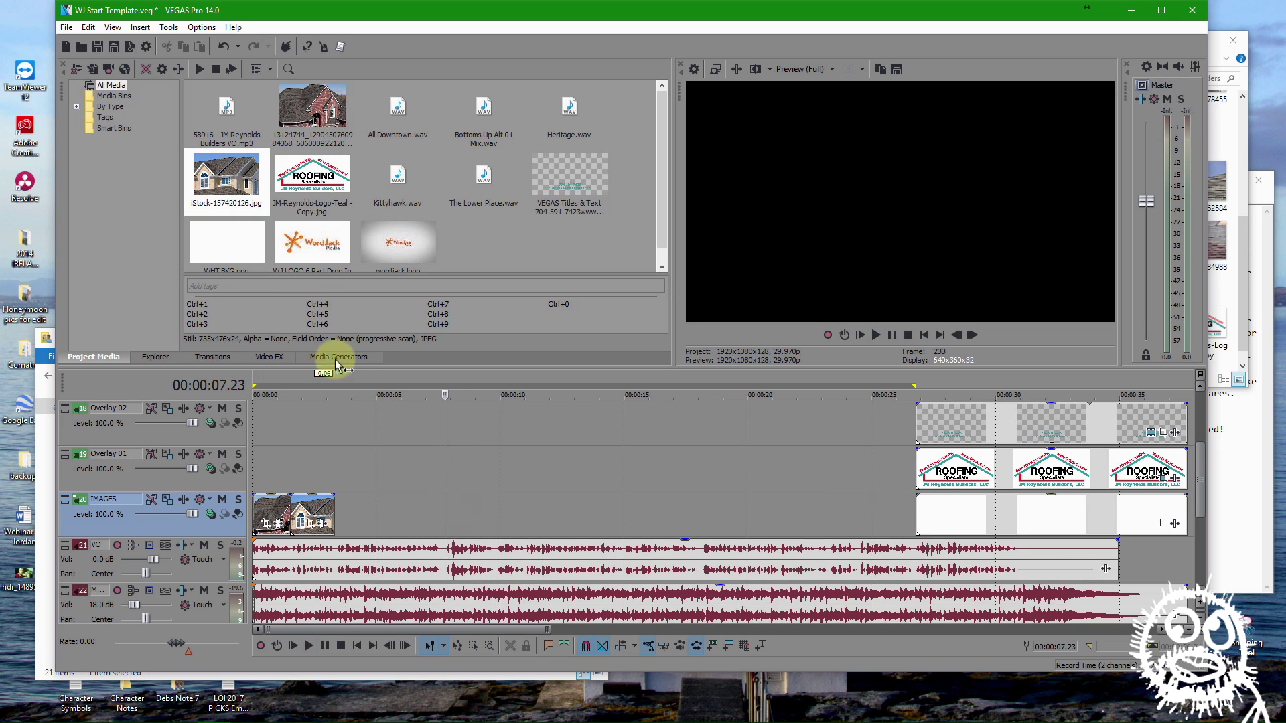
Place WHT BKG.png on the IMAGES track at 00:00:07.23 and adjust its end to about 11 seconds, checking against the voiceover
drag(244, 253, 518, 515)
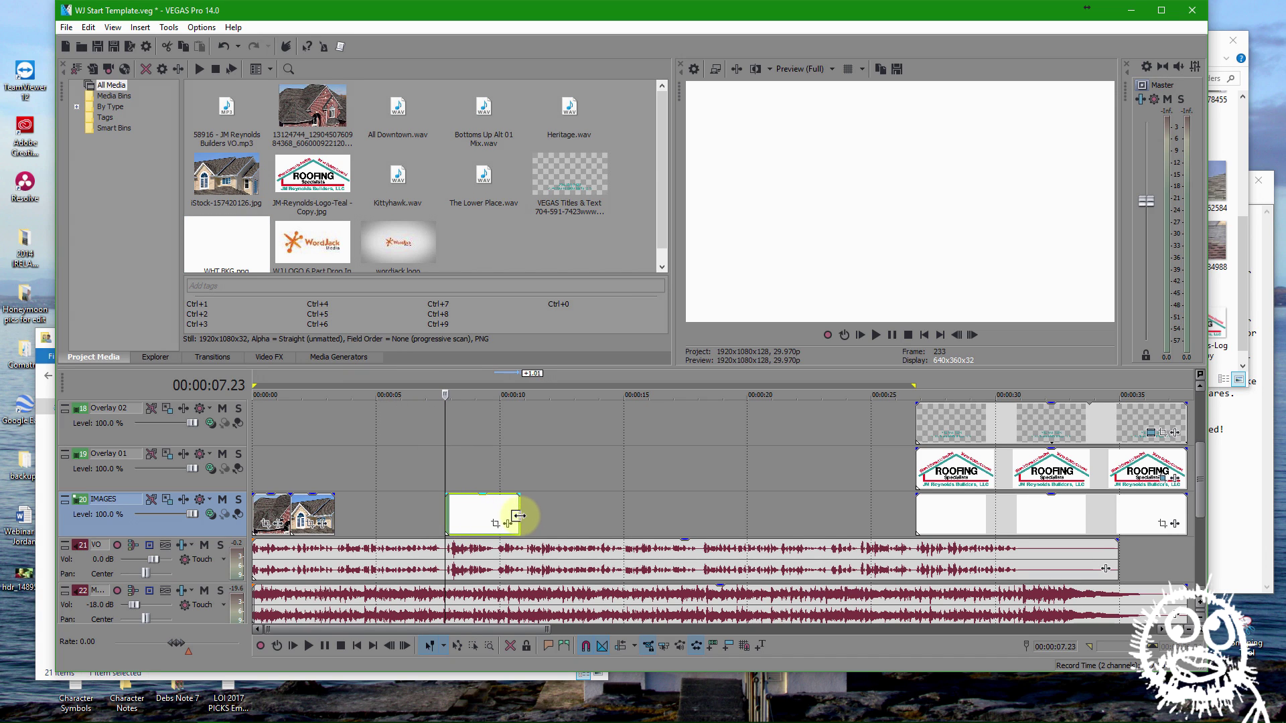
click(503, 473)
key(space)
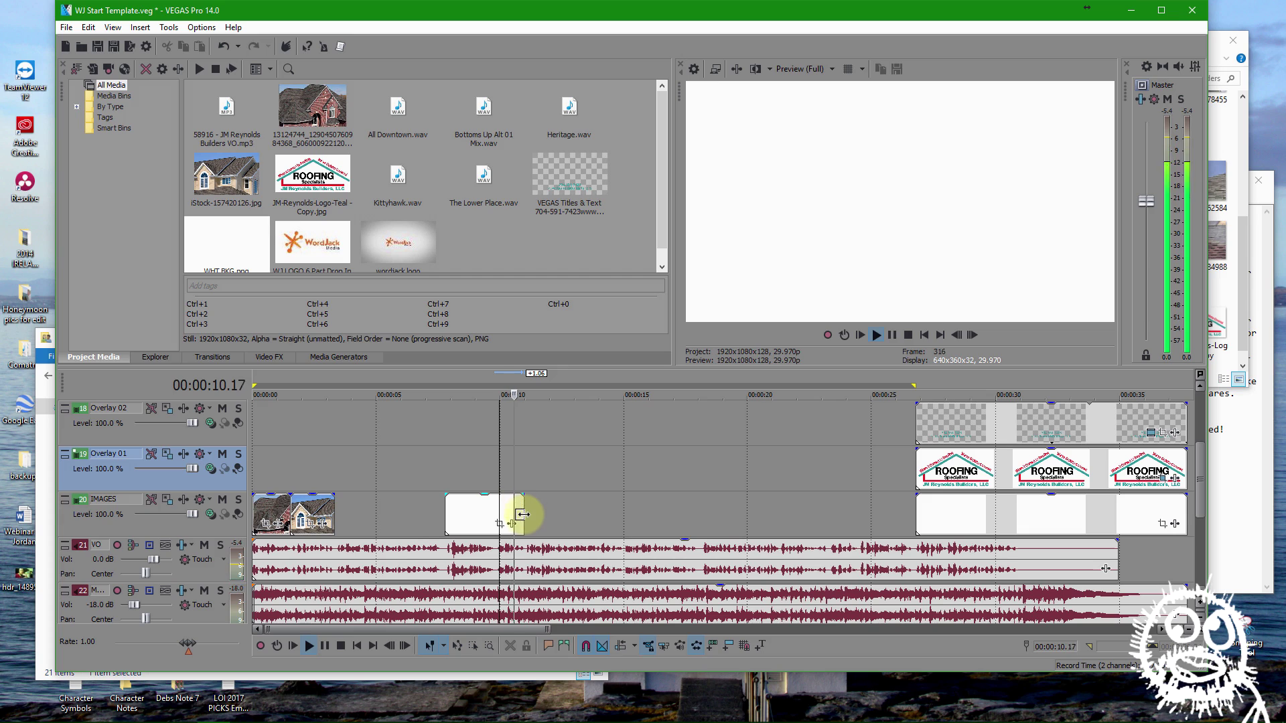
key(space)
drag(523, 511, 524, 511)
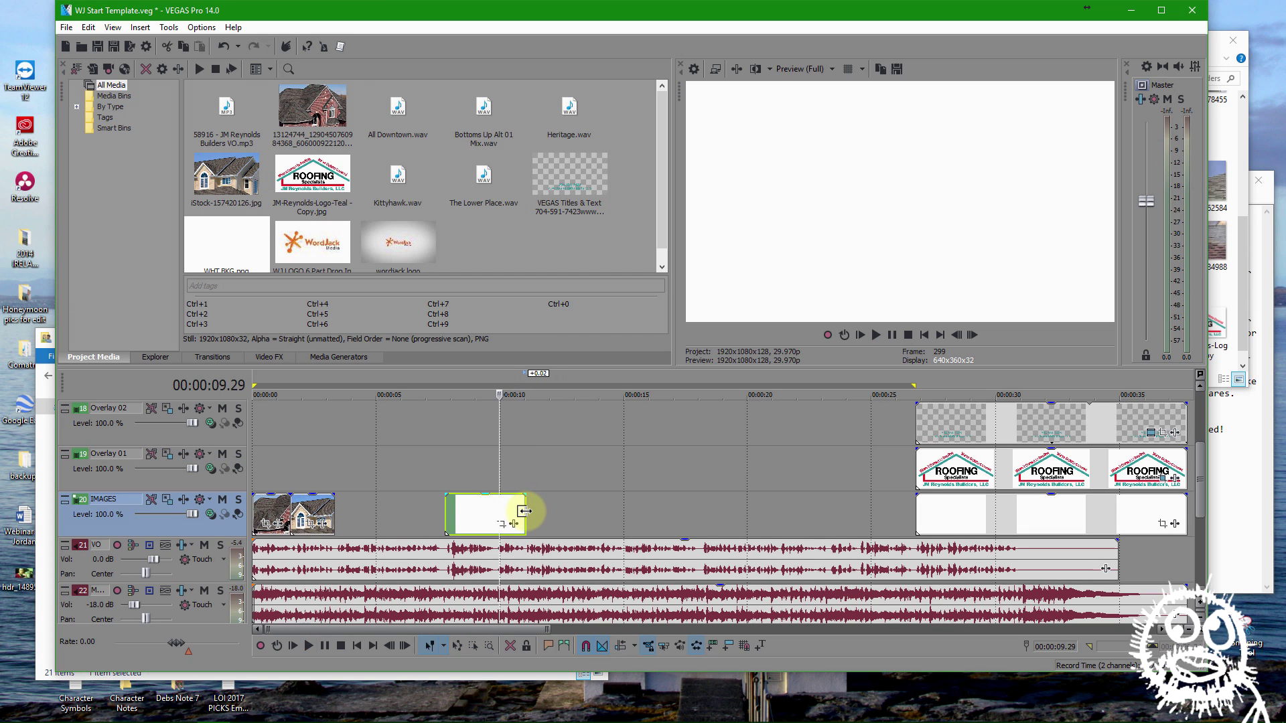
Place the JM Reynolds logo on Overlay 01 at 00:00:07.23 and set its opening crop to 16:9 widescreen, about 1,260 wide
click(447, 475)
drag(312, 173, 526, 462)
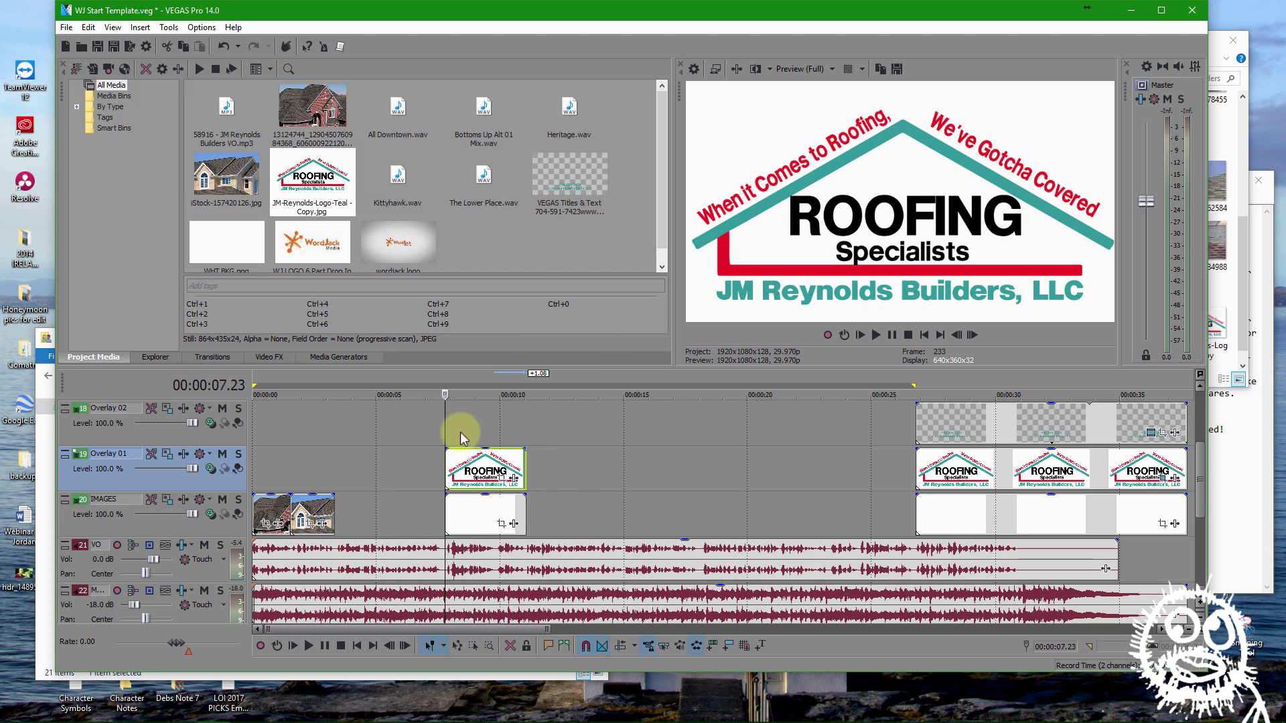
click(501, 478)
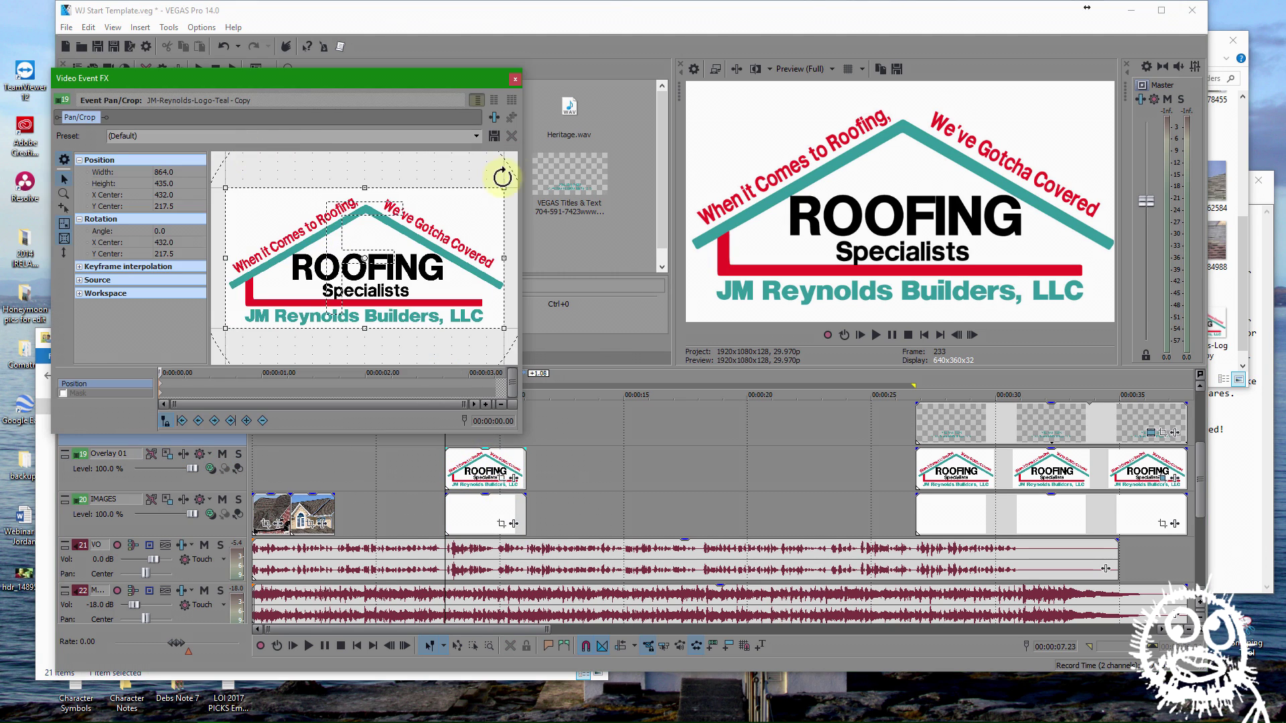
click(476, 136)
click(349, 175)
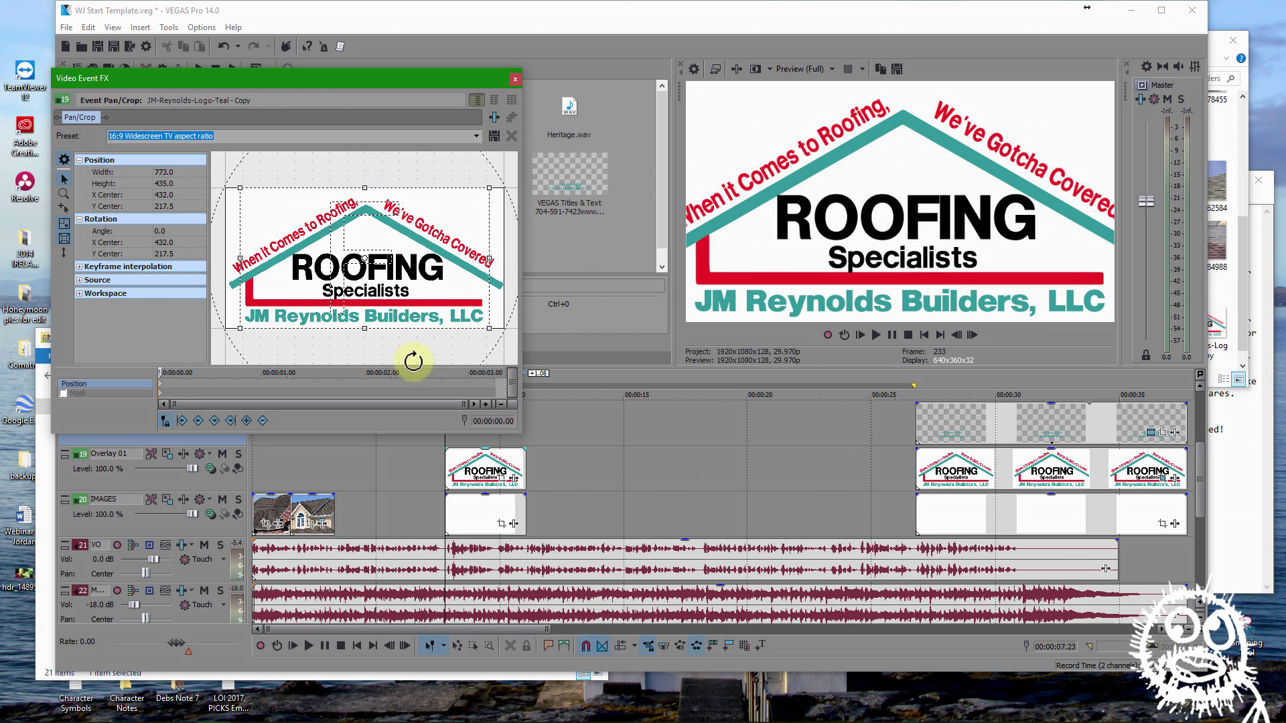
drag(365, 329, 373, 373)
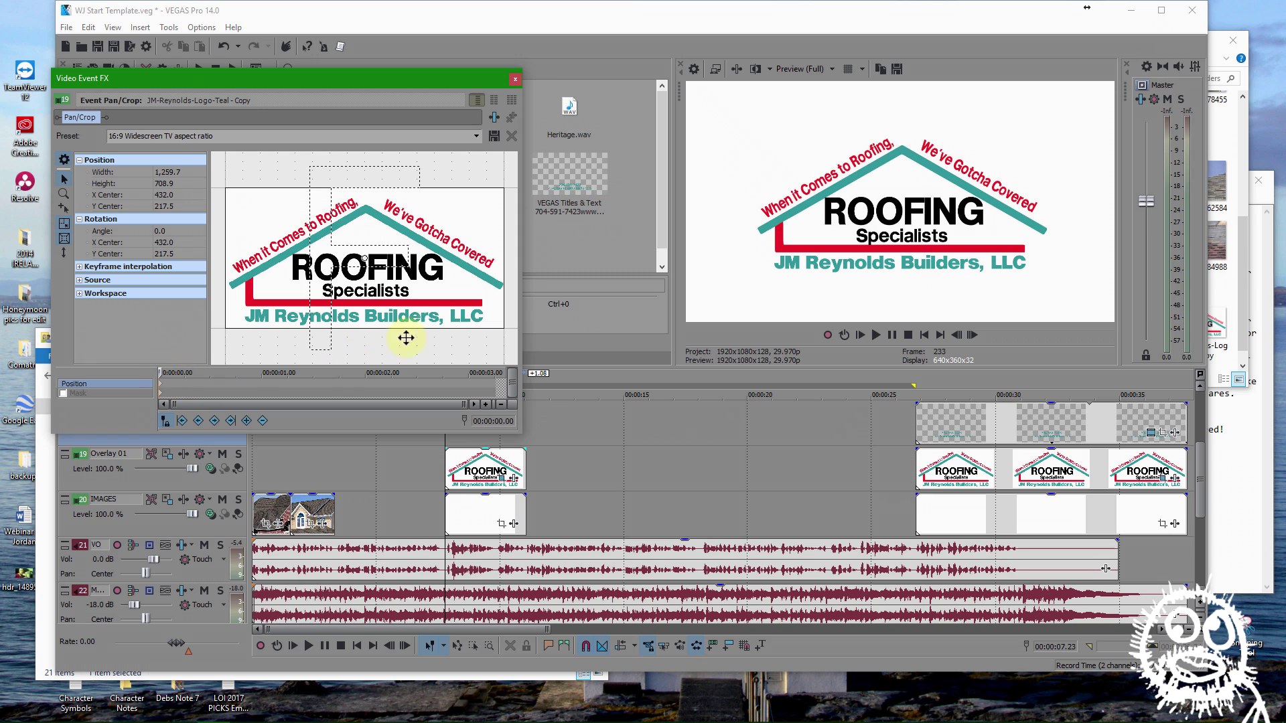
Add an end crop keyframe at 00:00:03.08 zooming in on the logo to about 1,070 wide, then preview the move
click(502, 387)
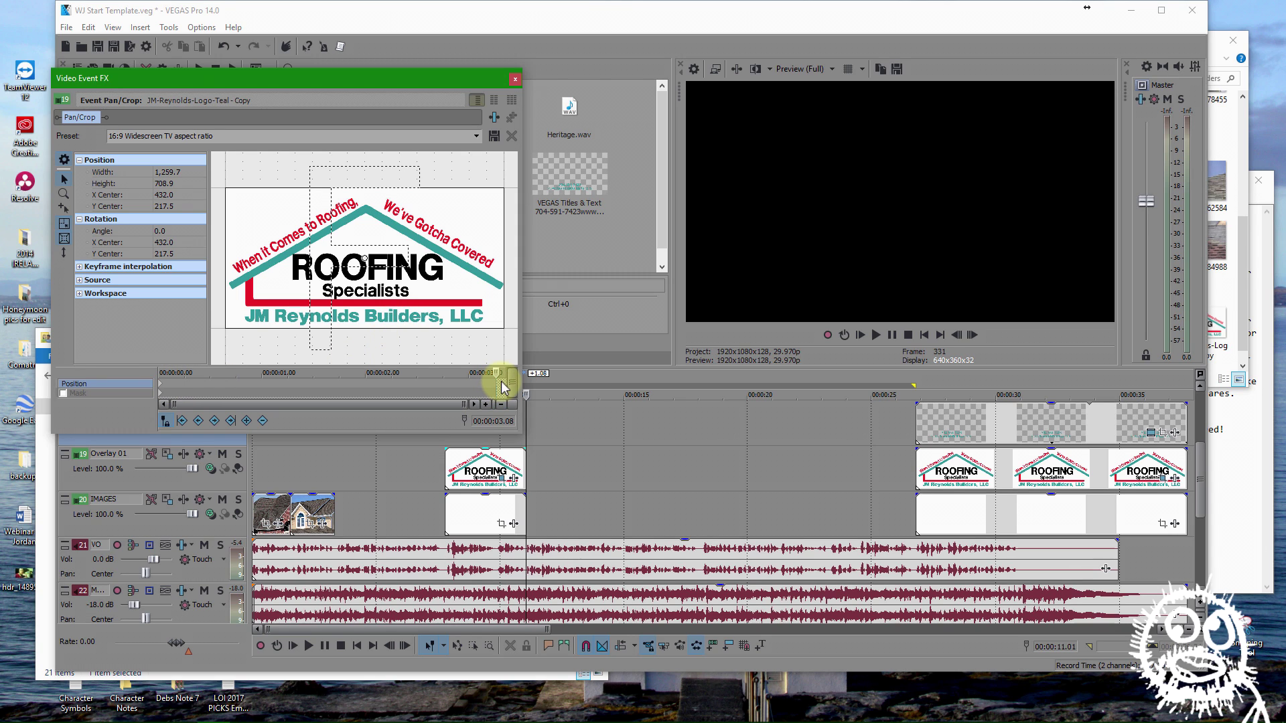
scroll(382, 228, down, 1)
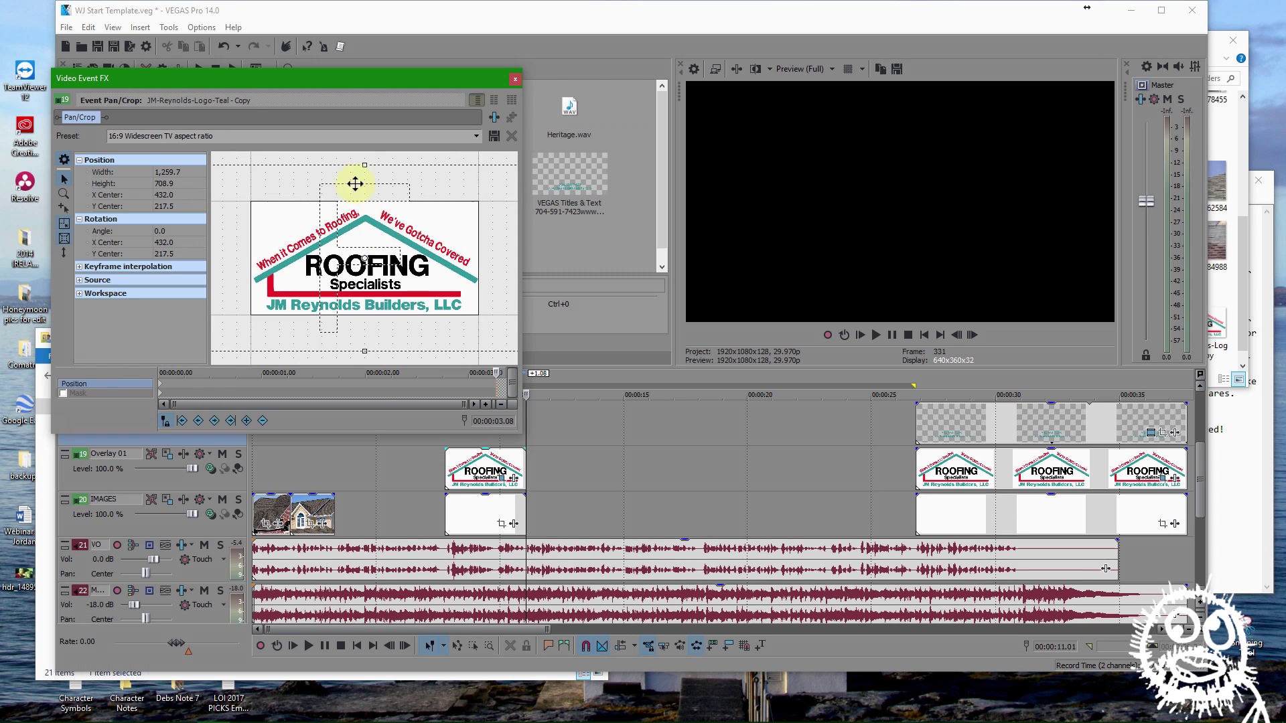
drag(365, 162, 368, 176)
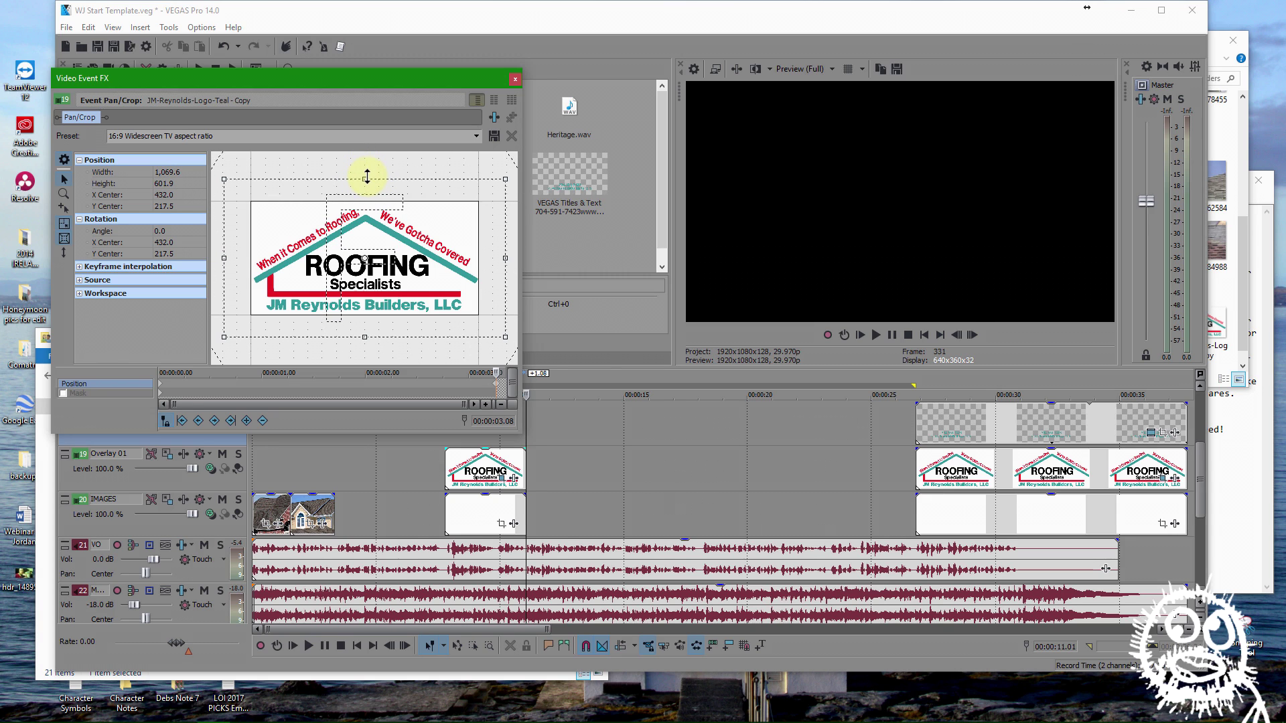
click(446, 465)
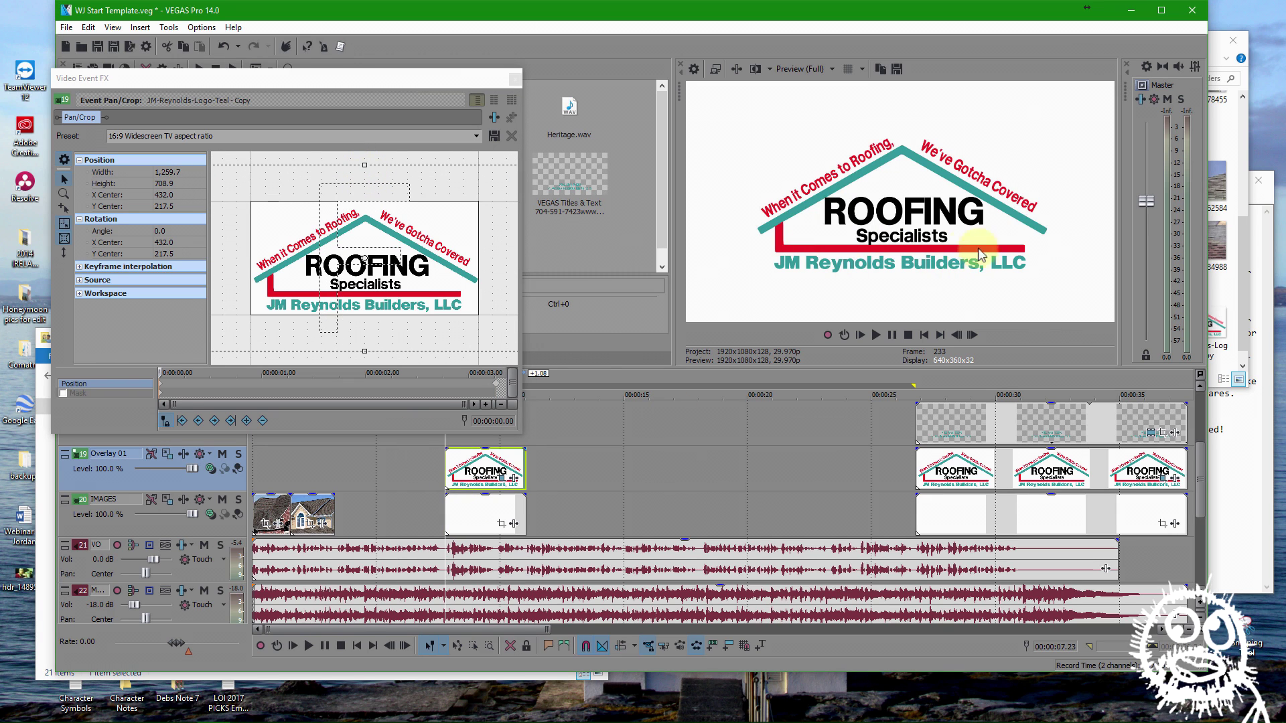
key(space)
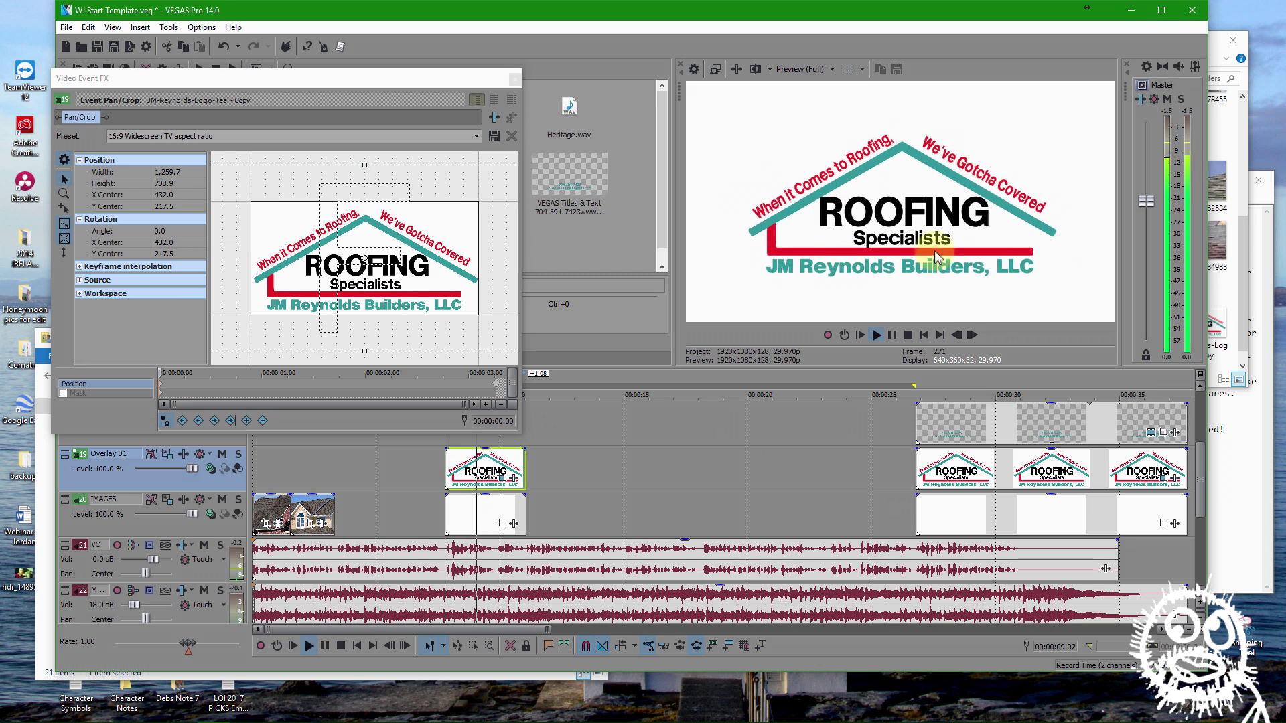
Fine-tune the logo's end crop keyframe, replay the zoom, and close the crop settings
click(499, 381)
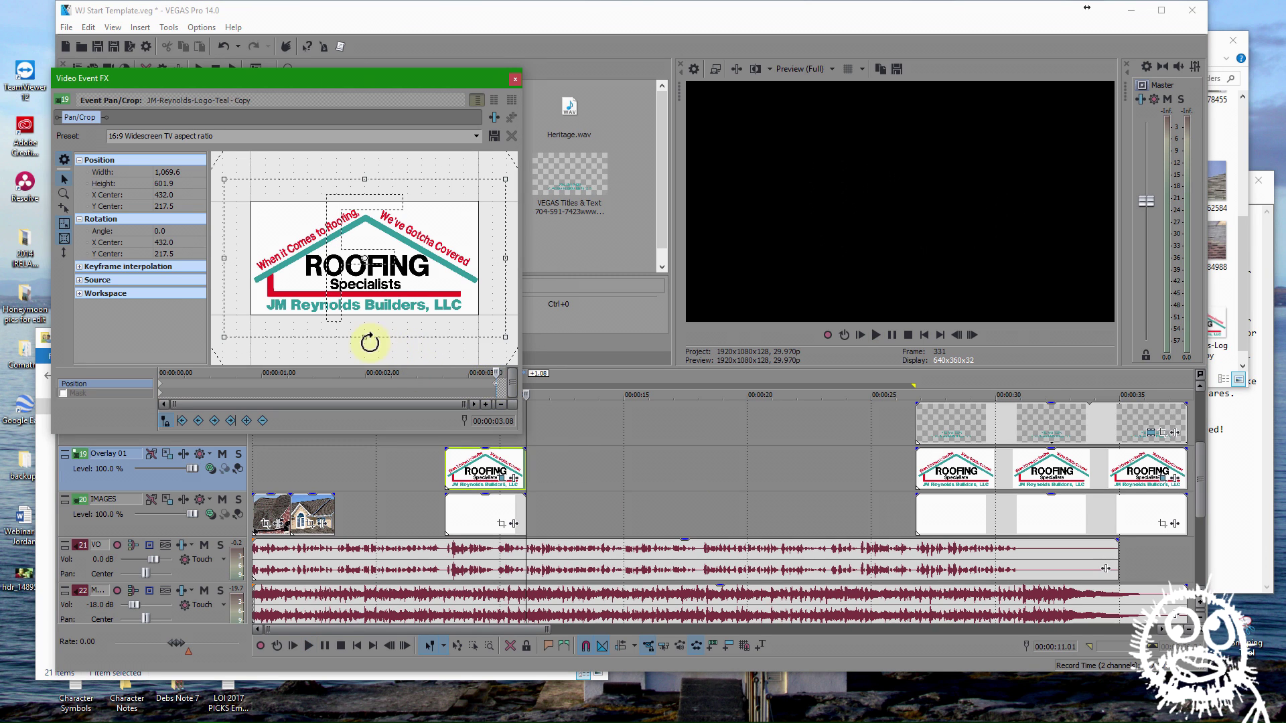
drag(367, 340, 369, 343)
click(448, 463)
key(space)
click(515, 79)
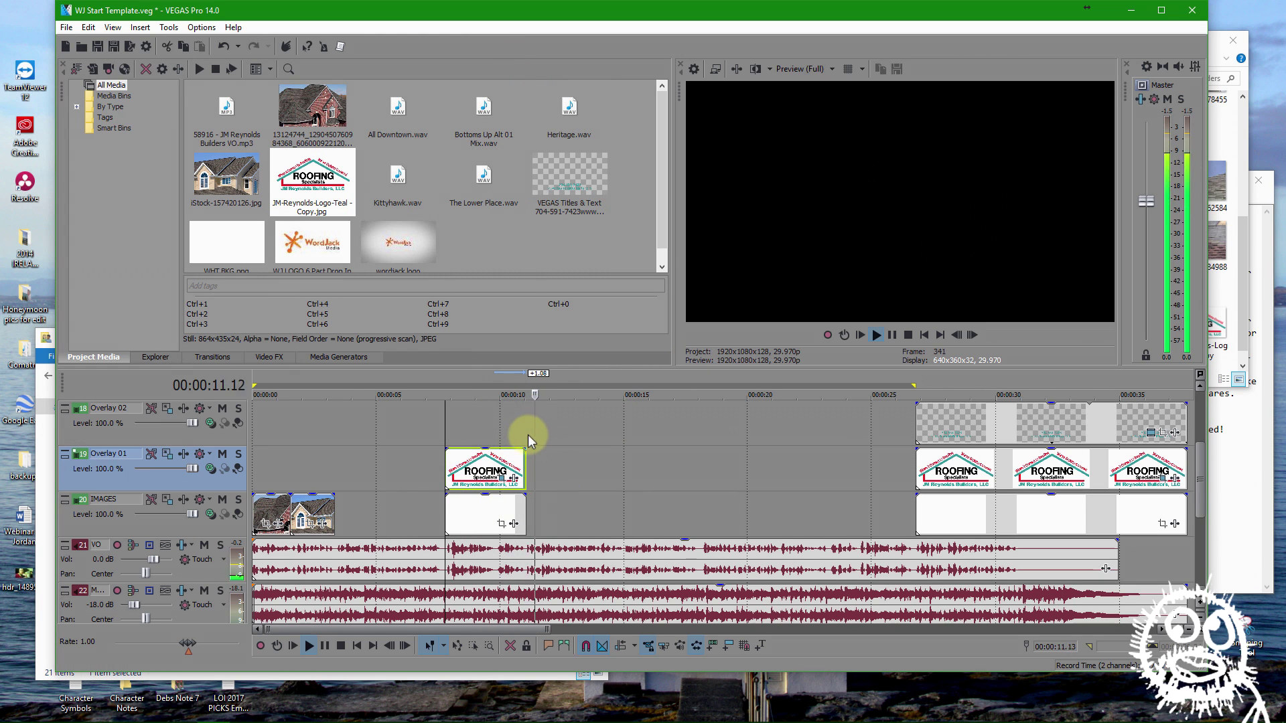
Add iStock-531775730 and iStock-610034064 from the source folder to the IMAGES track, between the house photos and the white background
click(528, 436)
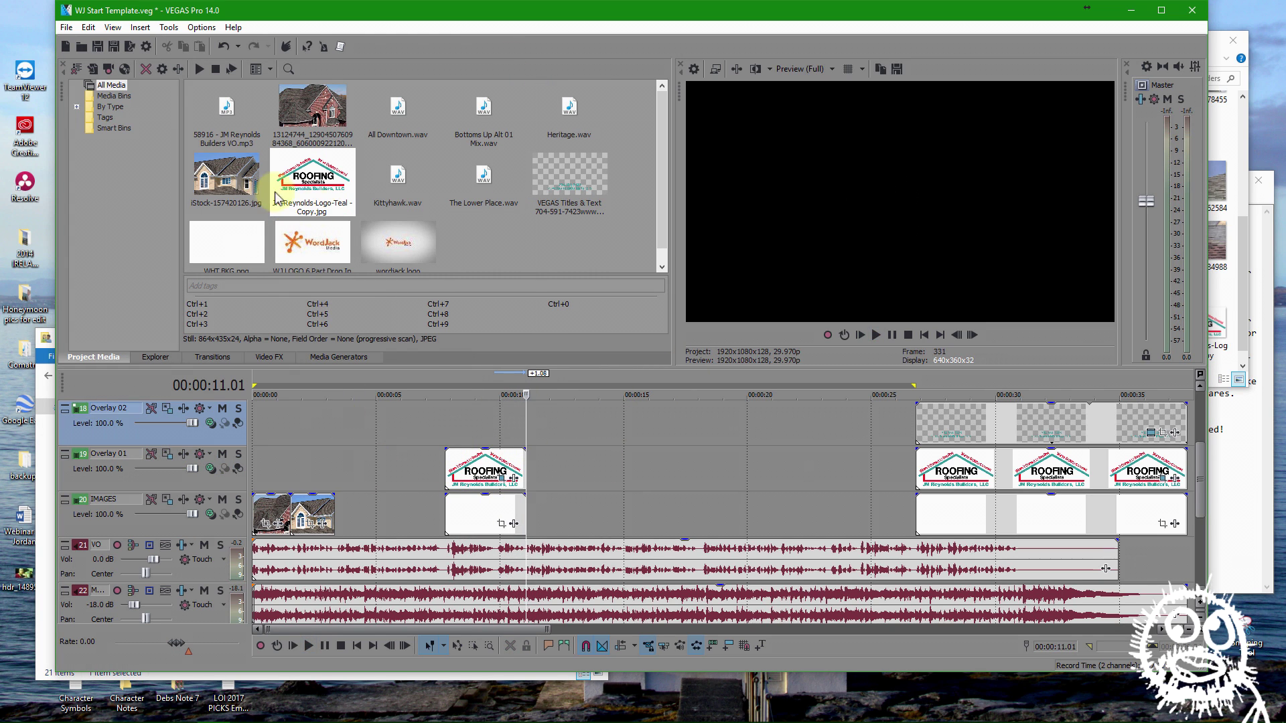
click(1240, 253)
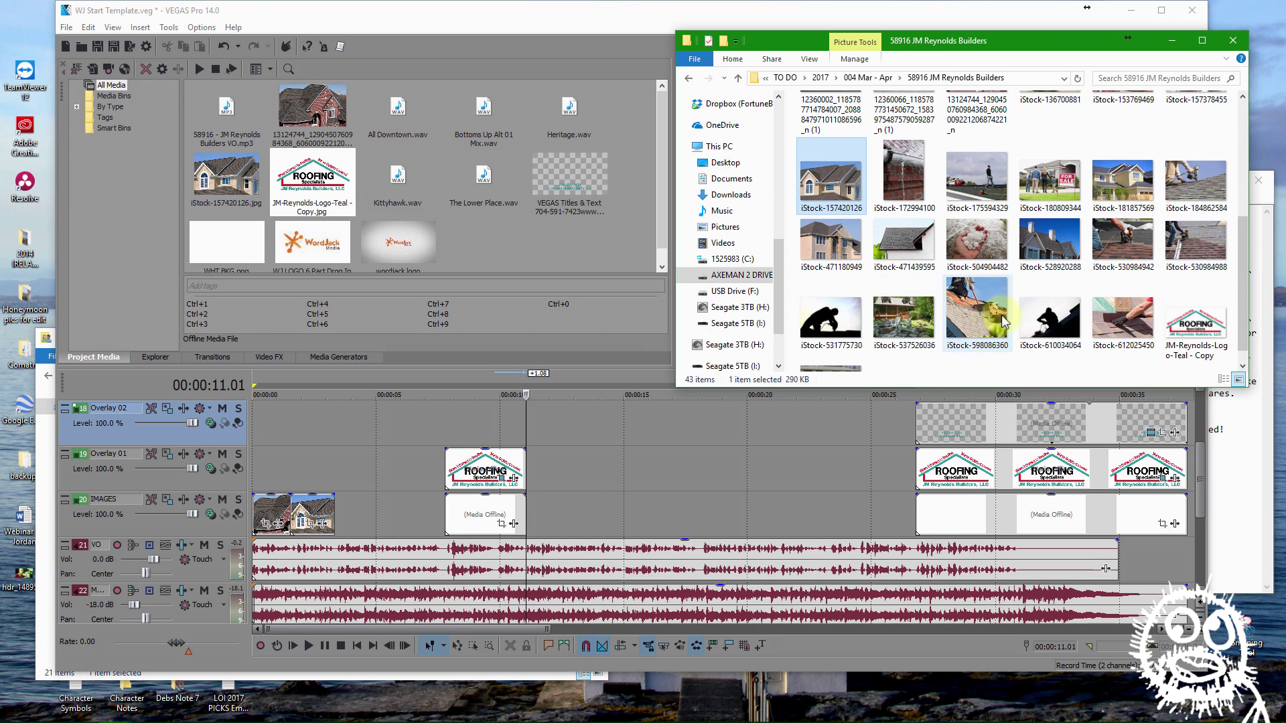
click(826, 337)
ctrl+click(1049, 316)
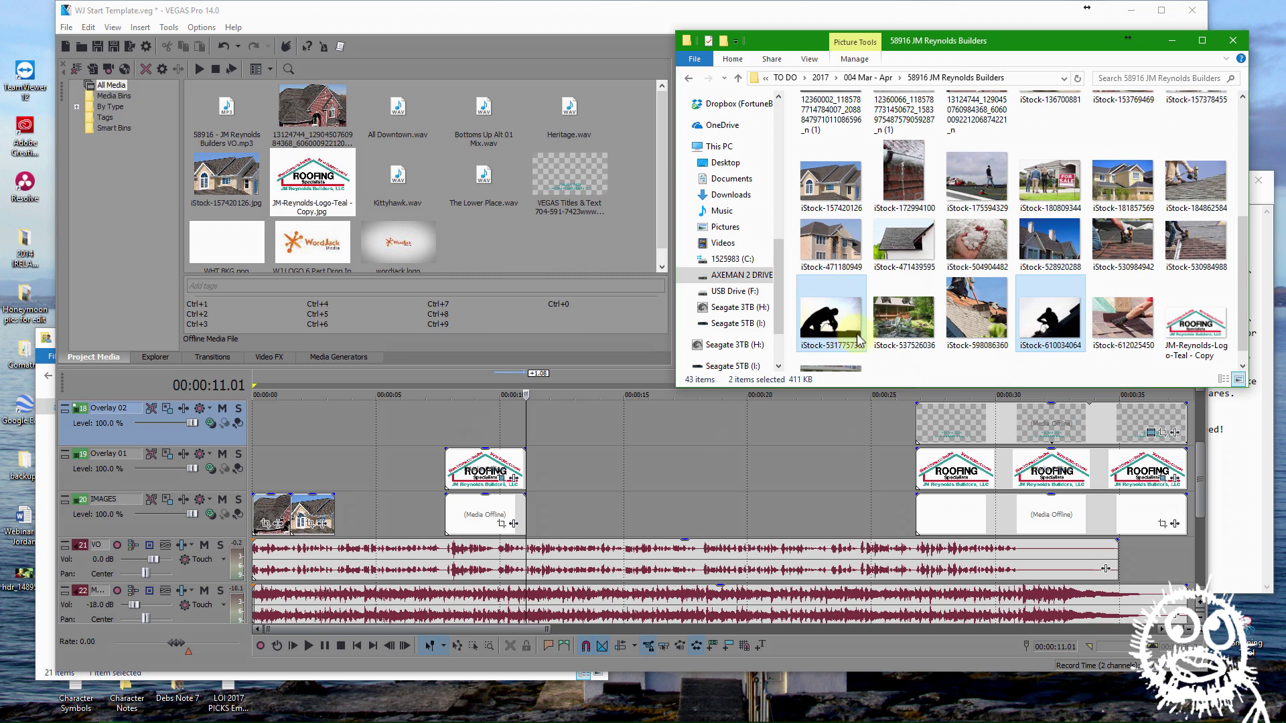
scroll(899, 338, down, 1)
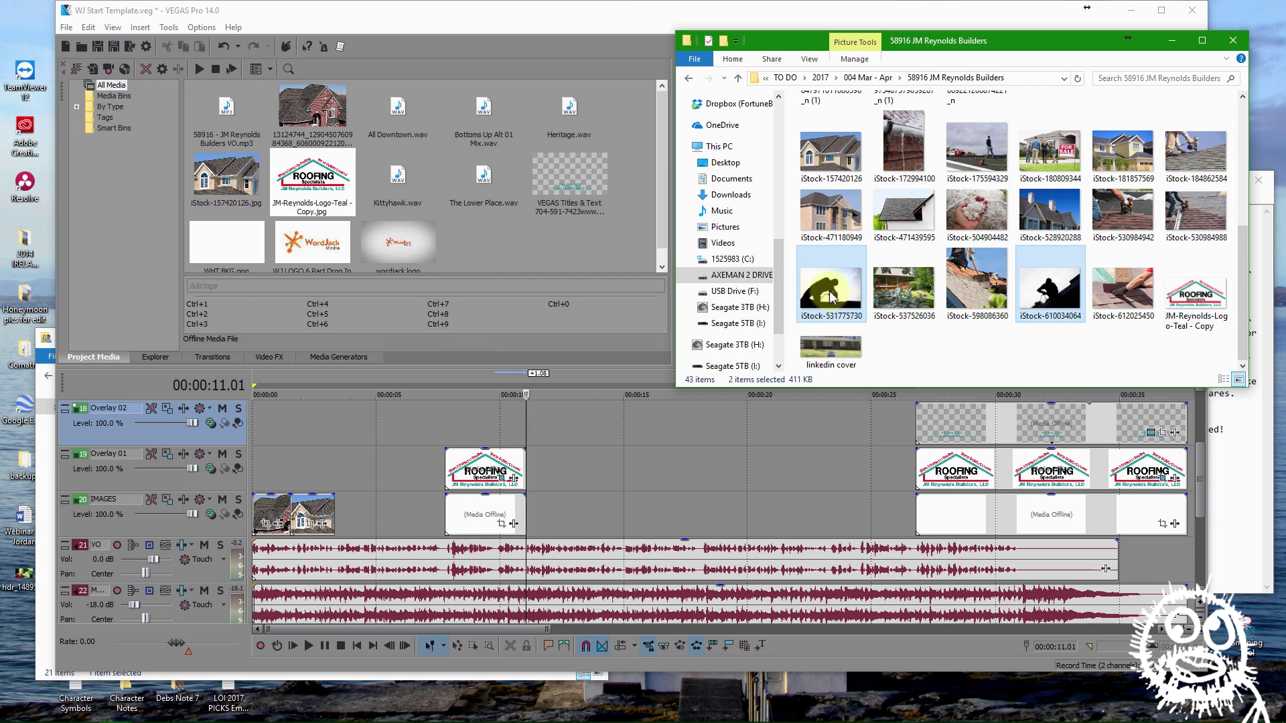
drag(831, 295, 348, 512)
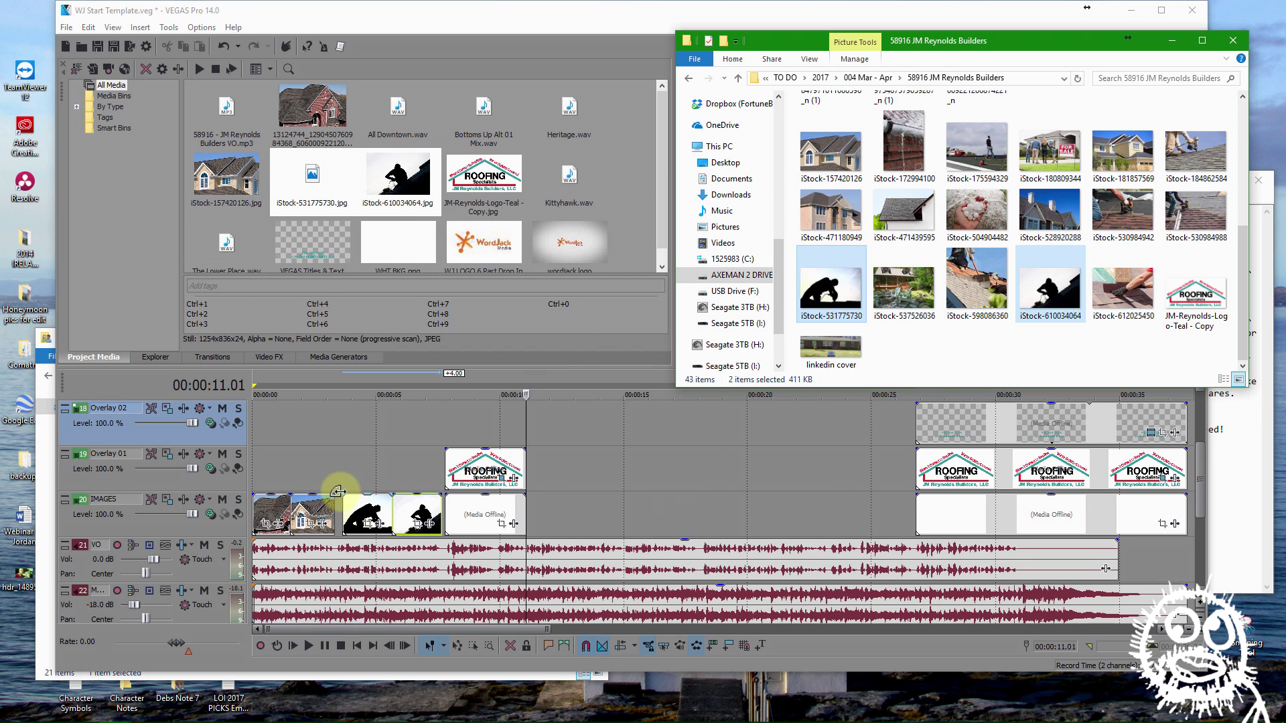
Fill the gap from 00:00:03.10 to 00:00:07.23 with the two roofer silhouettes, making them meet at about 5.5 seconds
scroll(509, 547, up, 3)
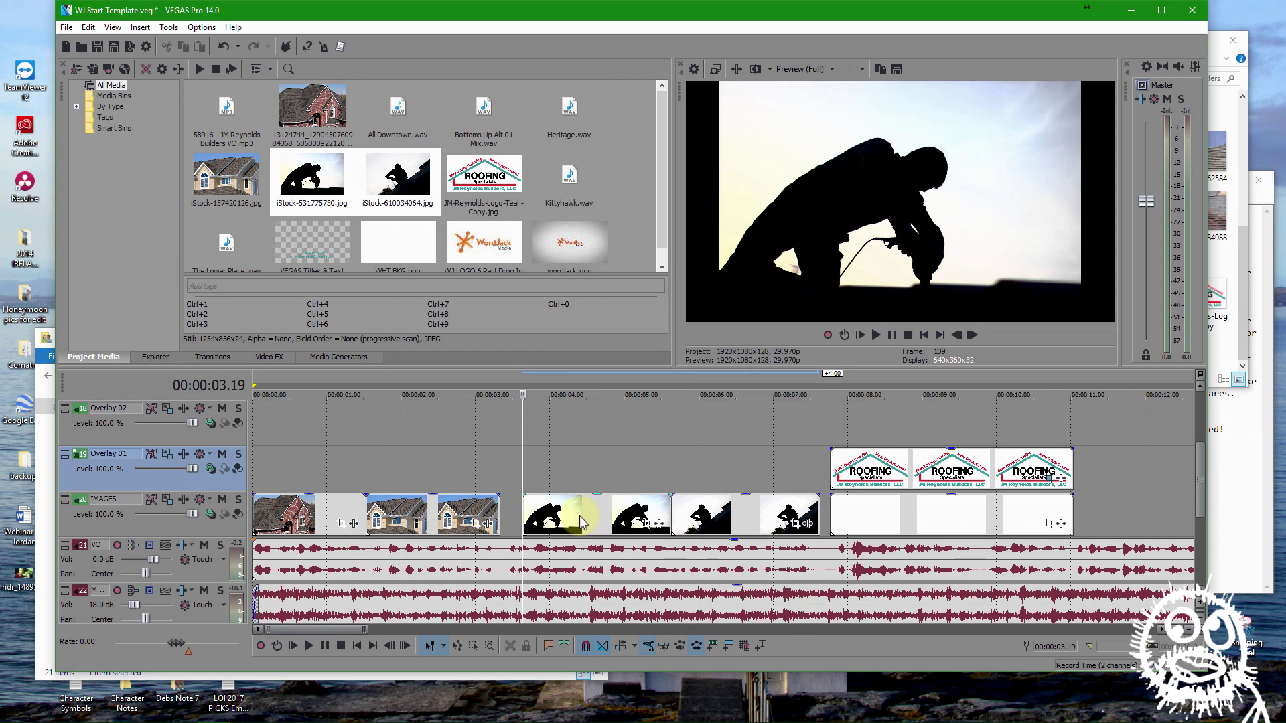
drag(580, 516, 541, 521)
drag(648, 515, 659, 511)
mouse_move(807, 517)
mouse_down()
mouse_move(795, 519)
mouse_move(829, 513)
mouse_up()
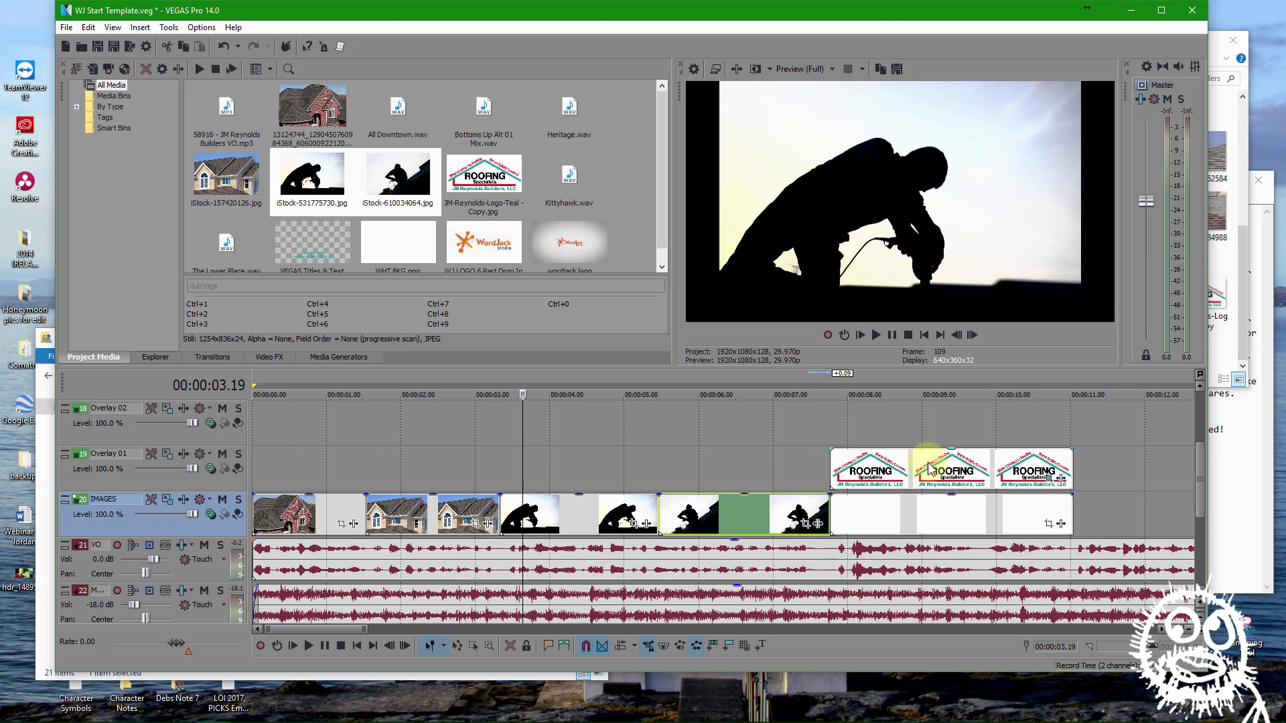
Review the silhouettes and logo at several points and play the sequence against the voiceover from 00:00:03.12
click(991, 431)
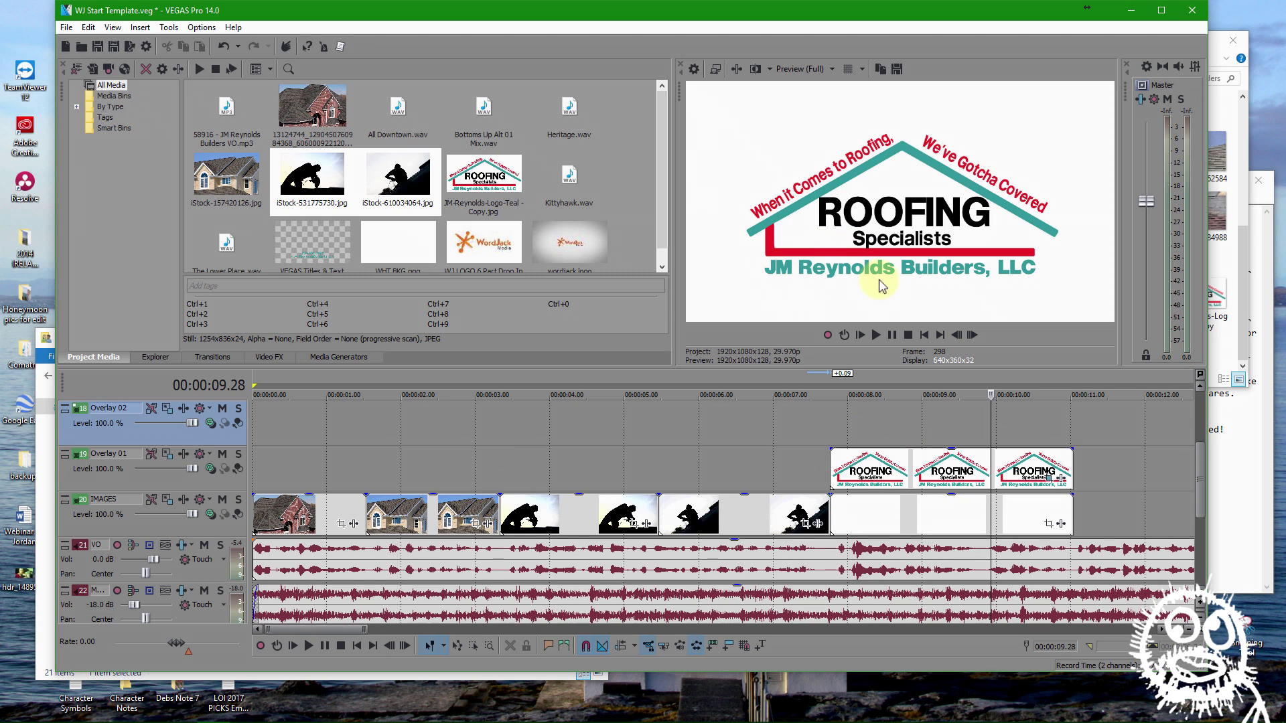
click(613, 448)
click(754, 453)
click(515, 469)
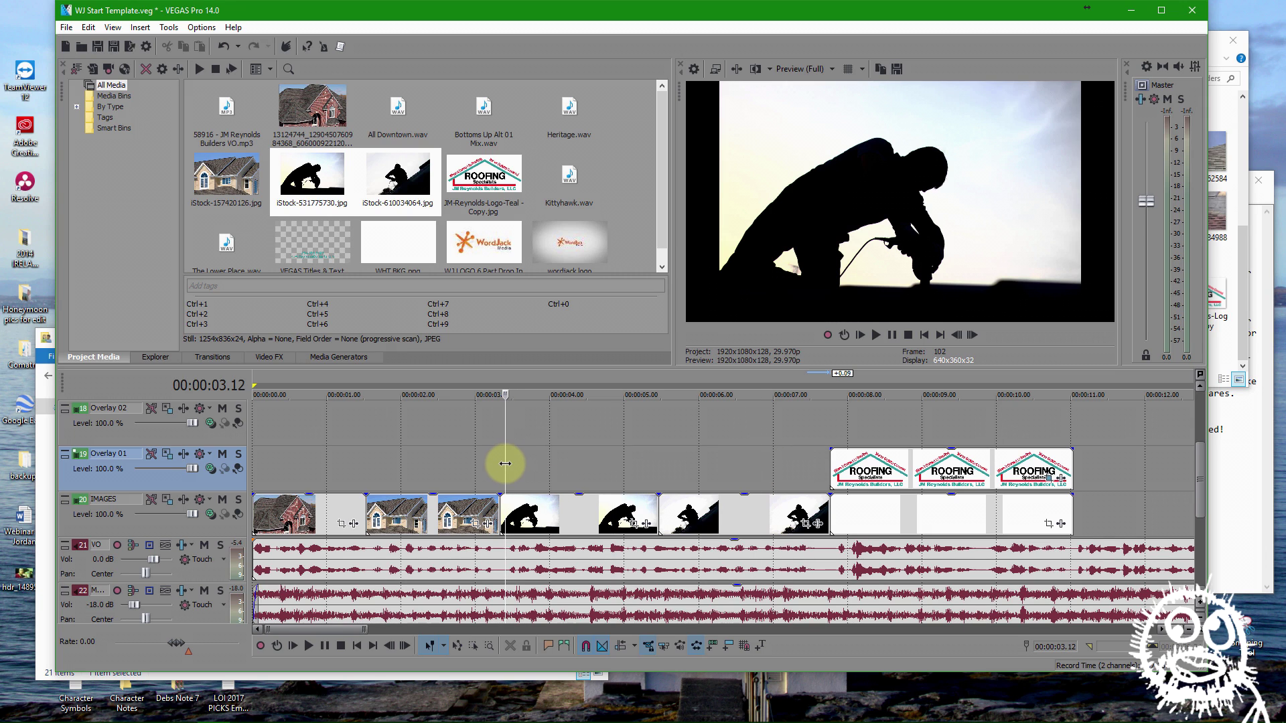
key(space)
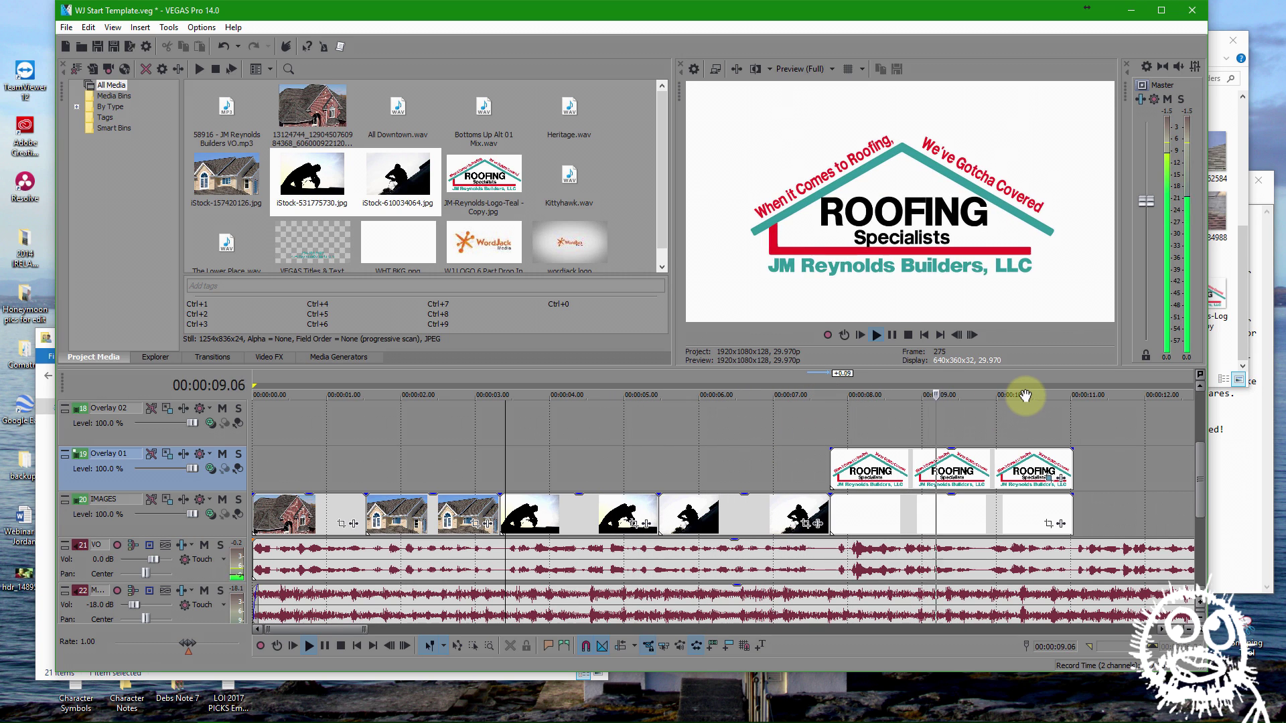
key(space)
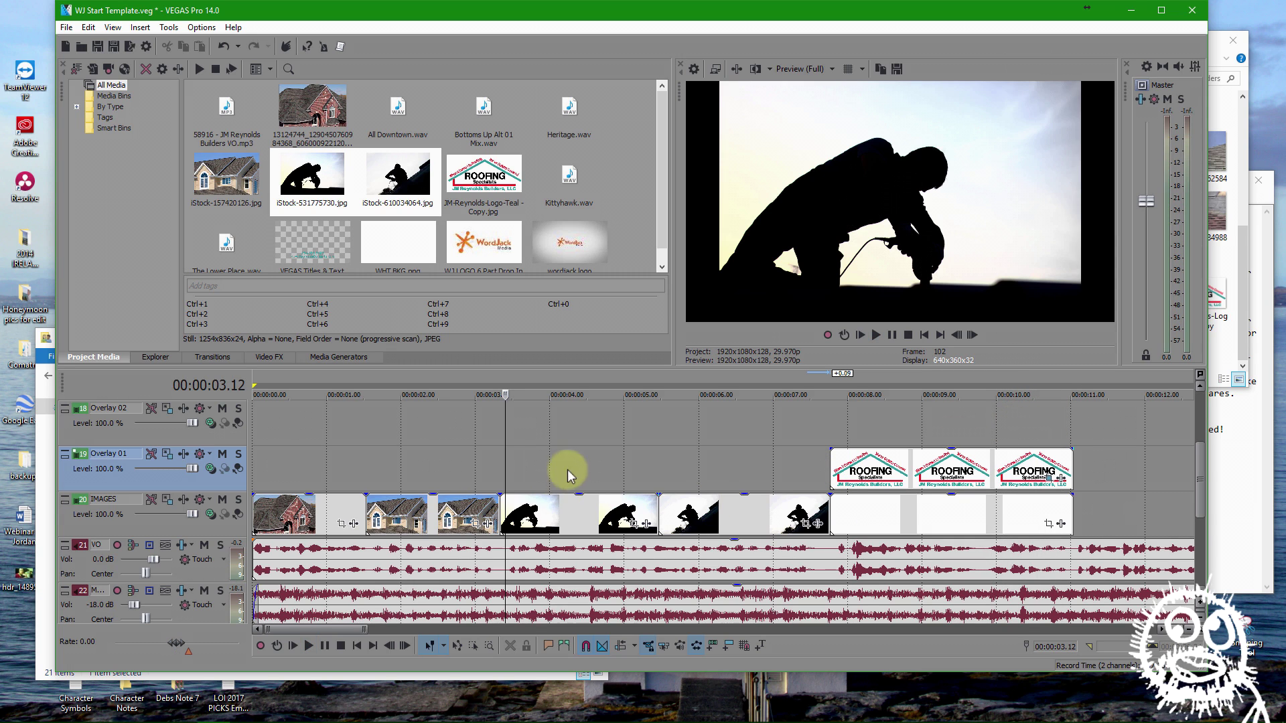
click(758, 451)
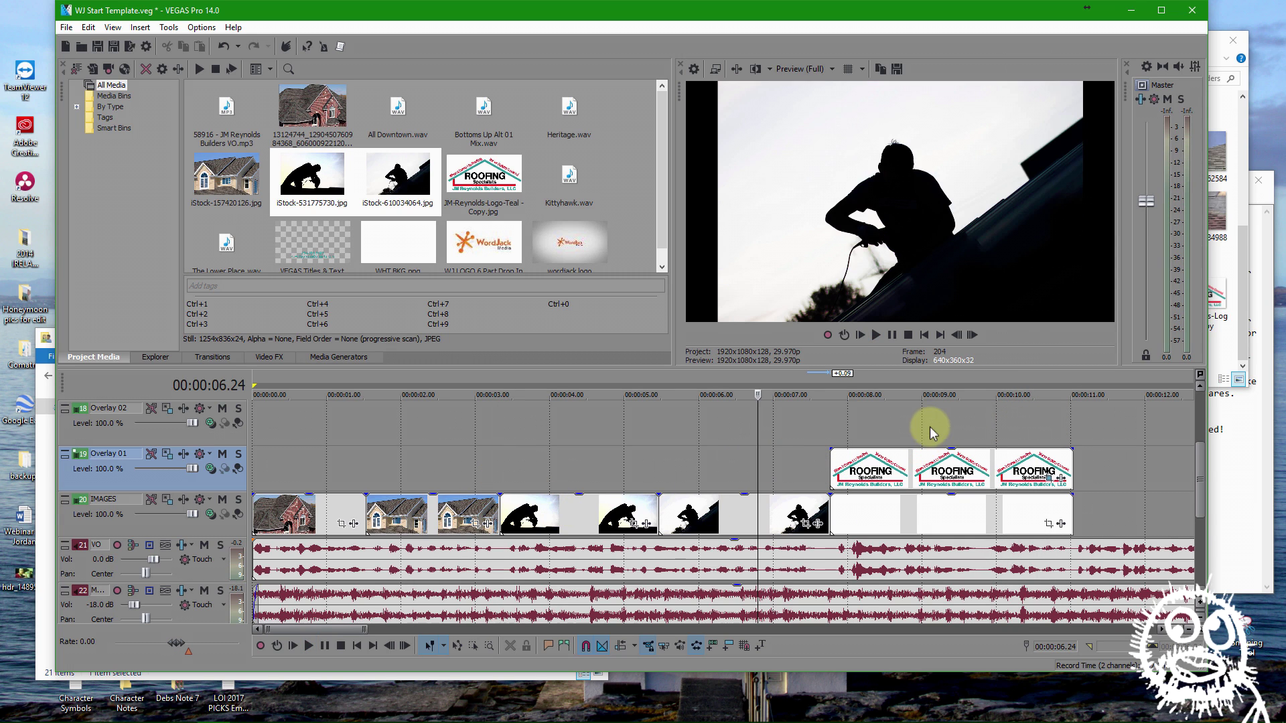
click(930, 427)
Listen to the voiceover from 00:00:11.01 while browsing the source folder for images that match the narration
click(1087, 439)
scroll(1103, 460, down, 4)
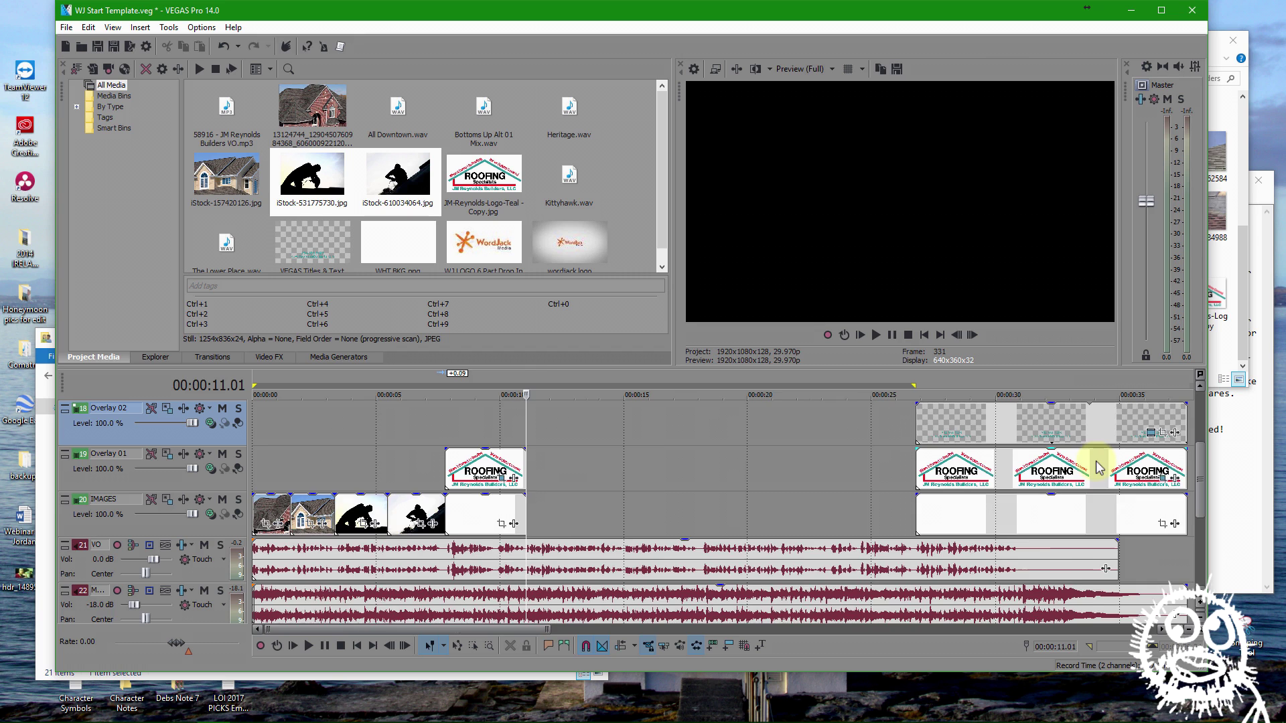
key(space)
scroll(973, 505, down, 3)
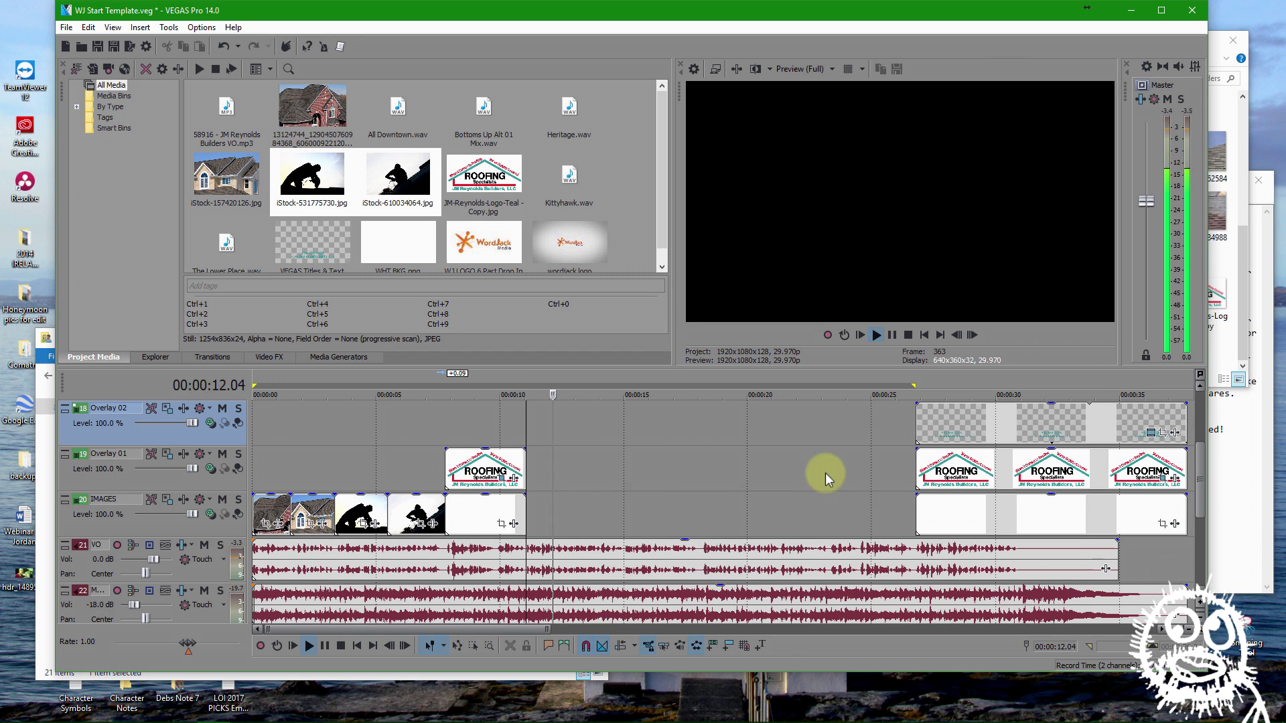
click(1240, 256)
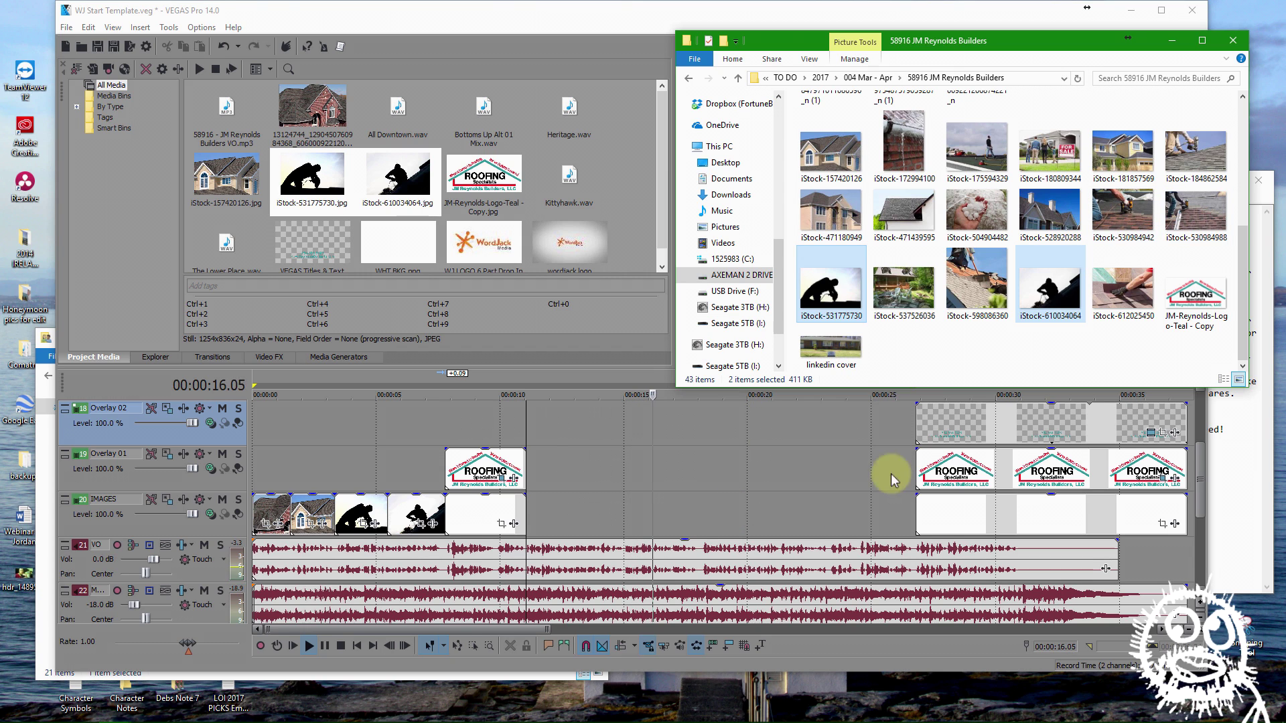
drag(1244, 294, 1259, 178)
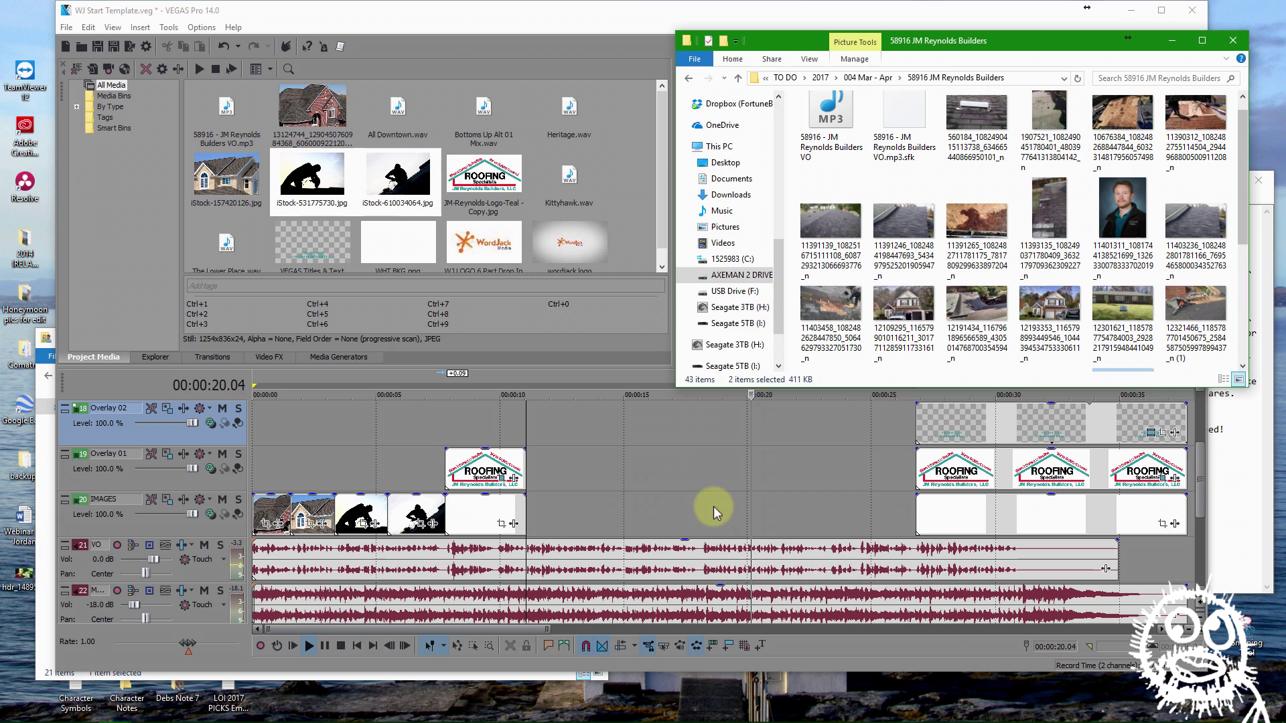
Mark the voiceover range from 00:00:14.24 to 00:00:24.16 and play it to hear that part of the narration
click(624, 525)
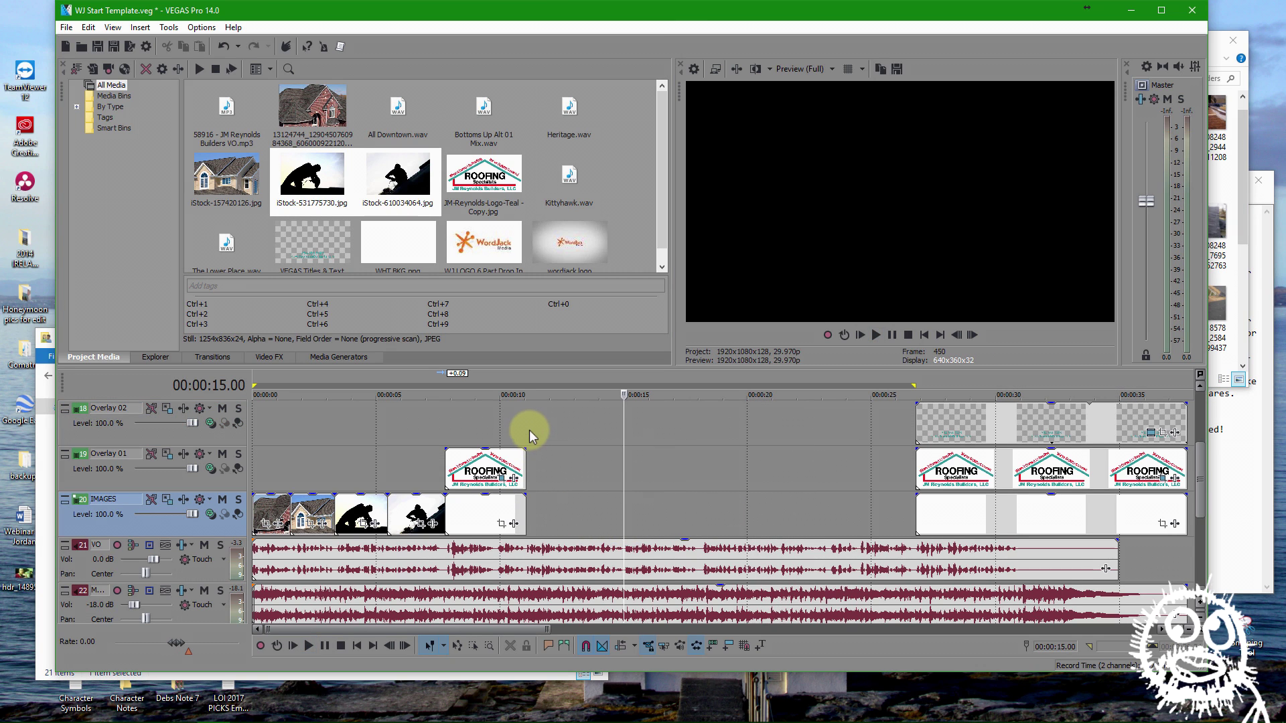
drag(526, 428, 662, 423)
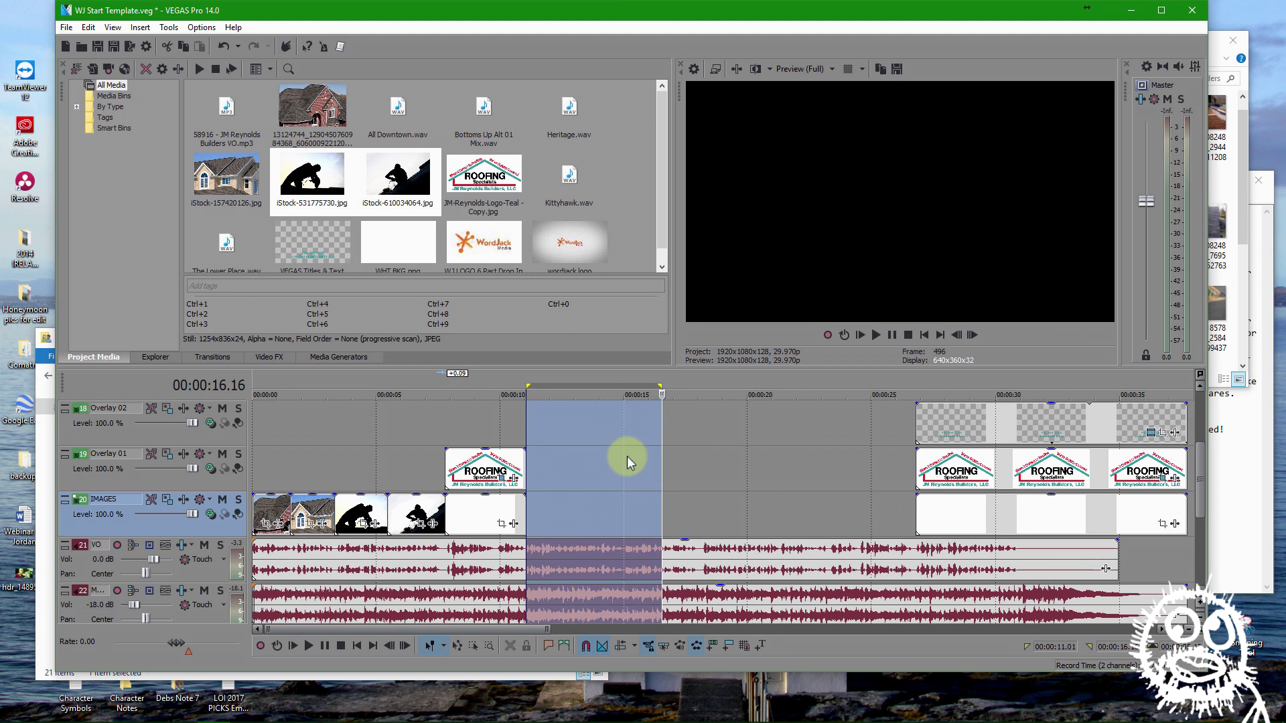
click(627, 456)
drag(618, 480, 859, 477)
key(space)
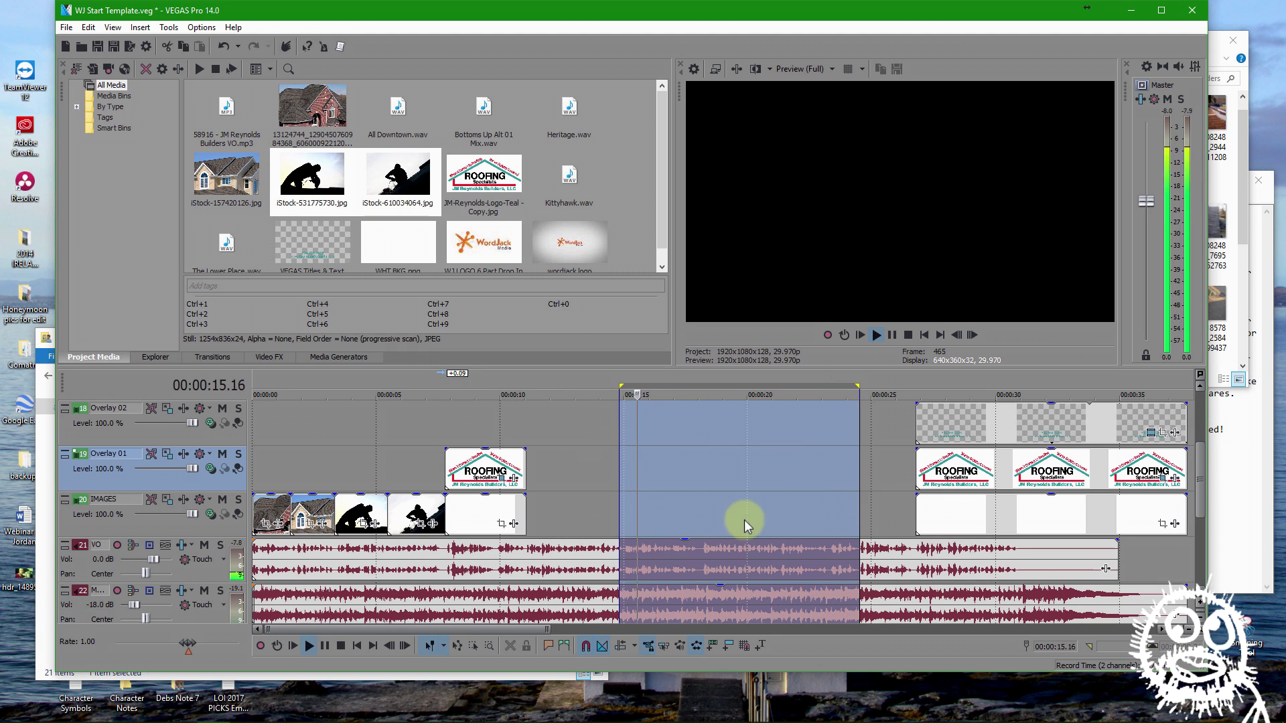
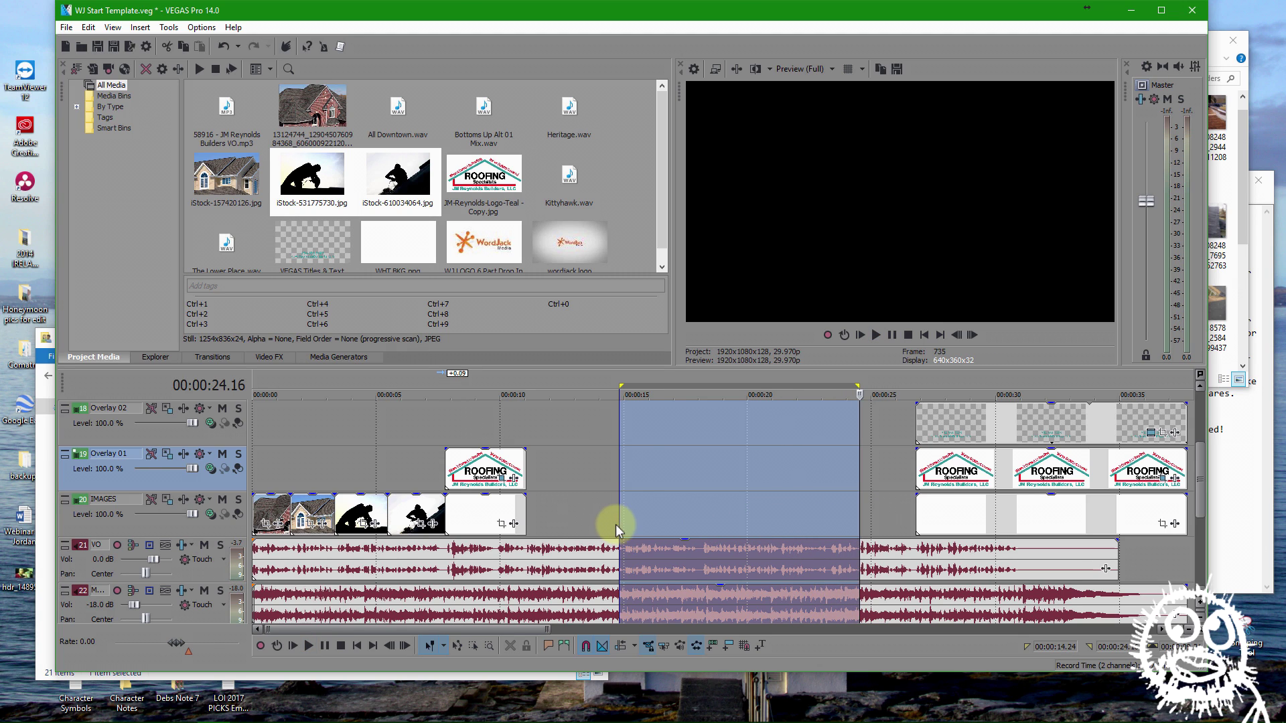
Mark the voiceover range from 00:00:11.01 to 00:00:14.28 and listen to its narration
click(589, 512)
click(528, 422)
shift+click(622, 429)
key(space)
Check the house and roof photos in the source folder as candidates for the marked voiceover section
click(1208, 267)
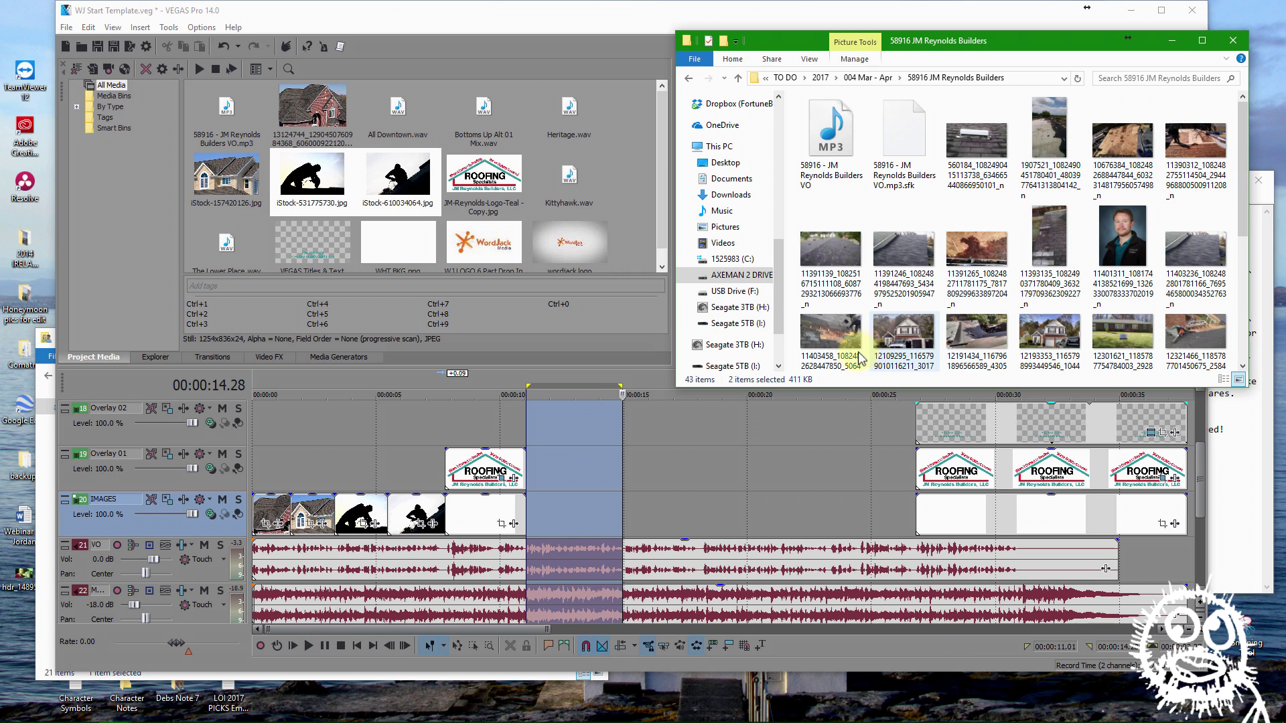
click(924, 342)
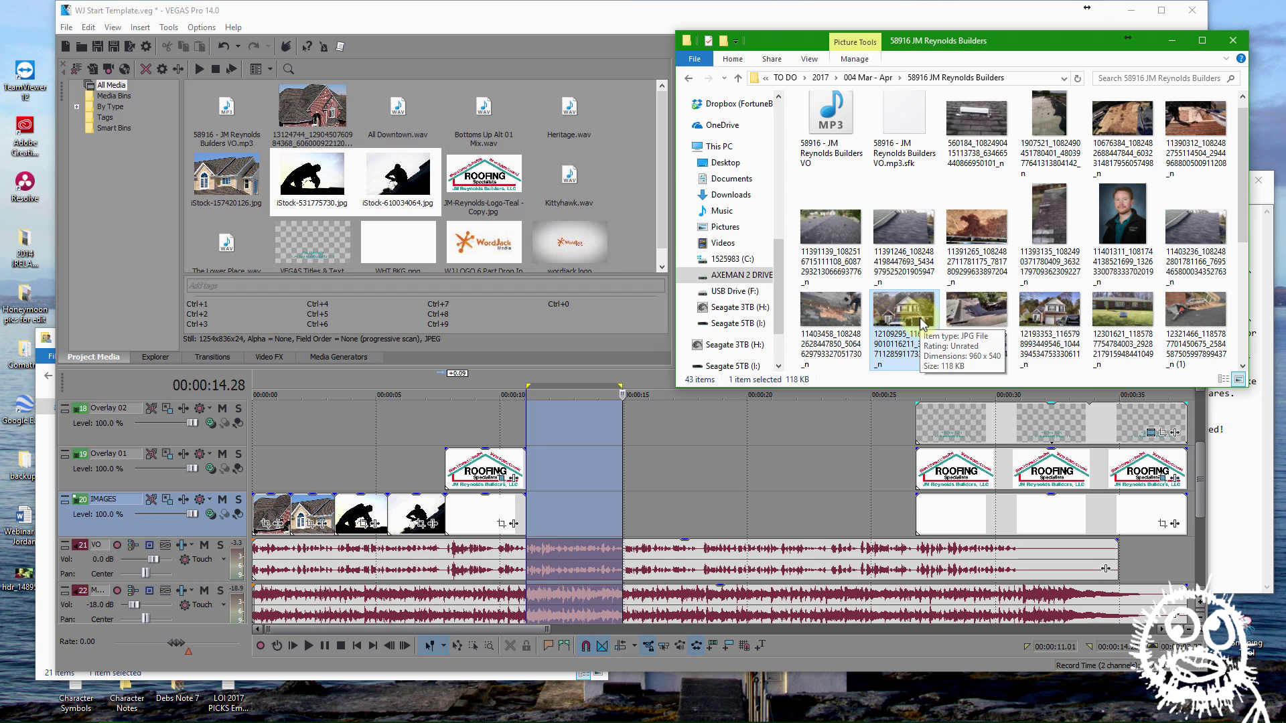
click(982, 304)
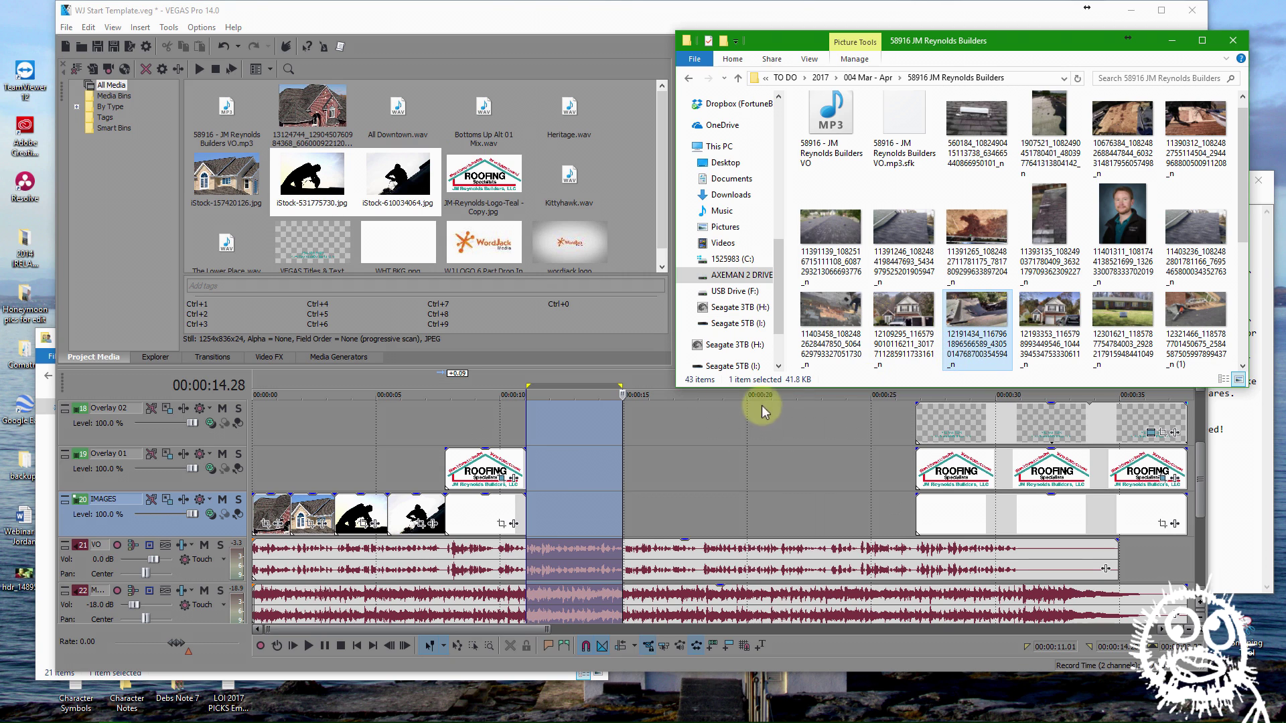
click(722, 421)
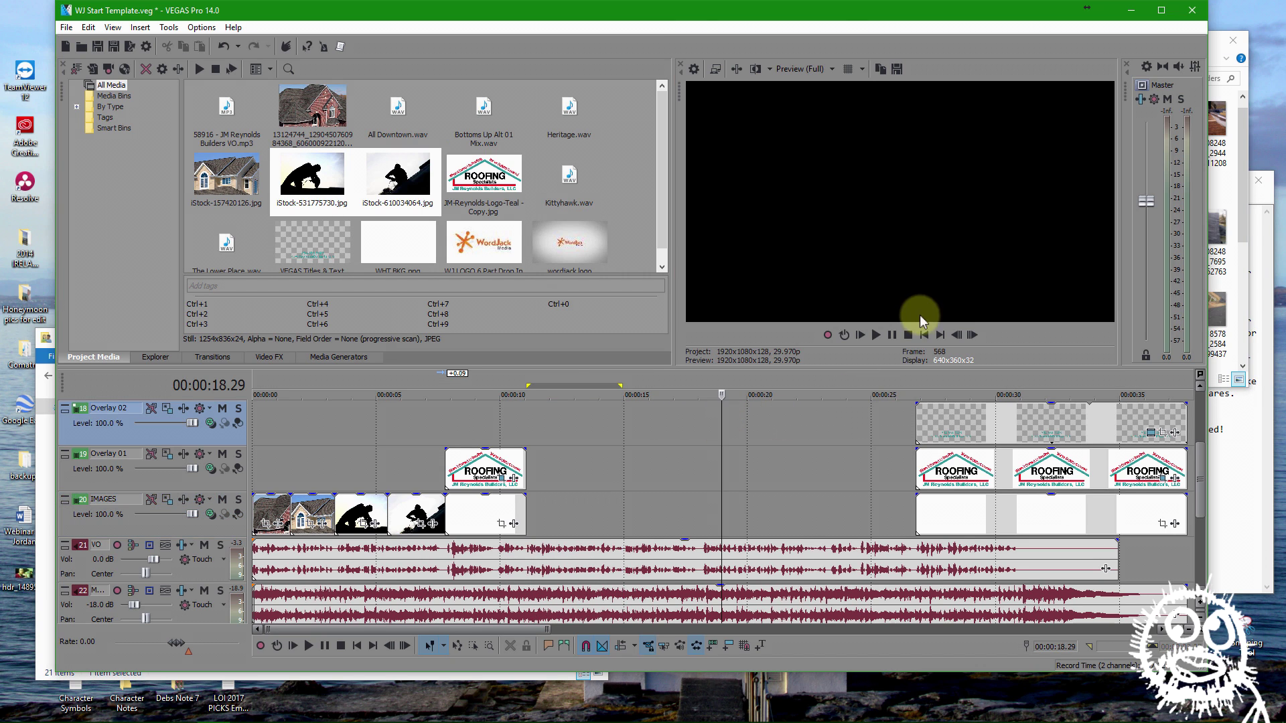
Place the brick ranch house and the two-story house with contractor vehicle photos on the IMAGES track, directly after the logo section
click(1243, 235)
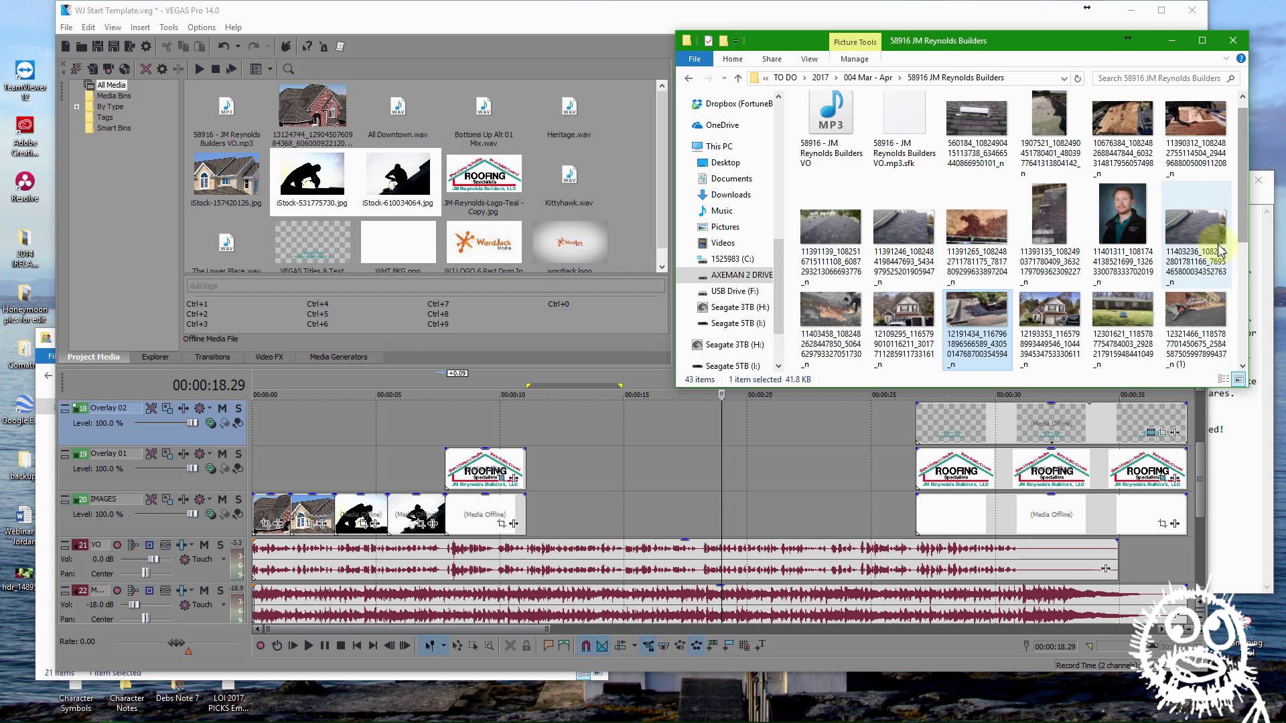
click(1125, 310)
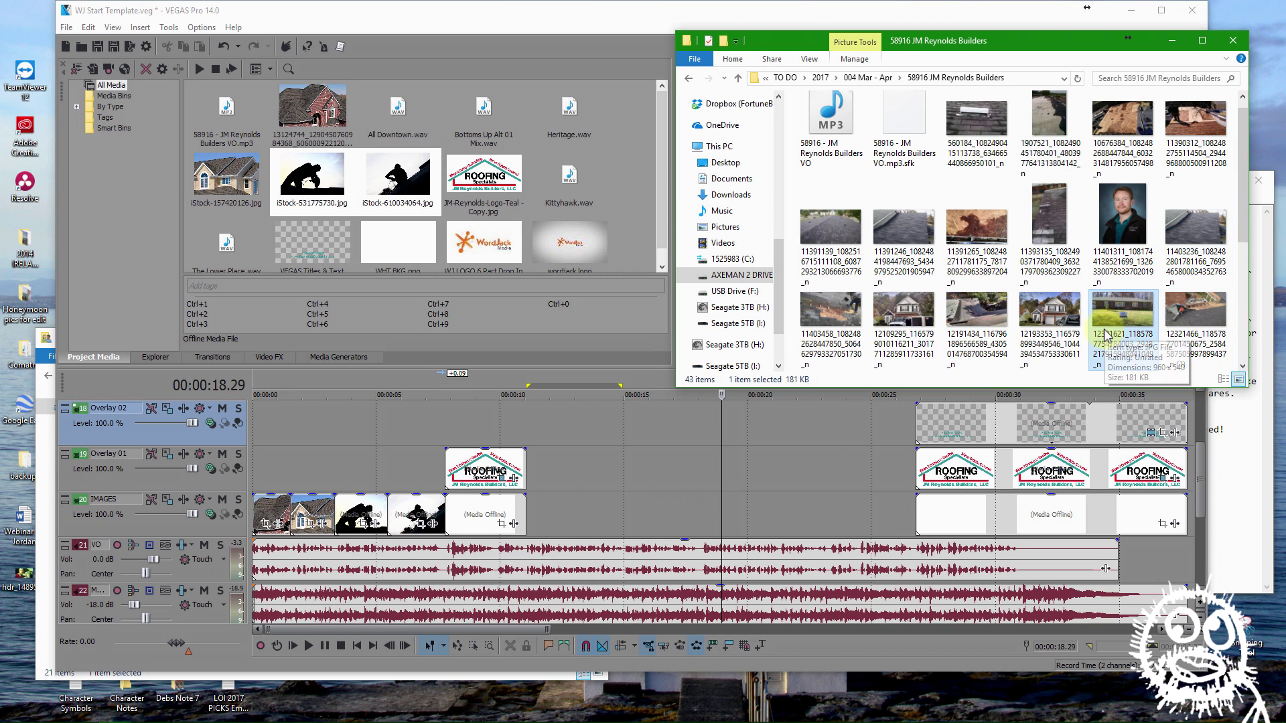
ctrl+click(1050, 315)
drag(1049, 315, 535, 501)
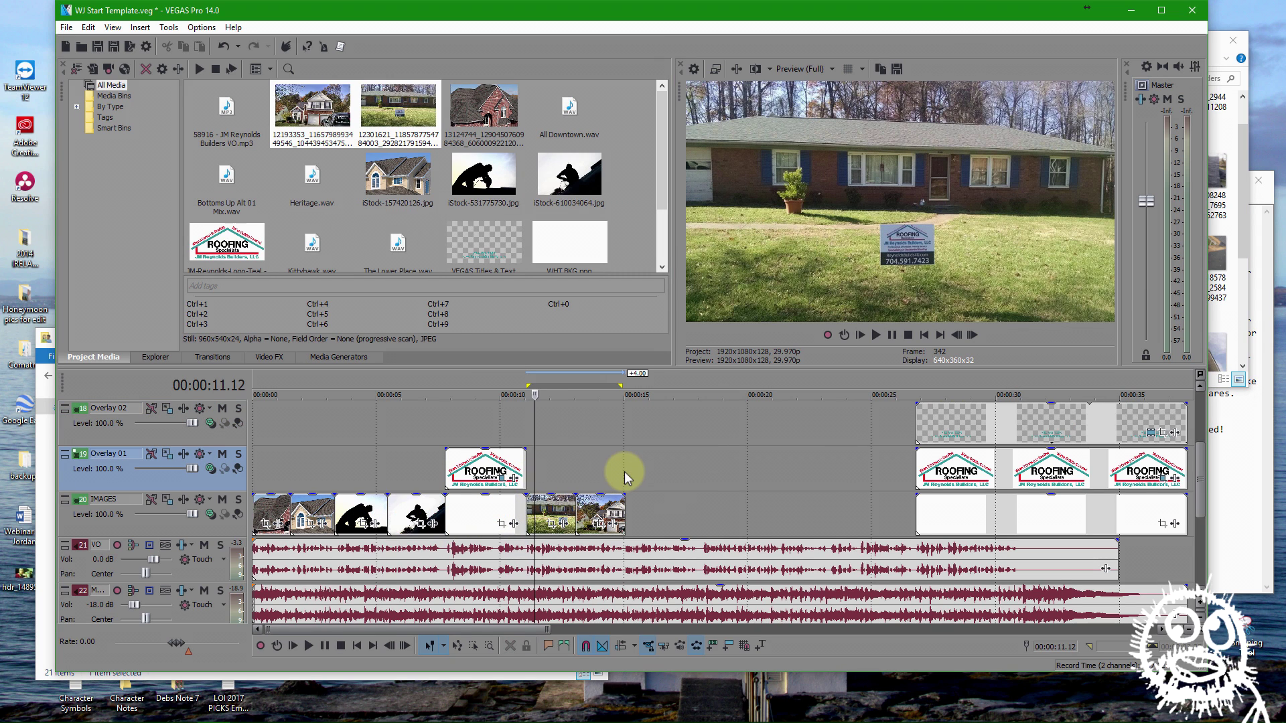
click(595, 477)
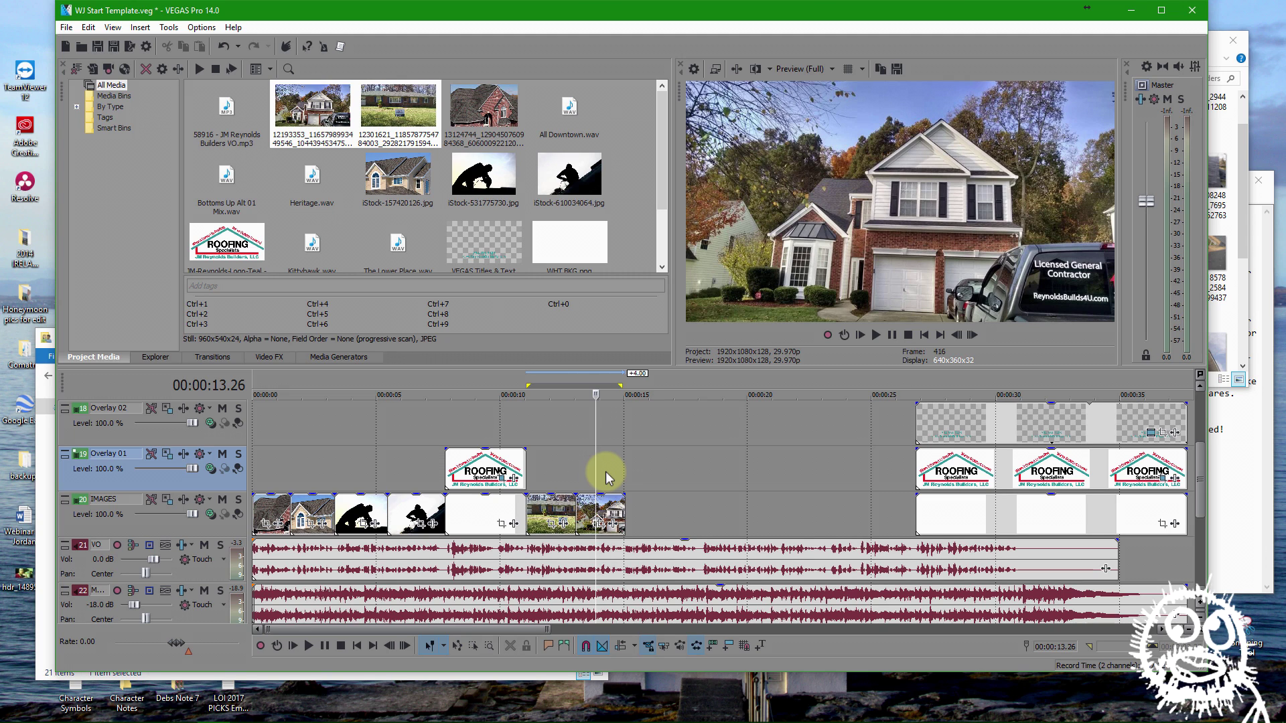
Compare the two placed house photos, then add the photo of the house with the white truck and trailer directly after them on the IMAGES track
click(1246, 255)
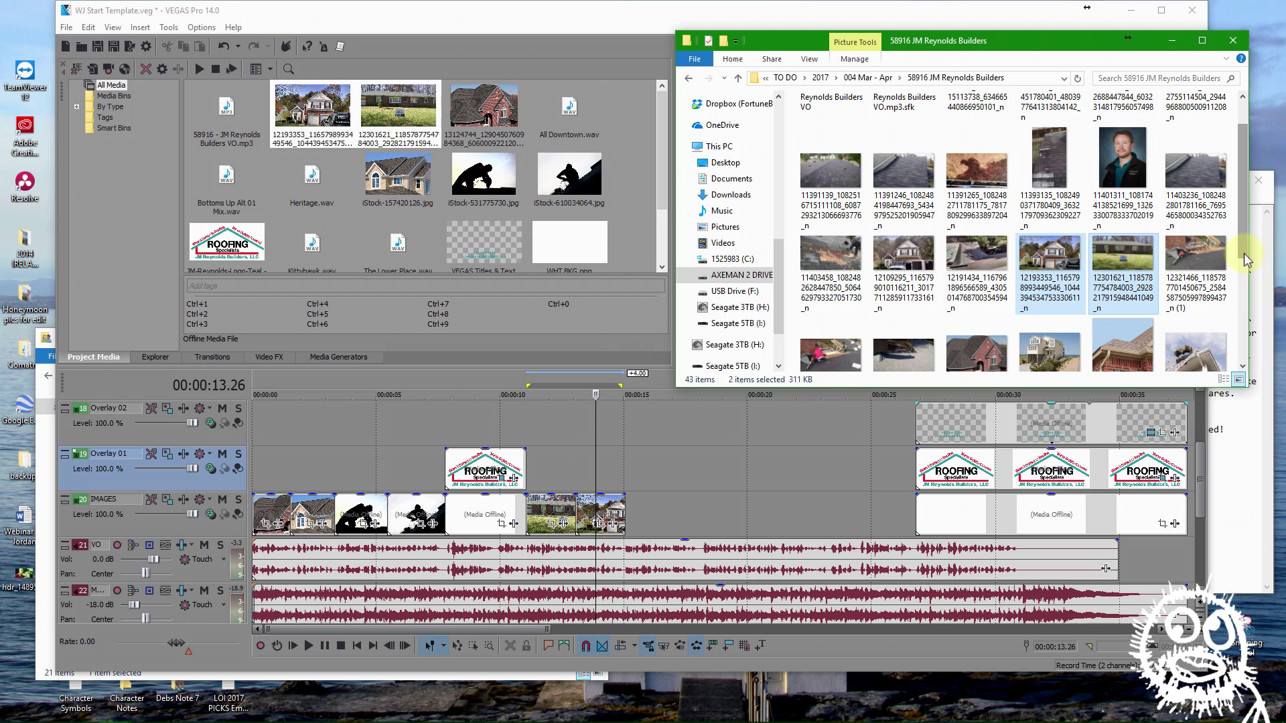
click(604, 485)
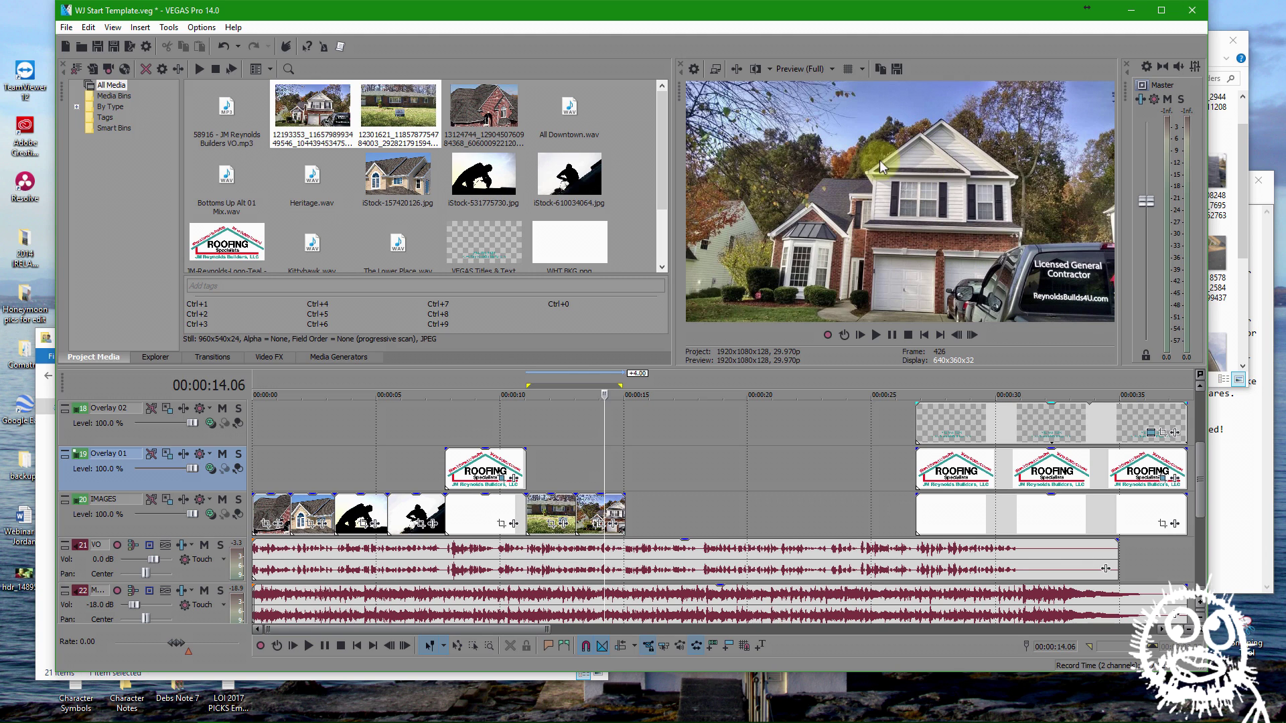
click(549, 466)
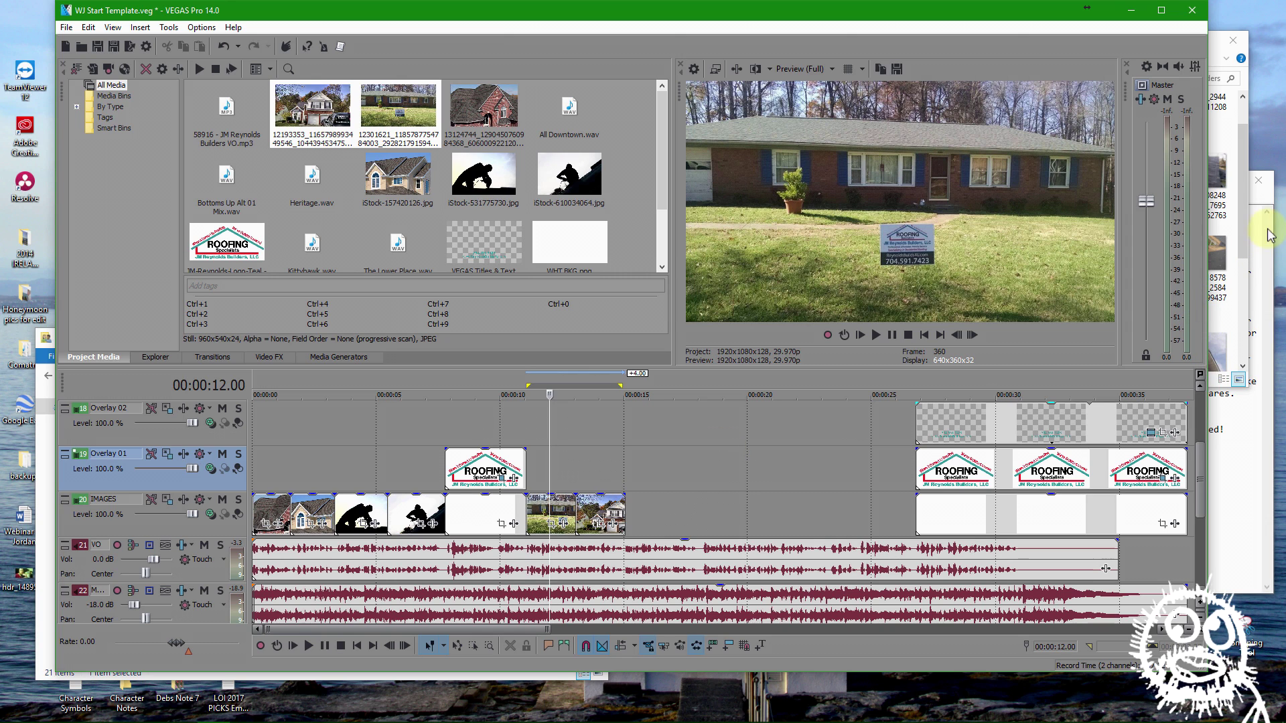
click(1245, 235)
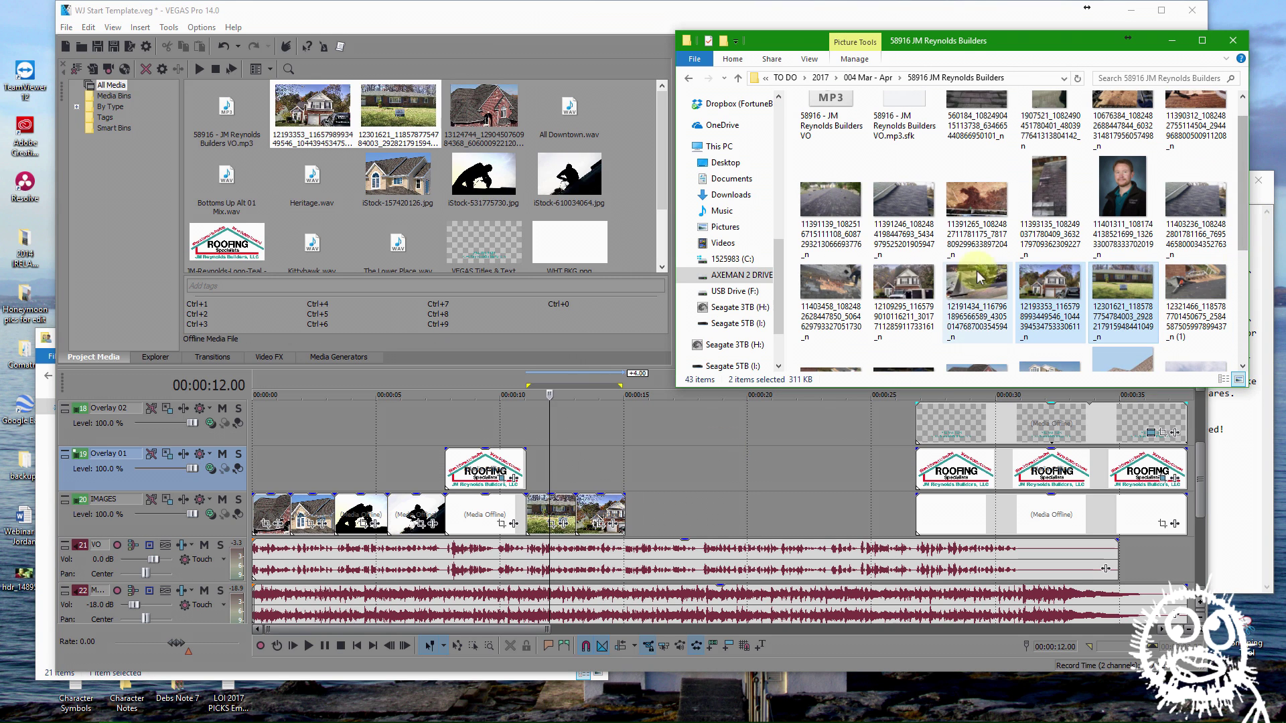
drag(912, 307, 636, 483)
click(637, 484)
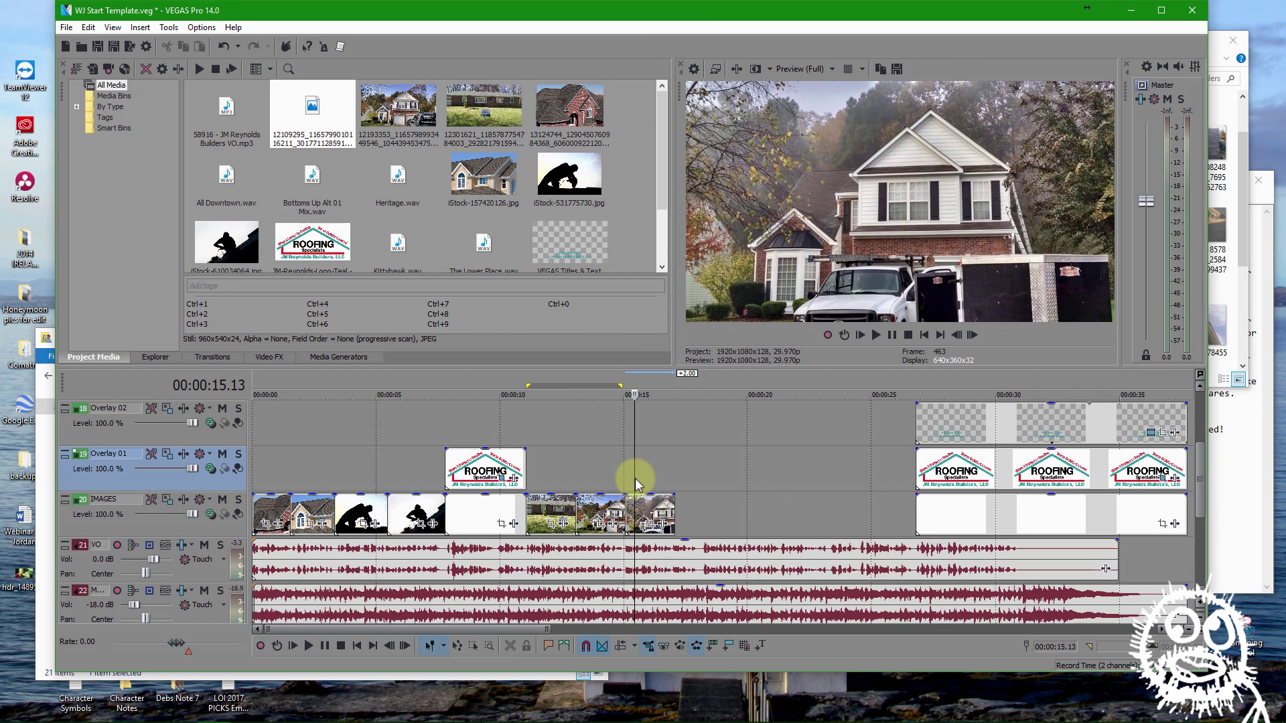
click(651, 514)
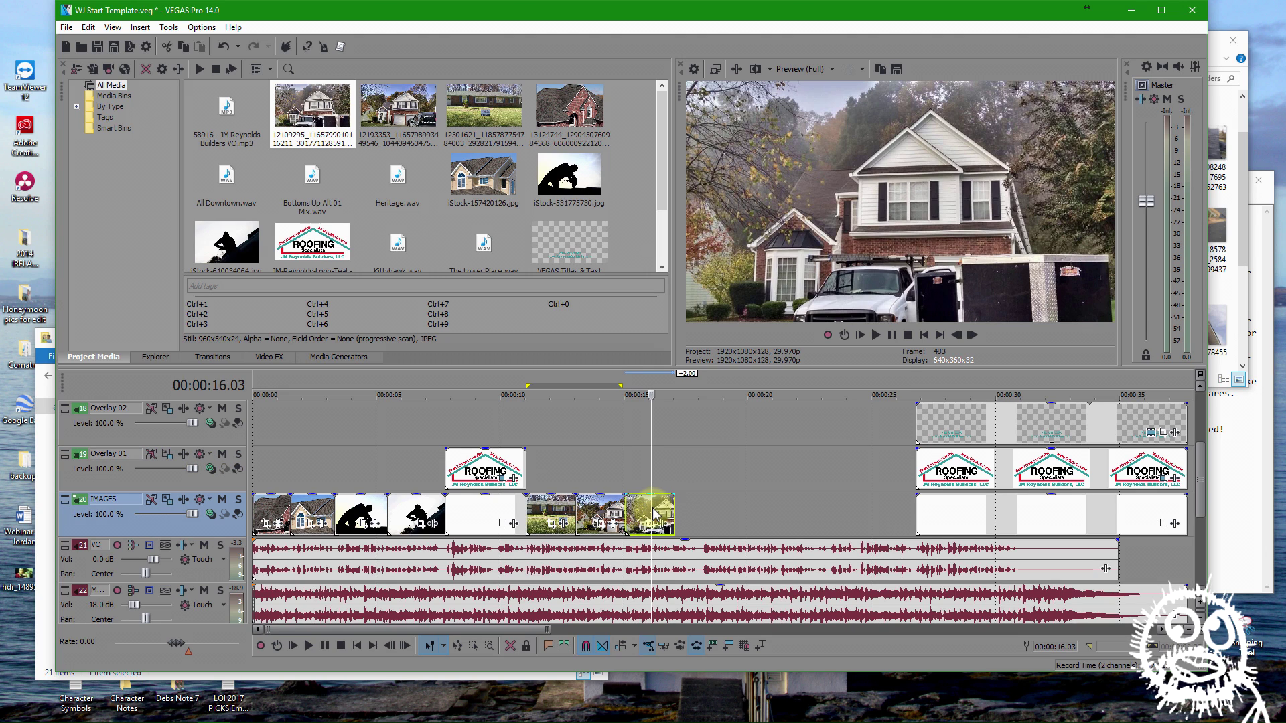
Delete the last house image from the IMAGES track and play the sequence with the voiceover from about 11 seconds
key(Delete)
click(526, 432)
key(space)
scroll(644, 477, up, 2)
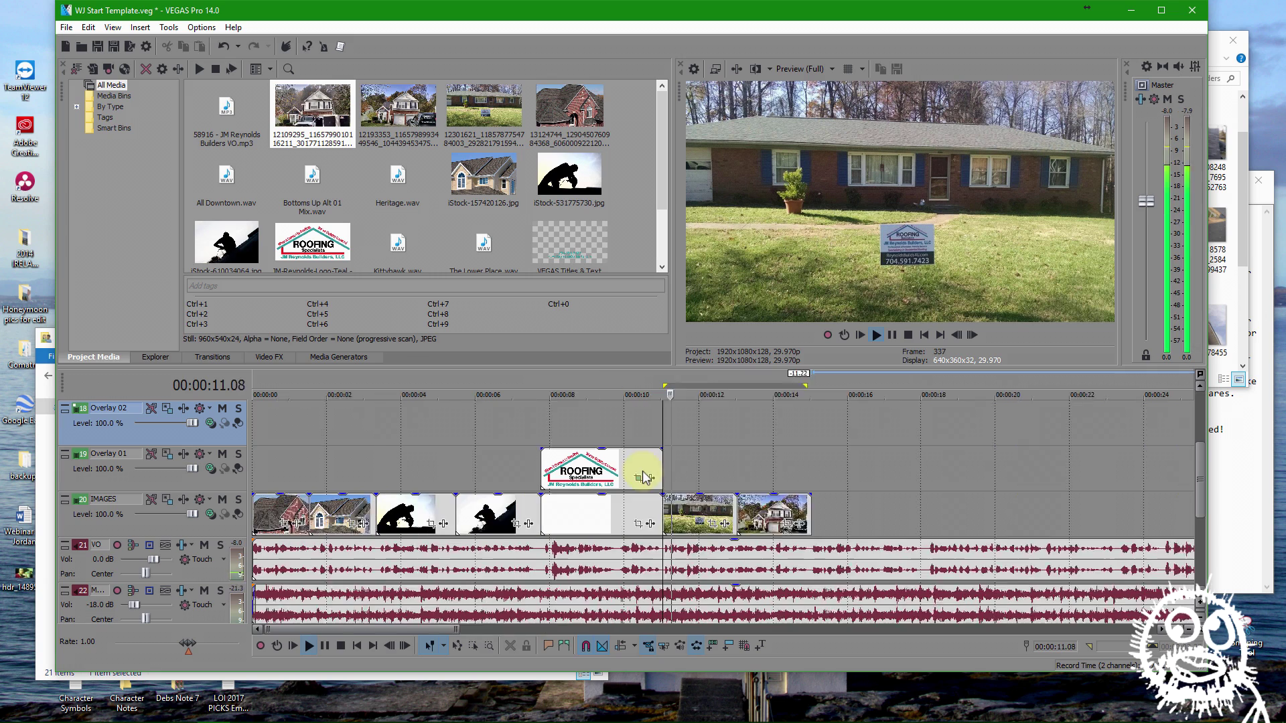
scroll(644, 476, up, 3)
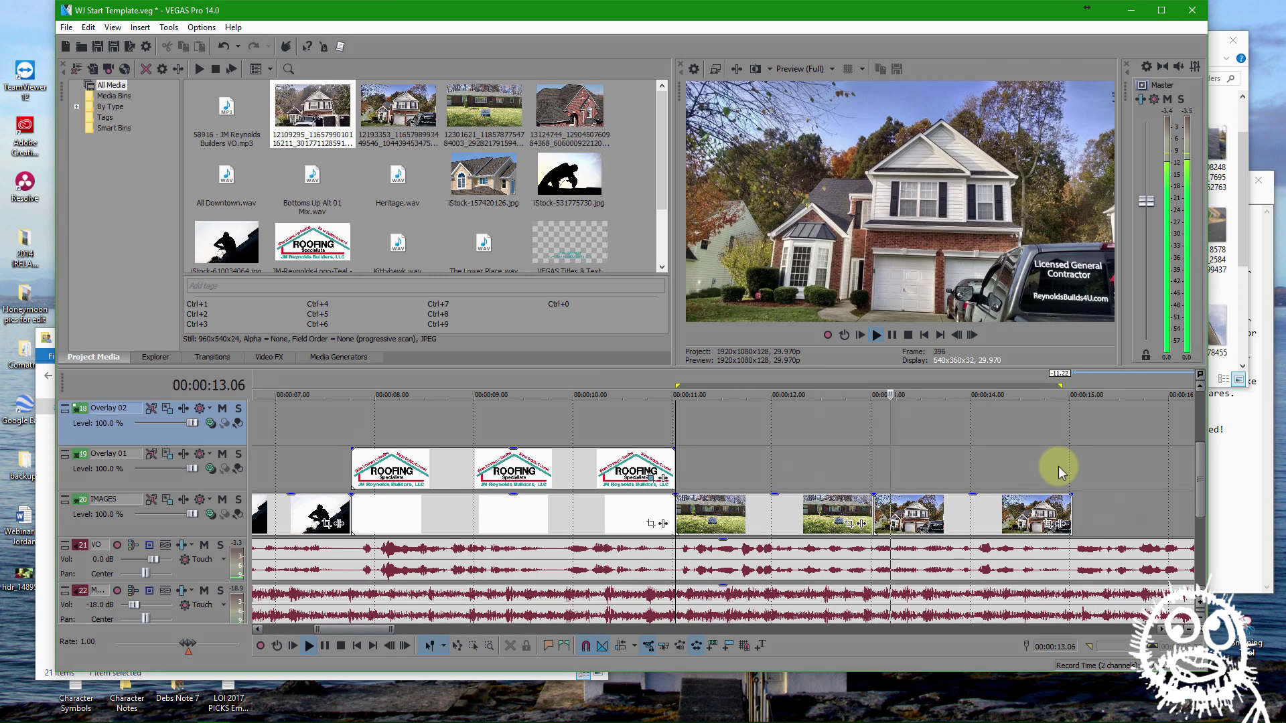
scroll(1058, 468, down, 1)
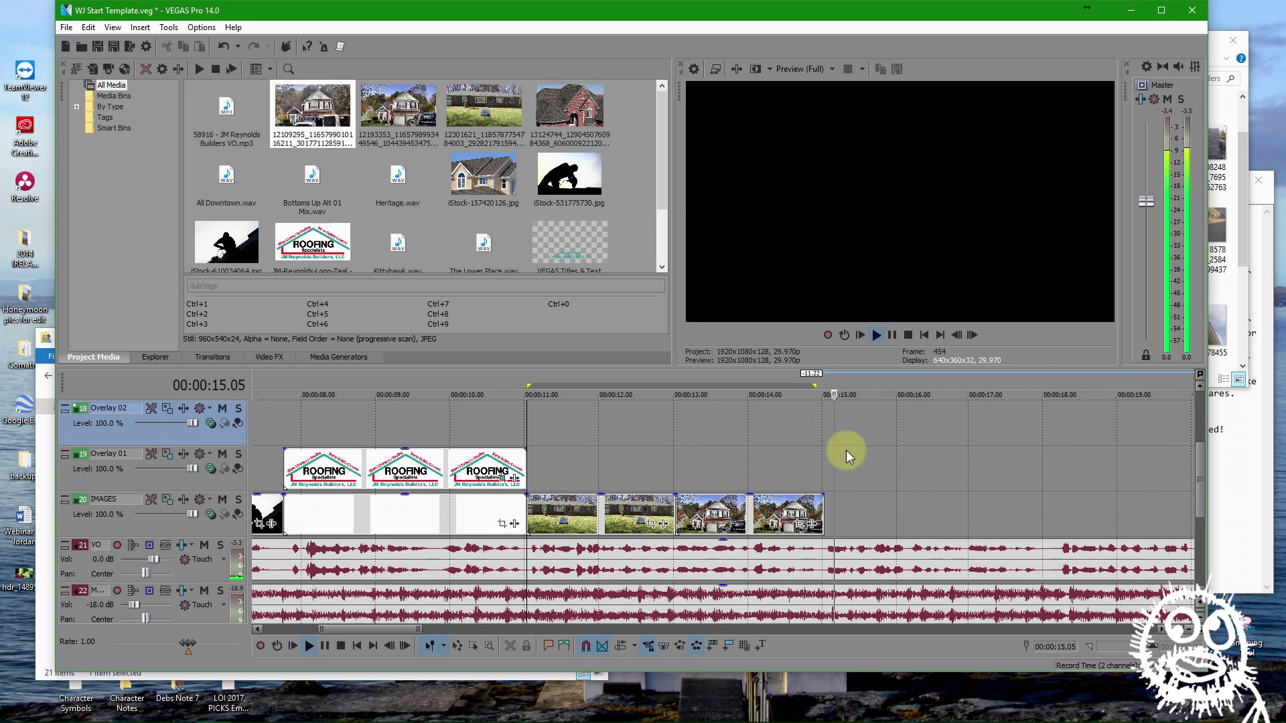
scroll(837, 470, down, 2)
click(683, 482)
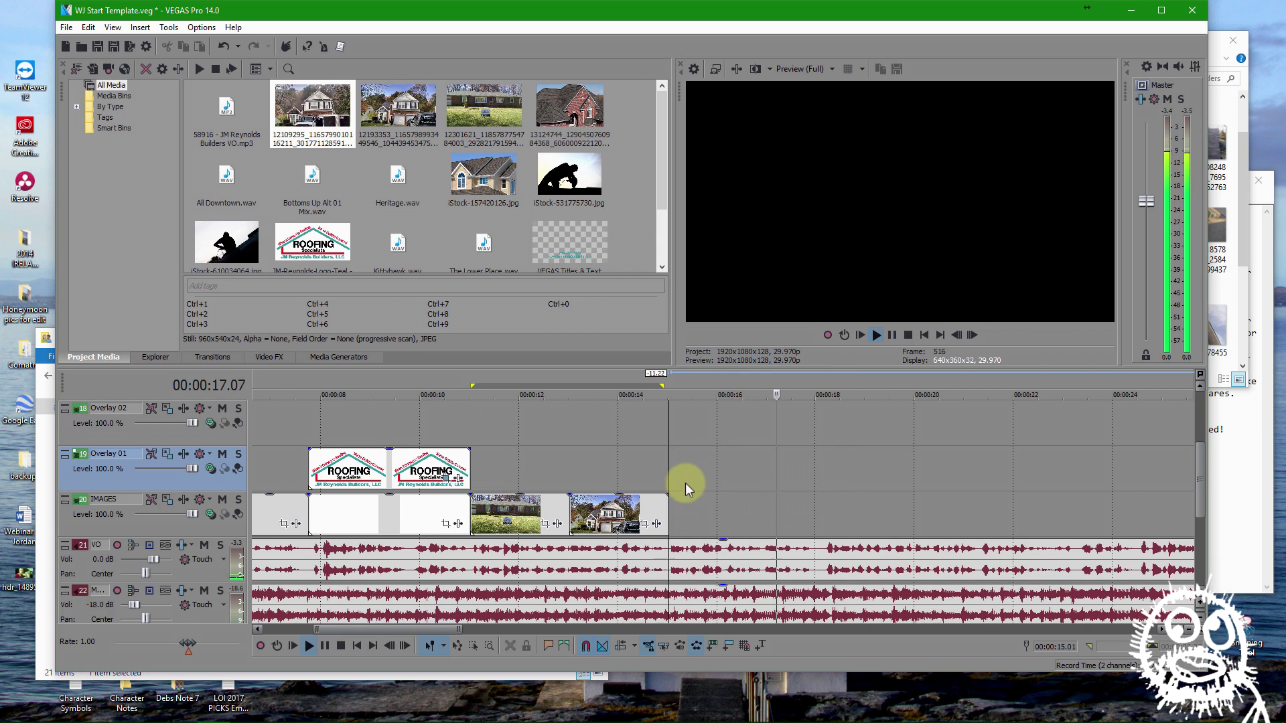
key(space)
Bring the roof photo starting with 11391246 from the image folder onto the IMAGES track at about 16.5 seconds
click(1241, 221)
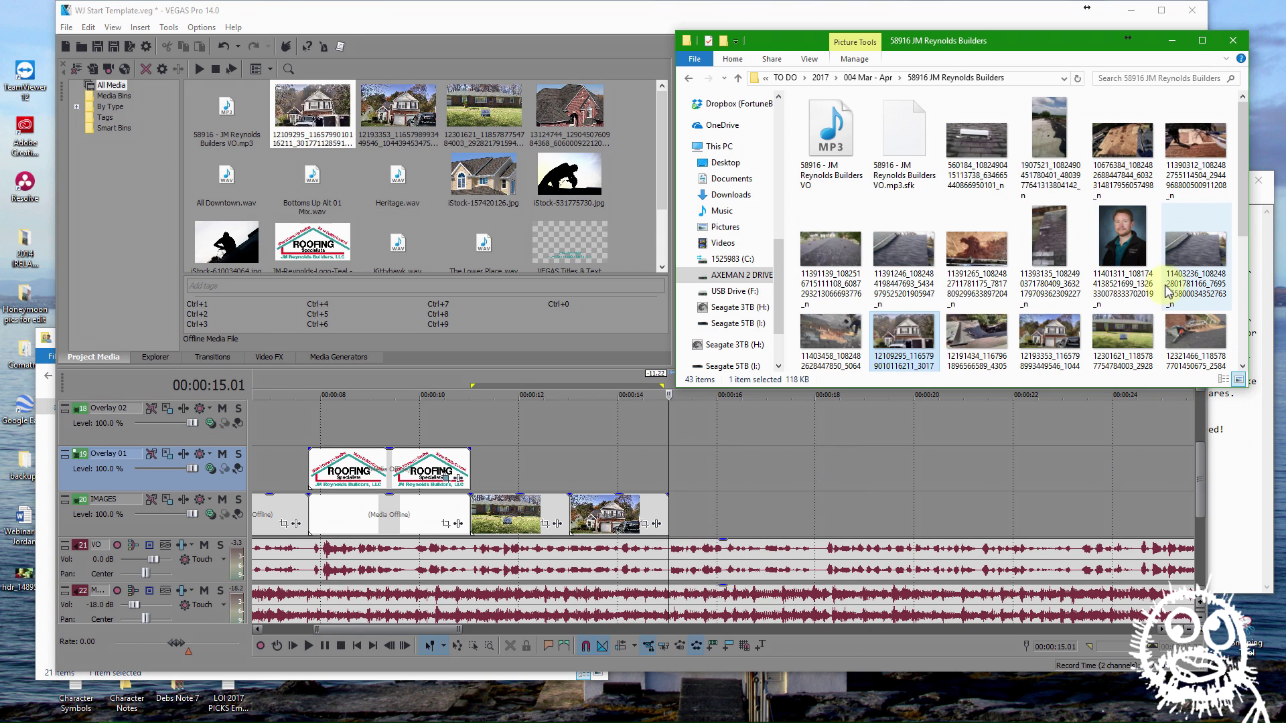
click(902, 256)
drag(901, 253, 752, 508)
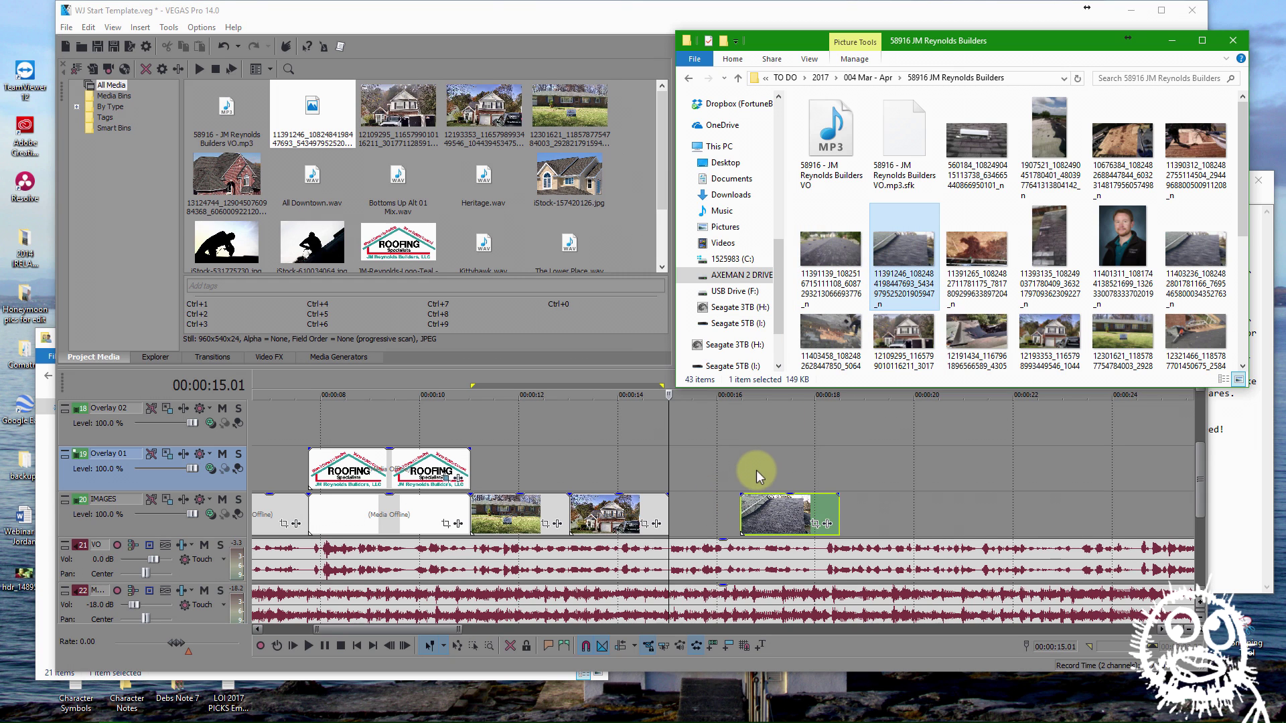
click(757, 470)
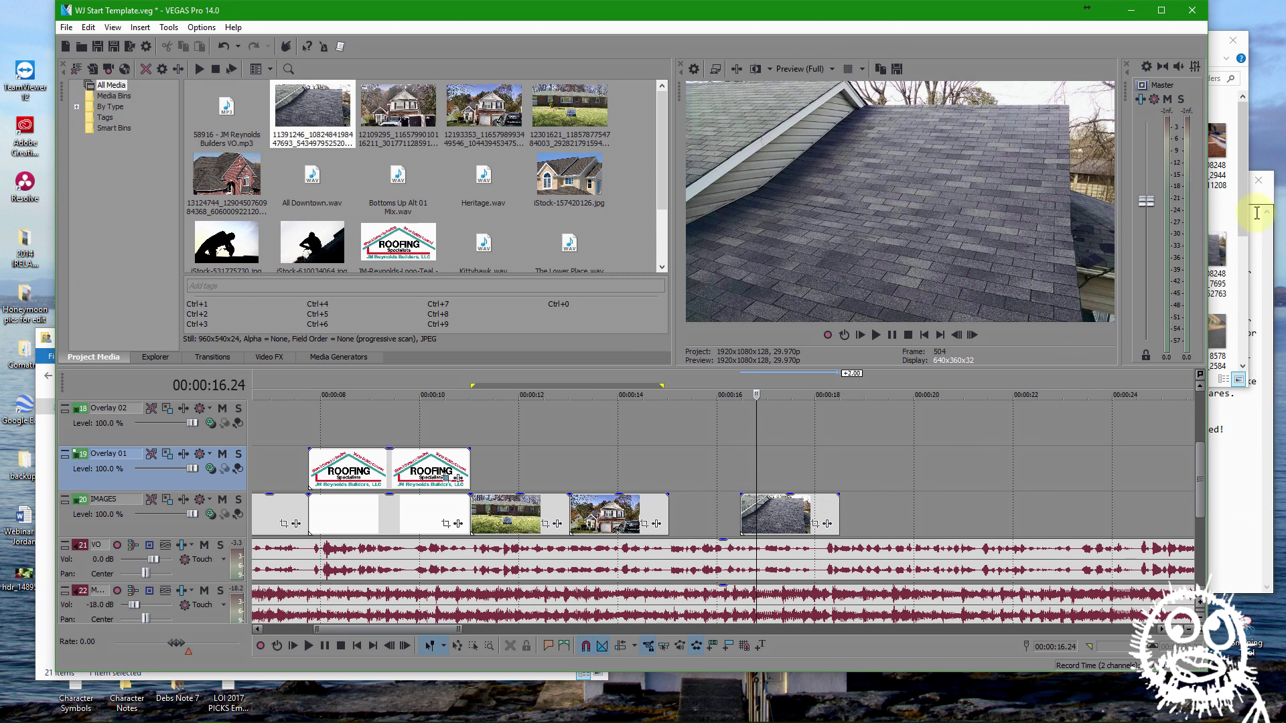
Add the roof photo starting with 11391139 to the Overlay 01 track, starting where the last house image ends
click(1257, 213)
click(824, 288)
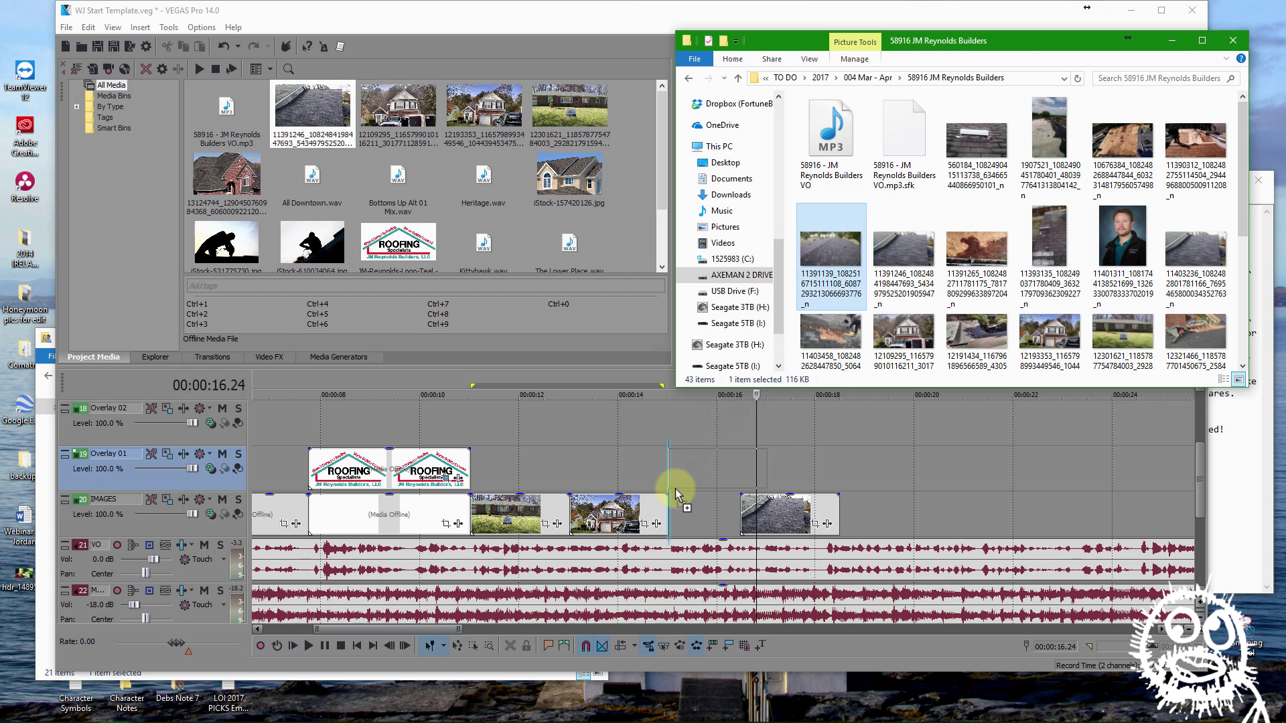
drag(675, 495, 676, 485)
click(687, 435)
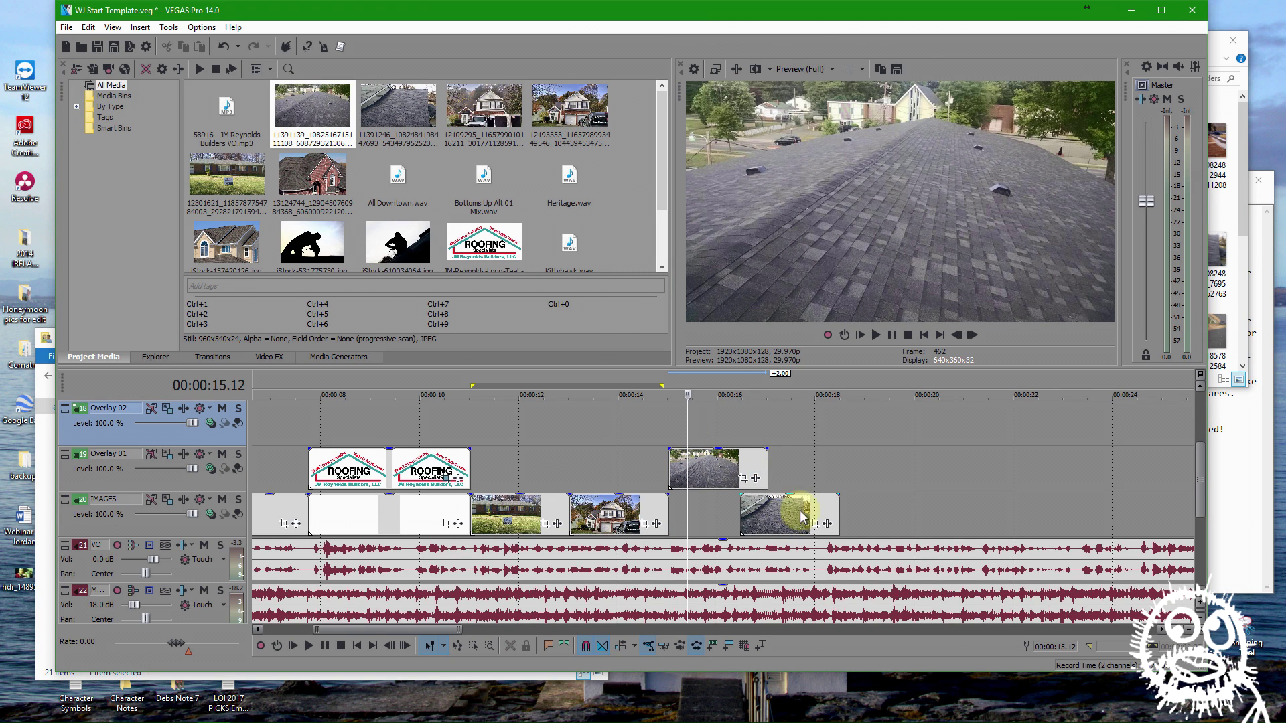
Shorten both roof images and place them back to back on the IMAGES track after the house image, ending at about 18.2 seconds
drag(761, 517, 769, 521)
click(802, 456)
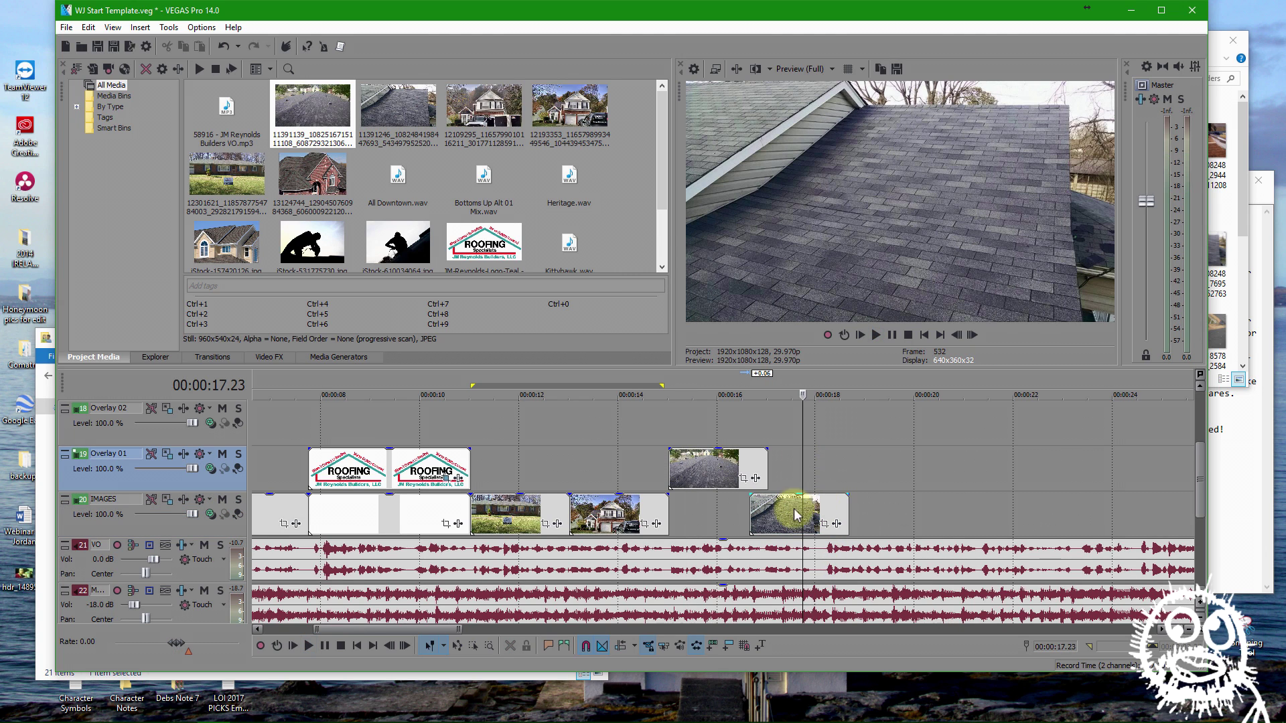
mouse_move(848, 512)
mouse_down()
mouse_move(812, 512)
mouse_move(829, 517)
mouse_up()
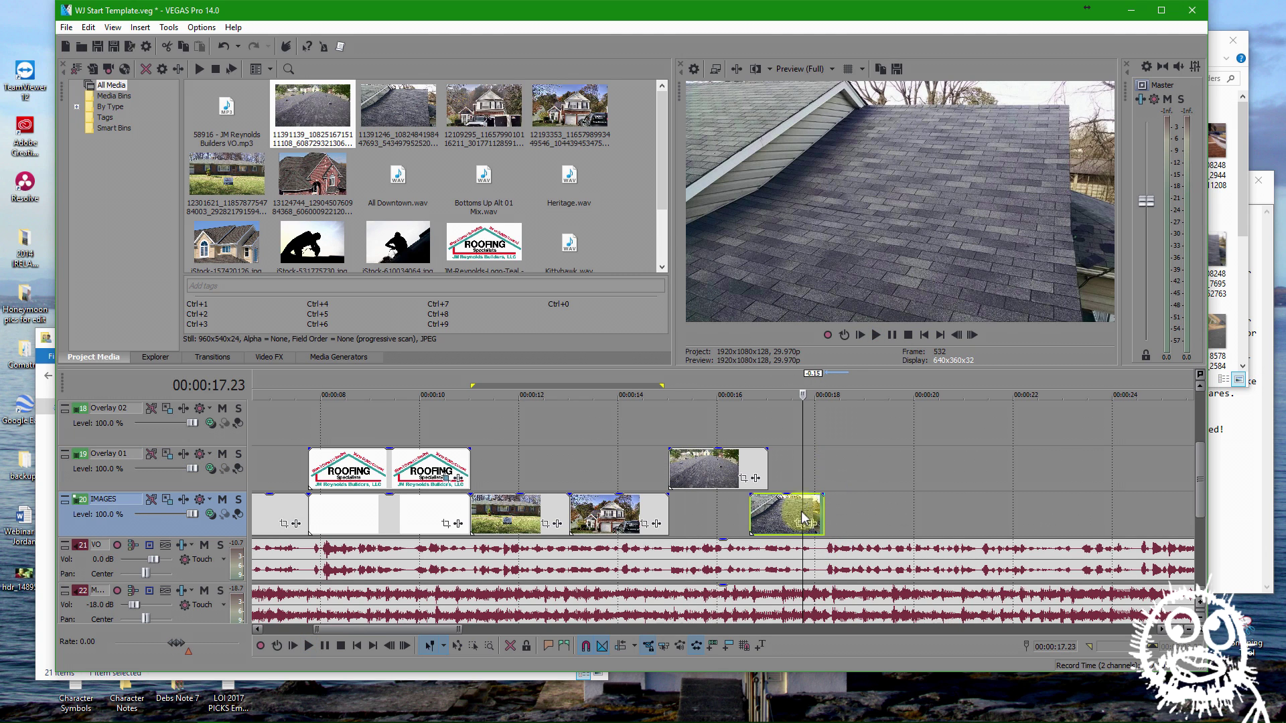
drag(764, 460, 749, 461)
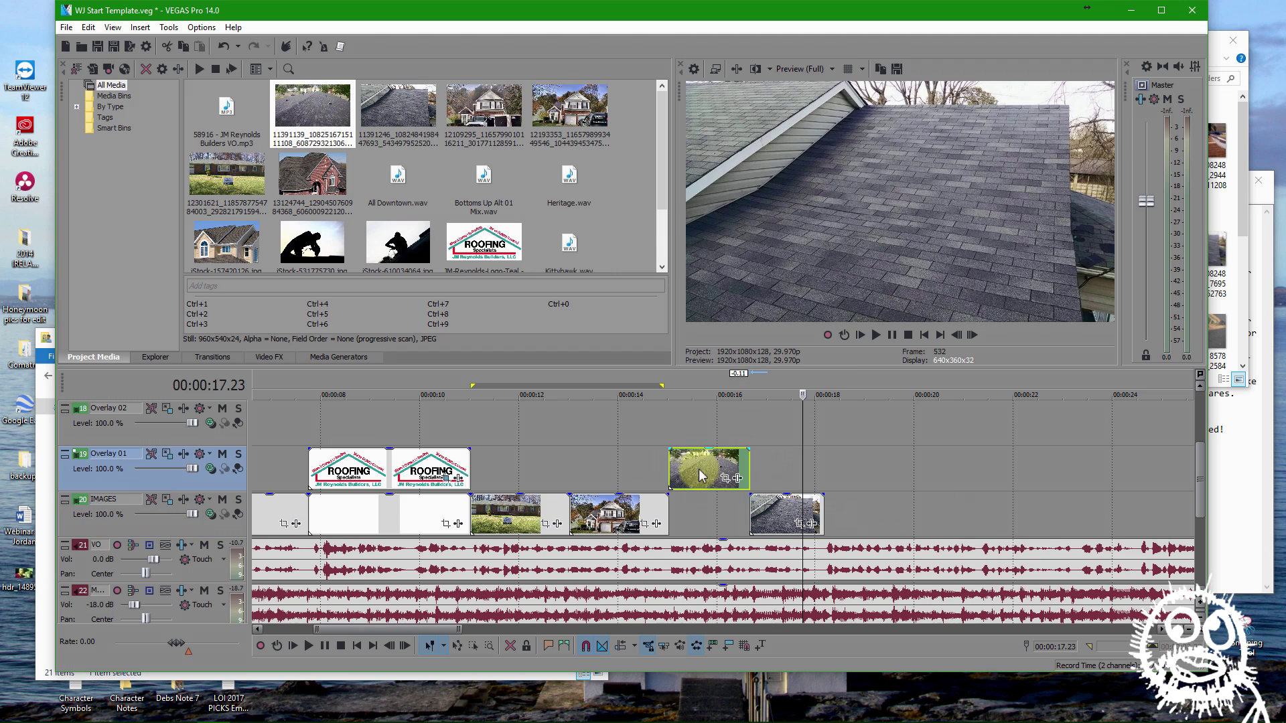
drag(701, 499, 743, 512)
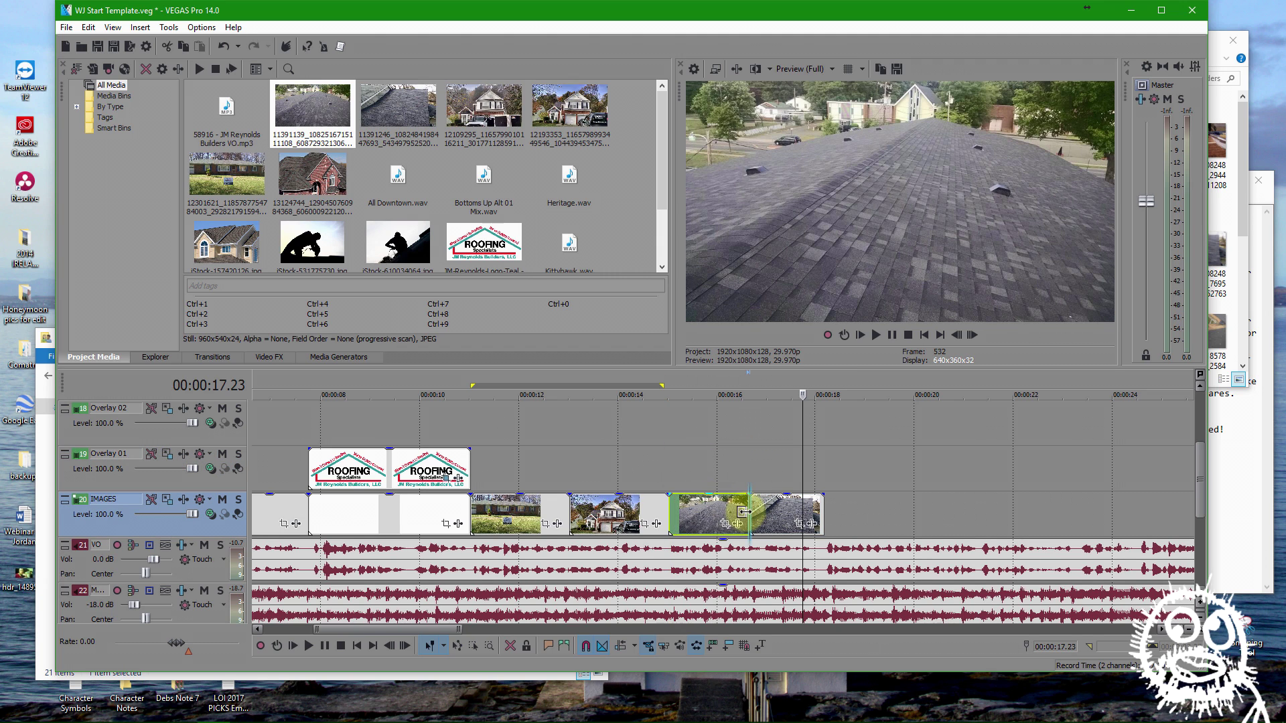
click(768, 517)
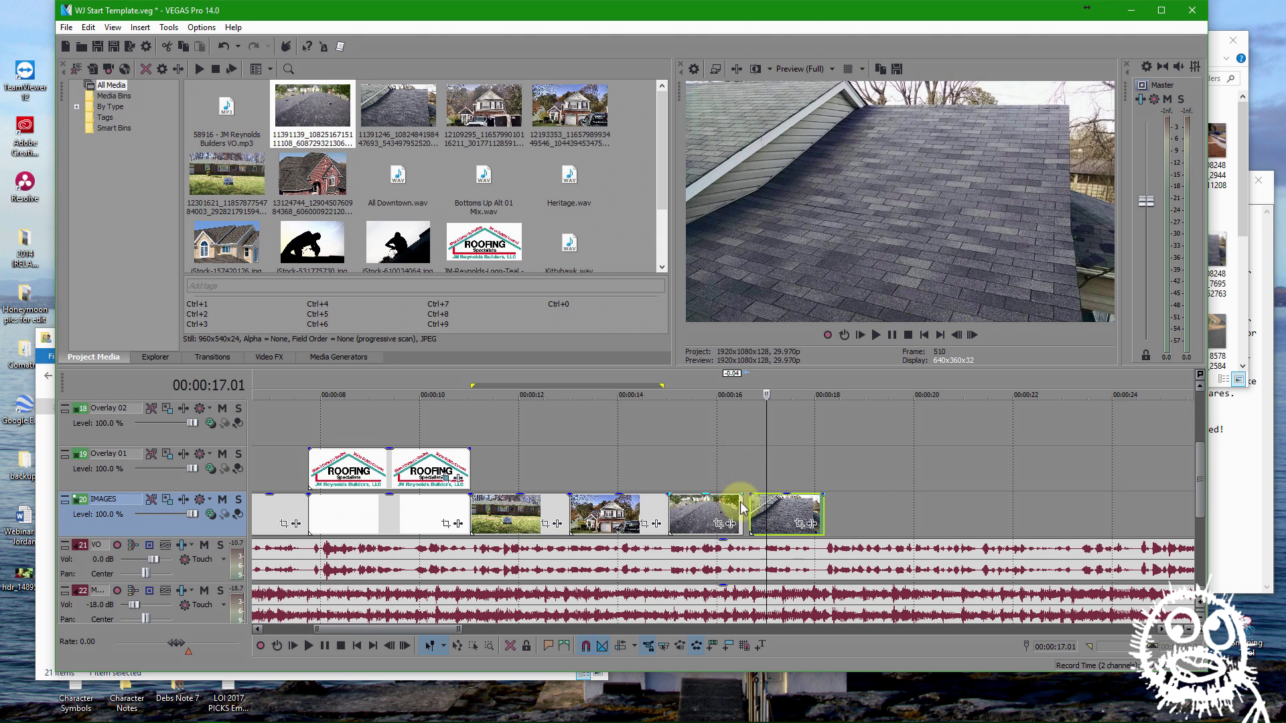
Play back the two roof images from 15 seconds and return the playhead to the end of the second one
click(668, 483)
key(space)
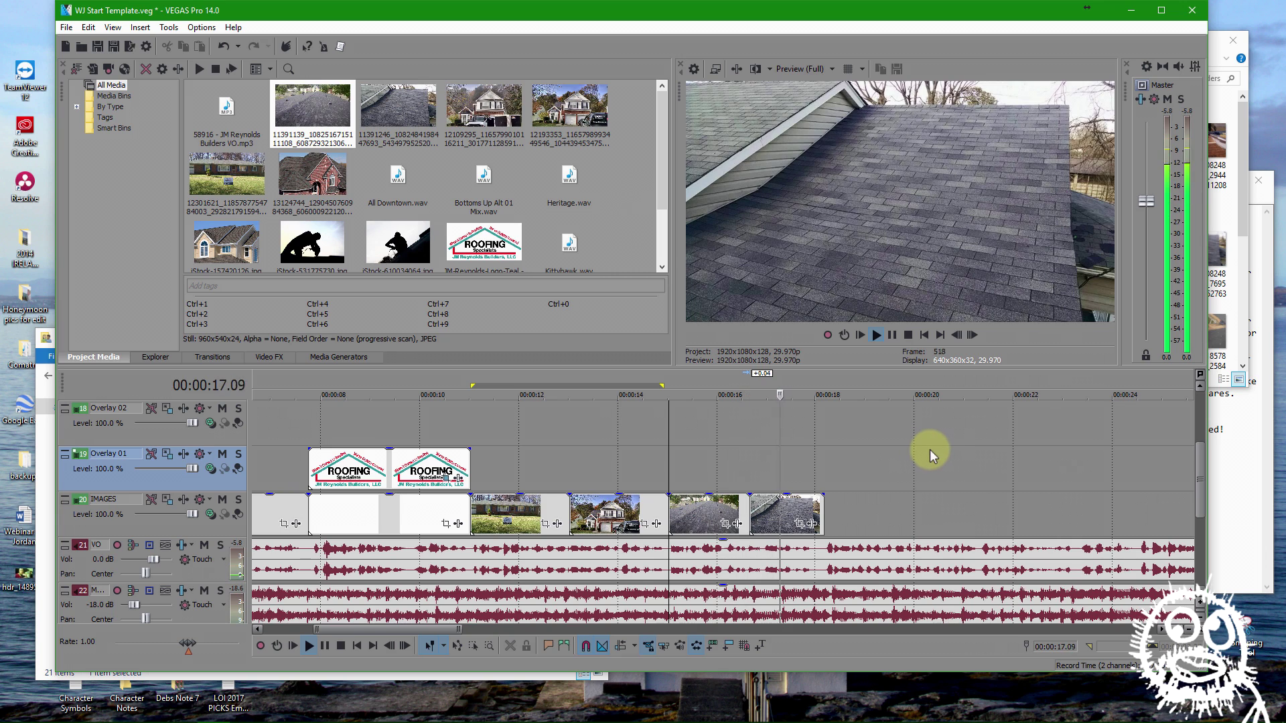
scroll(924, 456, down, 1)
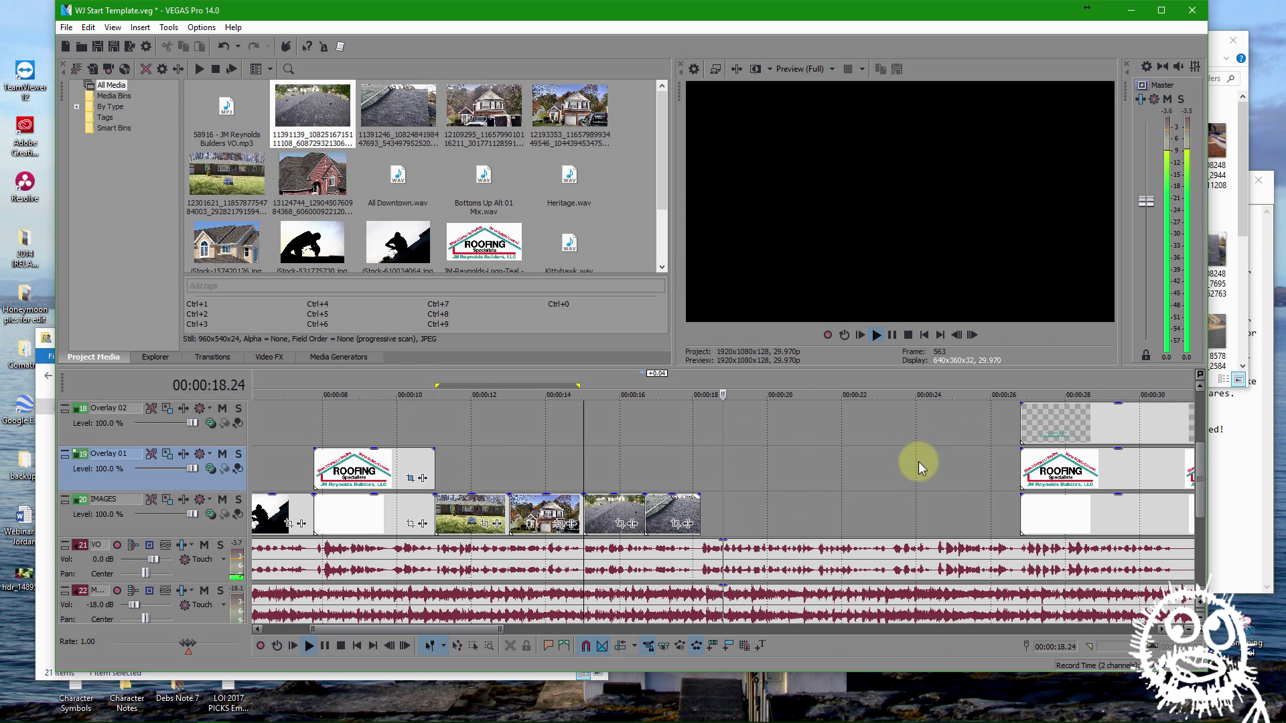
click(702, 477)
key(space)
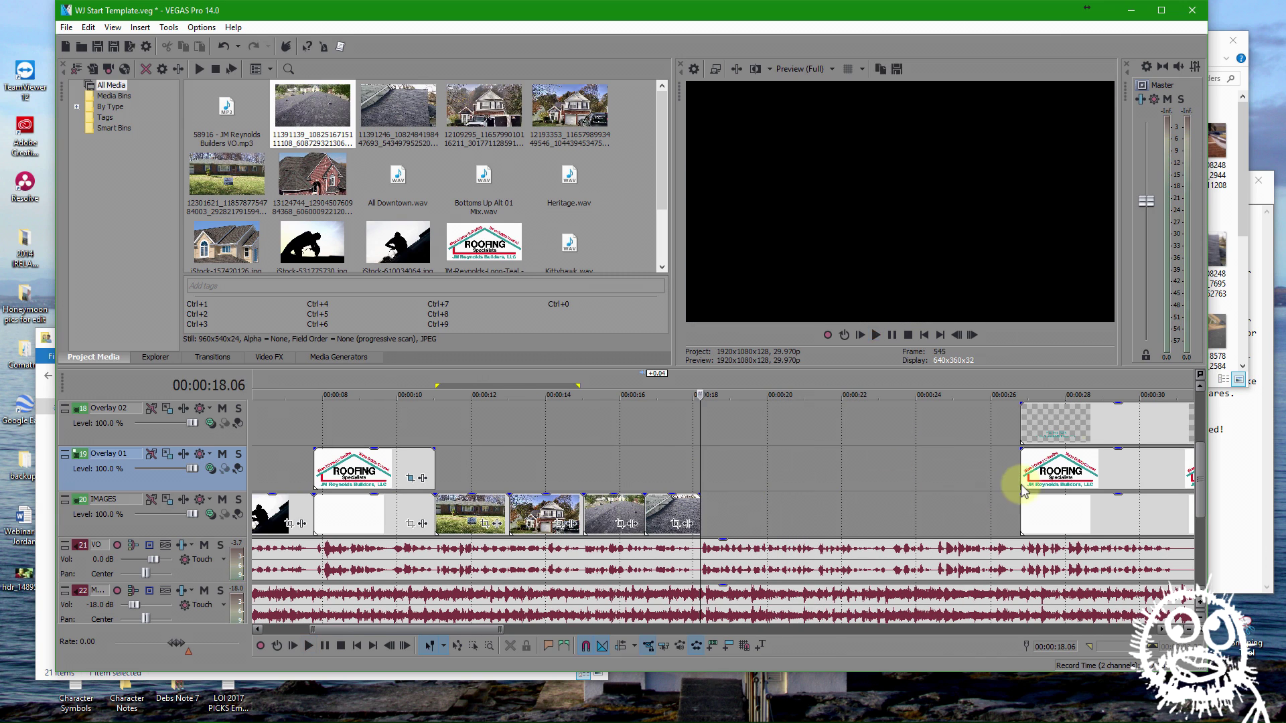
Add the damaged-roof photo starting with 11403458 to the IMAGES track and move it to start at about 22.2 seconds
click(1239, 215)
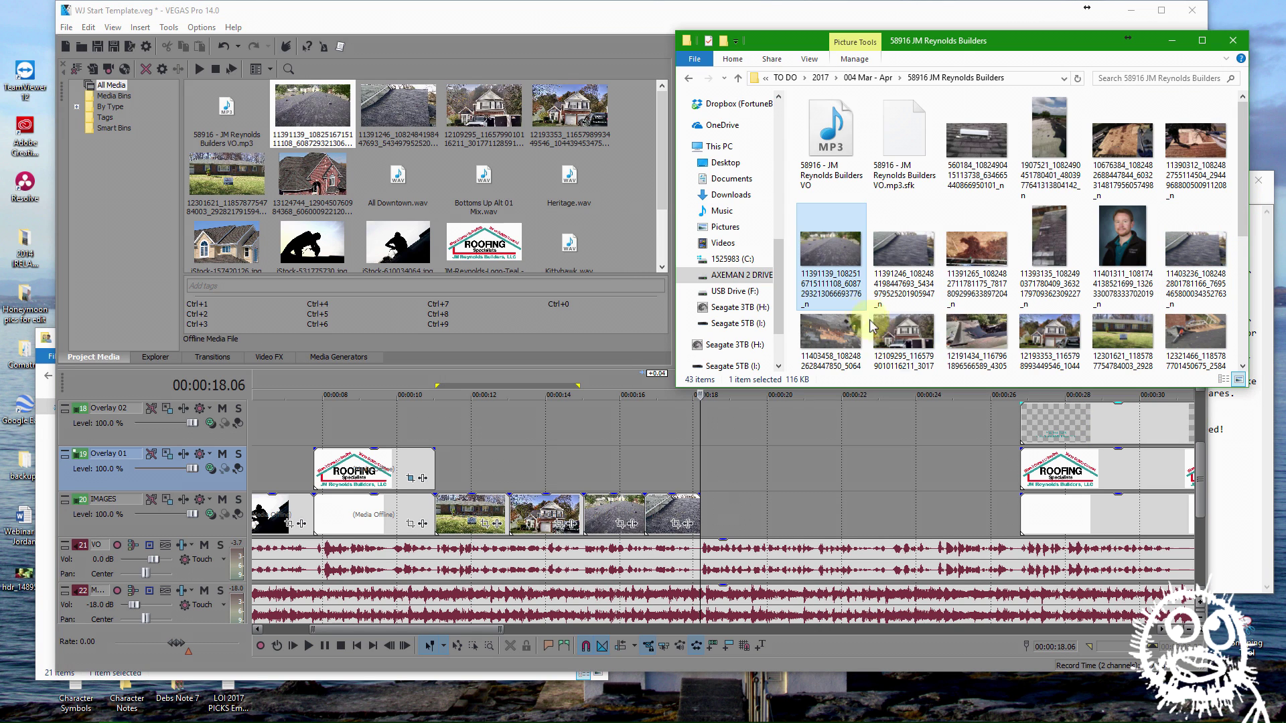
drag(845, 341, 710, 514)
click(724, 479)
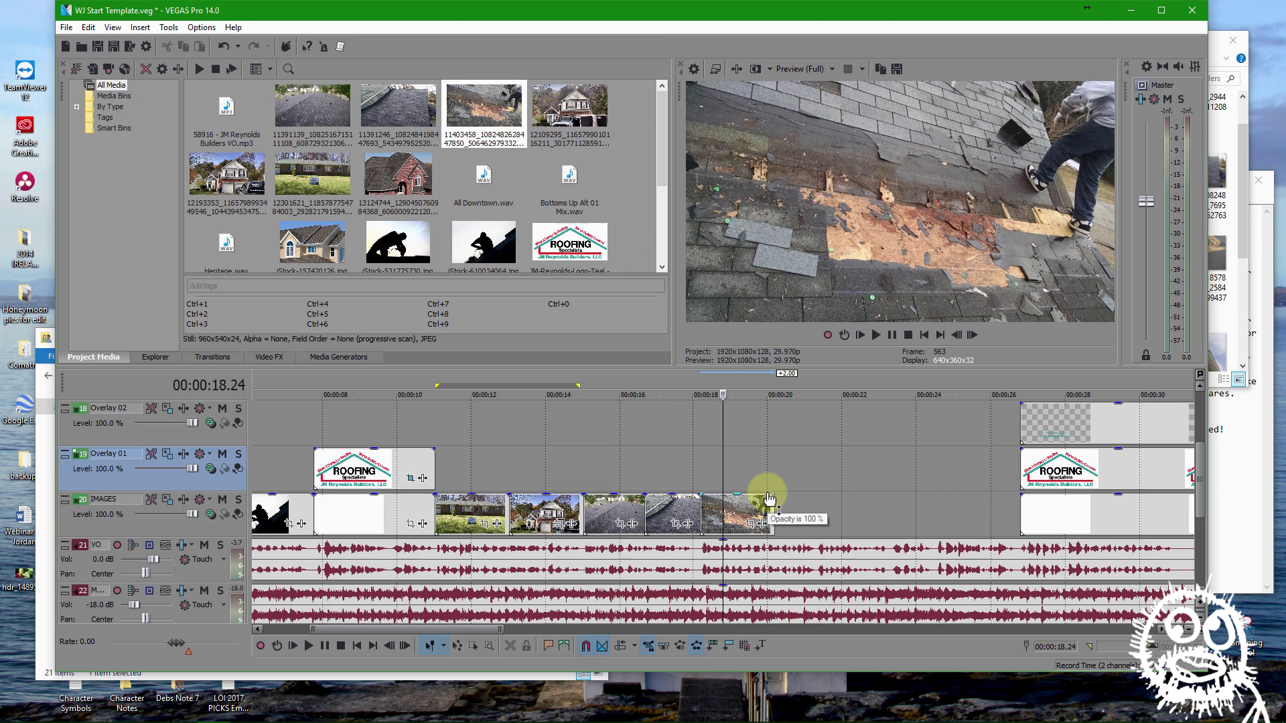
drag(742, 499, 891, 496)
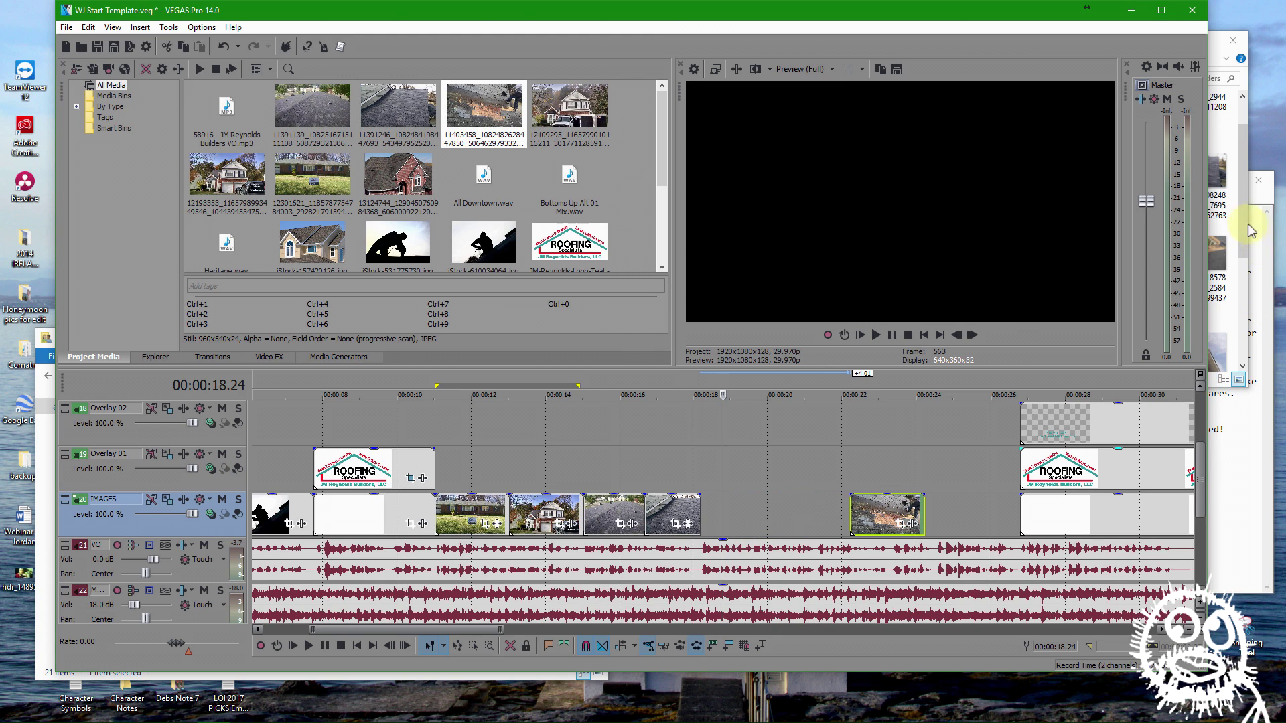
Add the leaking gutter photo iStock-172994100 to the IMAGES track directly after the second roof image
click(1244, 224)
scroll(1244, 241, down, 3)
scroll(1245, 250, down, 3)
click(898, 236)
drag(897, 235, 715, 510)
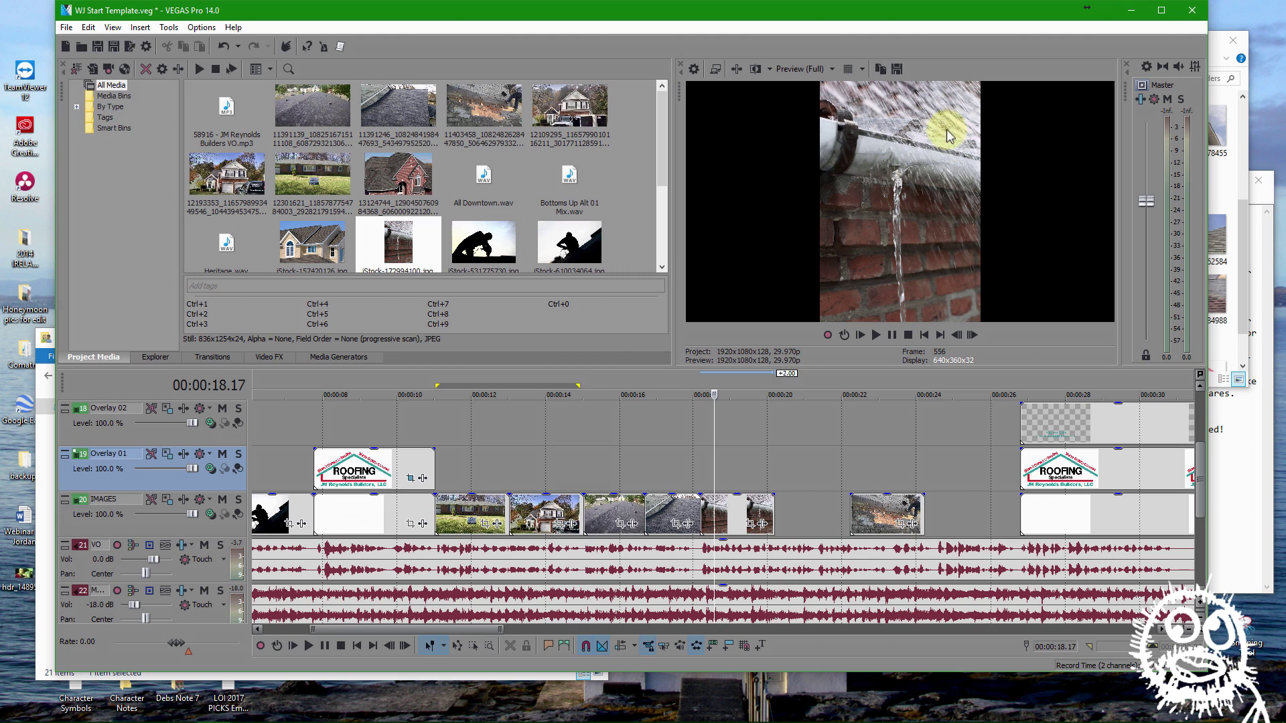
Add the hail photo iStock-504904482 after the gutter image and move it up onto Overlay 01, overlapping the gutter image's end
click(1228, 309)
drag(1239, 230, 1238, 260)
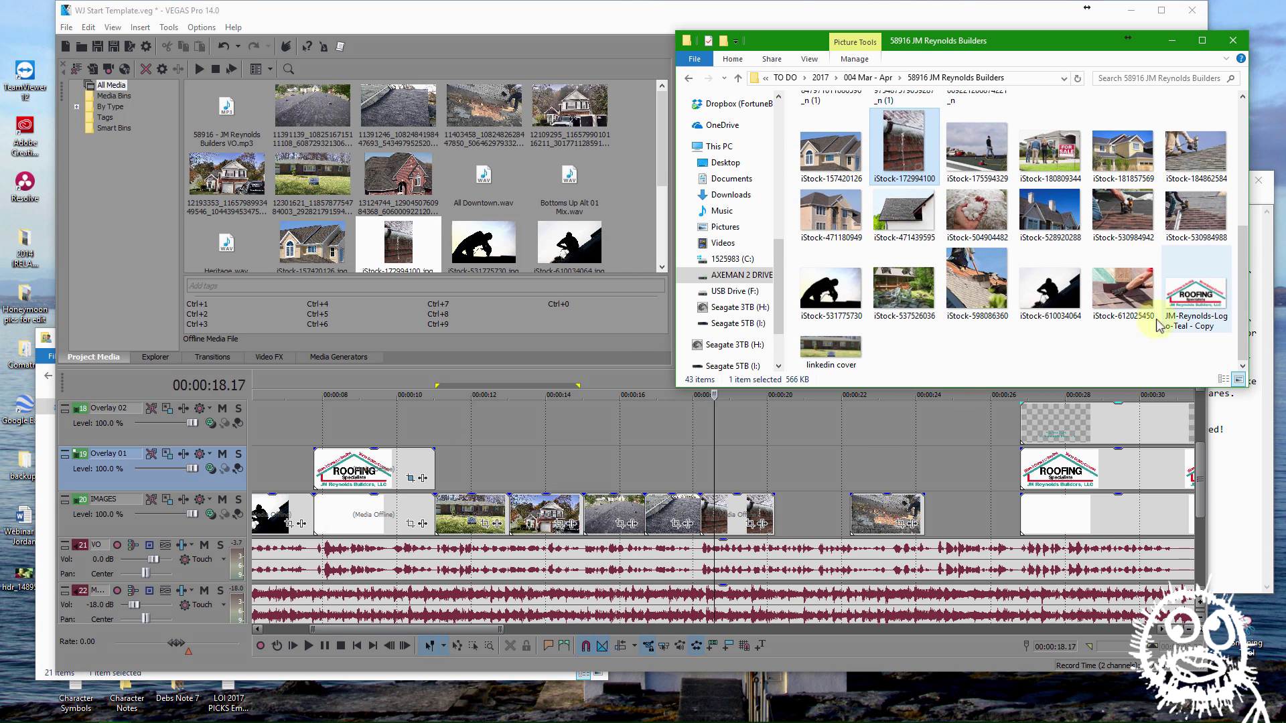
drag(988, 223, 795, 486)
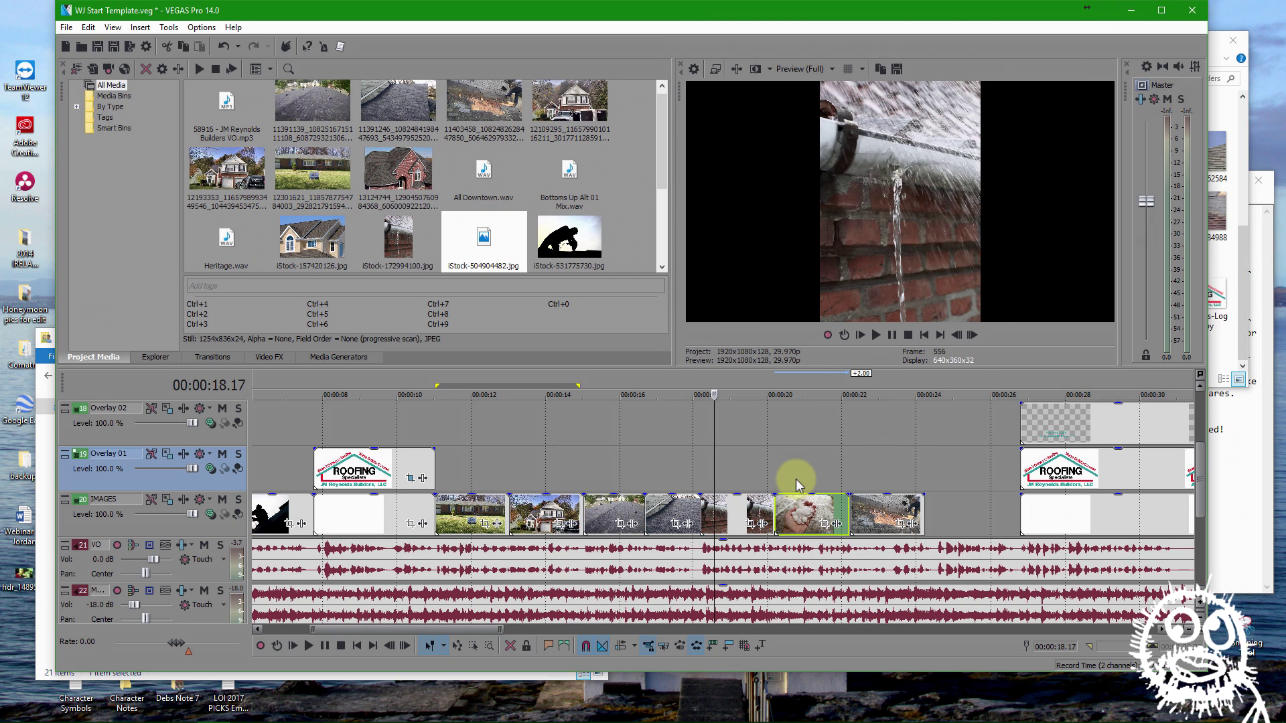
click(796, 484)
drag(818, 521, 777, 476)
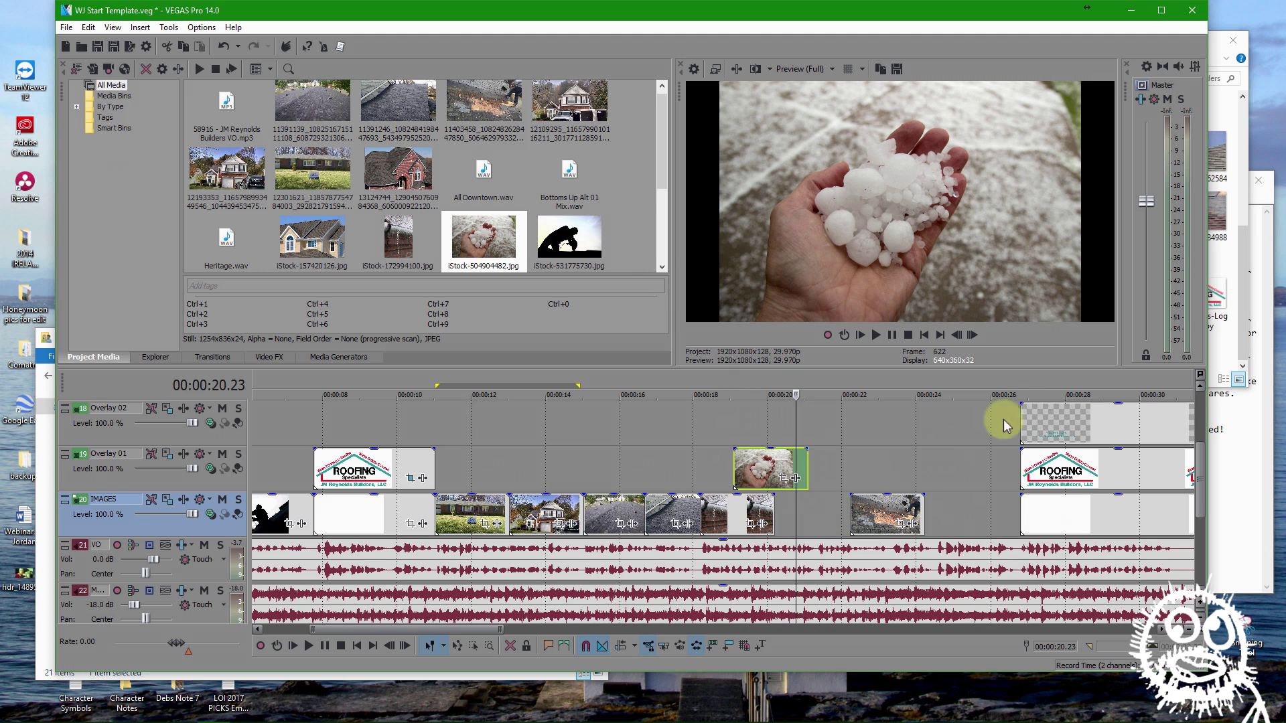
Enlarge the thumbnails in the image folder and look through the roofing photos
click(1245, 246)
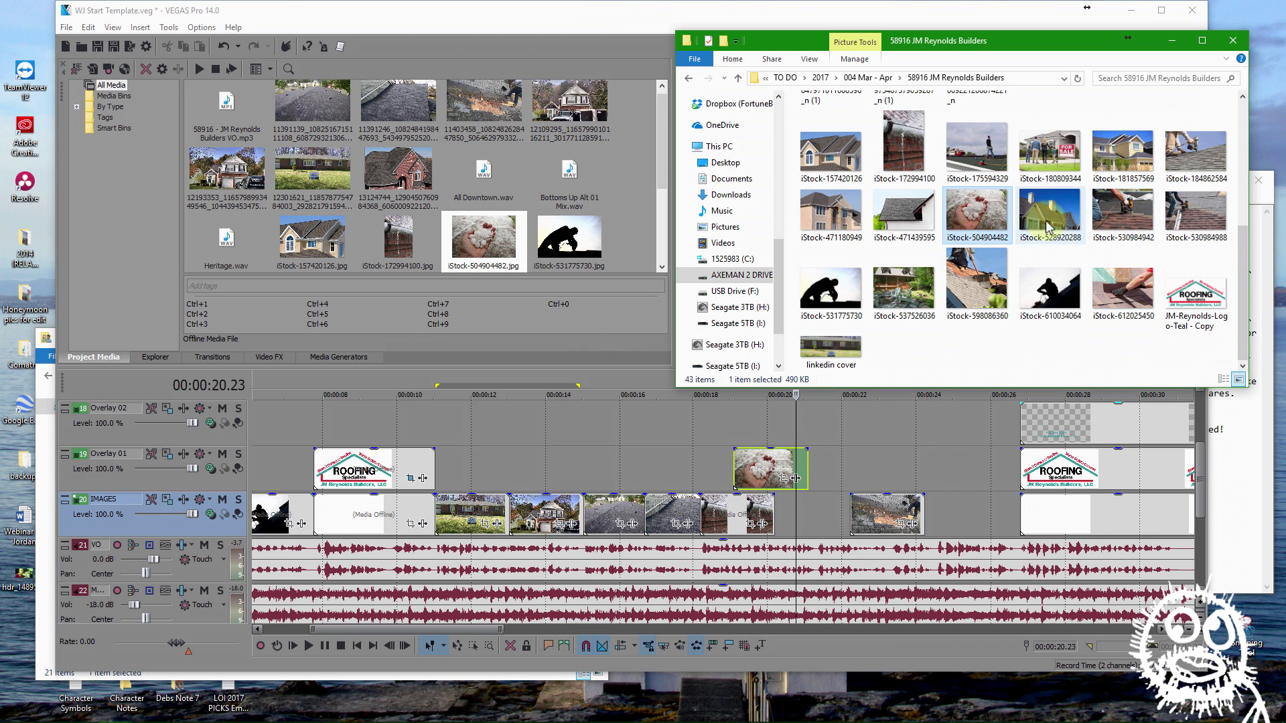
click(915, 221)
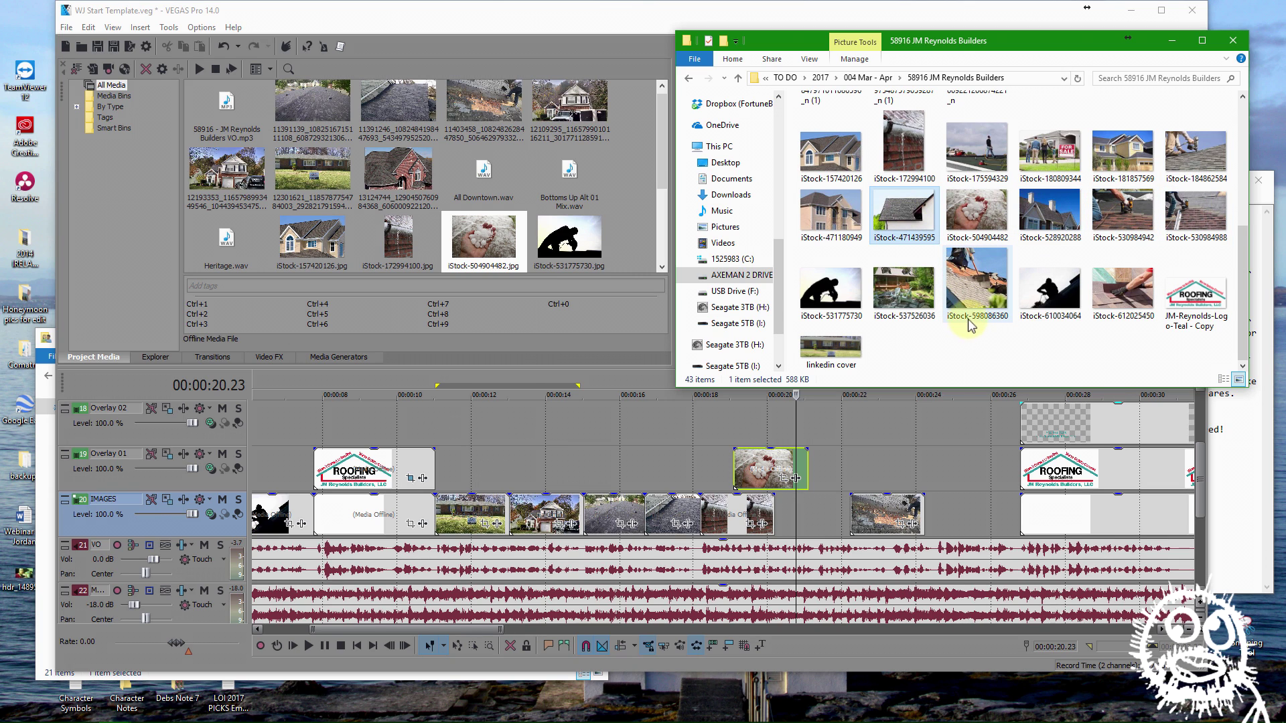
key(ctrl+shift+2)
drag(1246, 179, 1268, 307)
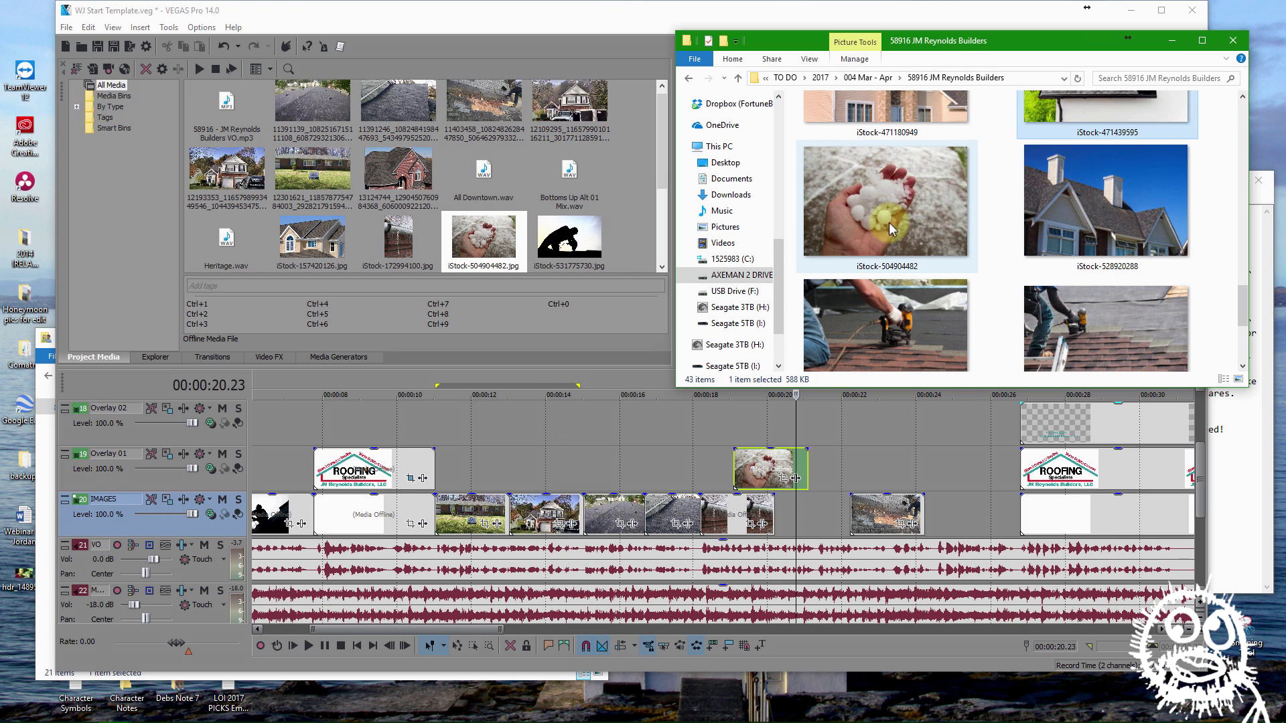
Shorten the gutter image to end at about 19.6 seconds against the voiceover and start the hail image on Overlay 01 right after it
click(708, 486)
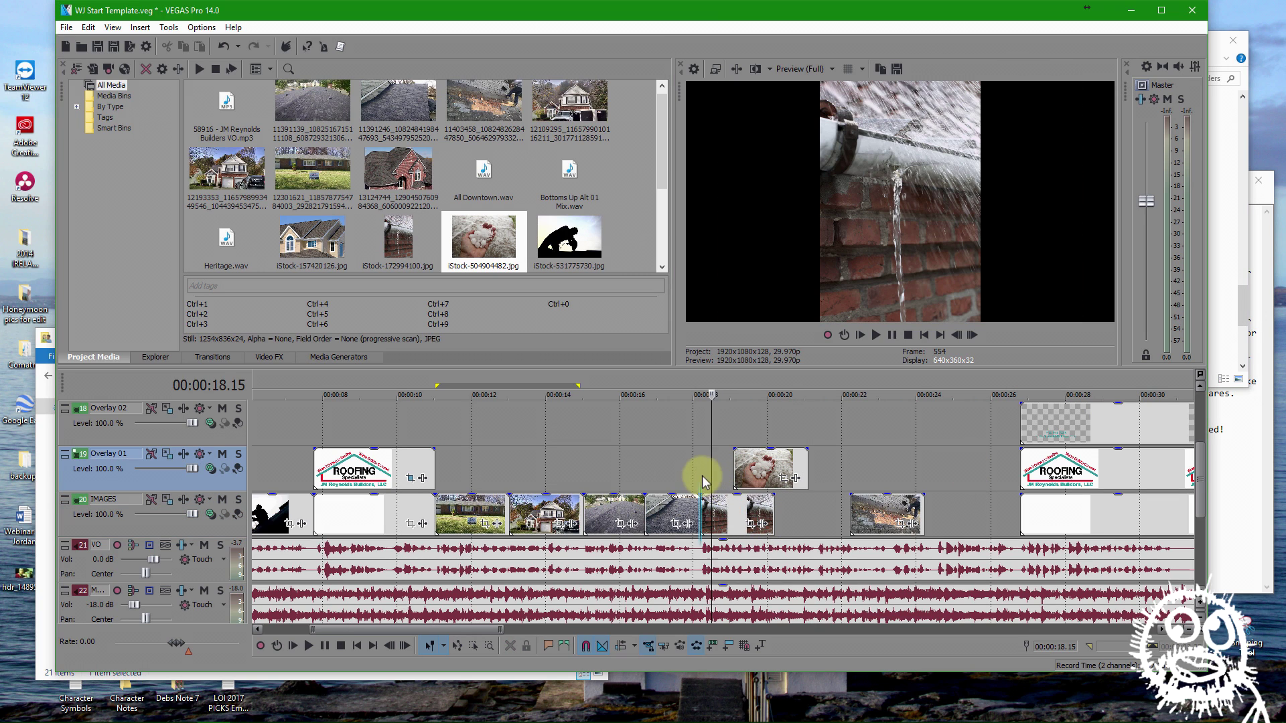
key(space)
scroll(802, 550, up, 5)
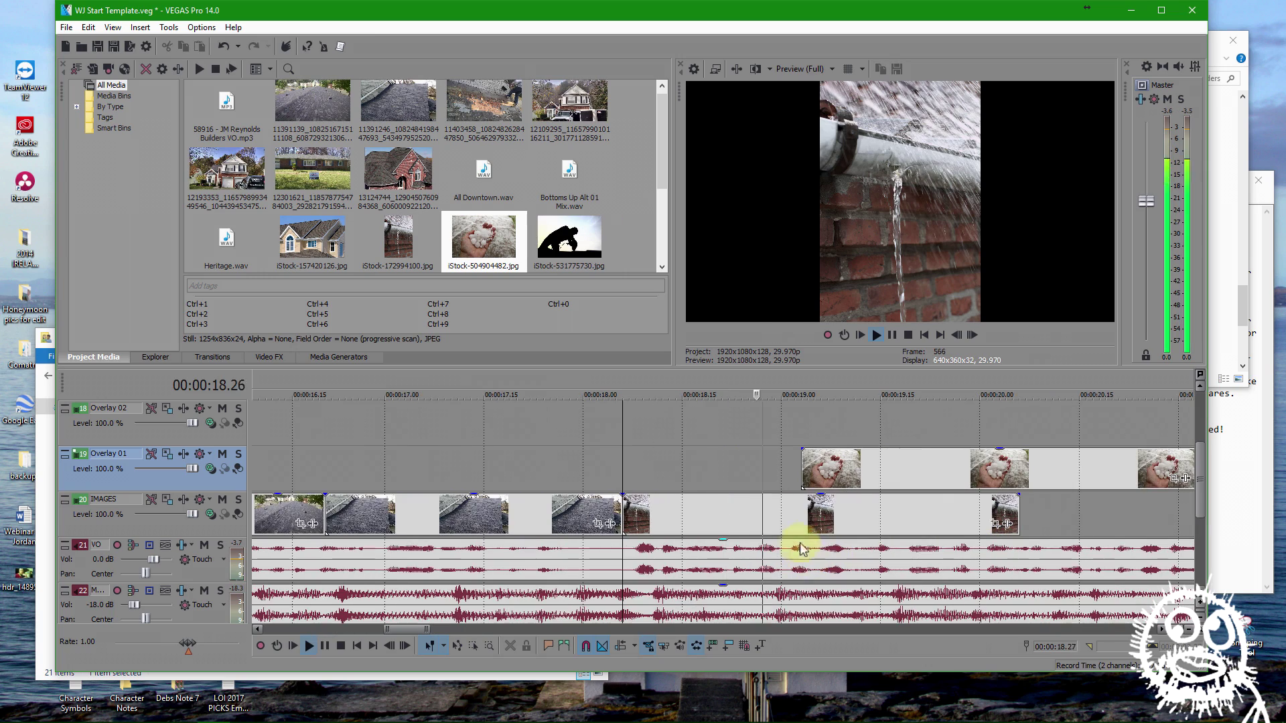
scroll(761, 488, down, 4)
drag(748, 469, 814, 477)
click(912, 447)
key(space)
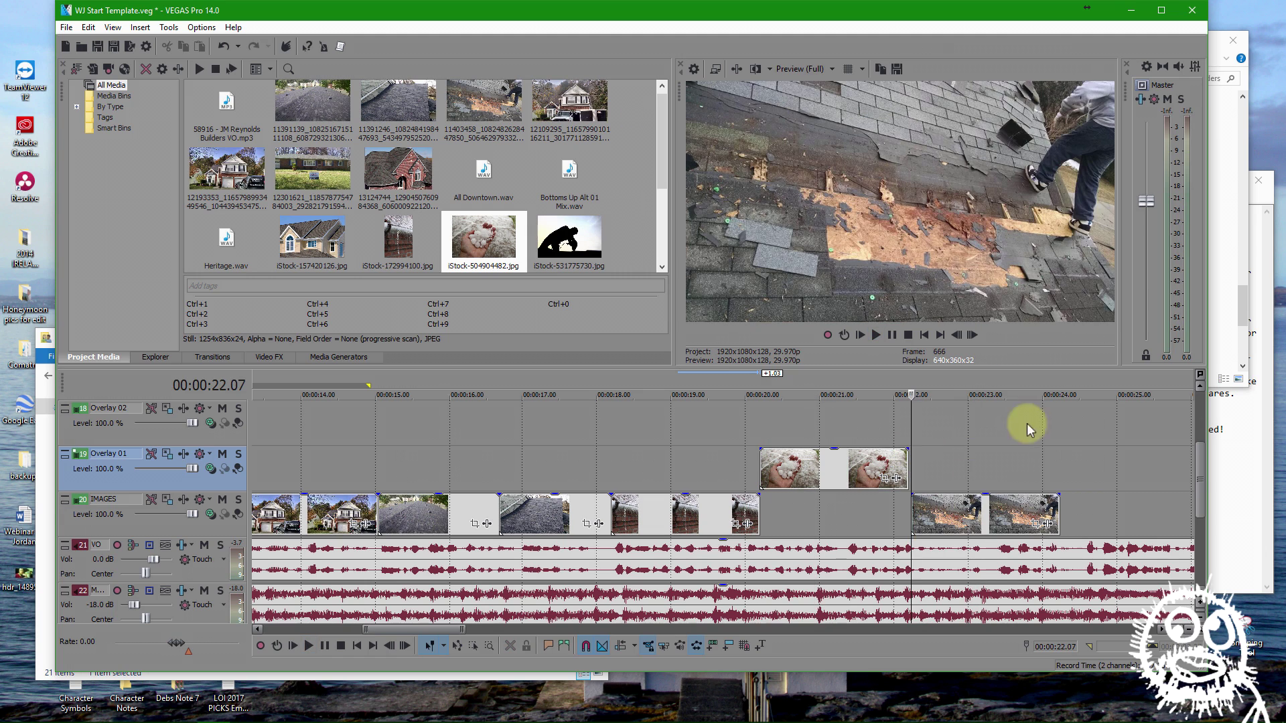
click(849, 433)
drag(759, 513, 714, 510)
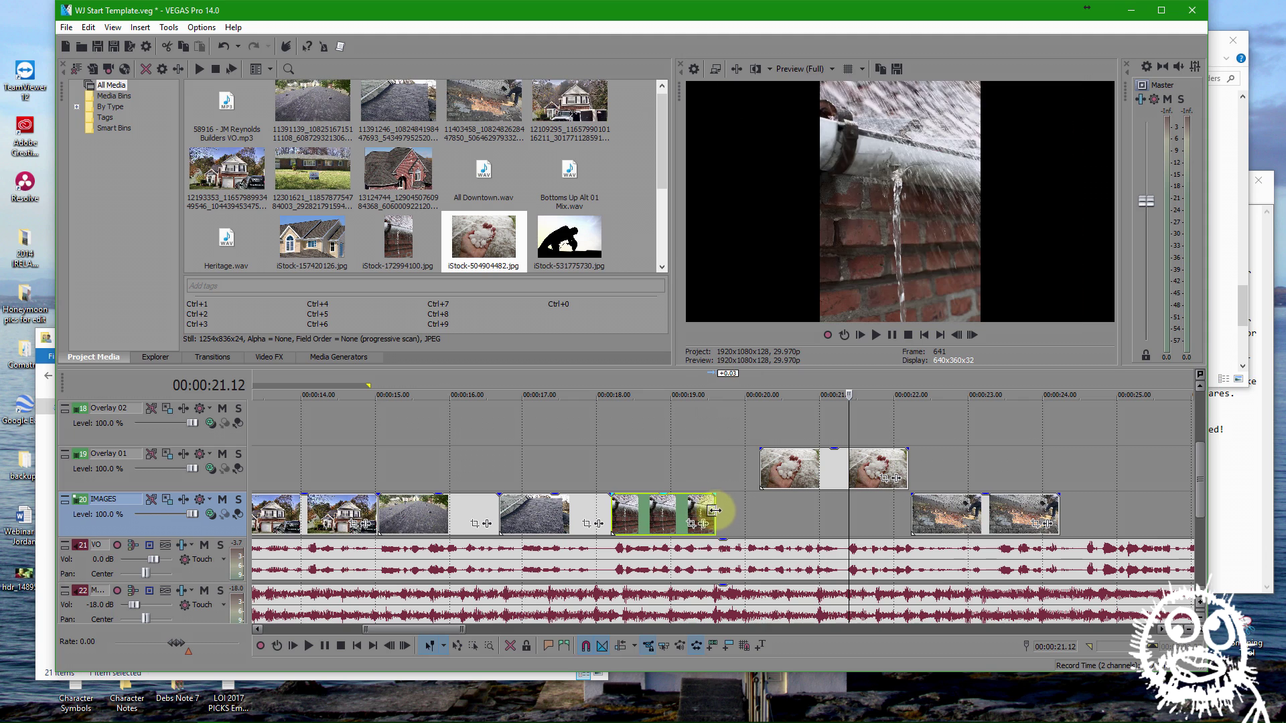
mouse_move(777, 469)
mouse_down()
mouse_move(752, 469)
mouse_move(790, 472)
mouse_move(760, 479)
mouse_up()
Play the hail section and trim the hail image's end to 00:00:21.09
click(725, 432)
key(space)
key(space)
click(846, 517)
drag(864, 466, 842, 467)
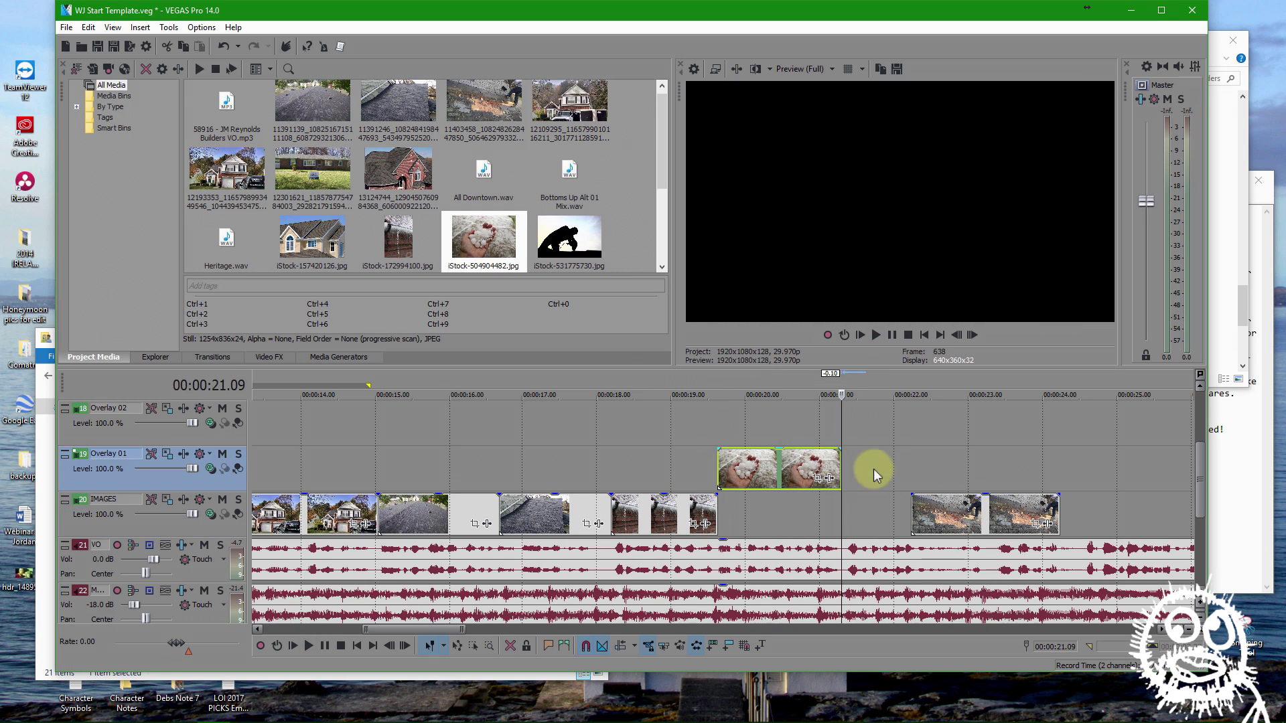
Add the roofer photo iStock-530984988 from the image folder to Overlay 01, right after the hail image
click(1239, 305)
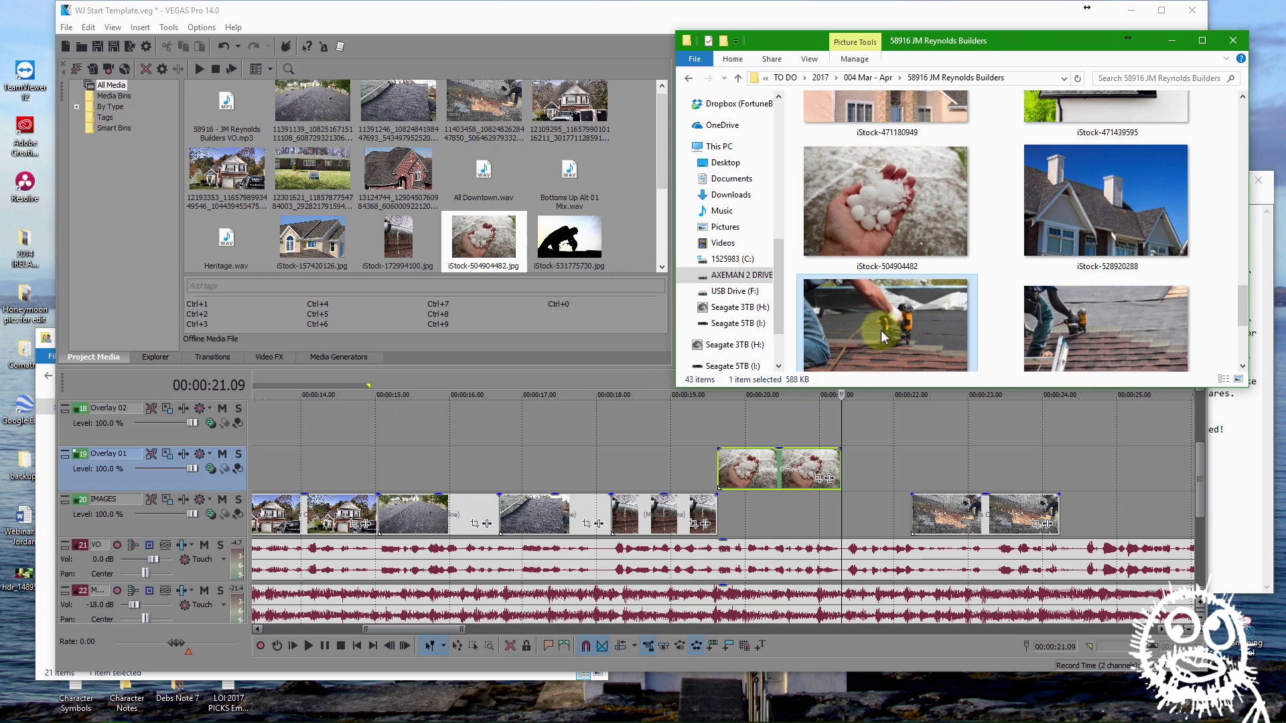
scroll(882, 330, down, 1)
click(1100, 304)
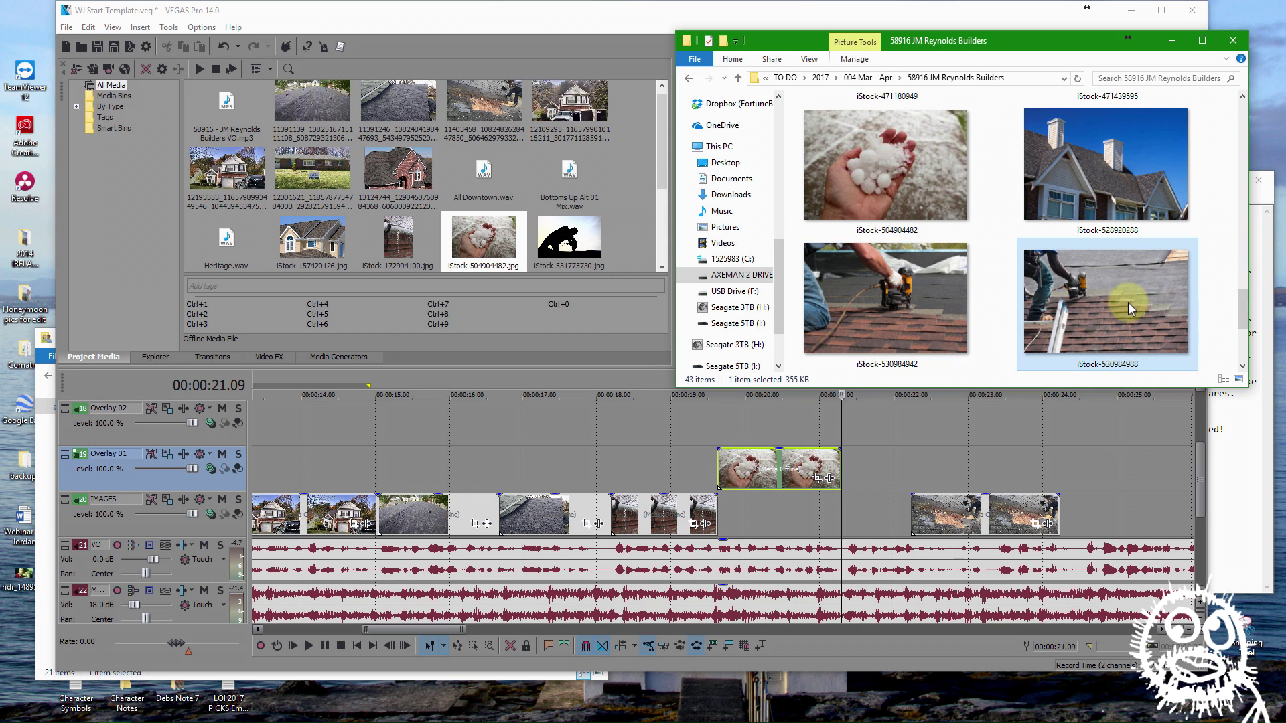
mouse_move(1099, 305)
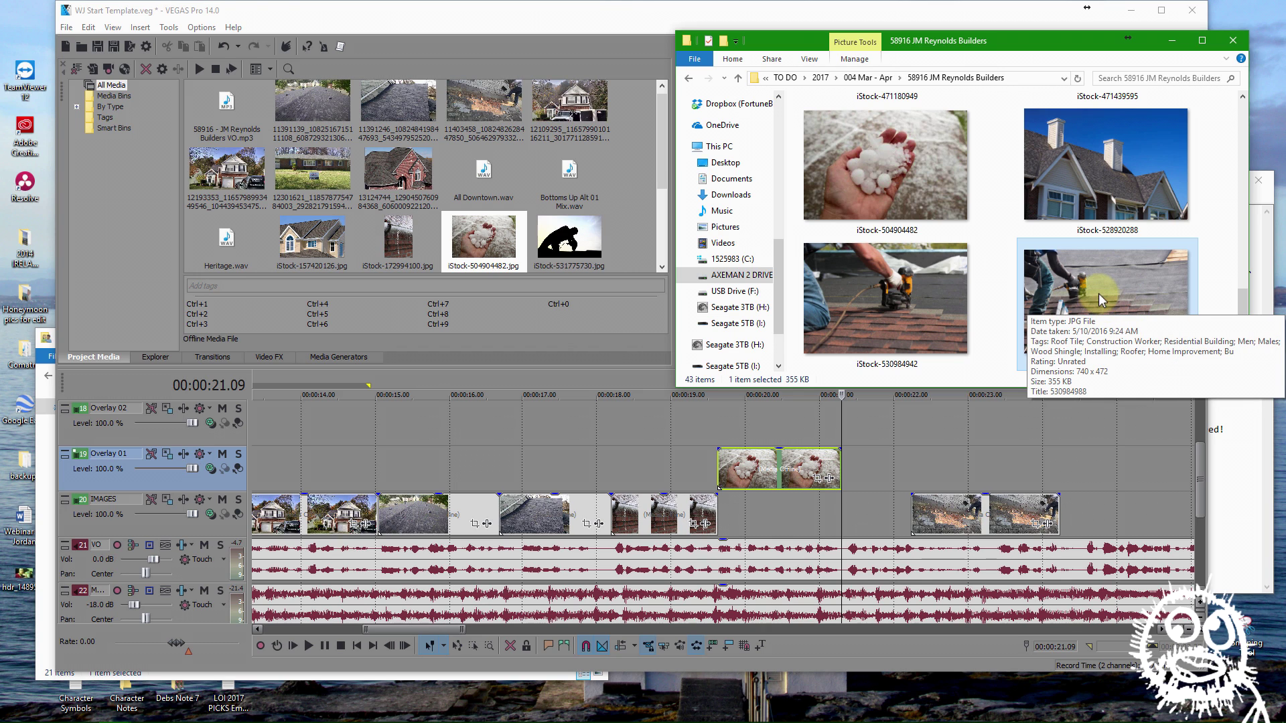
drag(1099, 294, 850, 480)
Look through the numbered roof photos in the image folder for a picture that fits the next voiceover line
drag(1239, 304, 1244, 168)
click(1129, 196)
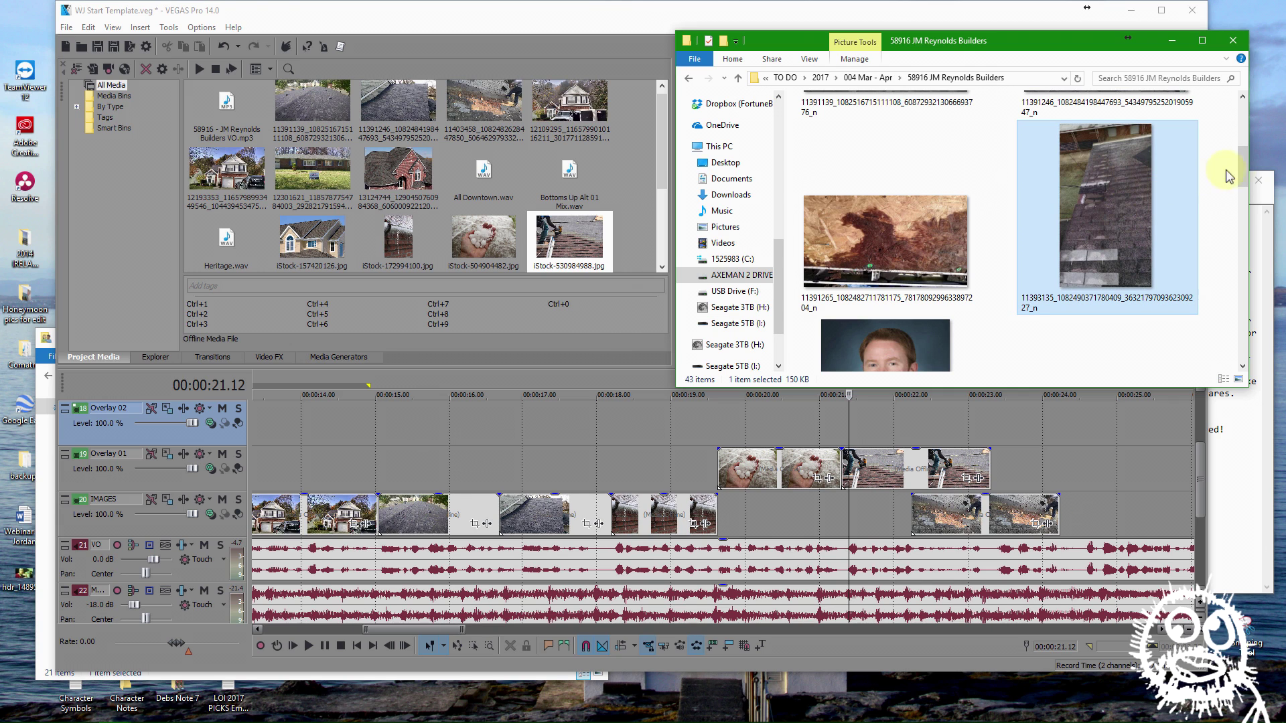
drag(1246, 175, 1240, 142)
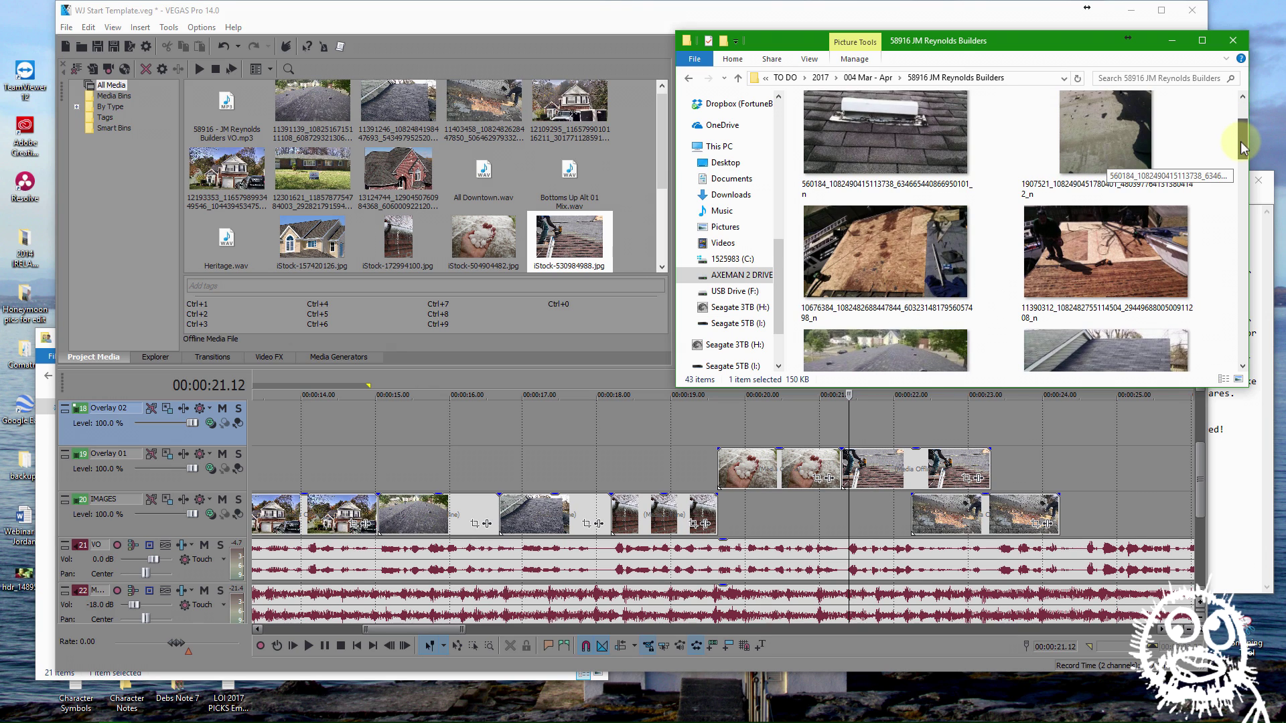
click(1119, 142)
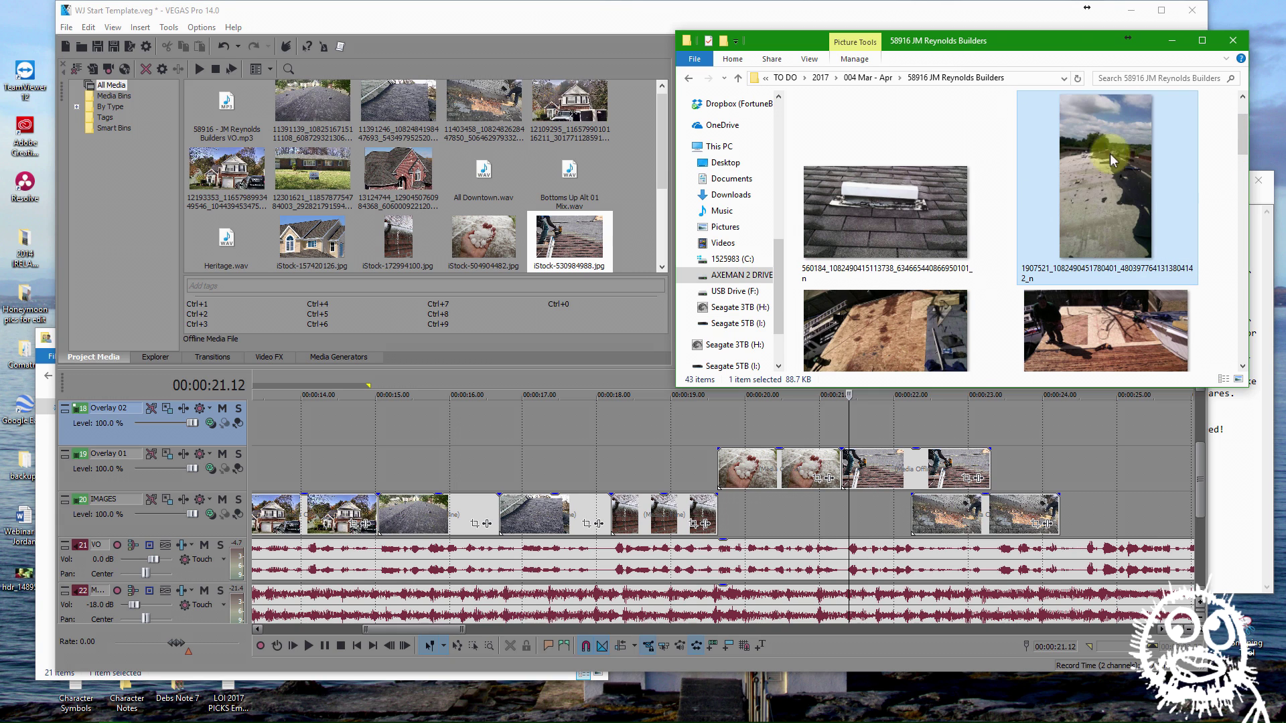
click(949, 339)
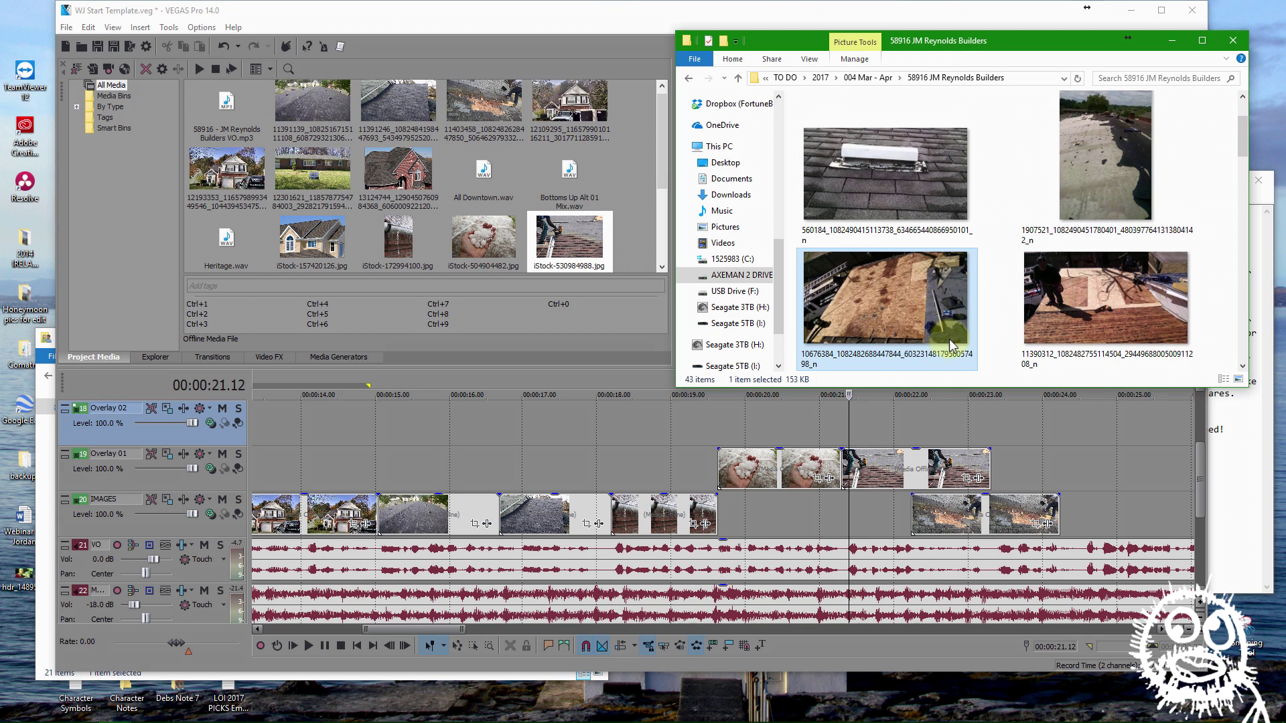
scroll(1242, 147, down, 2)
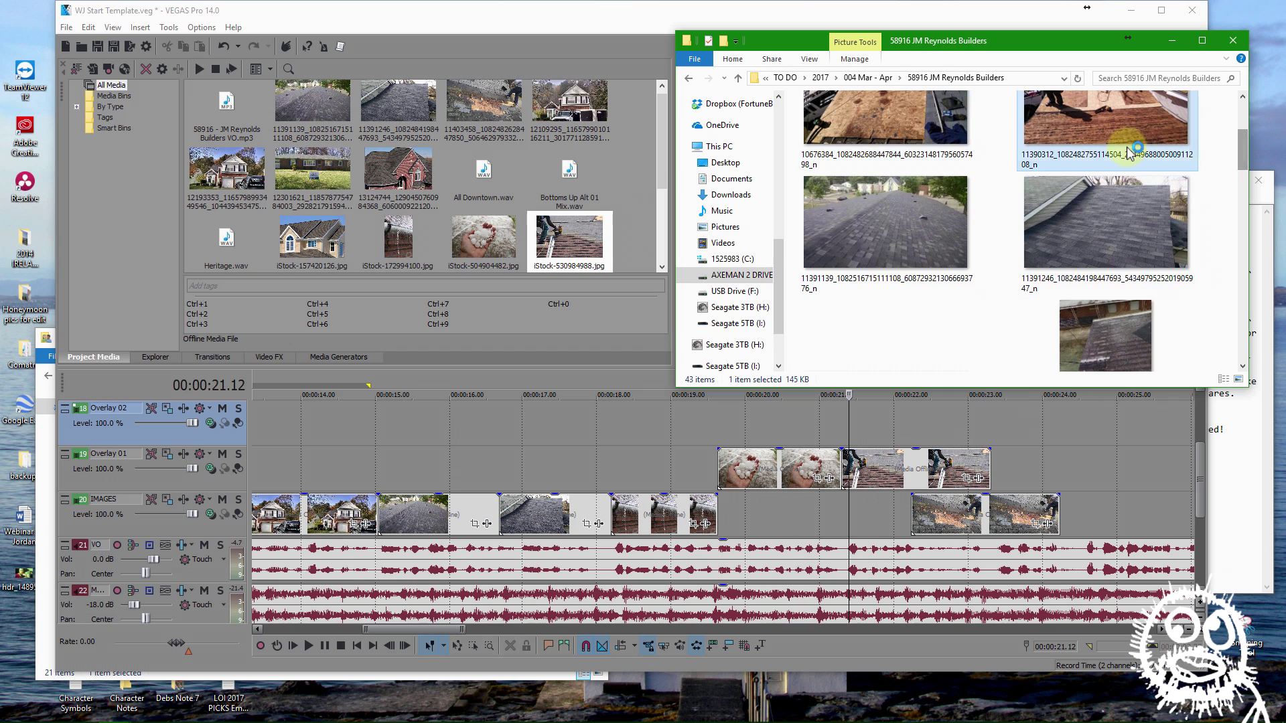
click(1132, 154)
click(910, 259)
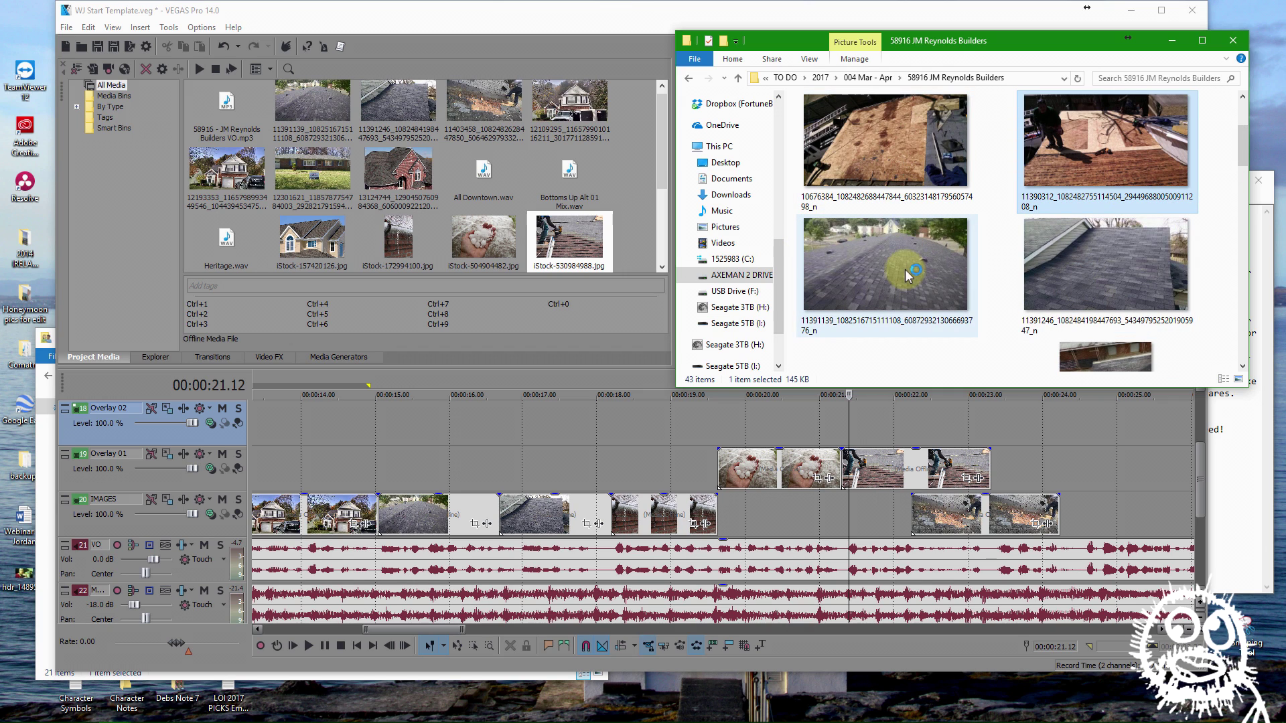
click(1050, 280)
mouse_move(1247, 143)
mouse_down()
mouse_move(1255, 160)
mouse_move(1242, 129)
mouse_up()
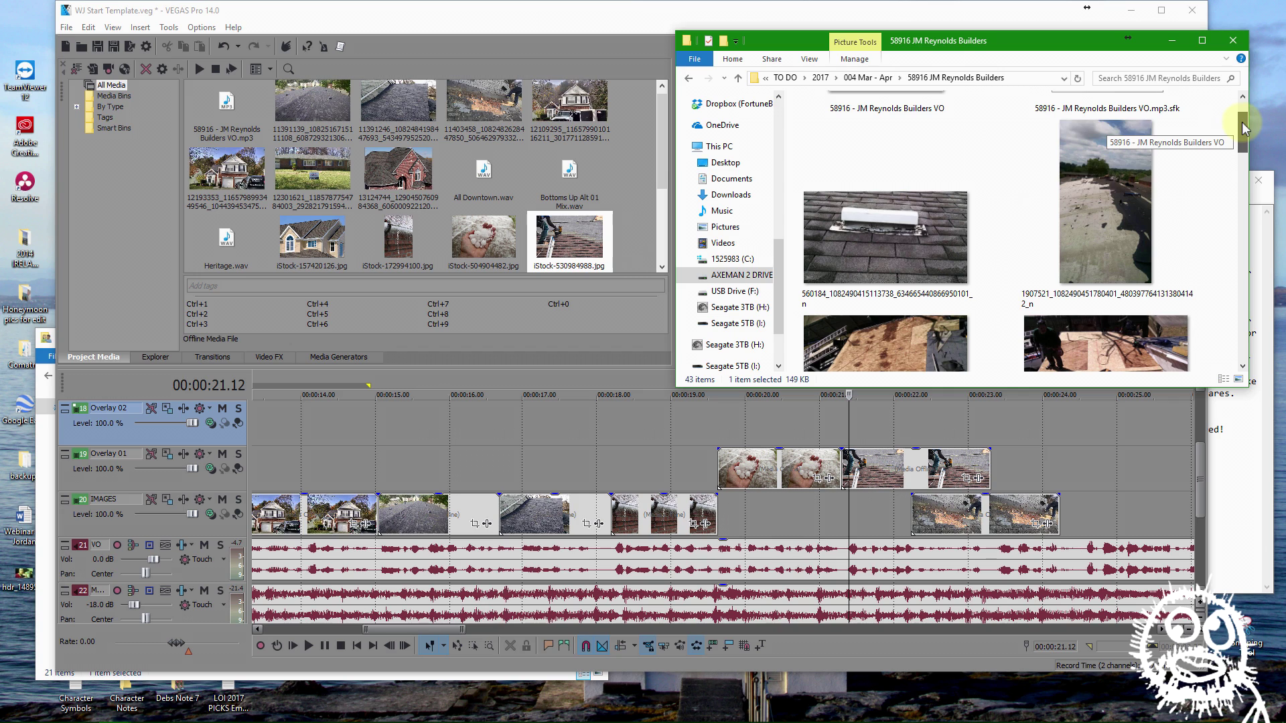
click(910, 256)
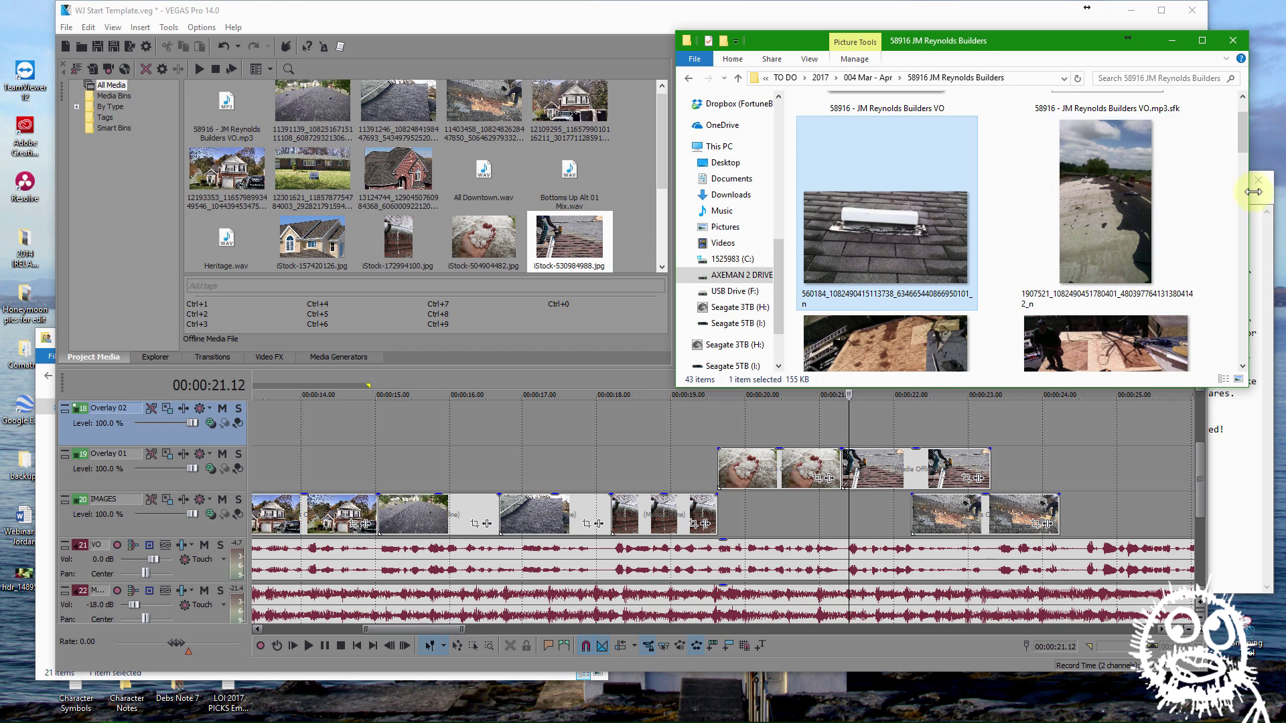
mouse_move(1248, 159)
mouse_down()
mouse_move(1241, 134)
mouse_move(1247, 182)
mouse_up()
click(1108, 300)
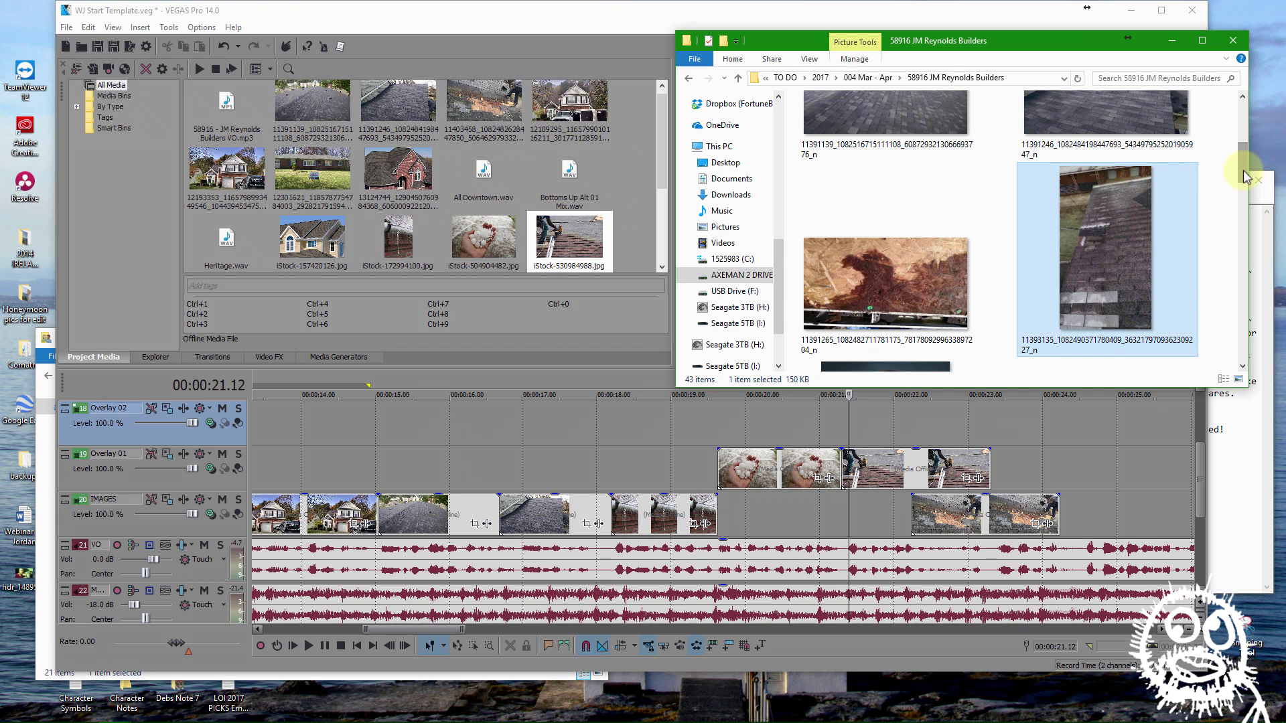
Move the damaged-roof photo on the IMAGES track so it starts where the roofer photo ends
click(674, 450)
click(777, 427)
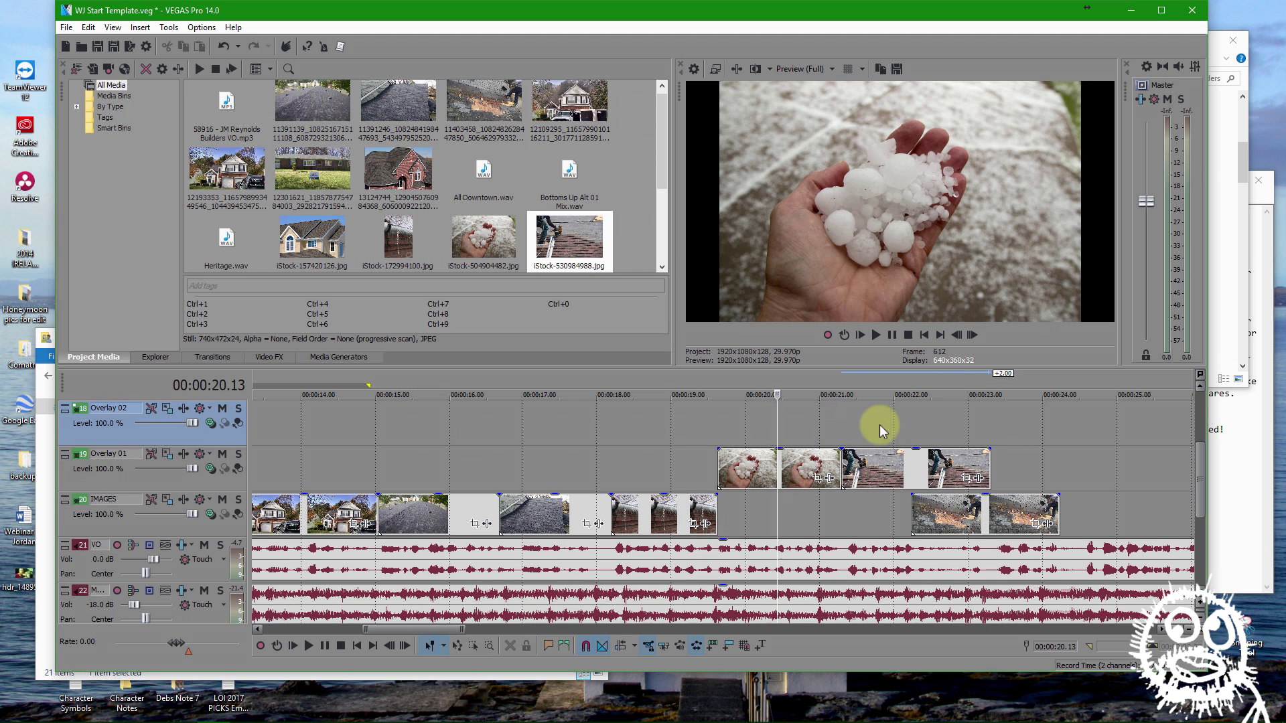
click(842, 427)
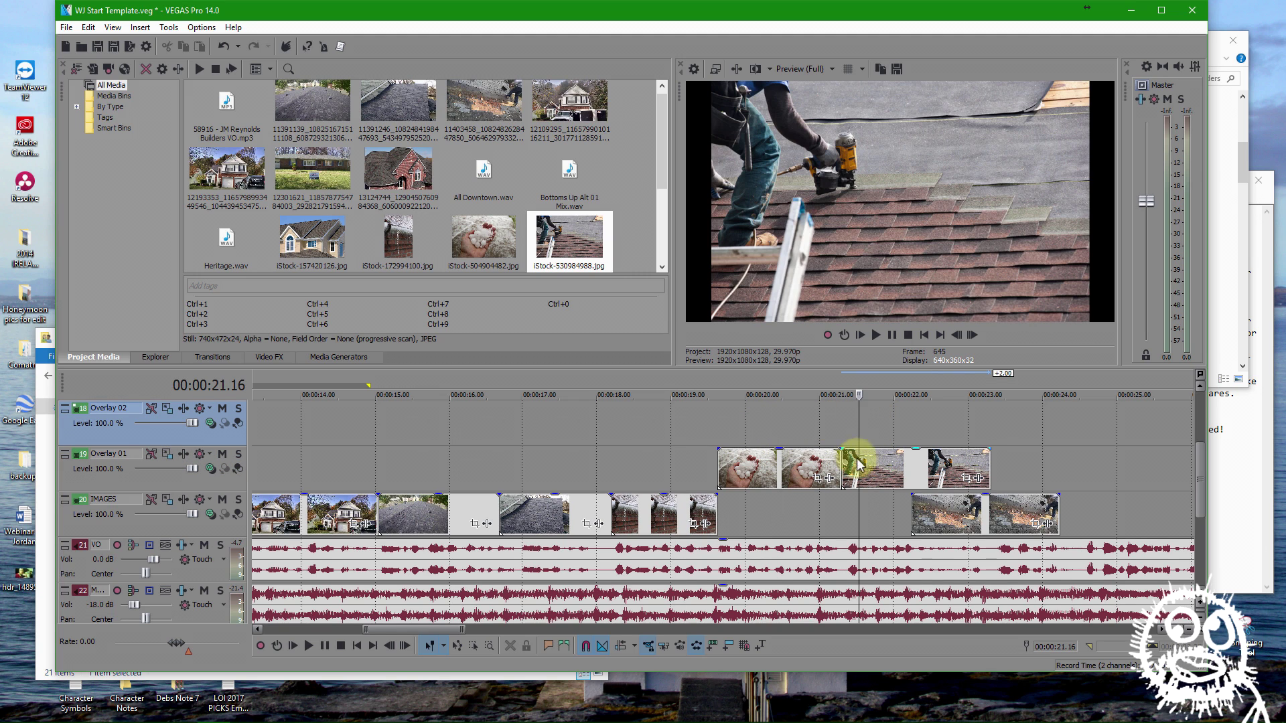
click(890, 492)
key(KP_6)
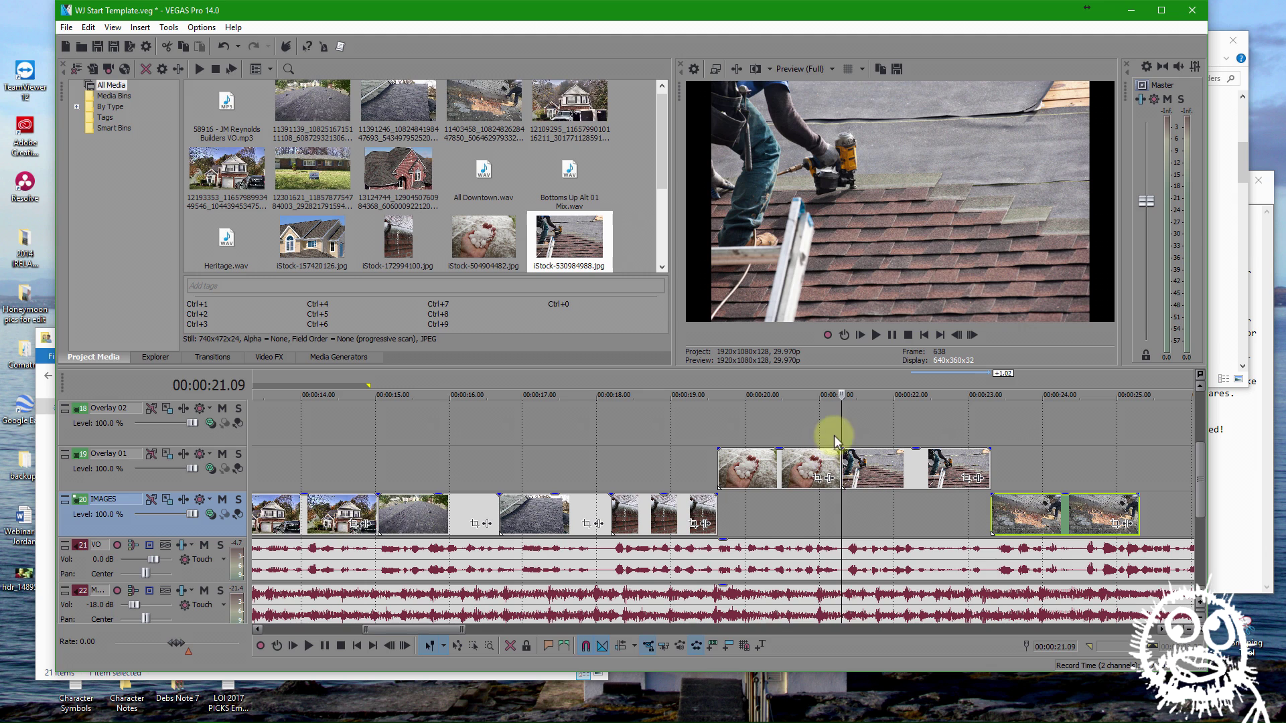
Play the timeline from 00:00:21.09 to check the roofer and damaged-roof photos against the voiceover
click(845, 433)
key(space)
scroll(958, 455, down, 2)
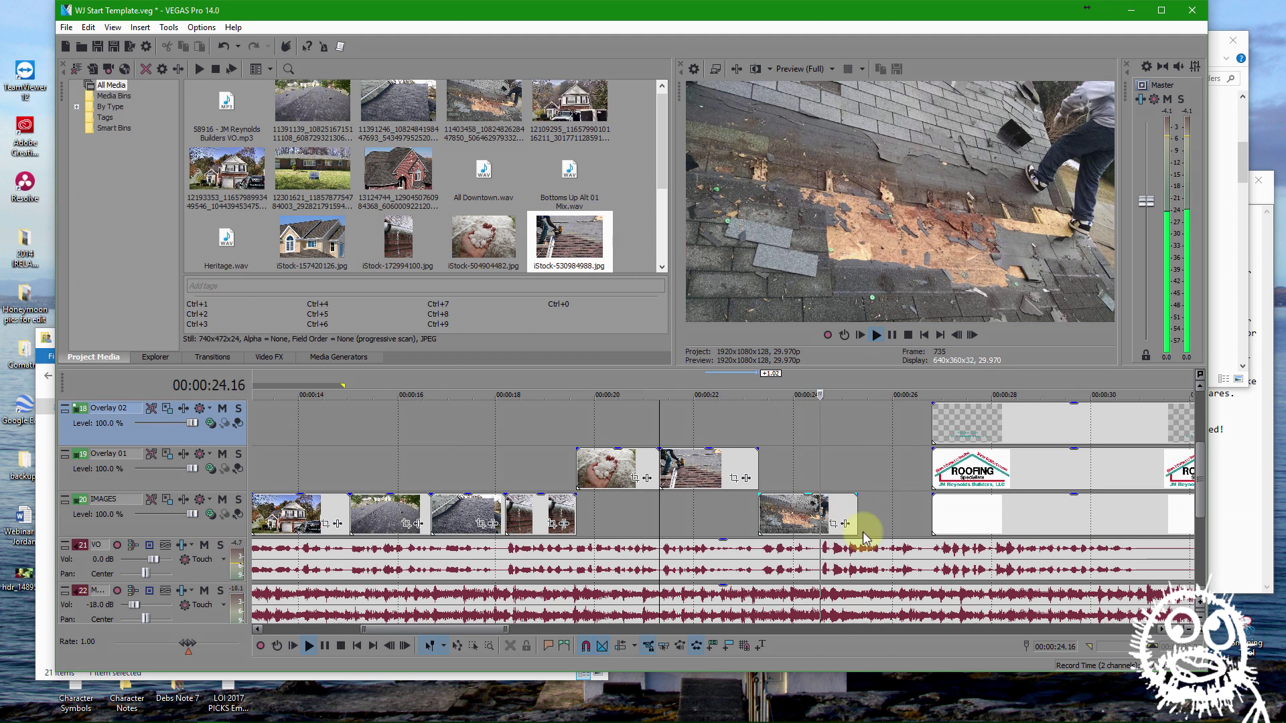
key(space)
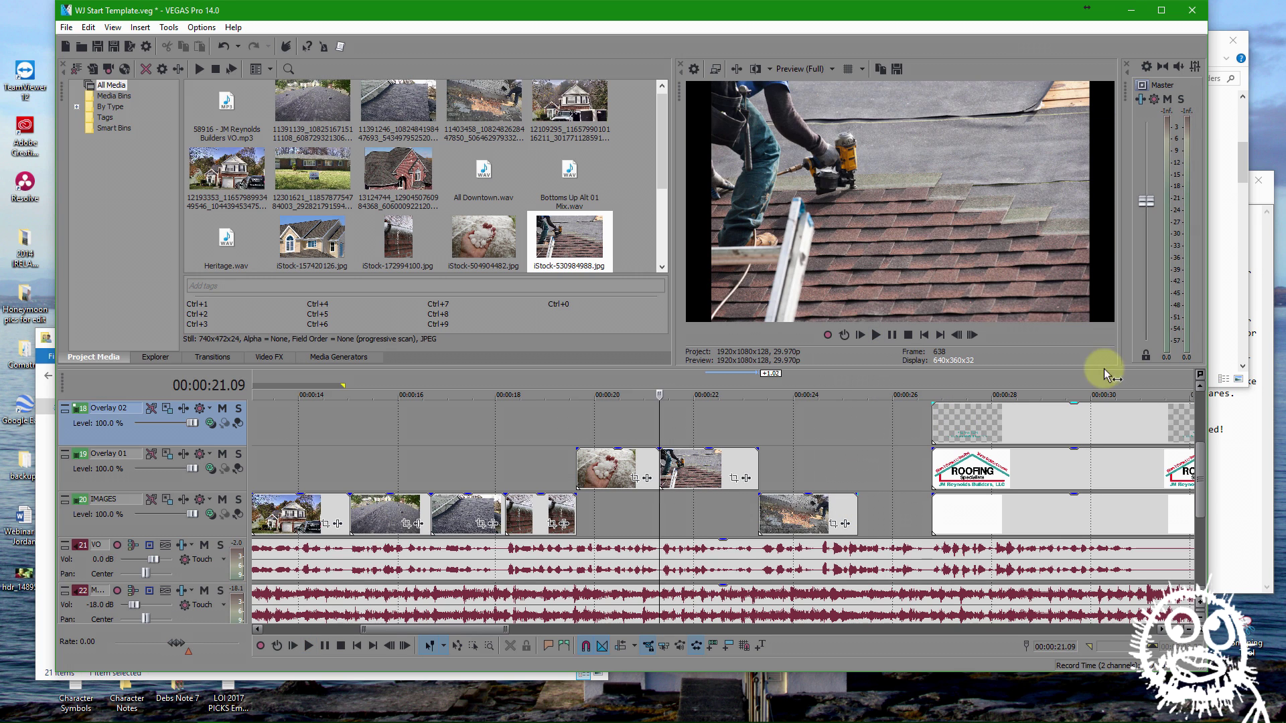
Add the for-sale family photo iStock-180809344 to Overlay 01 just before the logo and preview it at 00:00:25.14
drag(1240, 159, 1228, 266)
drag(1138, 271, 833, 473)
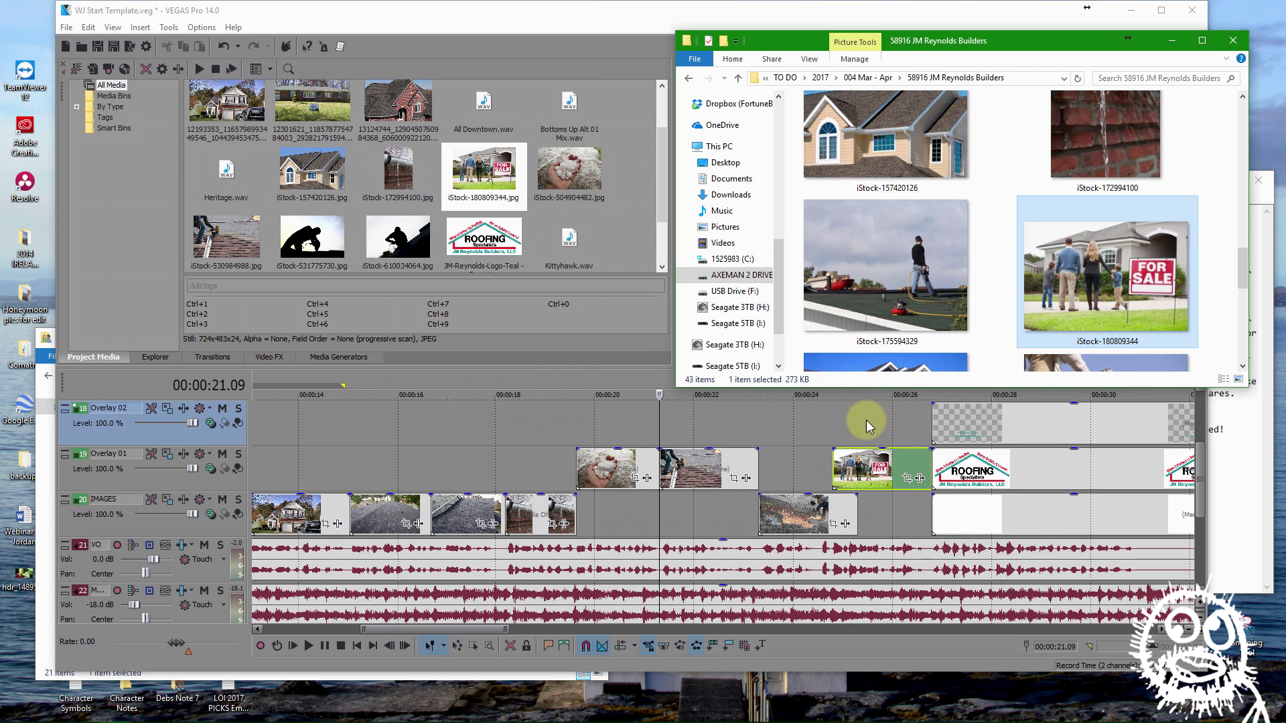
click(866, 420)
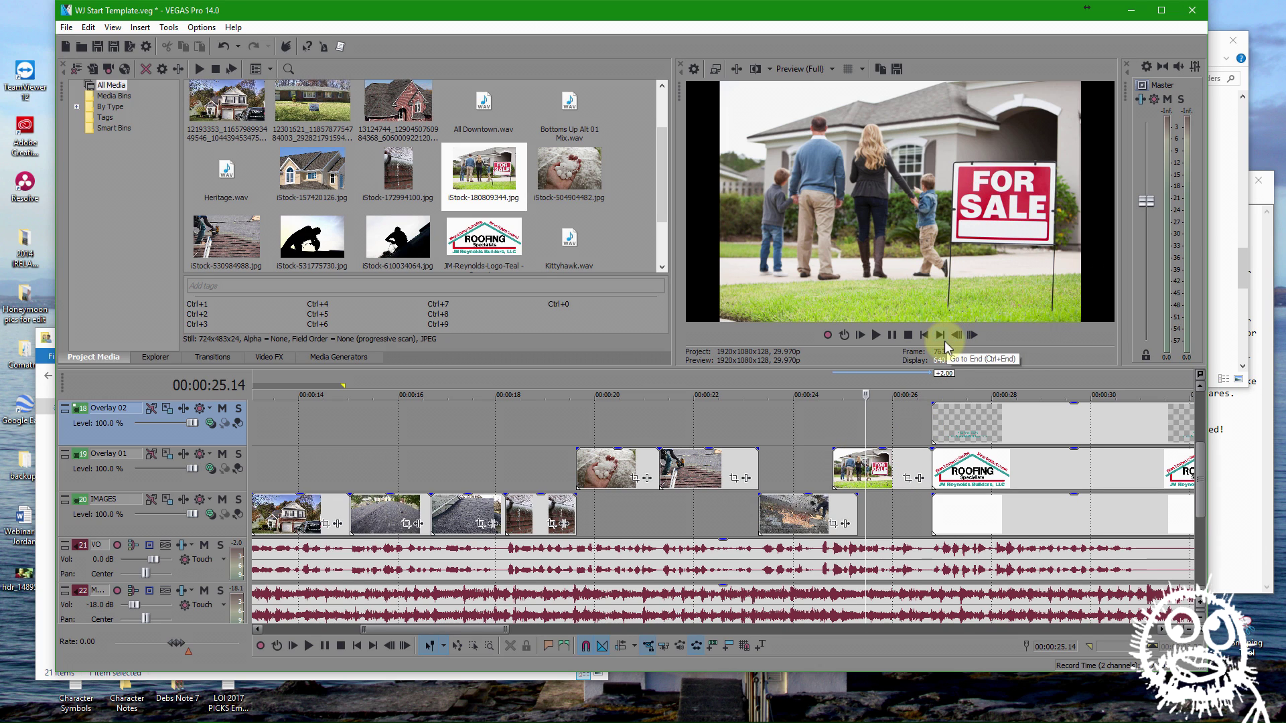
Try cropping the for-sale photo around the family with the 16:9 Widescreen TV preset, and delete it from Overlay 01
click(908, 479)
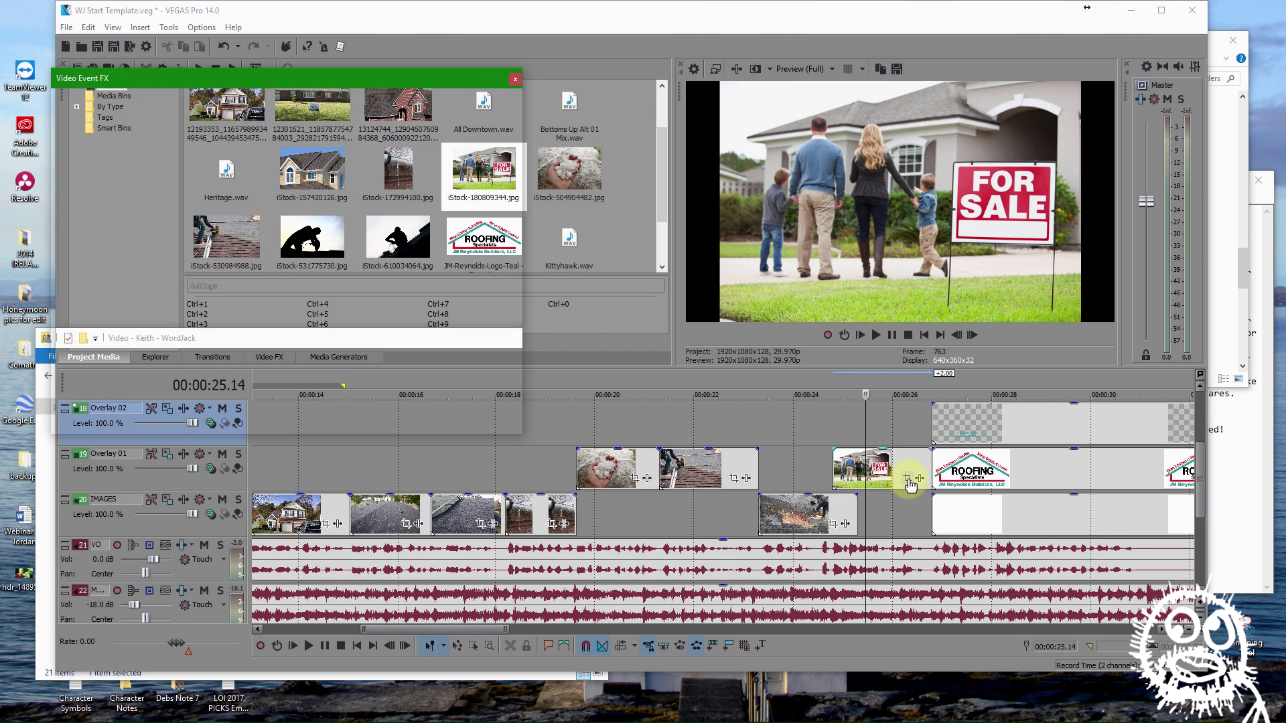
drag(501, 352, 448, 314)
drag(375, 265, 283, 227)
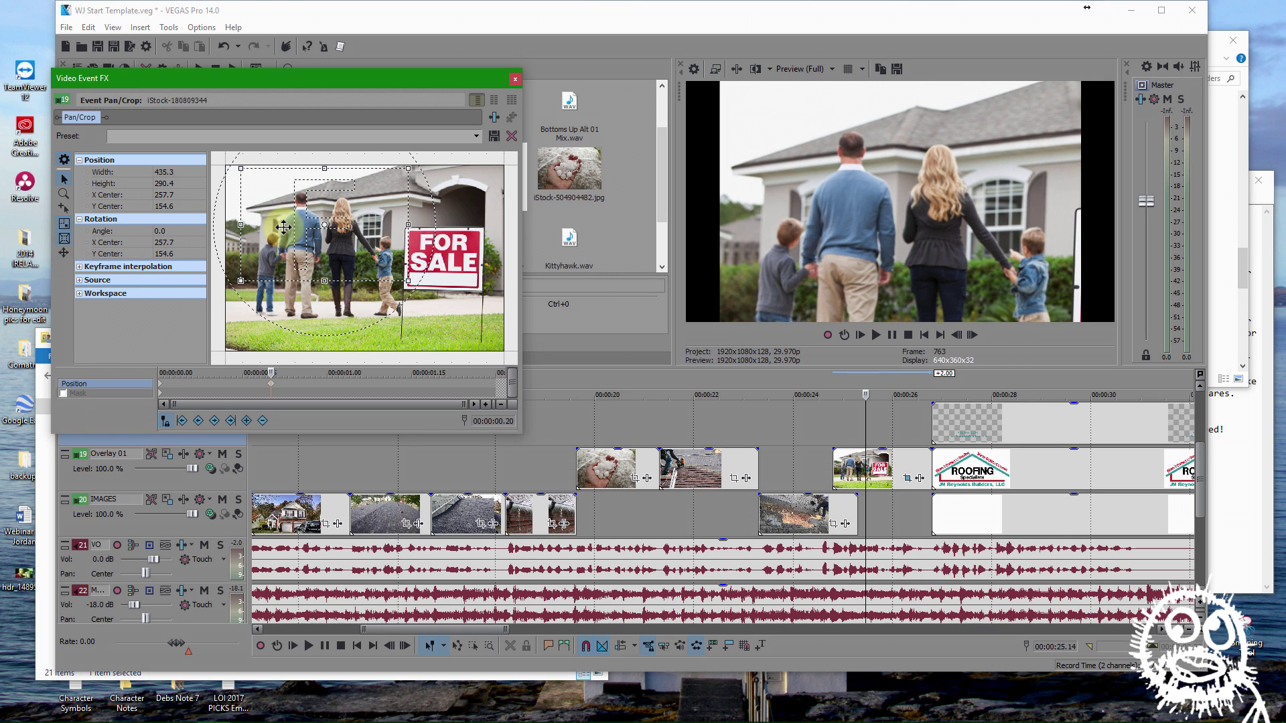
click(476, 136)
click(306, 172)
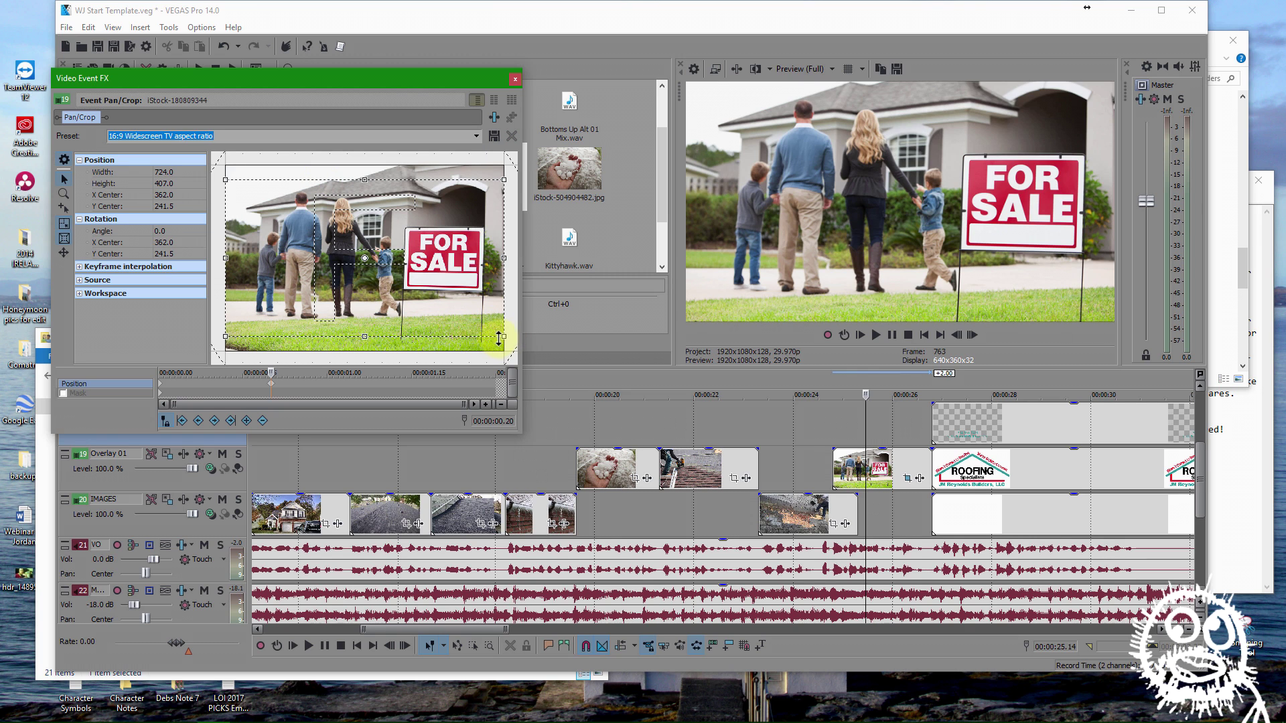
drag(500, 336, 339, 254)
click(476, 136)
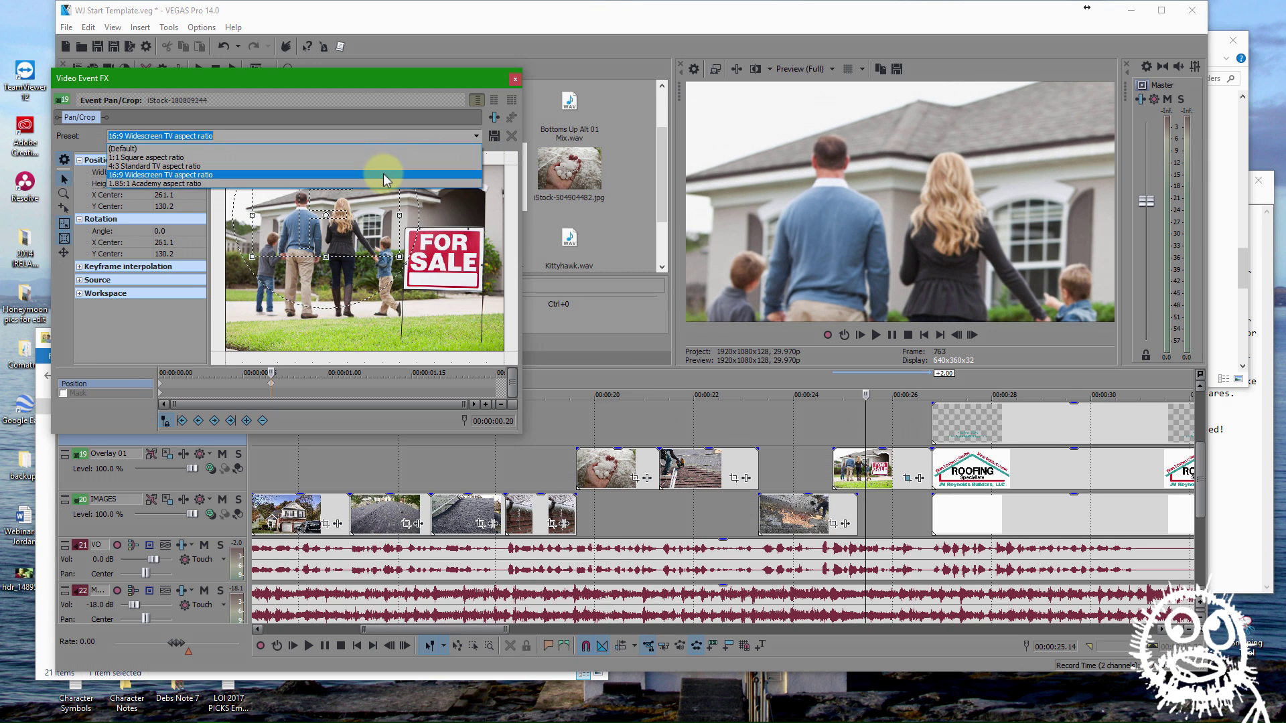
click(375, 175)
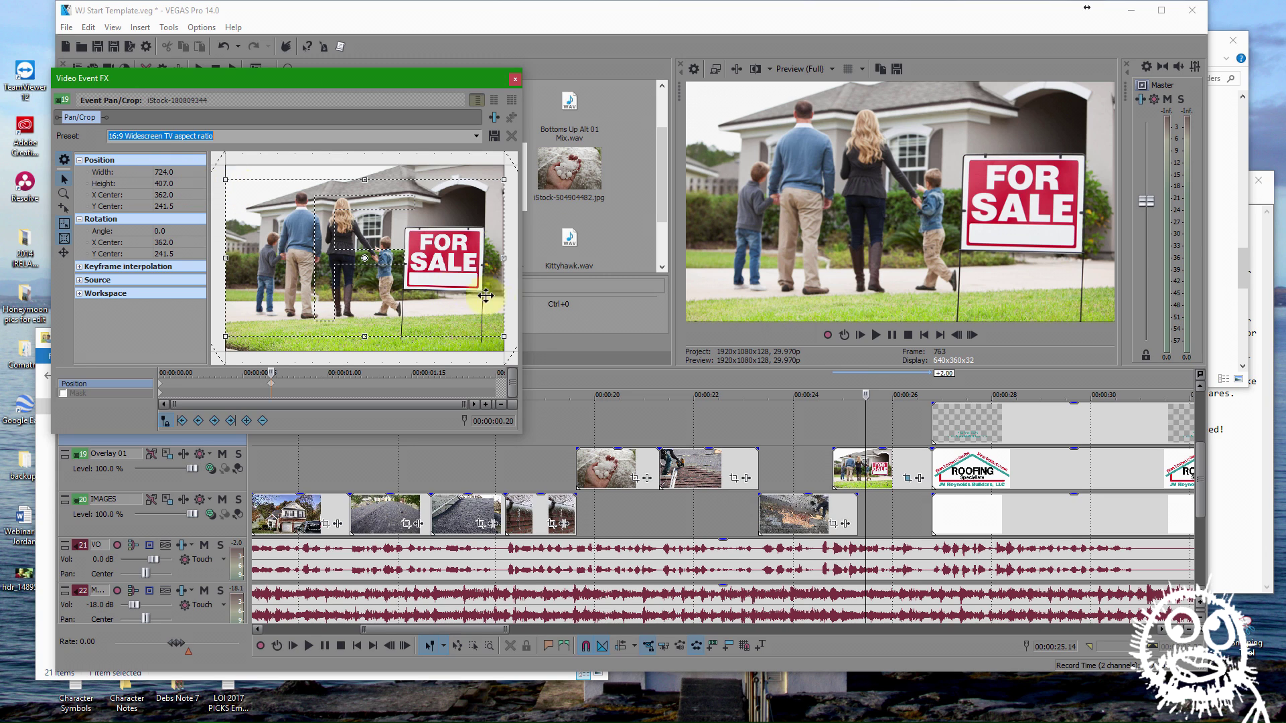
click(864, 464)
key(Delete)
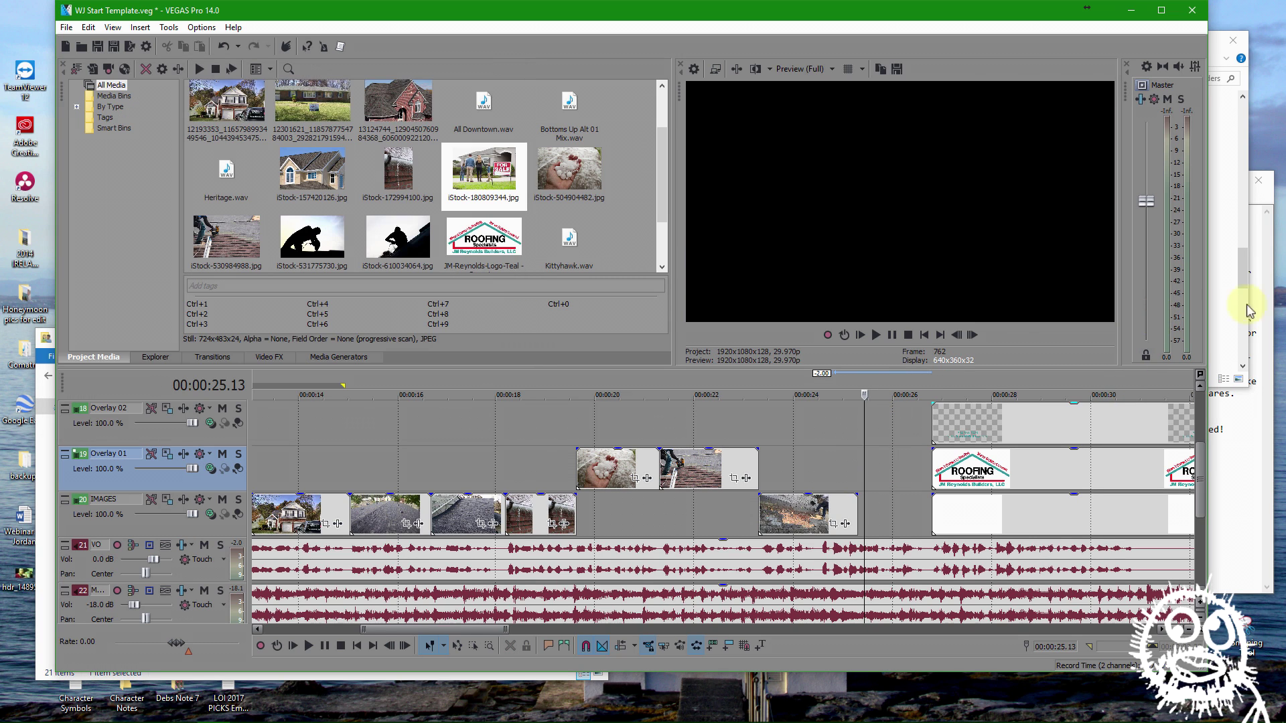
Add the yellow house photo iStock-181857569 to Overlay 01 at about 23.7 seconds, above the damaged-roof photo
mouse_move(1246, 258)
mouse_down()
mouse_move(1257, 302)
mouse_move(1253, 279)
mouse_up()
click(906, 182)
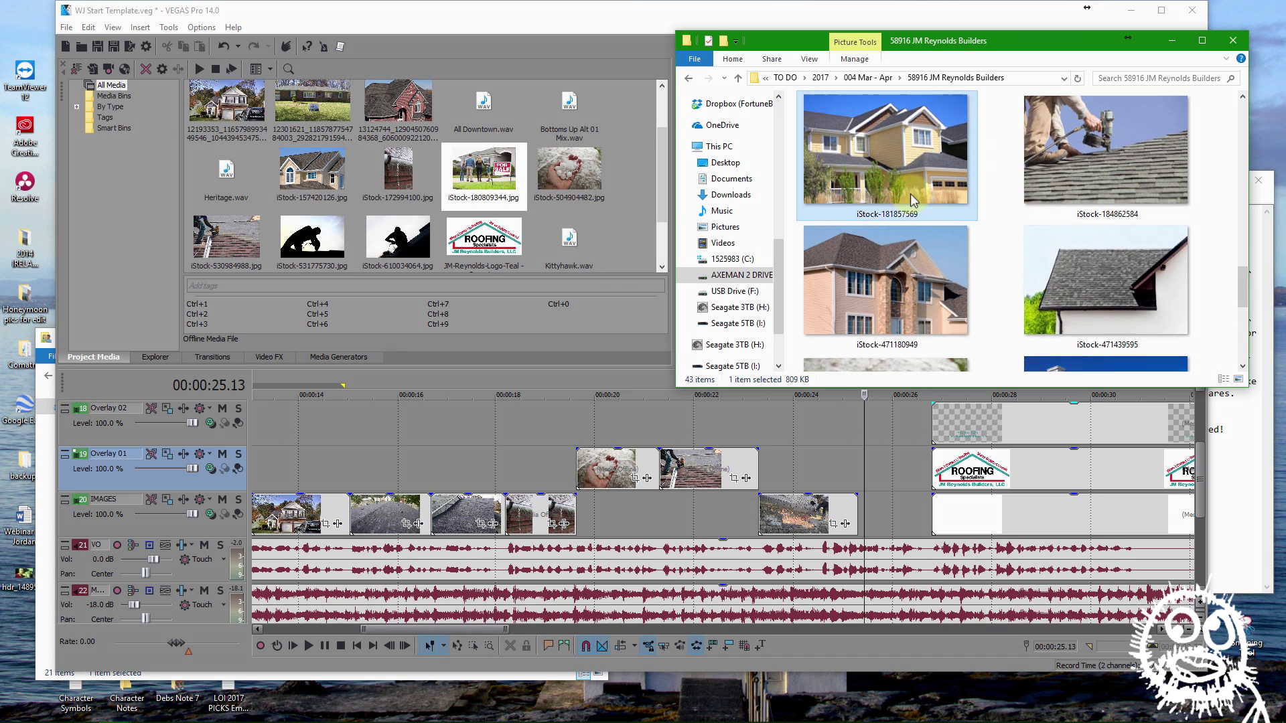
drag(901, 183, 789, 457)
Add the chimney house photo iStock-528920288 to Overlay 02 at about 24.6 seconds, overlapping the yellow house photo
drag(1247, 285, 1114, 296)
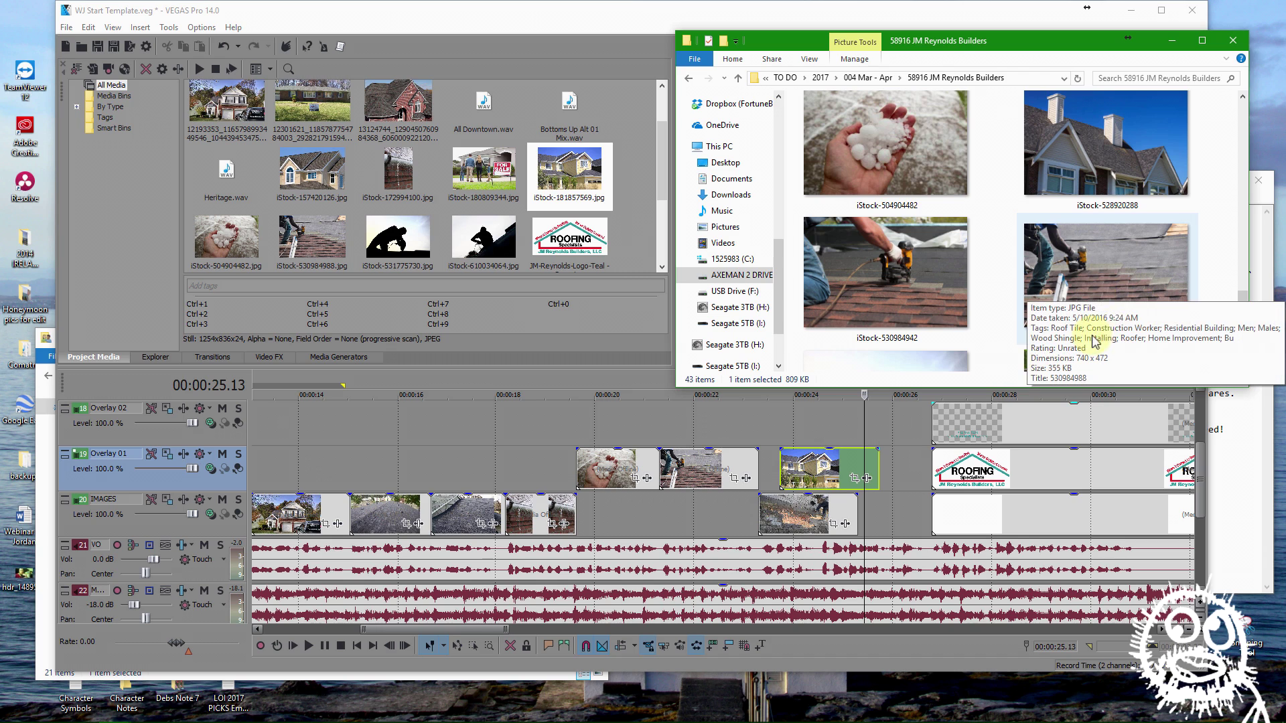
click(1160, 327)
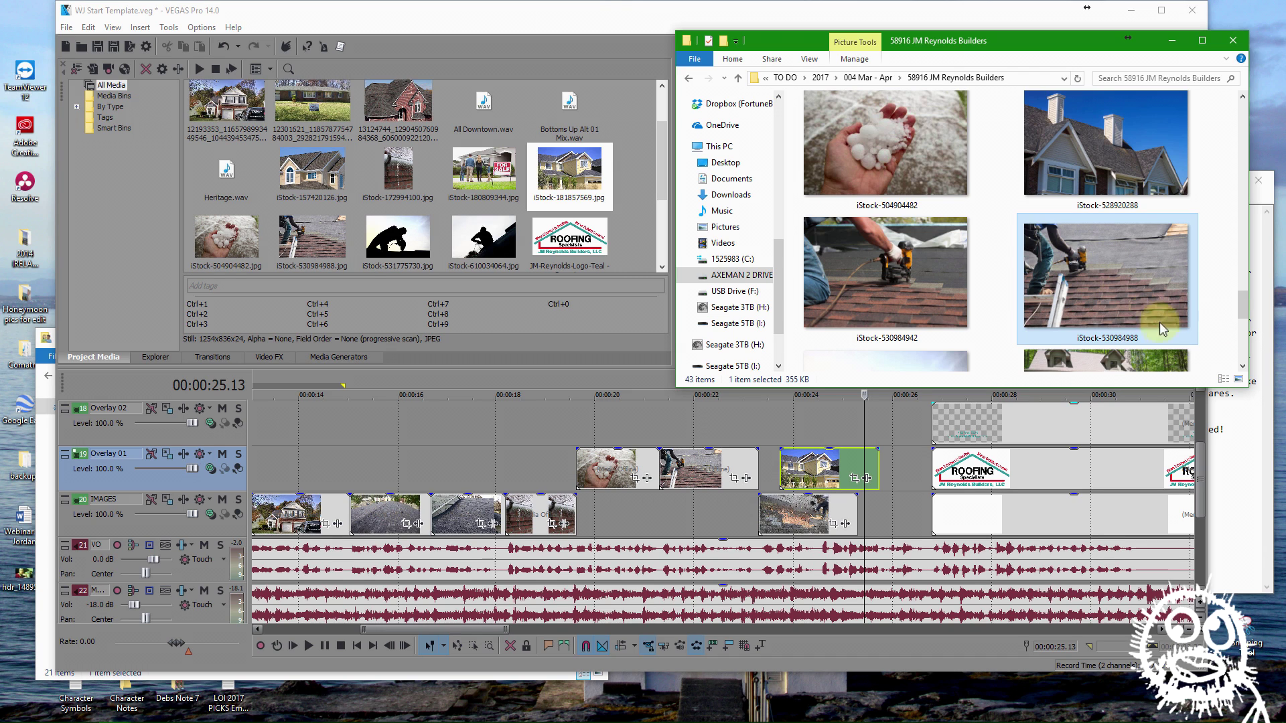
mouse_move(1242, 296)
mouse_down()
mouse_move(1250, 325)
mouse_move(1240, 306)
mouse_up()
scroll(1239, 302, up, 5)
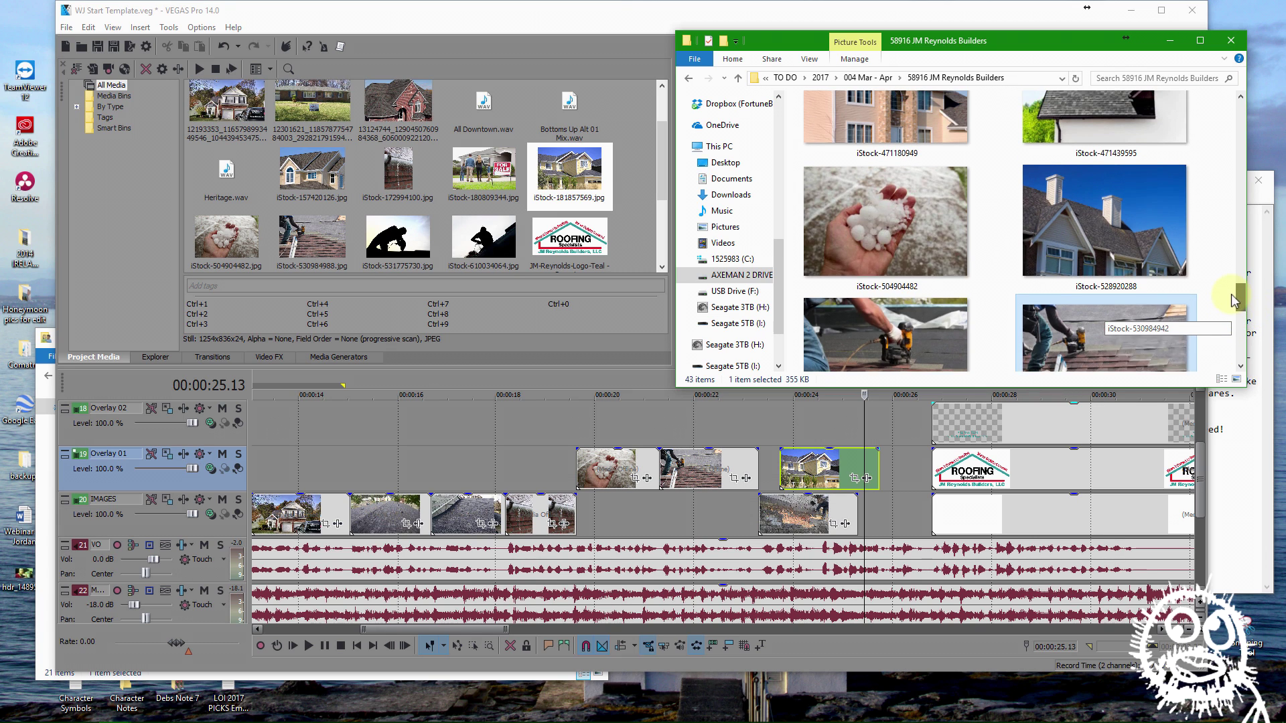
drag(1089, 288, 831, 428)
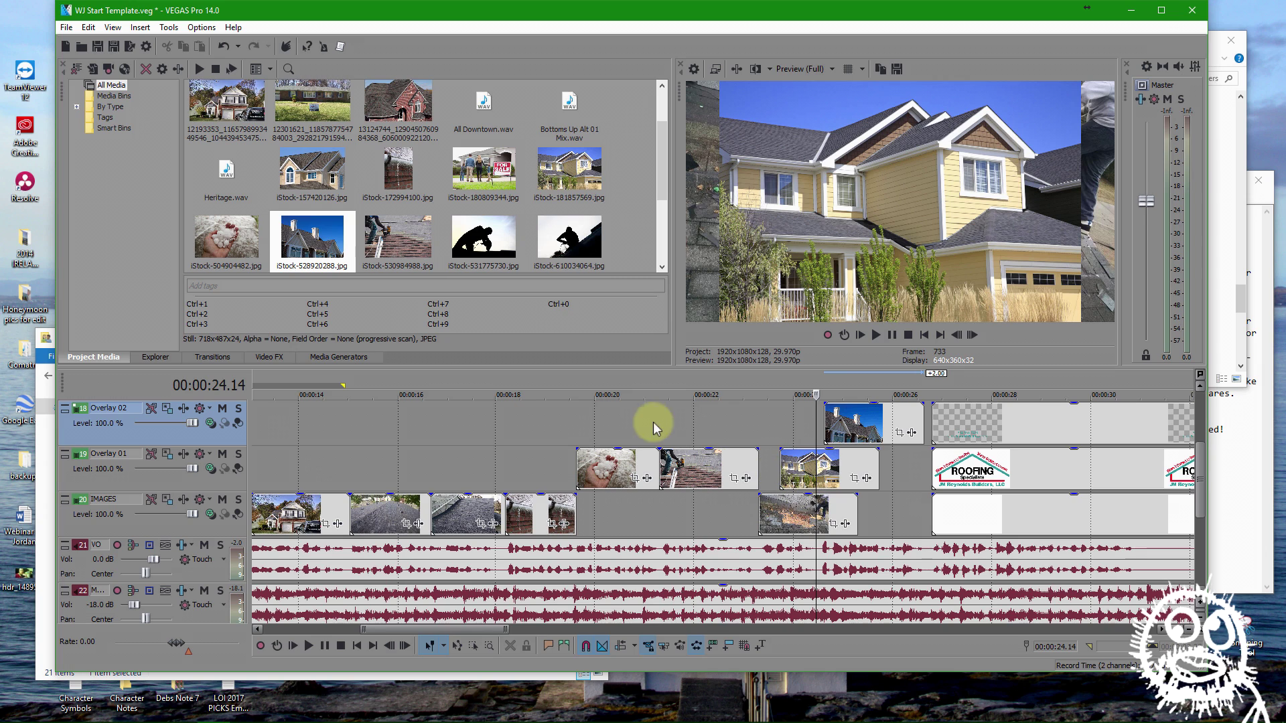
Play from 00:00:19.19 and move the hail and roofer photos from Overlay 01 down to the IMAGES track
click(577, 432)
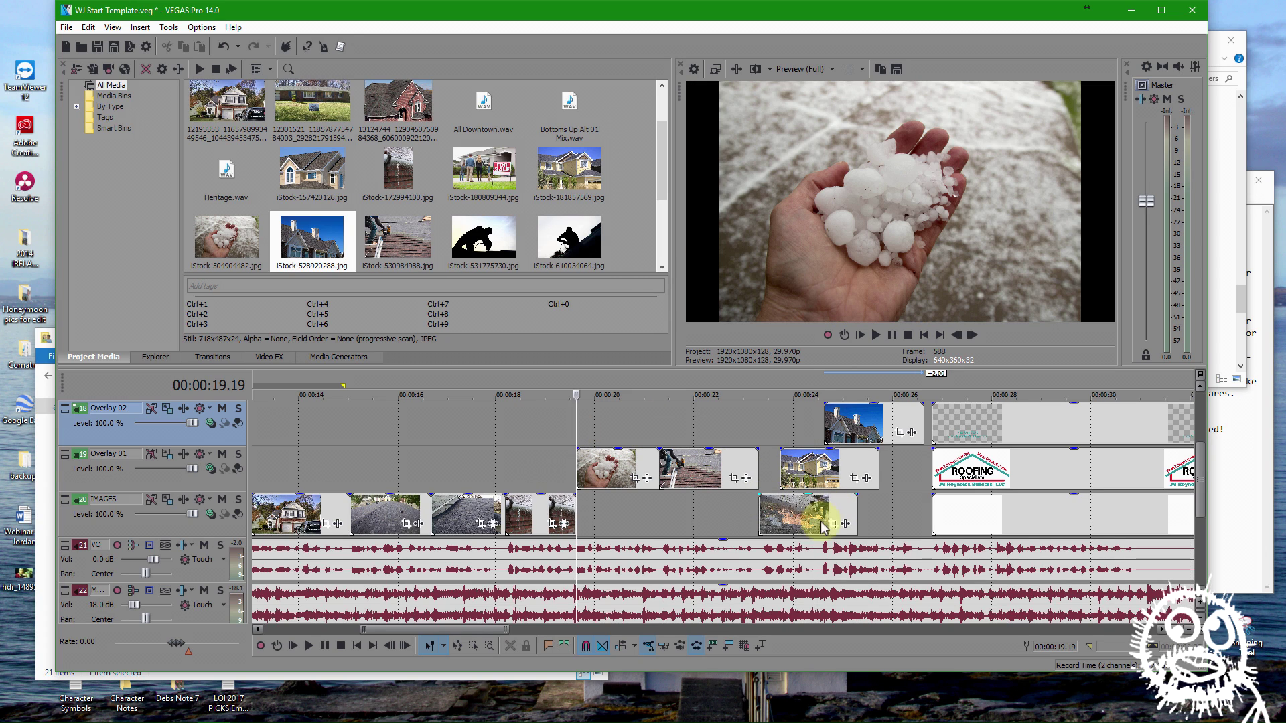
key(space)
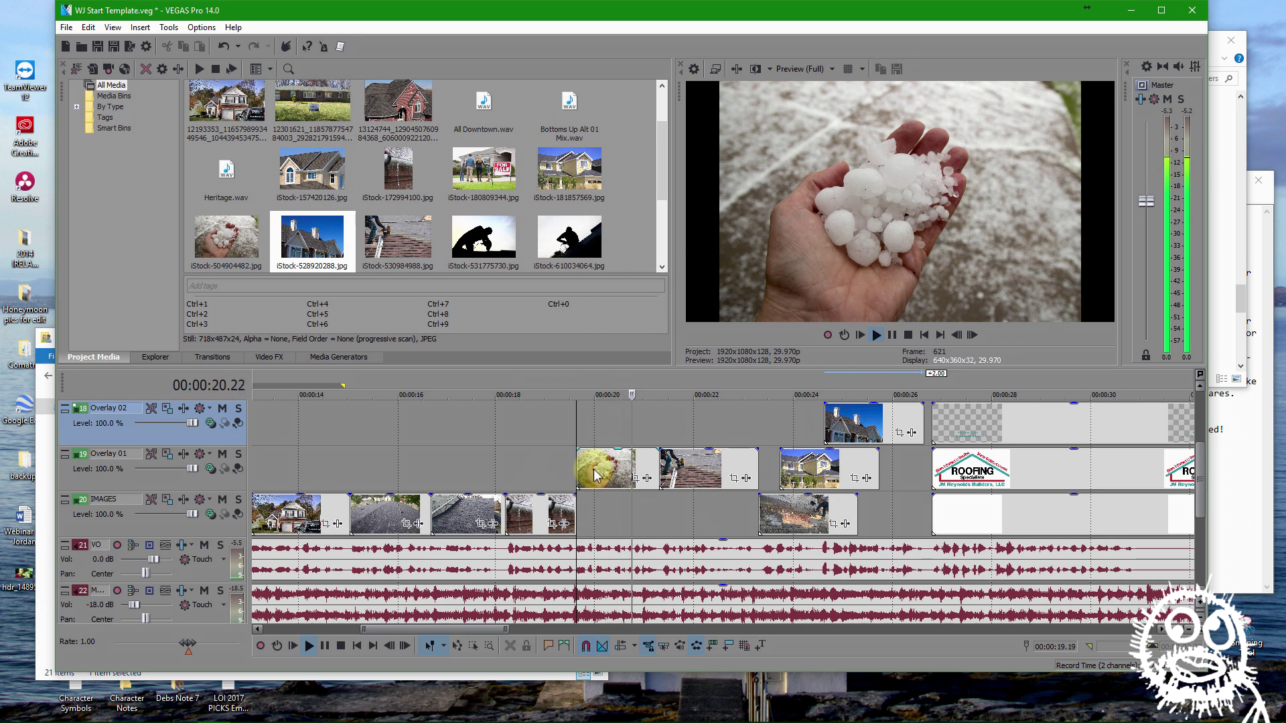
drag(603, 469, 603, 515)
drag(685, 478, 686, 523)
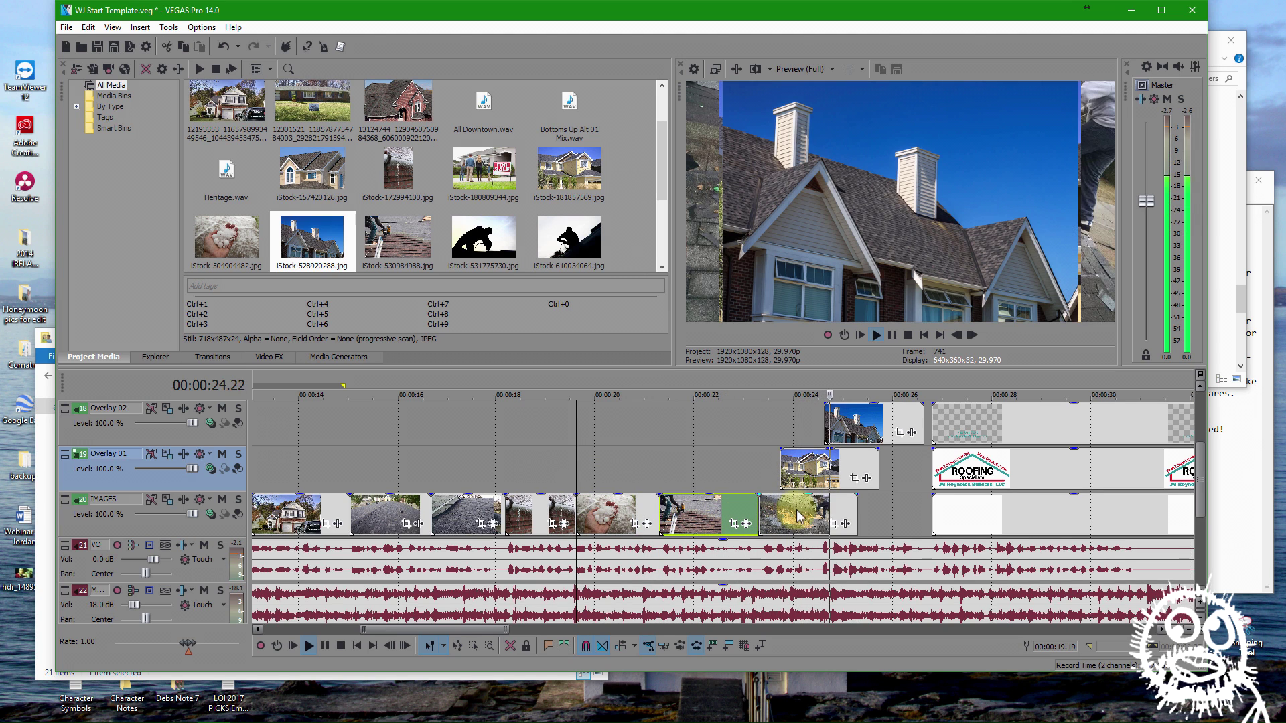
Shorten the damaged-roof photo to about 24.6 seconds and fit the yellow and chimney house photos after it on IMAGES, up to the logo section
click(821, 512)
mouse_move(859, 507)
mouse_down()
mouse_move(823, 509)
mouse_move(918, 507)
mouse_move(871, 511)
mouse_up()
click(827, 477)
drag(864, 429, 882, 512)
Play the timeline from 00:00:23.16 to check the two house photos against the voiceover
click(769, 473)
key(space)
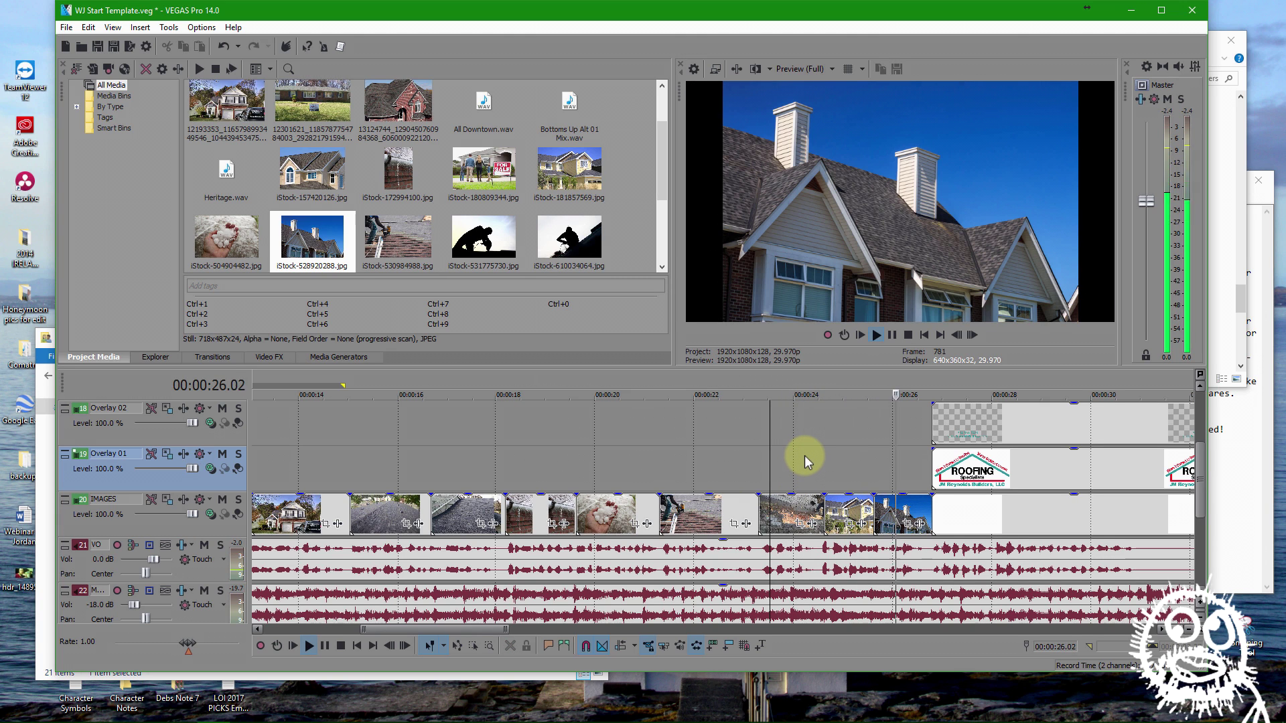
key(space)
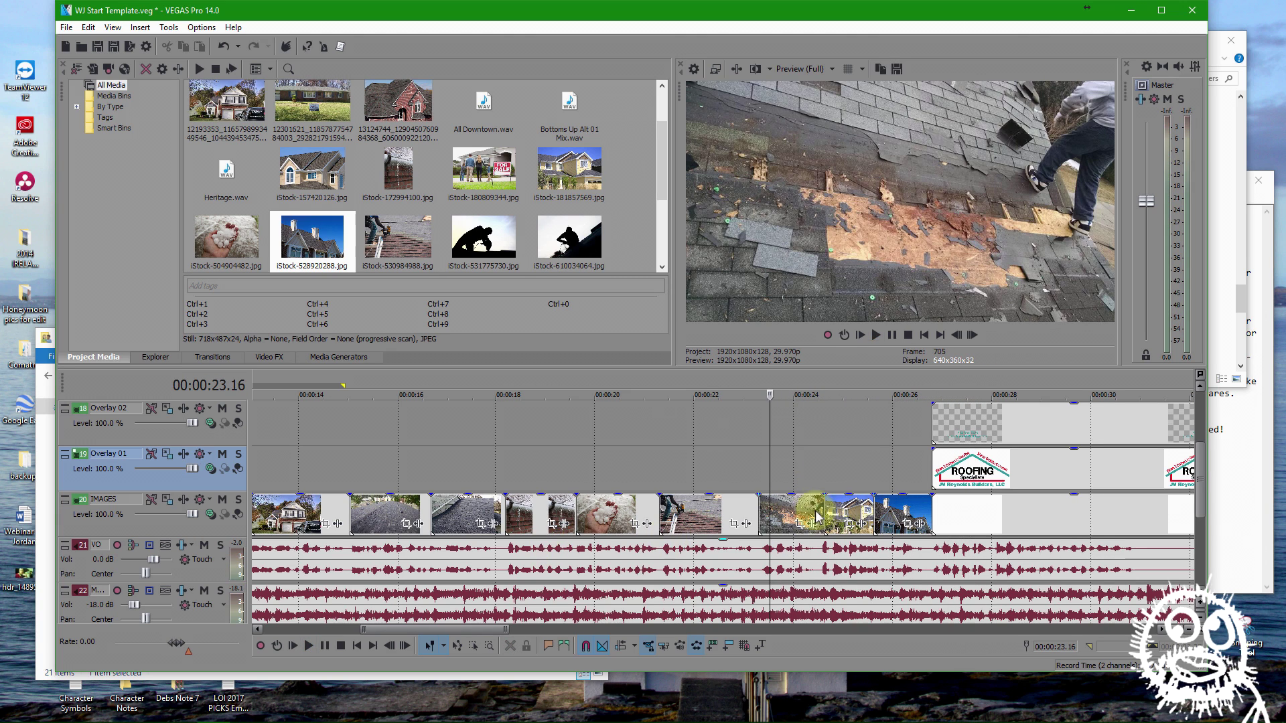
Play the timeline across the damaged-roof and yellow house photos to recheck their timing against the voiceover
click(785, 471)
key(space)
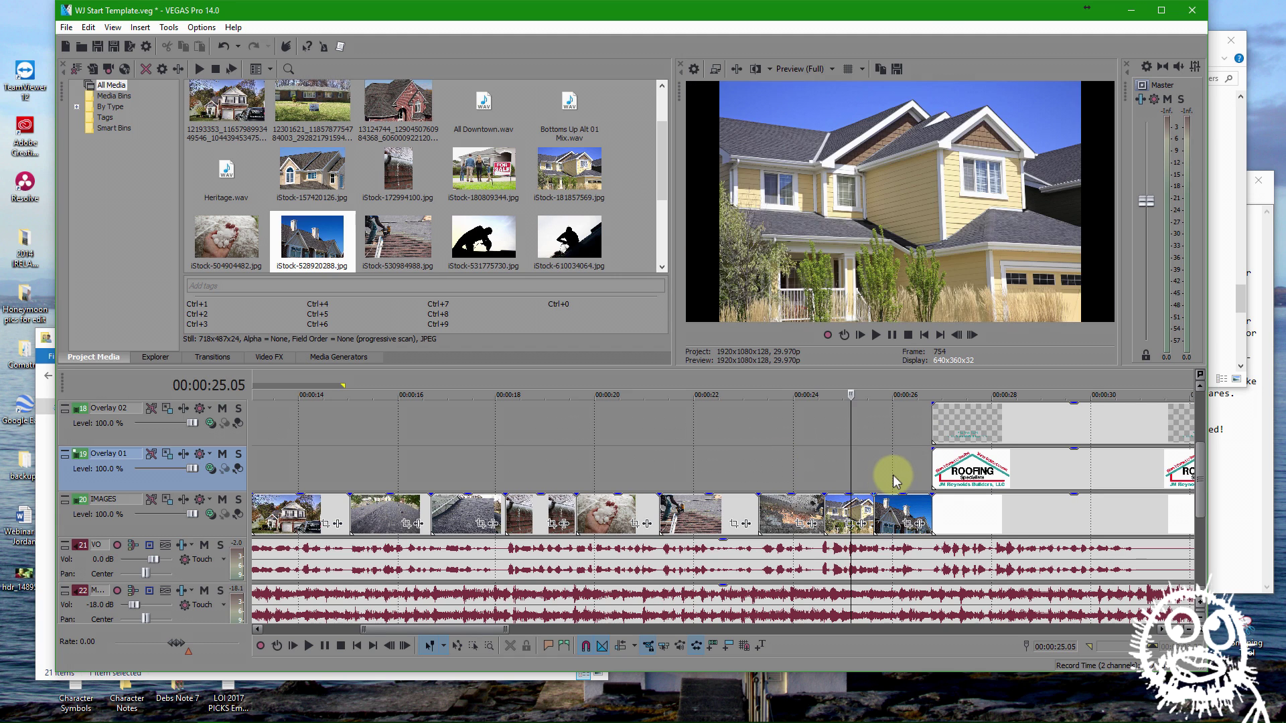
key(space)
click(720, 460)
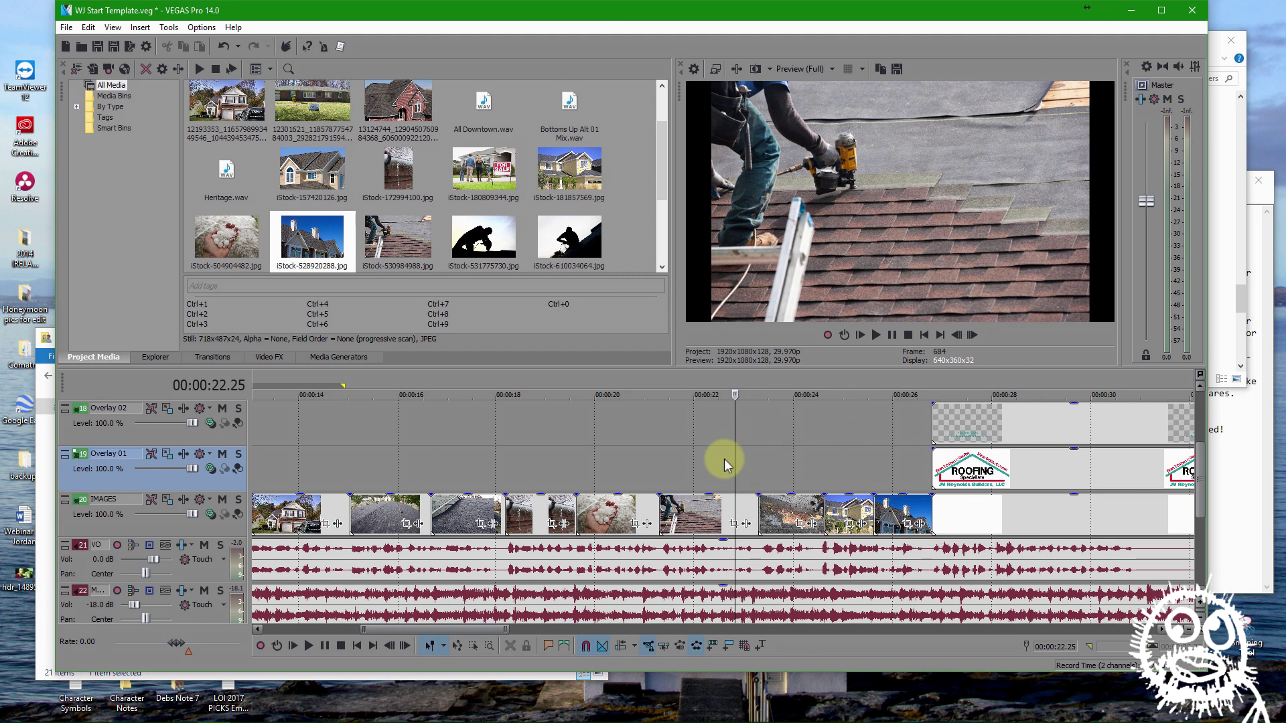
Review the framing of each photo on the IMAGES track from the timeline start through to the chimney house photo
scroll(663, 460, down, 4)
drag(675, 427, 243, 450)
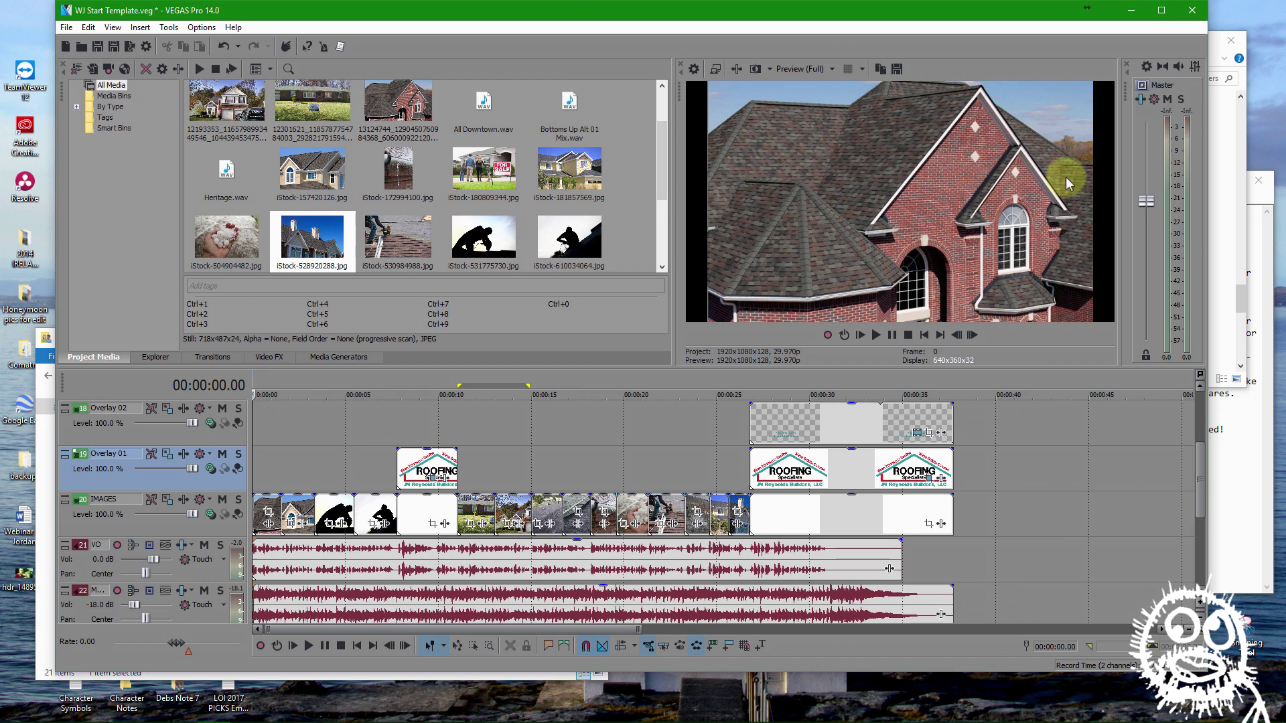
click(339, 476)
click(379, 480)
click(484, 462)
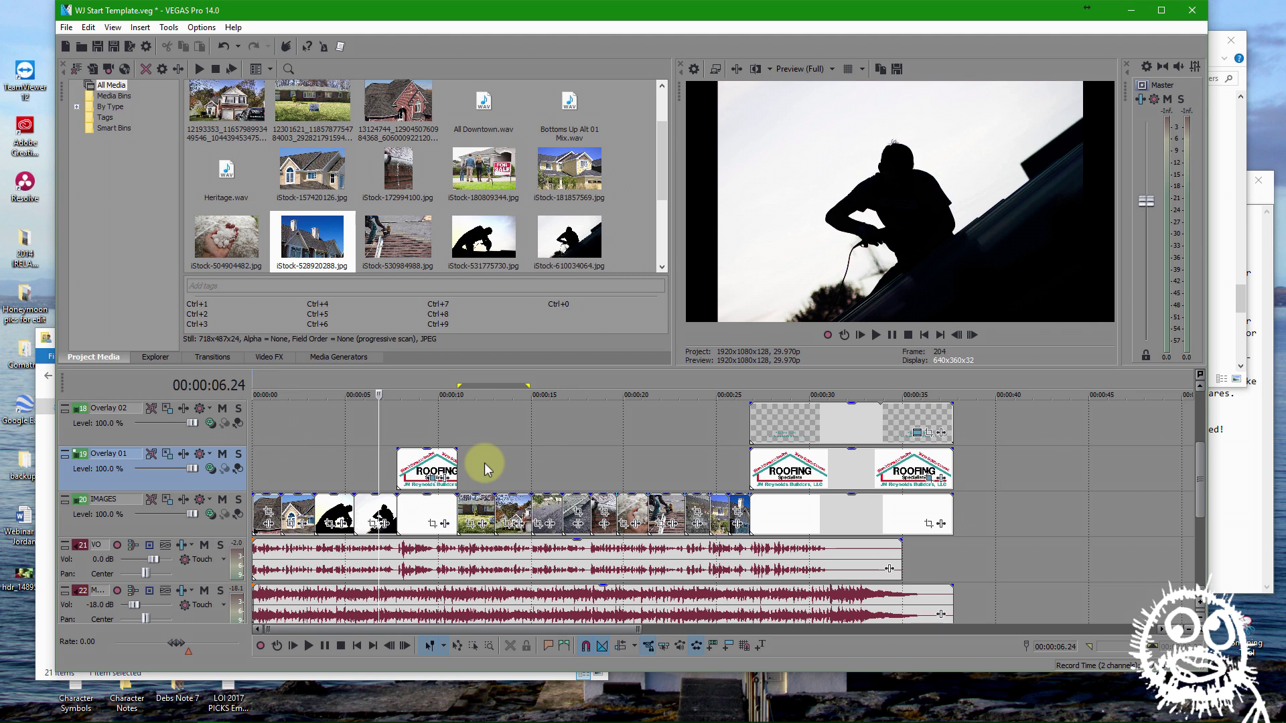
click(518, 465)
click(549, 465)
click(576, 467)
click(604, 477)
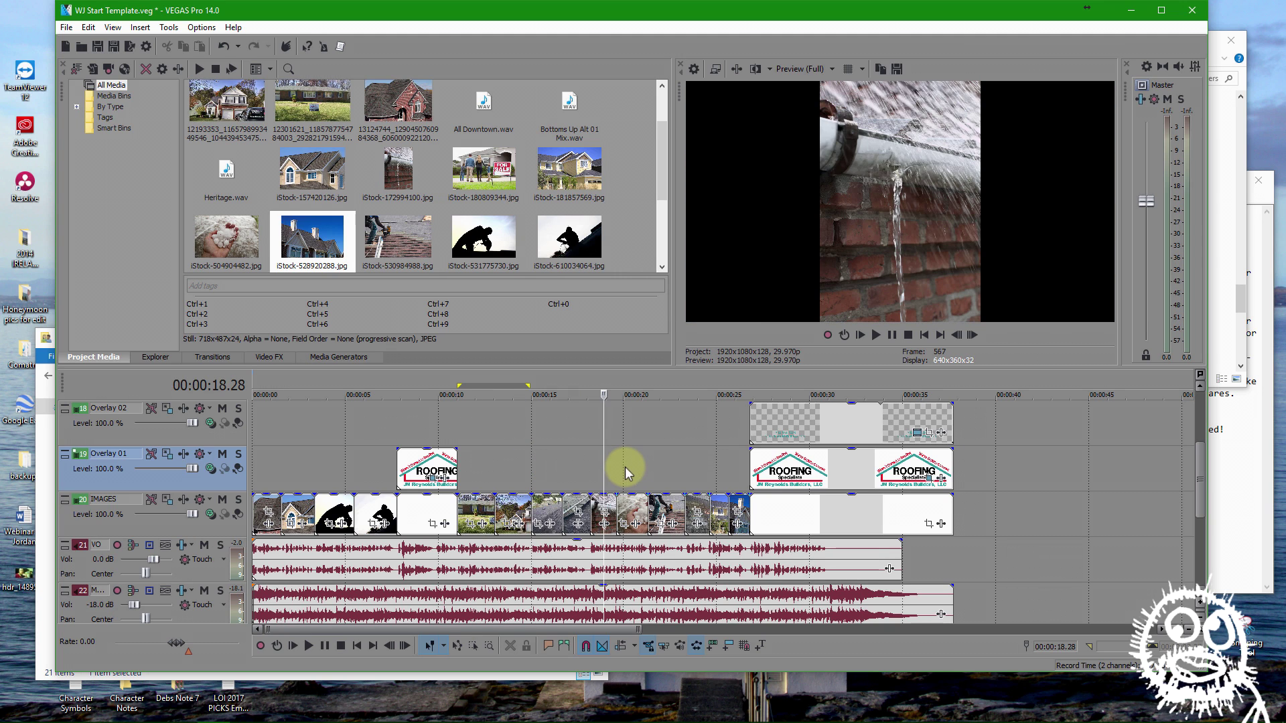
click(626, 470)
click(663, 474)
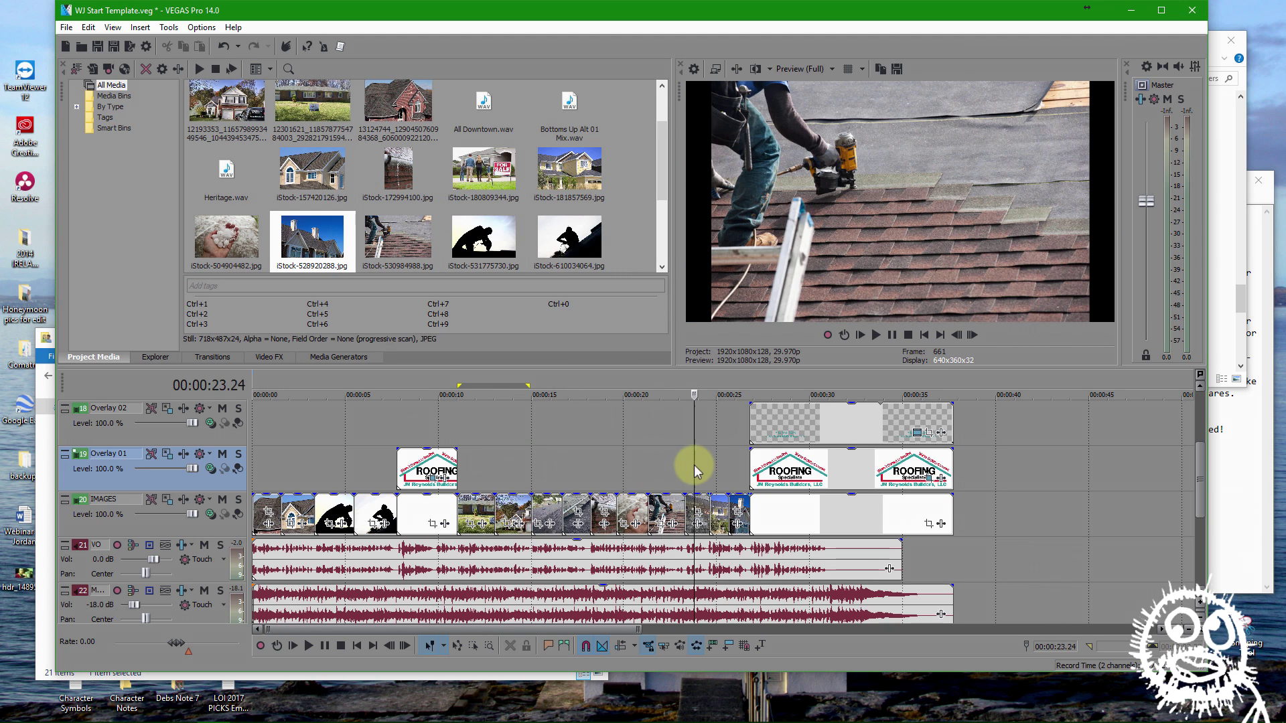
click(694, 465)
click(718, 469)
click(737, 474)
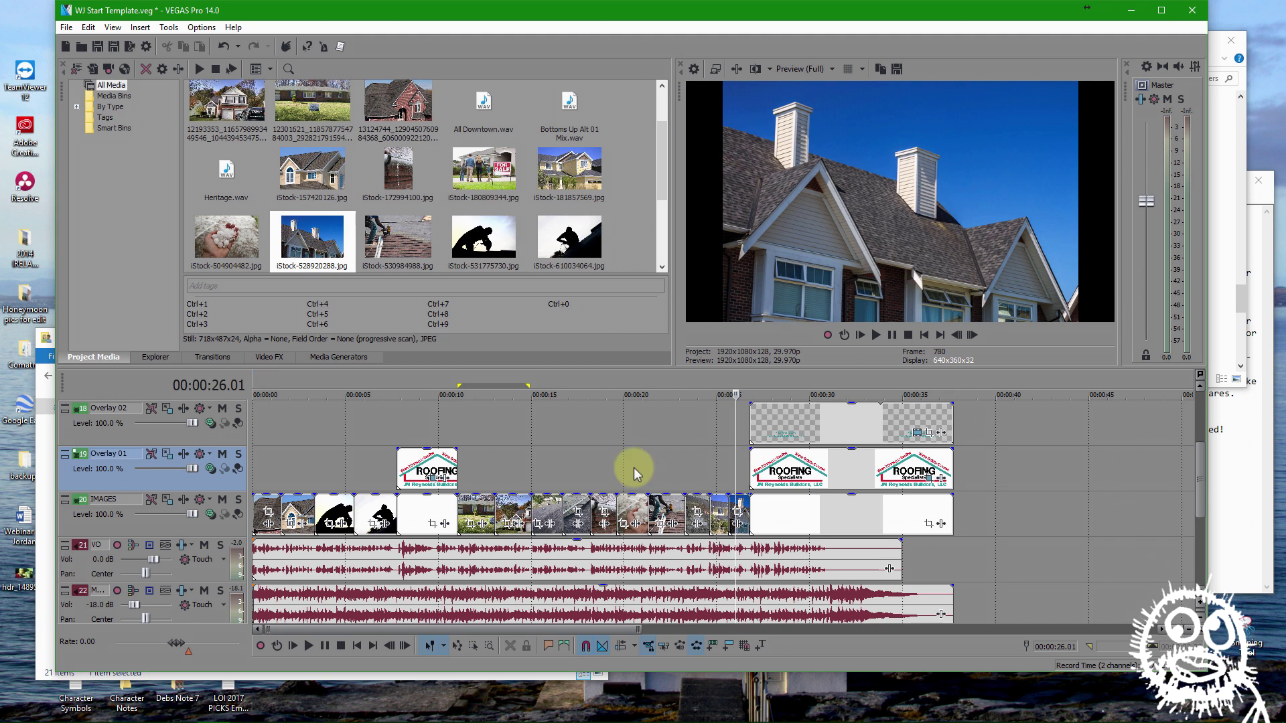
Crop the opening red brick house photo with the 16:9 Widescreen TV aspect ratio preset and move the frame to Y Center 226.9
click(256, 474)
scroll(277, 522, up, 2)
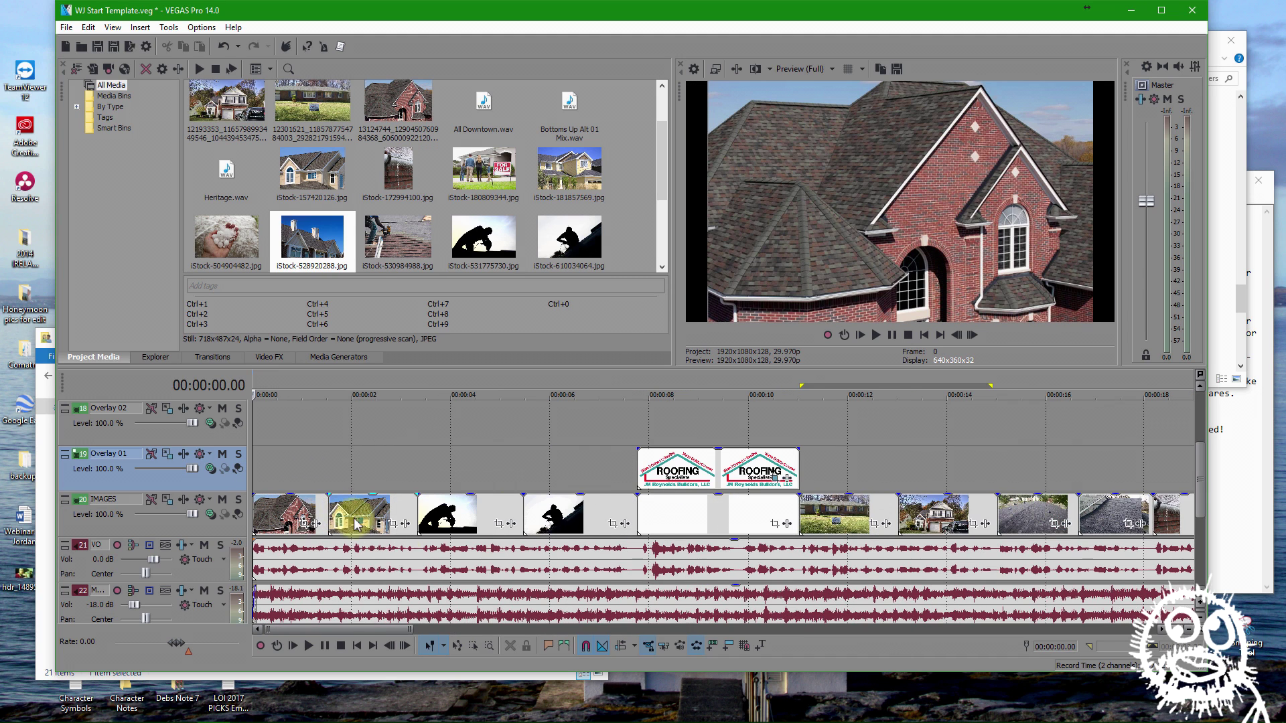
click(310, 529)
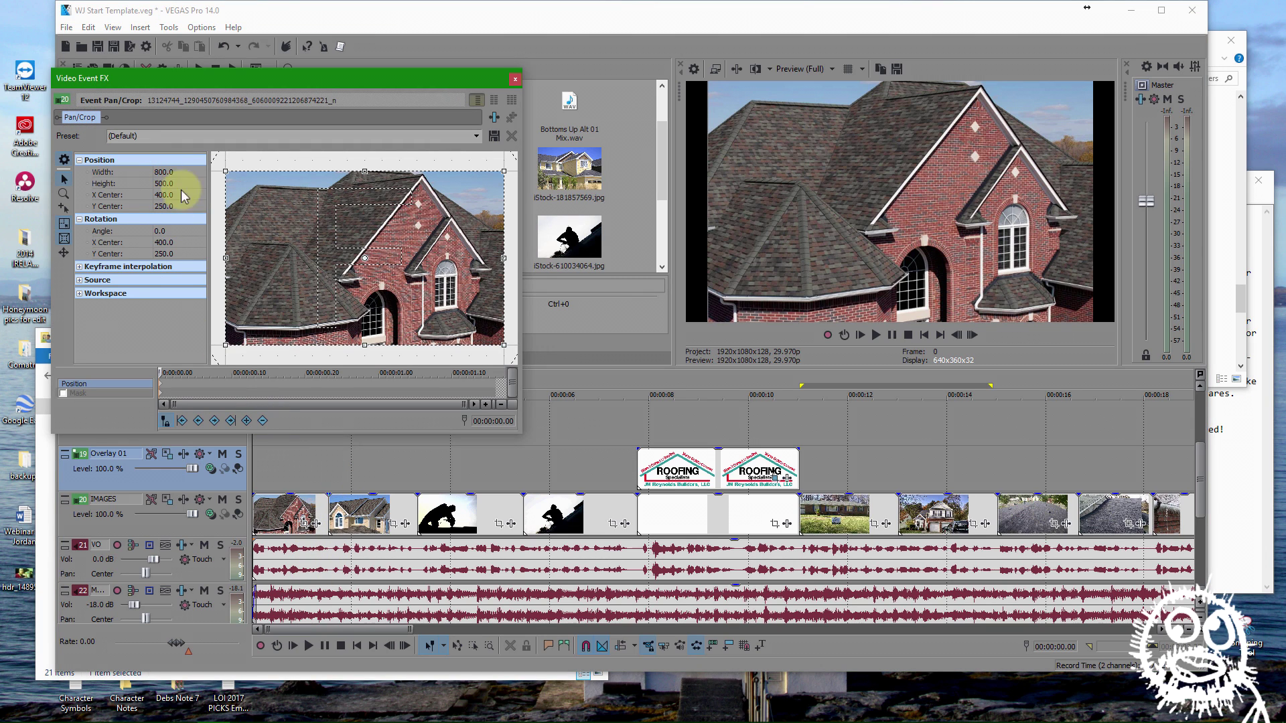
drag(404, 87, 394, 77)
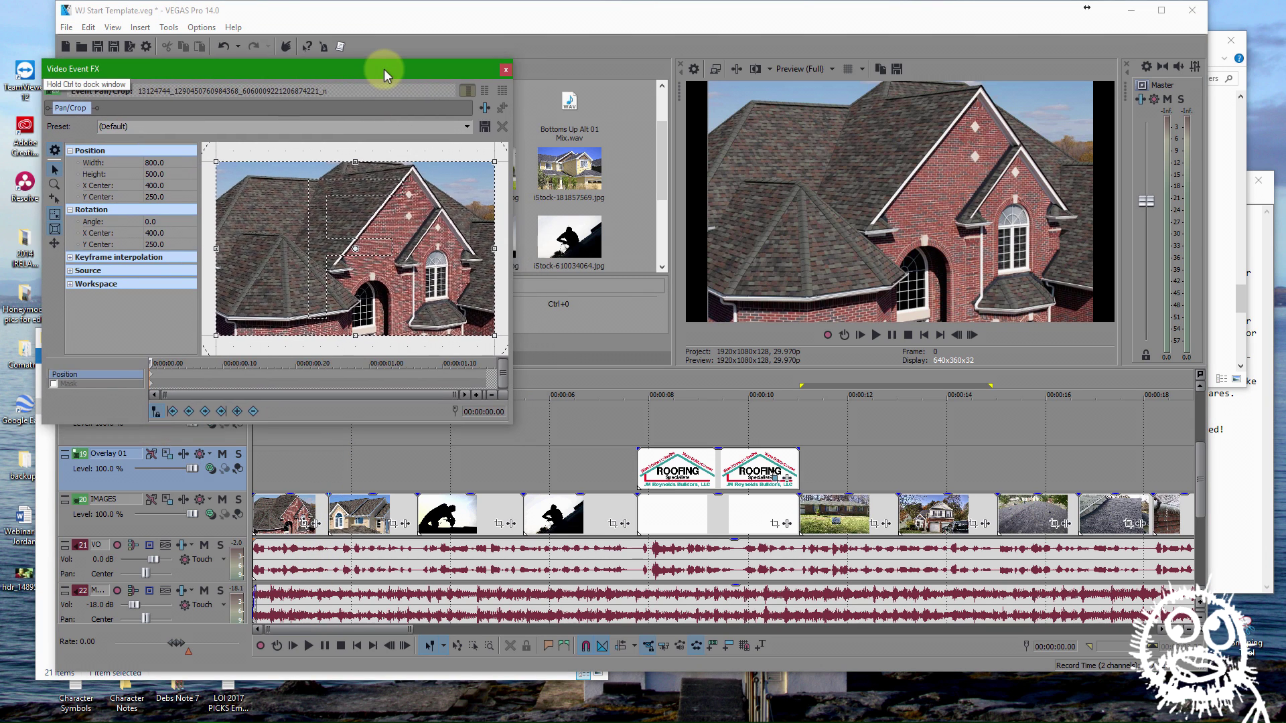
click(468, 127)
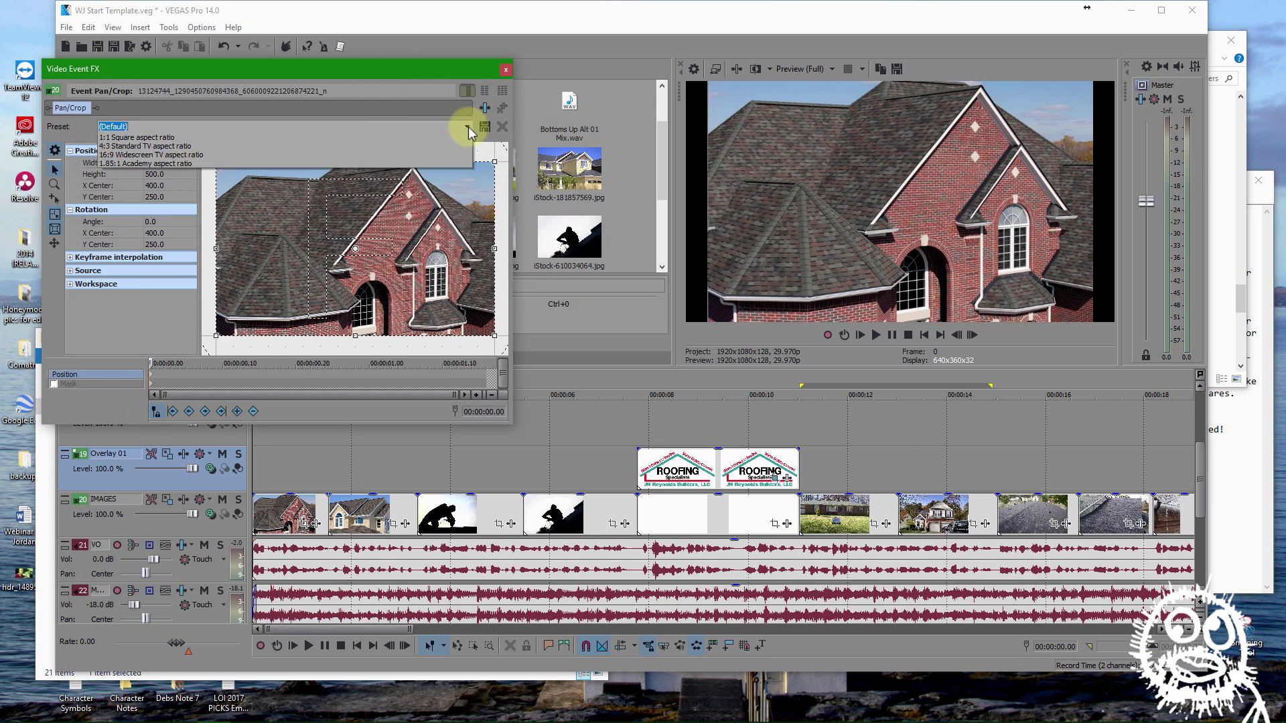
click(380, 162)
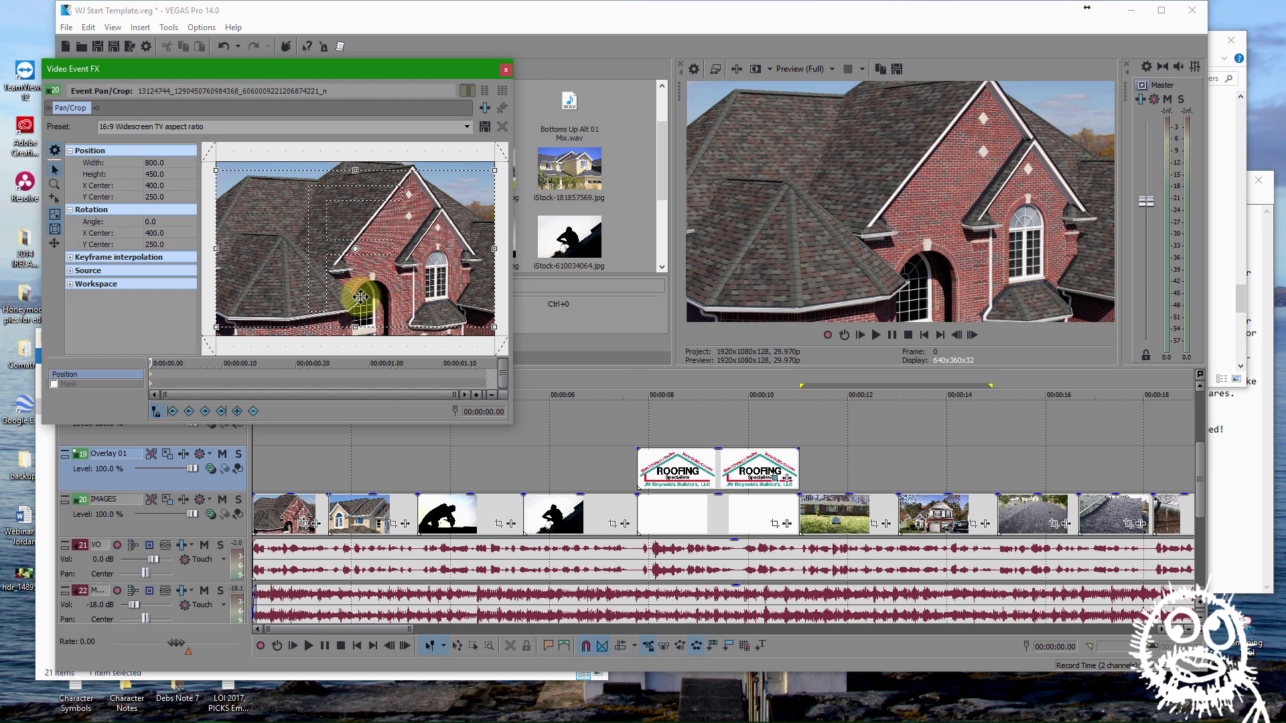
drag(361, 308, 369, 299)
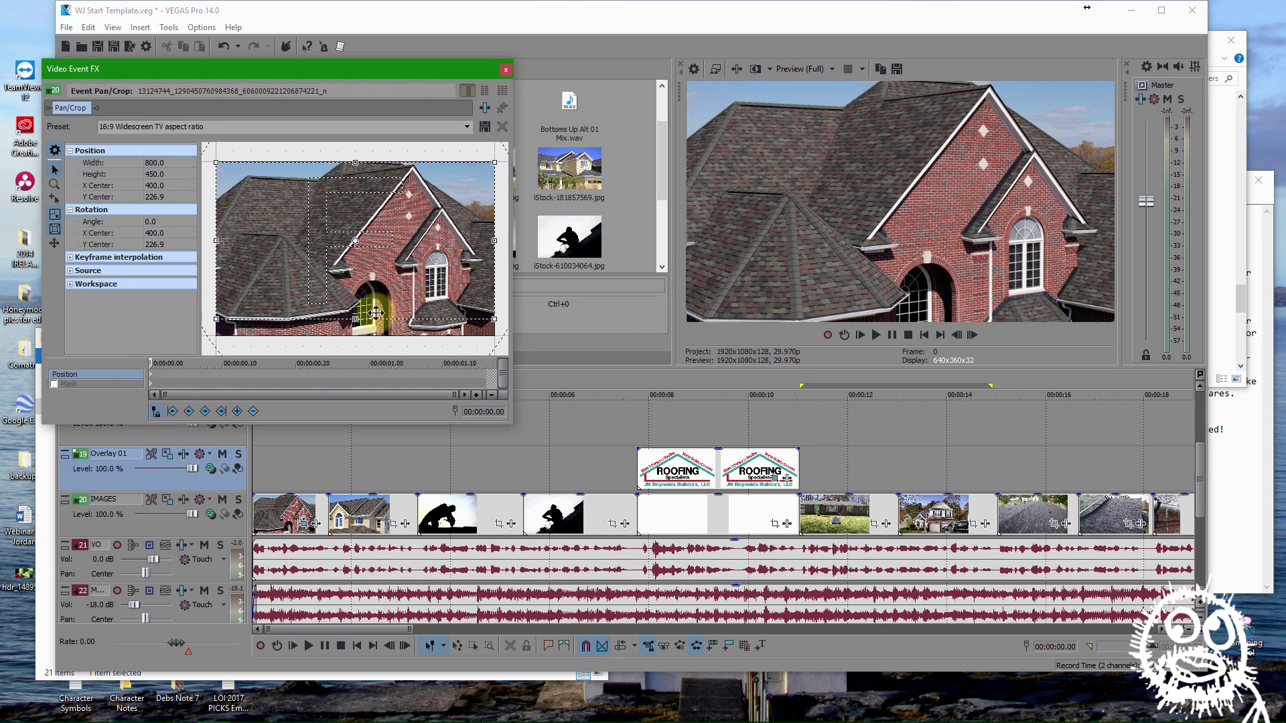
Tighten the crop at the end of the red brick house photo to create a slow zoom-in, and play it from the start
click(494, 379)
drag(355, 319, 353, 313)
click(257, 470)
mouse_move(258, 458)
mouse_down()
mouse_move(308, 458)
mouse_move(245, 445)
mouse_up()
key(space)
Crop the beige house photo iStock-157420126 with the 16:9 Widescreen TV aspect ratio preset and move the frame to Y Center 213.0
click(328, 467)
click(394, 523)
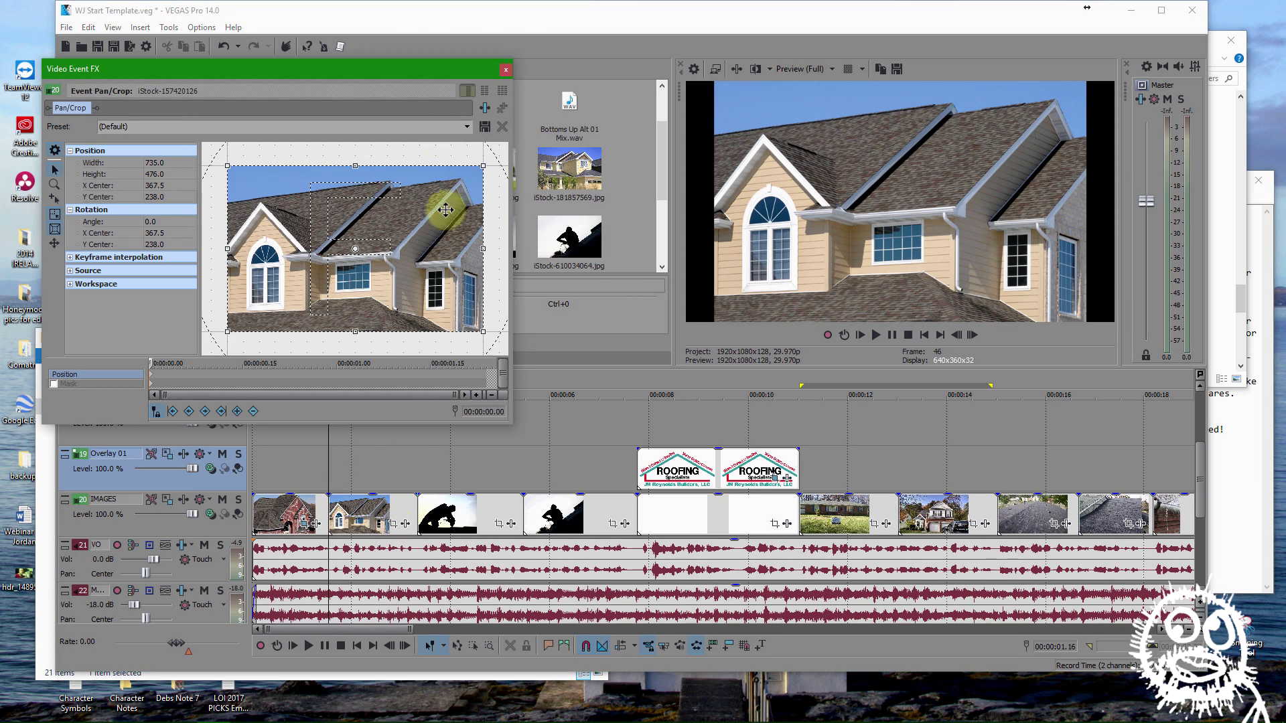
click(467, 127)
click(375, 163)
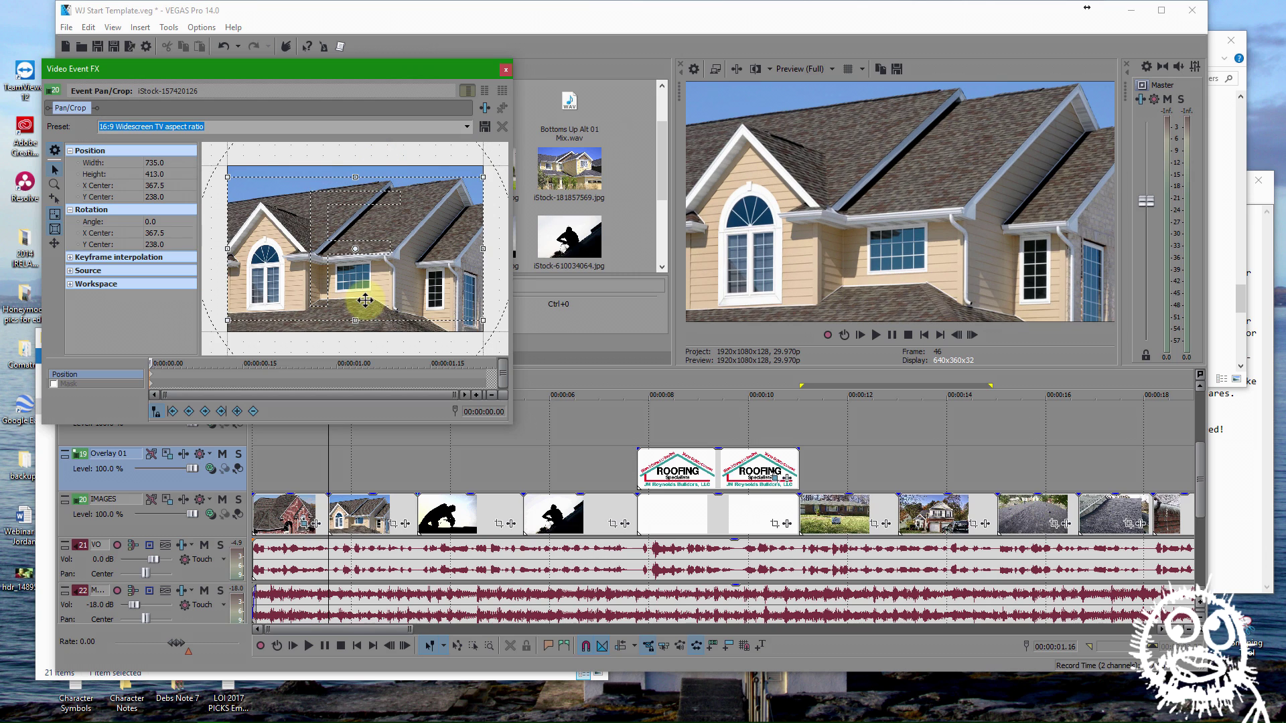
drag(359, 281, 359, 273)
At 00:00:01.24 in the beige house photo, restrict crop movement to vertical, tighten the frame to about 721.3 by 405.3, and play the zoom
click(496, 379)
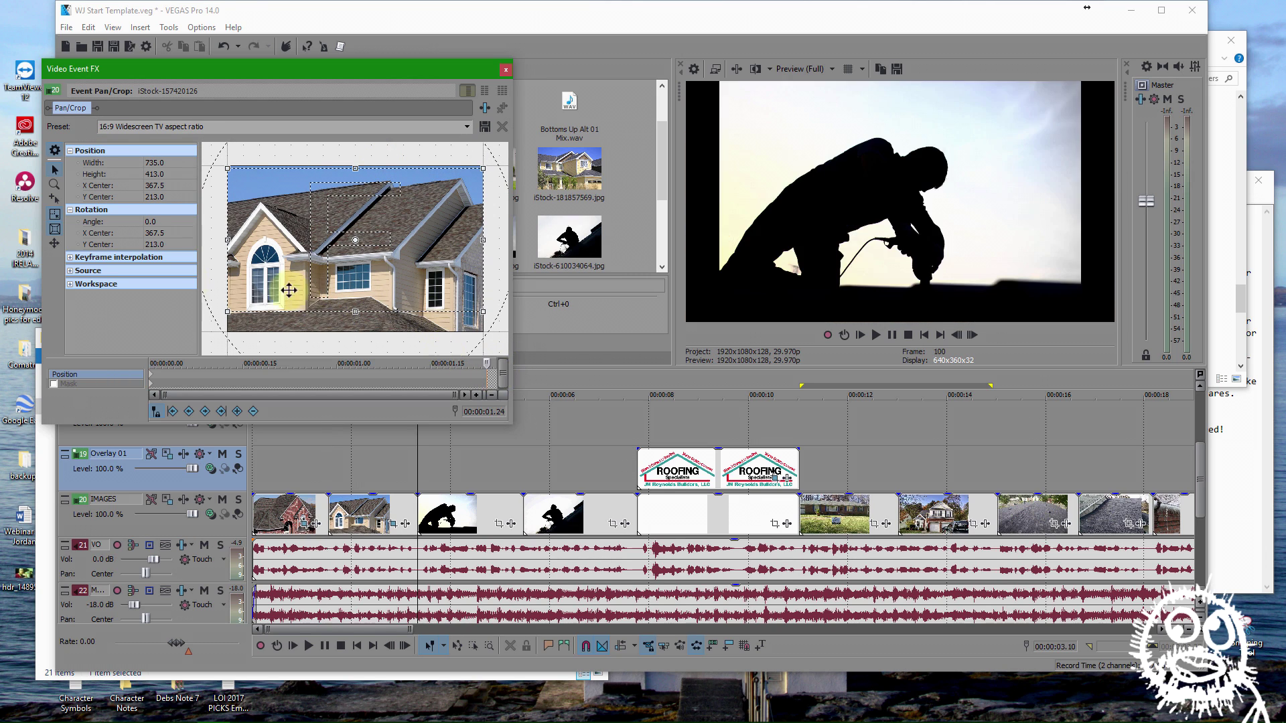
click(55, 245)
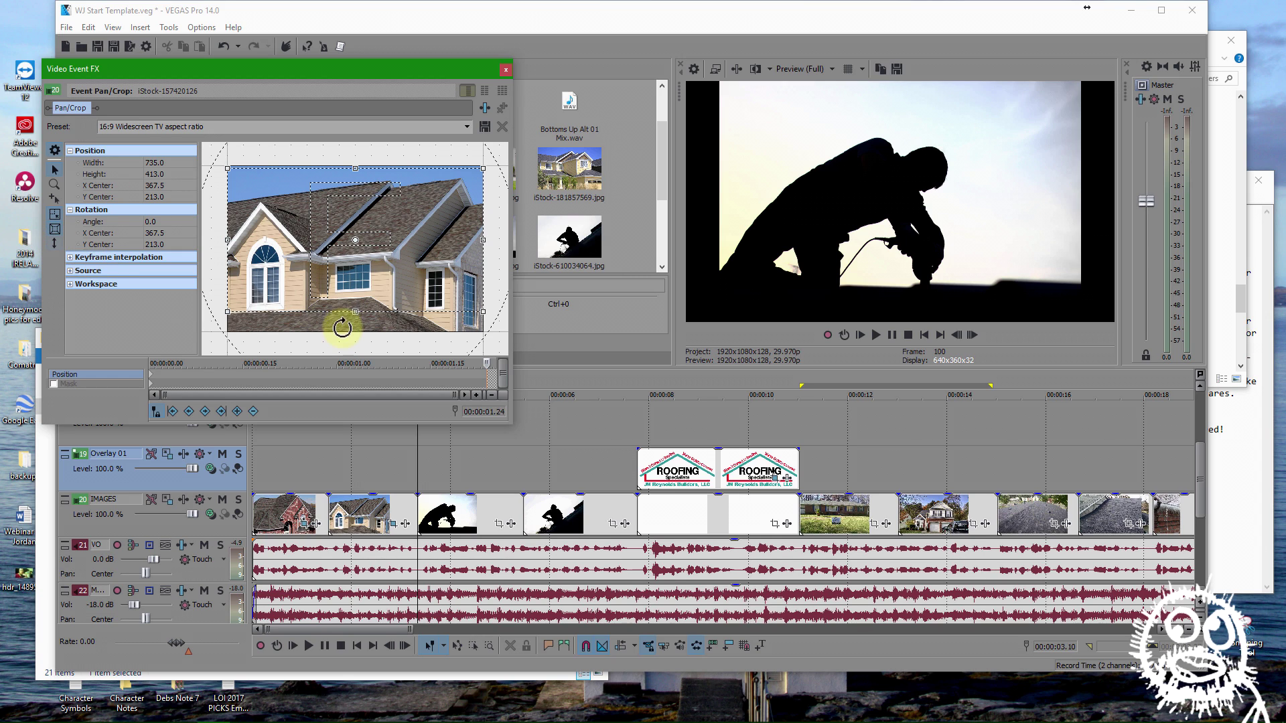
drag(356, 312, 349, 294)
click(333, 471)
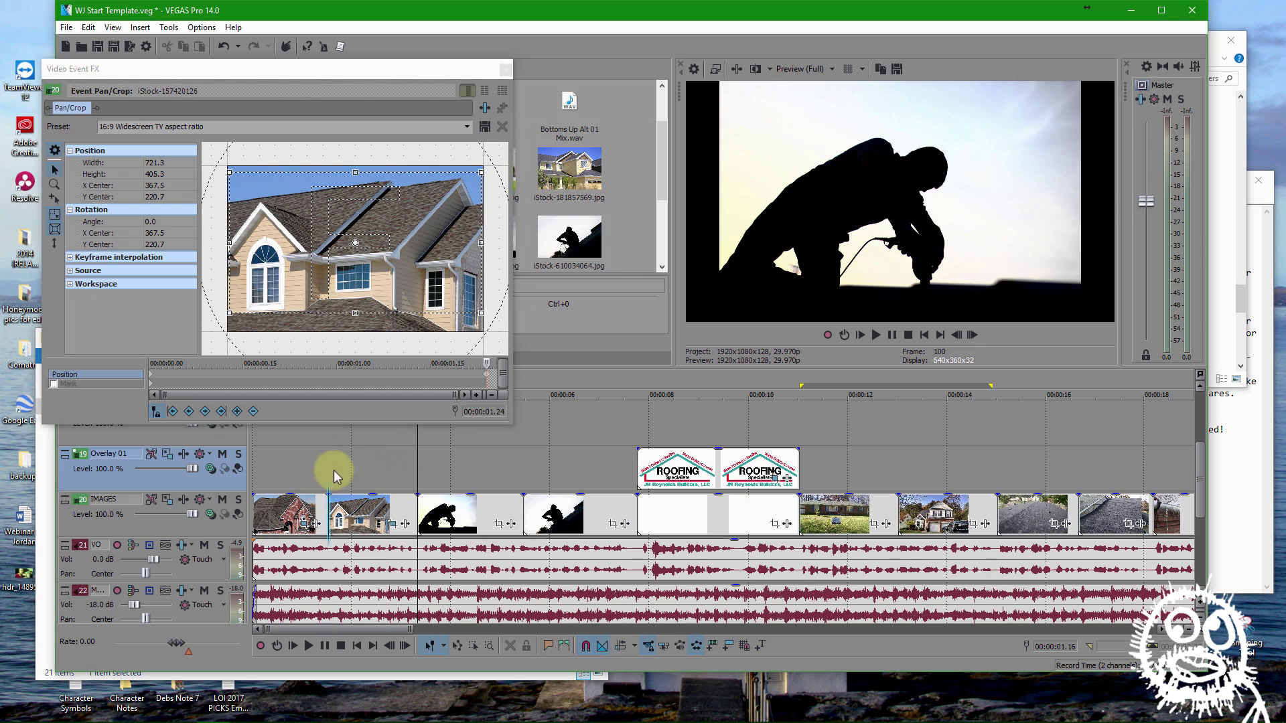
key(space)
click(418, 476)
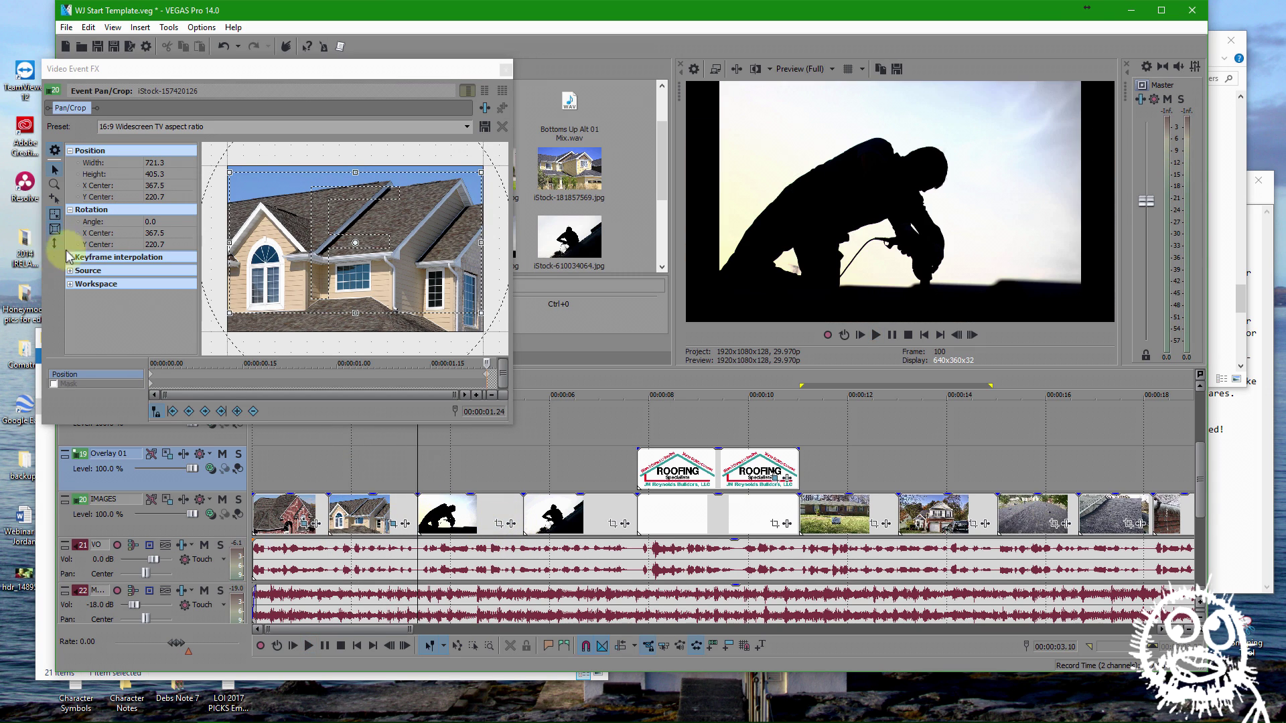
Crop the roofer silhouette photo iStock-531775730 to 16:9 Widescreen at Y Center 443.7 and tighten the frame at its end for a zoom-in
click(501, 524)
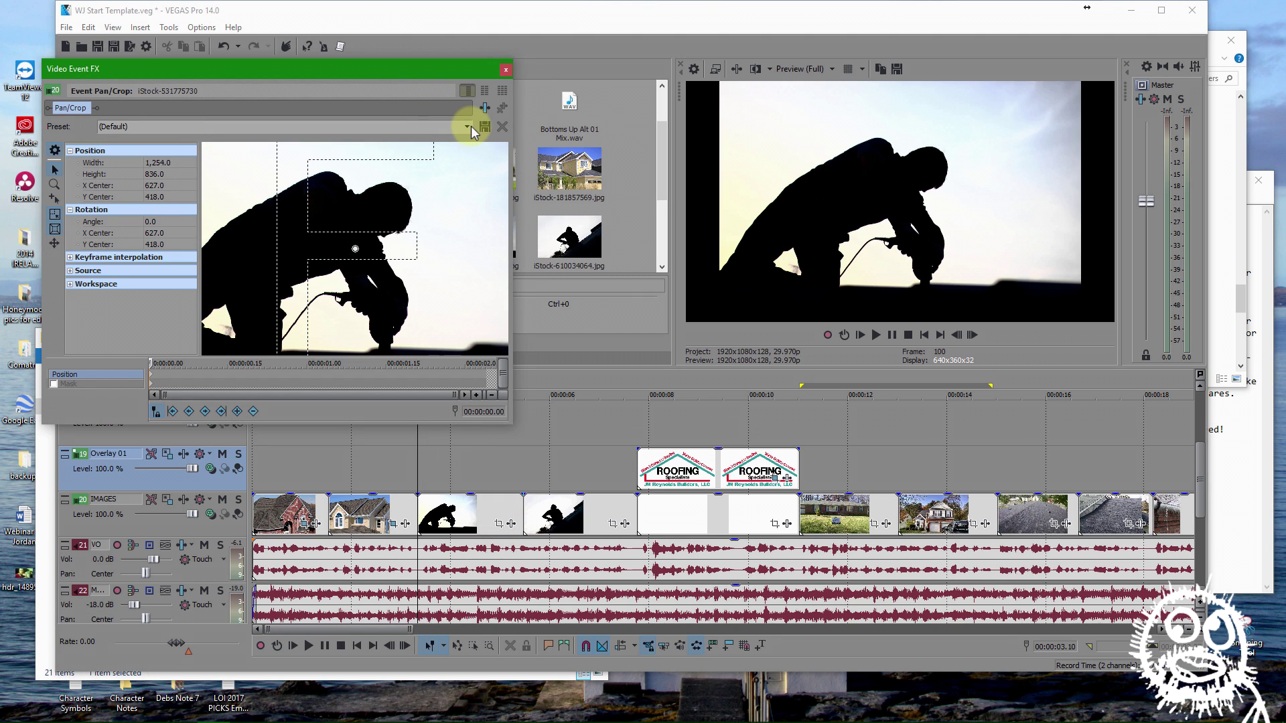
click(467, 127)
click(352, 159)
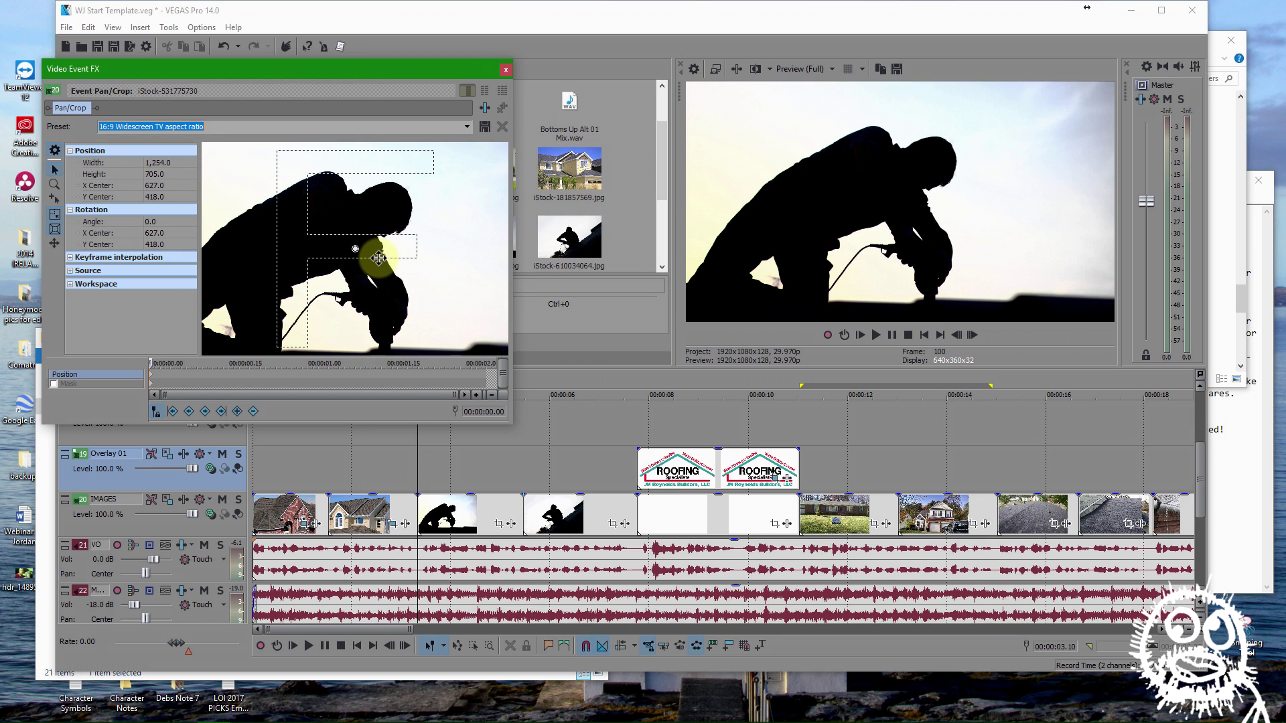
scroll(368, 259, down, 1)
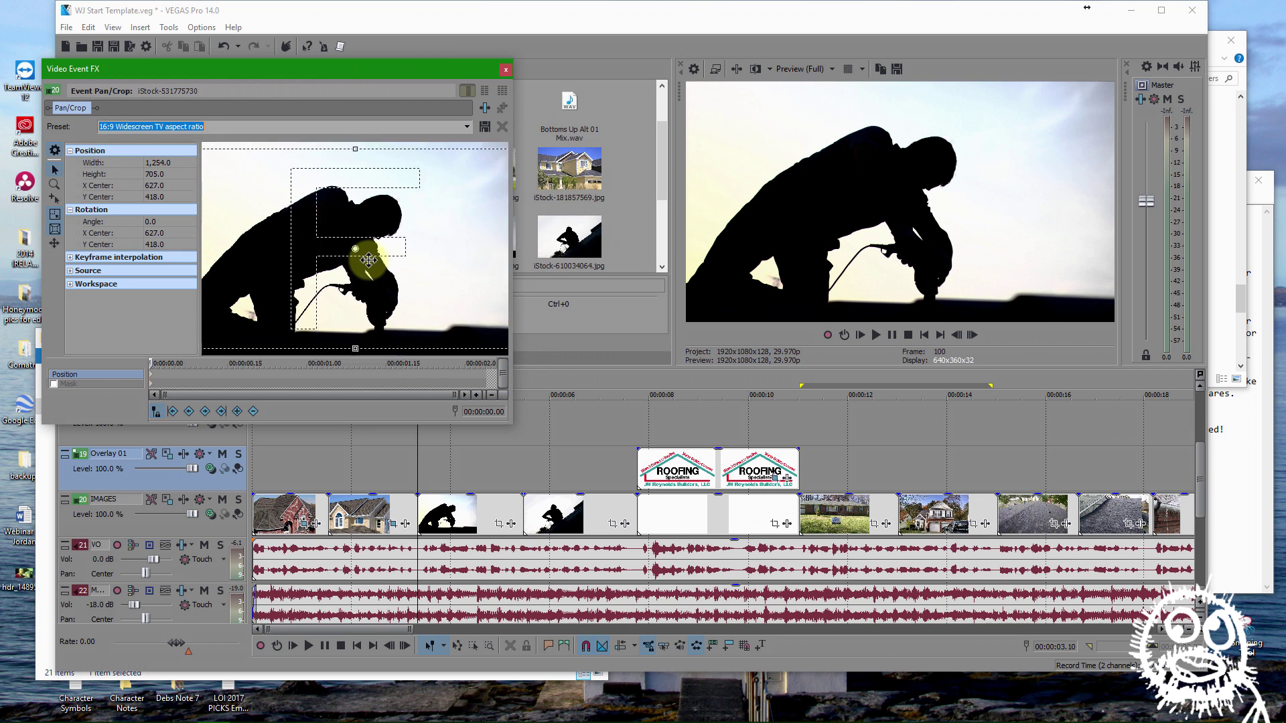
scroll(369, 259, down, 1)
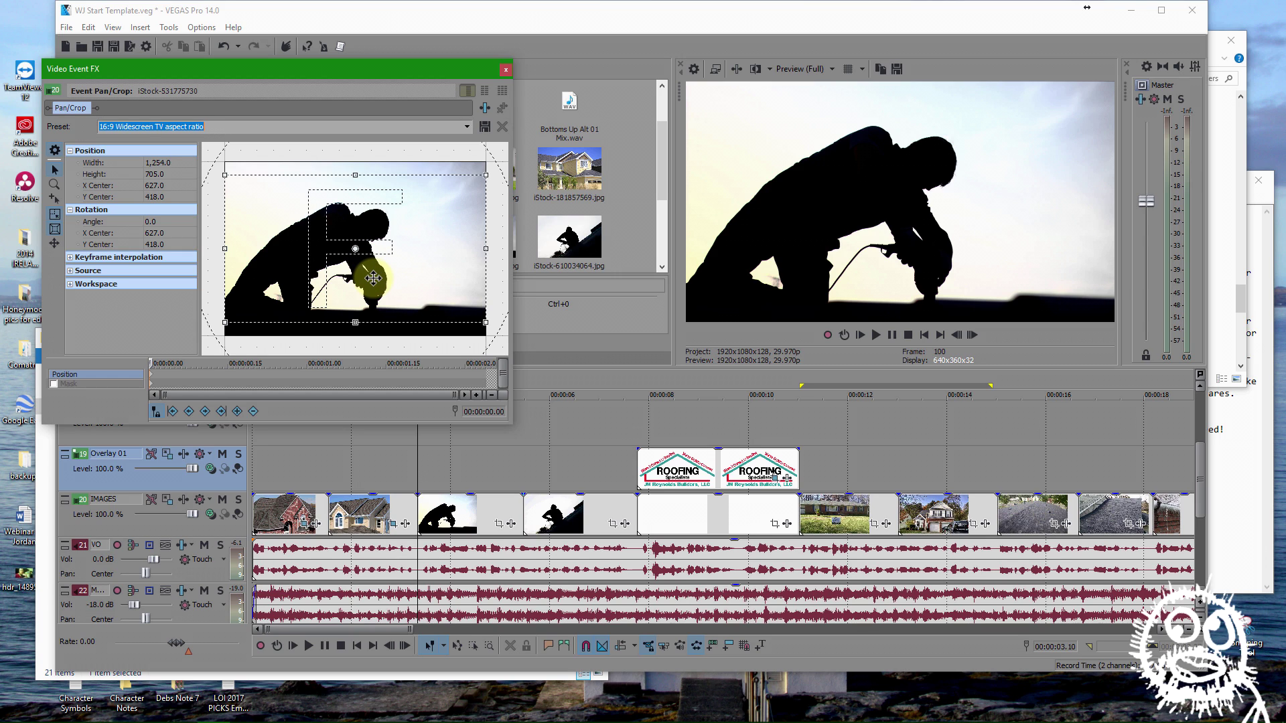
drag(373, 278, 373, 276)
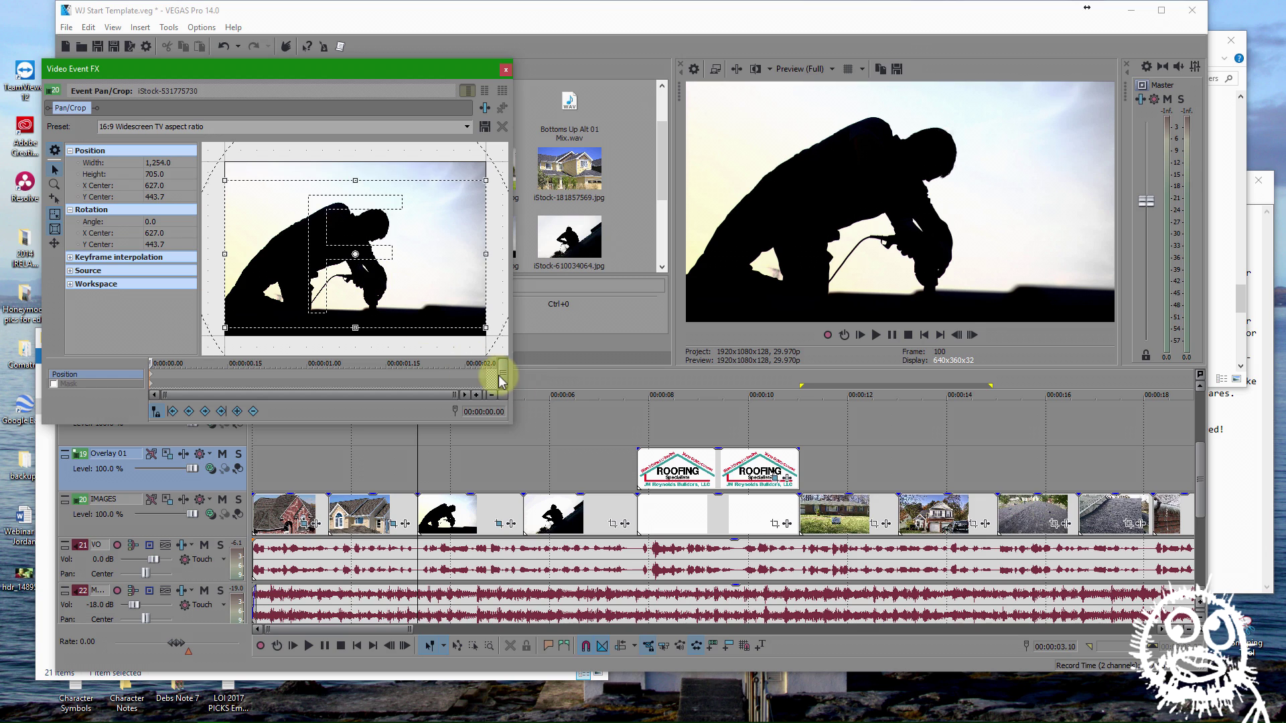
click(496, 379)
drag(359, 328, 353, 310)
Crop the roofer silhouette photo iStock-610034064 to 16:9 Widescreen and tighten its end frame to about 1,215.3 by 683.3, centred at 640.1, 464.1
click(614, 528)
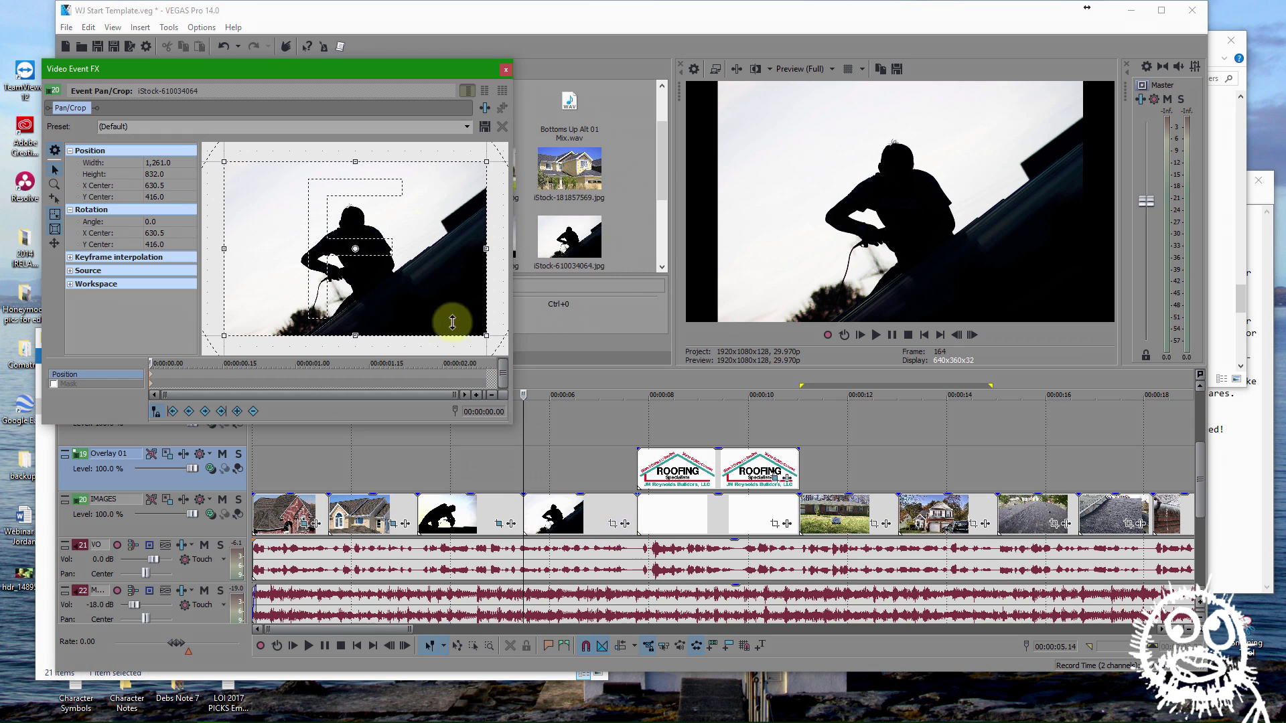
click(468, 127)
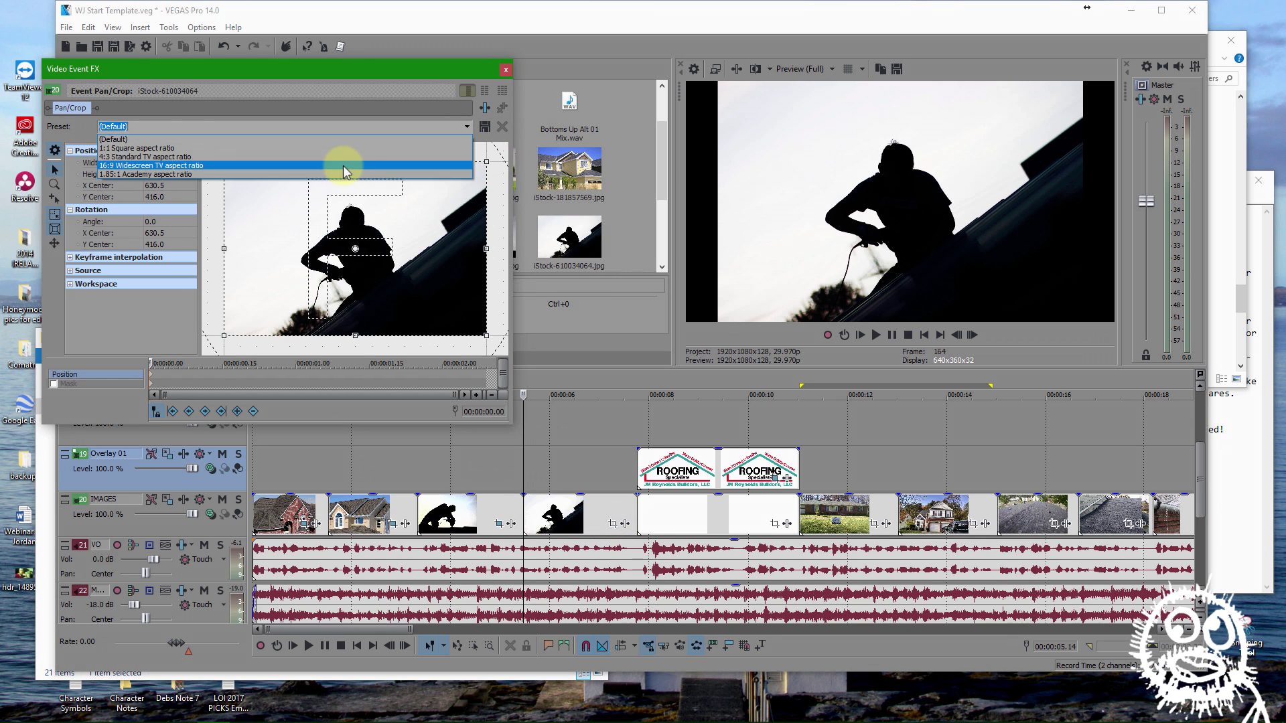
click(343, 166)
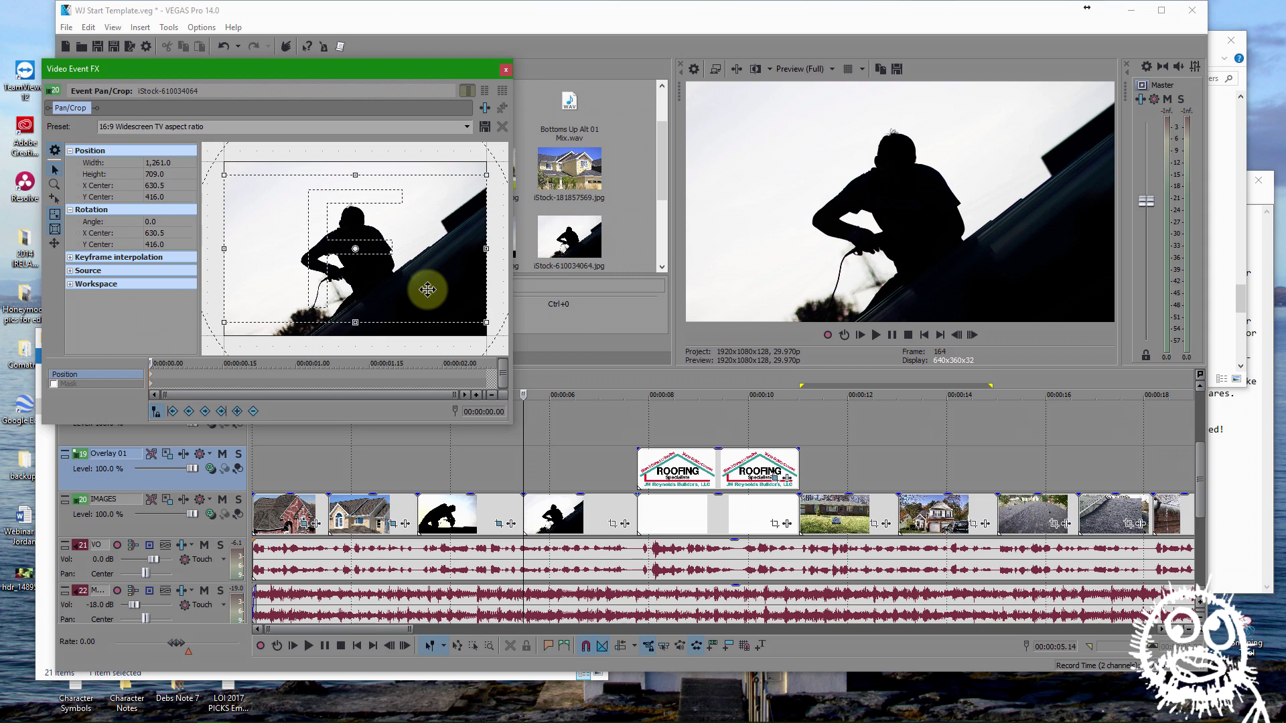
drag(428, 289, 444, 296)
click(489, 374)
drag(350, 333, 357, 308)
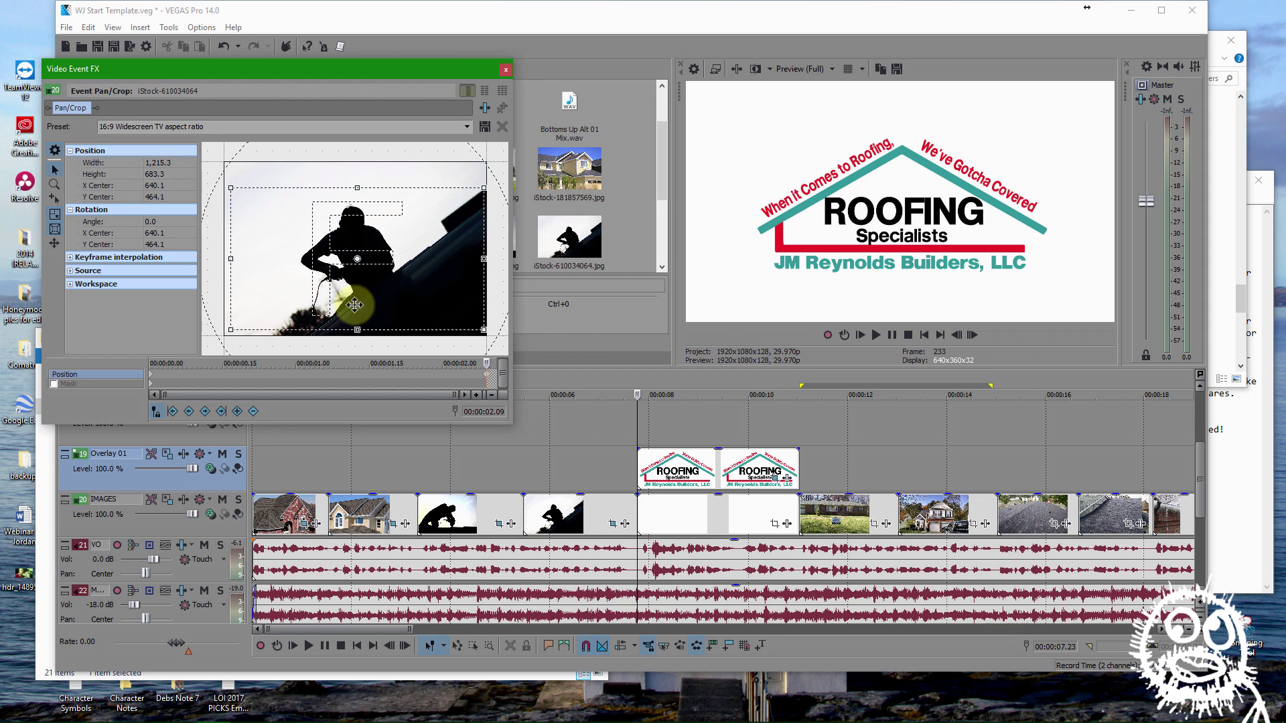
click(422, 484)
Apply the 16:9 Widescreen TV aspect ratio preset to the crop of the brick ranch house photo with the yard sign at 00:00:11.01
drag(411, 466, 800, 439)
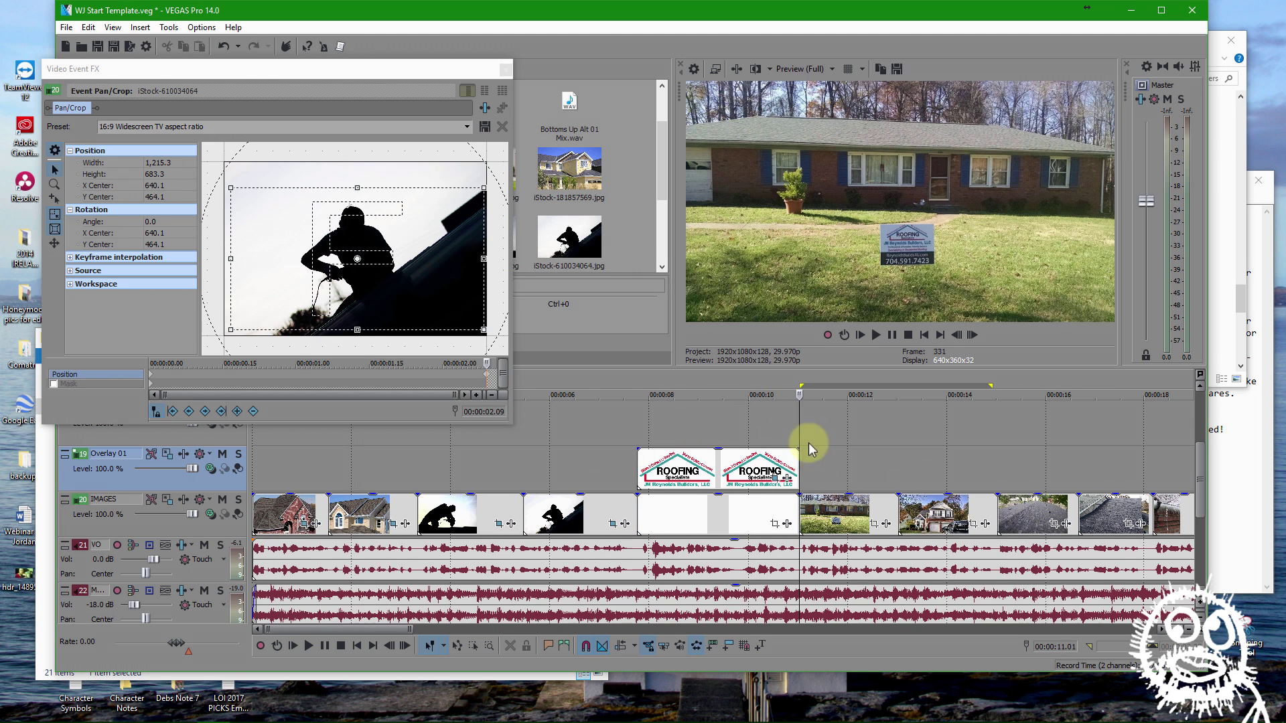
click(1165, 631)
click(1164, 635)
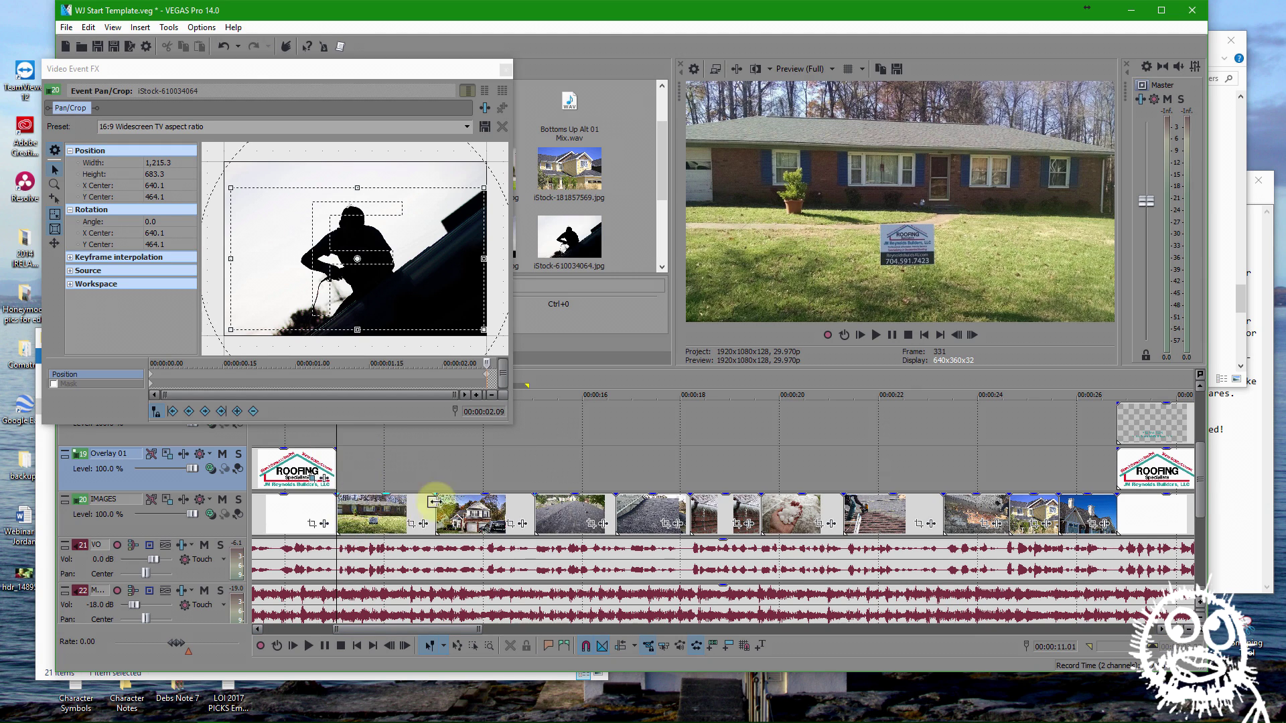
click(412, 523)
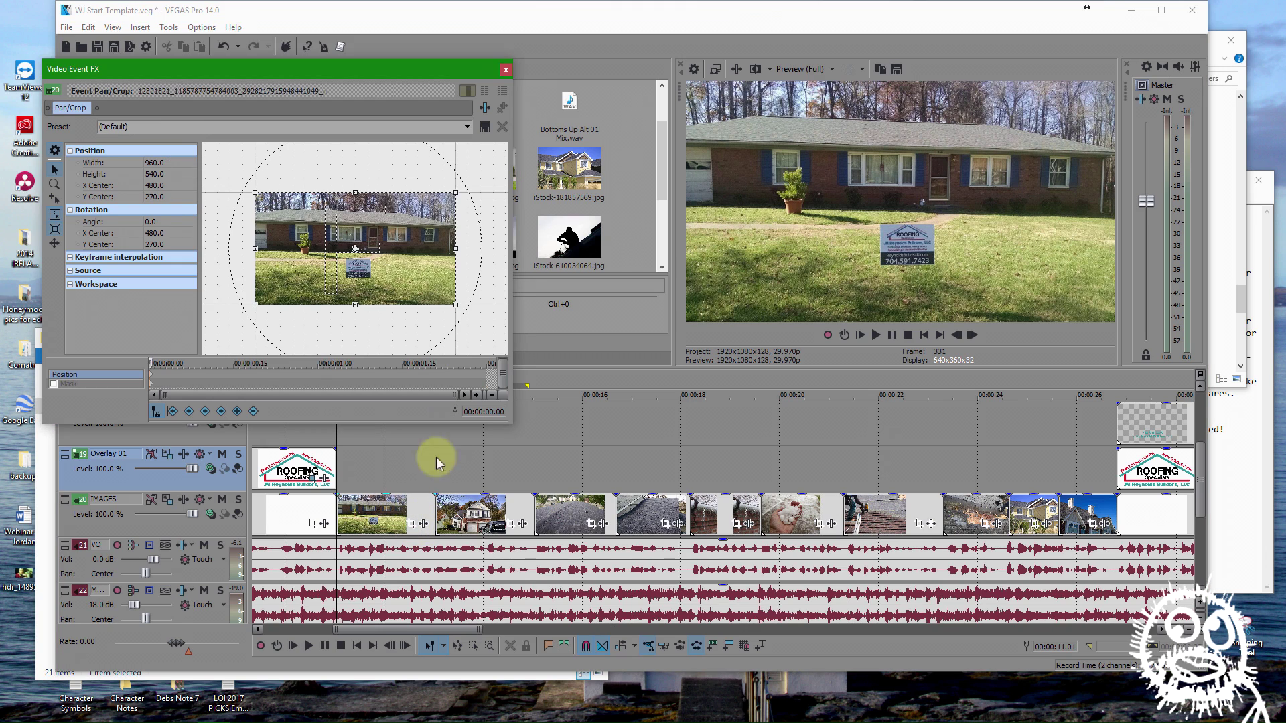
click(467, 127)
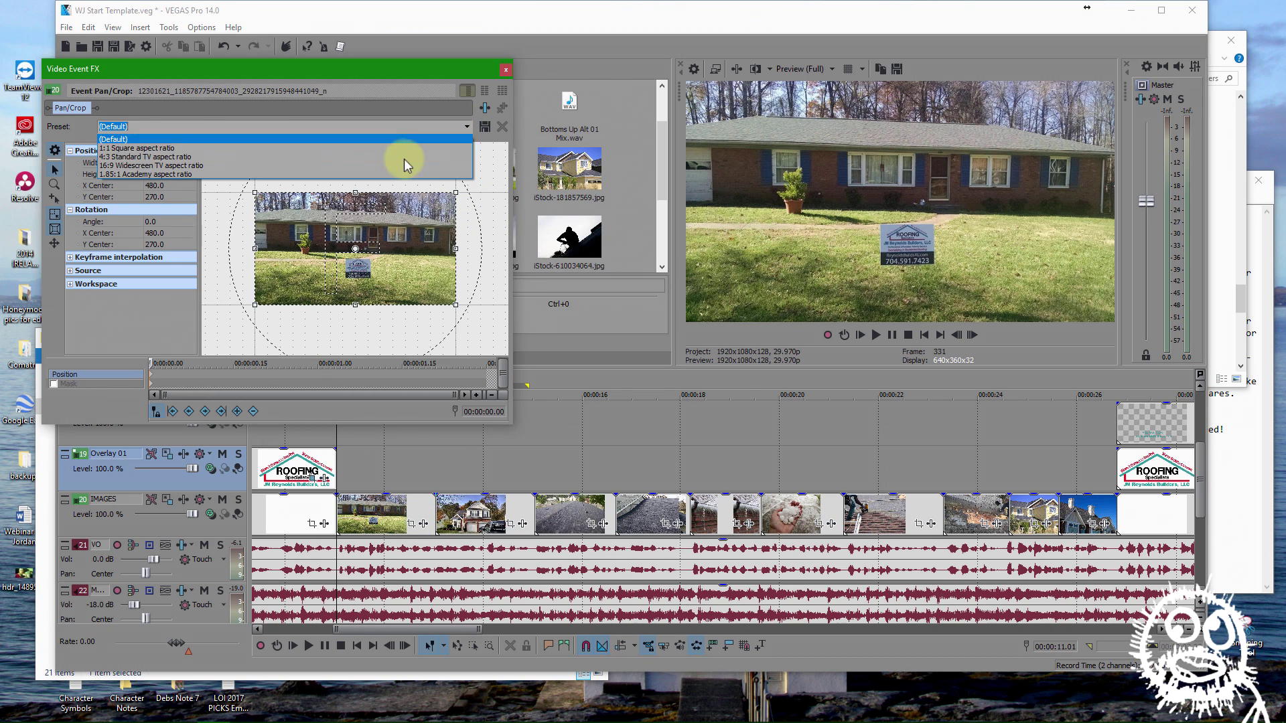
click(348, 165)
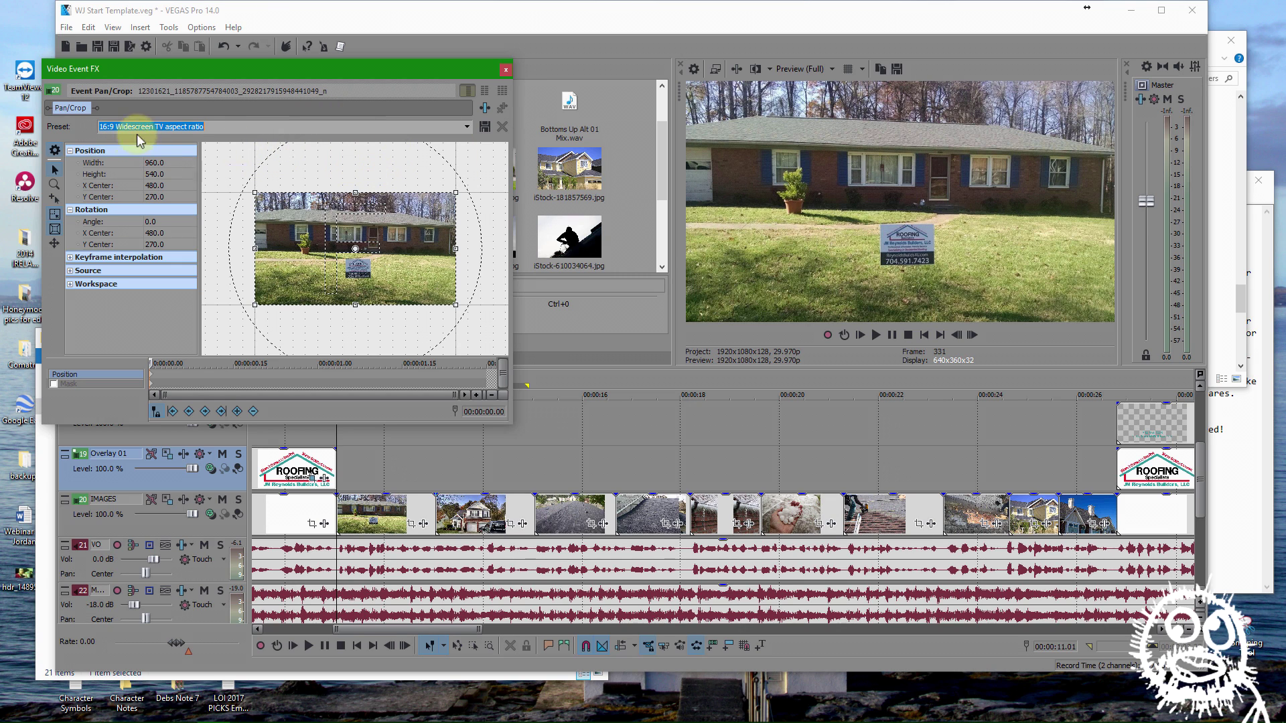
Animate the brick ranch house photo's crop from about 834.5 by 469.4 at the start to about 902.9 by 507.9 at 00:00:02.00
click(493, 375)
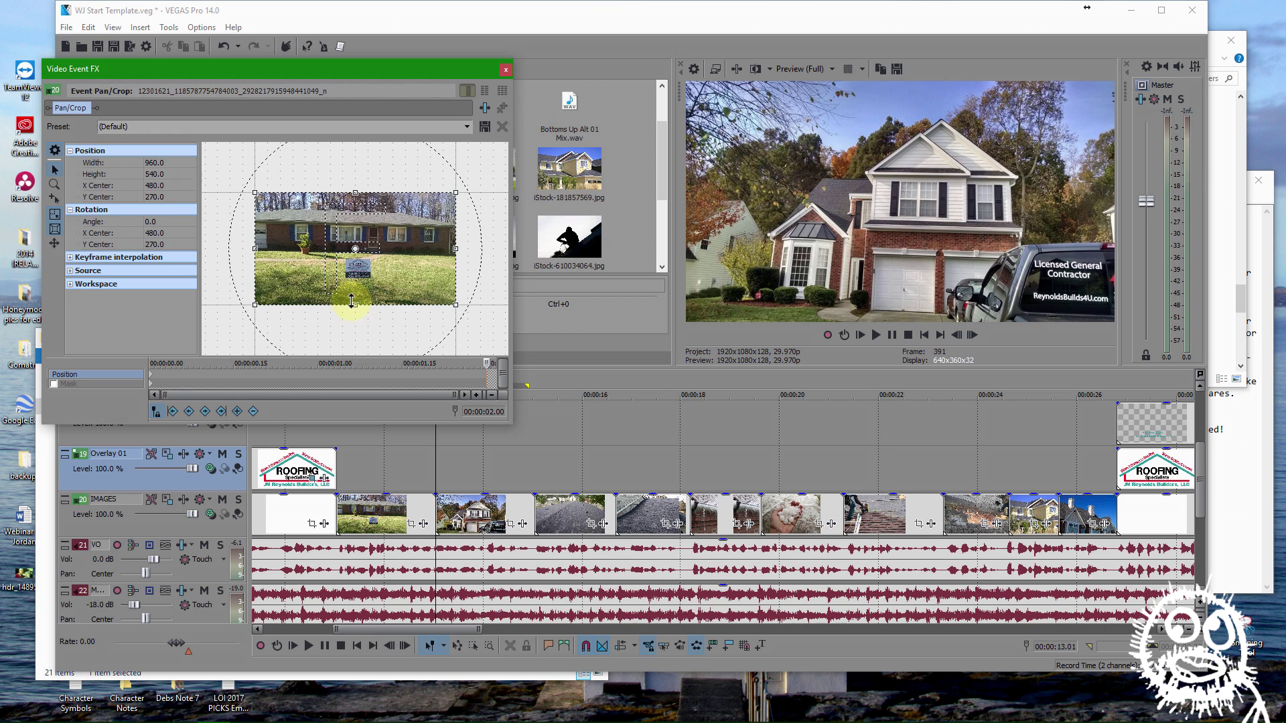
click(152, 379)
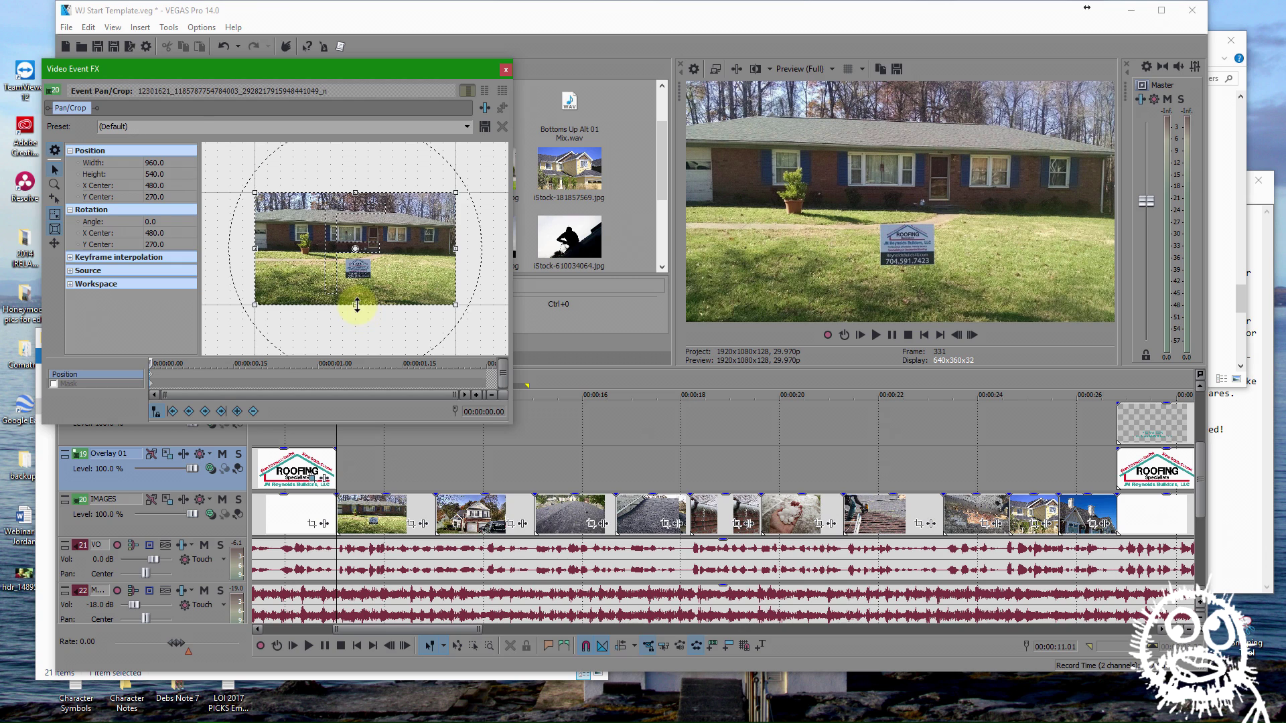
mouse_move(356, 302)
mouse_down()
mouse_move(345, 287)
mouse_move(359, 282)
mouse_up()
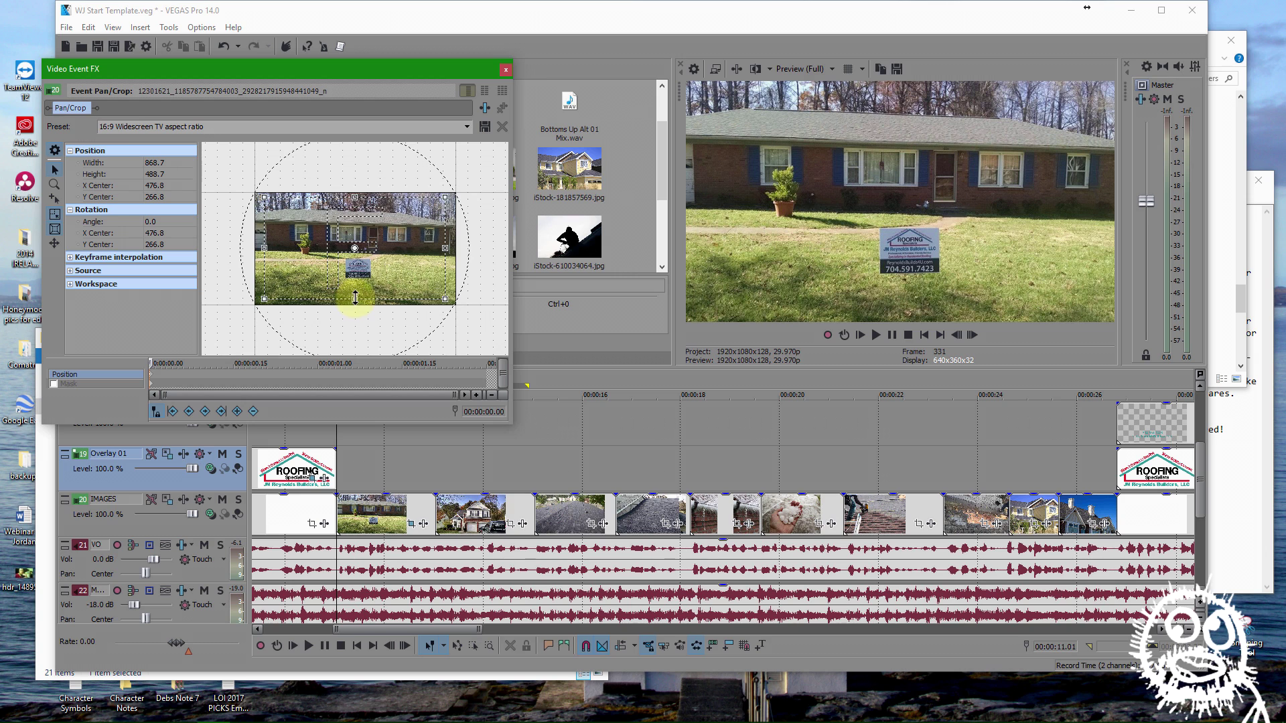
drag(355, 299, 354, 299)
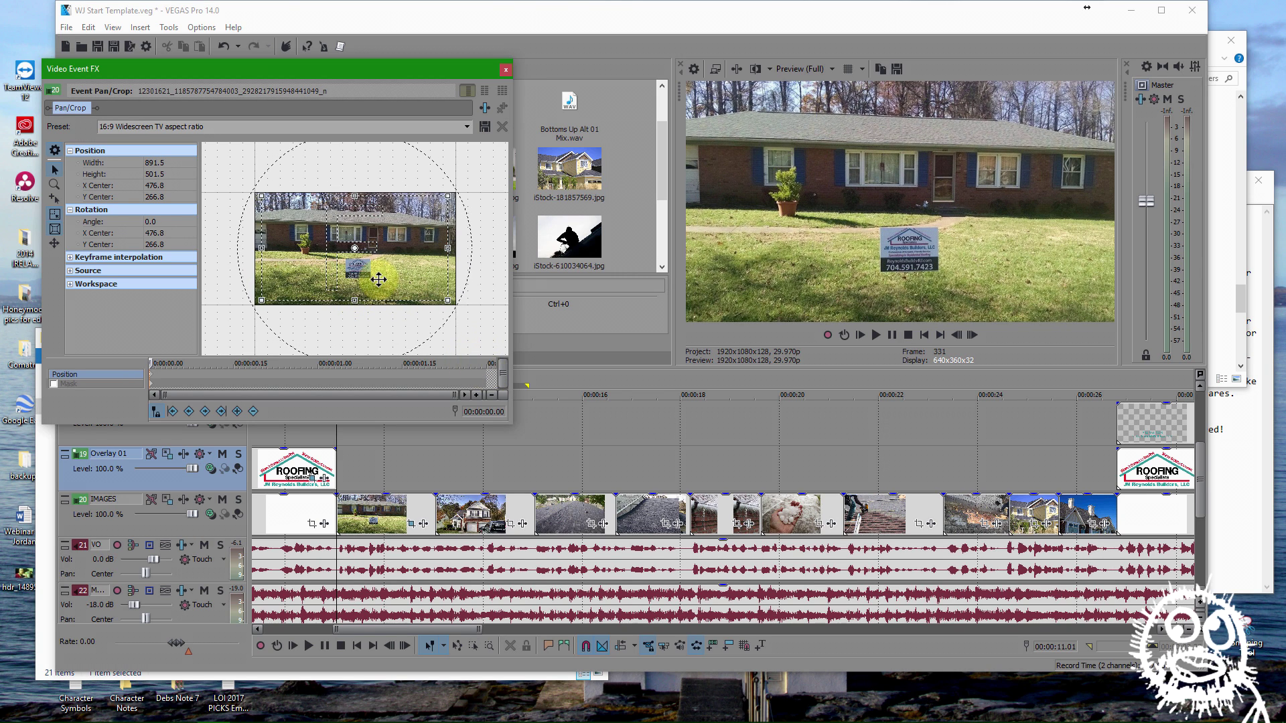
drag(360, 298, 371, 284)
click(488, 365)
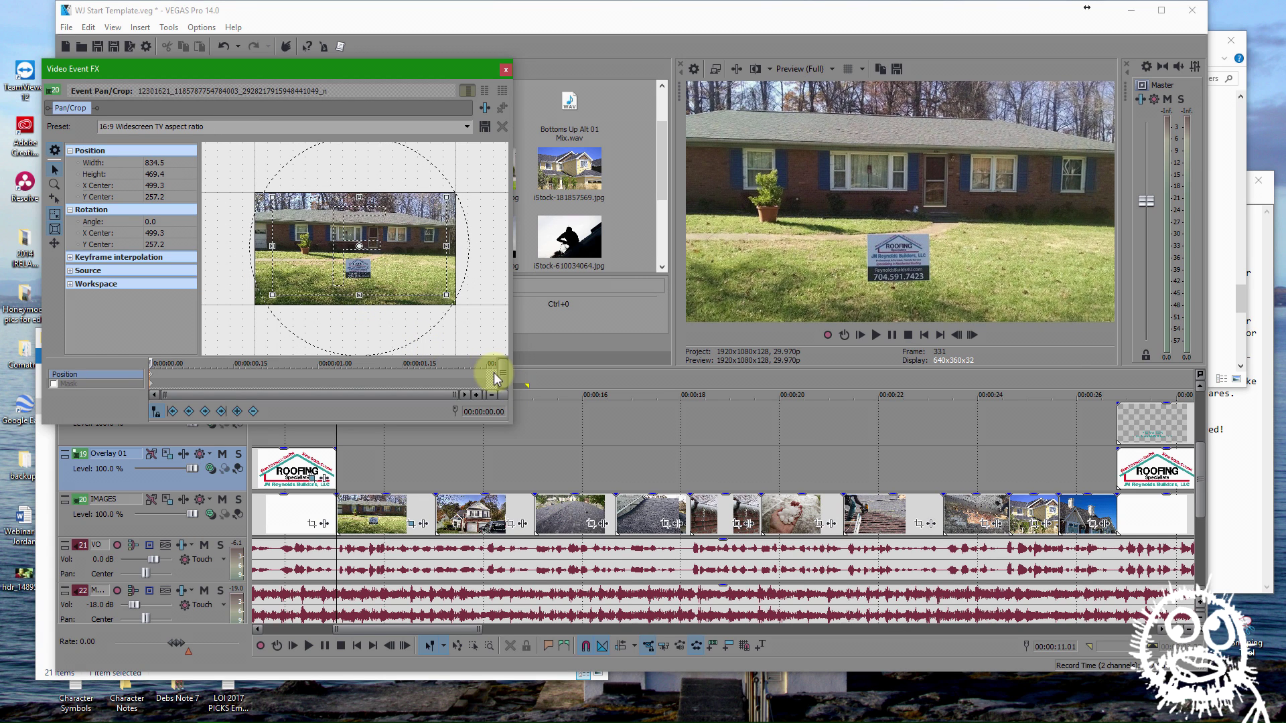
drag(365, 299, 362, 284)
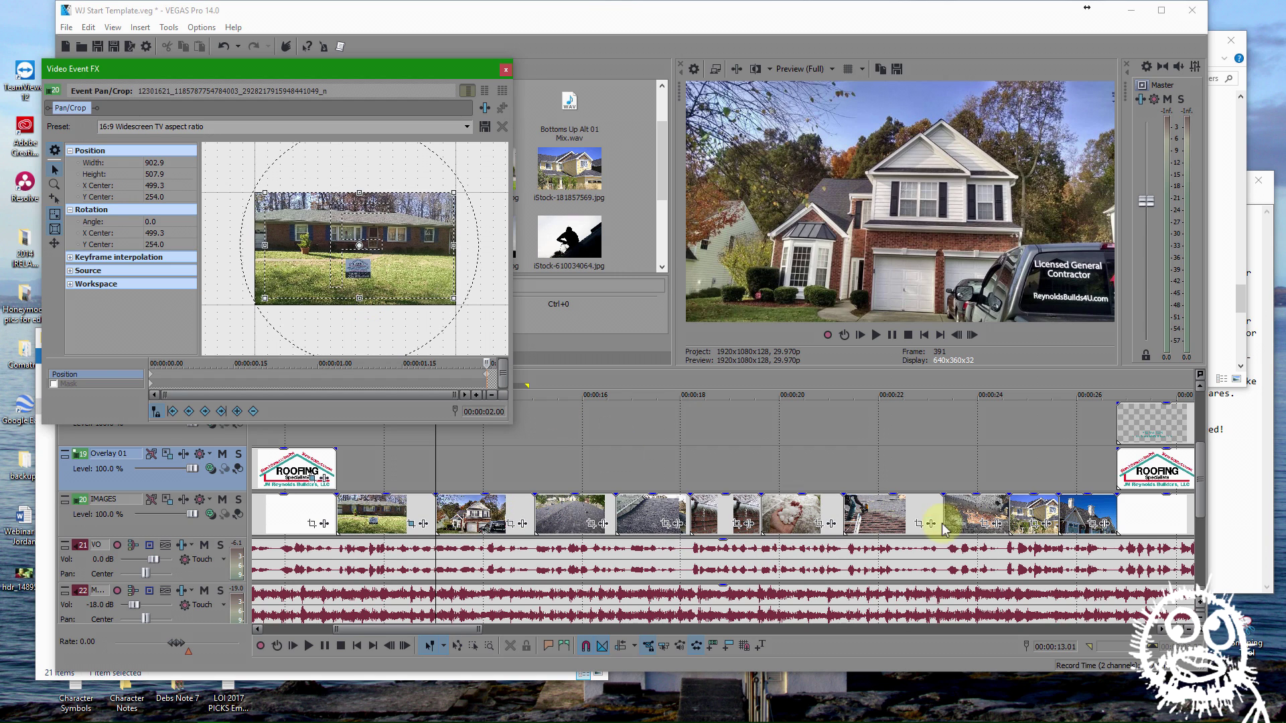
Crop the two-storey house photo with the truck to 16:9 Widescreen and tighten its start frame to about 880.1 by 495.1
drag(336, 437, 435, 451)
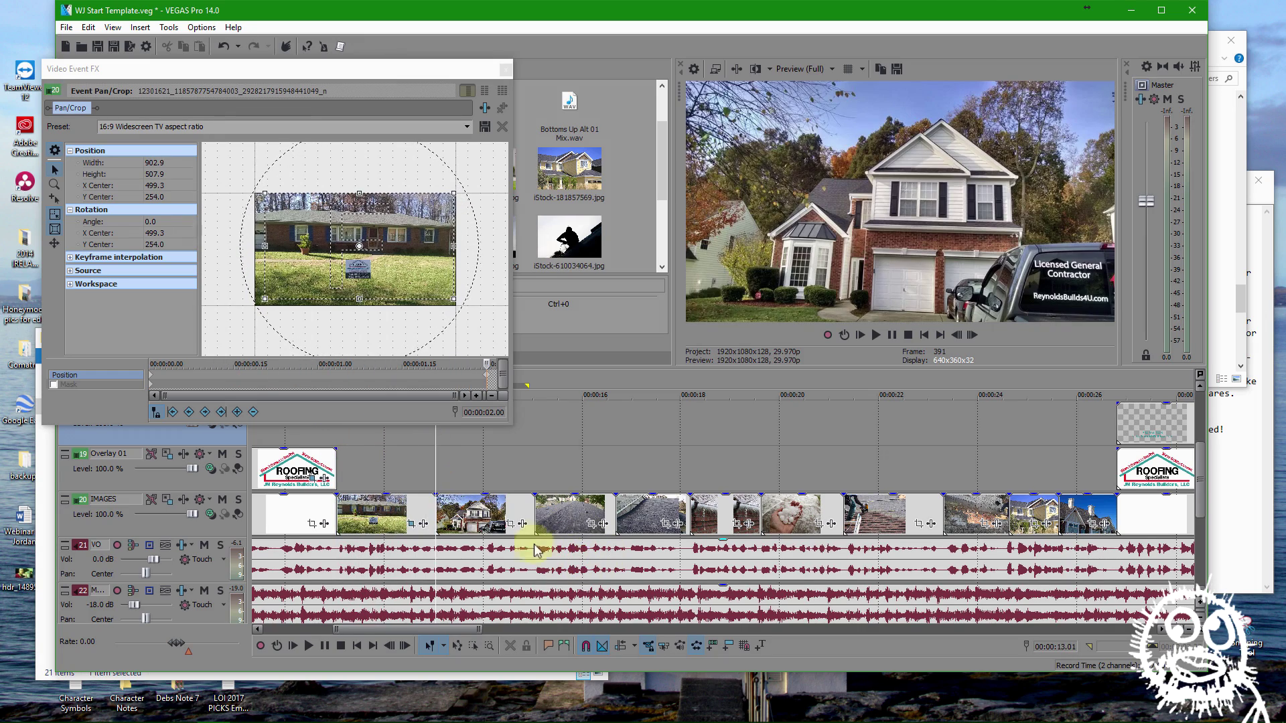
click(511, 526)
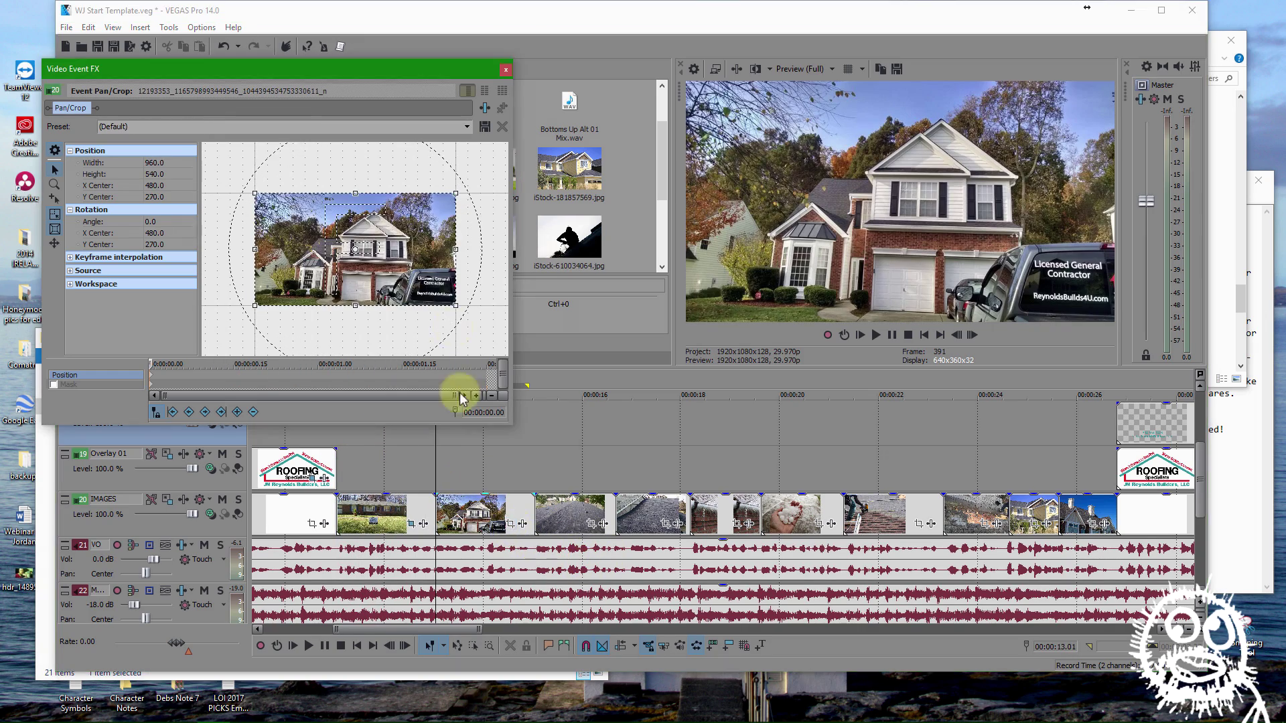
click(467, 128)
click(389, 166)
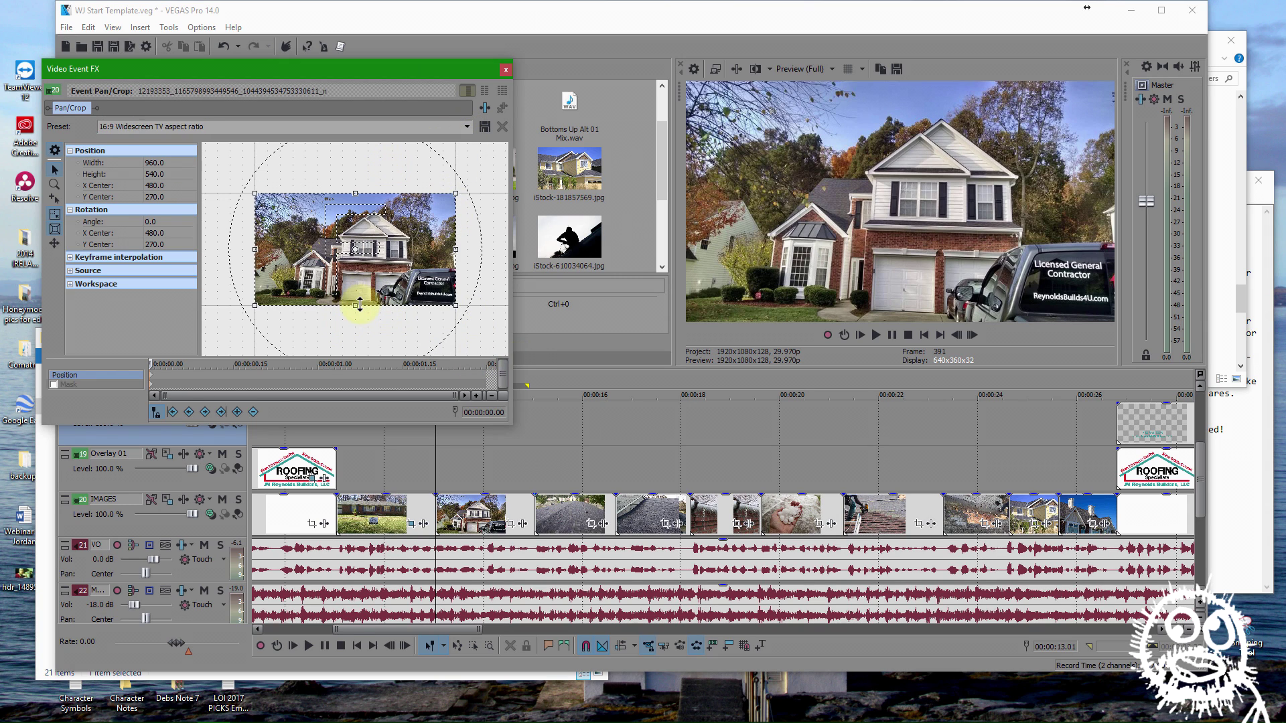
drag(359, 305, 359, 299)
mouse_move(377, 289)
mouse_down()
mouse_move(401, 315)
mouse_move(370, 284)
mouse_up()
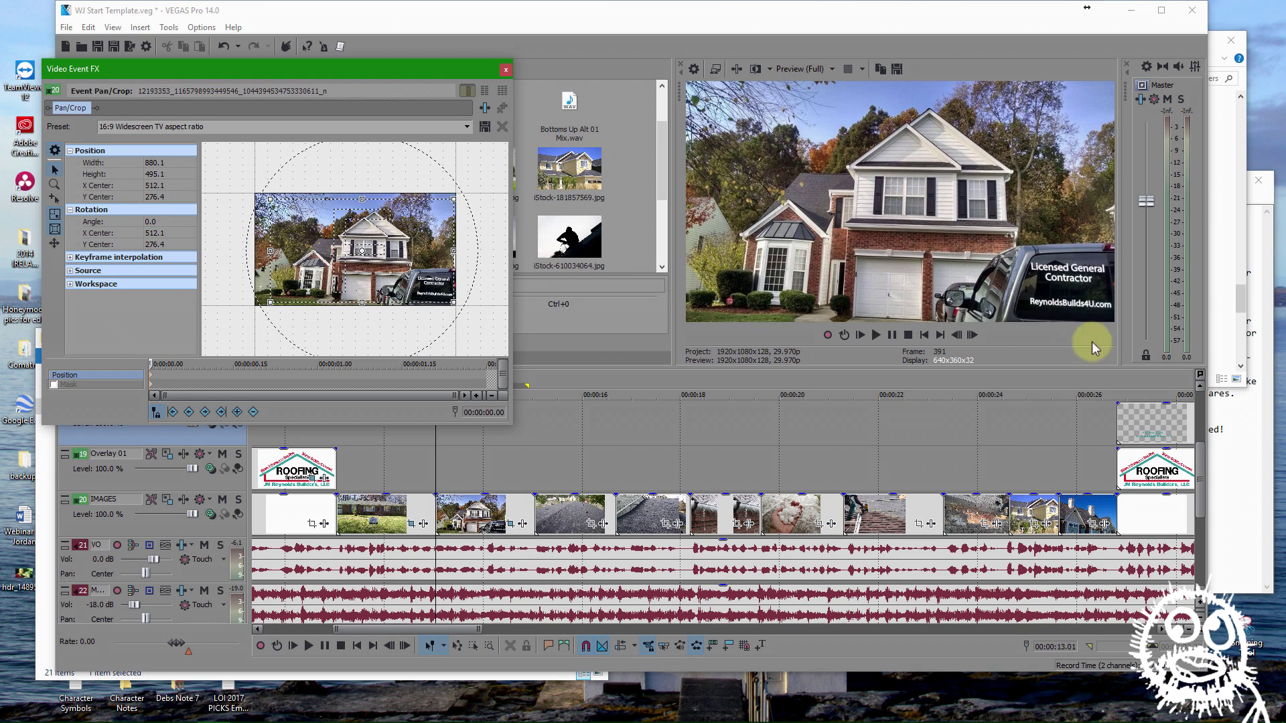
Refine the two-storey house photo's start frame around the truck lettering to about 852.3 by 479.4, centred at 521.5, 262.4
scroll(443, 301, up, 4)
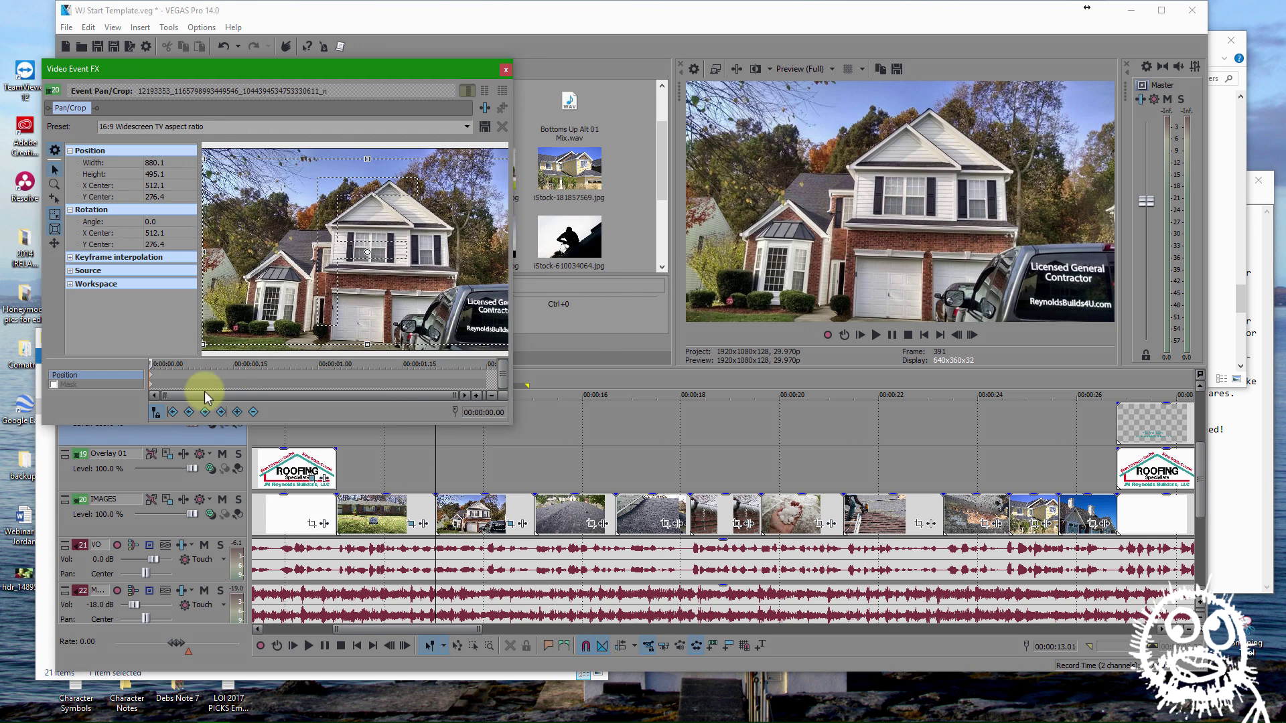
scroll(426, 313, down, 3)
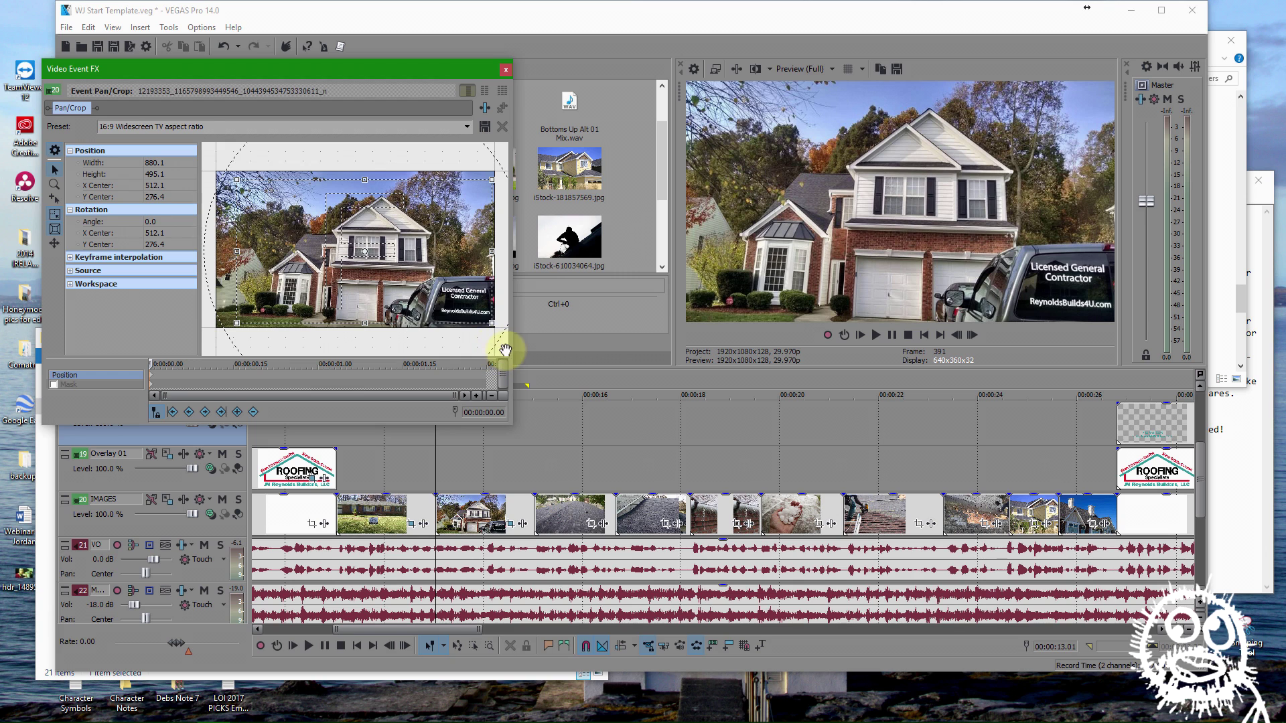
scroll(445, 336, up, 3)
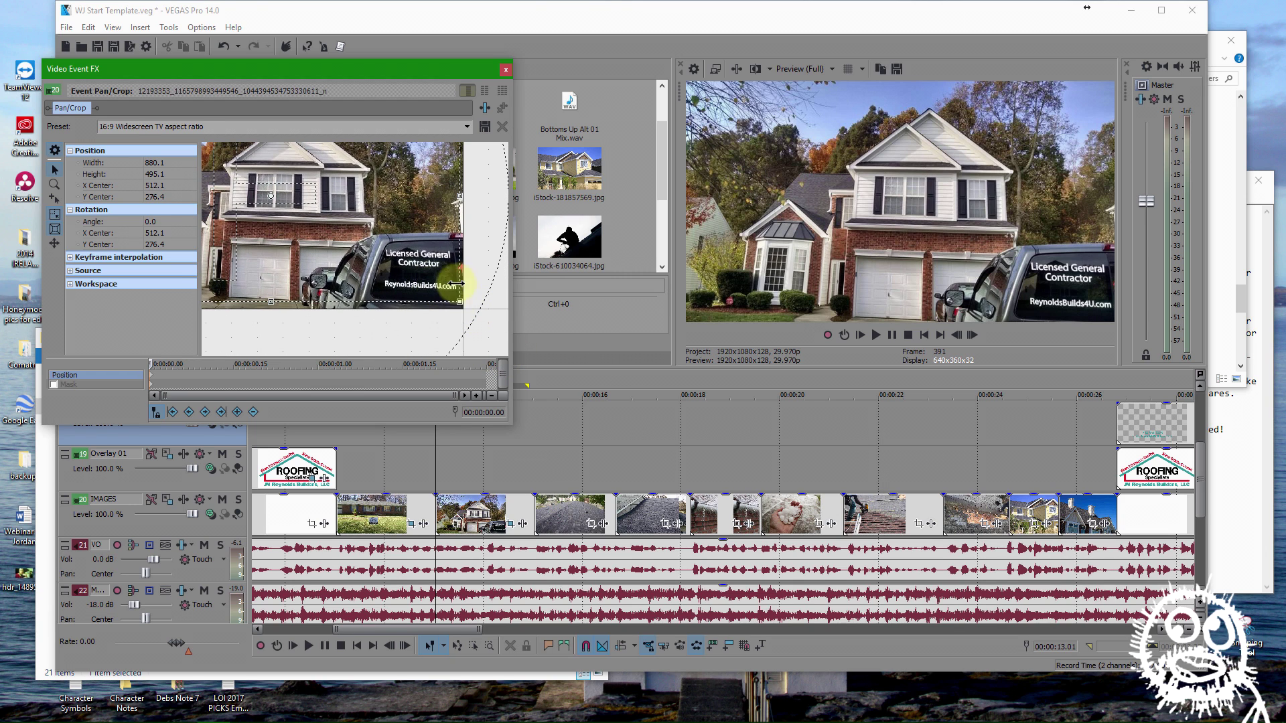
drag(459, 302, 422, 277)
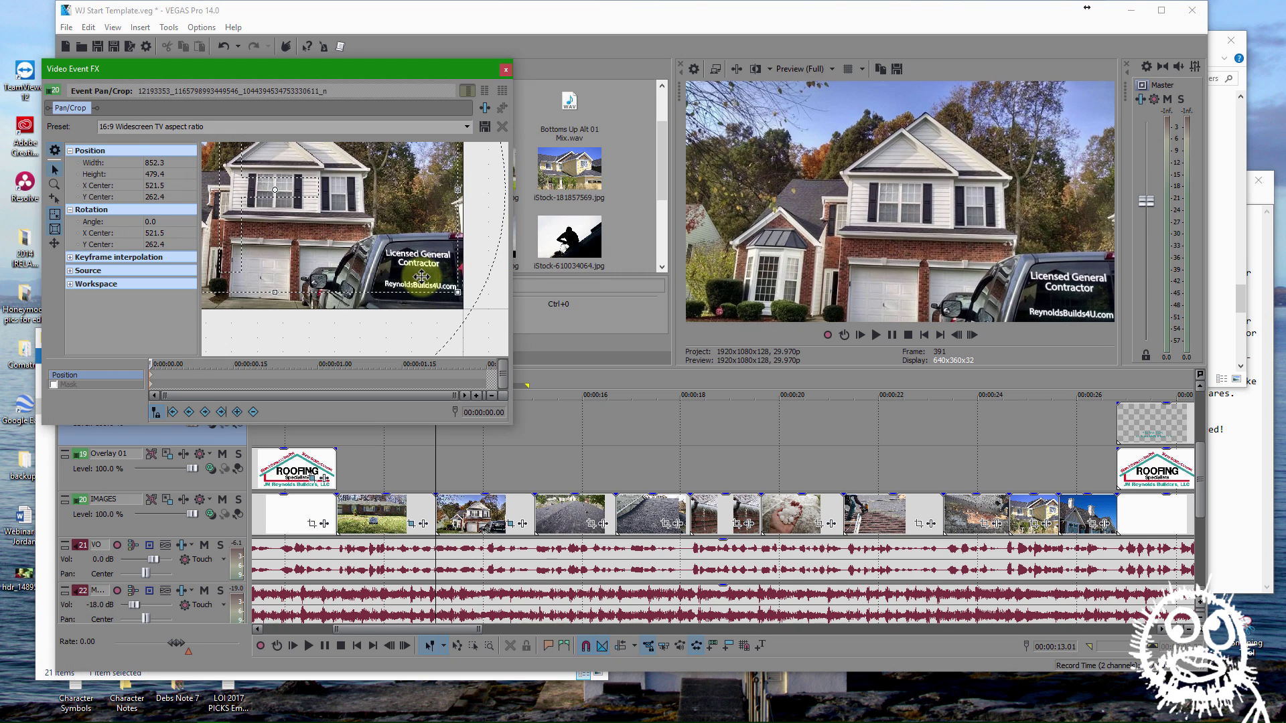
At 00:00:02.00 in the two-storey house photo, enlarge the end frame to about 865.8 by 487.0, centred at 526.8, 269.8
scroll(476, 263, down, 2)
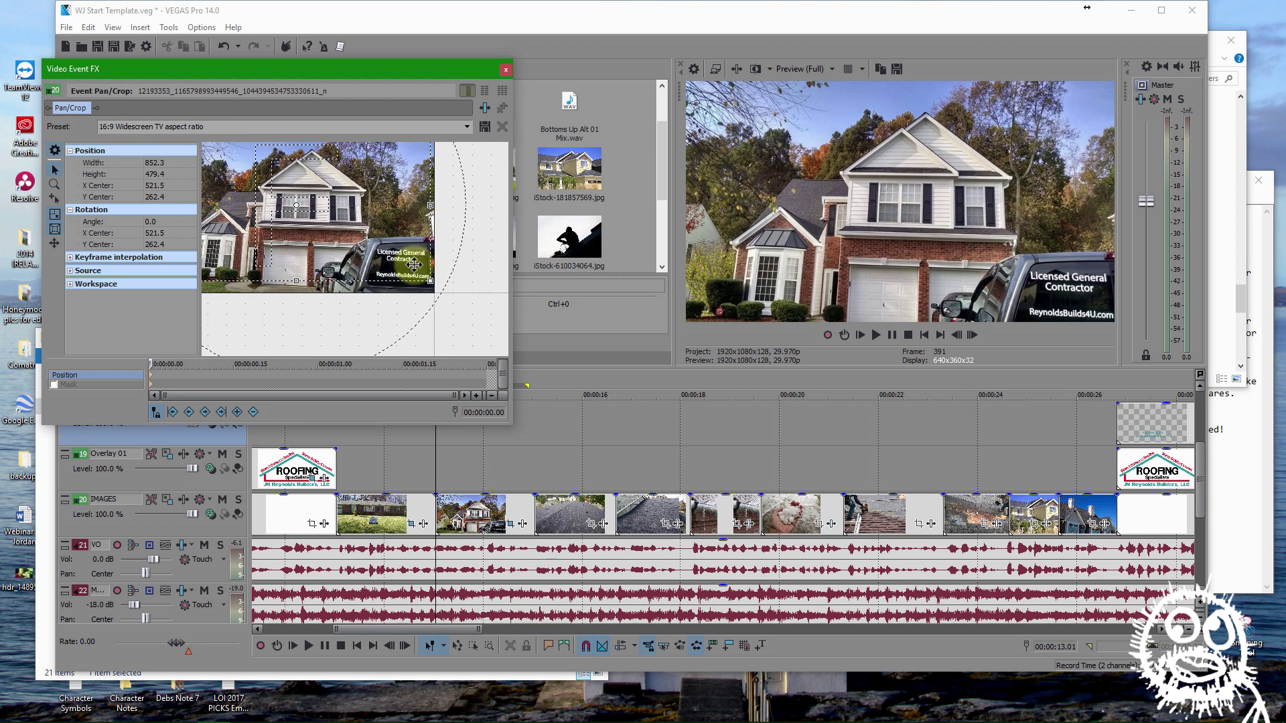
right_click(503, 309)
scroll(507, 303, up, 3)
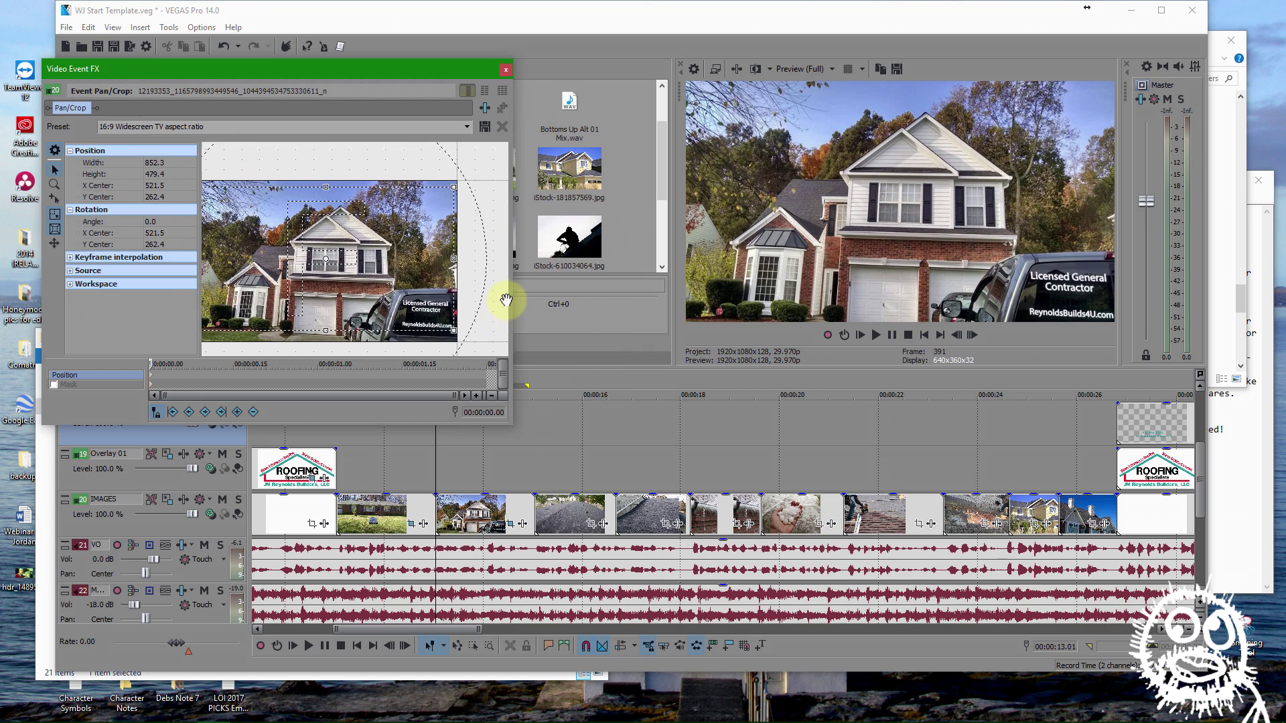
drag(536, 293, 491, 331)
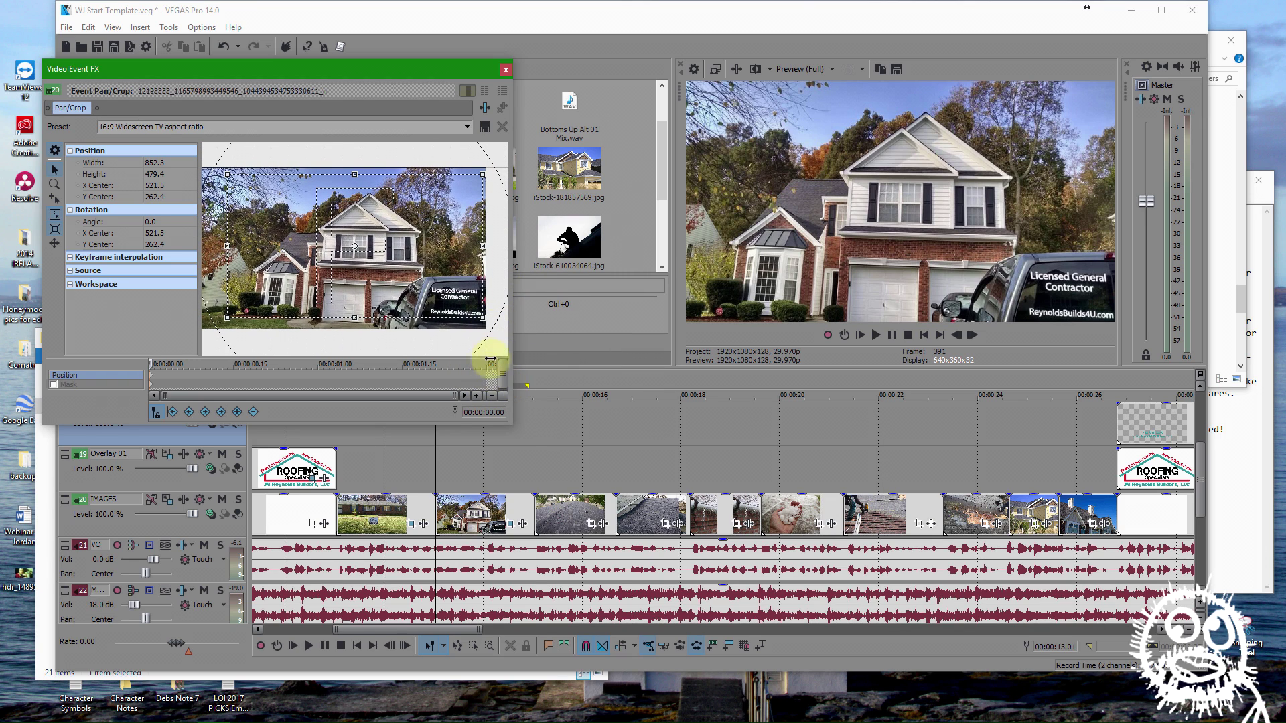
click(491, 362)
drag(483, 322, 486, 324)
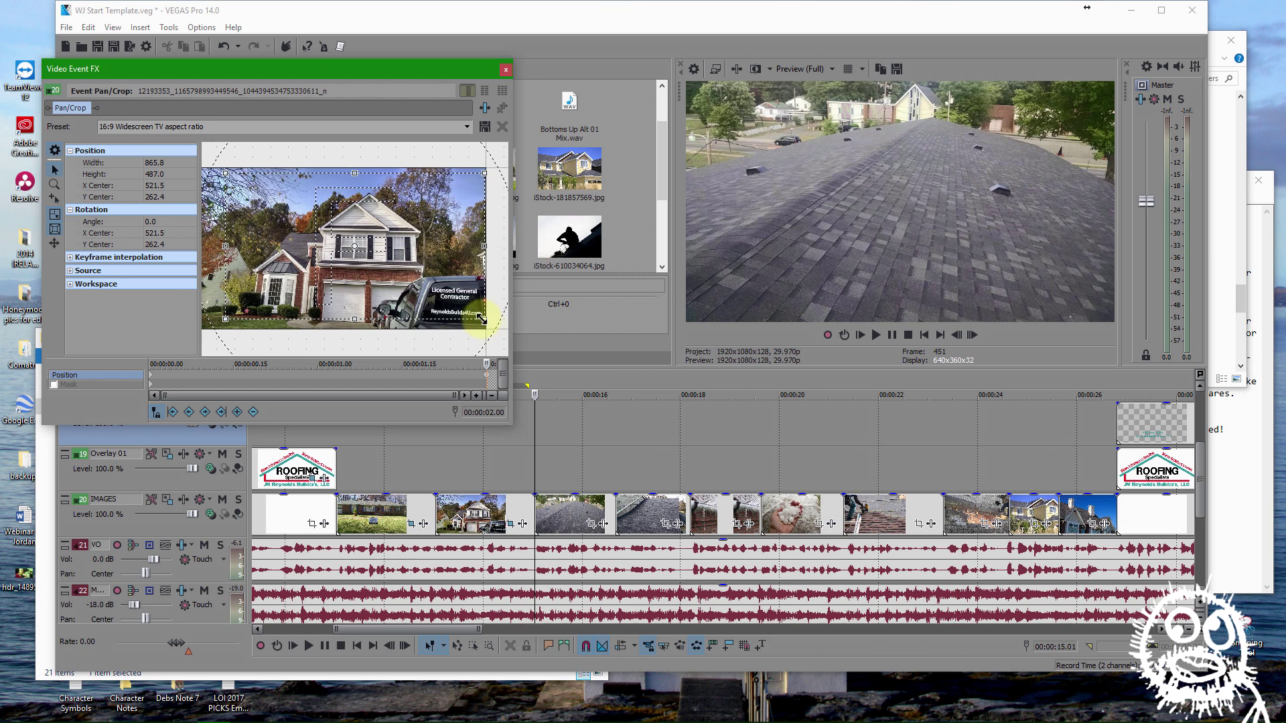
drag(472, 304, 473, 305)
scroll(493, 335, down, 2)
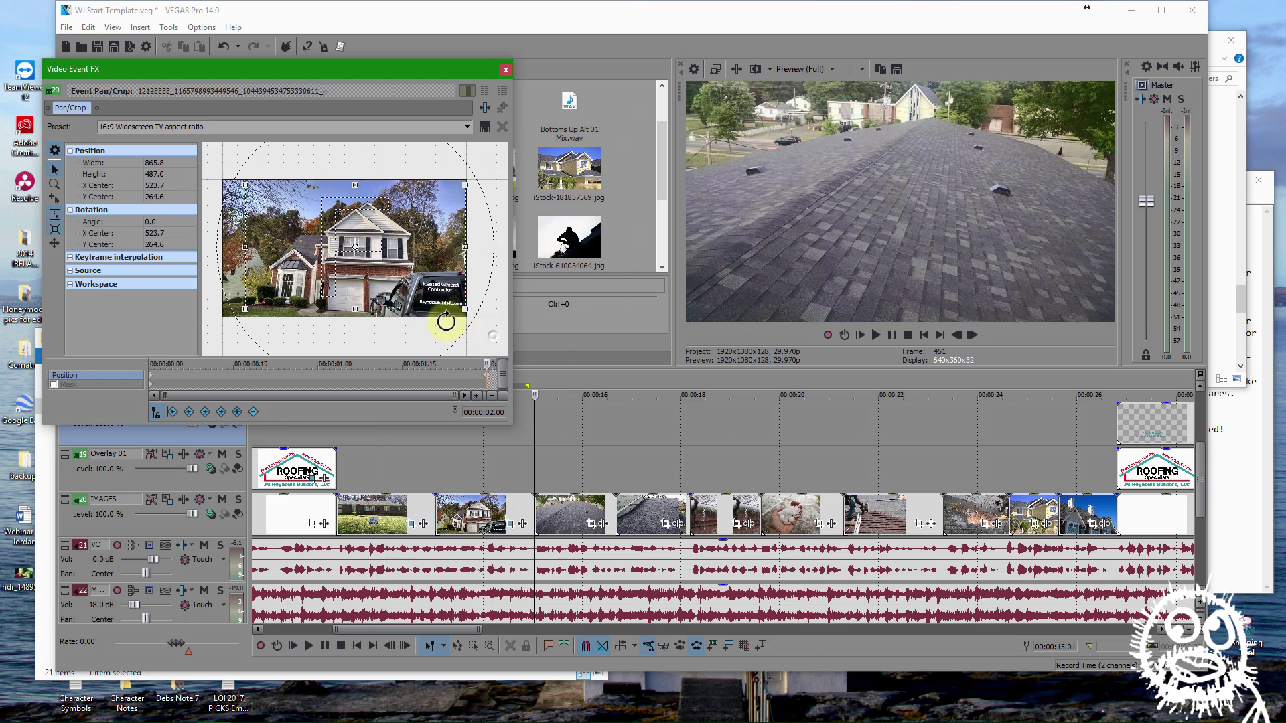
right_click(494, 324)
key(Escape)
scroll(455, 315, up, 2)
scroll(397, 265, up, 2)
drag(432, 270, 434, 273)
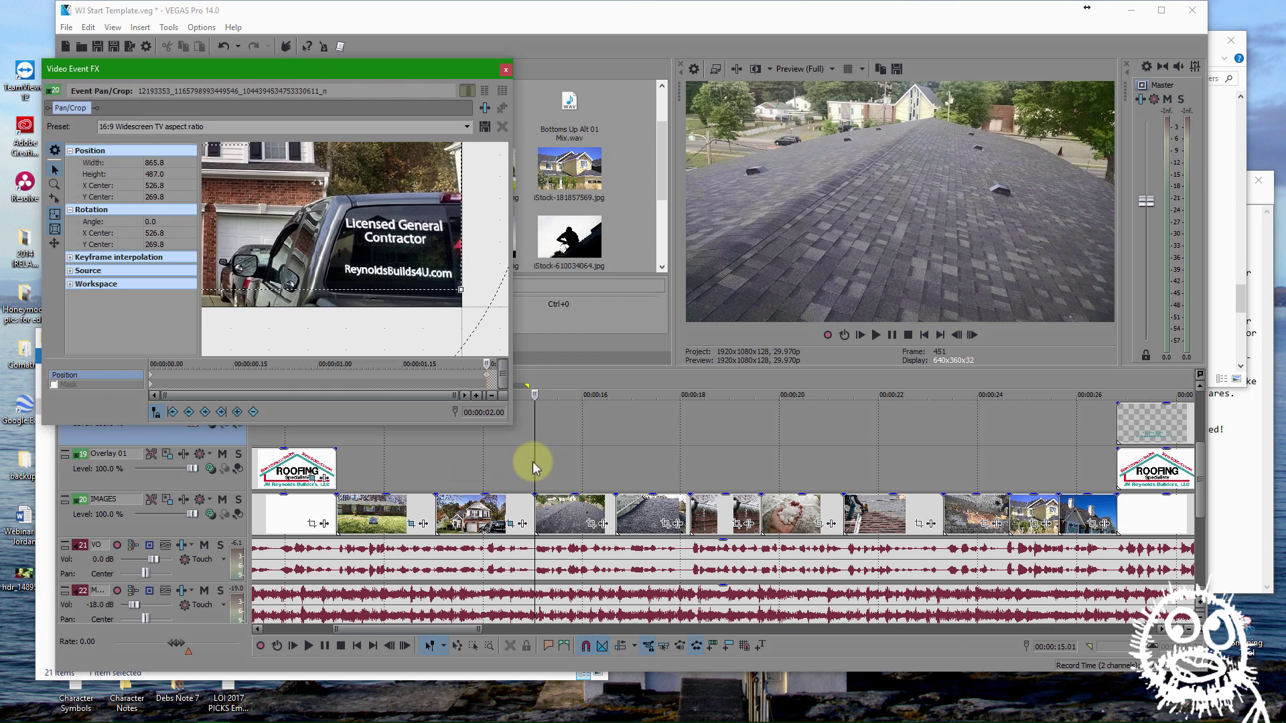
Apply the 16:9 Widescreen TV aspect ratio preset to the crop of the shingle roof ridge photo at 00:00:15.01
drag(433, 477, 535, 453)
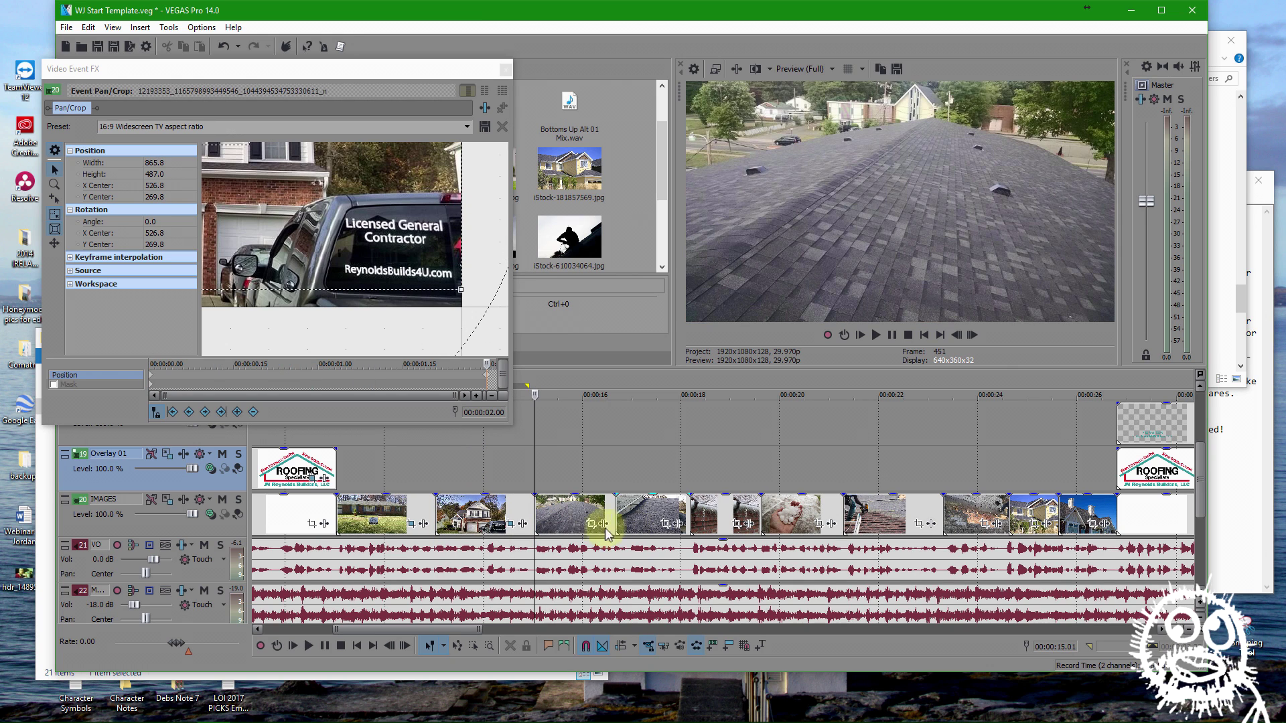
click(518, 64)
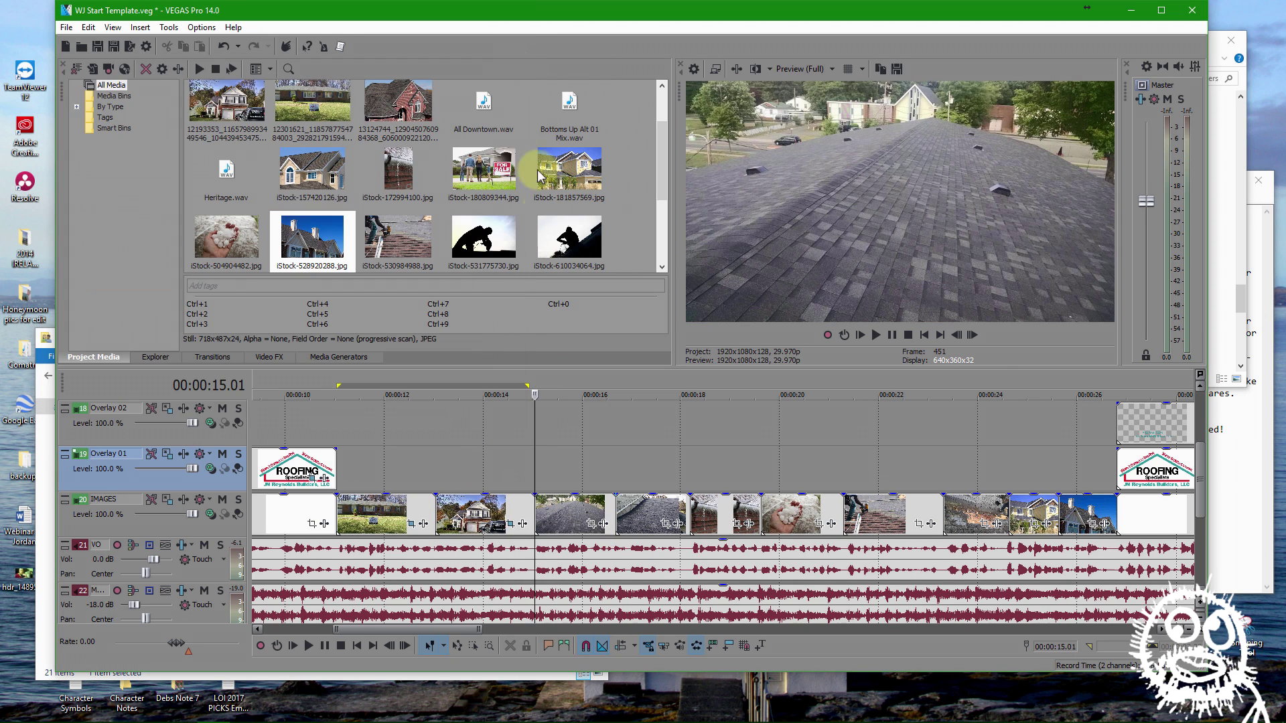
click(590, 523)
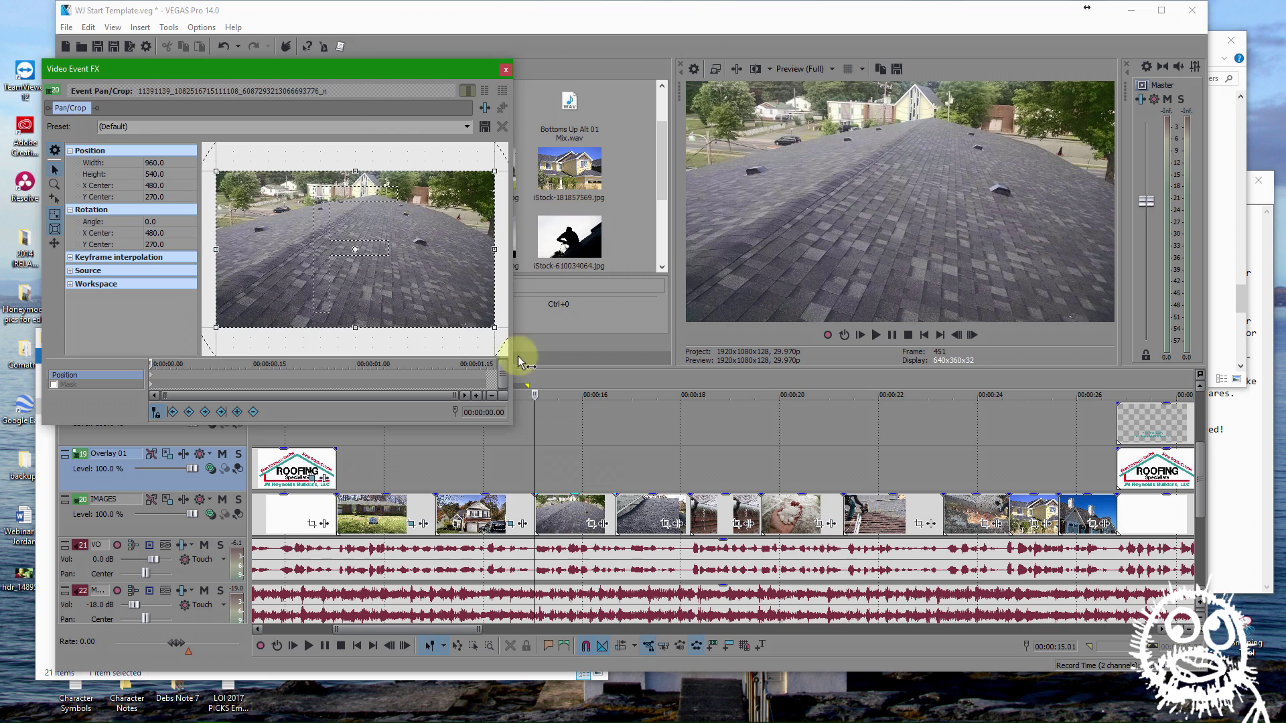
click(468, 127)
click(350, 165)
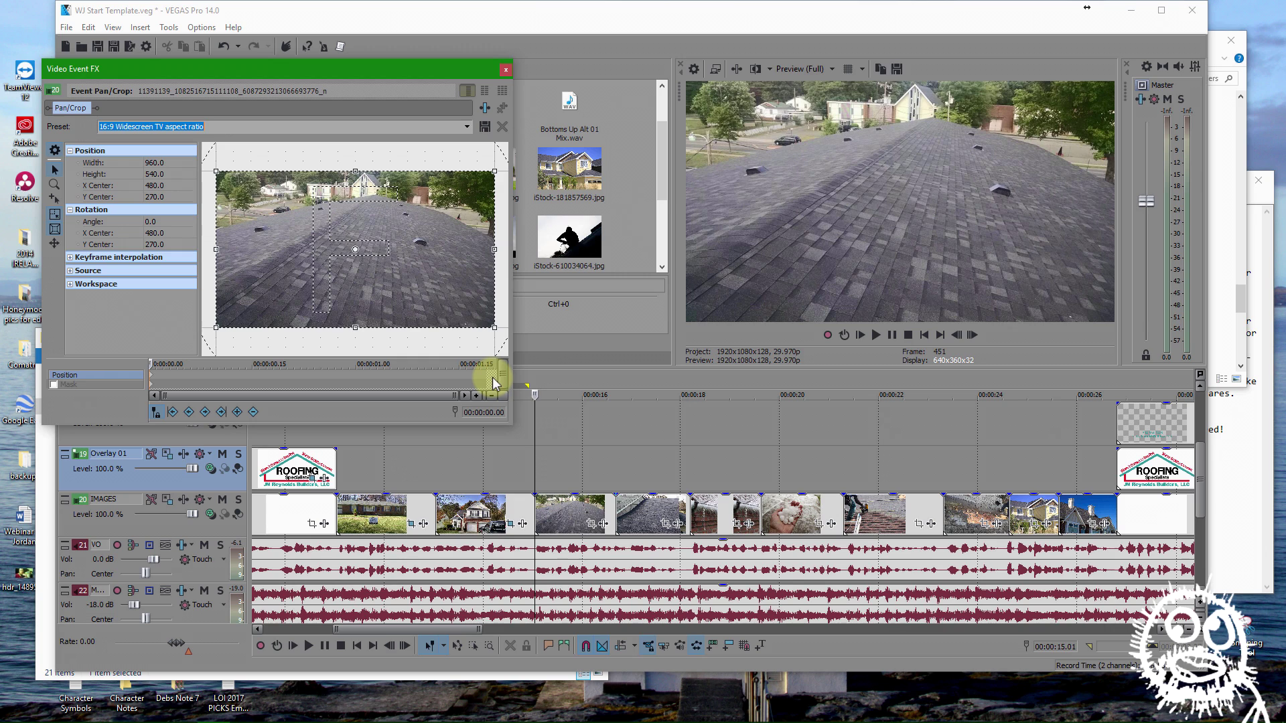
Key the roof ridge photo's full frame at 00:00:01.19 and tighten its start frame to about 845.2 by 475.4, centred at 491.5, 249.2
click(494, 383)
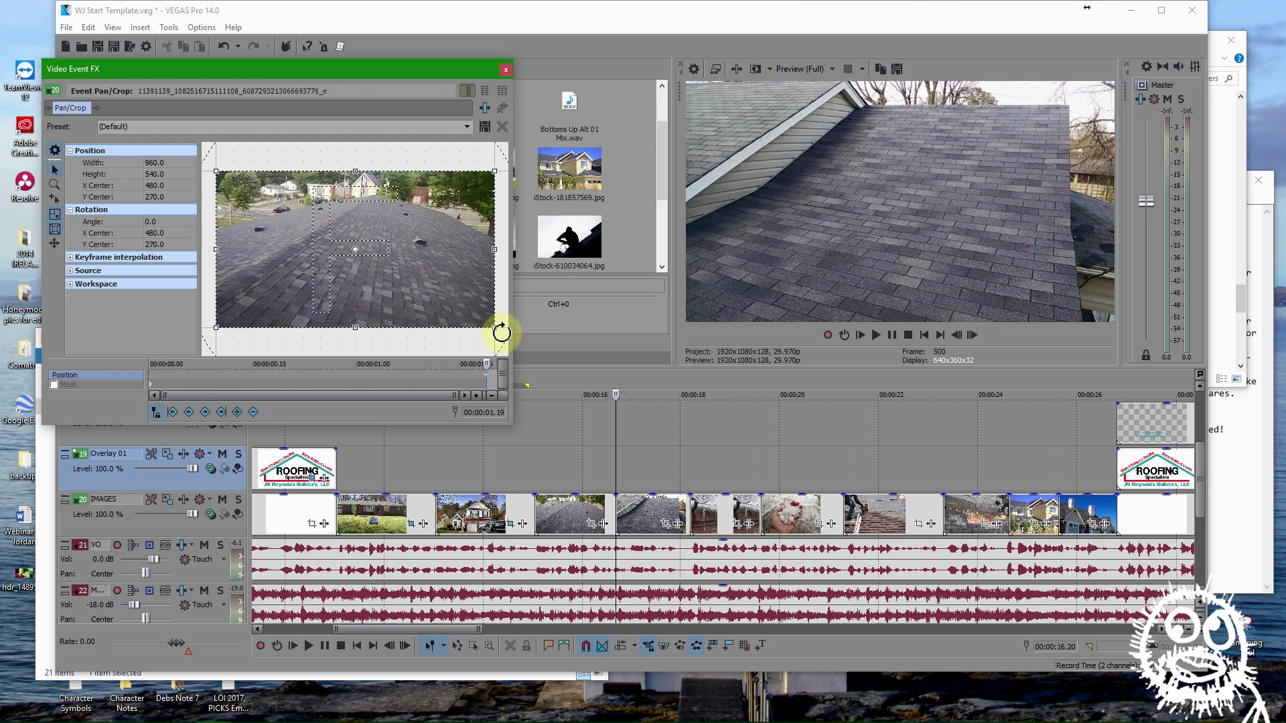
key(Home)
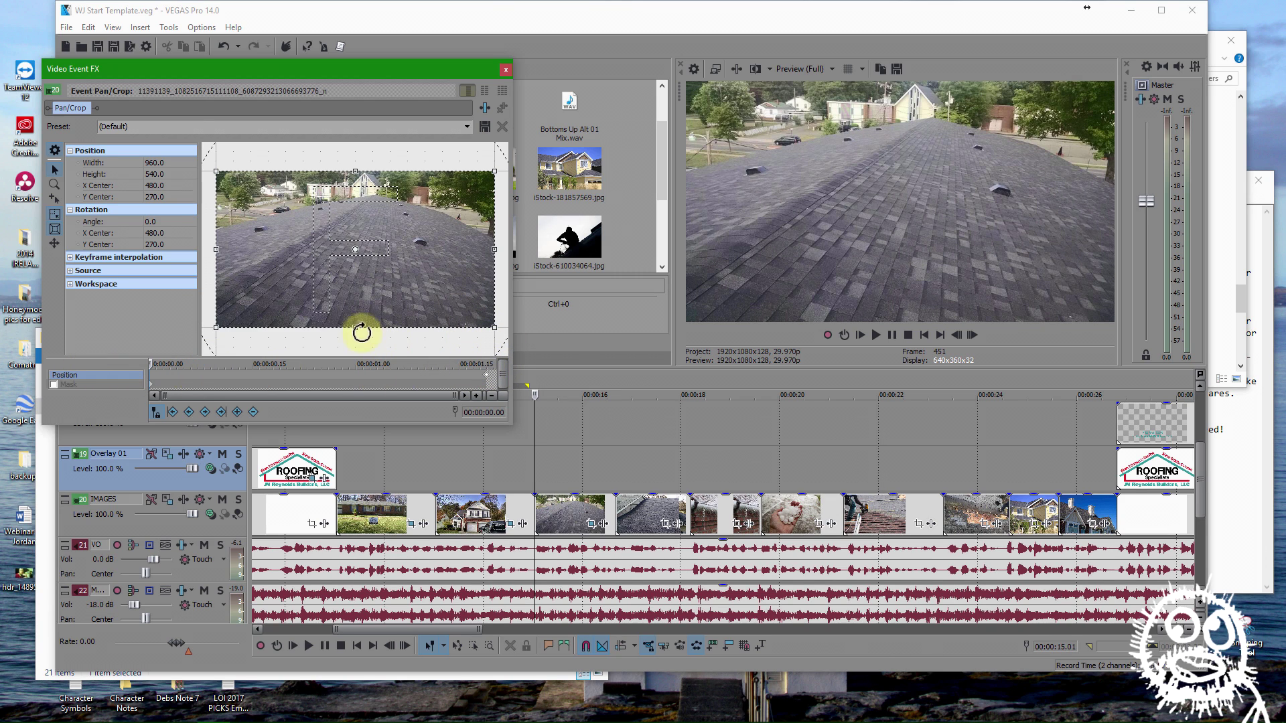
drag(359, 328, 357, 288)
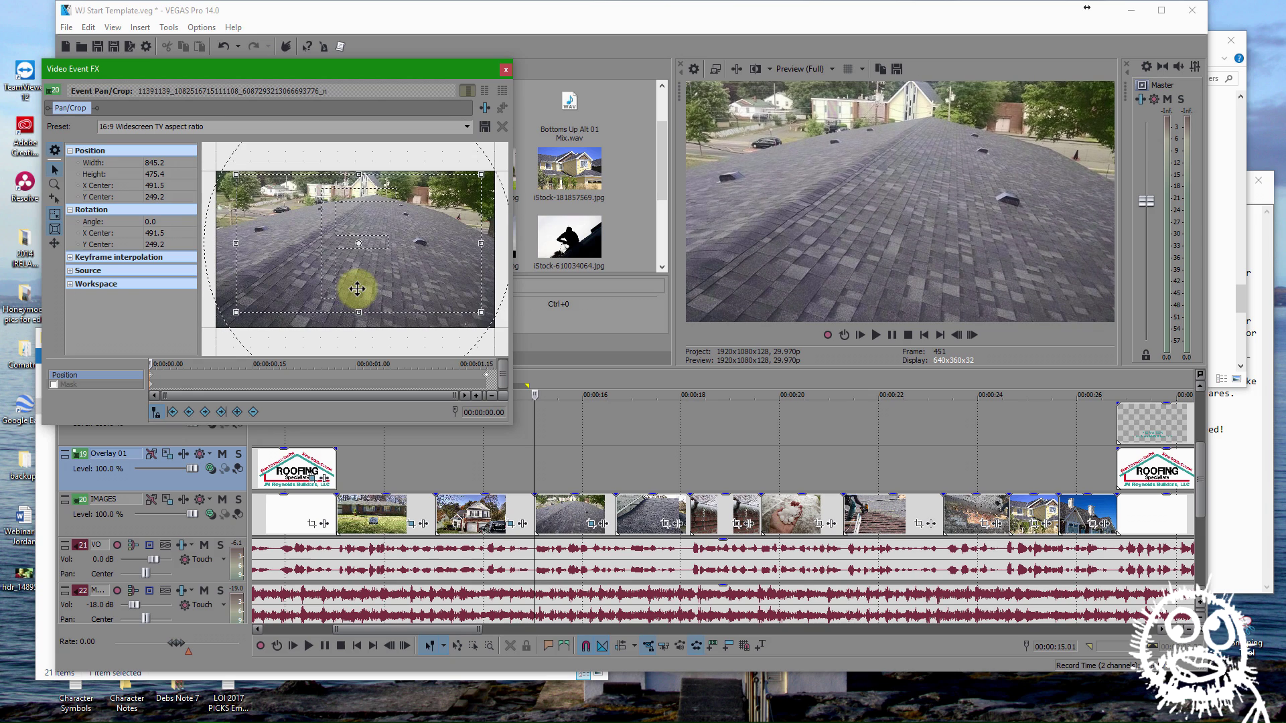
Crop the shingle roof photo at 00:00:16.20 to 16:9 Widescreen and tighten its start frame to about 861.6 by 484.7, centred at 440.8, 249.2
click(534, 470)
click(555, 465)
drag(557, 465, 614, 468)
click(668, 525)
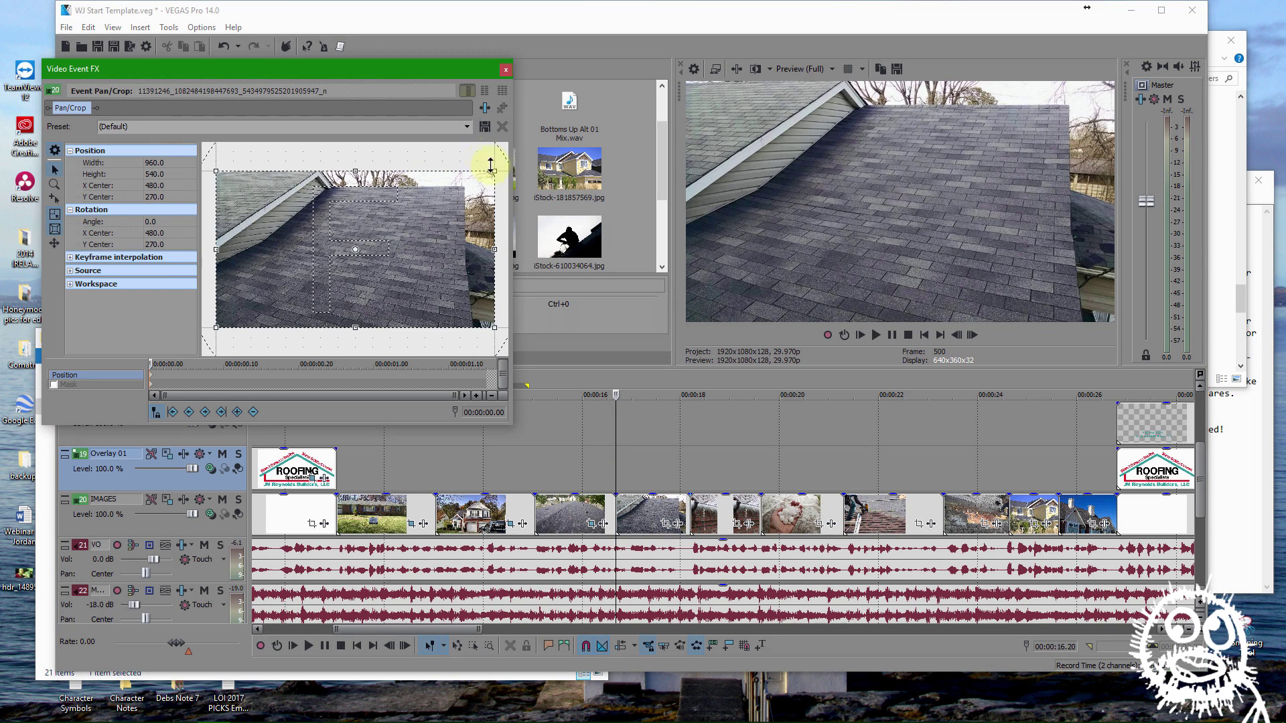
click(468, 127)
click(416, 166)
click(162, 376)
drag(357, 327, 343, 295)
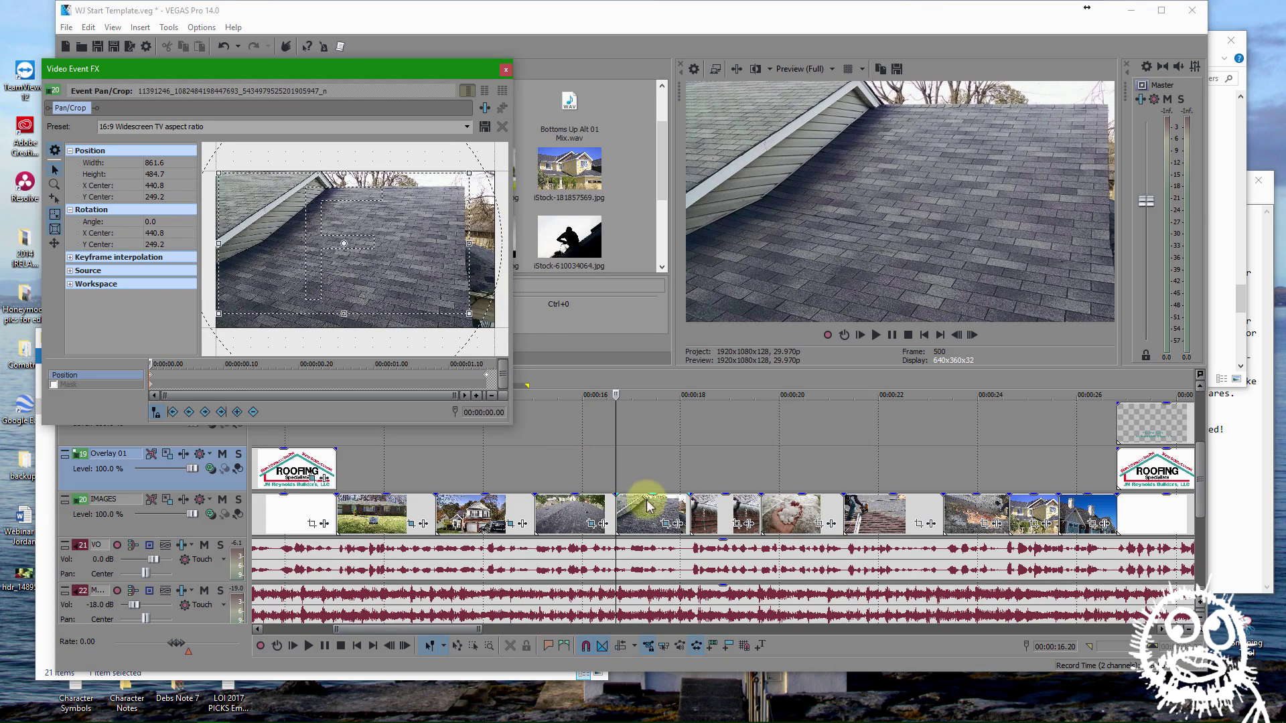
Apply the 16:9 Widescreen TV aspect ratio preset to the crop of the leaking gutter photo at 00:00:18.06
click(641, 470)
drag(643, 470, 687, 472)
click(741, 529)
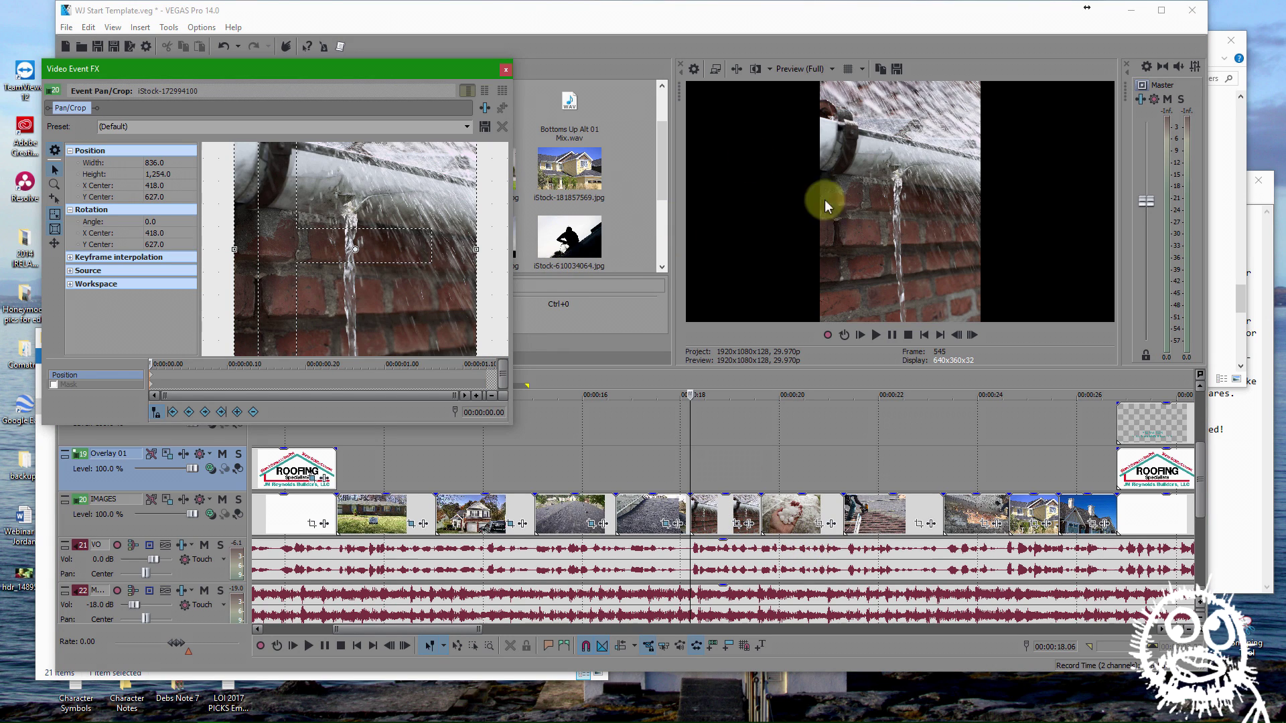
click(466, 126)
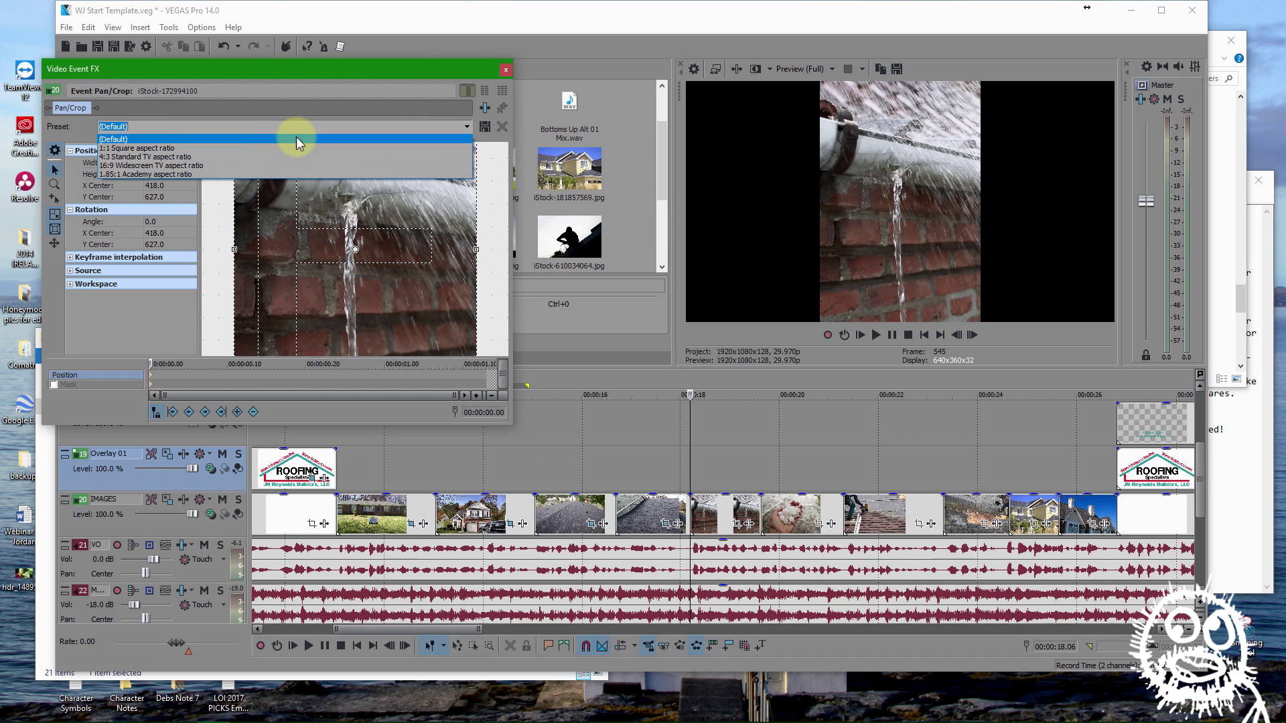
click(243, 173)
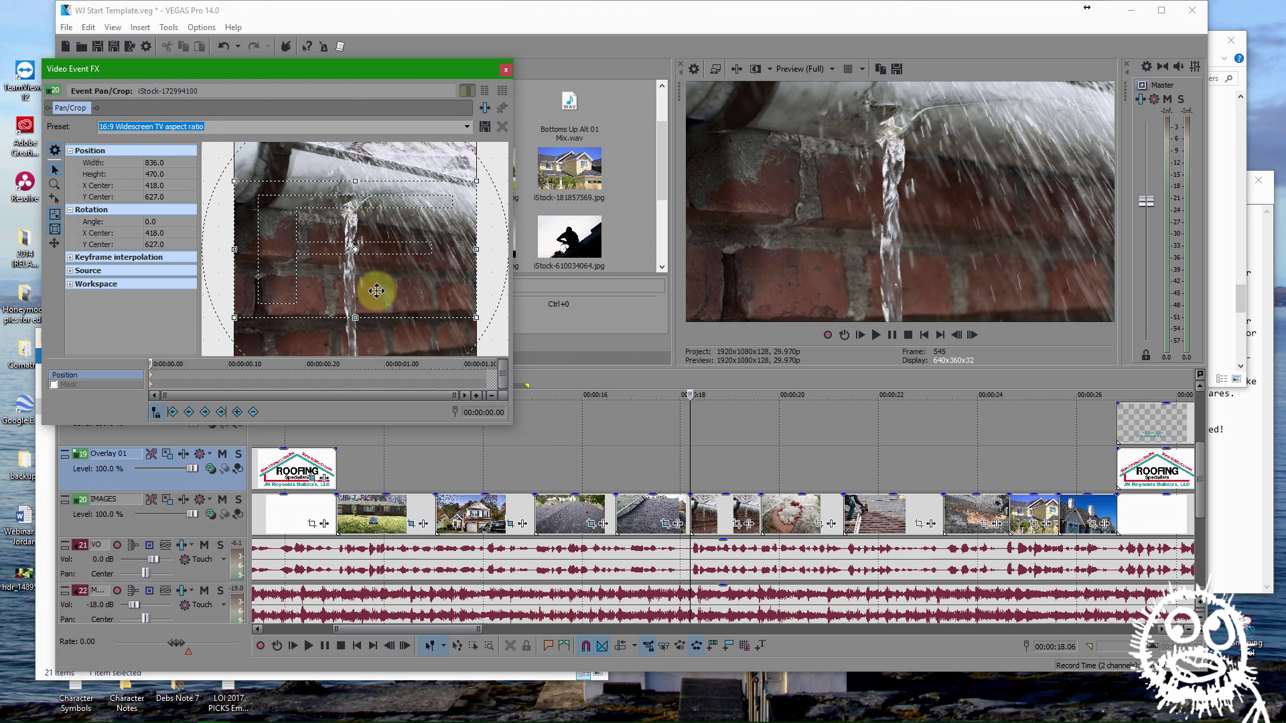
Raise the gutter photo's 16:9 crop frame over the gutter and spout, centred at about 418.0, 433.3
drag(368, 290, 416, 253)
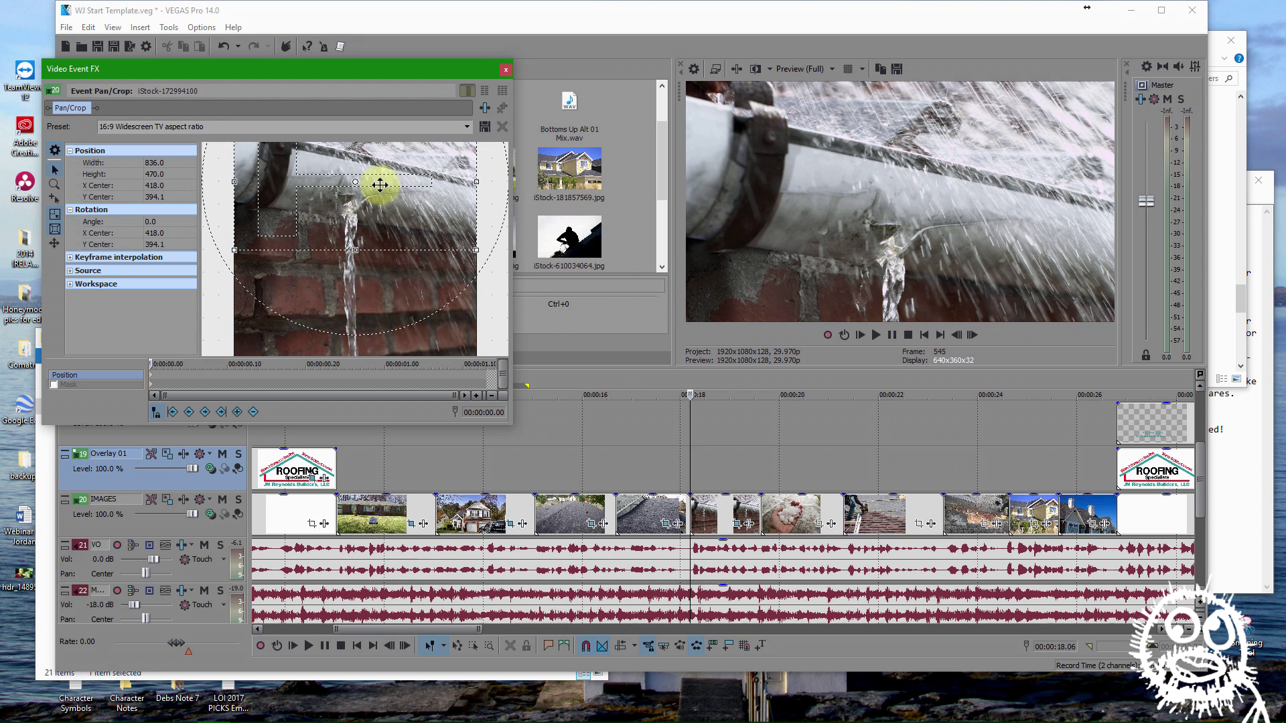
drag(362, 191, 420, 143)
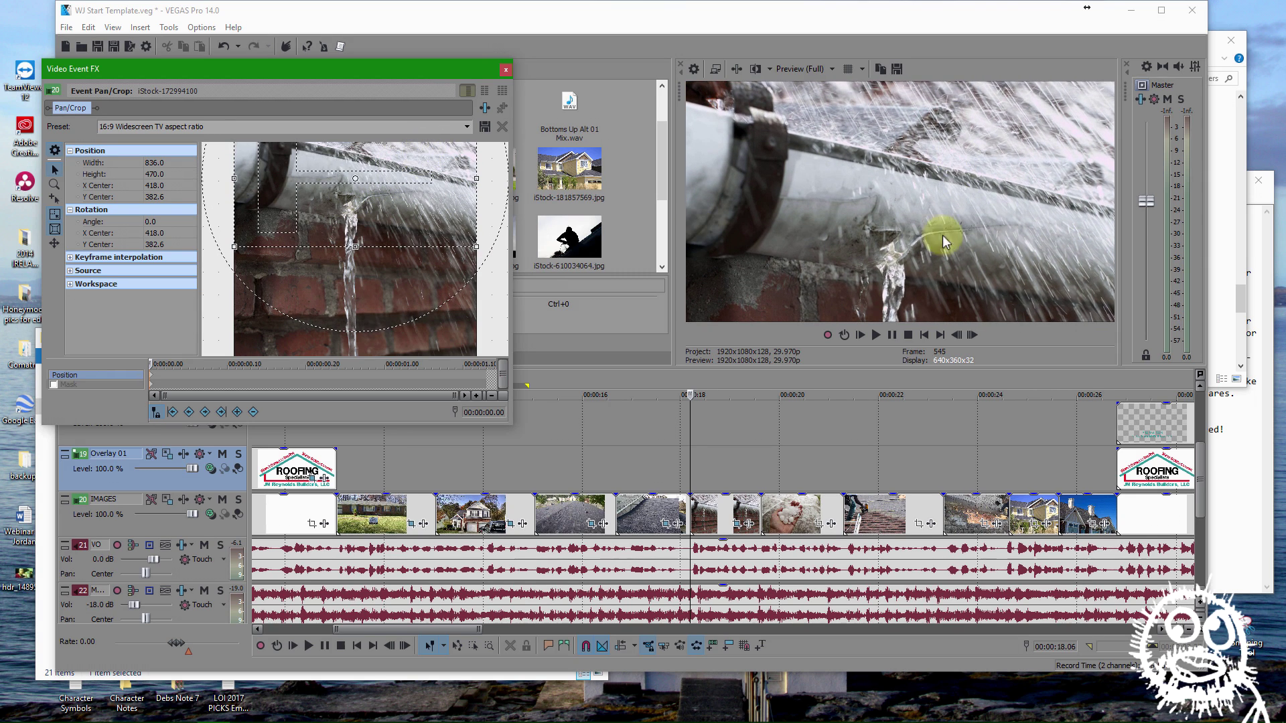
drag(350, 244, 430, 228)
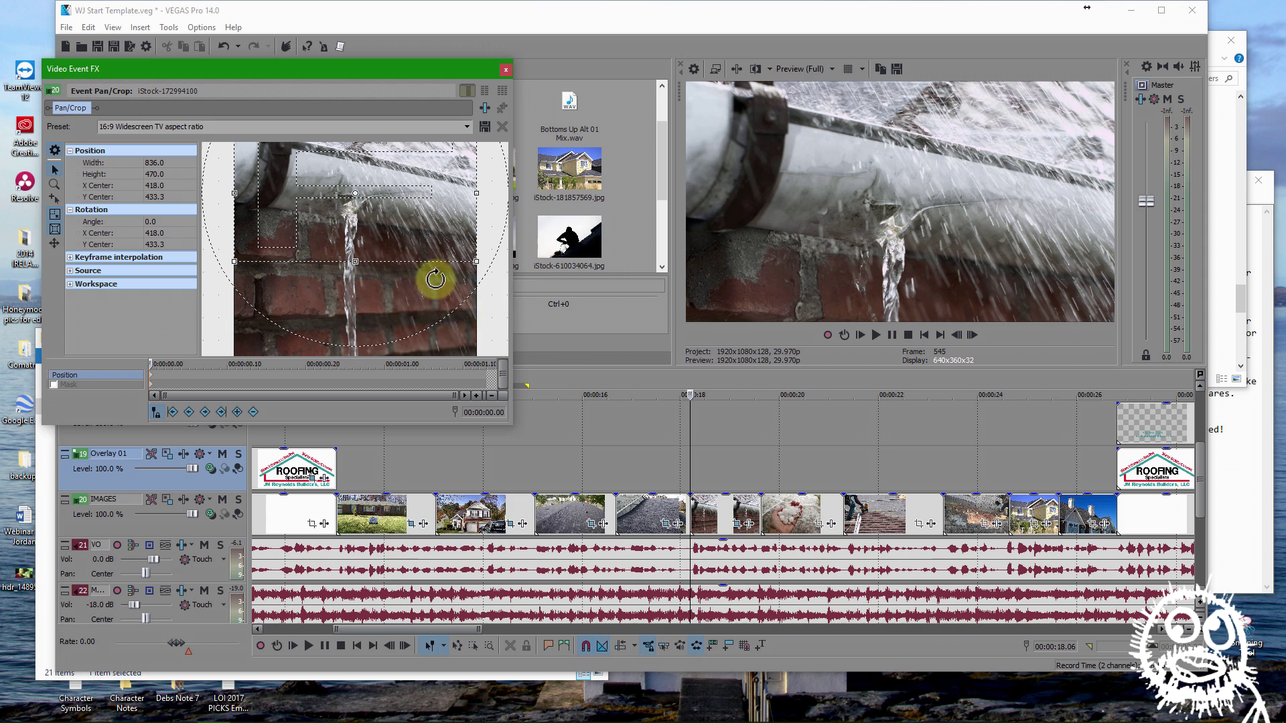
scroll(469, 267, down, 2)
drag(469, 267, 481, 301)
scroll(480, 300, down, 2)
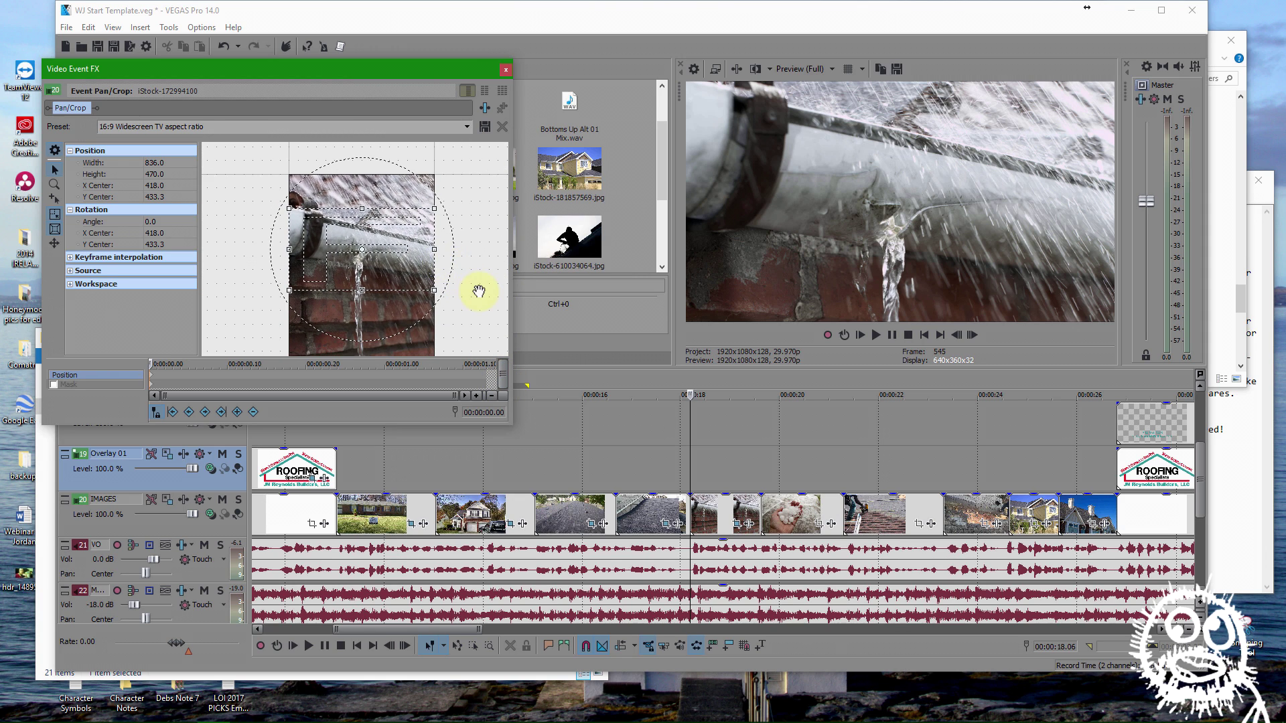
right_click(457, 243)
click(475, 211)
click(506, 71)
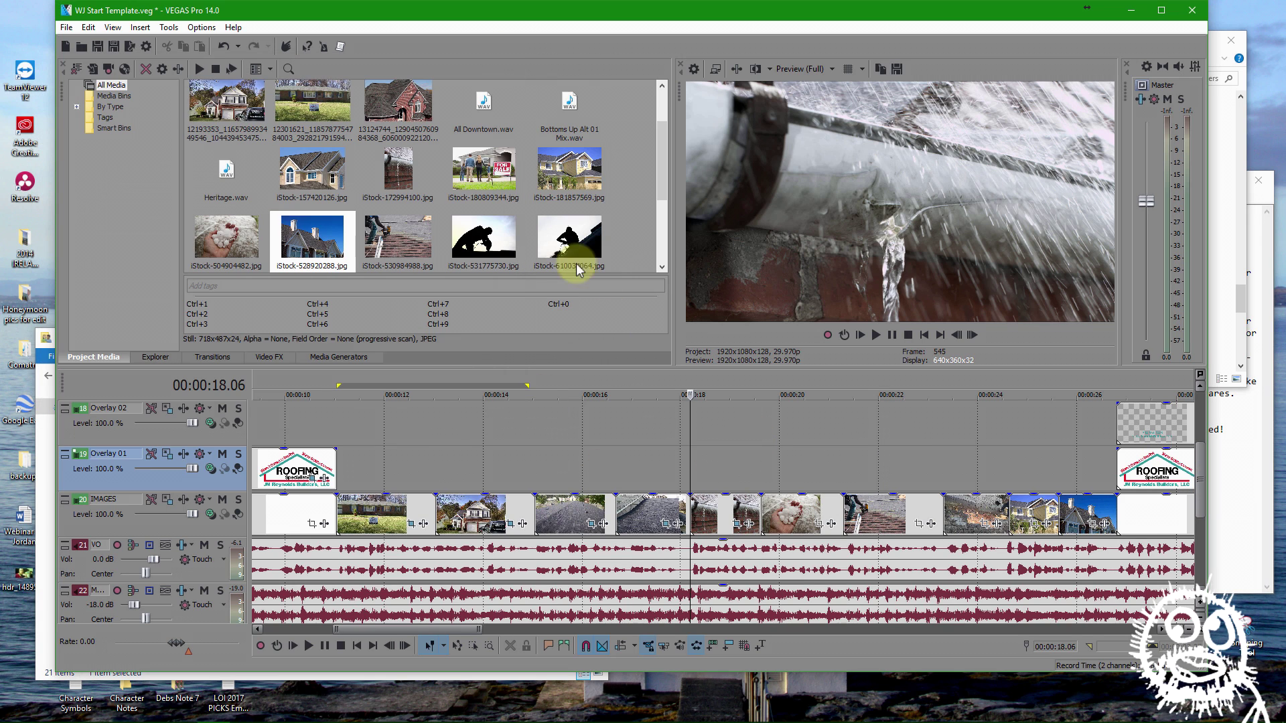
Expand the BLUR BACK for Vertical Content track group and move the gutter photo from IMAGES to its BLUR track at 00:00:18.06
drag(1202, 497, 1199, 473)
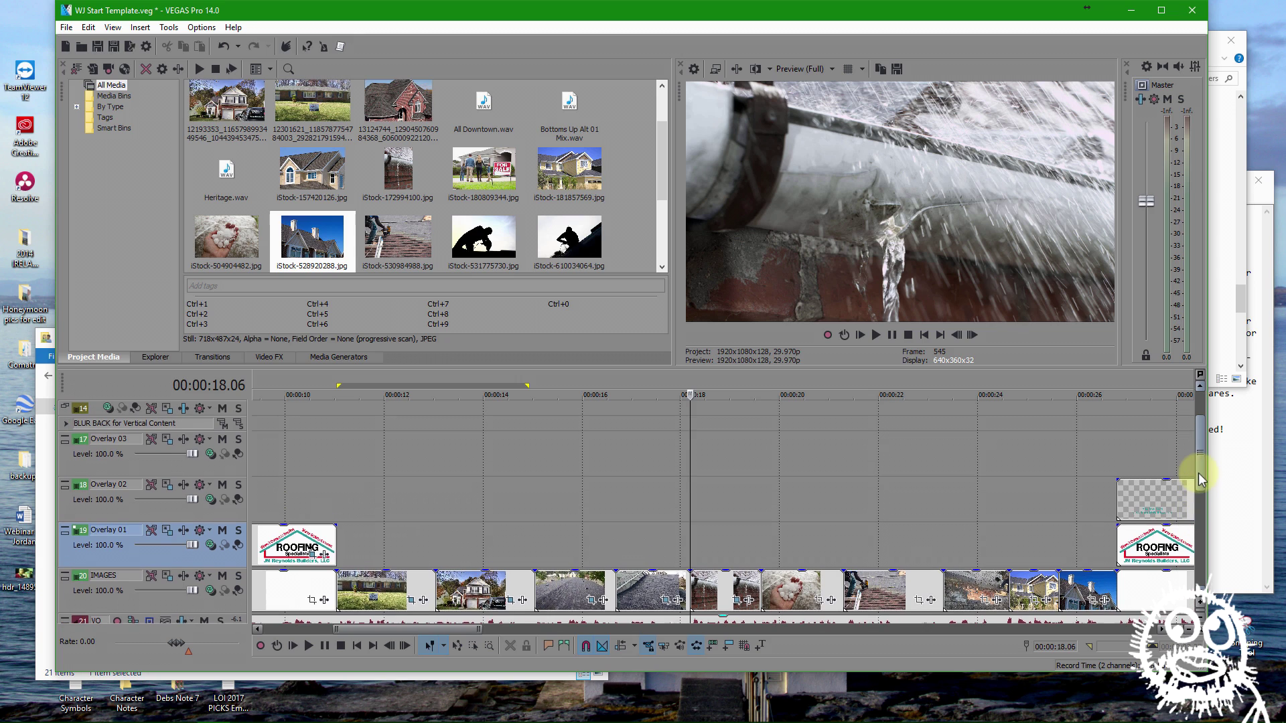
click(67, 424)
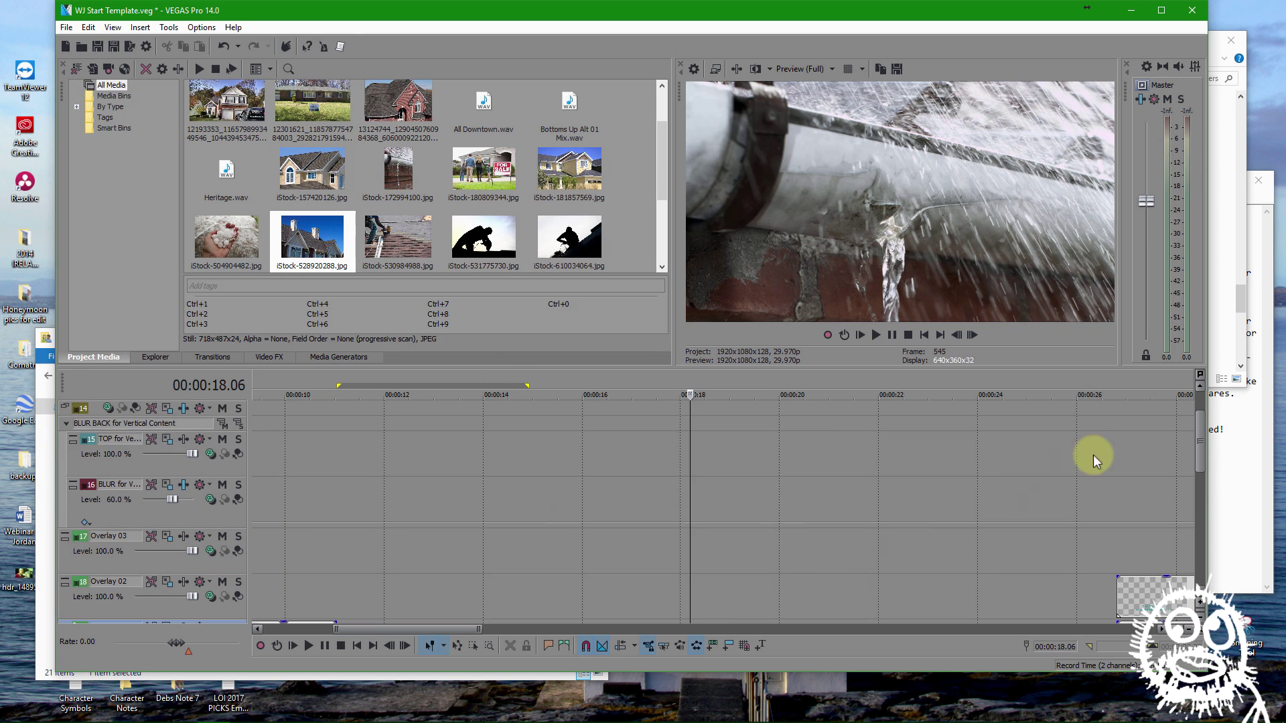
drag(1200, 444, 1203, 468)
drag(715, 613, 714, 429)
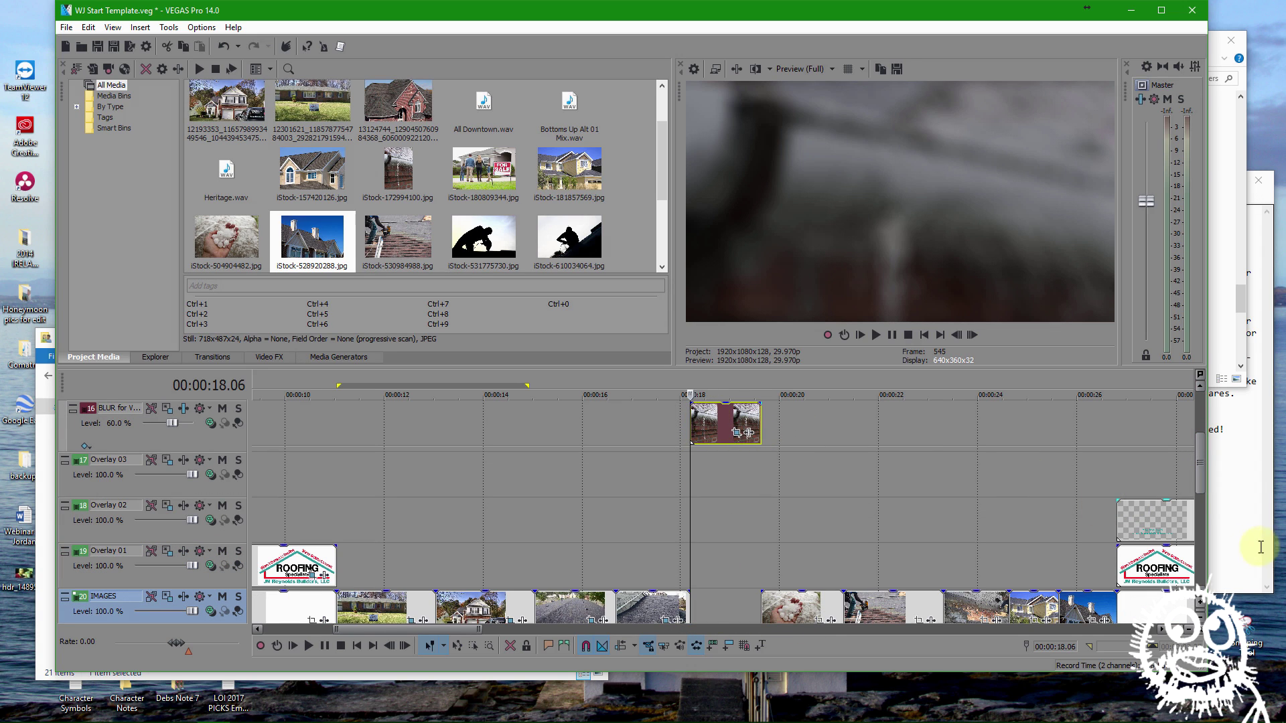
Paste a copy of the gutter photo onto the TOP track at 00:00:18.06, directly above the blurred one
drag(1204, 481, 1199, 460)
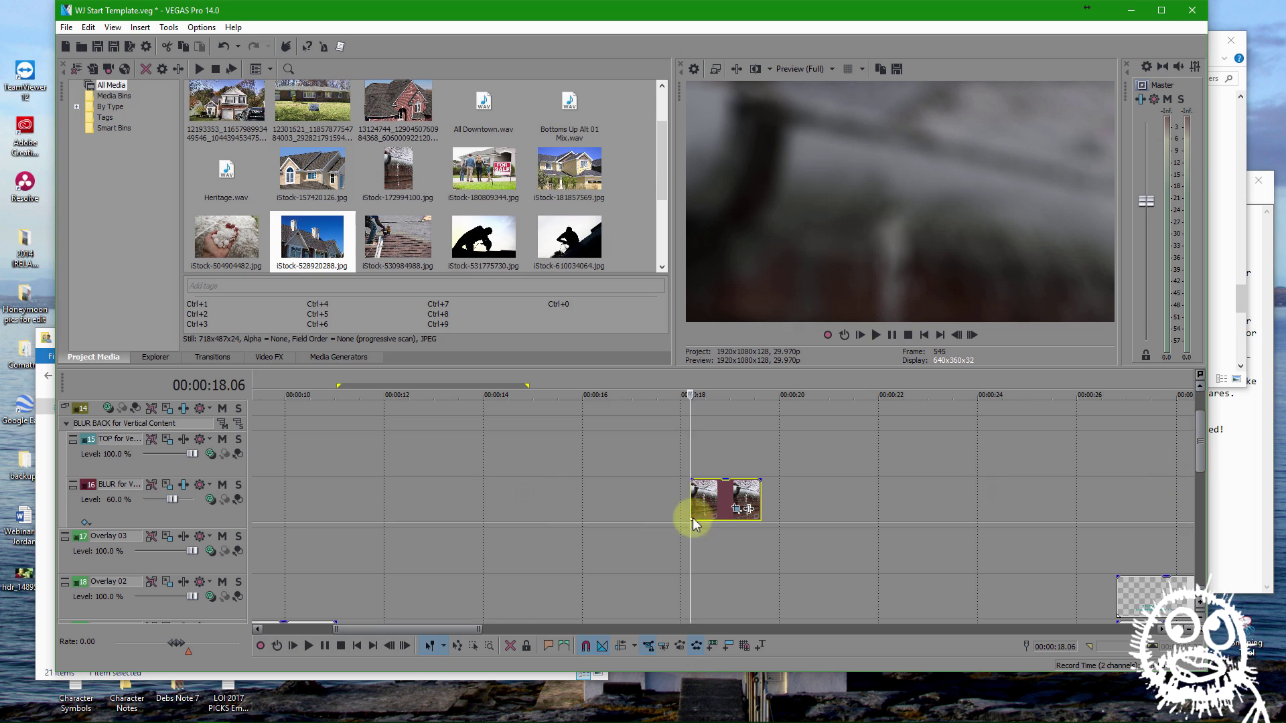
click(695, 459)
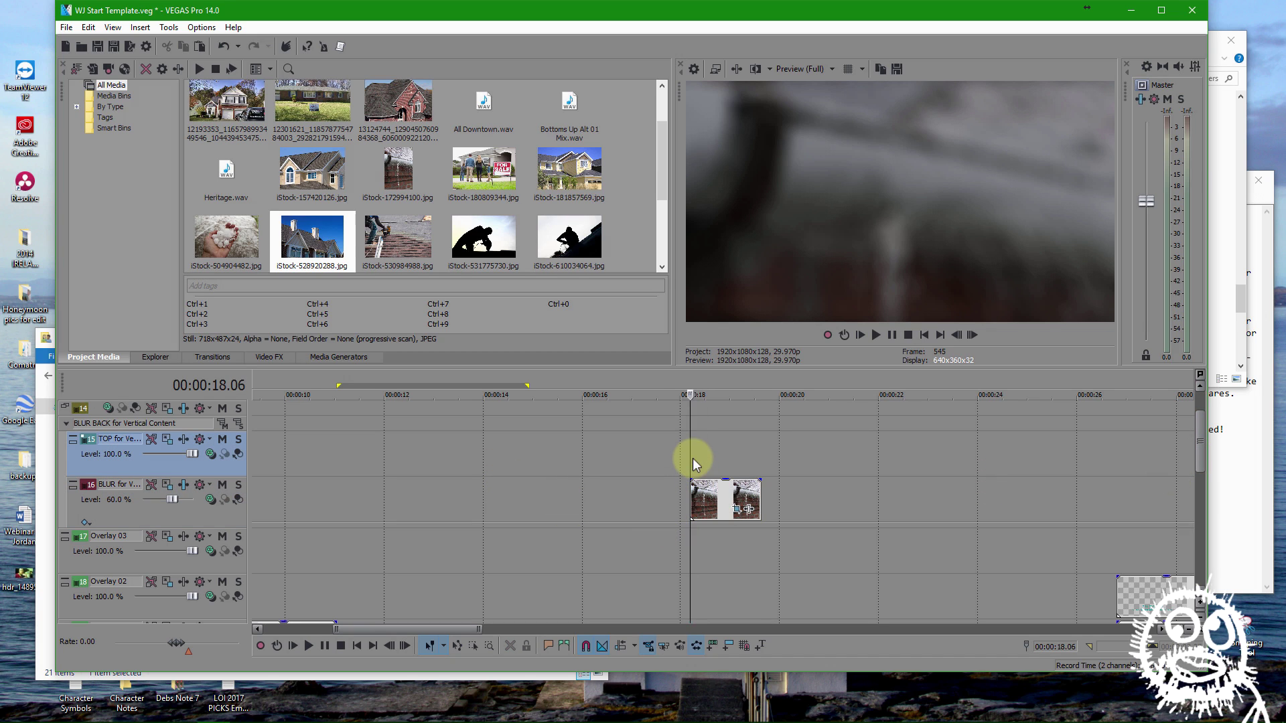
key(ctrl+v)
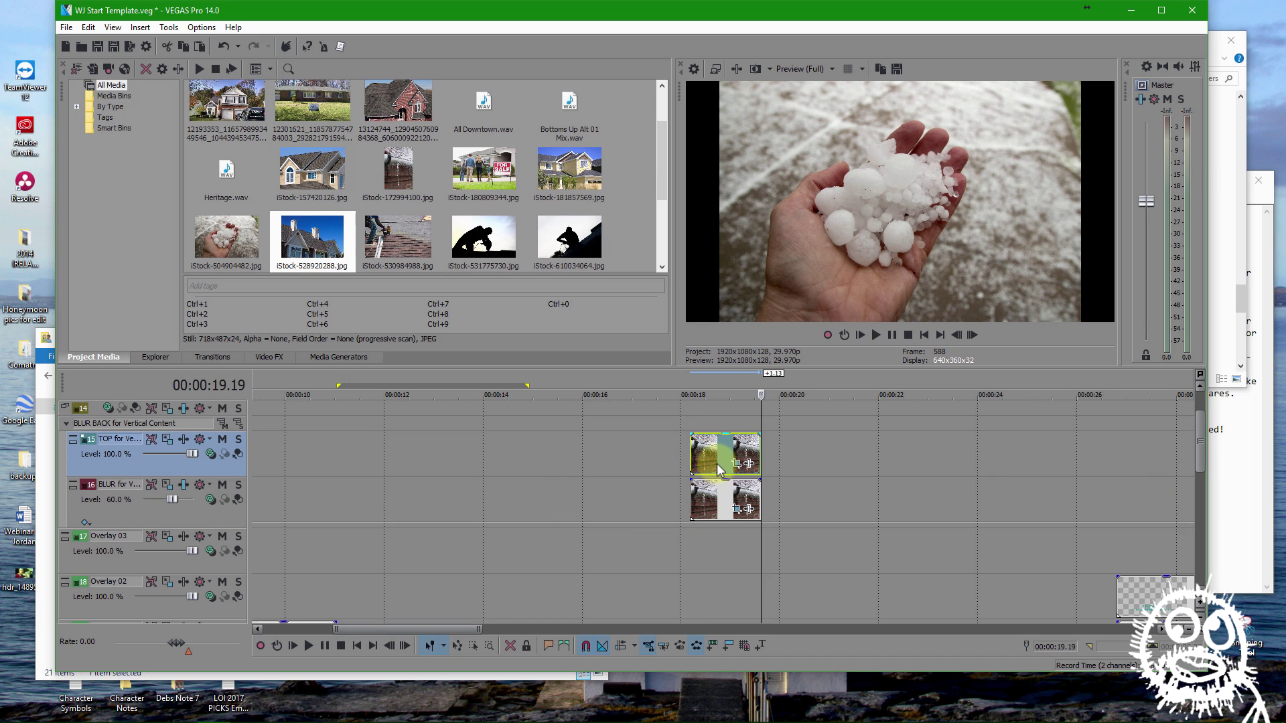
Reset the crop of the TOP track's gutter photo to the Default preset so the whole vertical image is used
click(692, 450)
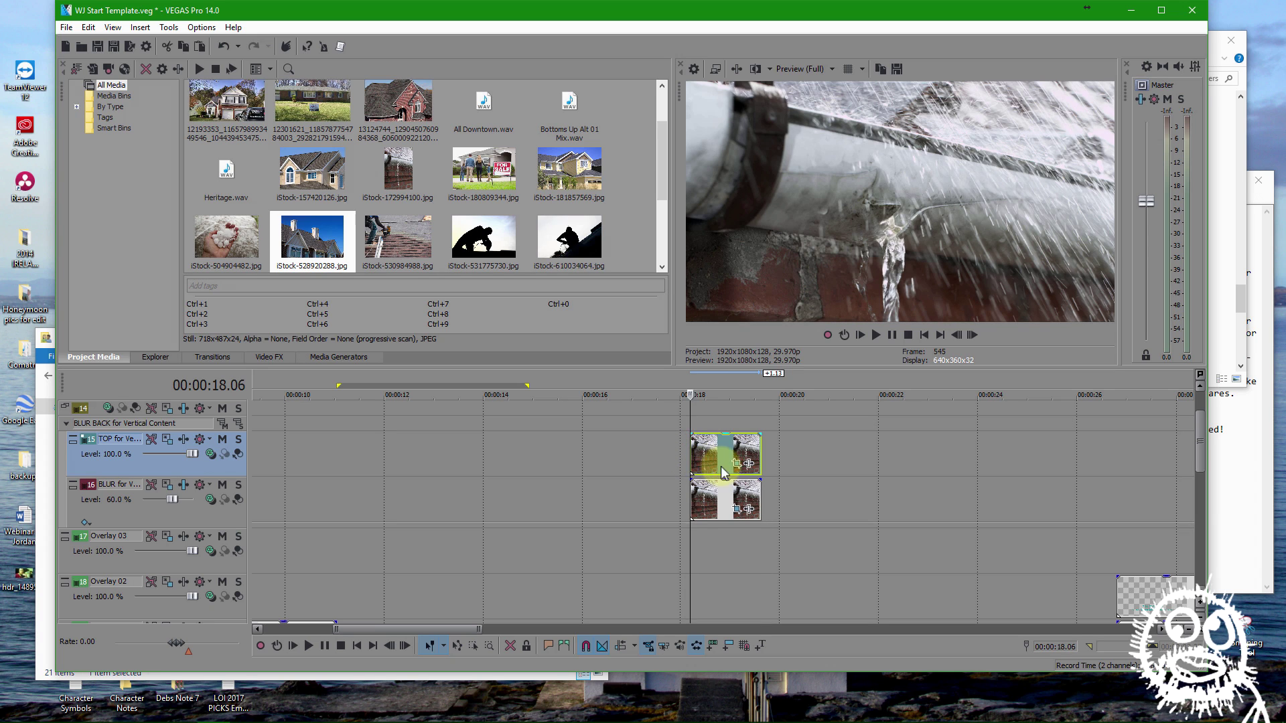
click(737, 463)
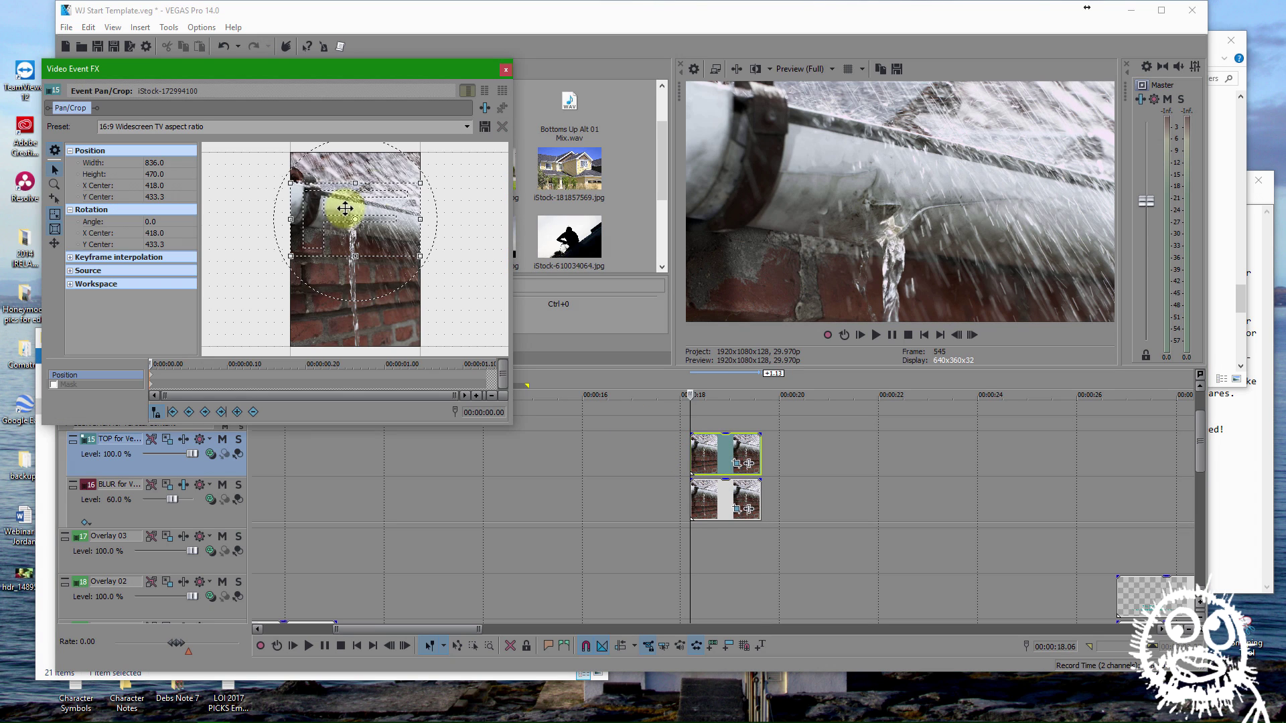
click(467, 127)
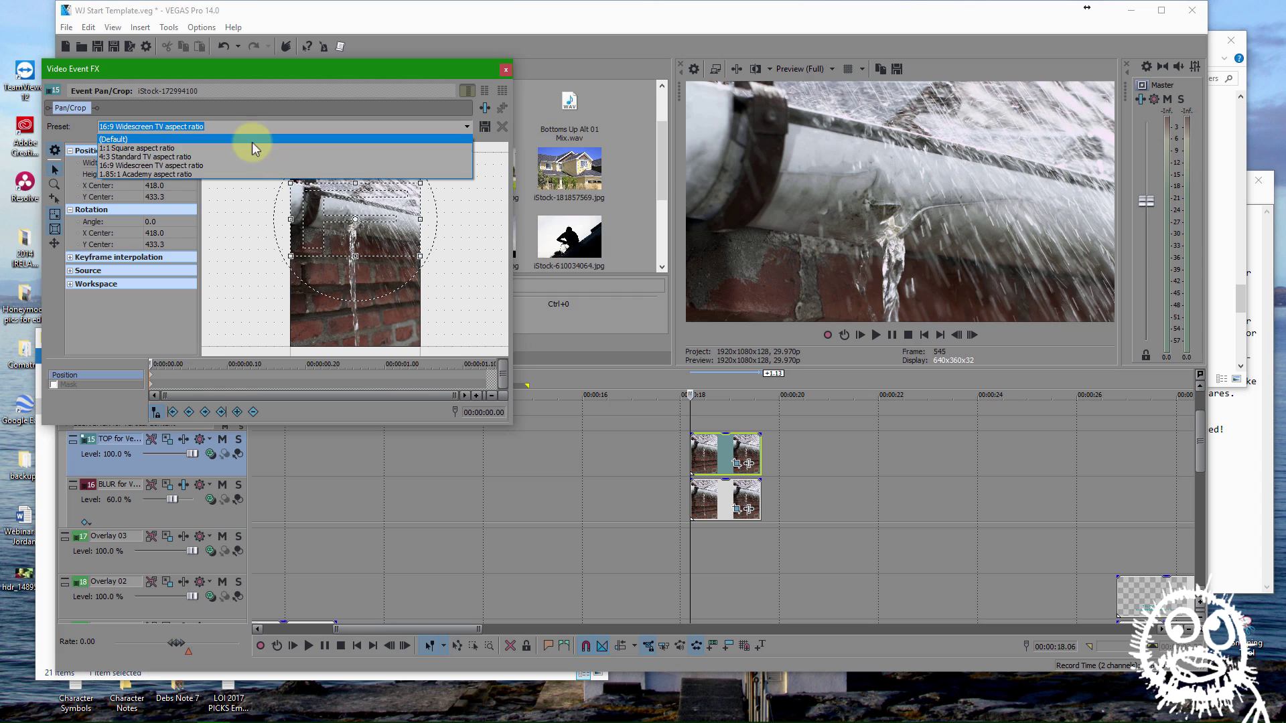
click(251, 139)
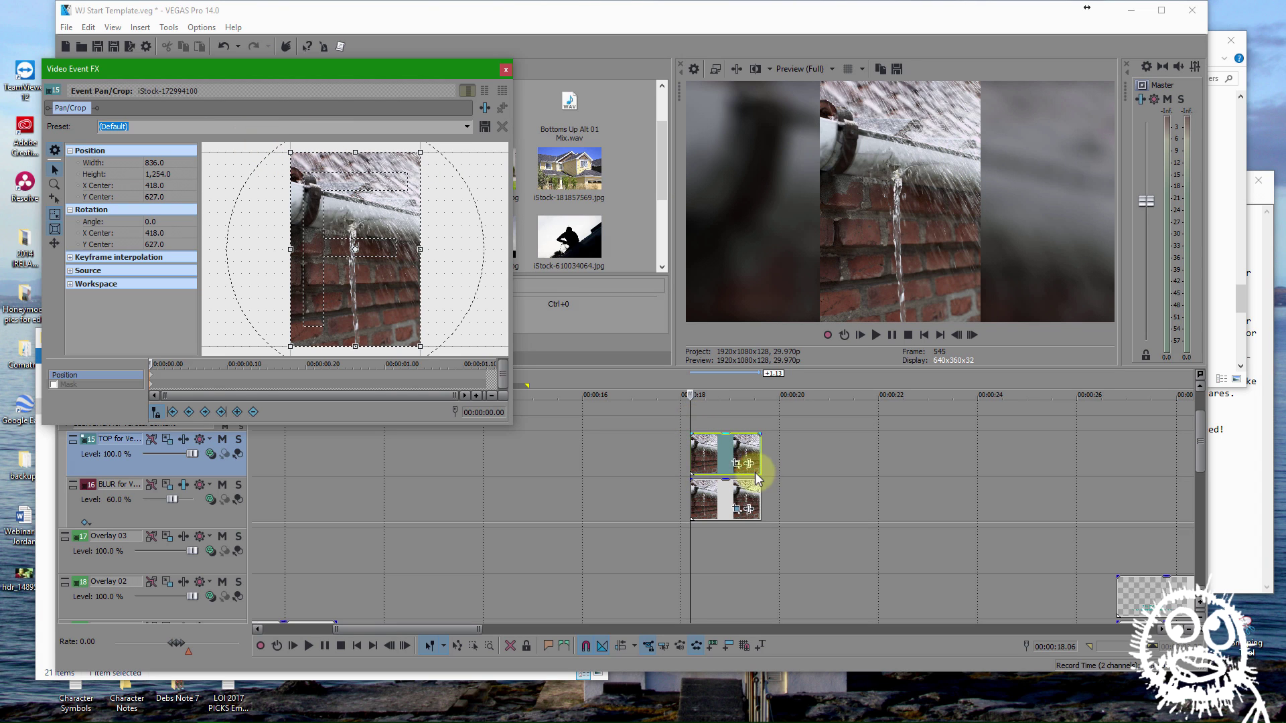
Key the BLUR track's gutter photo at 00:00:01.13 with a tighter end frame of about 790.0 by 444.1
click(738, 510)
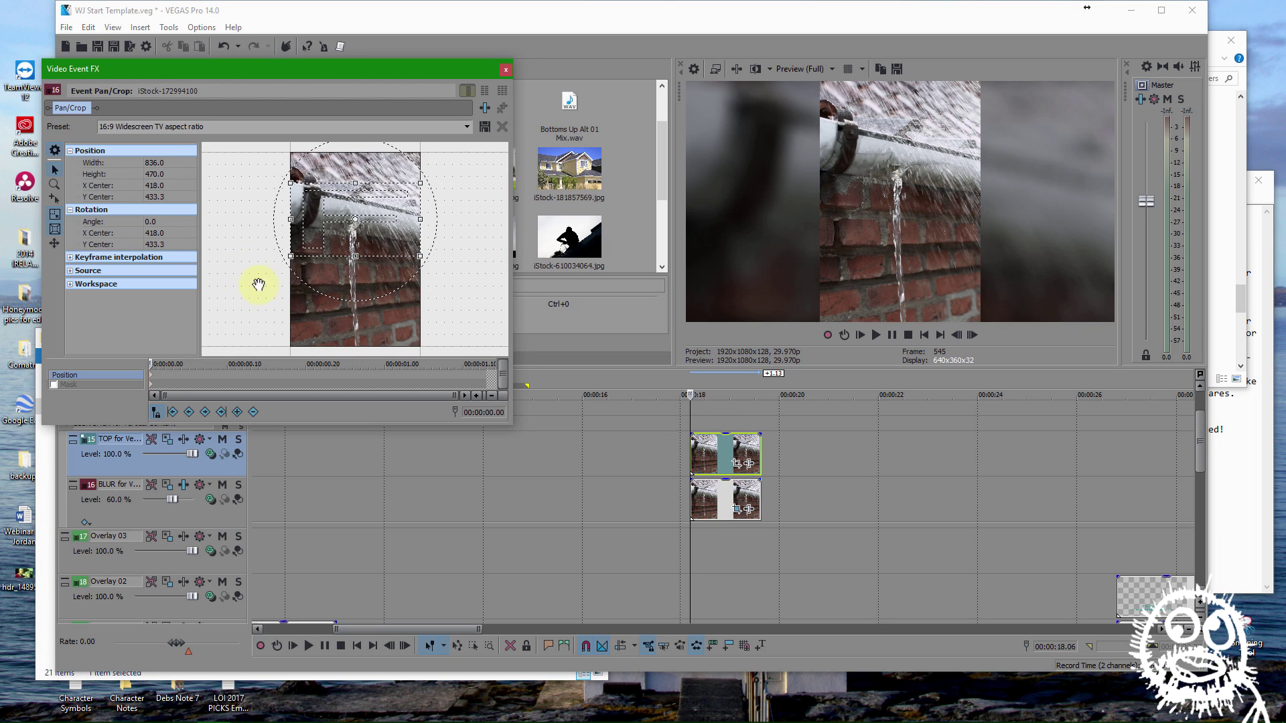
click(493, 381)
drag(357, 255, 355, 253)
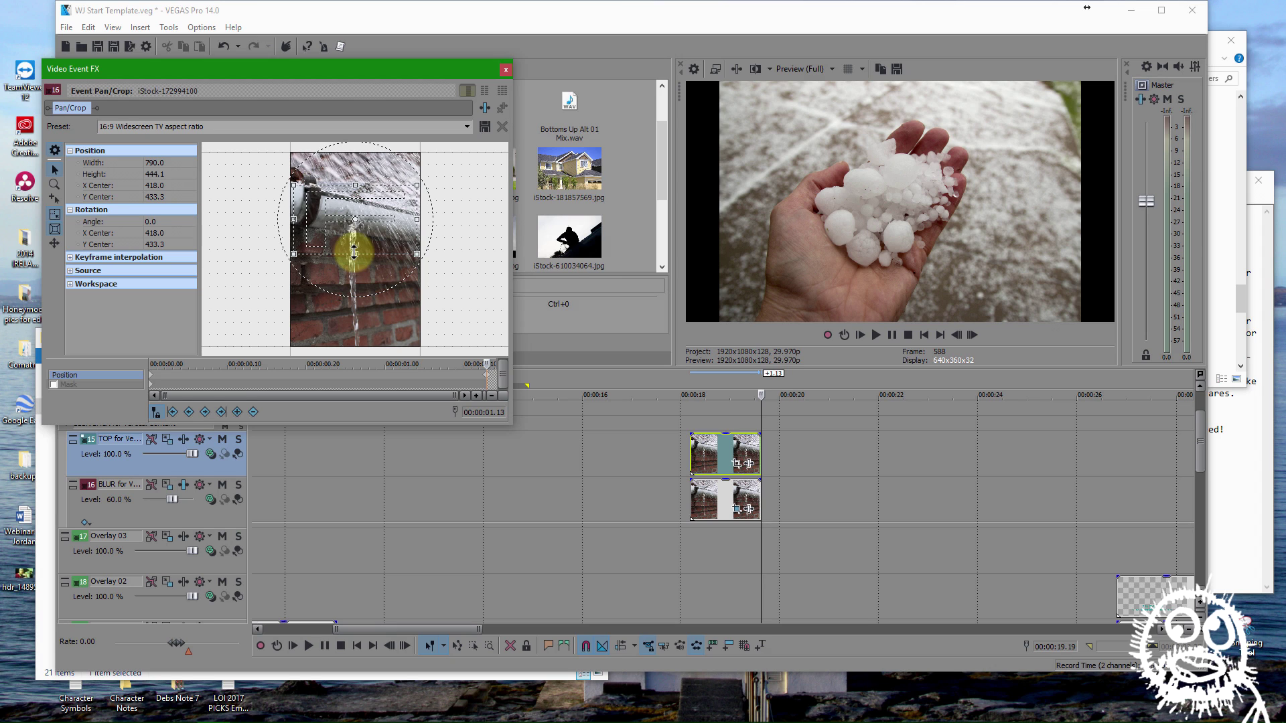
Return to the gutter photo's start at 00:00:18.06 and open the crop settings of the TOP track's copy
click(695, 520)
mouse_move(696, 540)
mouse_down()
mouse_move(754, 526)
mouse_move(698, 525)
mouse_up()
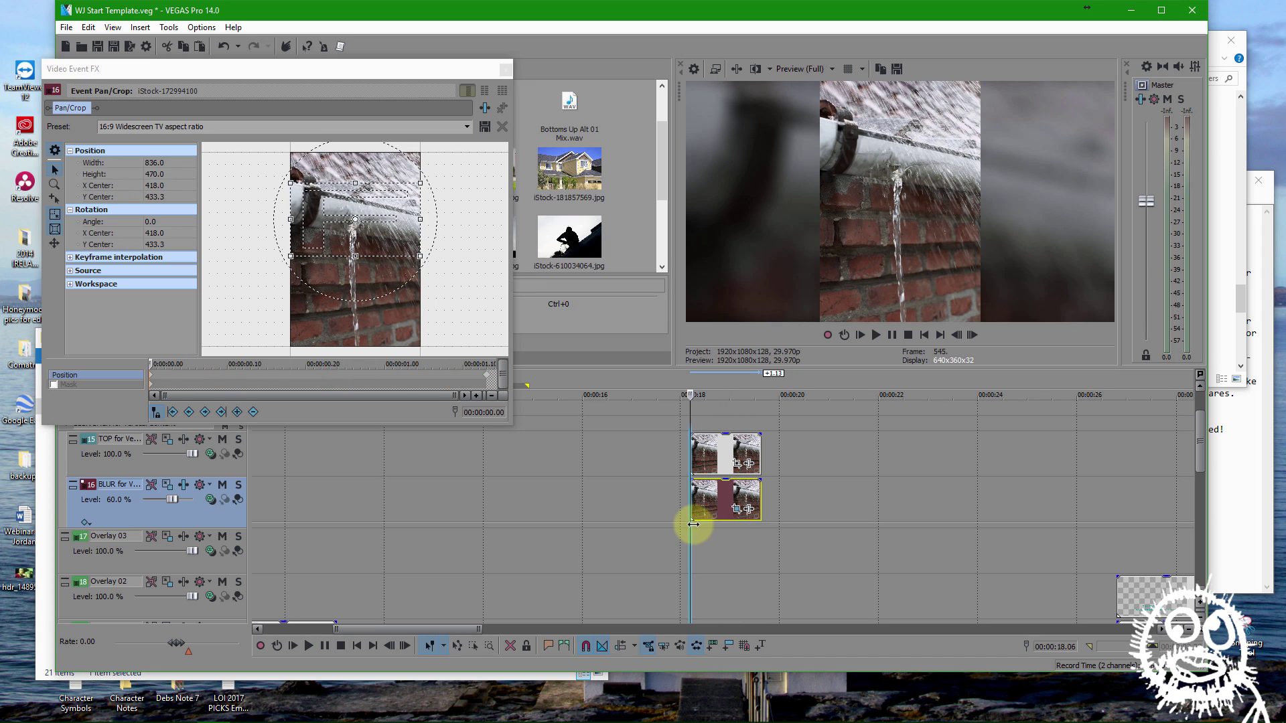
click(738, 465)
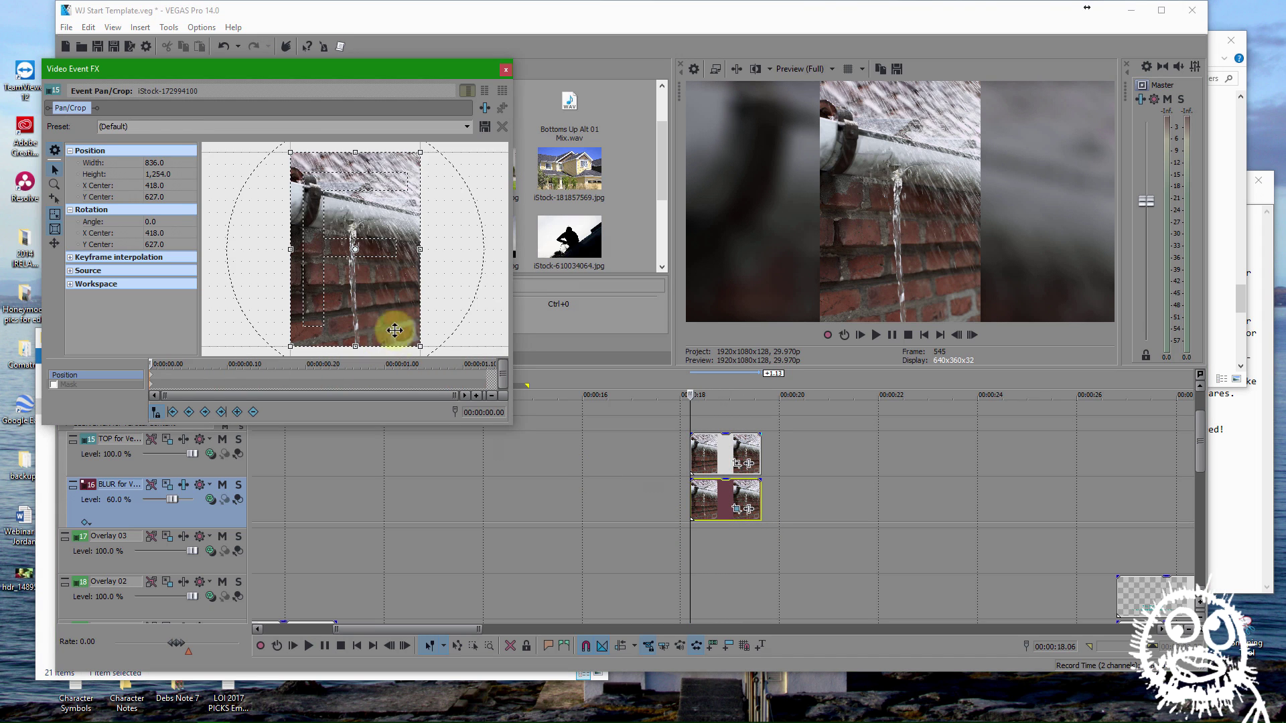
drag(417, 343, 413, 339)
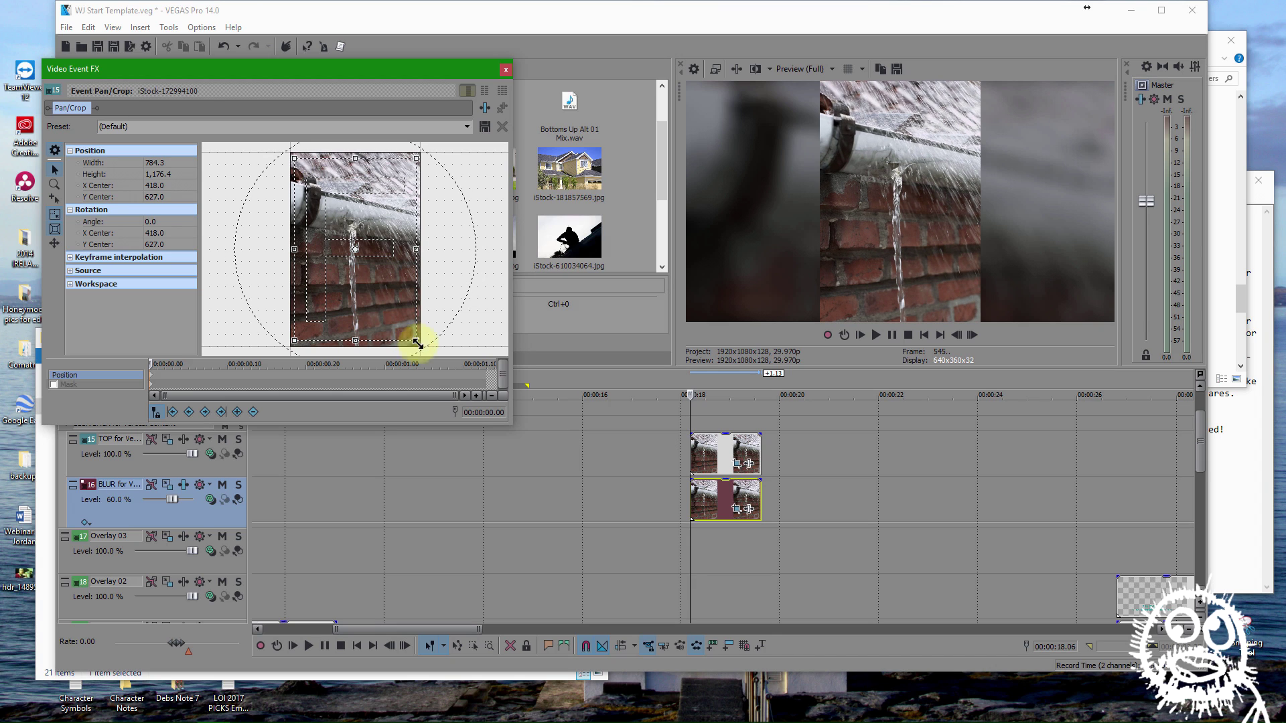
mouse_move(694, 545)
mouse_down()
mouse_move(732, 536)
mouse_move(692, 534)
mouse_up()
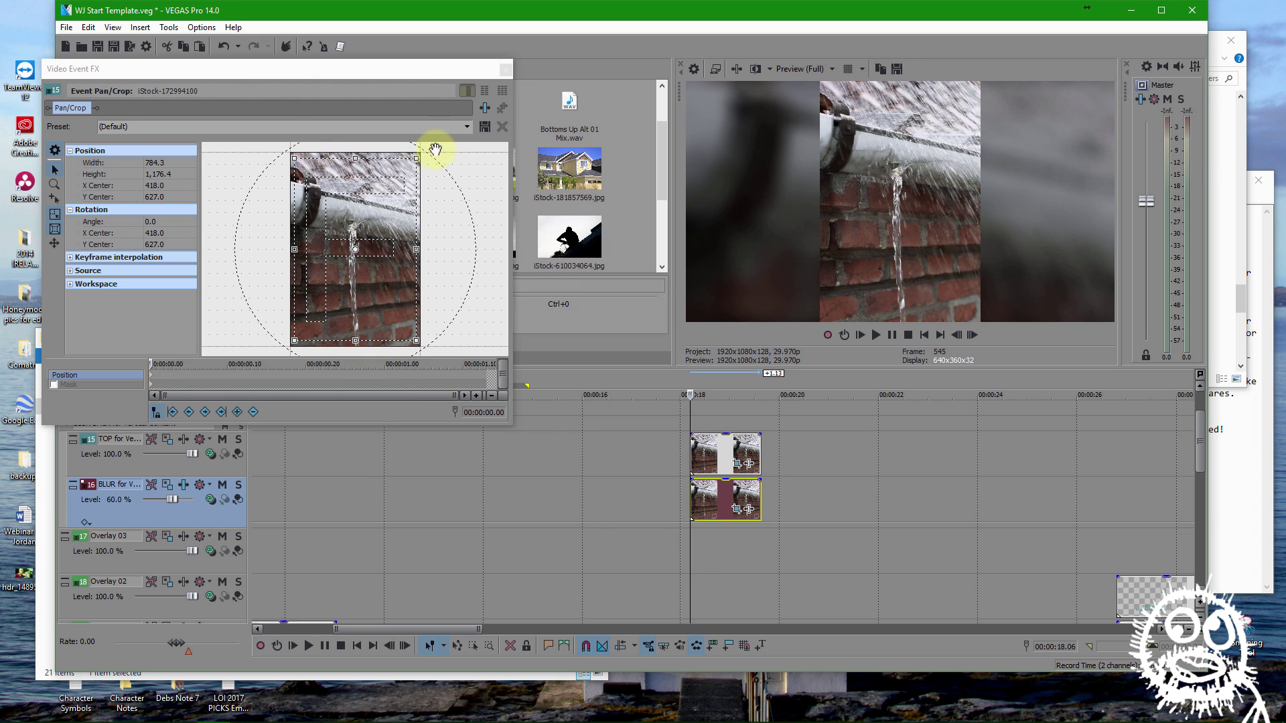
click(467, 127)
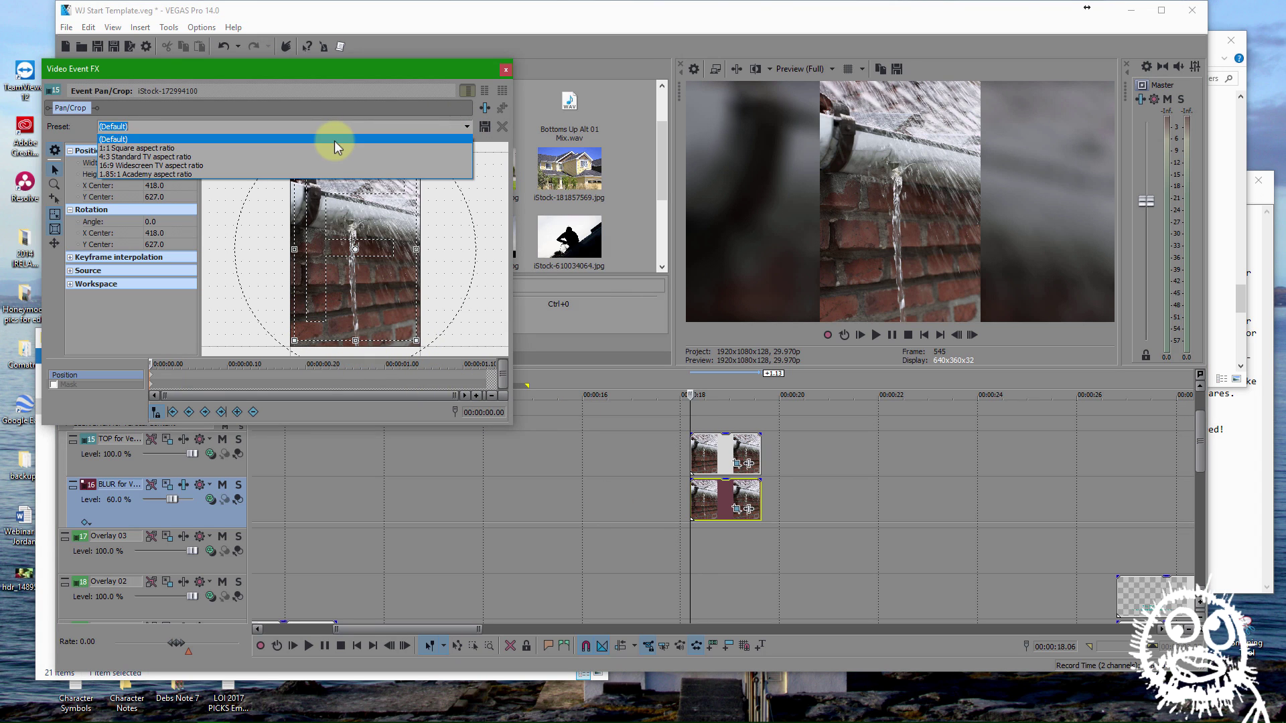
click(335, 141)
Key the TOP track's gutter photo at 00:00:01.13 with a tighter end frame of about 790.0 by 1,185.0
click(495, 379)
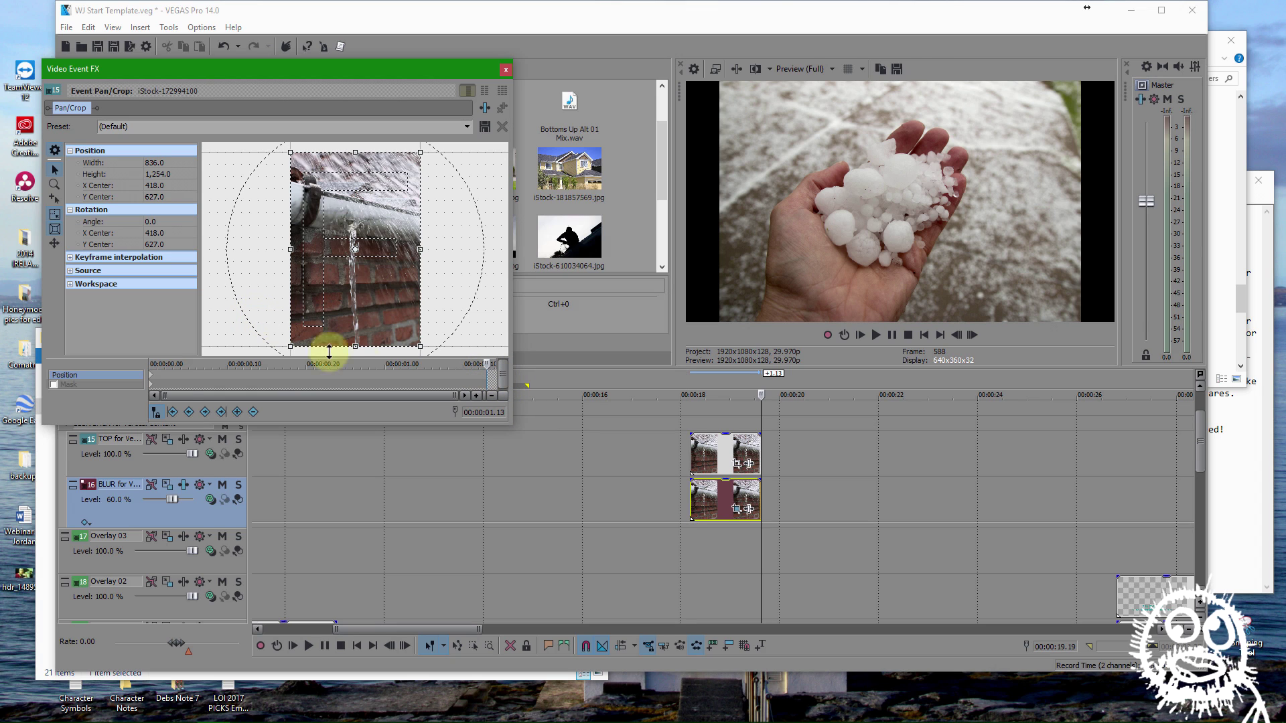
drag(355, 345, 355, 341)
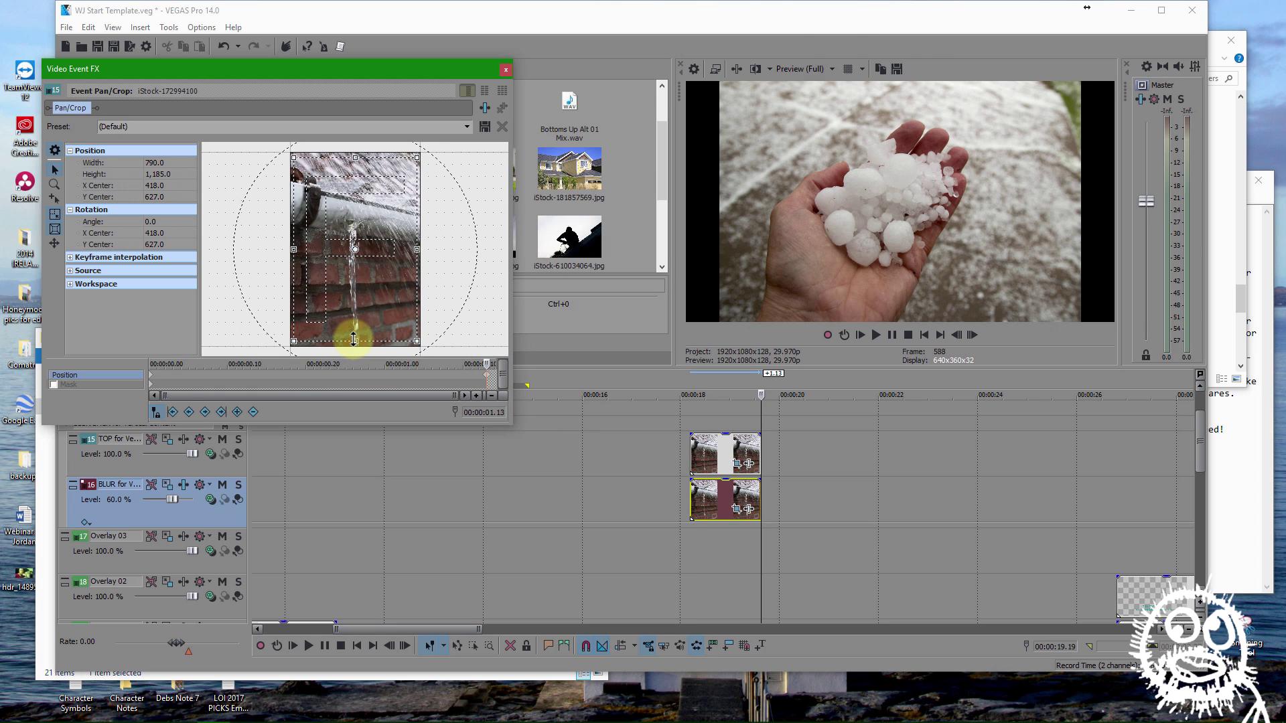
click(693, 542)
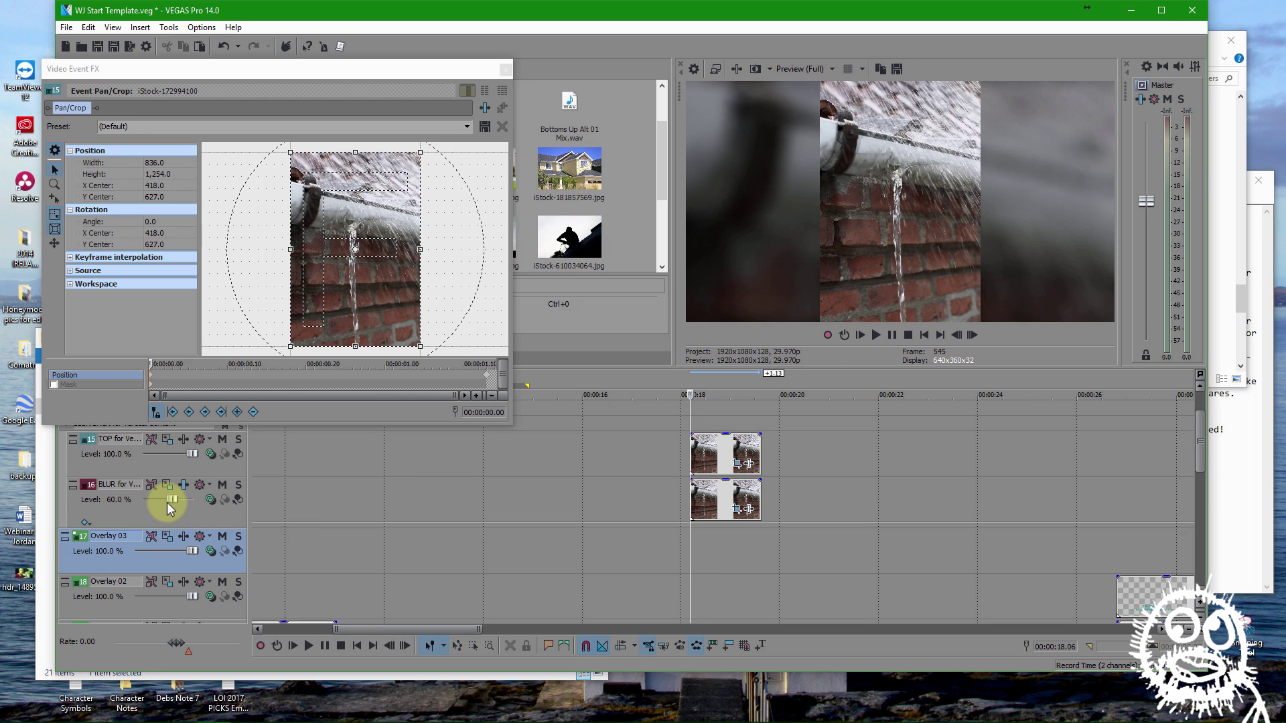
Raise the BLUR track's level to about 75.6% to brighten the blurred background
drag(171, 502, 227, 501)
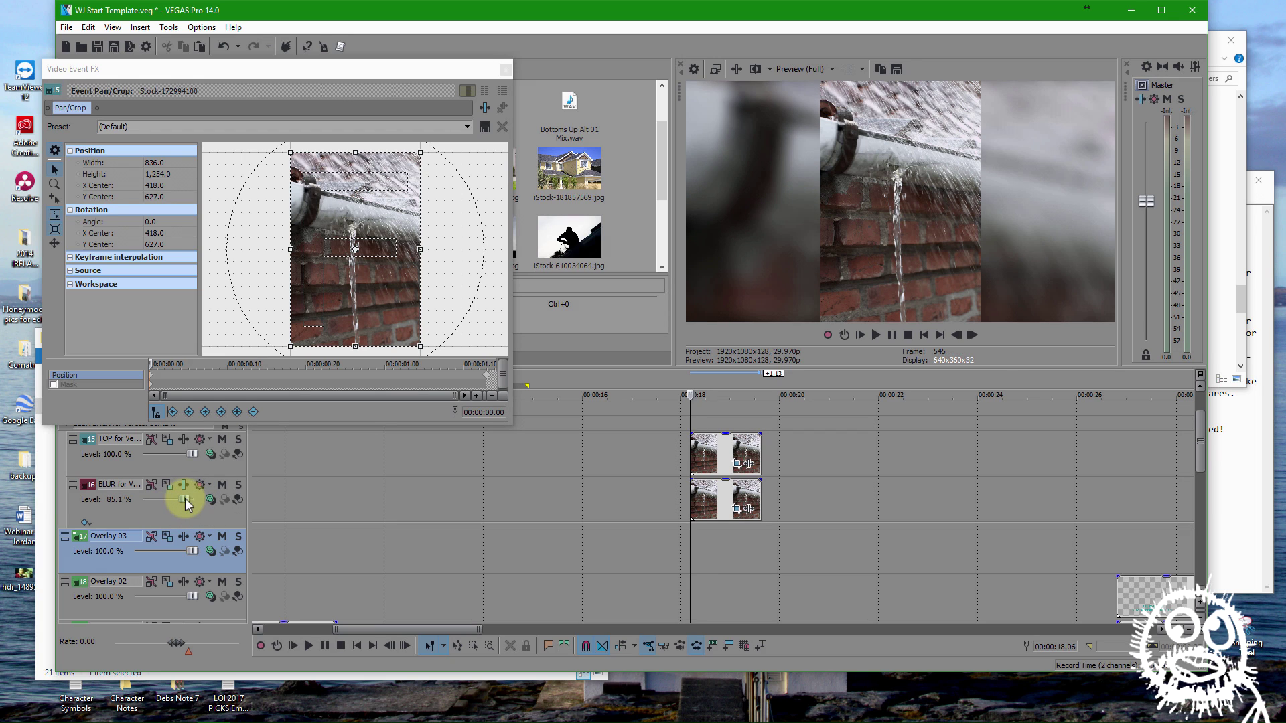
drag(186, 506, 206, 501)
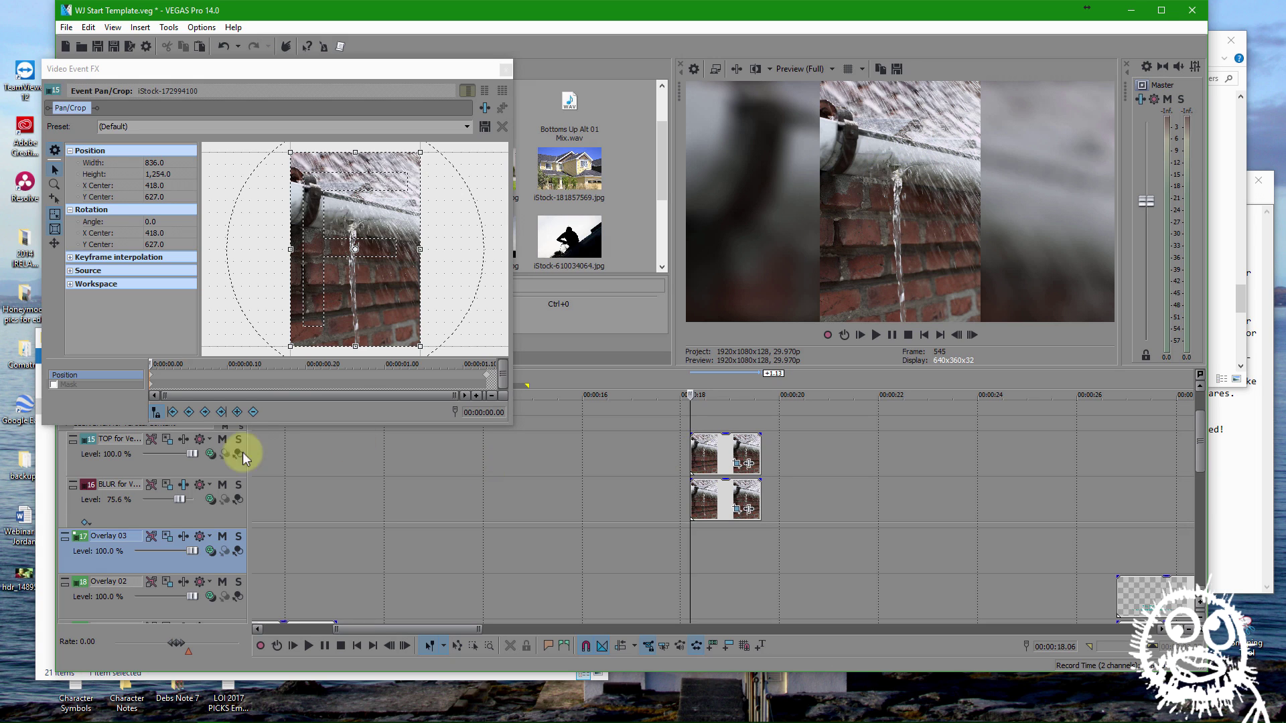
scroll(182, 500, down, 3)
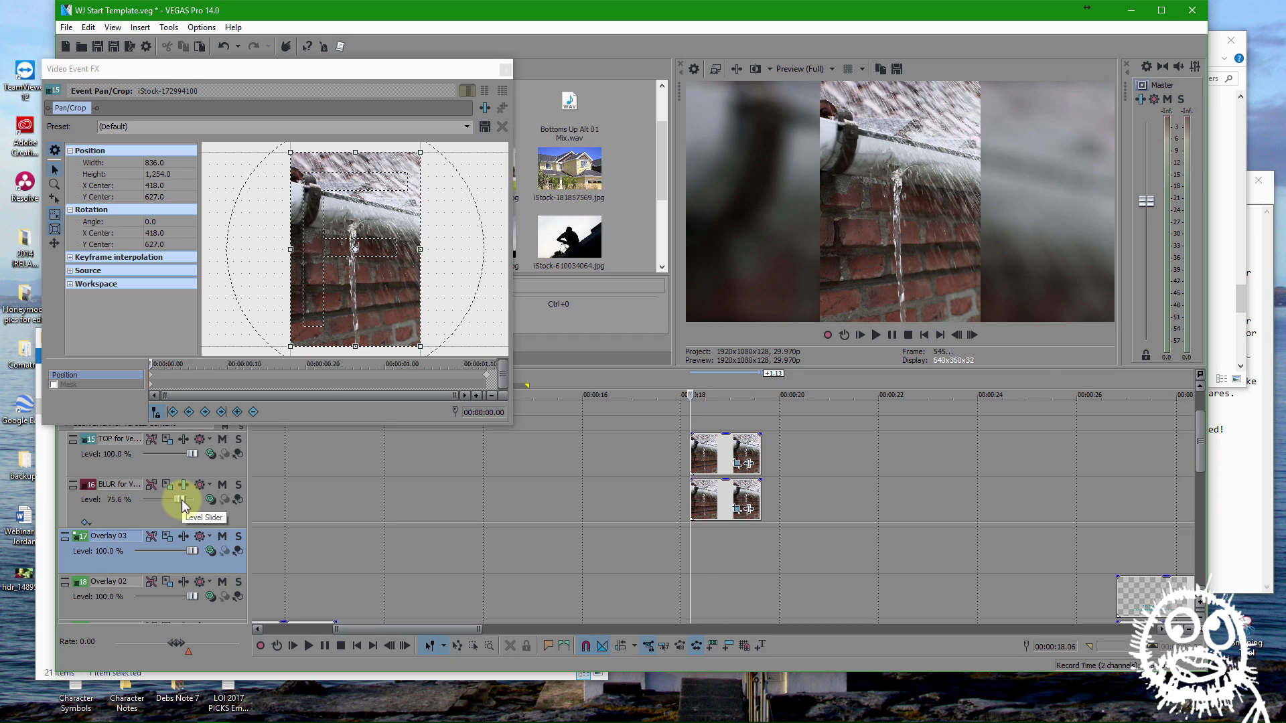
Check the gutter photo's blurred background by moving through it to its end at 00:00:19.19
click(716, 503)
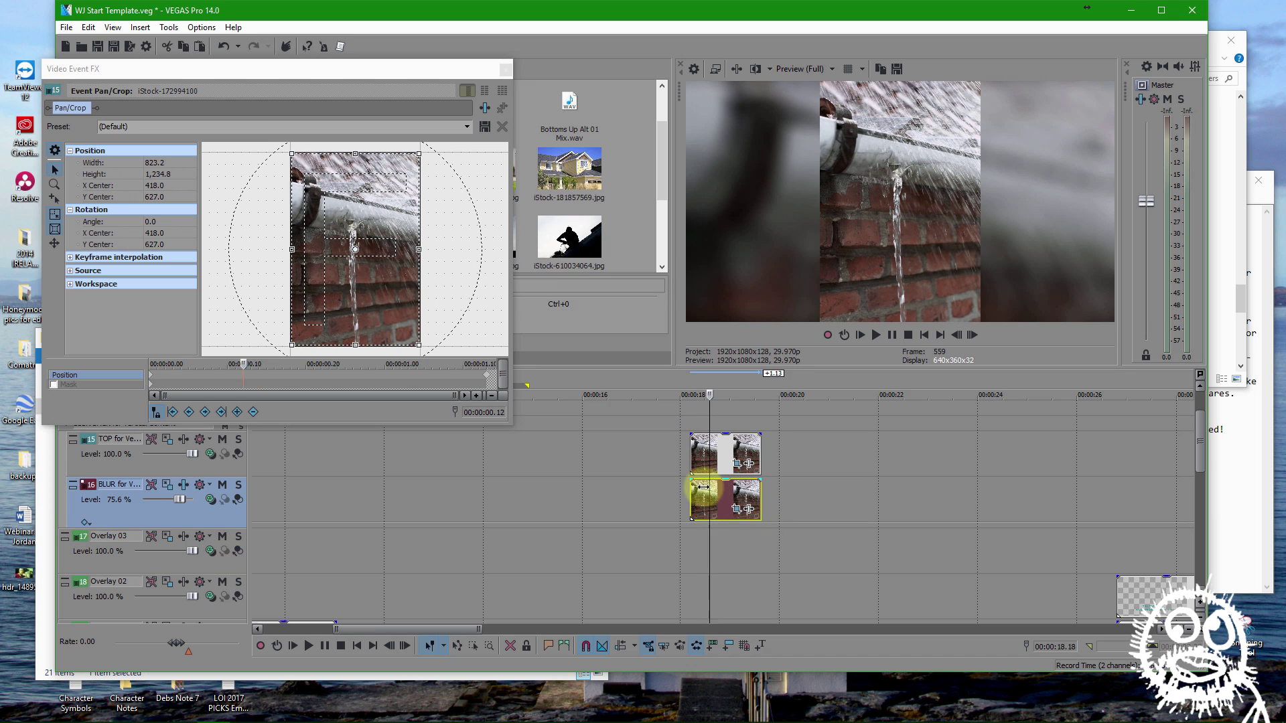
drag(703, 486, 759, 493)
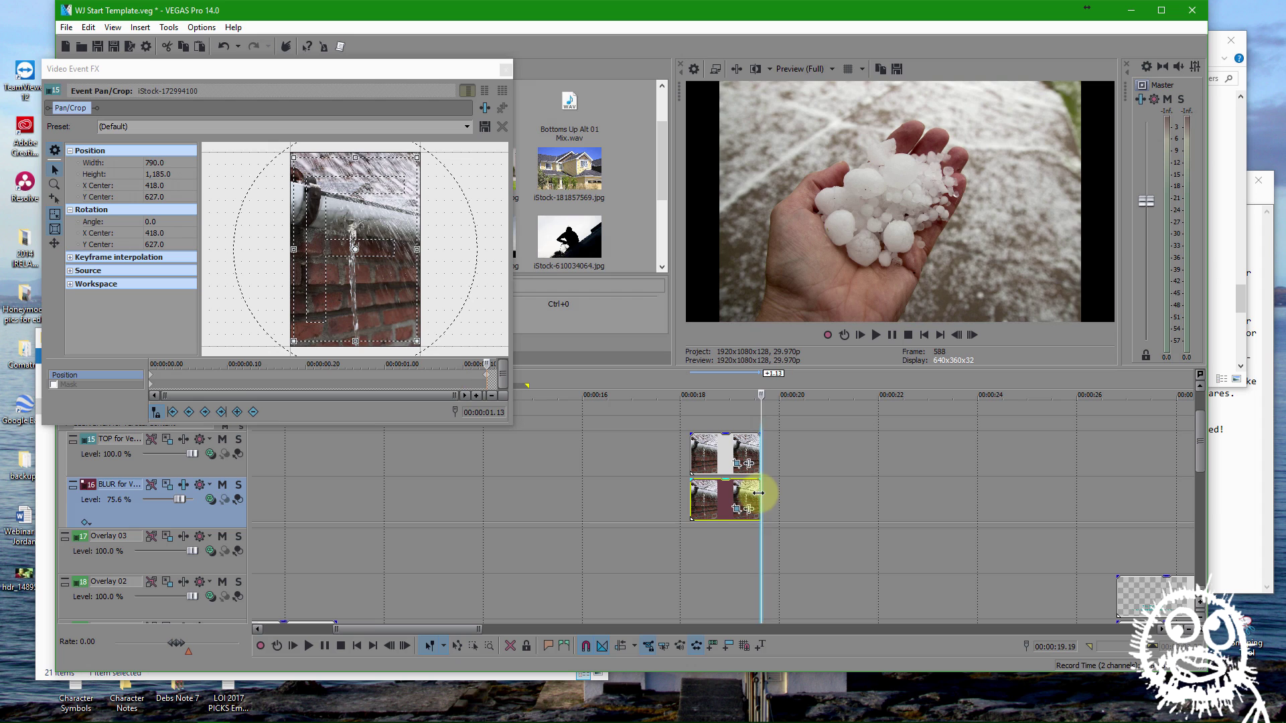
drag(1197, 442, 1205, 489)
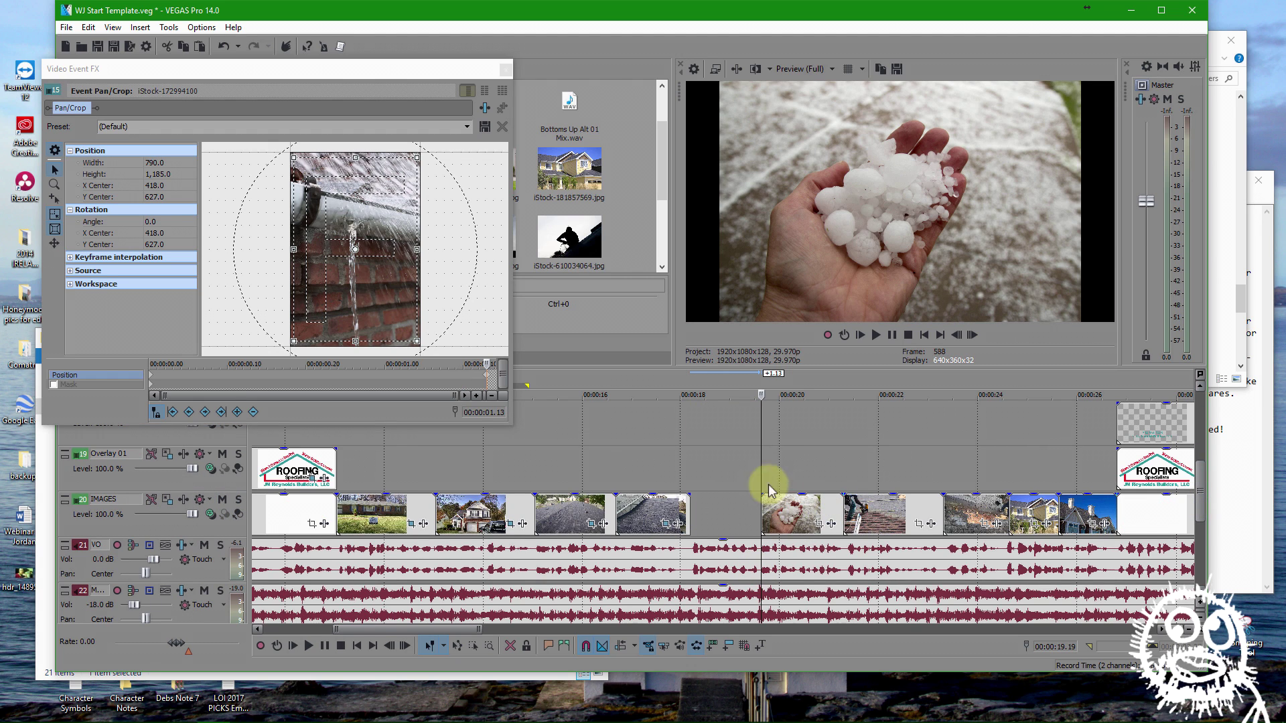
Crop the hail photo to 16:9 with Y Center about 482.7 and key a tighter end frame of about 1,208.0 by 679.1 at 00:00:01.20
click(818, 523)
click(463, 128)
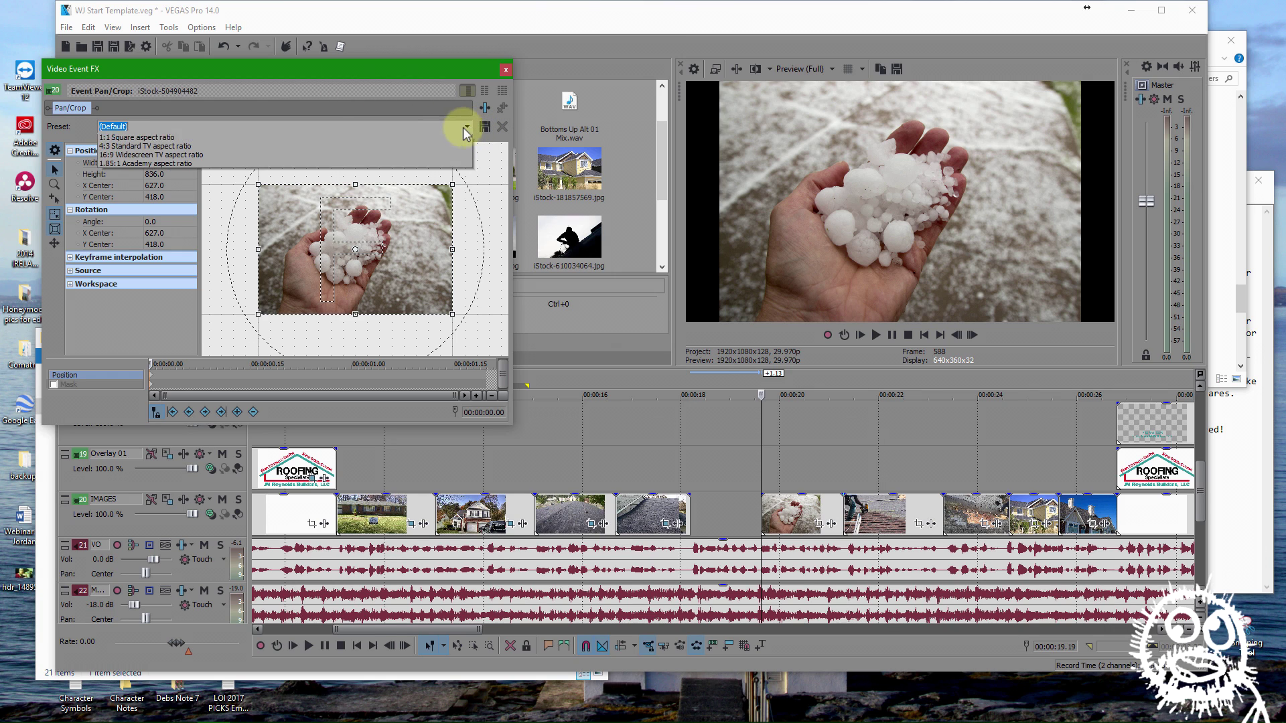
click(332, 168)
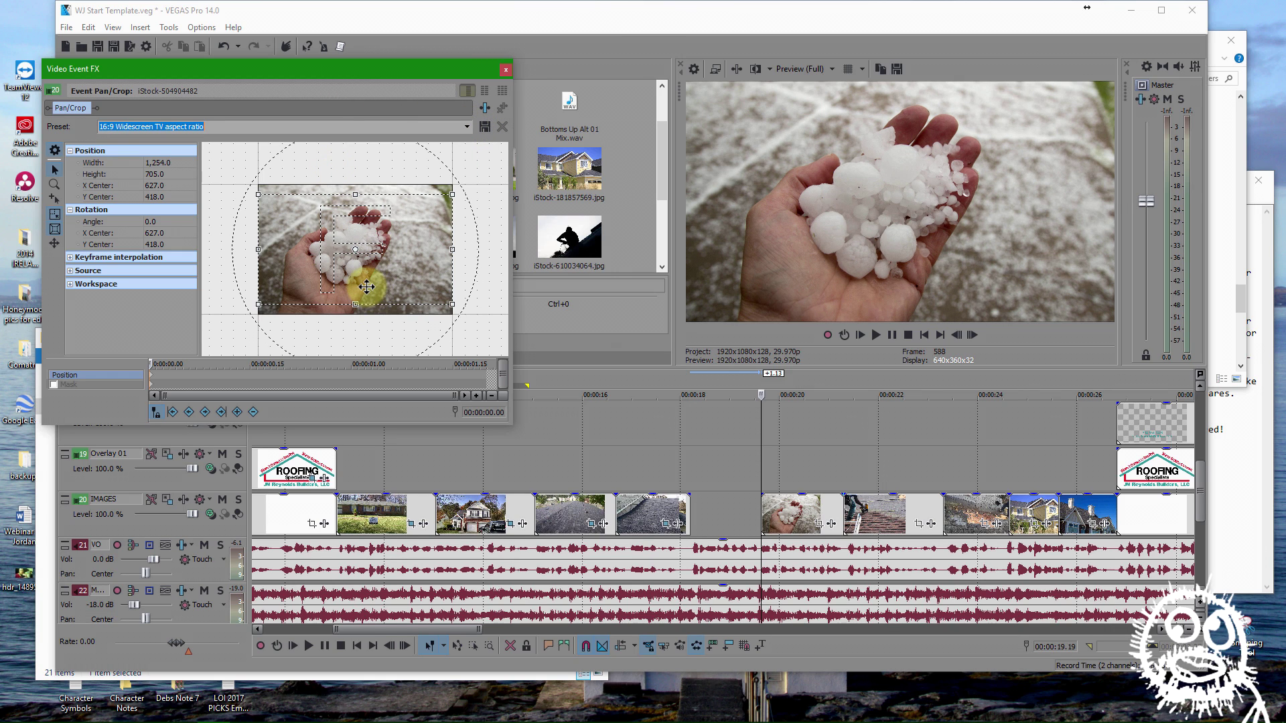
drag(368, 287, 418, 287)
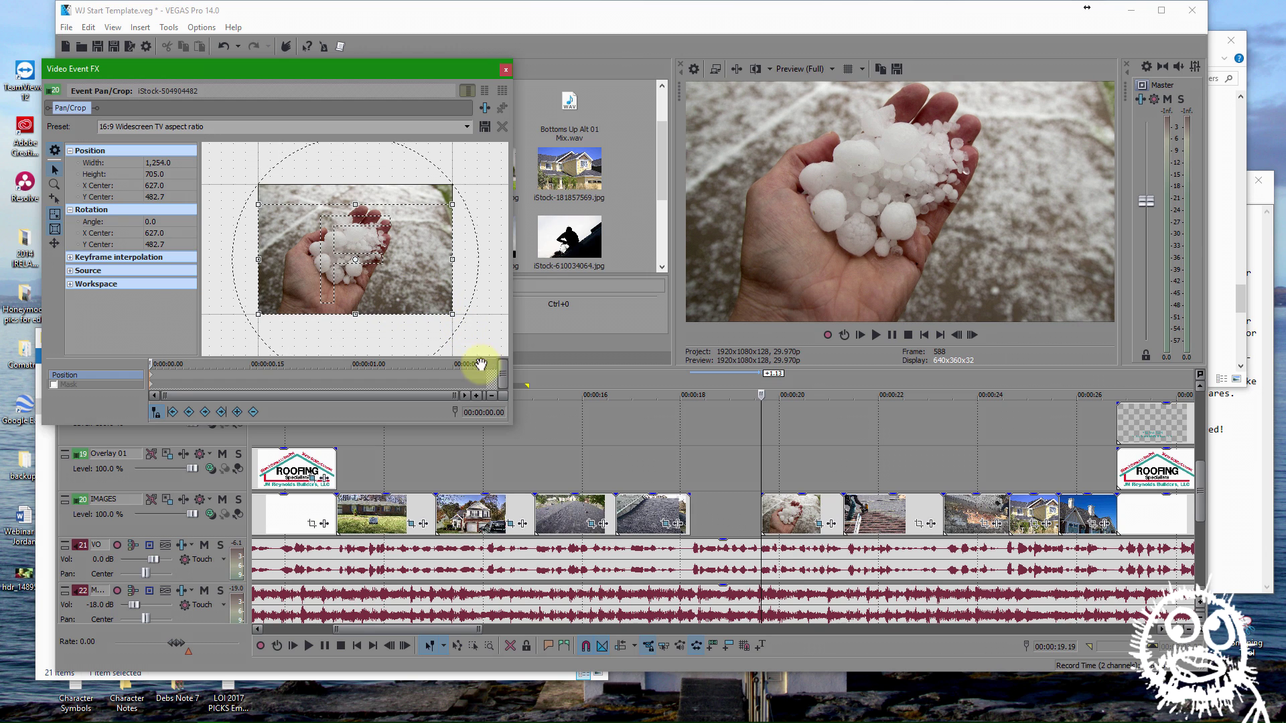
click(491, 383)
mouse_move(357, 317)
mouse_down()
mouse_move(344, 310)
mouse_move(353, 288)
mouse_move(355, 309)
mouse_up()
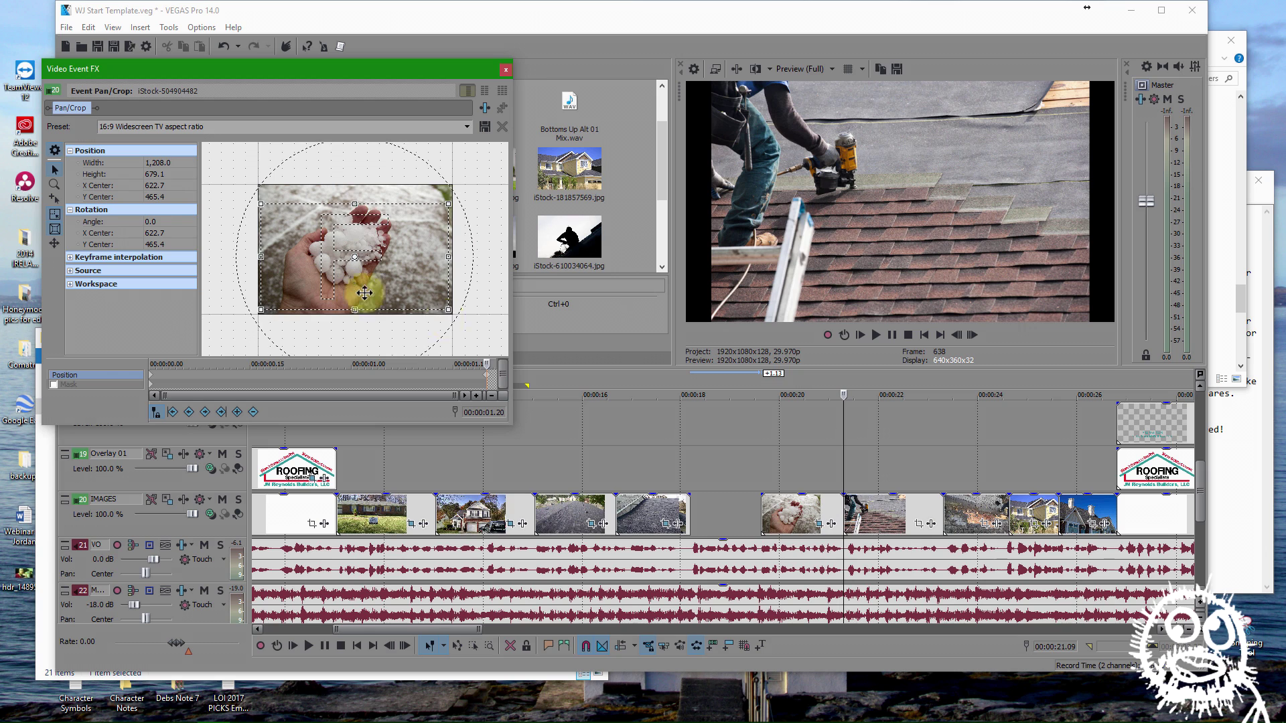
Crop the nail-gun roofer photo to 16:9 and key a tighter end frame of about 711.1 by 399.7 at 00:00:02.00
click(922, 525)
click(466, 127)
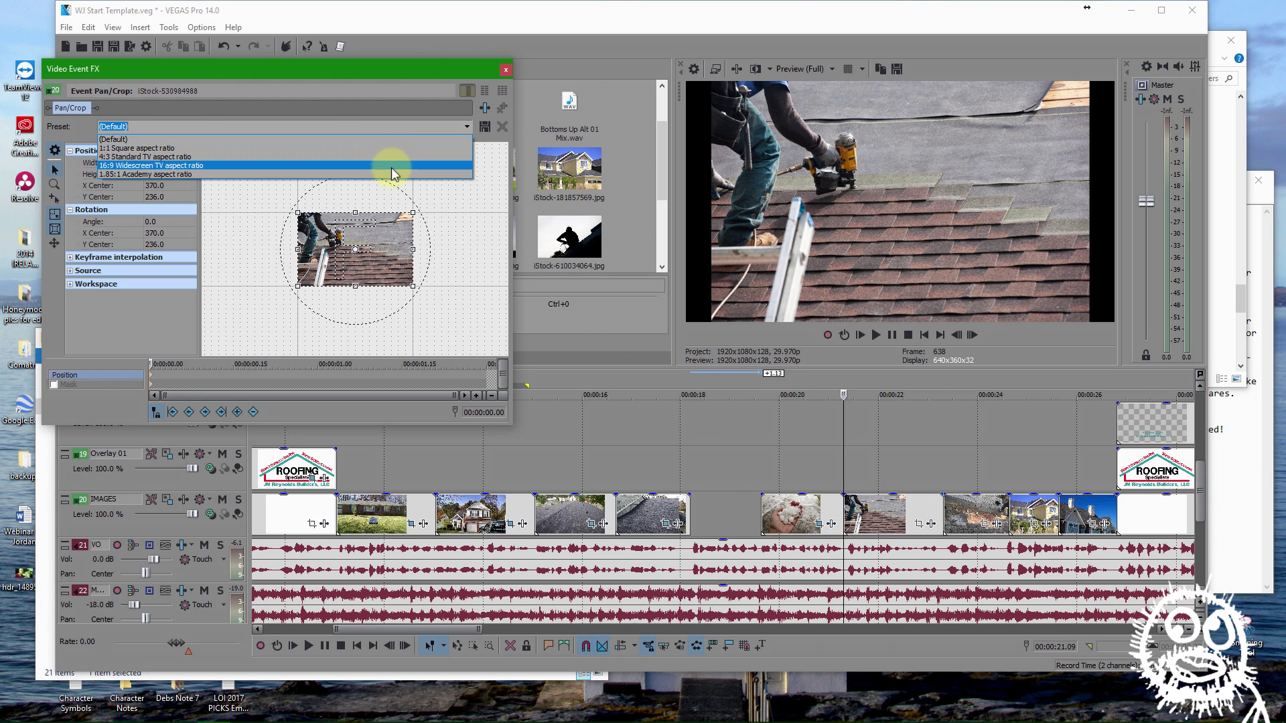
click(389, 166)
click(485, 383)
mouse_move(355, 282)
mouse_down()
mouse_move(344, 273)
mouse_move(362, 287)
mouse_up()
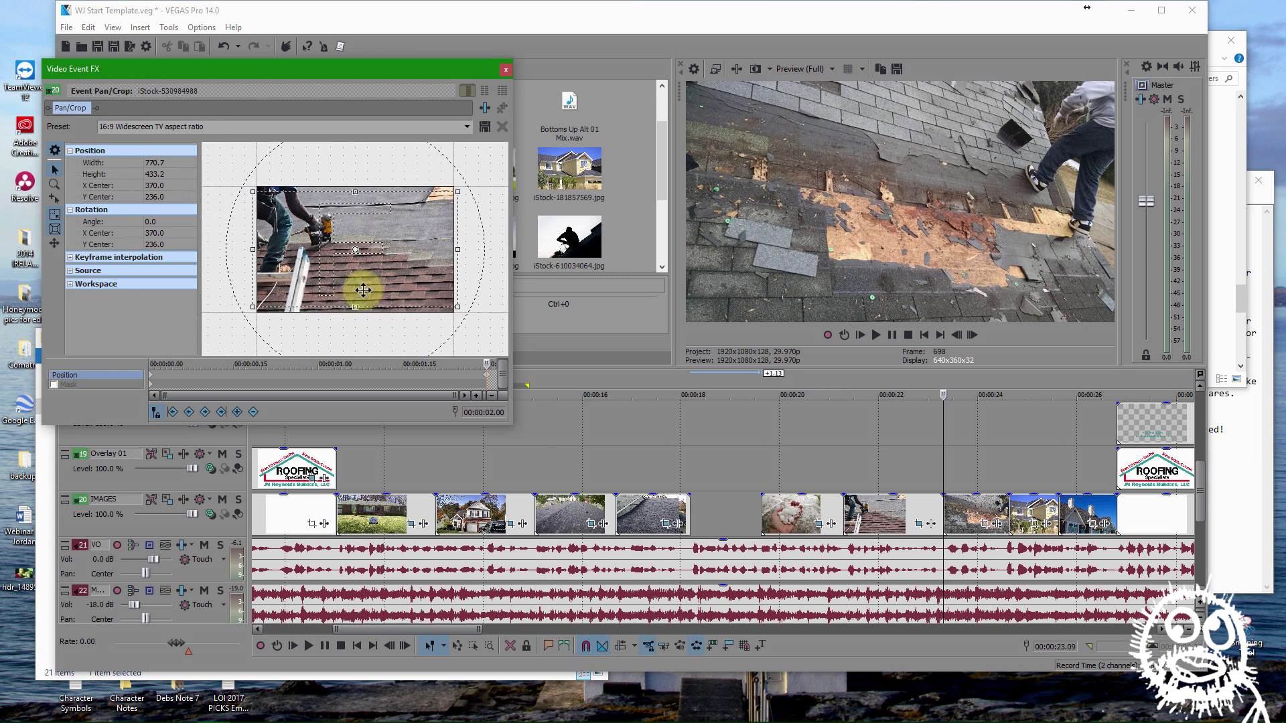
scroll(345, 310, down, 3)
mouse_move(357, 320)
mouse_down()
mouse_move(353, 295)
mouse_move(366, 308)
mouse_up()
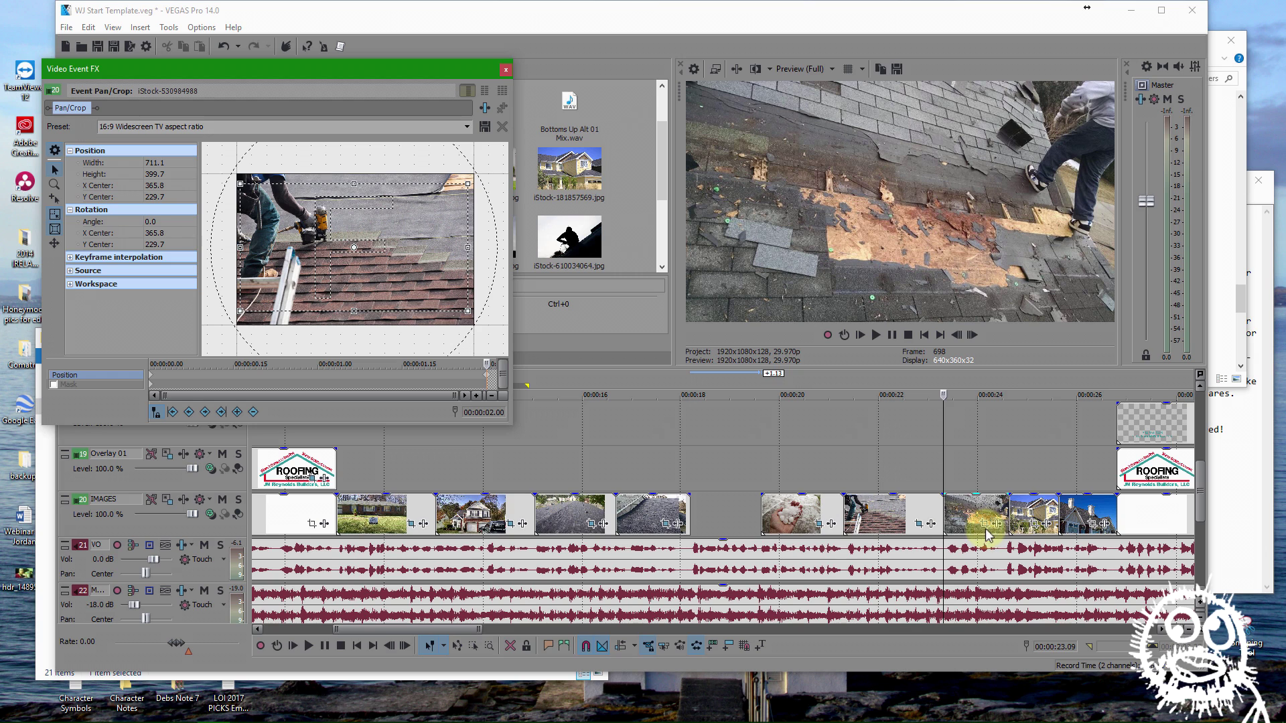
Preview the nail-gun photo's zoom from 00:00:21.09 and try to readjust its end frame
click(857, 496)
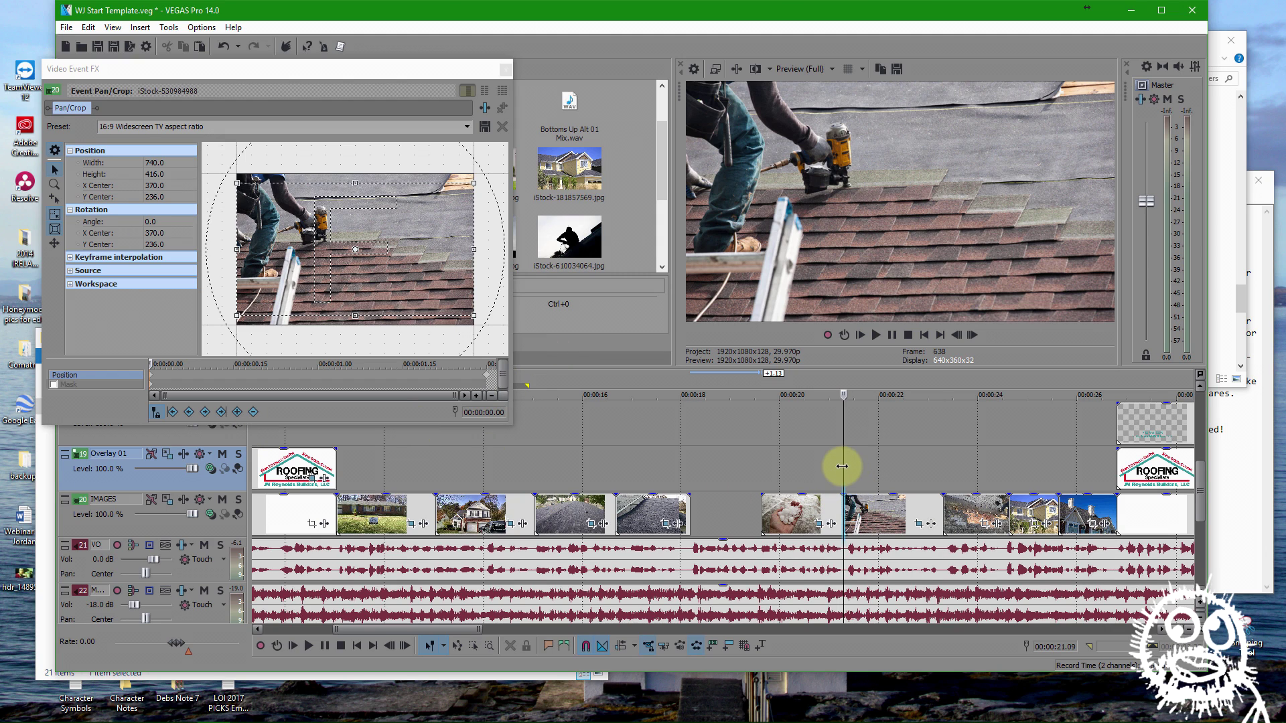
key(space)
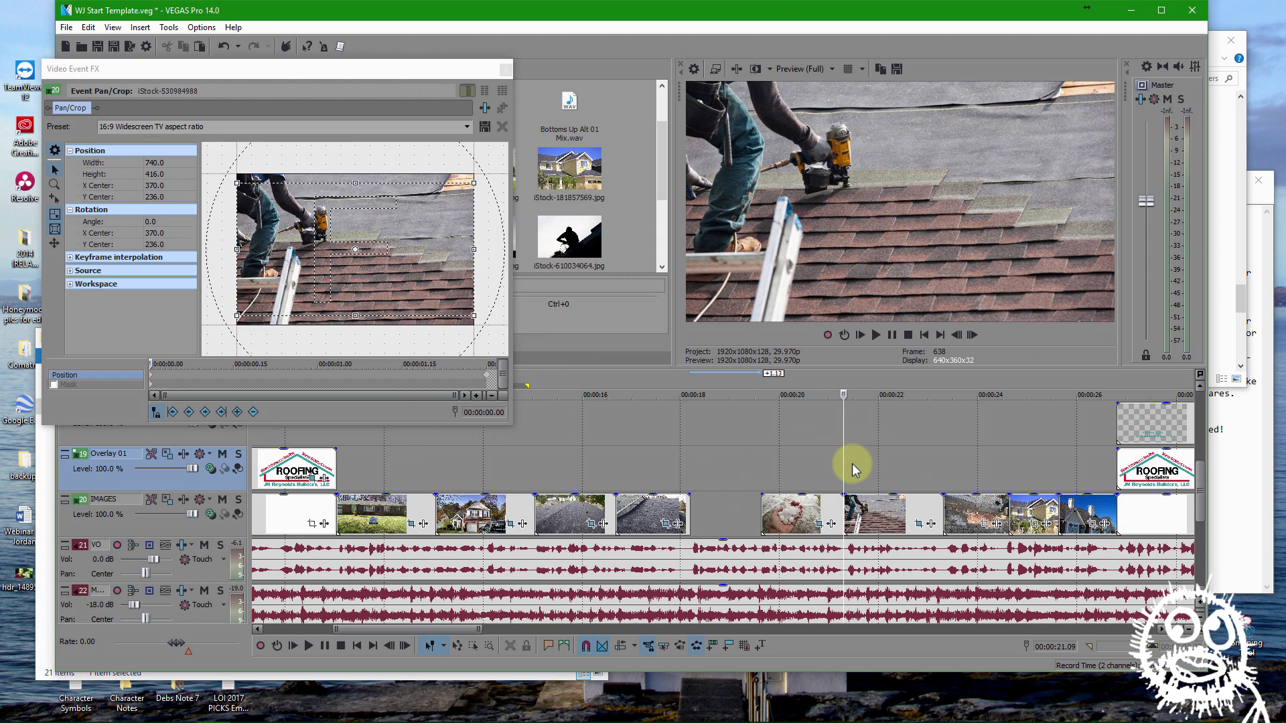
key(space)
click(943, 471)
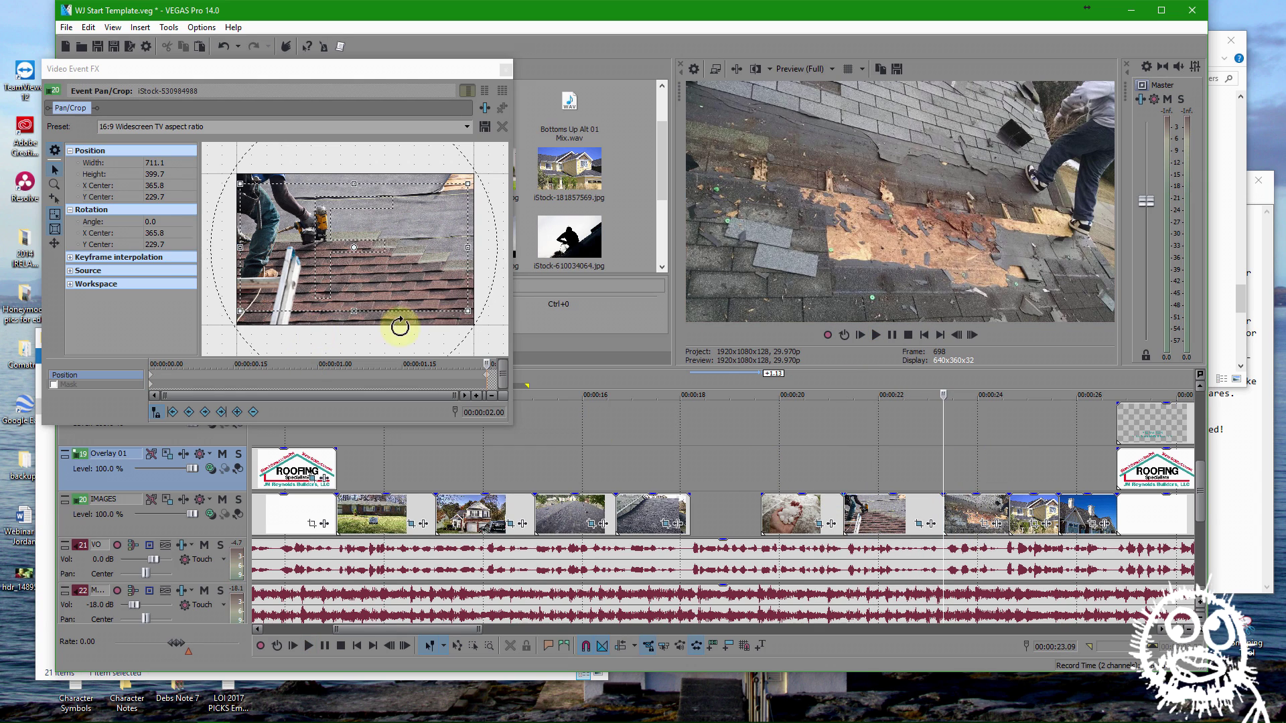
click(354, 305)
mouse_move(354, 305)
mouse_down()
mouse_move(356, 282)
mouse_move(343, 284)
mouse_up()
Play back the hail photo's zoom from 00:00:19.19
click(760, 473)
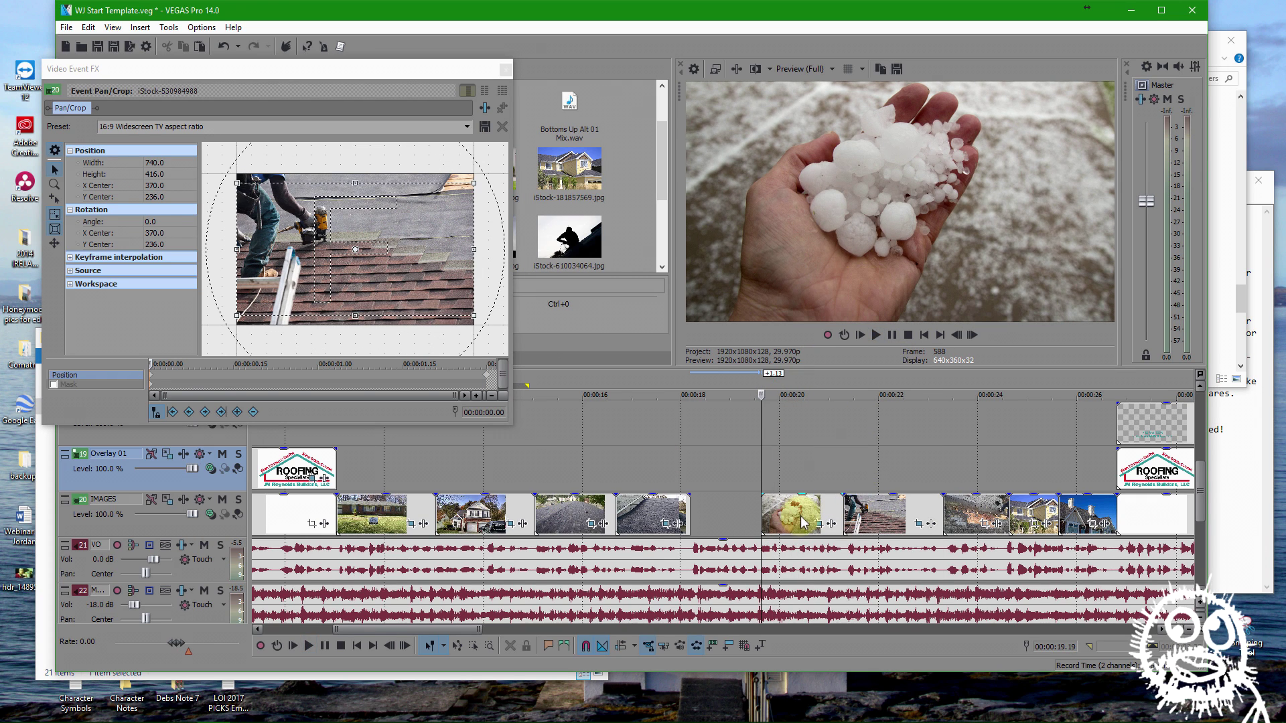
key(space)
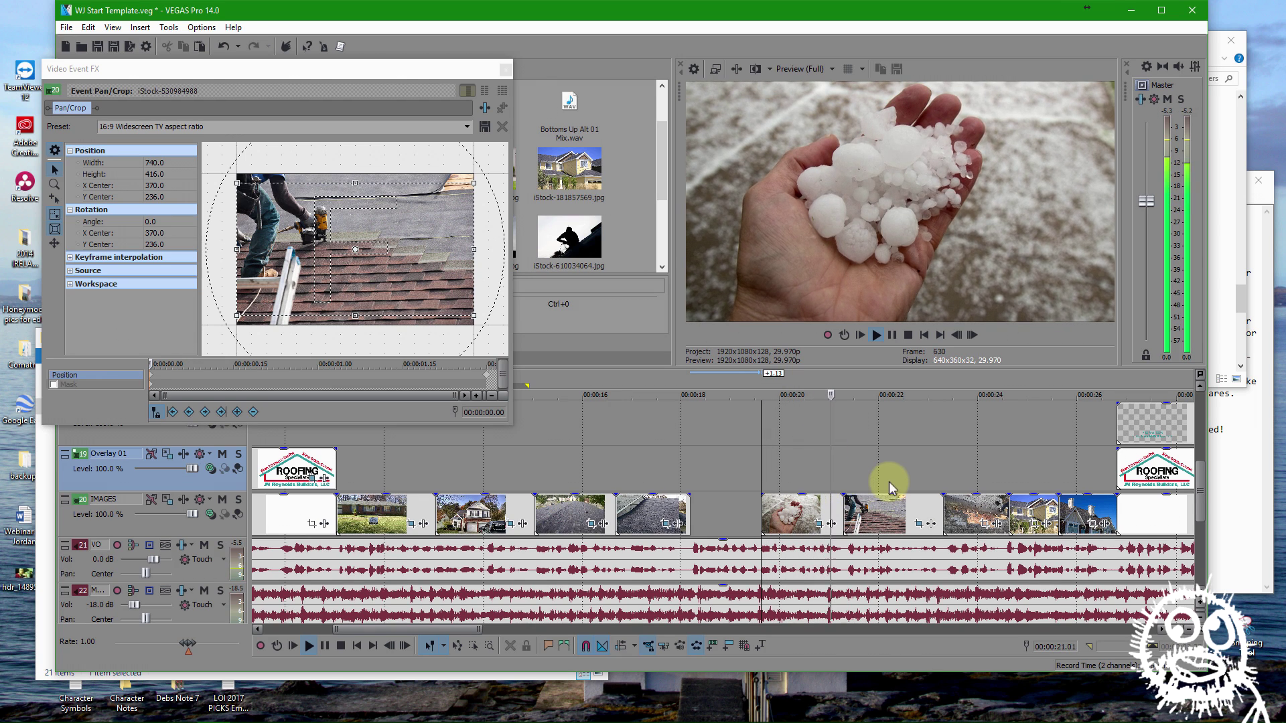
key(space)
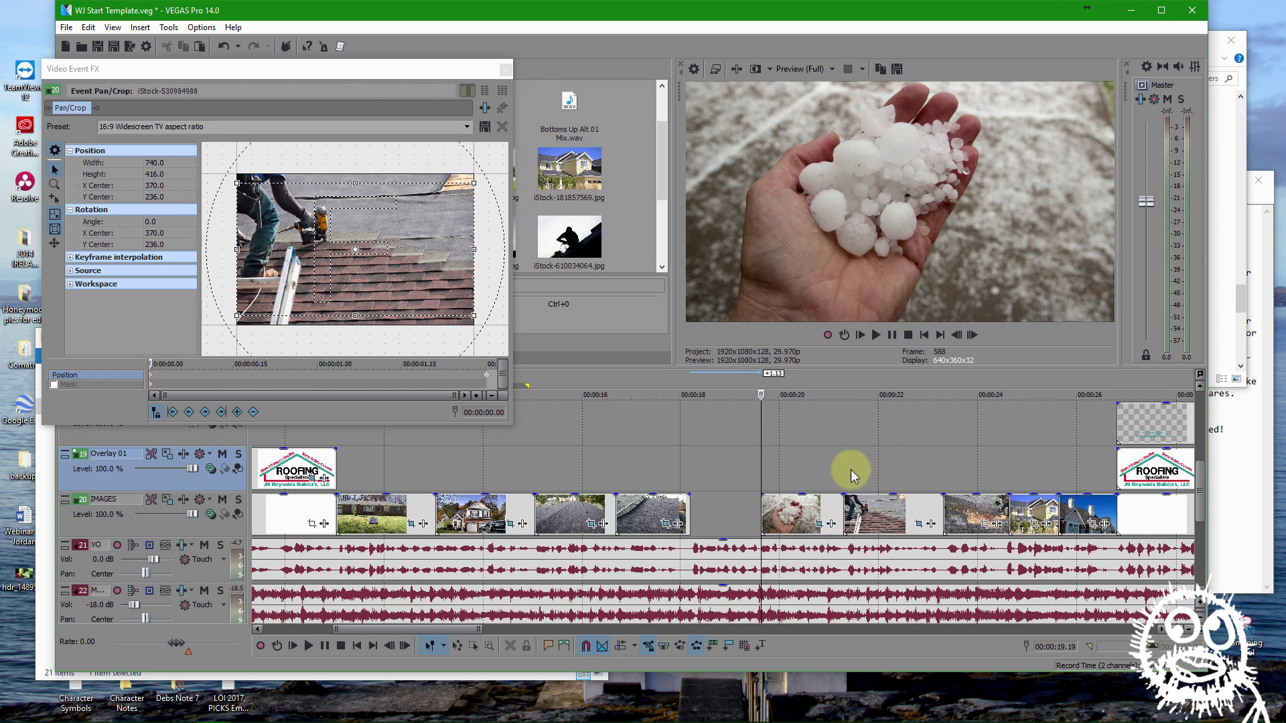
Key the nail-gun photo's end at 00:00:02.00 with a tighter frame of about 710.2 by 399.2, centred at about 359.5, 229.7
click(846, 470)
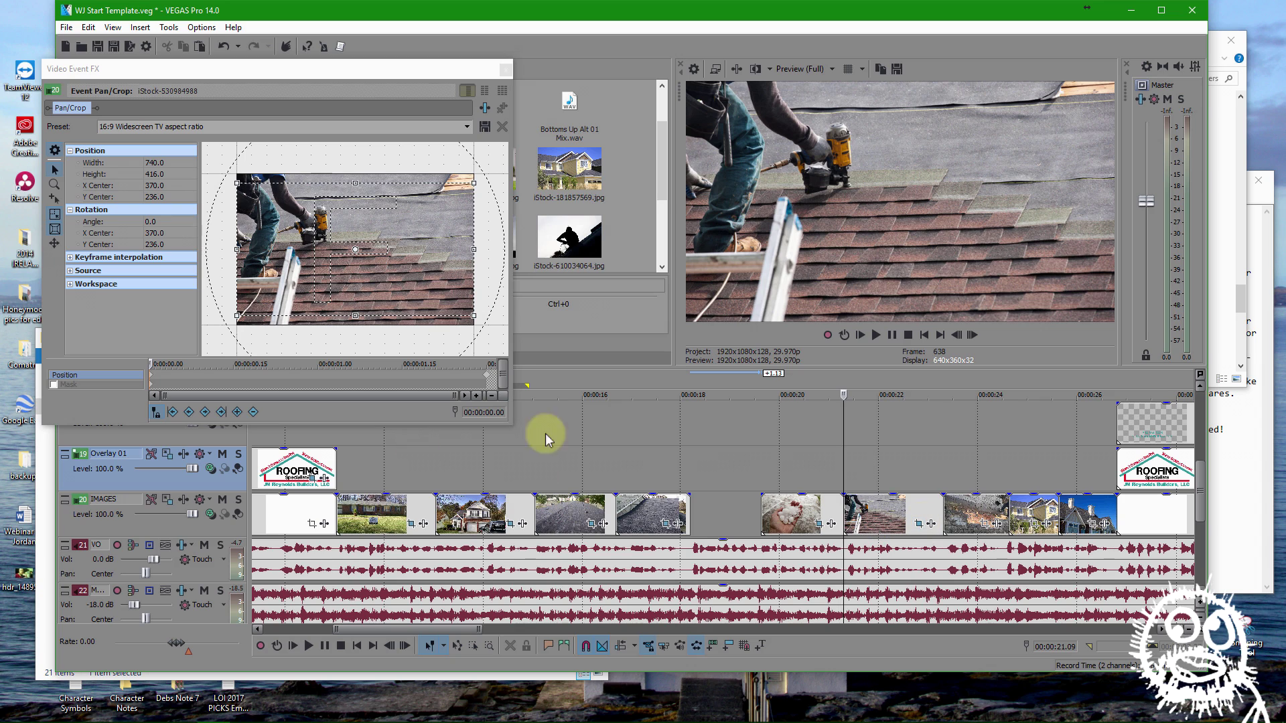
click(486, 367)
drag(355, 316, 351, 285)
click(493, 379)
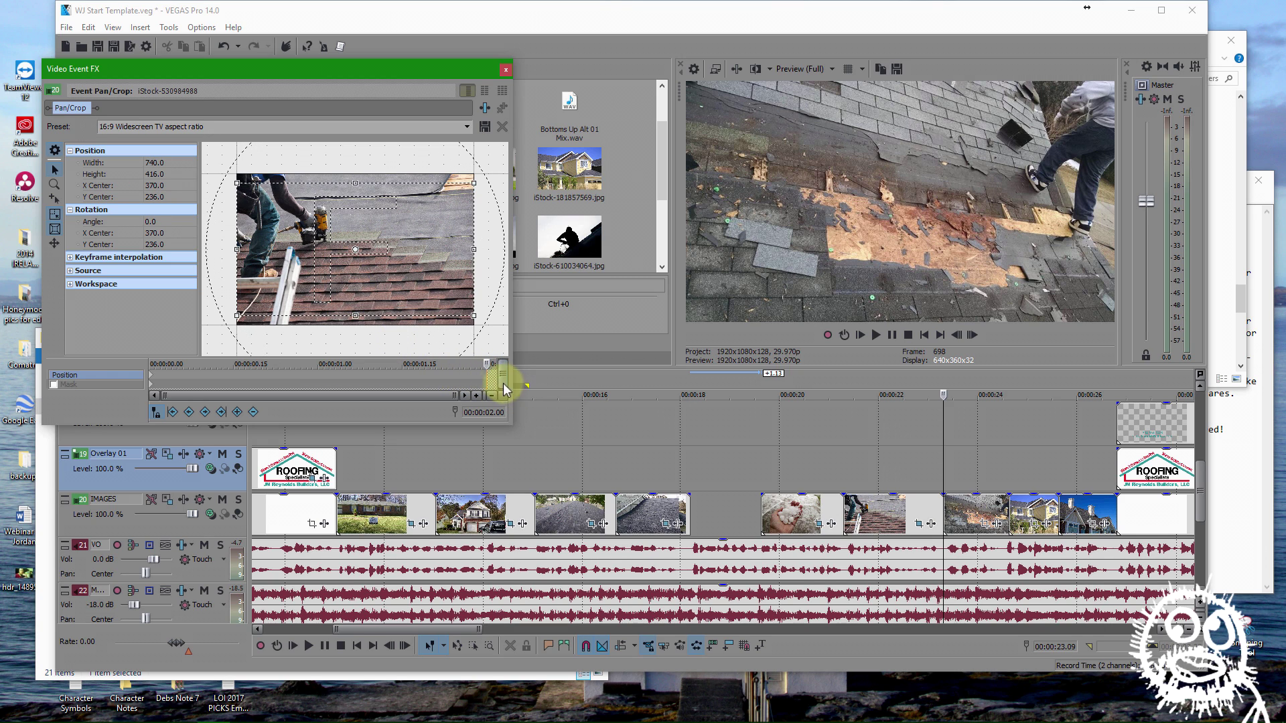
drag(351, 320, 349, 295)
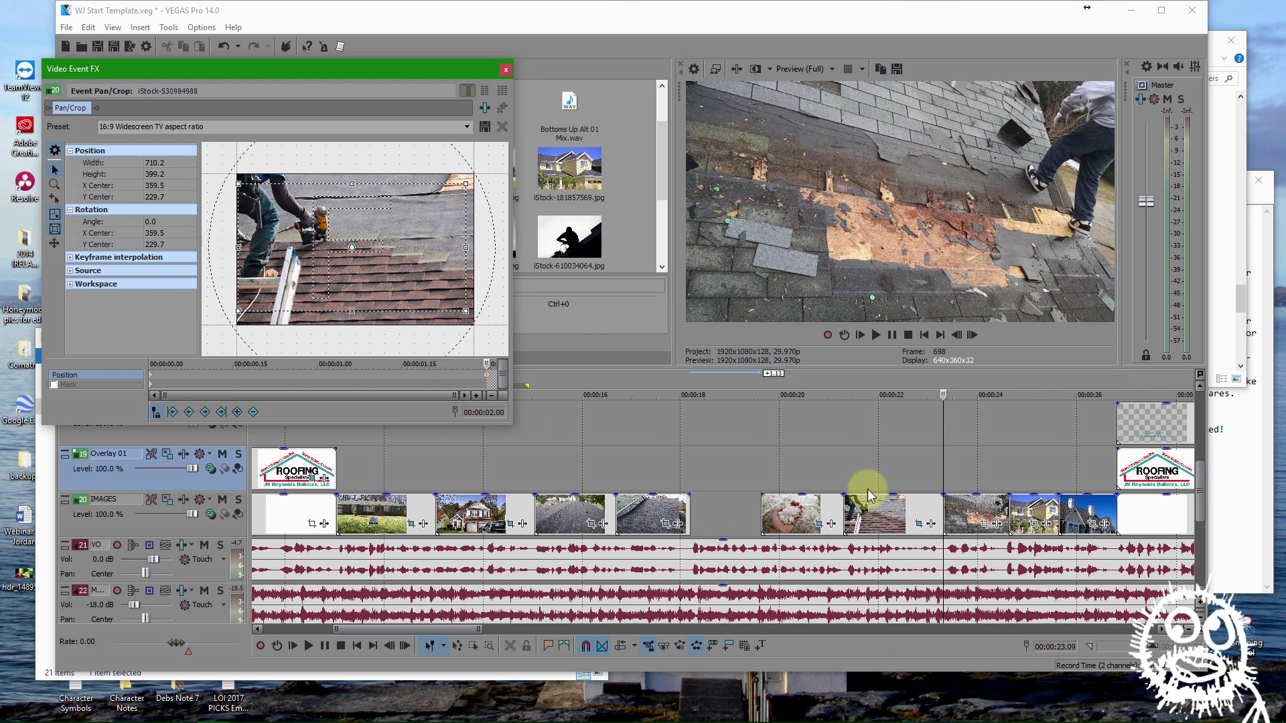
Play back the nail-gun photo's zoom from 00:00:21.09
click(850, 476)
key(space)
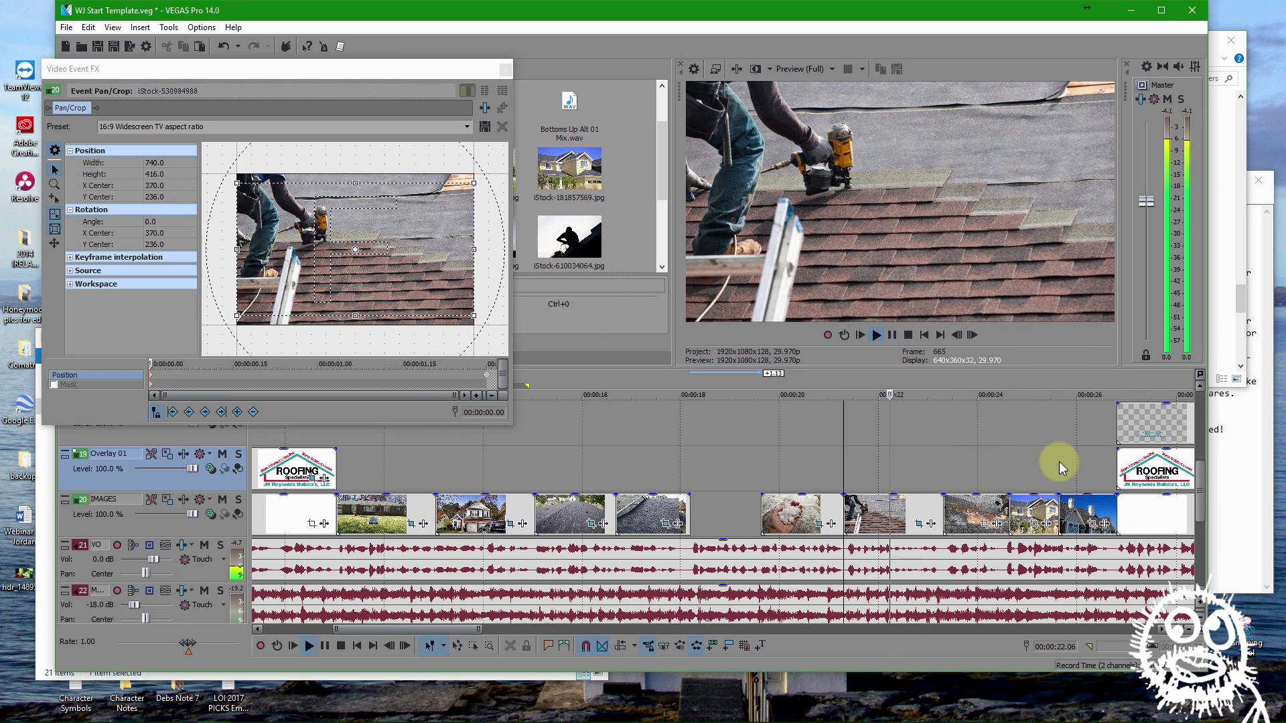
key(space)
Apply the 16:9 crop to the damaged-roof photo and key a tighter end frame of about 922.8 by 519.1 at 00:00:01.10
click(954, 485)
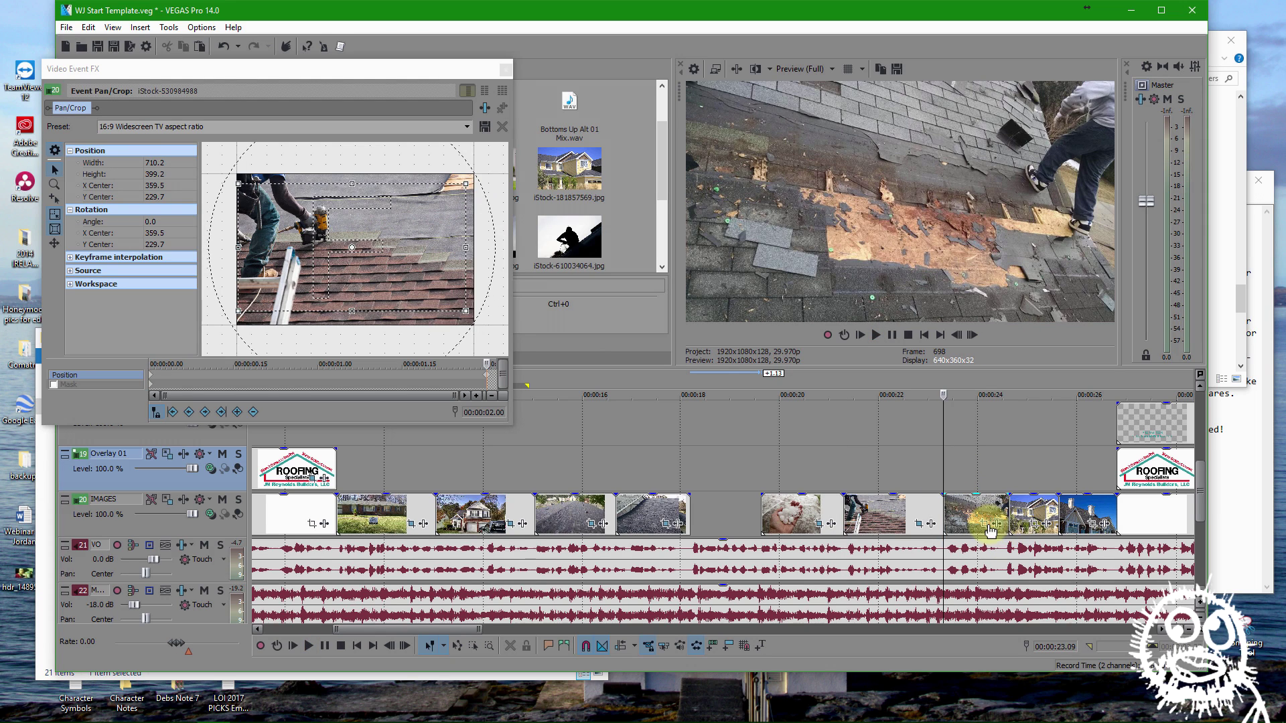
click(990, 529)
click(467, 127)
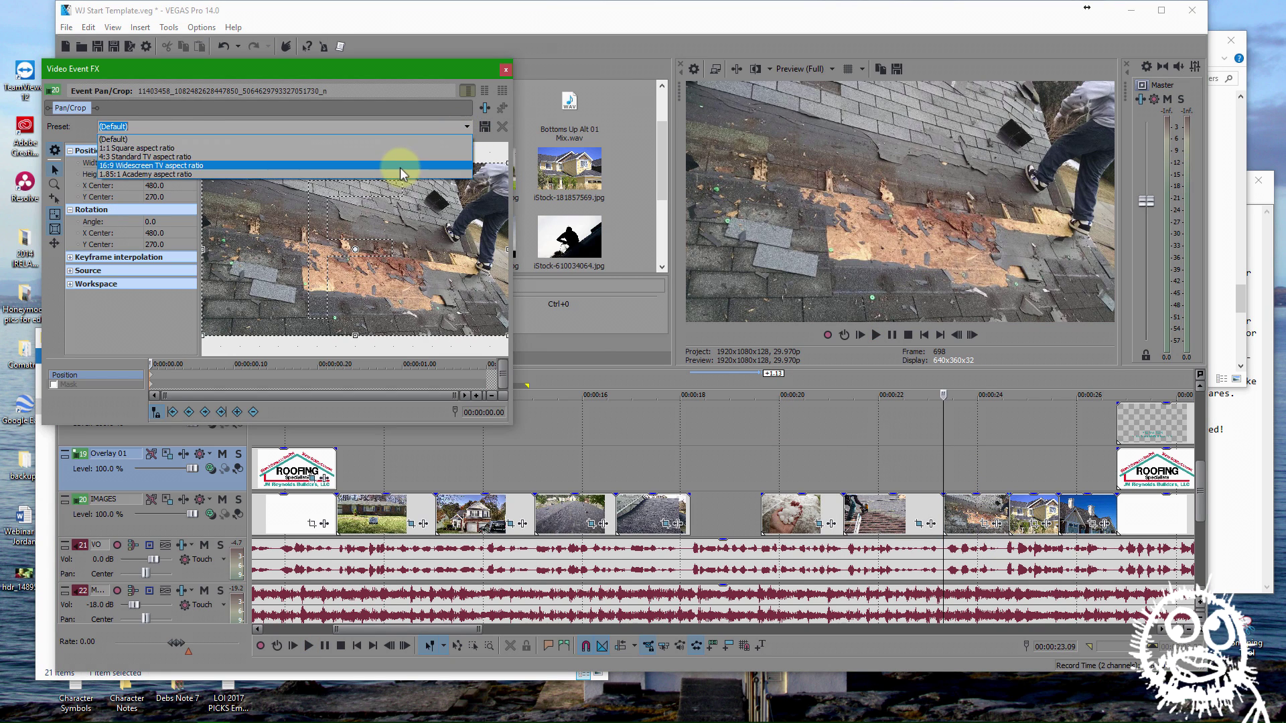
click(402, 167)
click(492, 377)
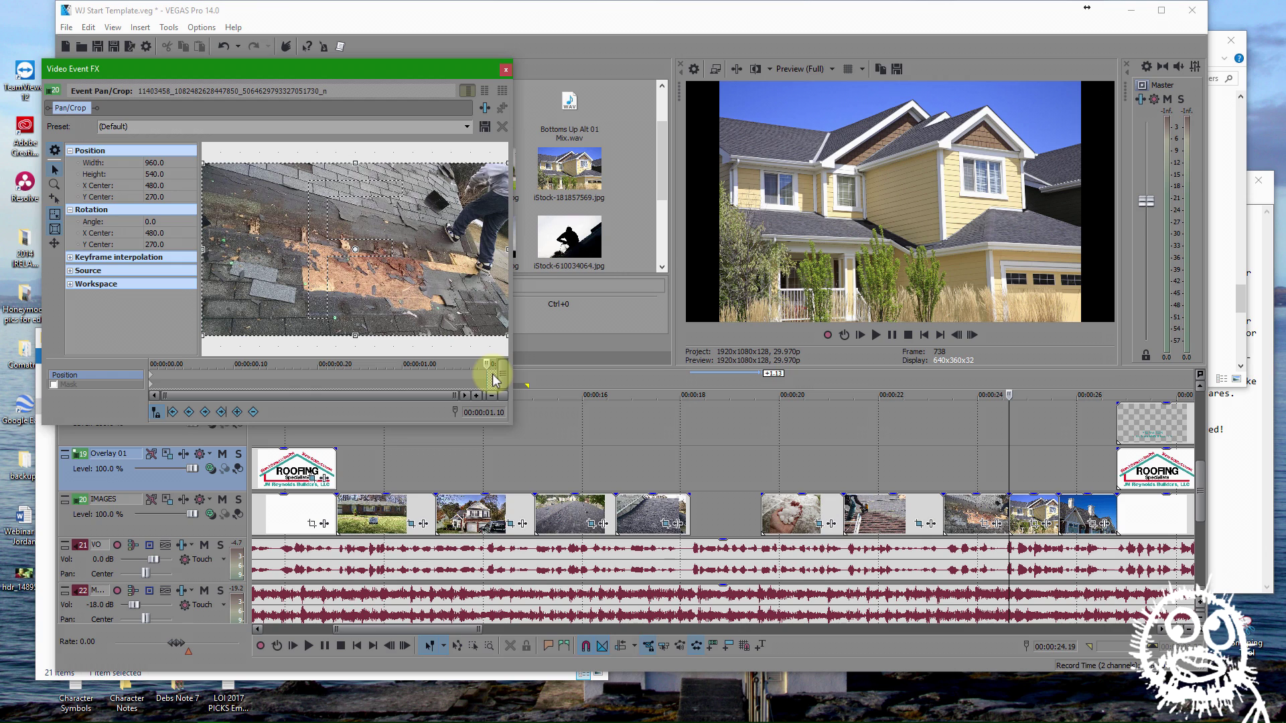
drag(359, 337, 366, 301)
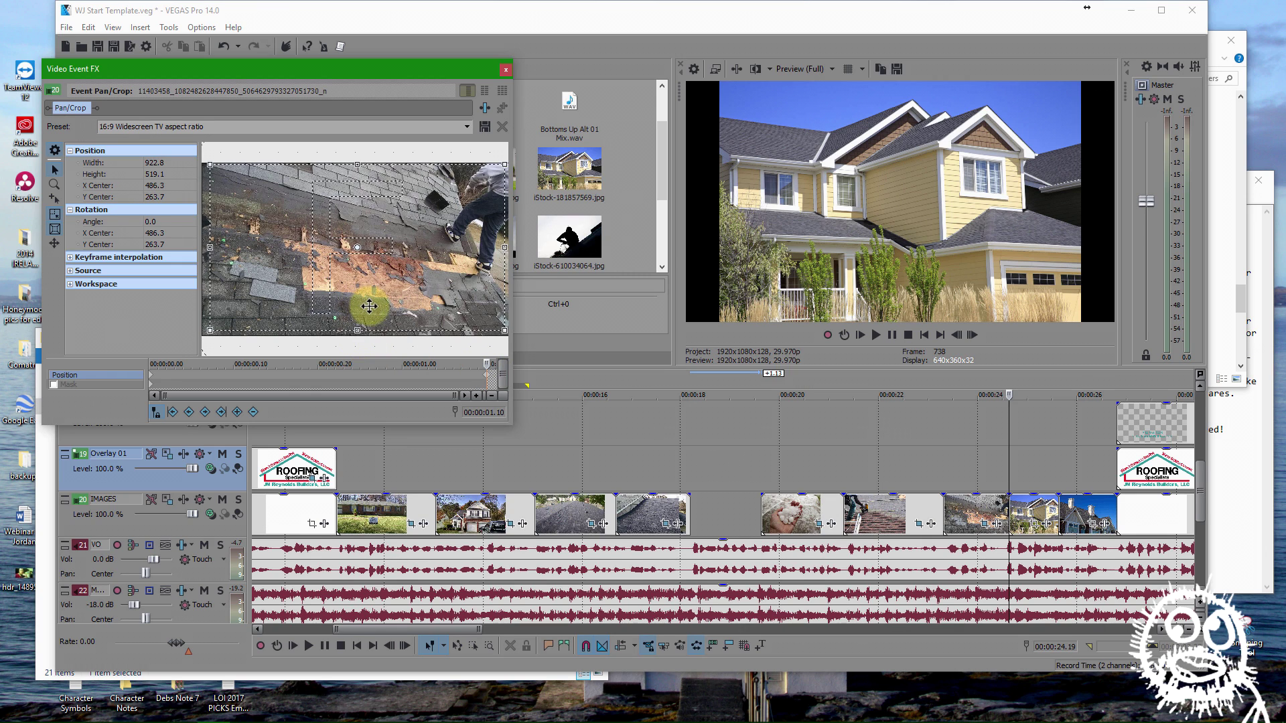
Crop the yellow house photo to 16:9 and raise the crop frame to a Y Center of about 399.9
click(1035, 531)
click(468, 126)
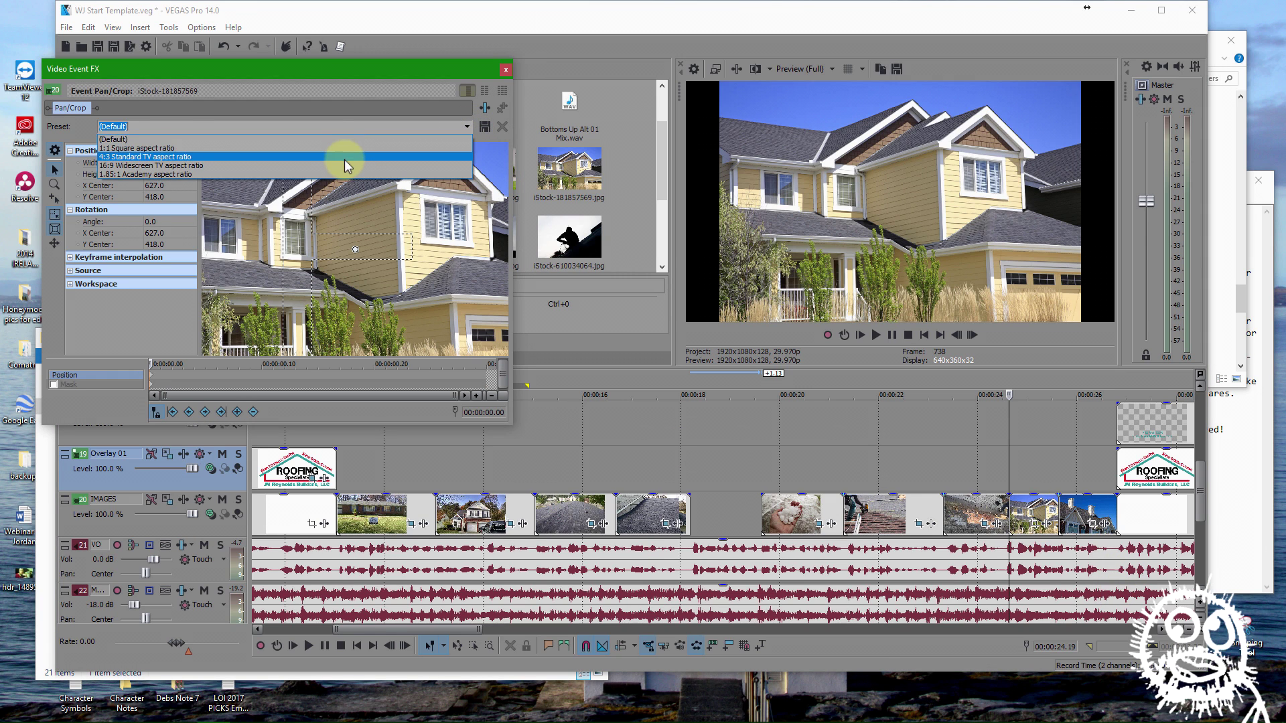
click(343, 165)
scroll(371, 309, down, 3)
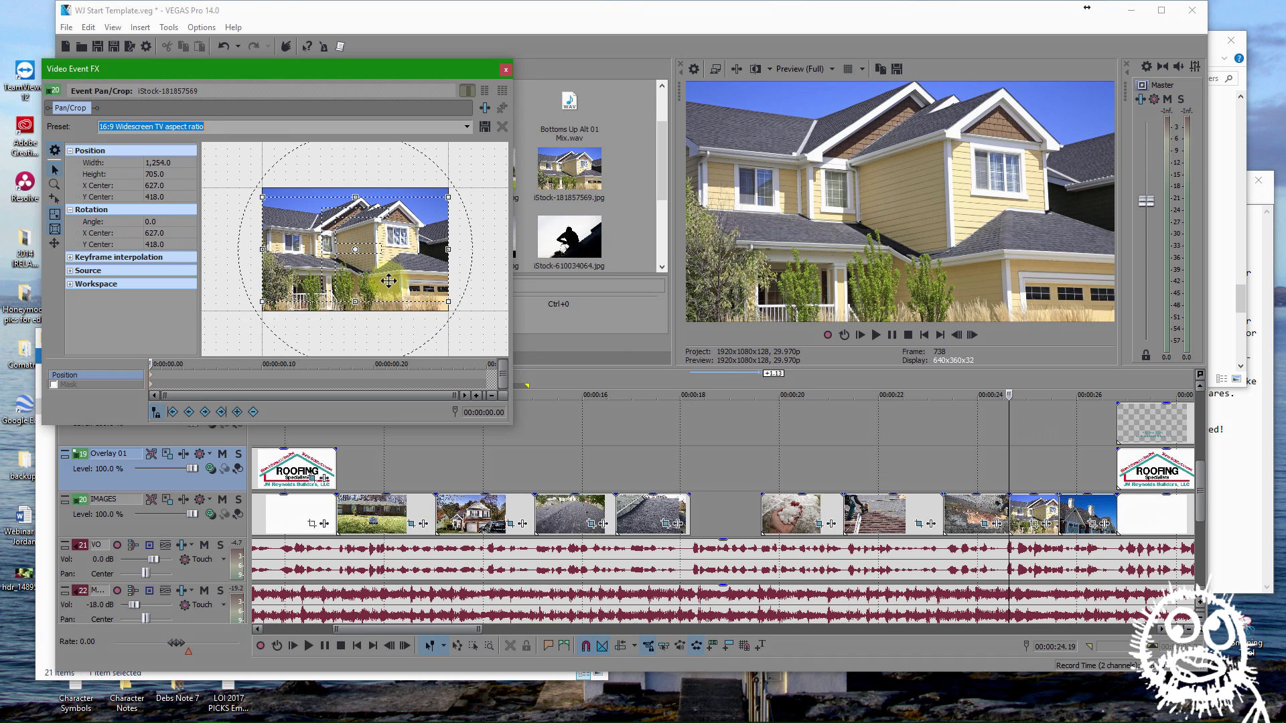
drag(389, 281, 388, 278)
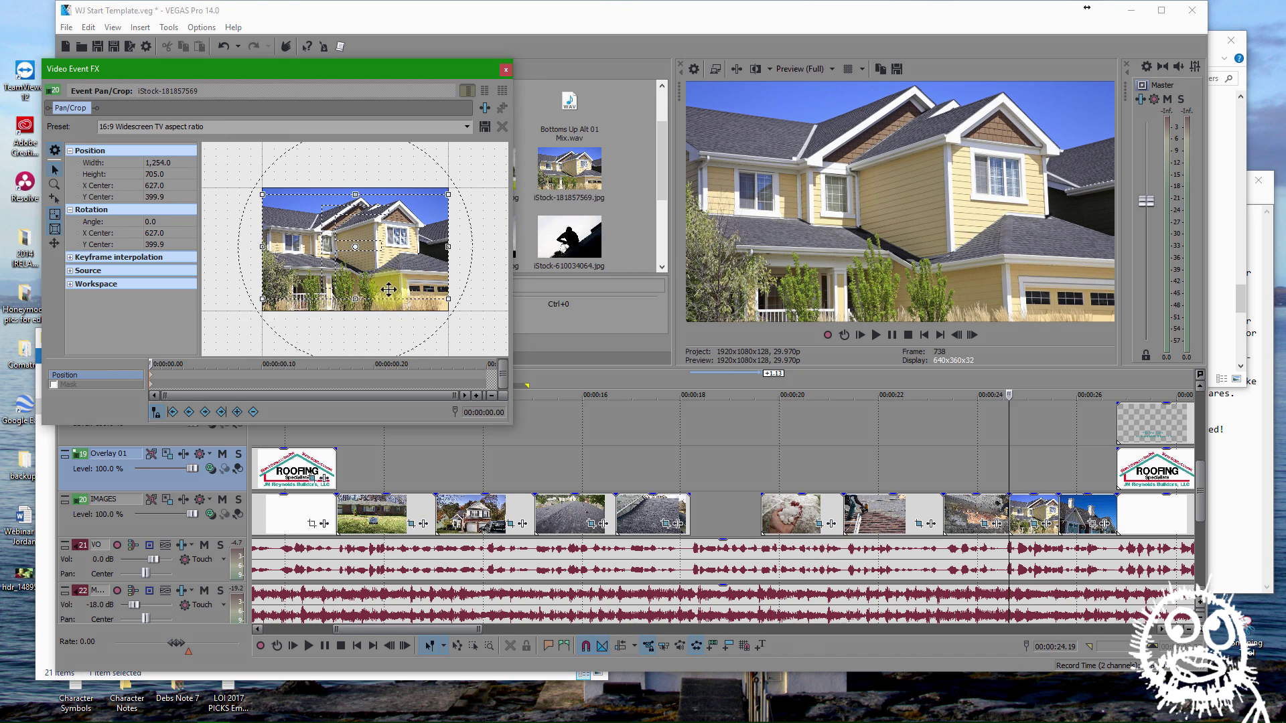
Key the yellow house photo at 00:00:01.00 with a tighter end frame of about 1,189.7 by 668.8
click(492, 380)
scroll(354, 280, up, 5)
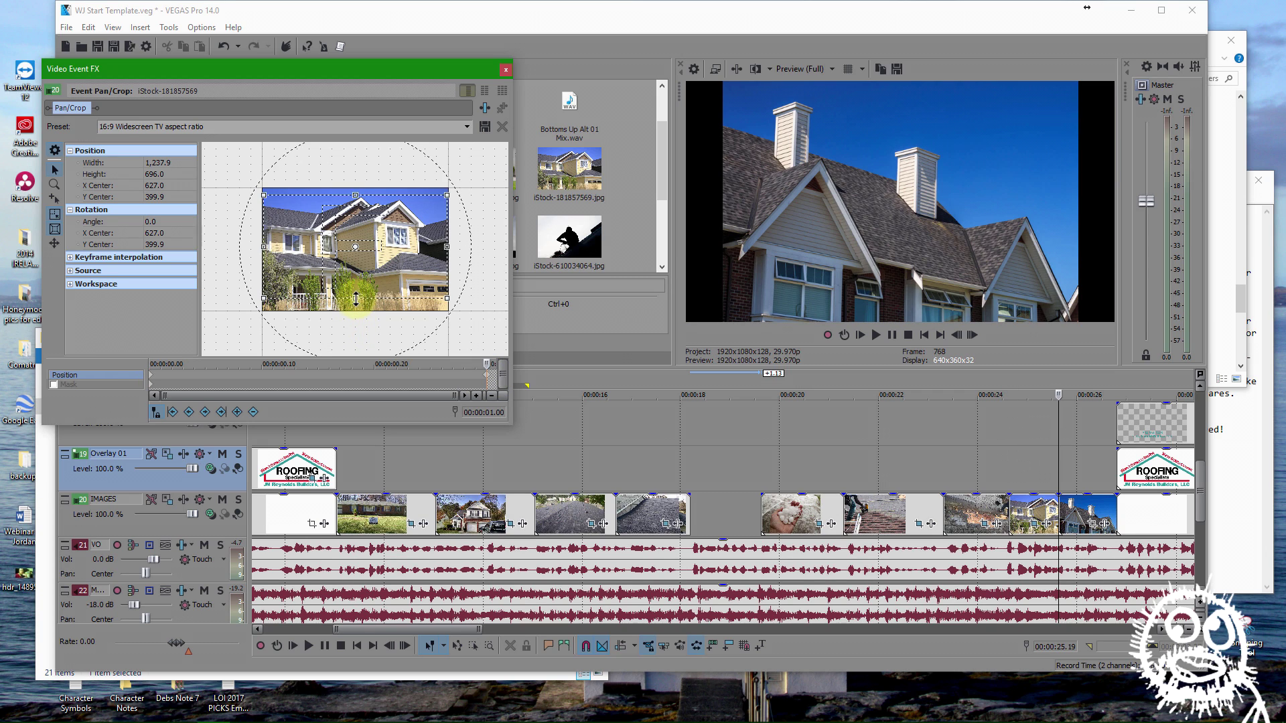
drag(355, 280, 355, 277)
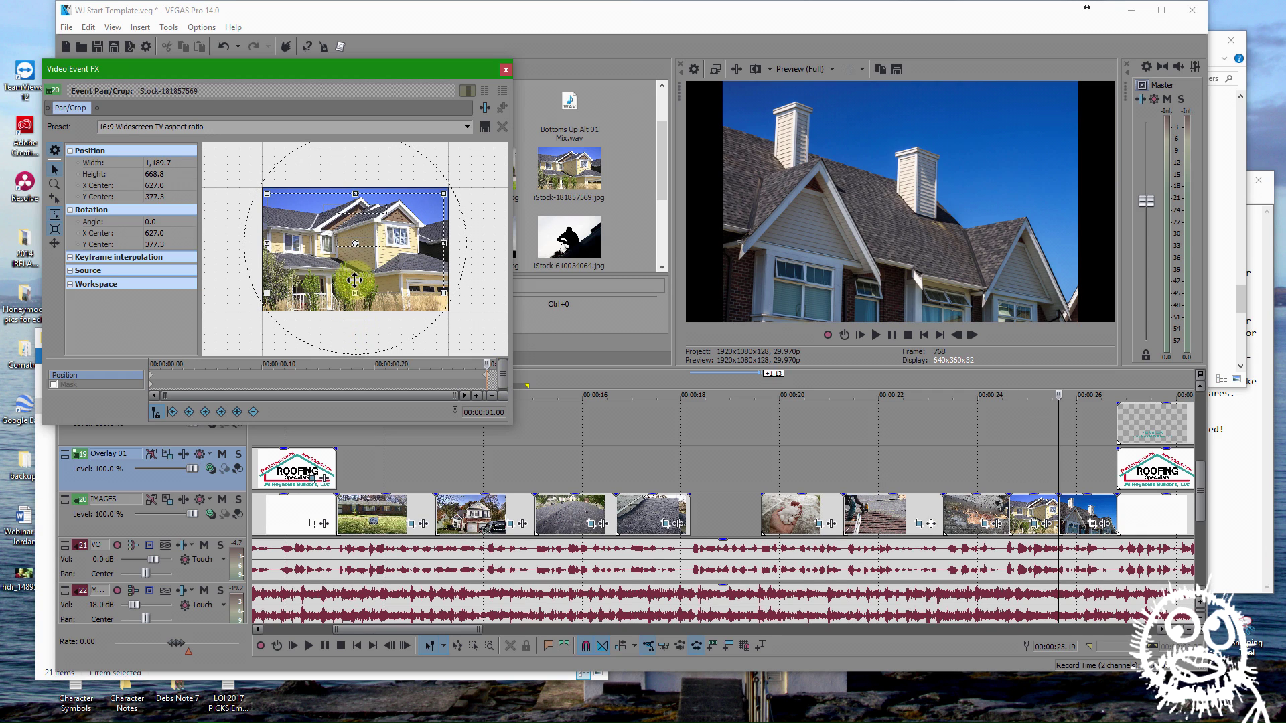
Preview the yellow house zoom from 00:00:24.19 and loosen its end frame to about 1,221.8 by 686.9
mouse_move(1013, 475)
mouse_down()
mouse_move(1034, 451)
mouse_move(1008, 460)
mouse_up()
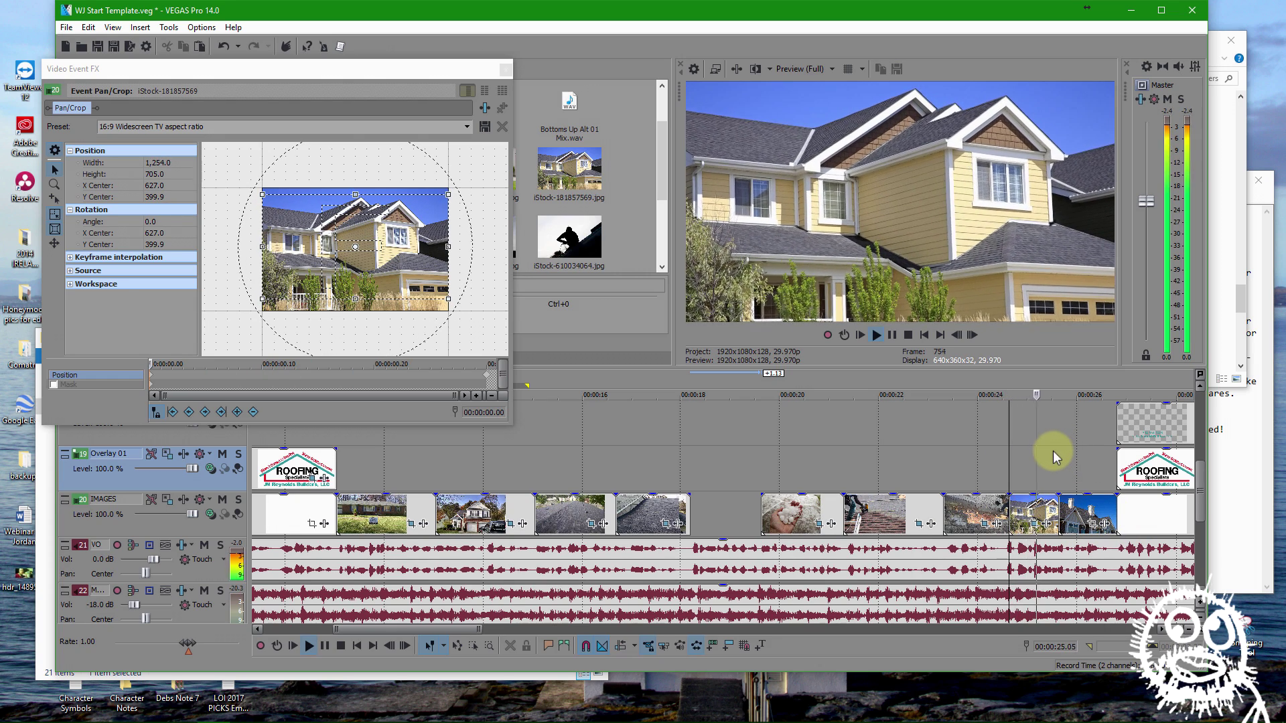
click(487, 375)
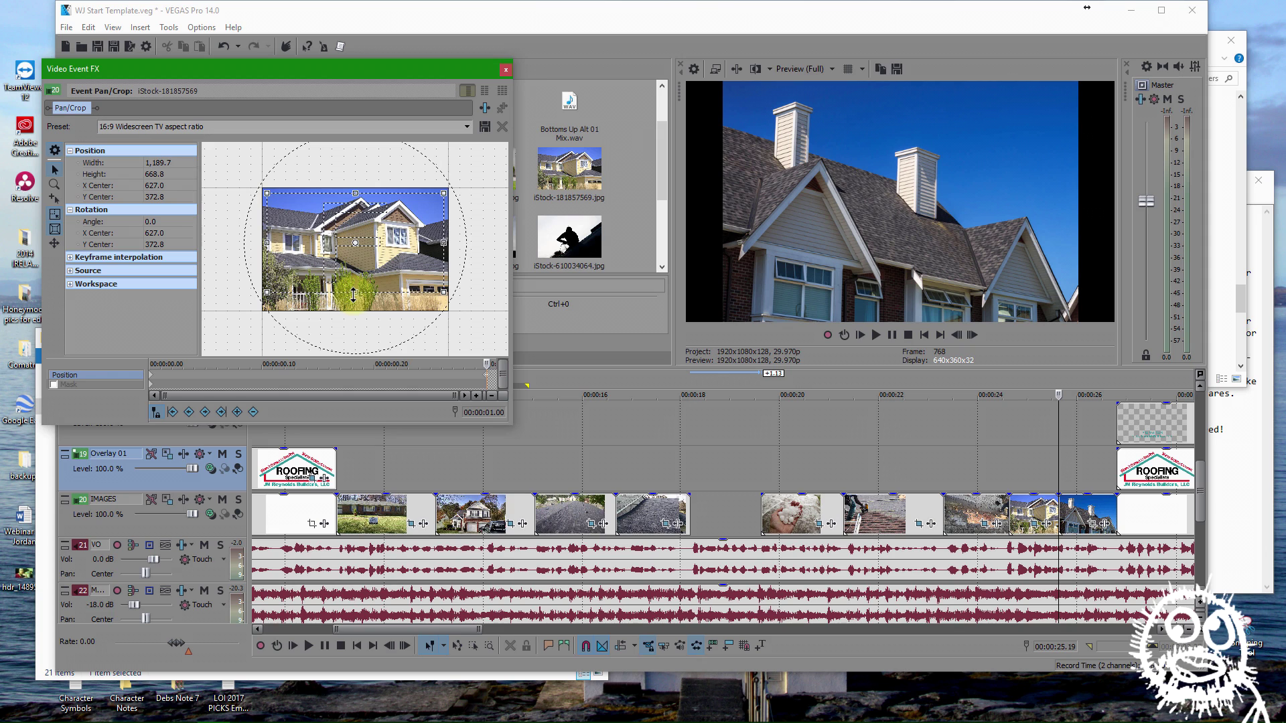
drag(353, 295, 354, 298)
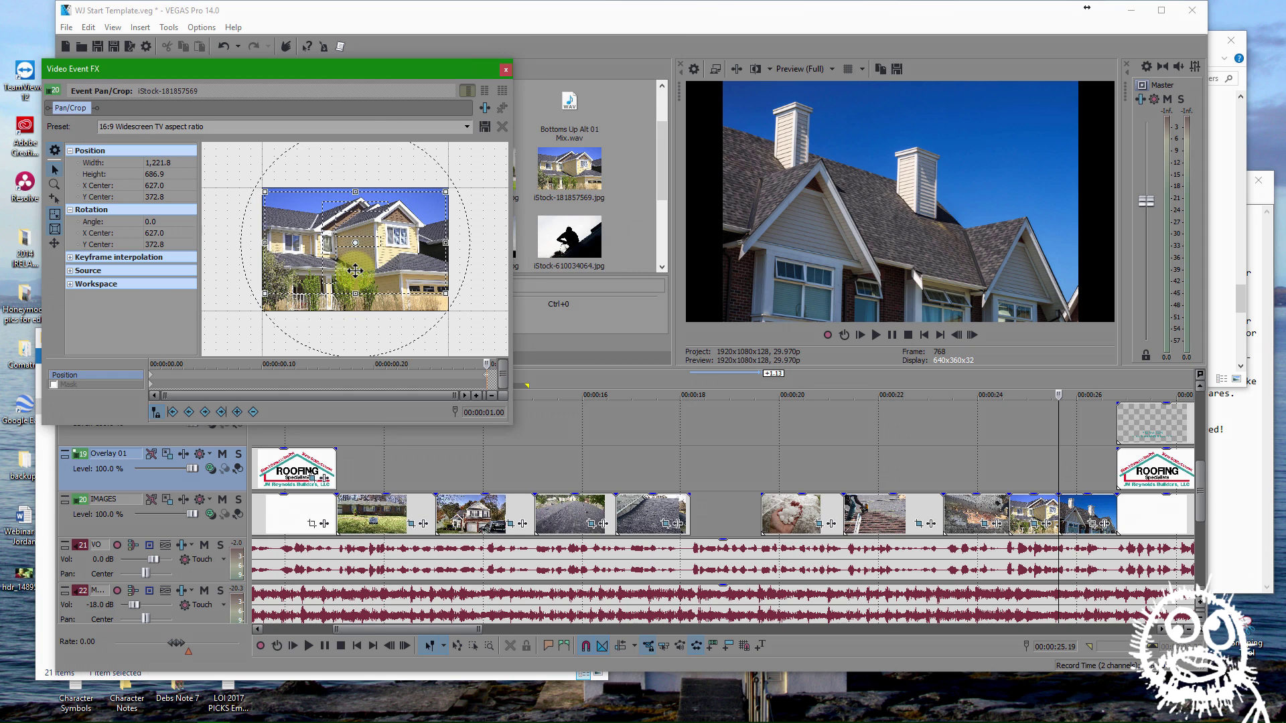
Try a tighter end frame of about 1,207.0 by 678.6 with a Y Center of about 394.6 on the yellow house photo at 00:00:01.00
click(1023, 484)
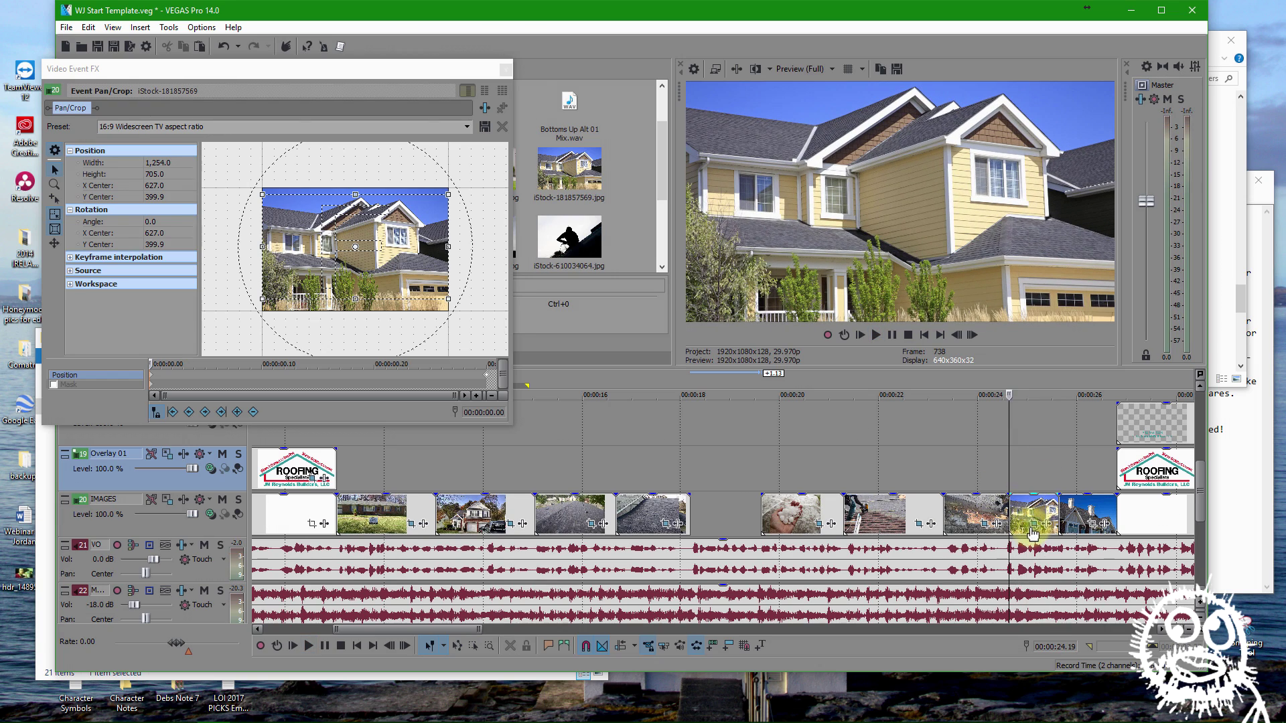
click(1036, 527)
click(488, 382)
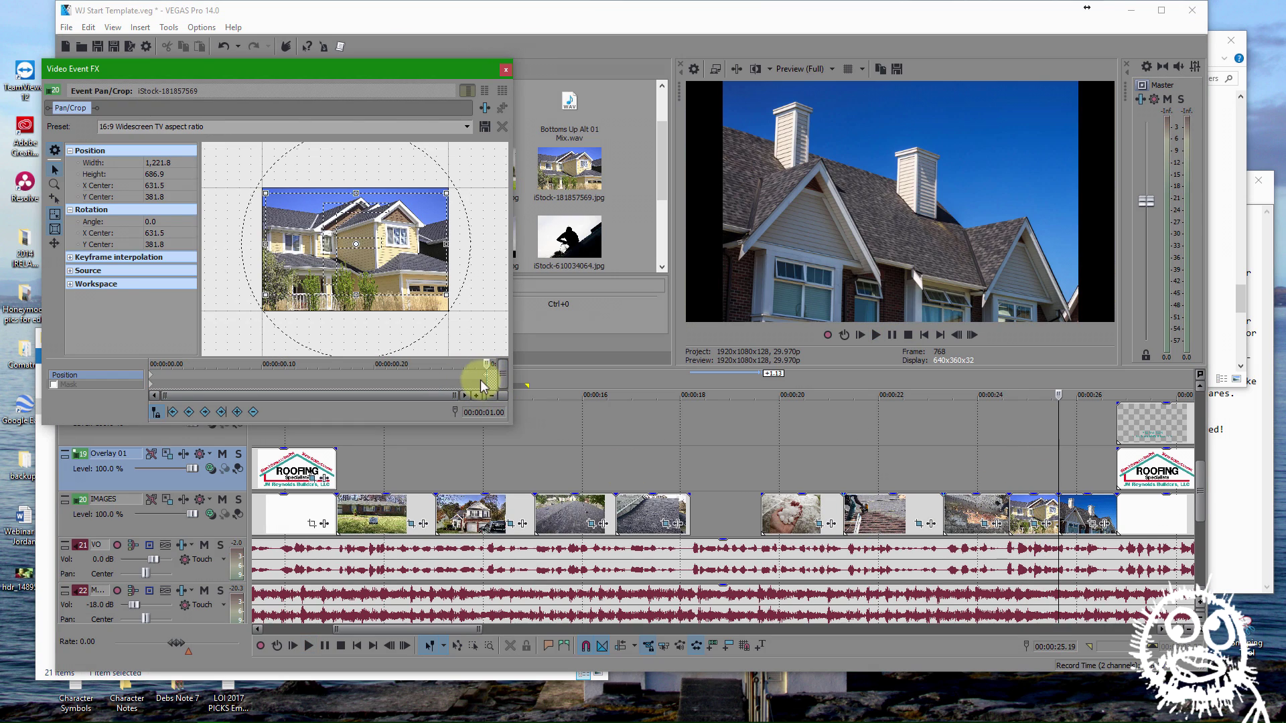
scroll(384, 297, up, 2)
scroll(384, 297, up, 1)
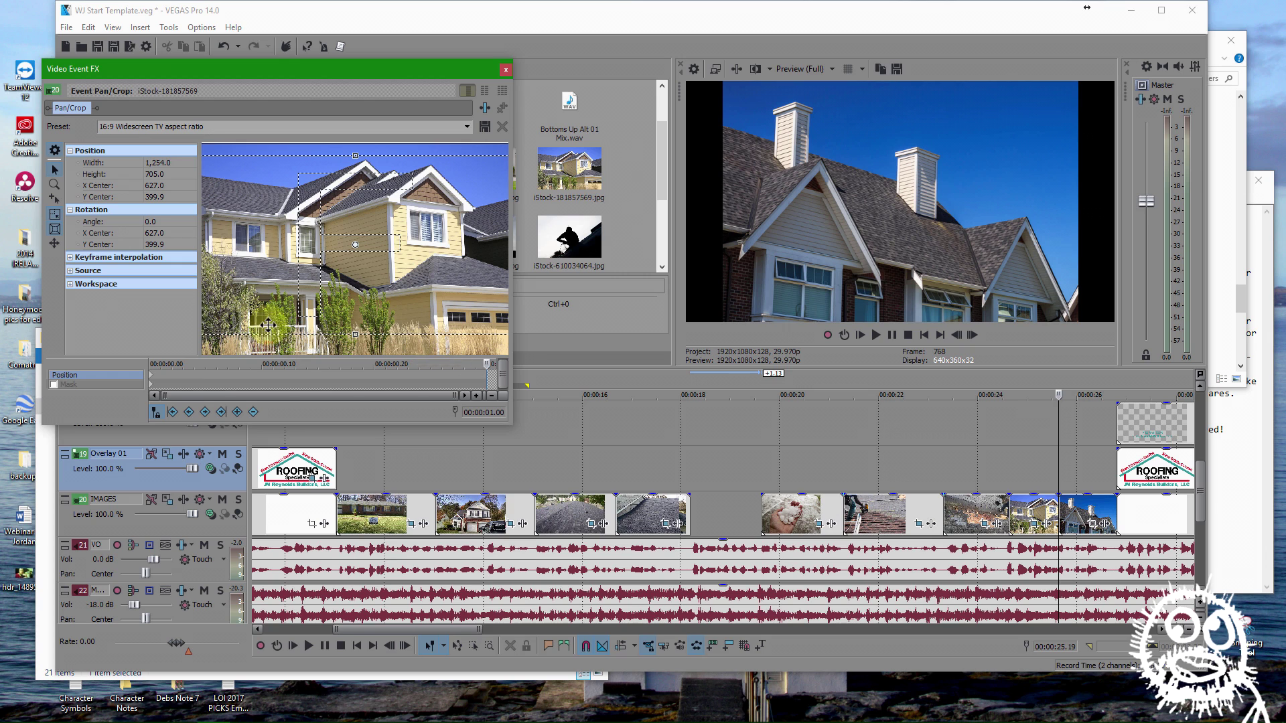
click(151, 383)
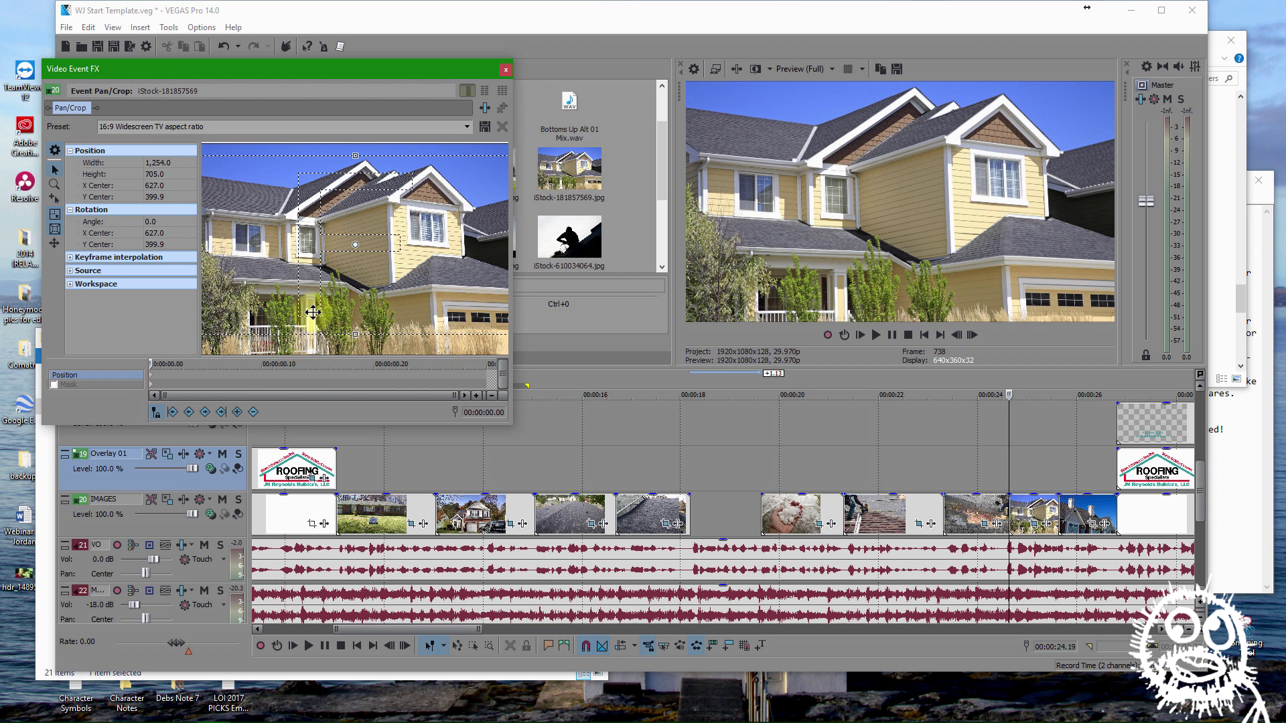
click(499, 380)
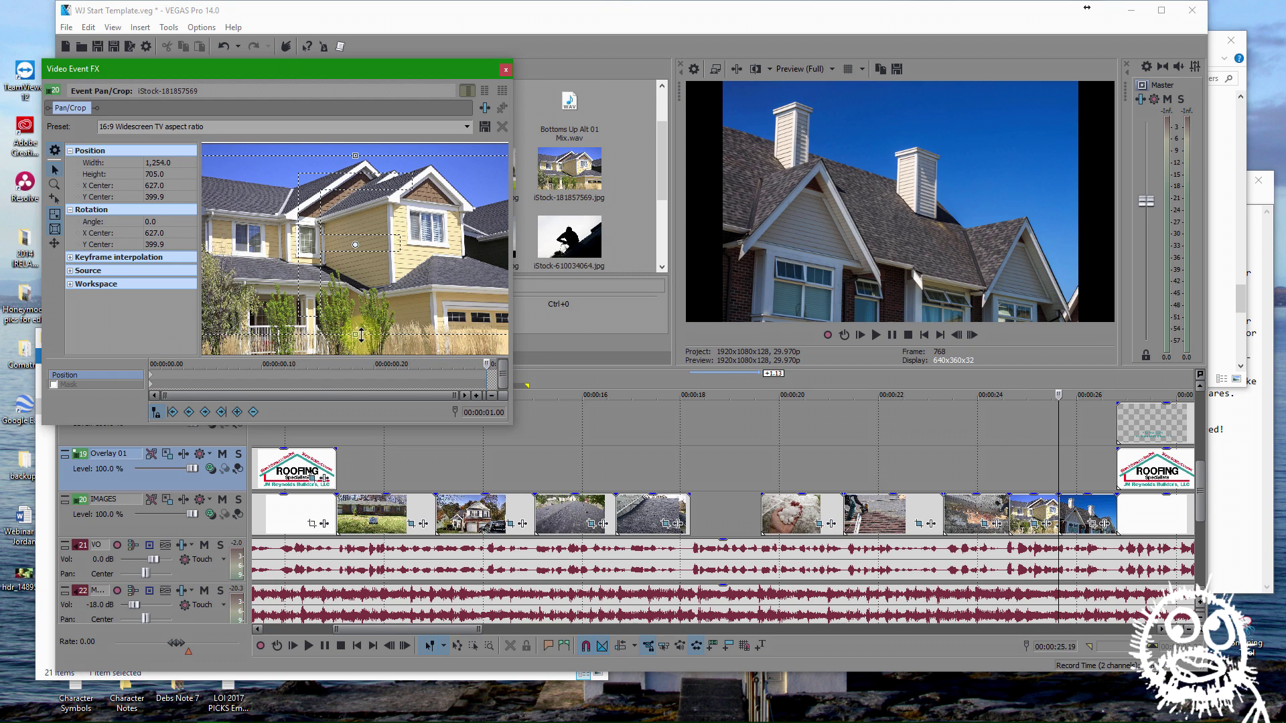
drag(358, 335, 363, 319)
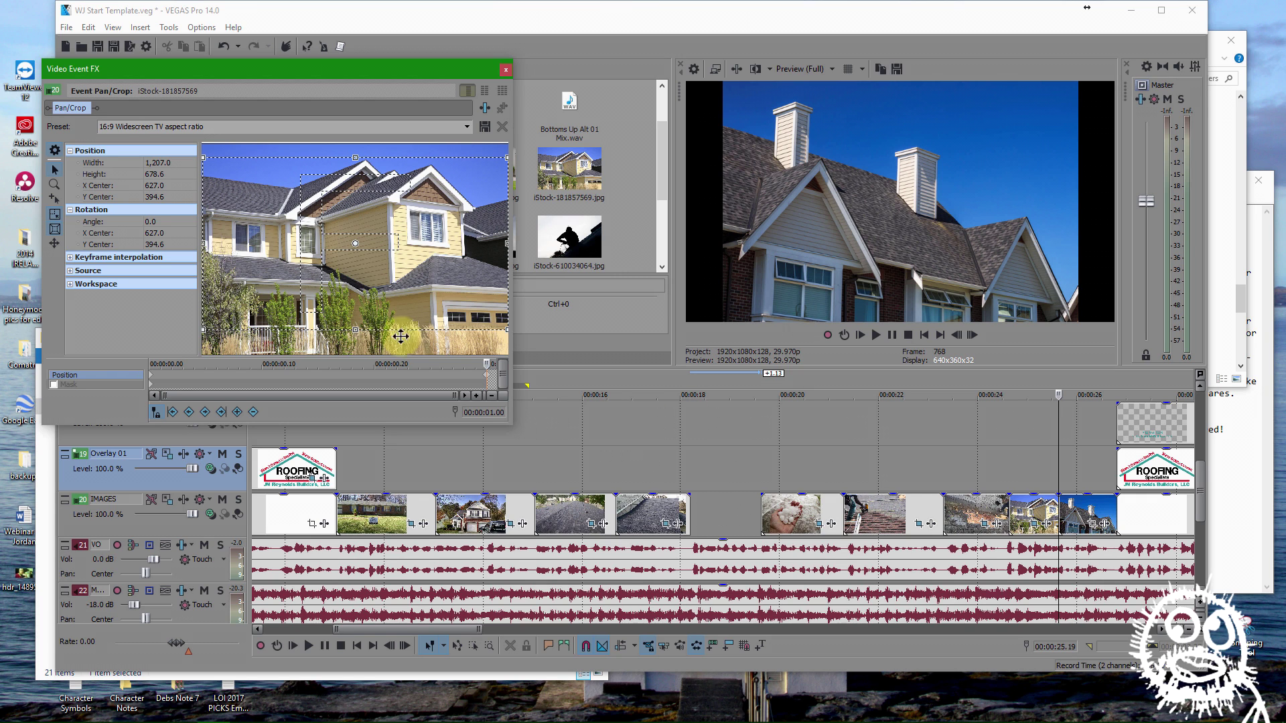
Rekey the yellow house photo at 00:00:01.00 with a gentler end frame of about 1,238.5 by 696.3 and preview it from 00:00:24.19
click(1009, 468)
click(1032, 526)
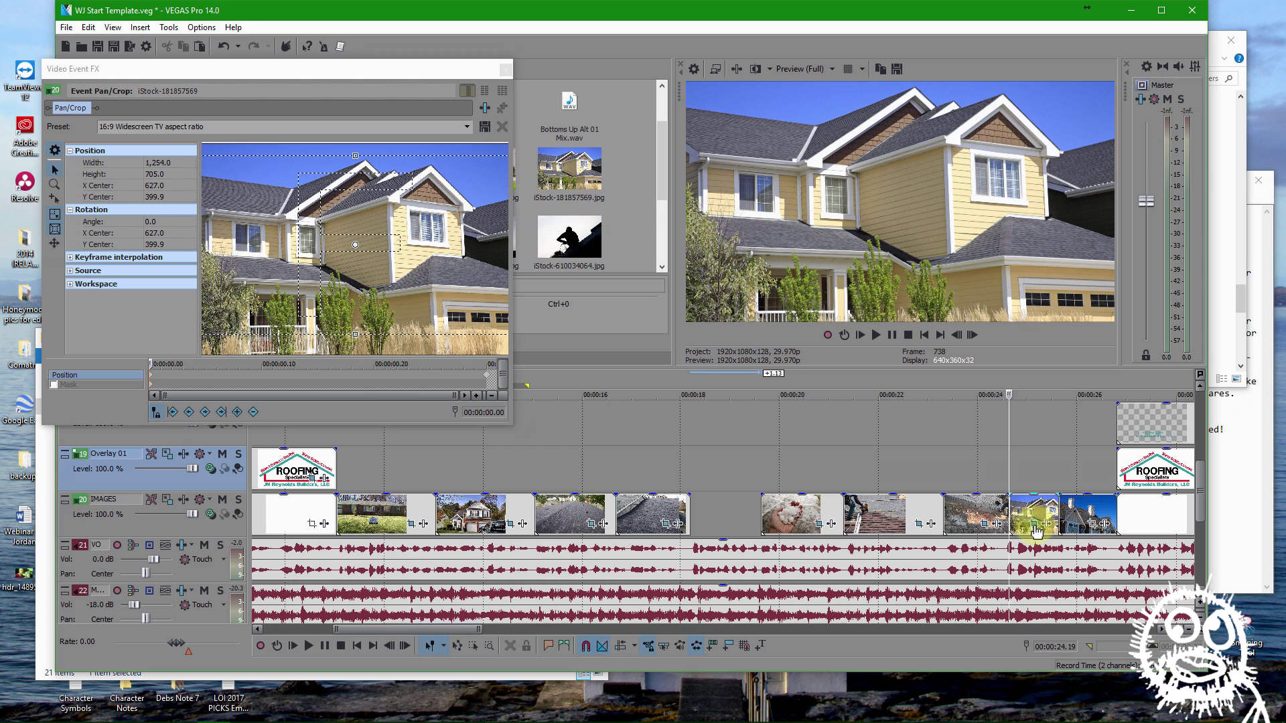
click(489, 367)
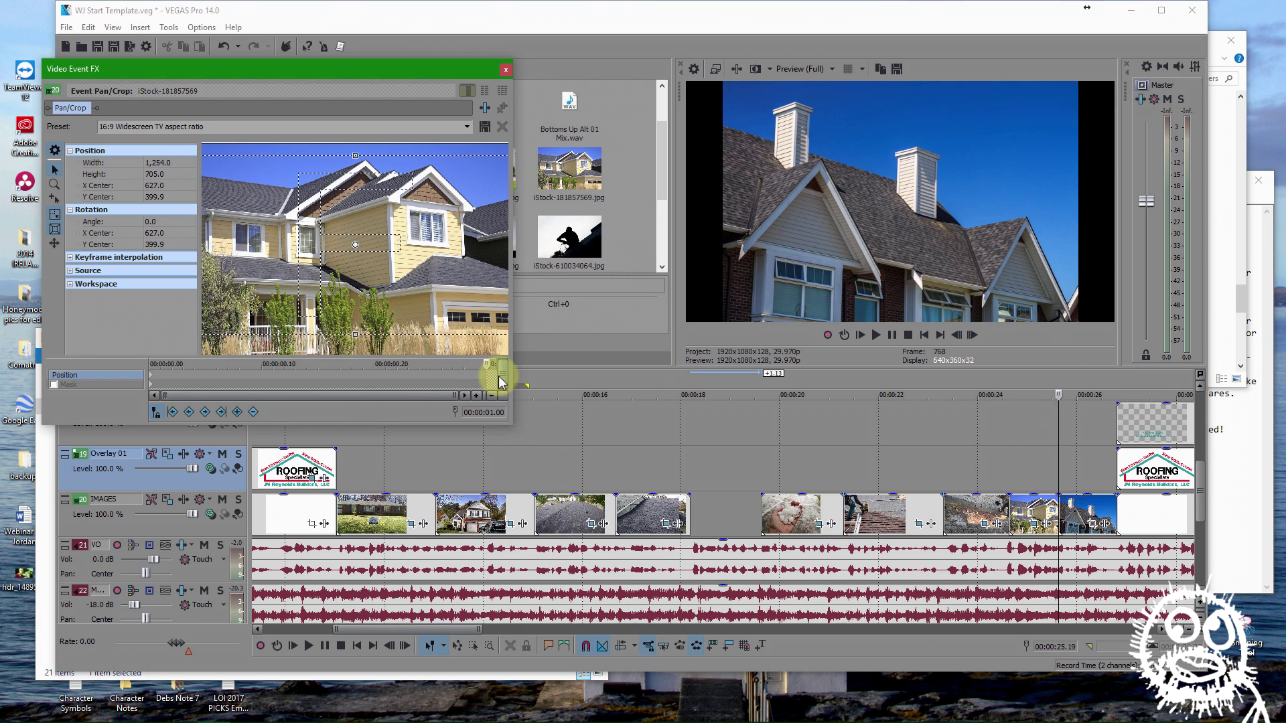
drag(349, 235, 388, 340)
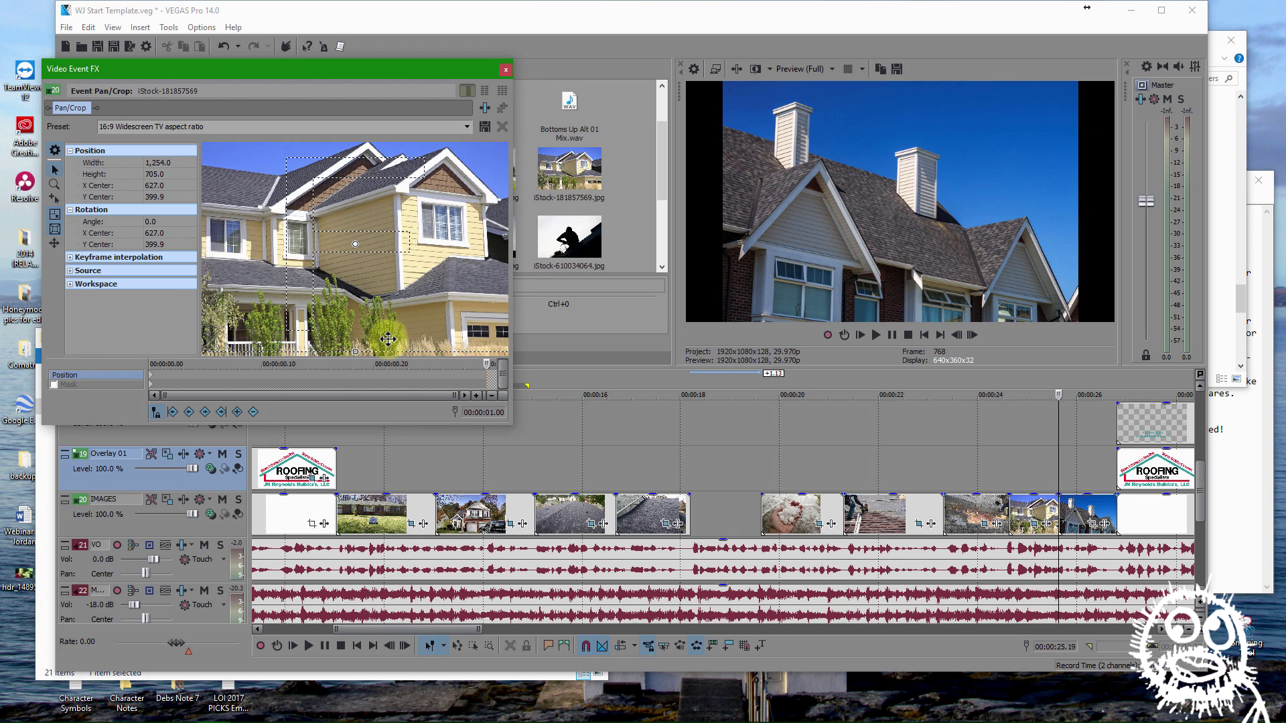
right_click(388, 340)
click(357, 354)
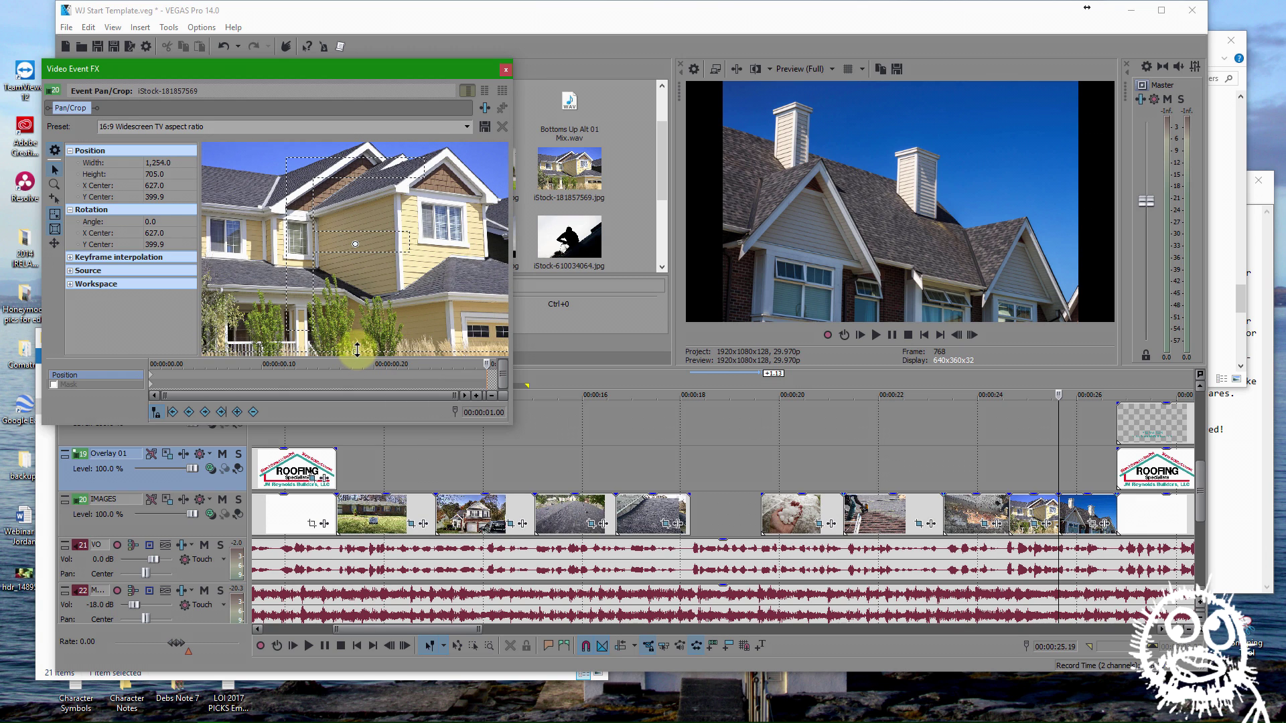
drag(357, 349, 356, 346)
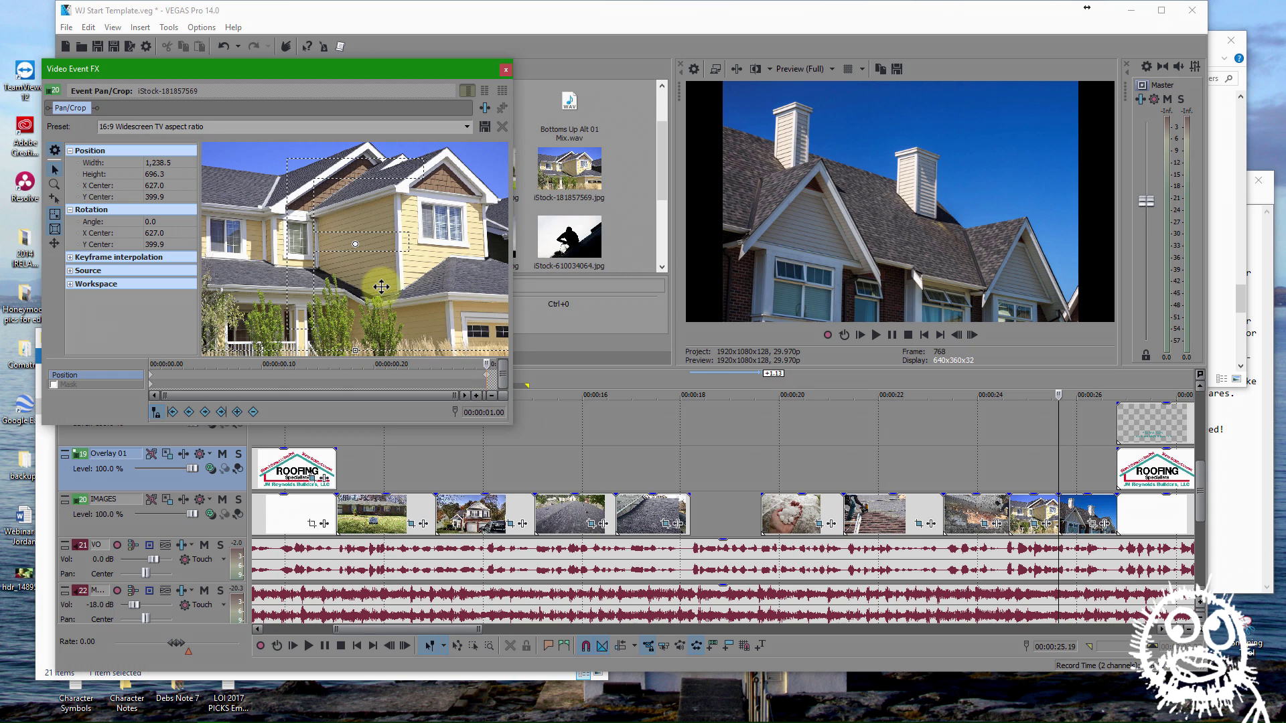
click(1009, 481)
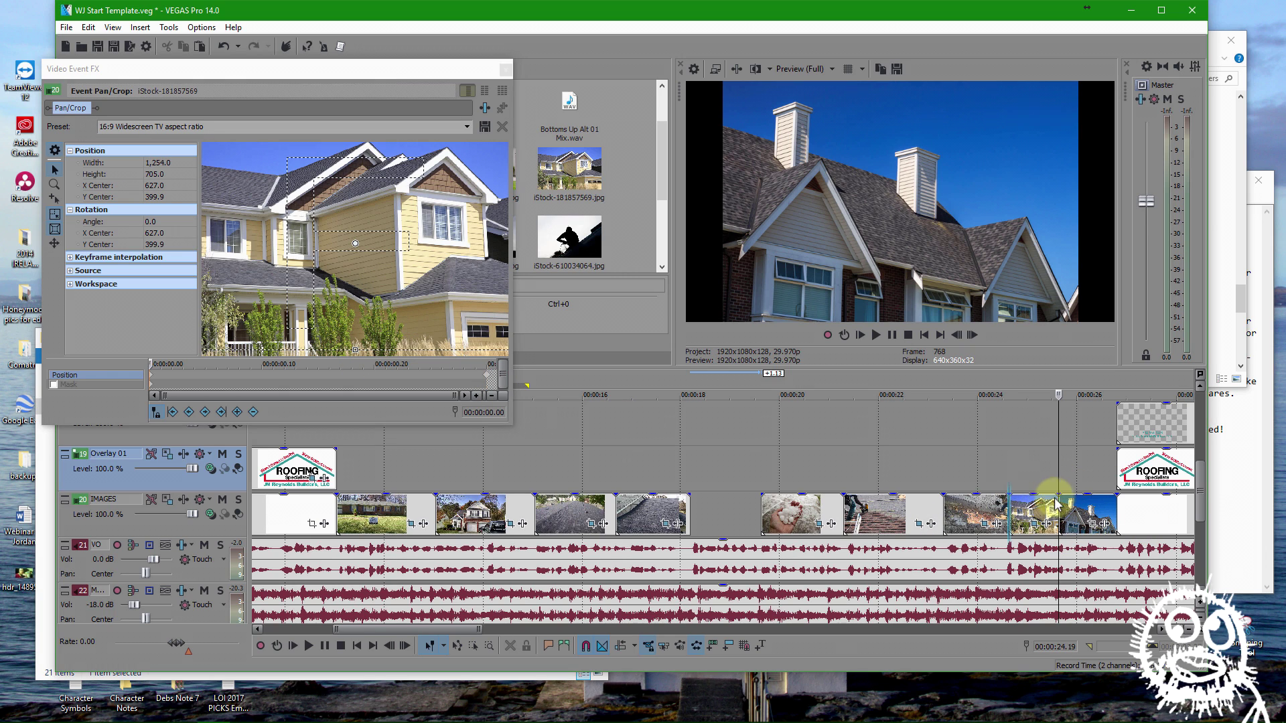
key(space)
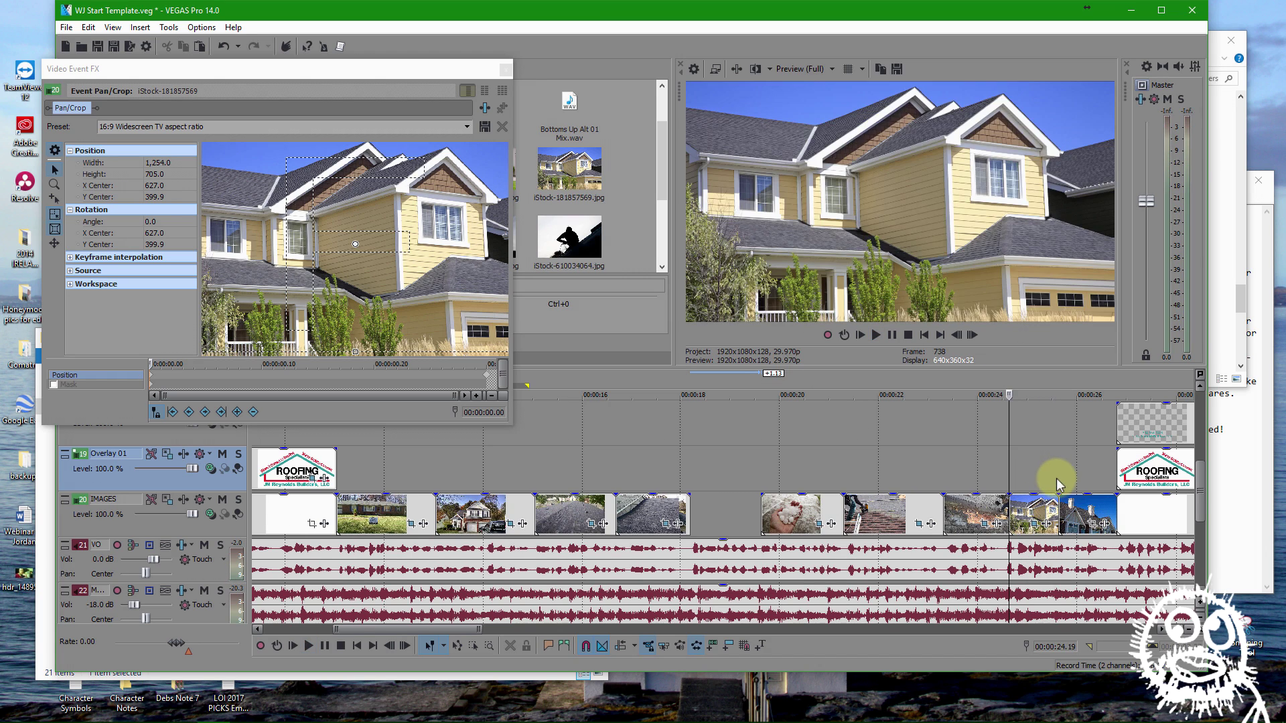
Crop the two-chimney house photo to 16:9 and key an end frame of about 707.5 by 398.1, centered near 355.2, 241.6, at 00:00:01.05
click(1094, 525)
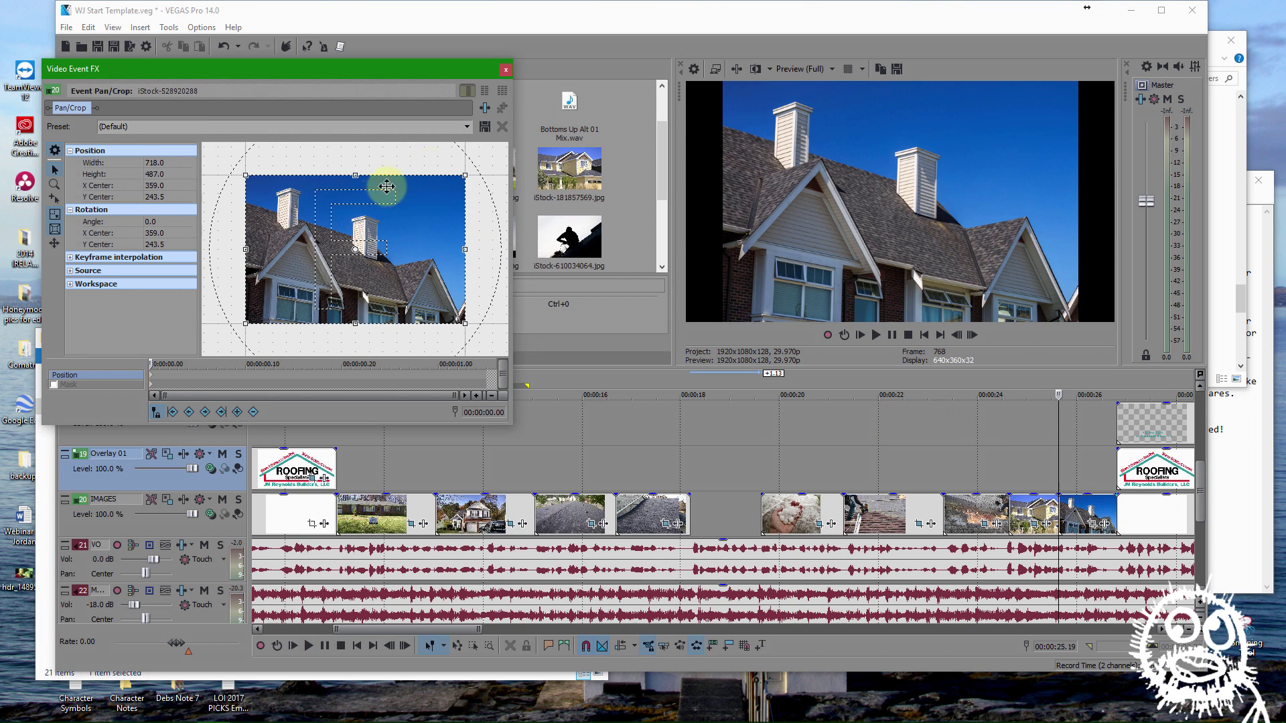
click(466, 127)
click(324, 172)
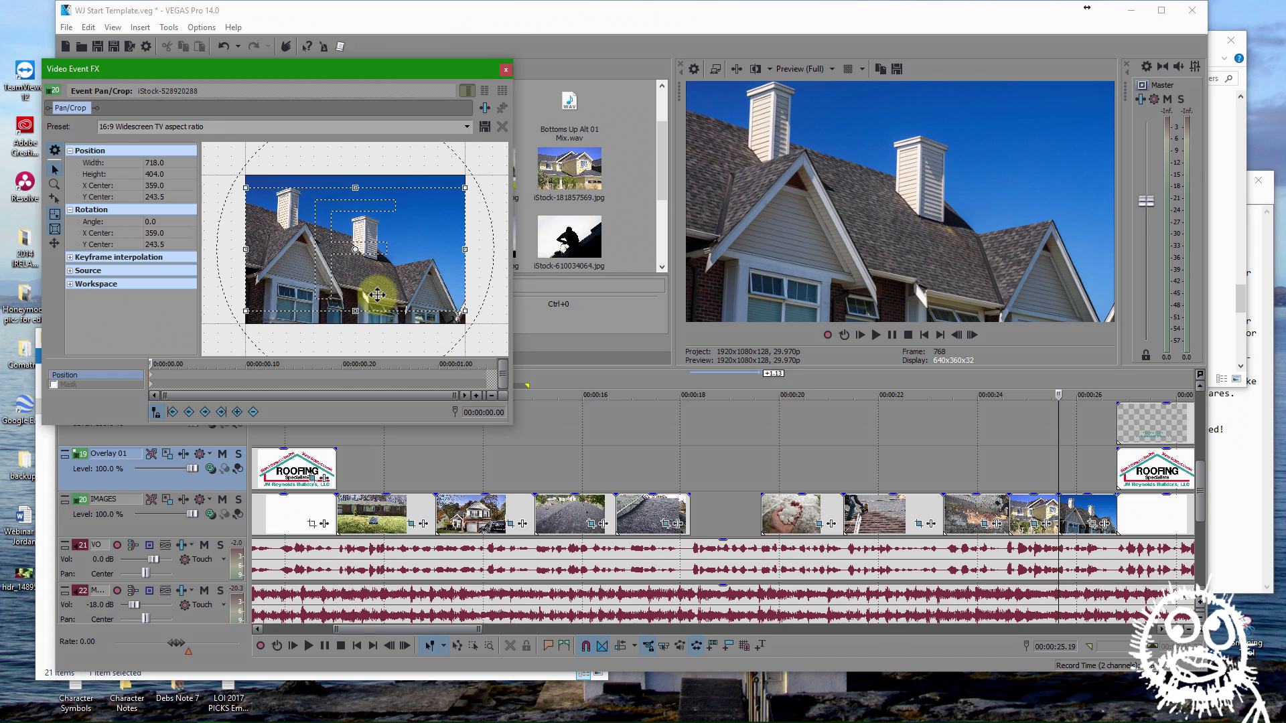
click(492, 380)
scroll(355, 335, up, 3)
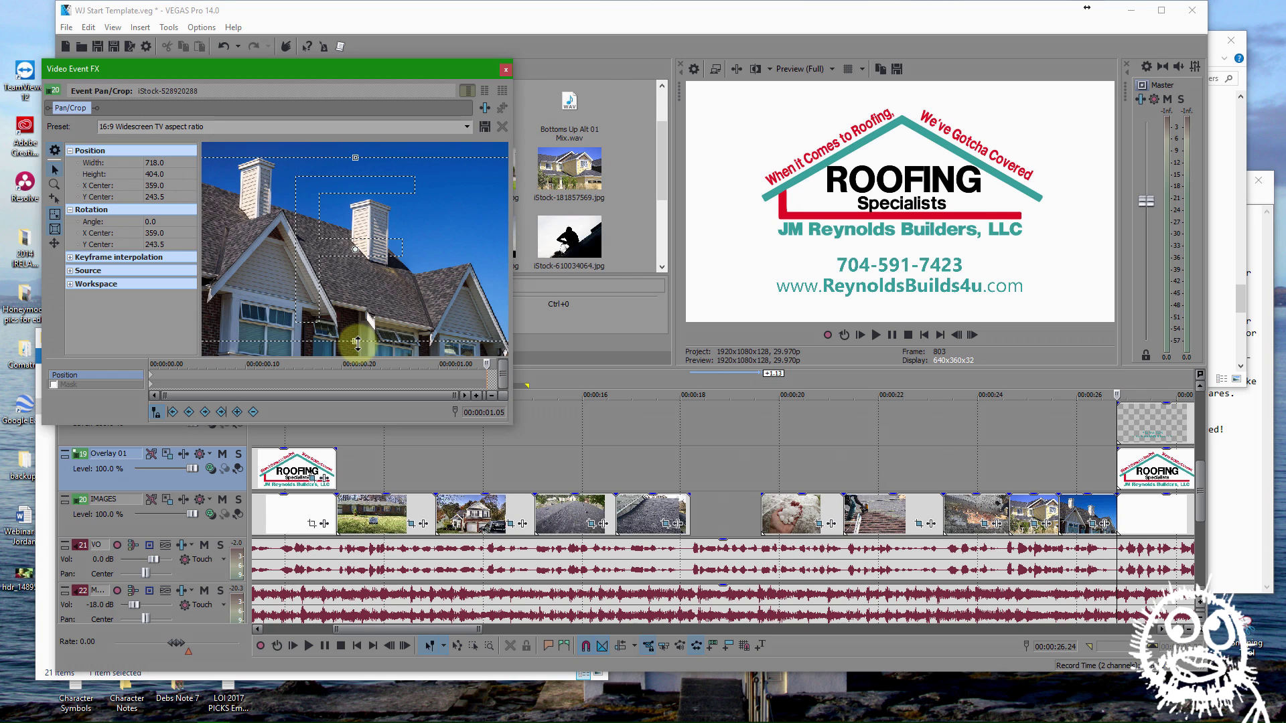
drag(356, 342, 356, 339)
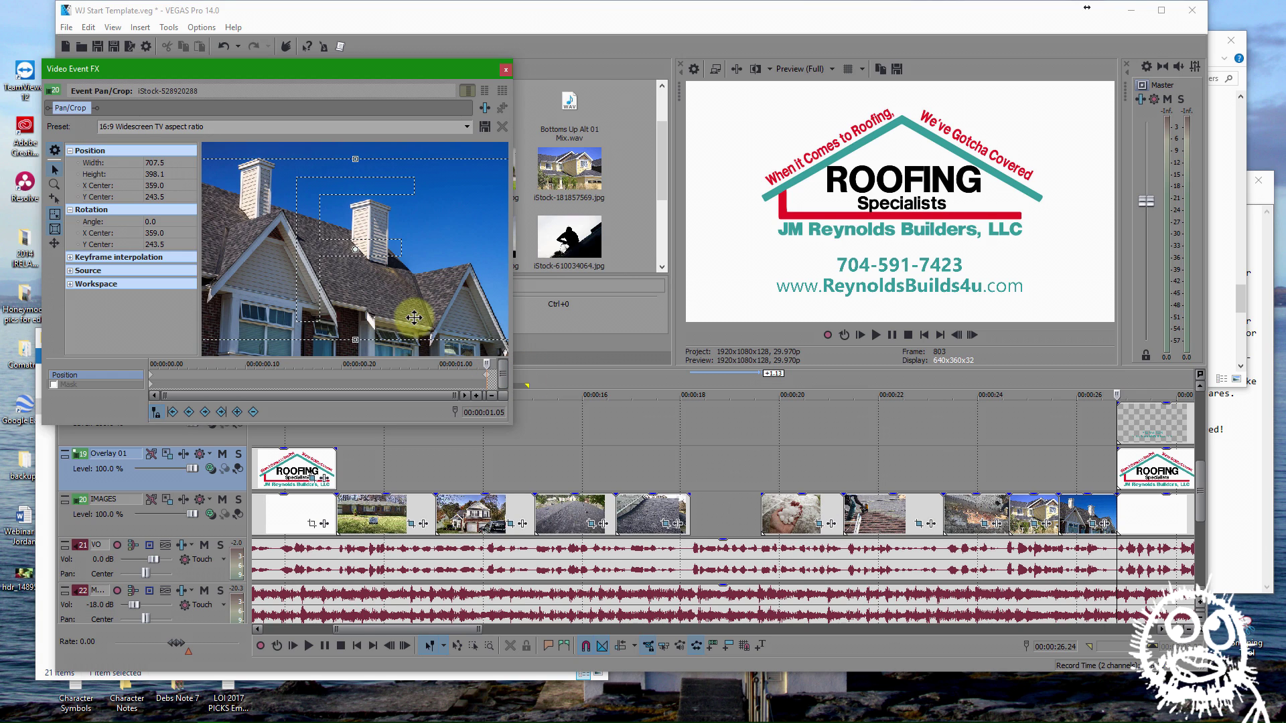
scroll(404, 341, down, 3)
drag(322, 310, 317, 306)
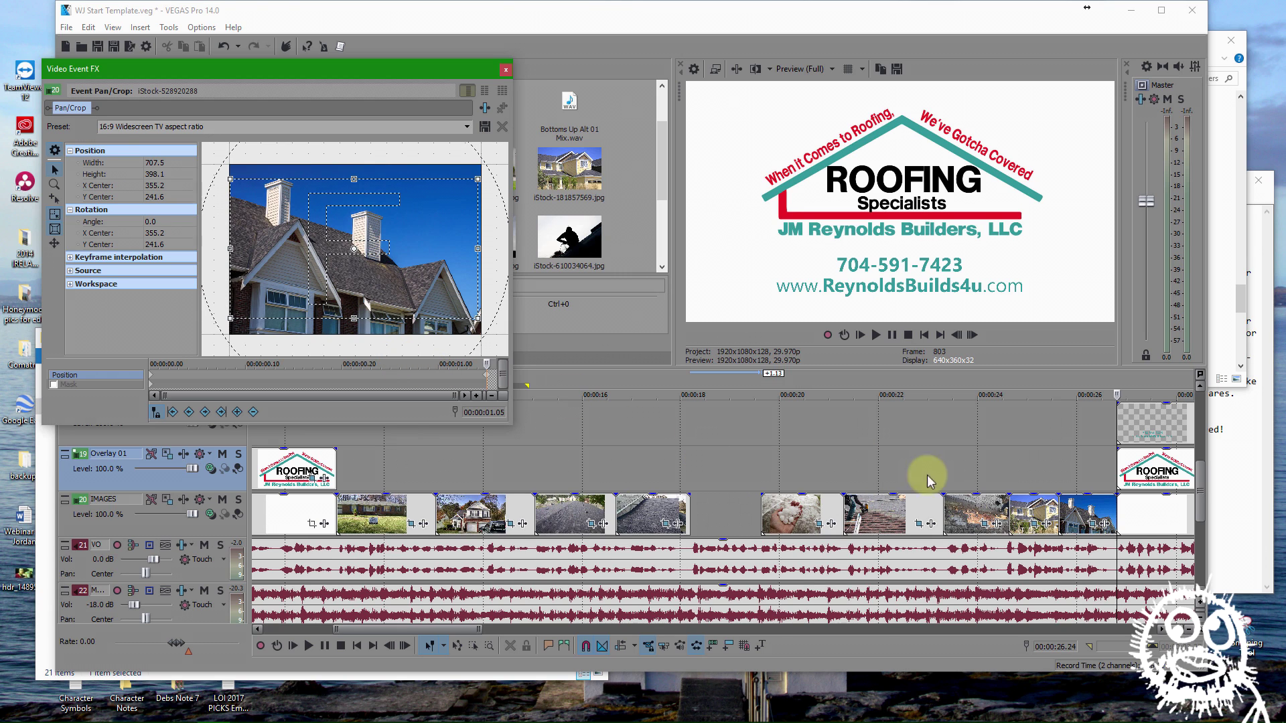
Preview the two-chimney house zoom from 00:00:25.19 and play the closing logo section from its start
click(1058, 477)
key(space)
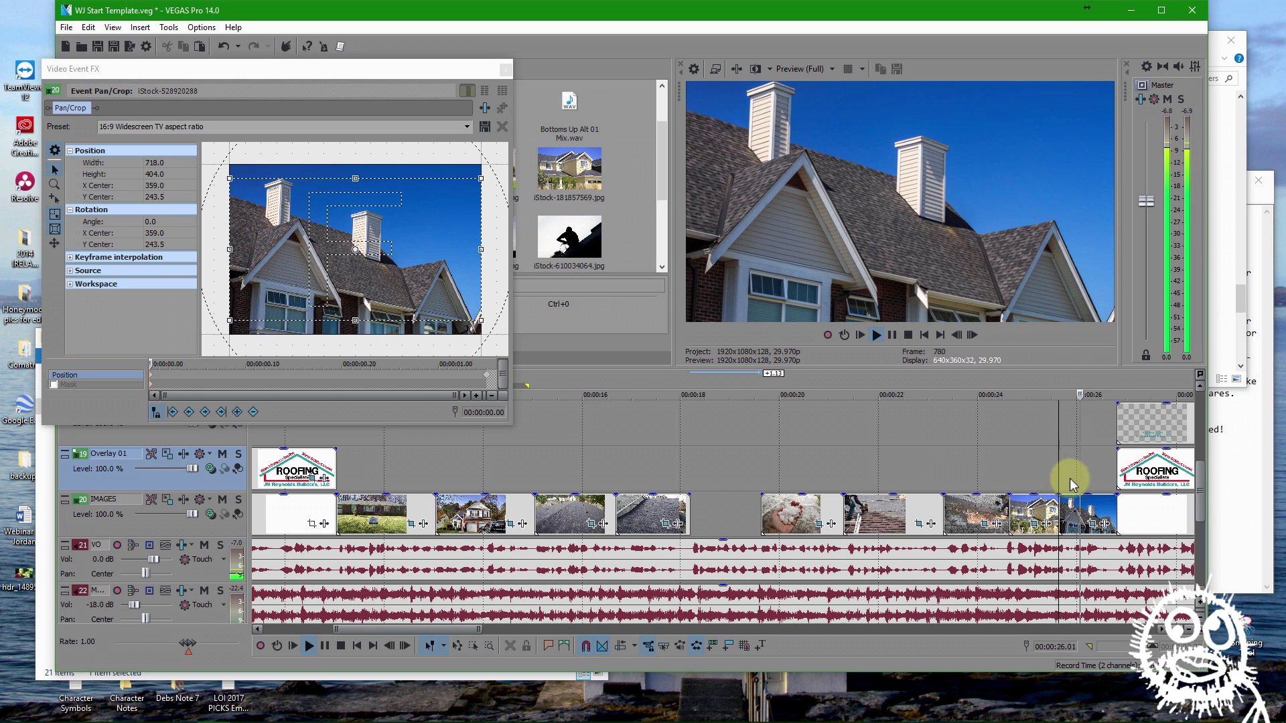
key(space)
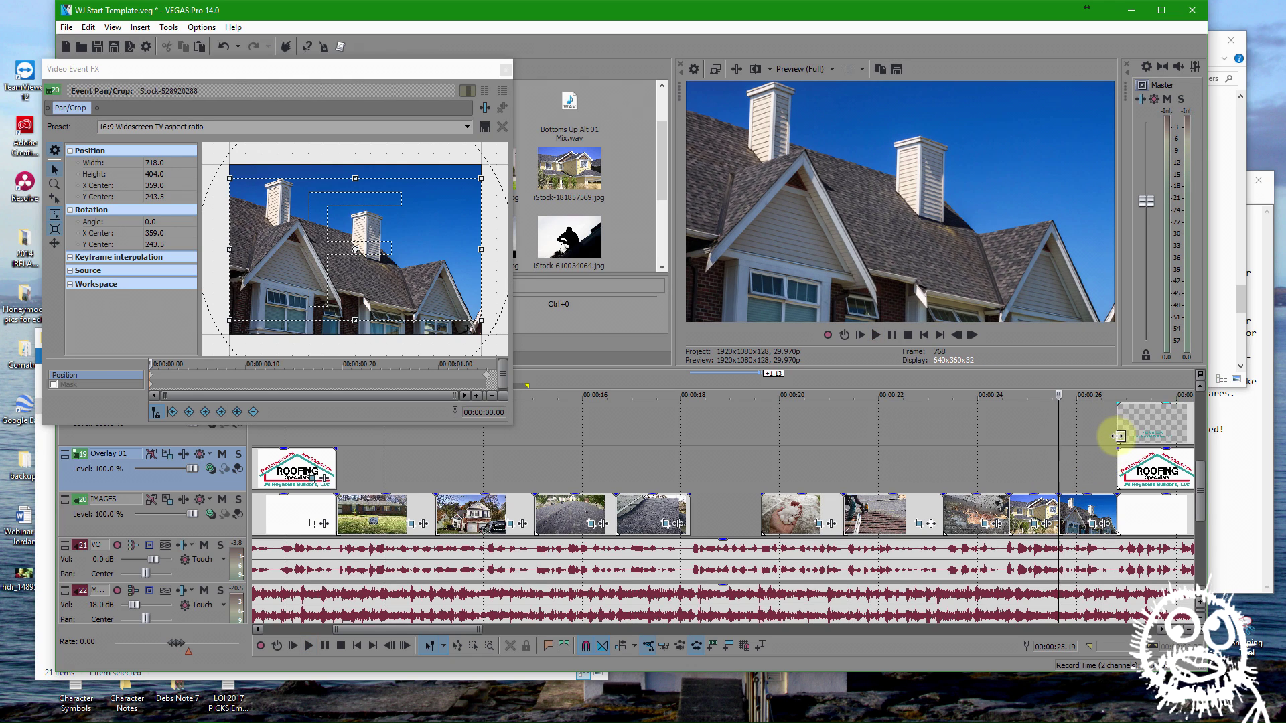
click(1117, 436)
key(space)
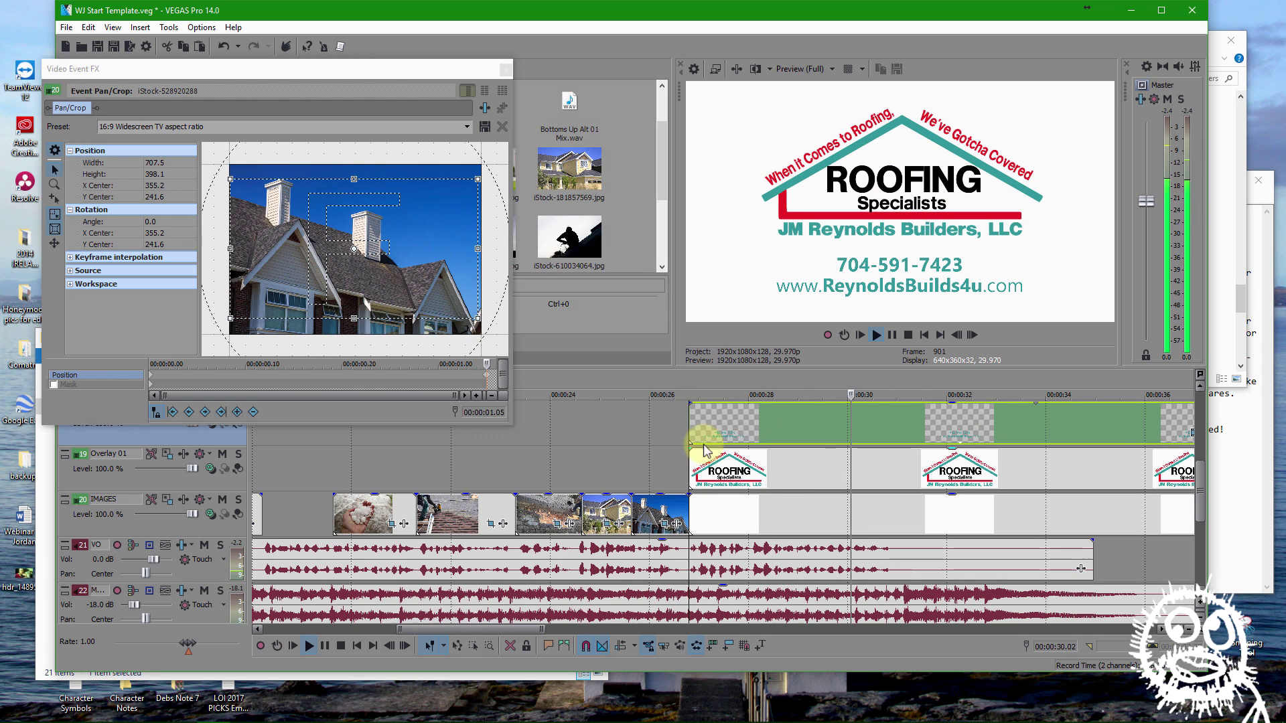
scroll(1024, 491, down, 2)
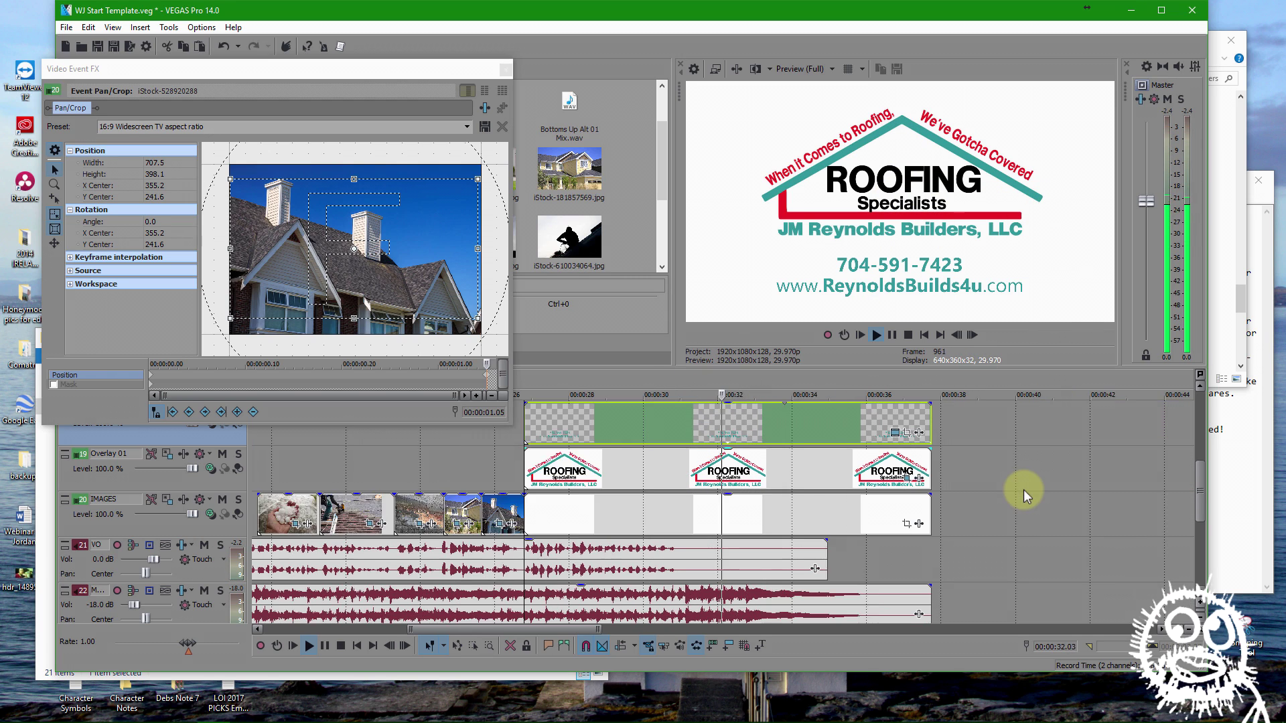
scroll(1023, 489, down, 1)
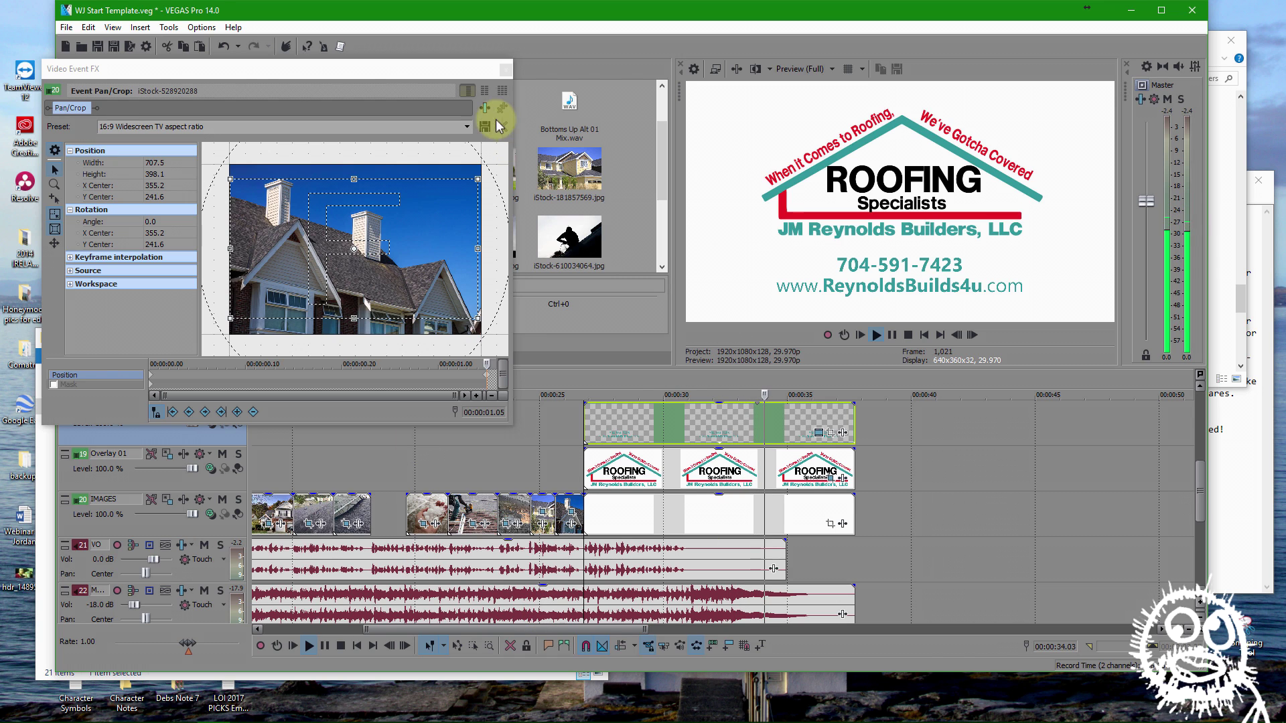
Close the pan/crop window, stop playback and set a time selection over the whole commercial from 00:00:00.00 to its end
click(506, 69)
scroll(397, 452, down, 4)
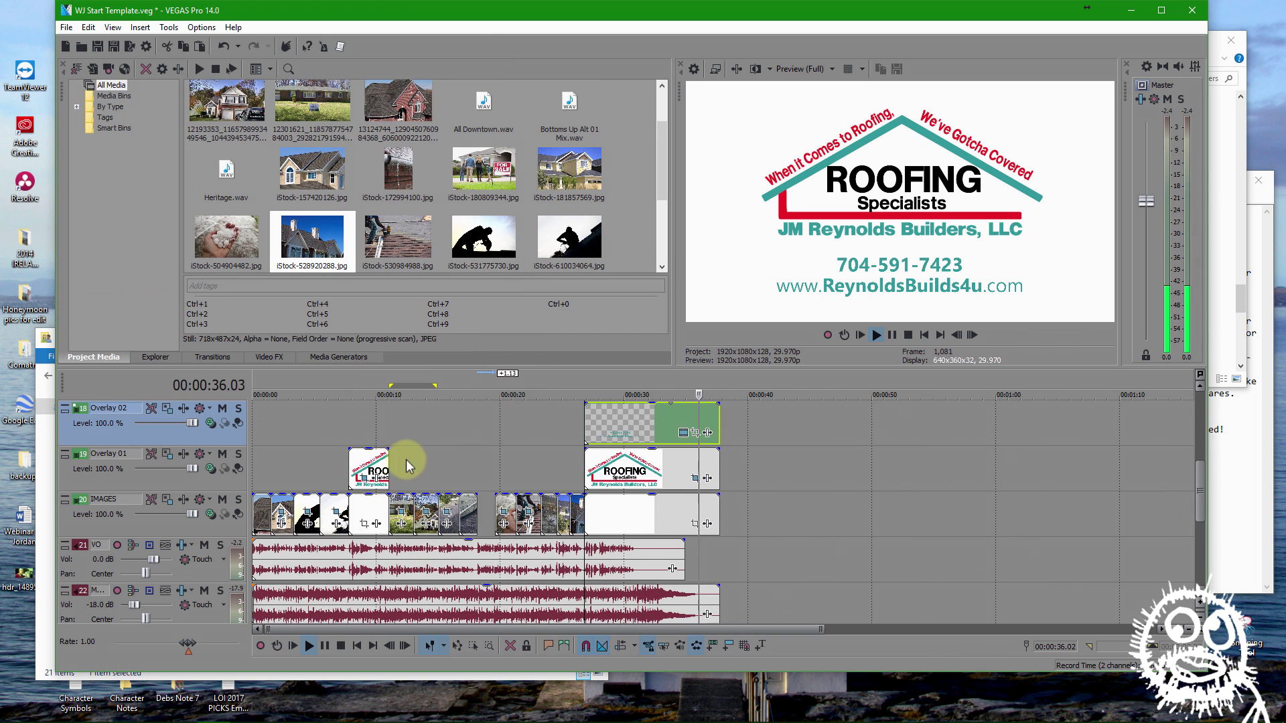
key(space)
drag(531, 556, 255, 563)
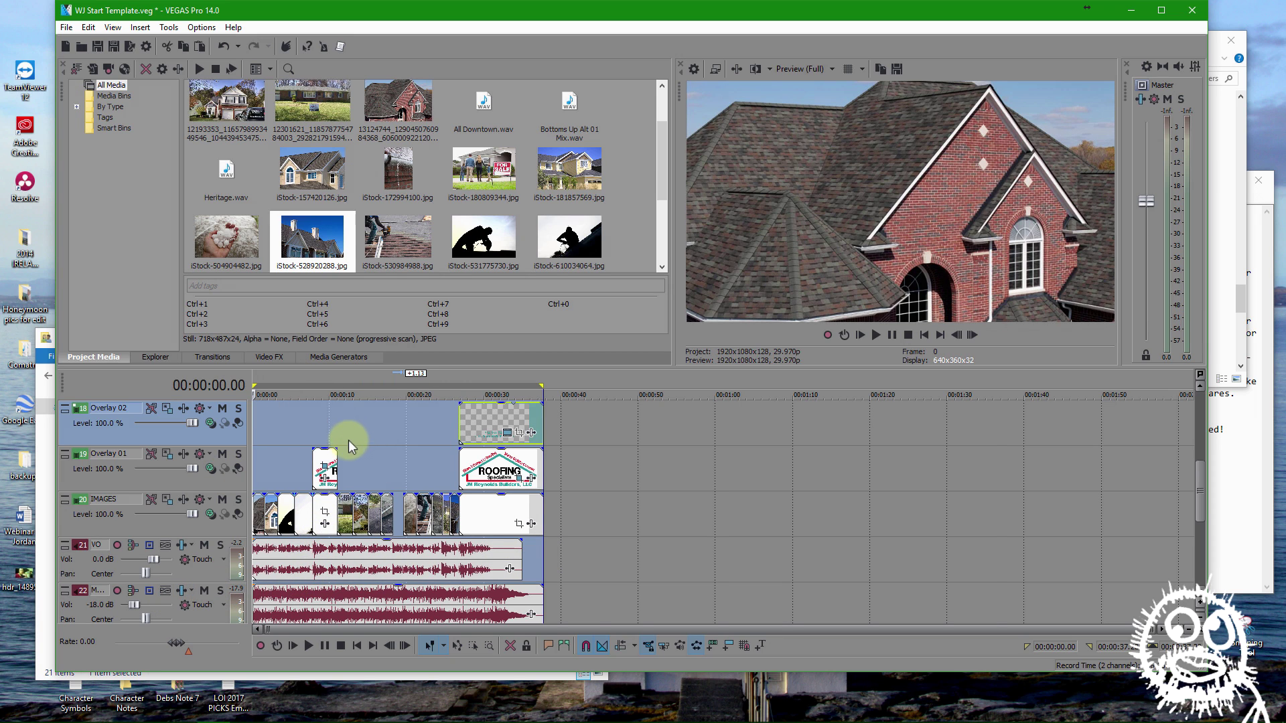
scroll(345, 448, up, 4)
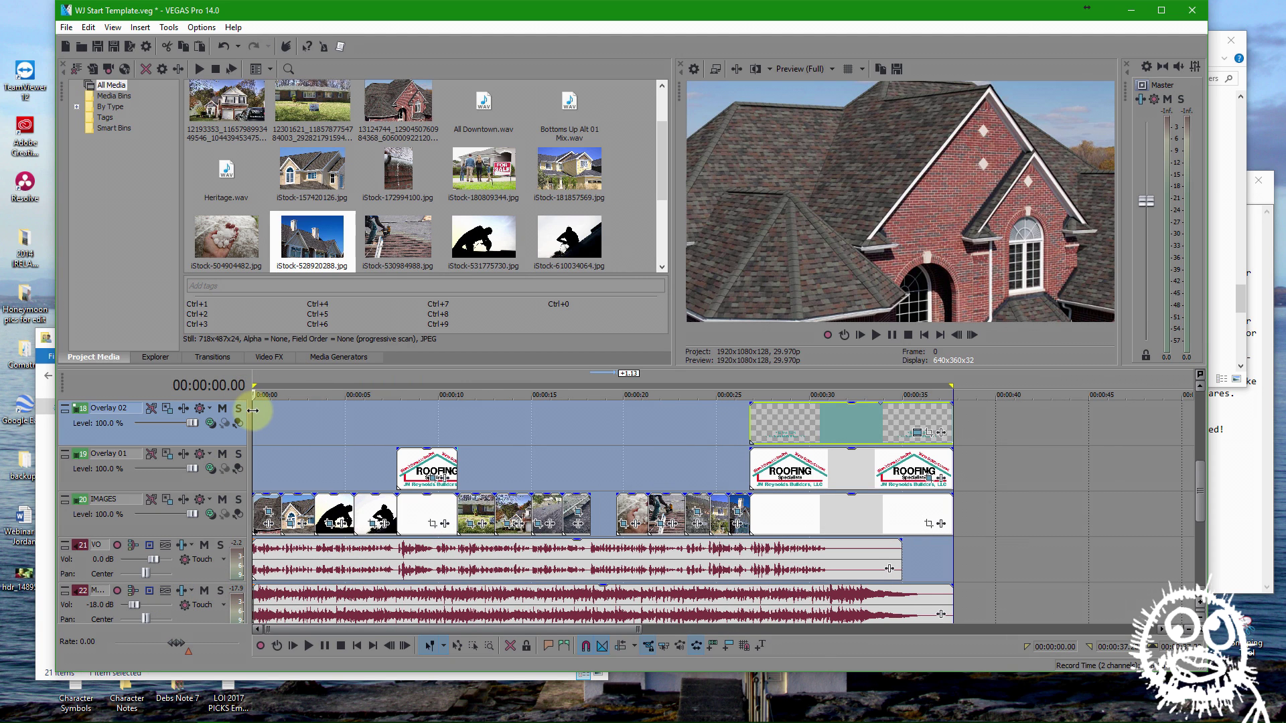
Start saving the project under a new name and browse through WJ Clients and TO DO to the JM Reynolds Builders folder in 004 Mar - Apr
click(67, 28)
click(85, 116)
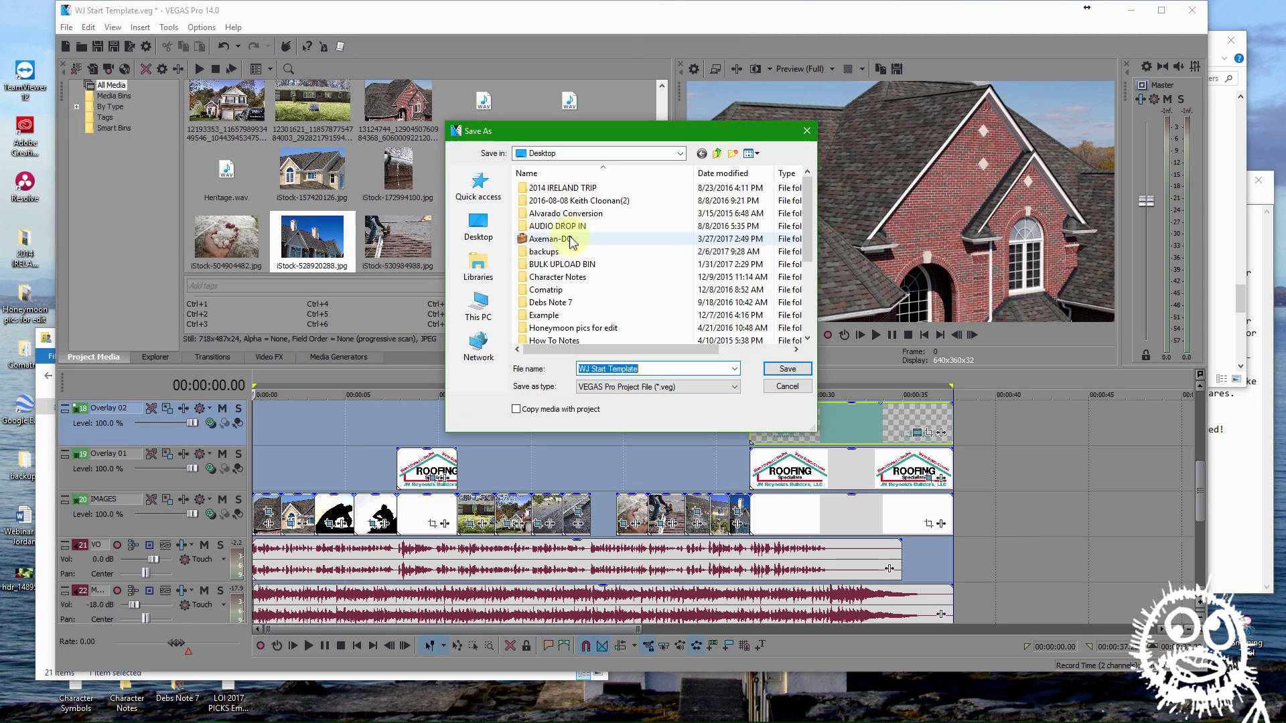
scroll(558, 315, down, 3)
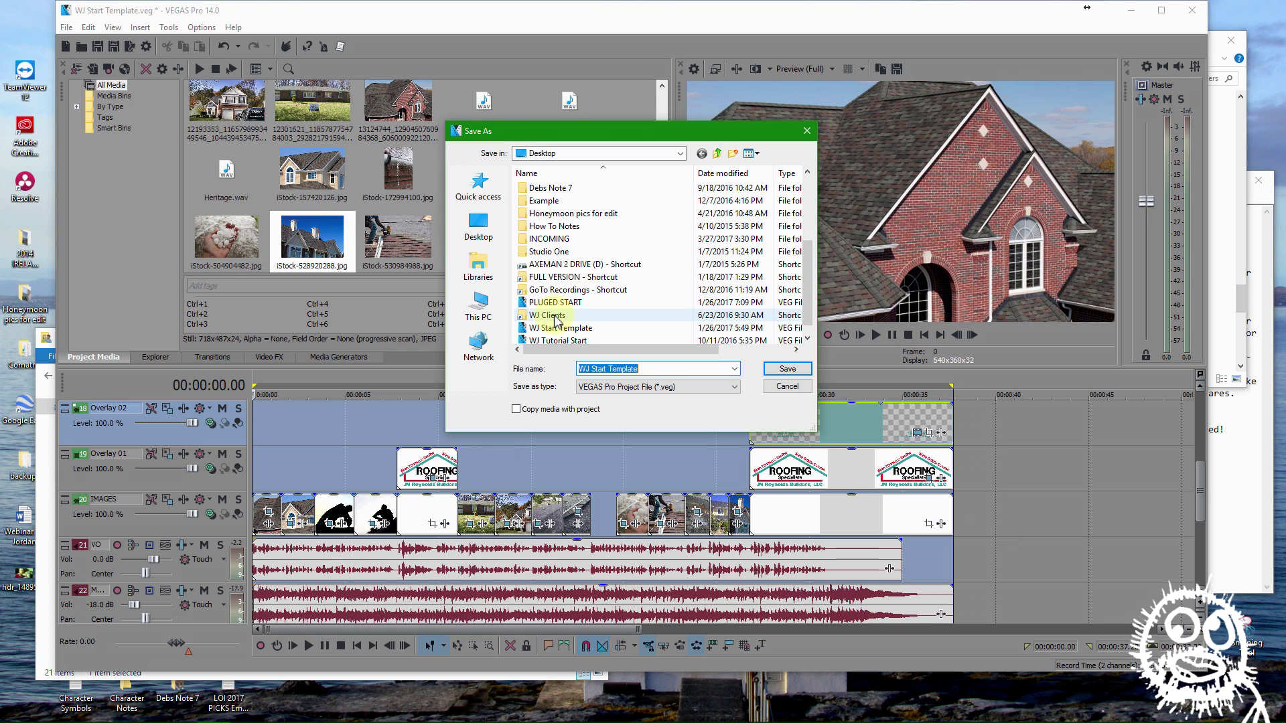
double_click(549, 316)
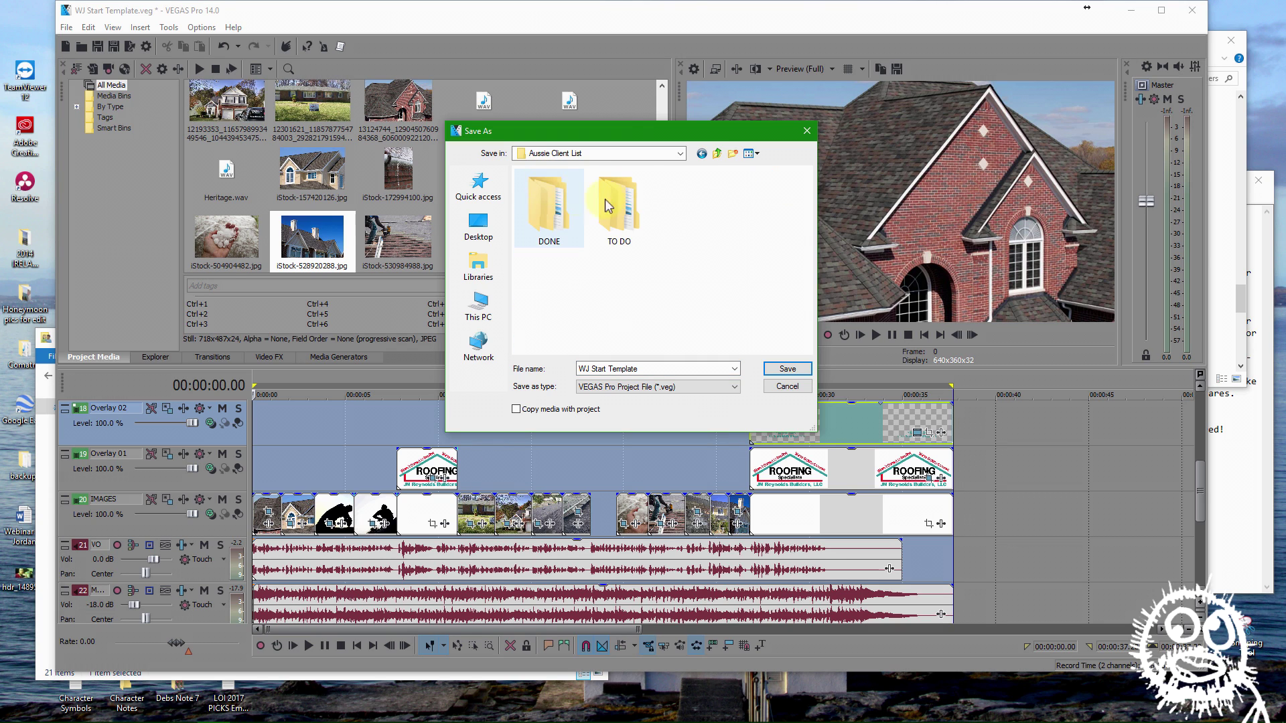
double_click(606, 206)
double_click(534, 213)
double_click(525, 225)
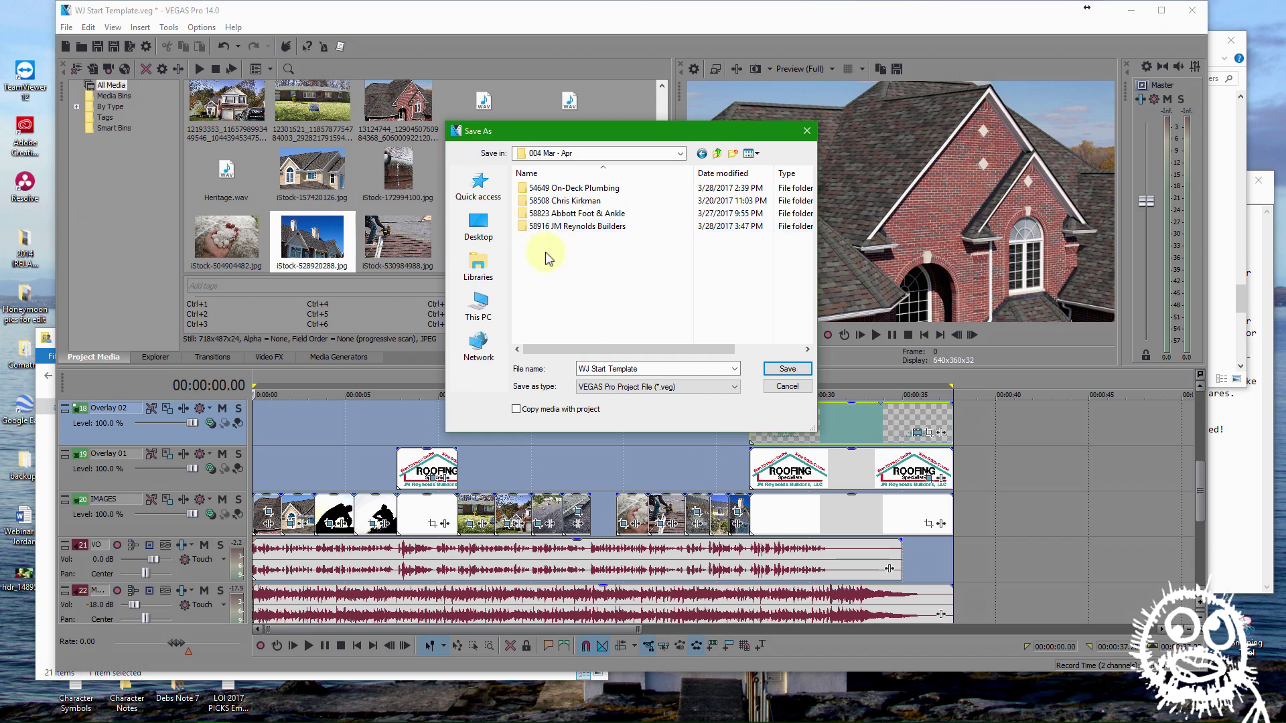
double_click(526, 227)
Name the project with the client's number followed by "- JM Reynolds Builders", without the VO.mp3 ending, and save it as a VEGAS project file
click(651, 370)
text(58)
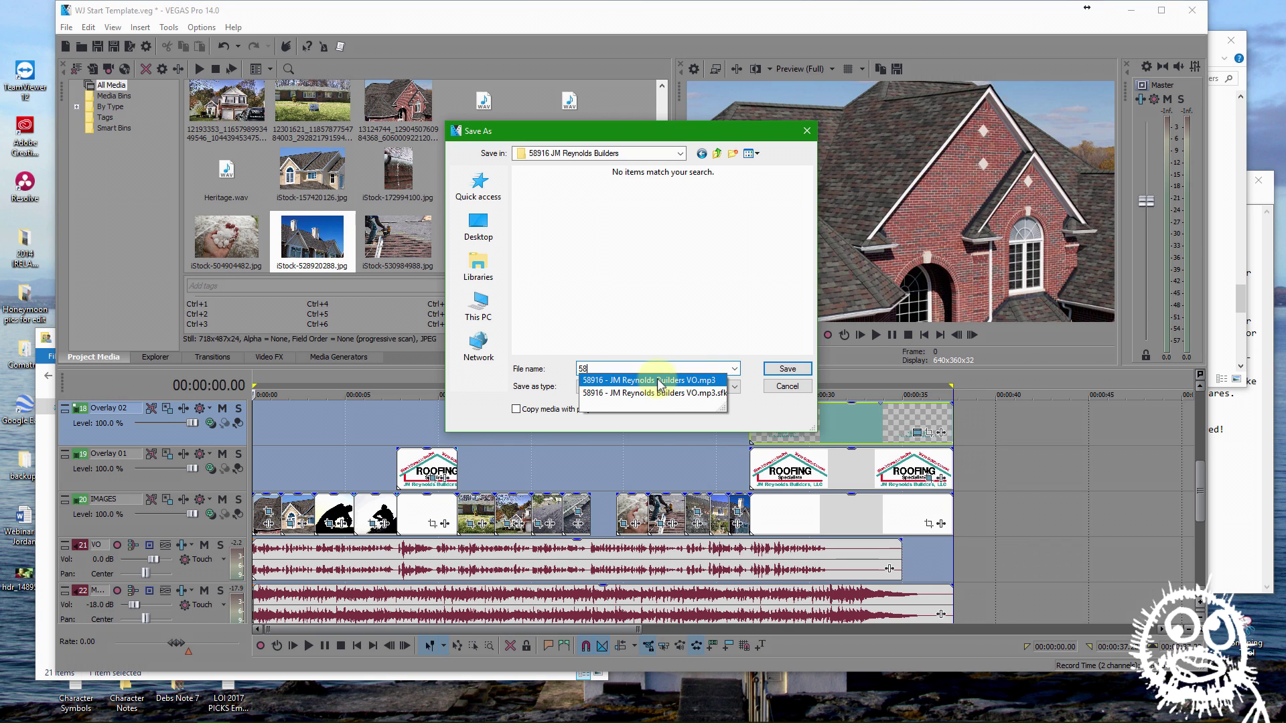
click(657, 381)
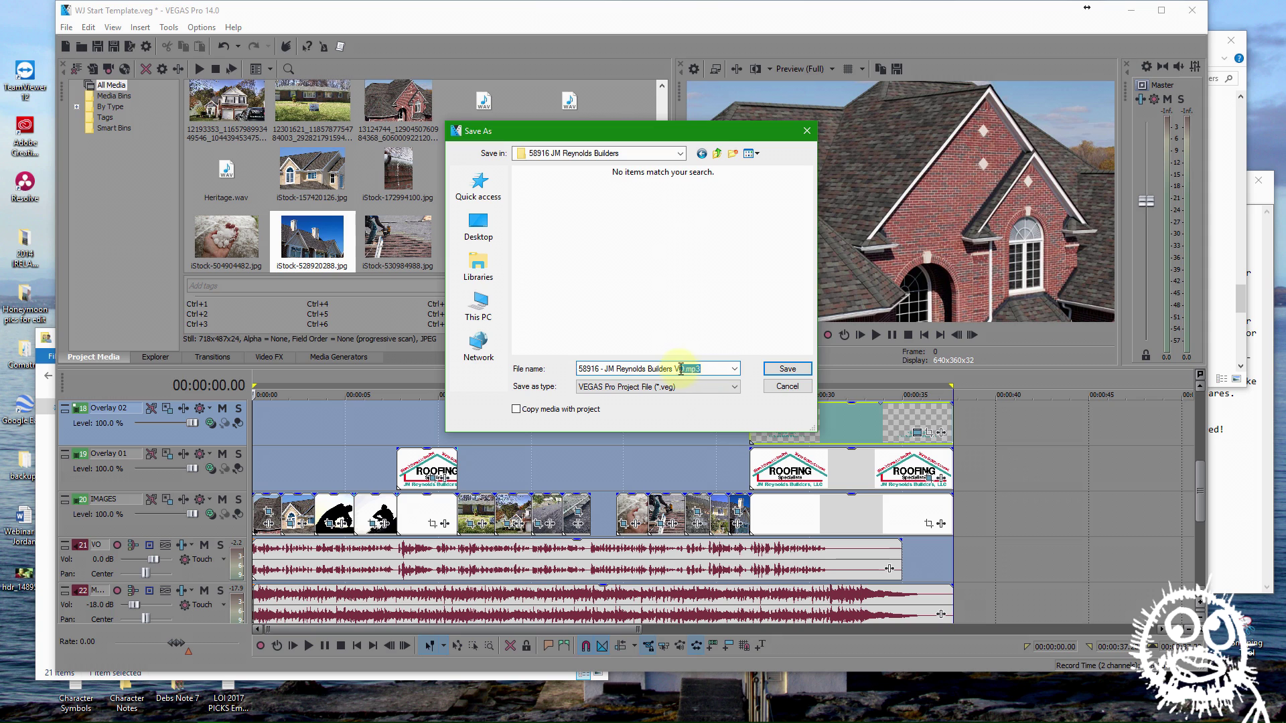
key(BackSpace)
key(BackSpace)
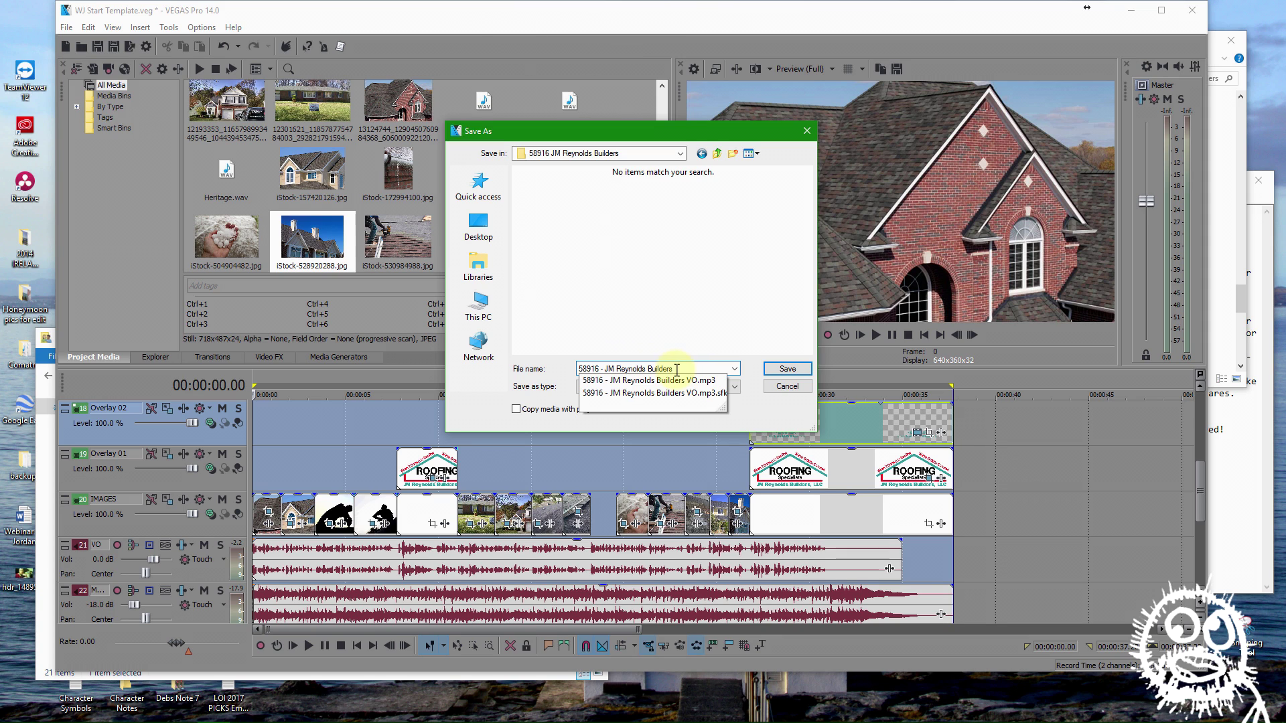
click(780, 369)
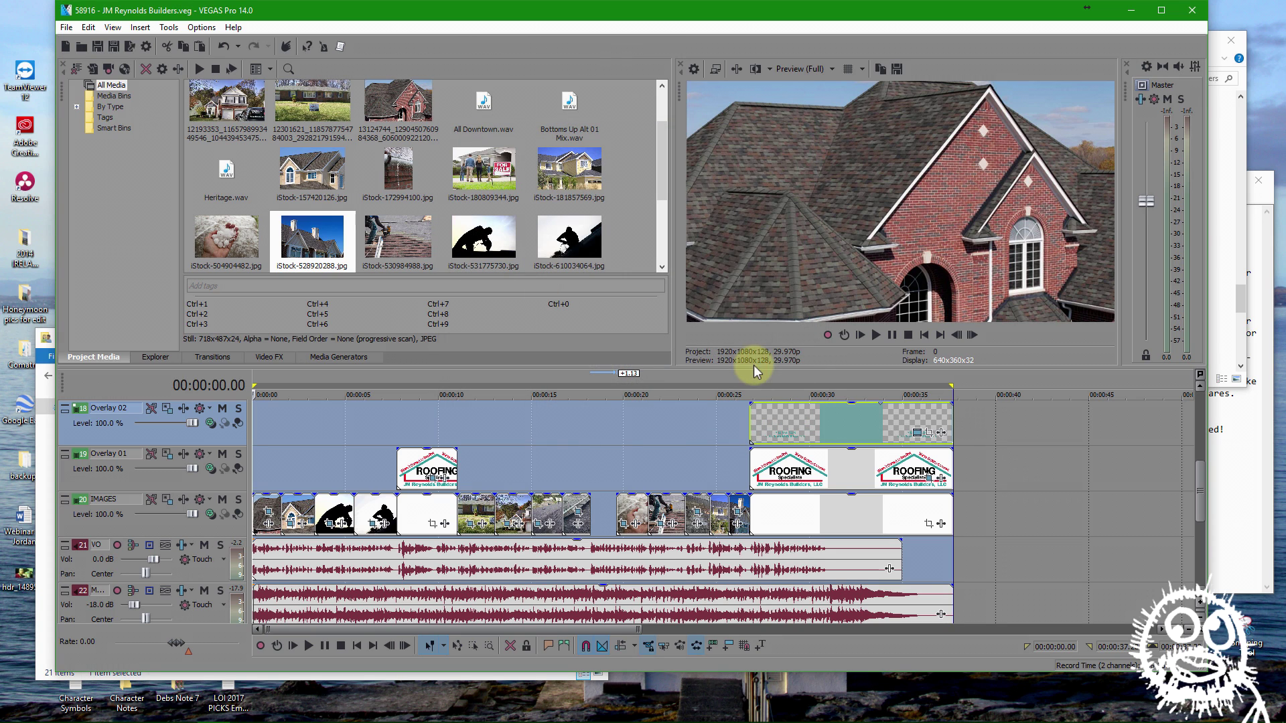
Switch to File Explorer, look through the JM Reynolds Builders folder for the saved project file, and return to VEGAS Pro
click(1244, 299)
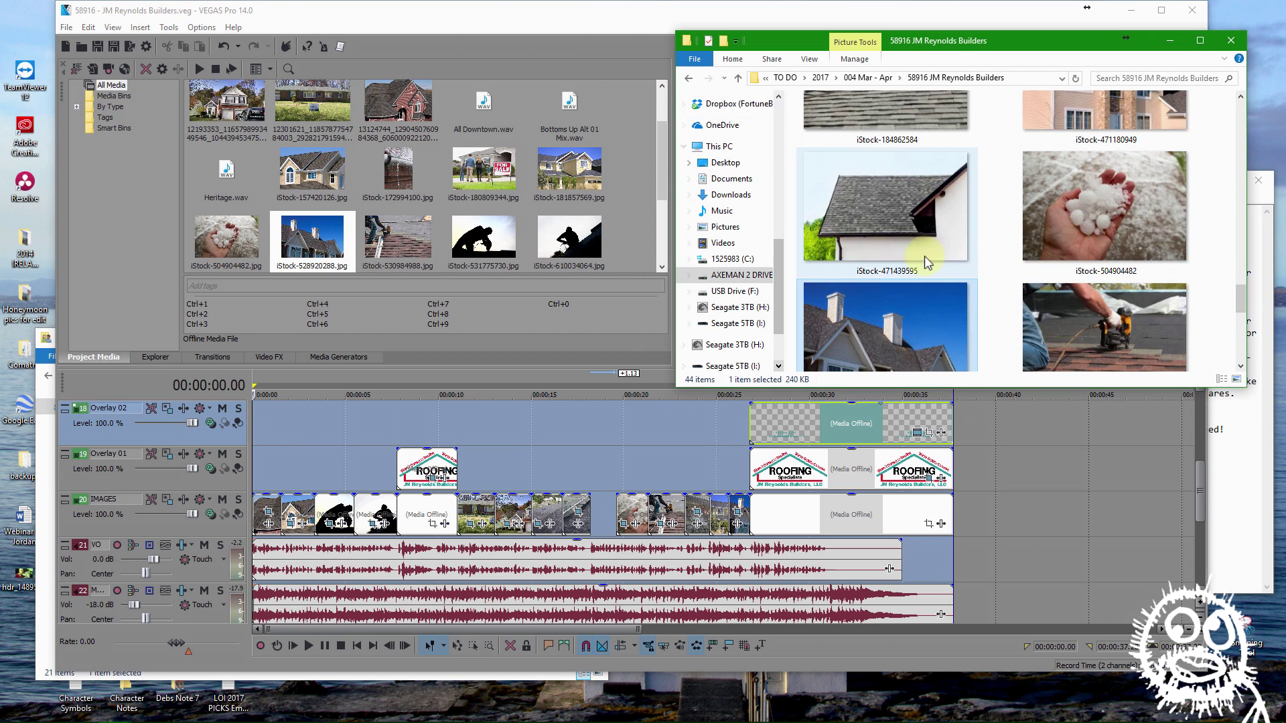
scroll(998, 270, down, 3)
scroll(998, 270, up, 6)
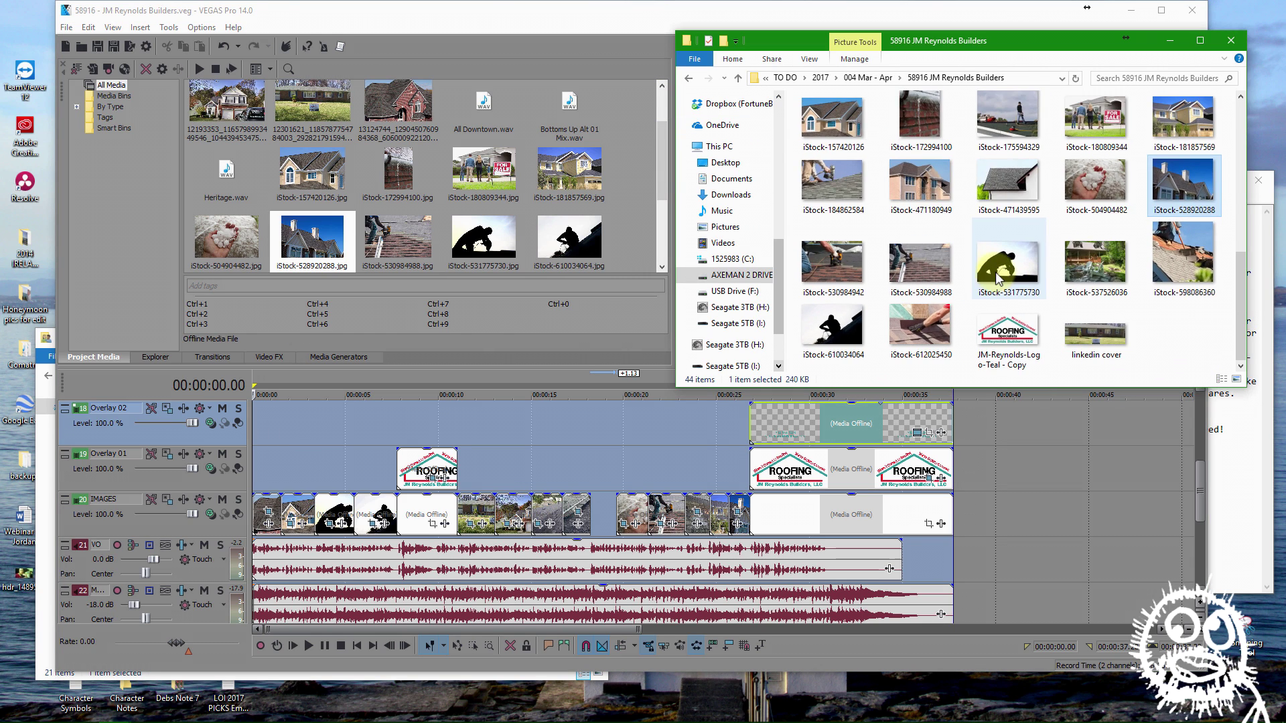
click(1003, 77)
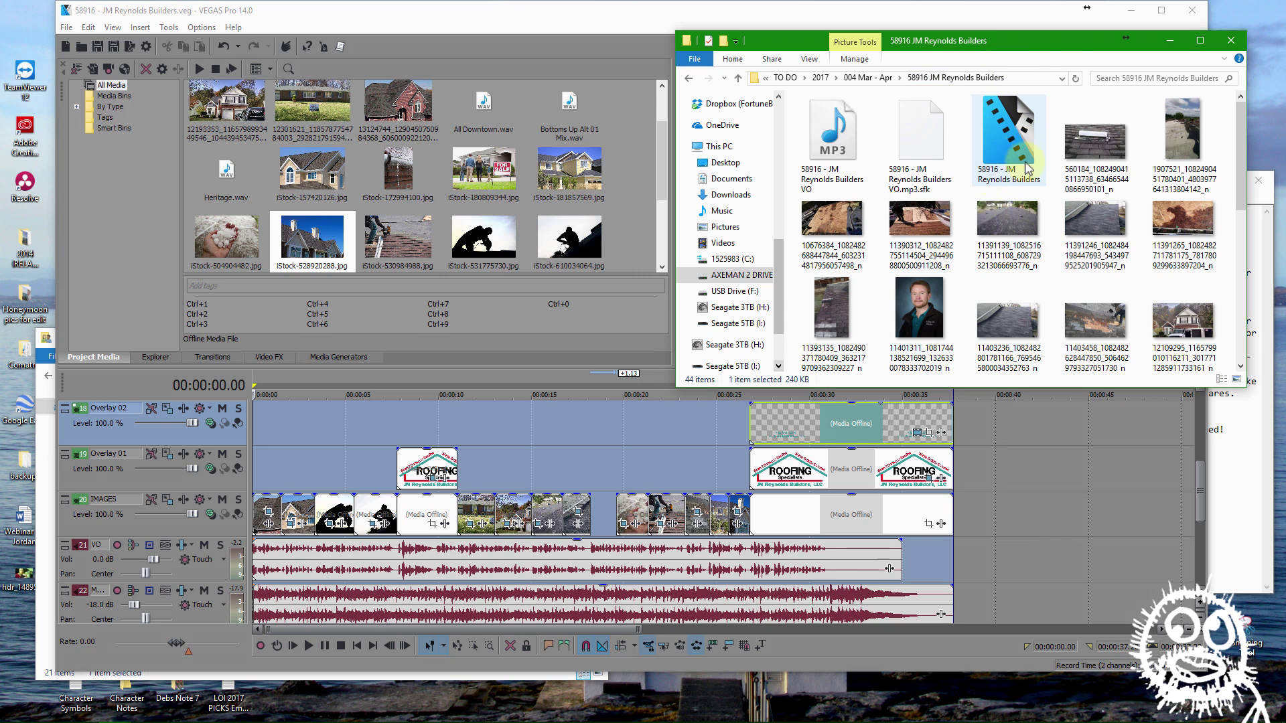
click(605, 25)
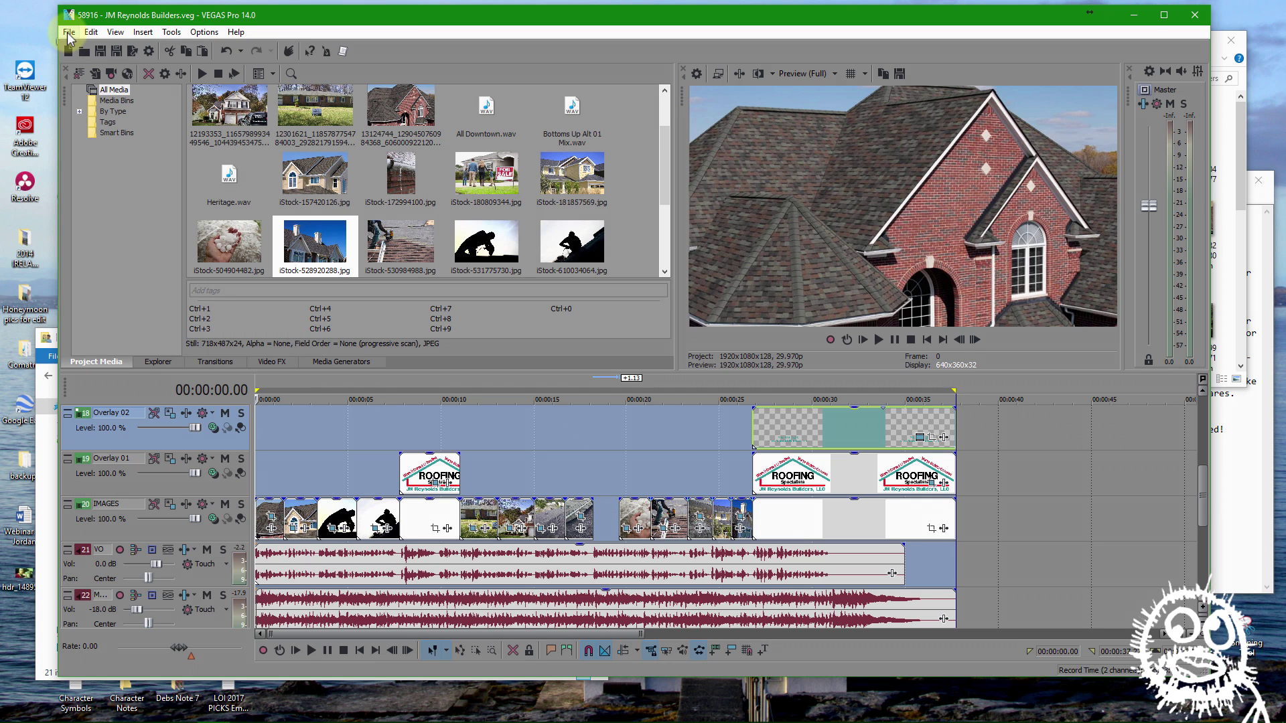
click(69, 34)
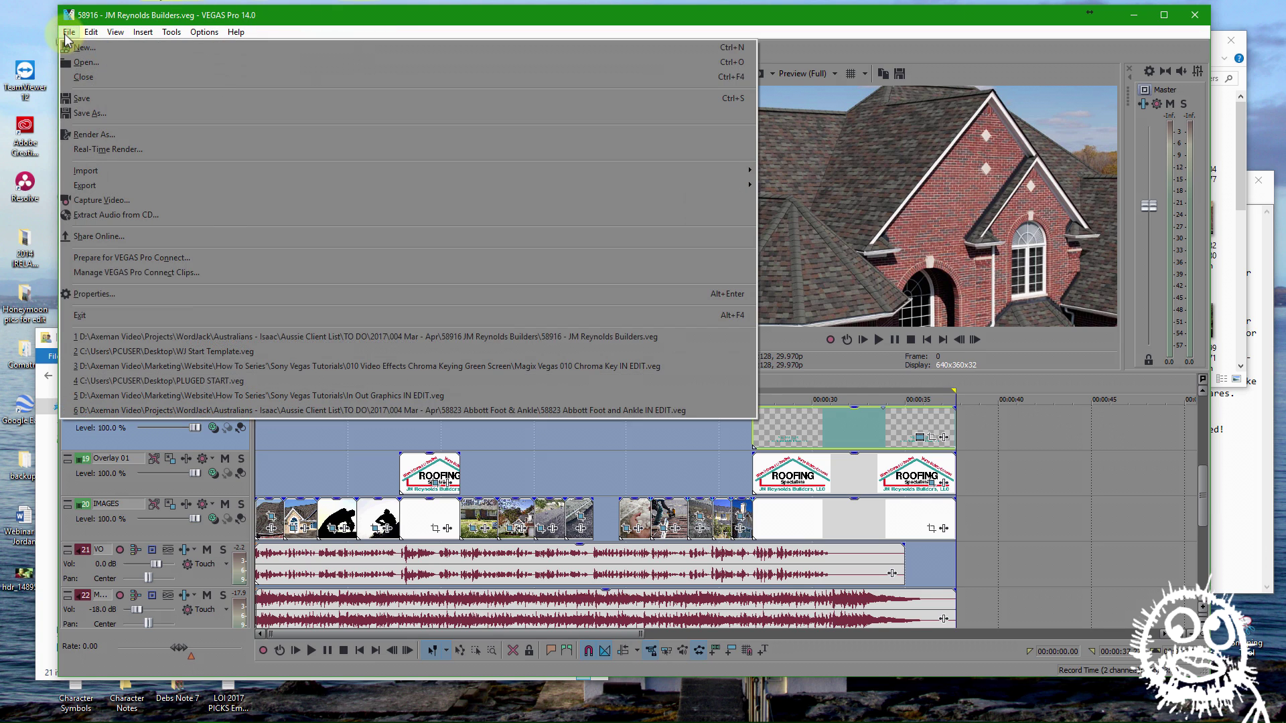
click(93, 137)
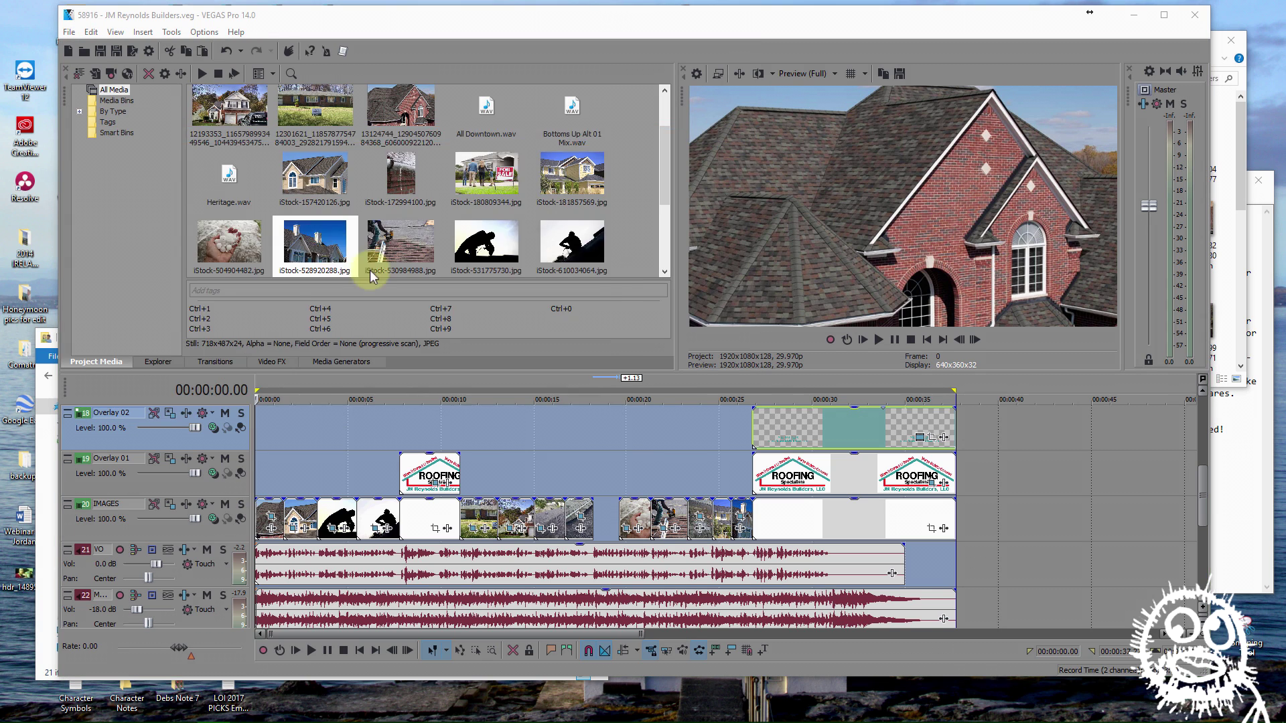
click(280, 388)
scroll(271, 382, down, 1)
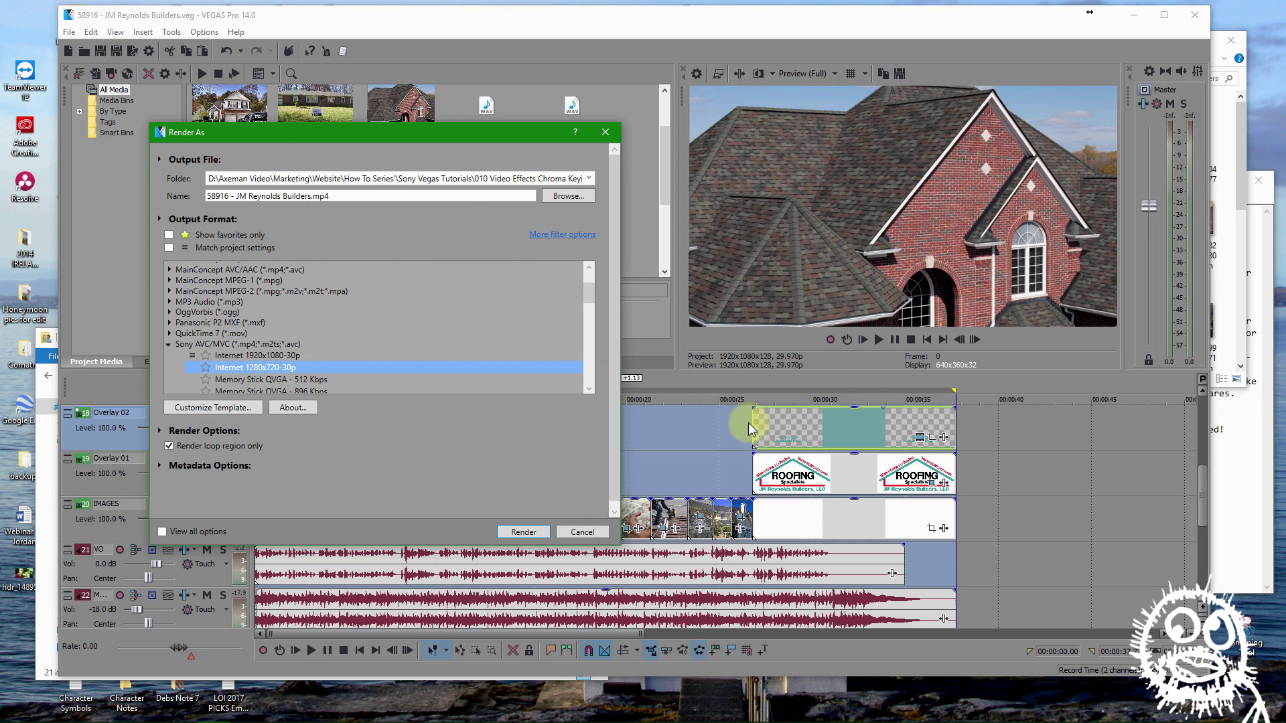
click(581, 533)
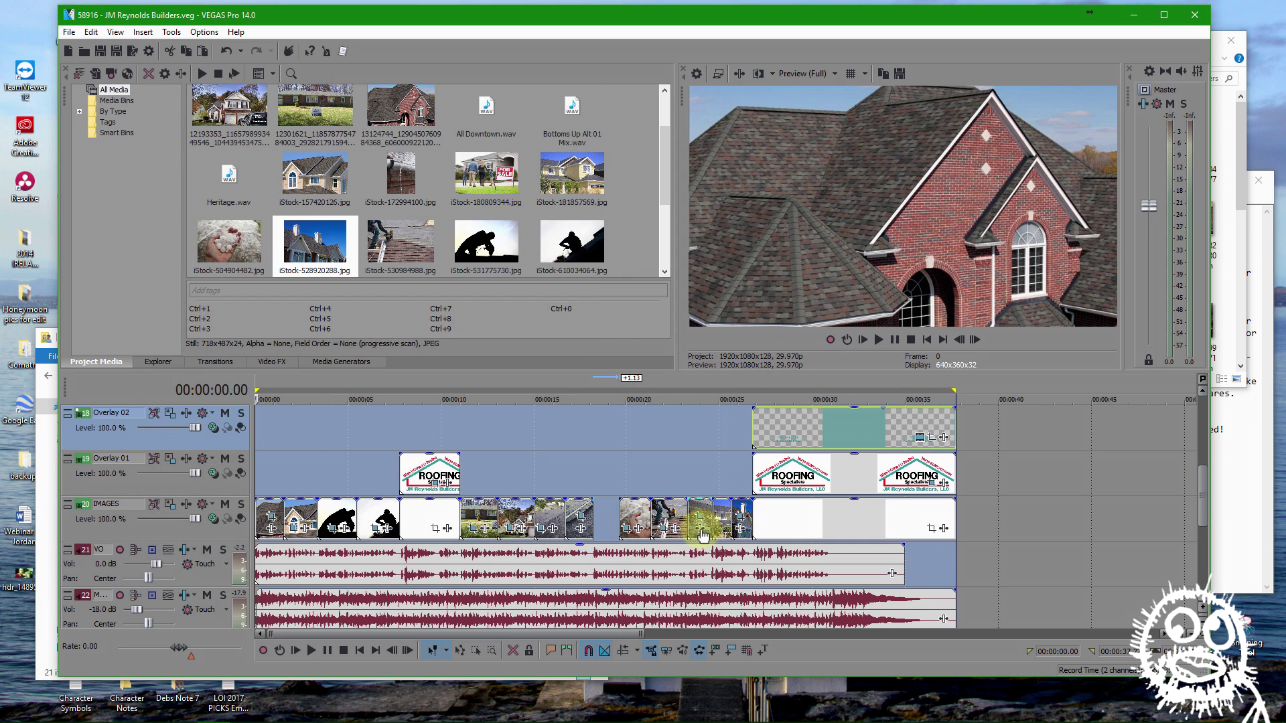
click(701, 523)
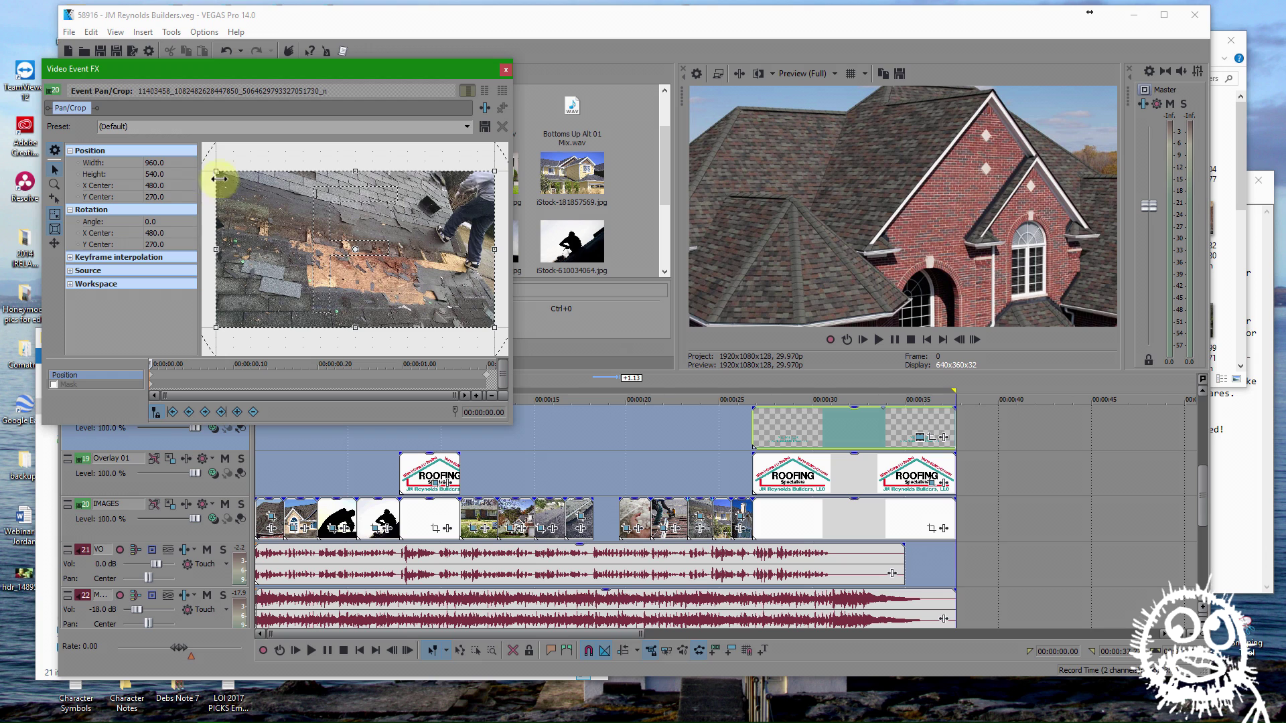
click(507, 69)
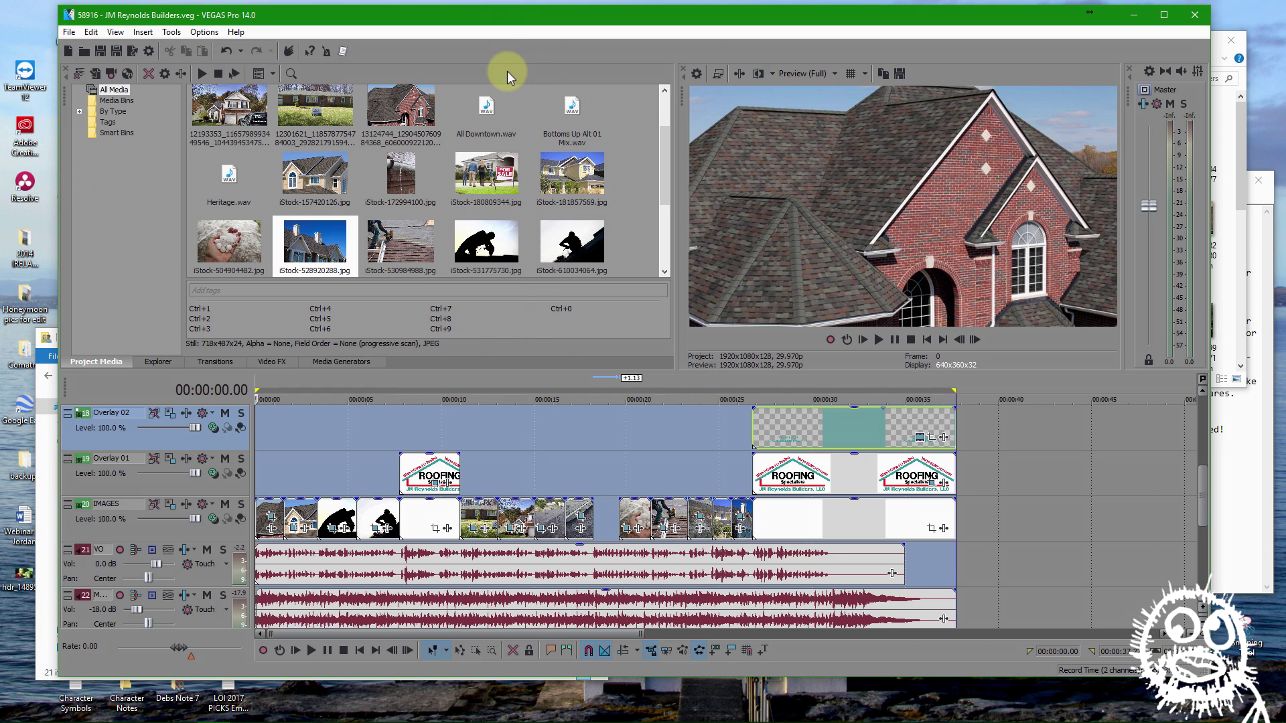
Start rendering the selected timeline and choose the Sony AVC/MVC template Internet 1280x720-30p
click(69, 31)
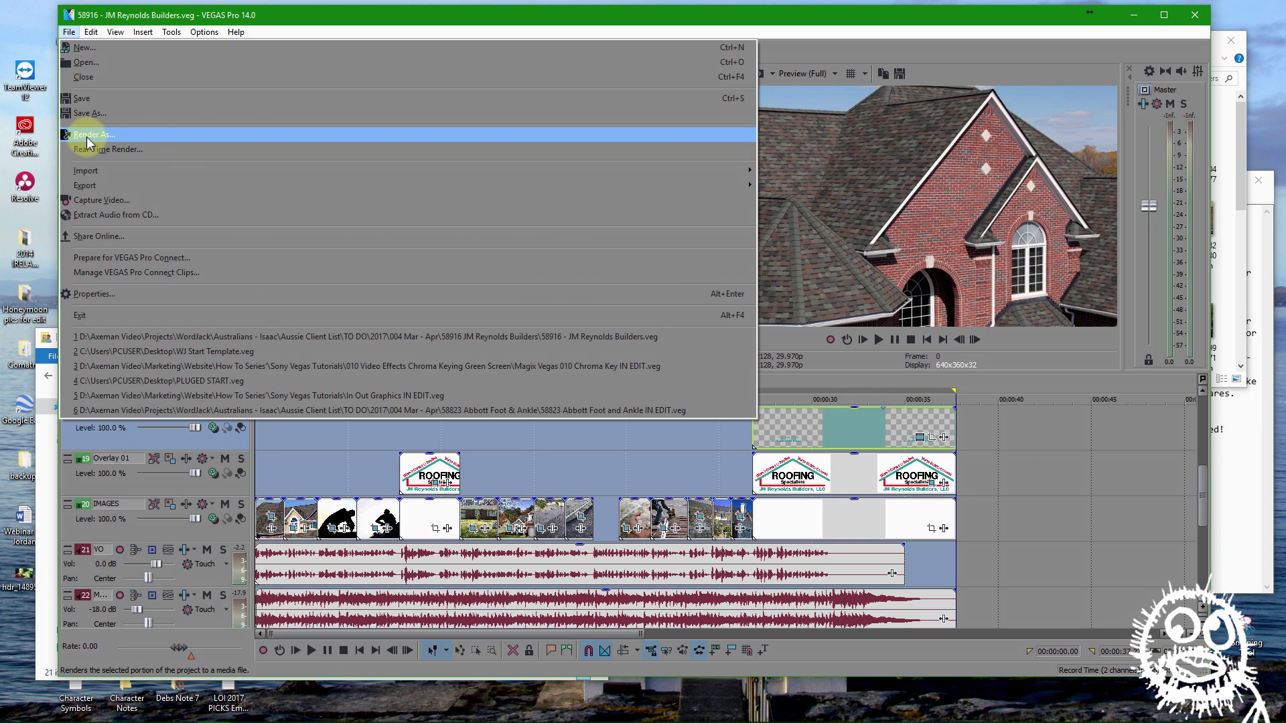
click(87, 137)
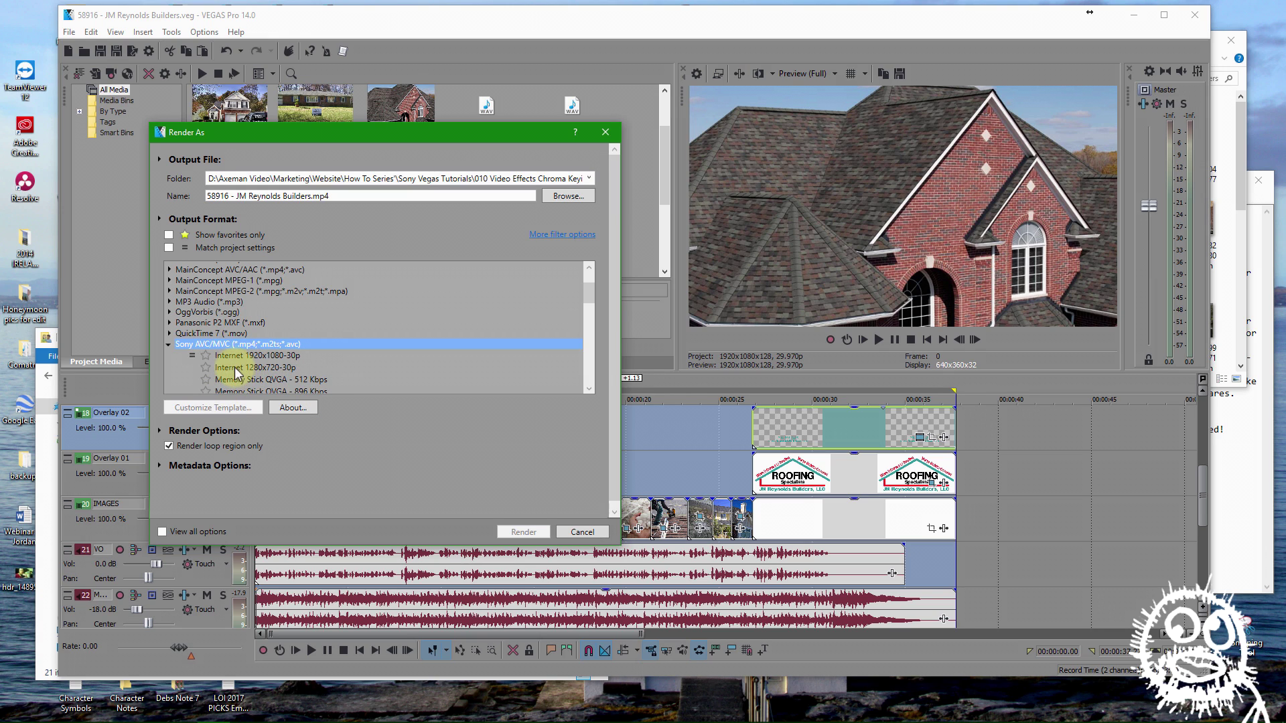
click(235, 368)
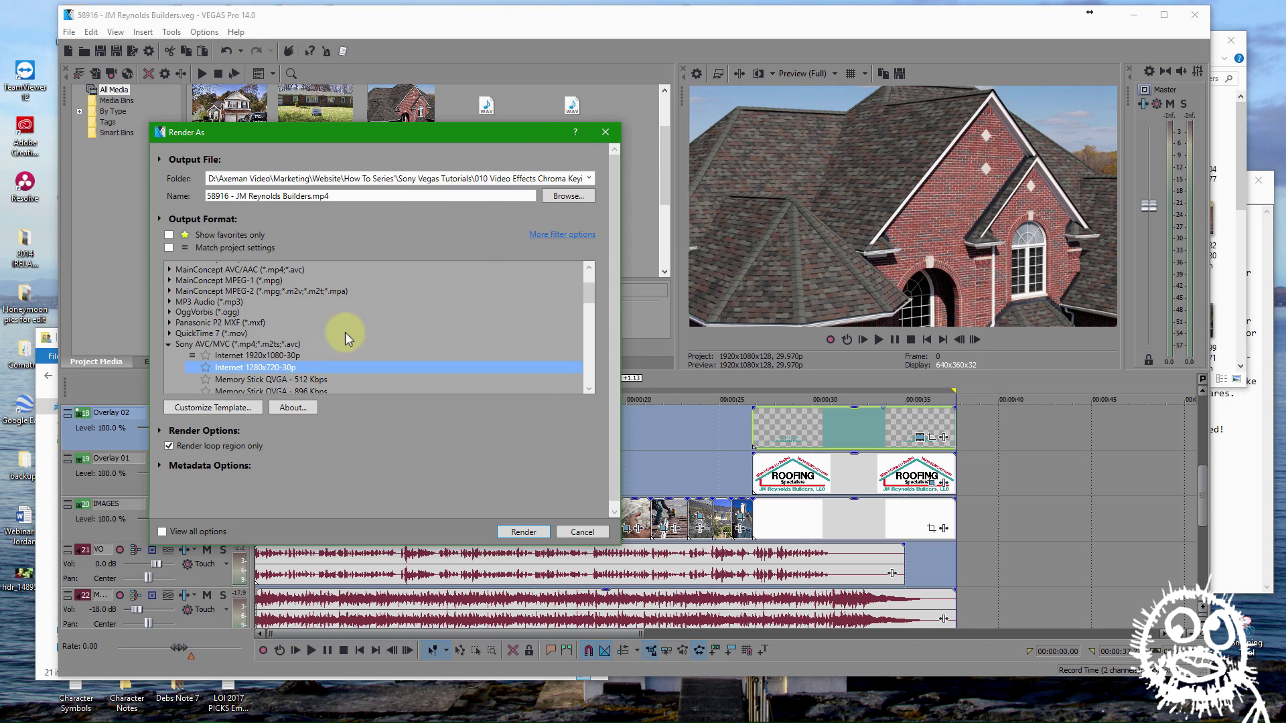
Set the output location to the WordJack Aussie Client List folder DONE, 2017, 004 - Mar Apr, keeping the suggested file name, and render
click(570, 197)
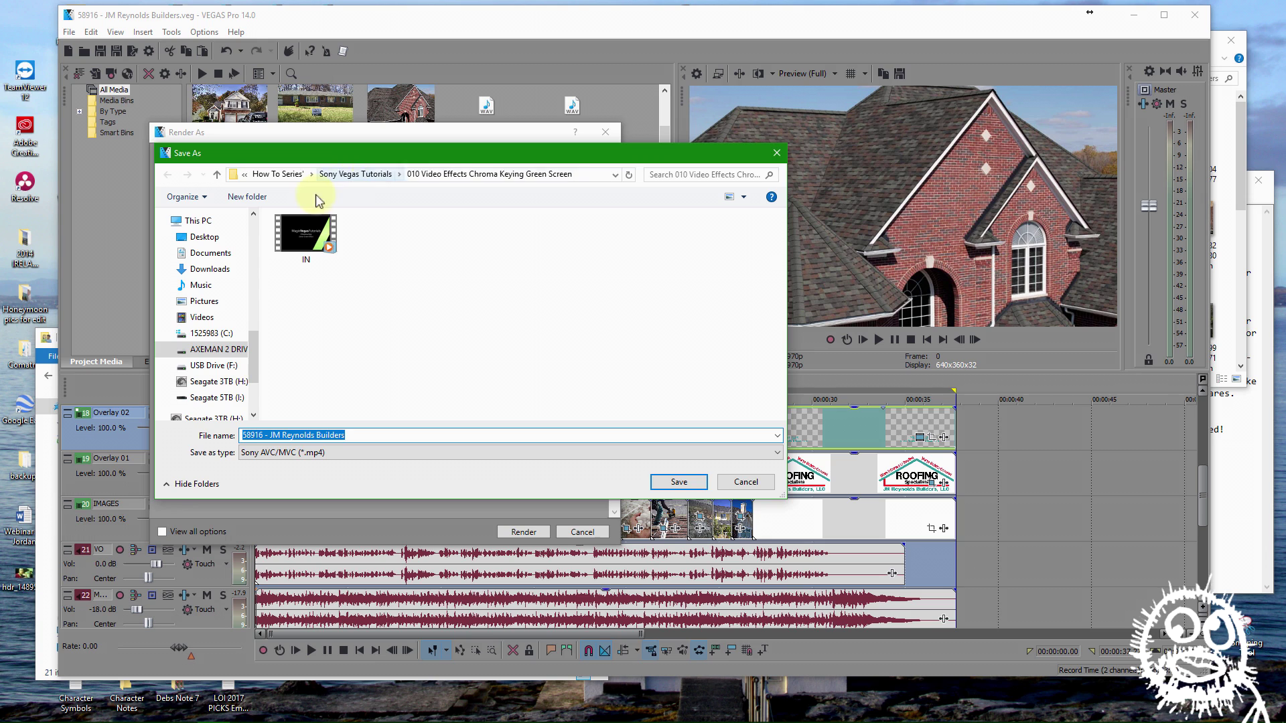
scroll(245, 284, up, 10)
click(207, 311)
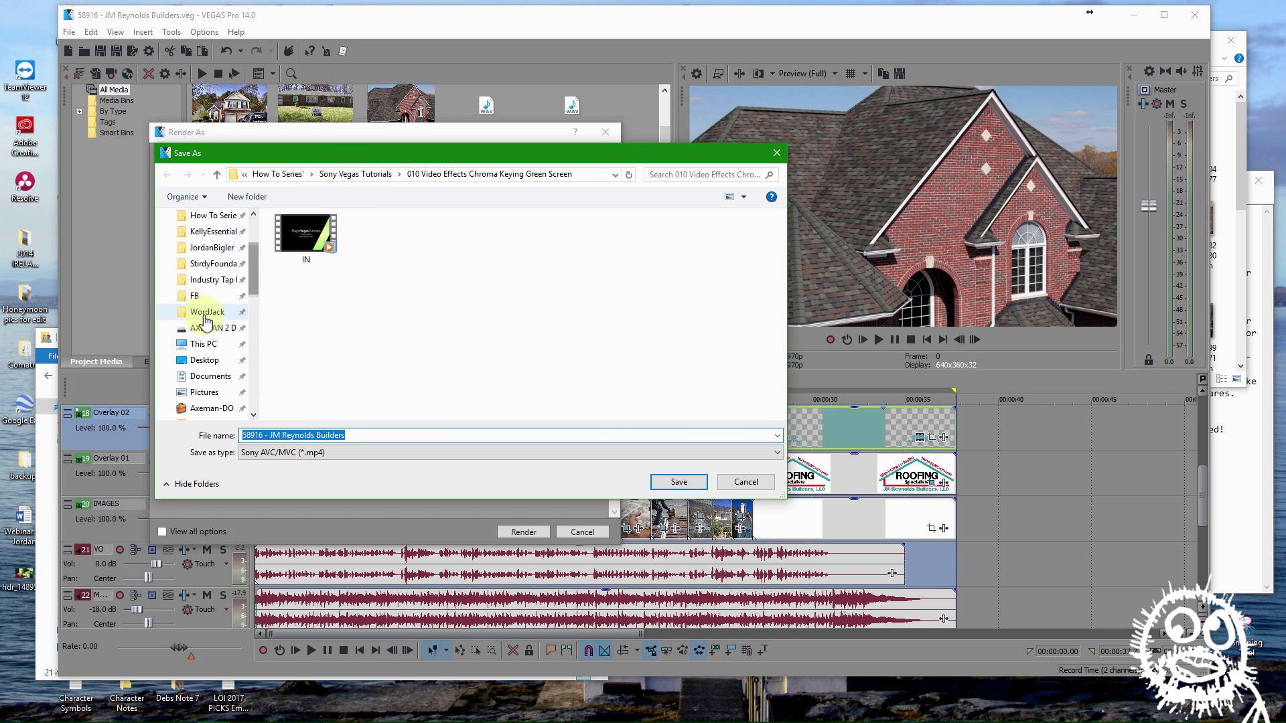
double_click(311, 271)
double_click(310, 268)
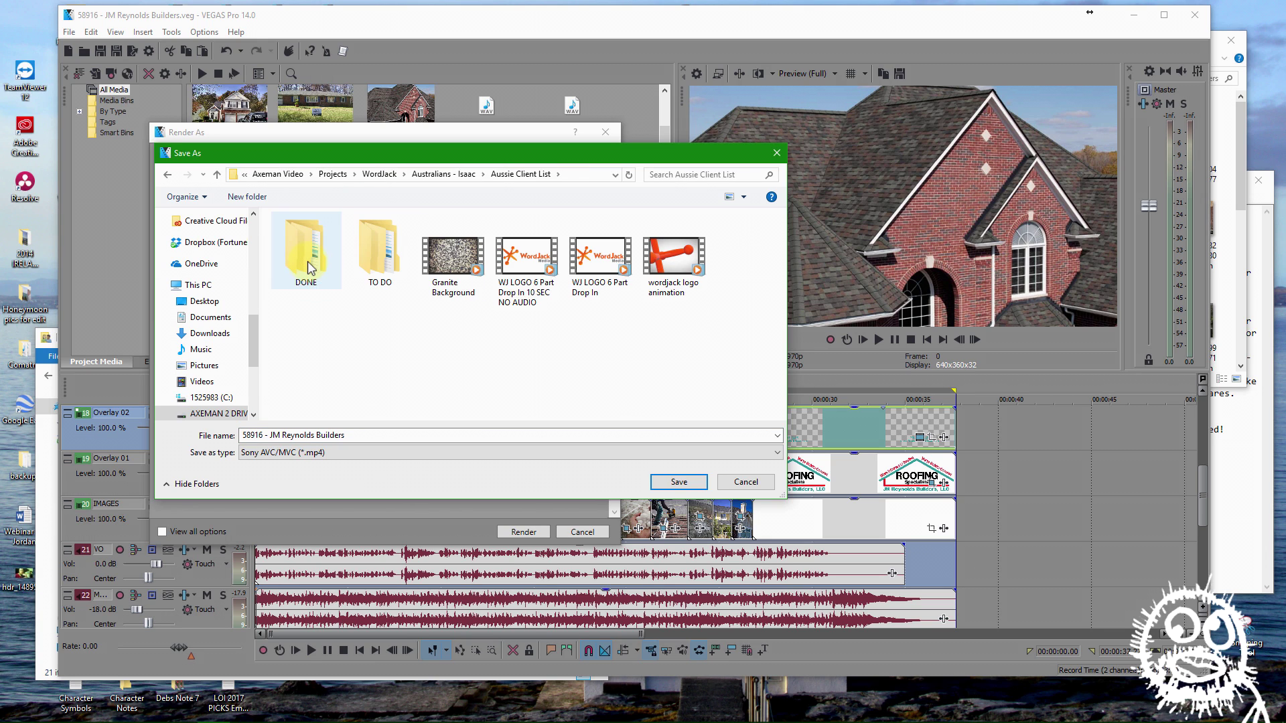
double_click(310, 268)
double_click(289, 269)
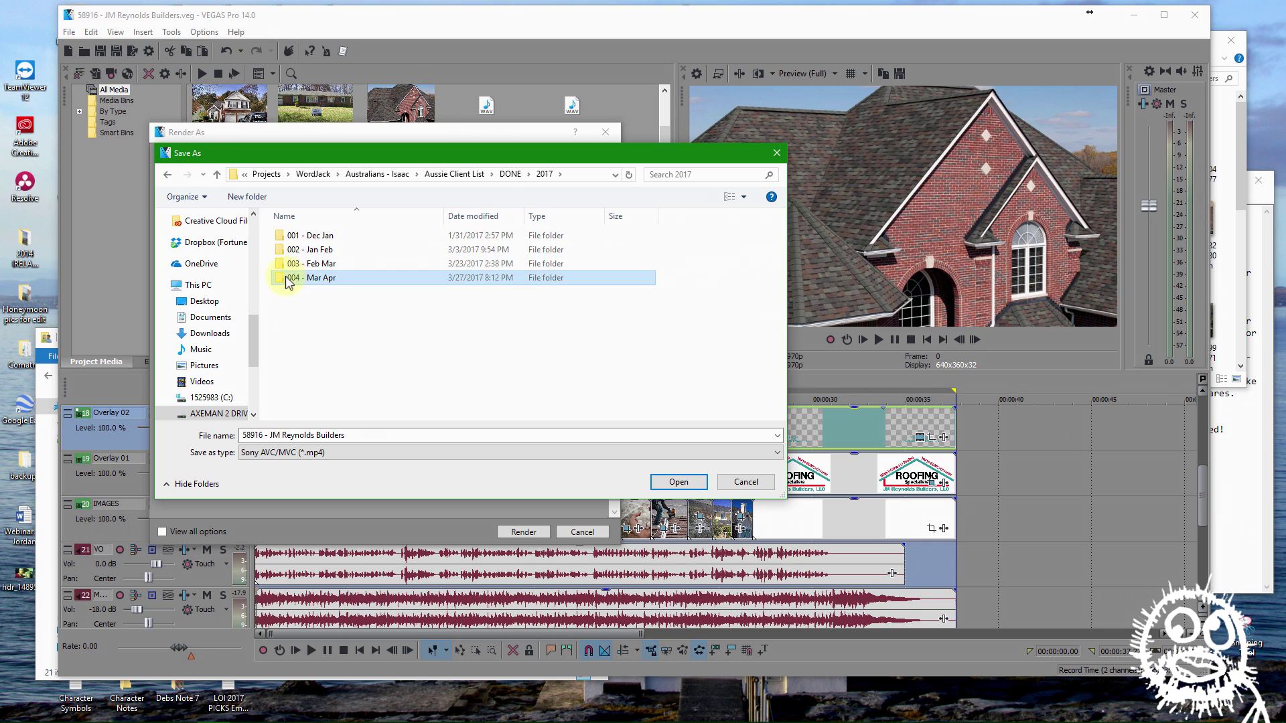
double_click(288, 278)
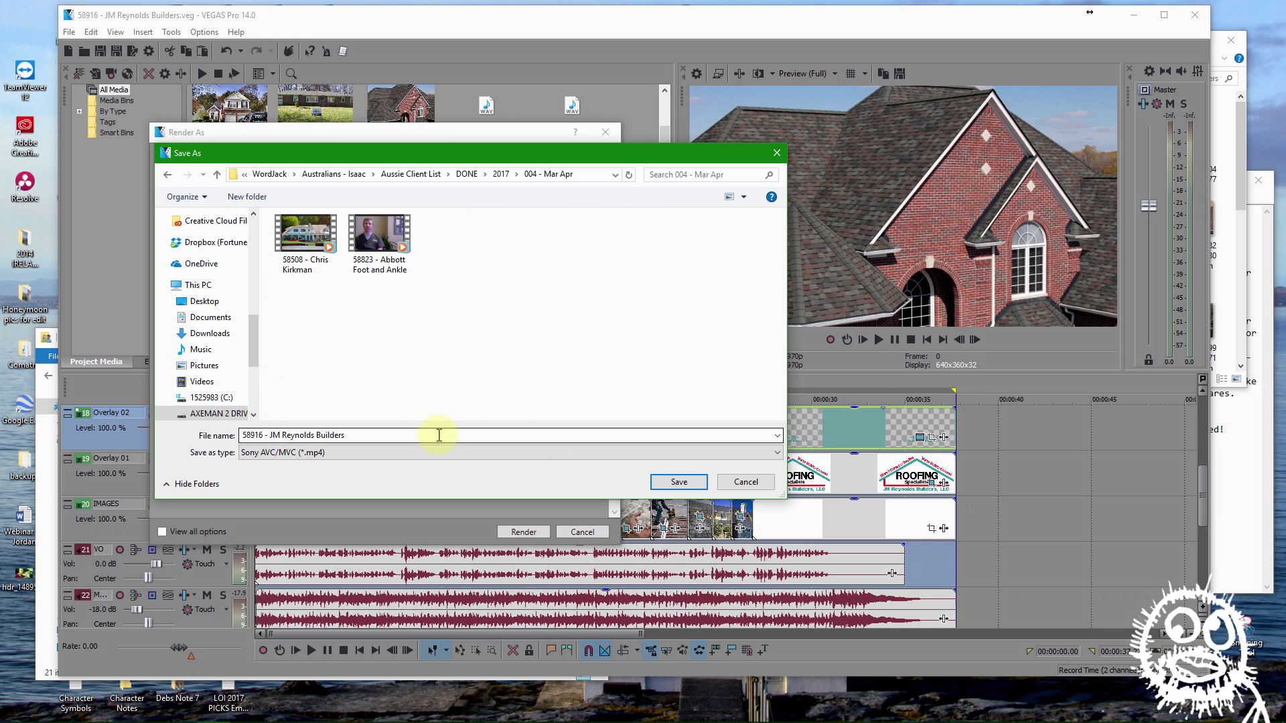
click(679, 483)
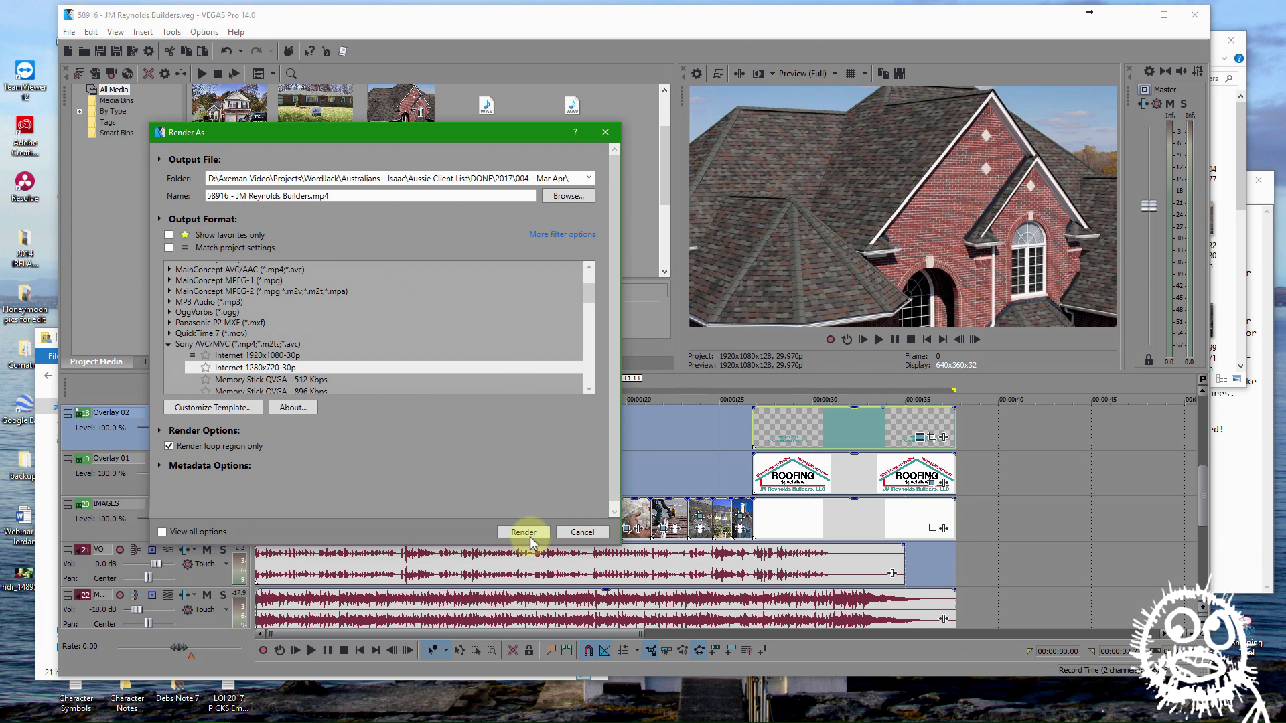
click(529, 537)
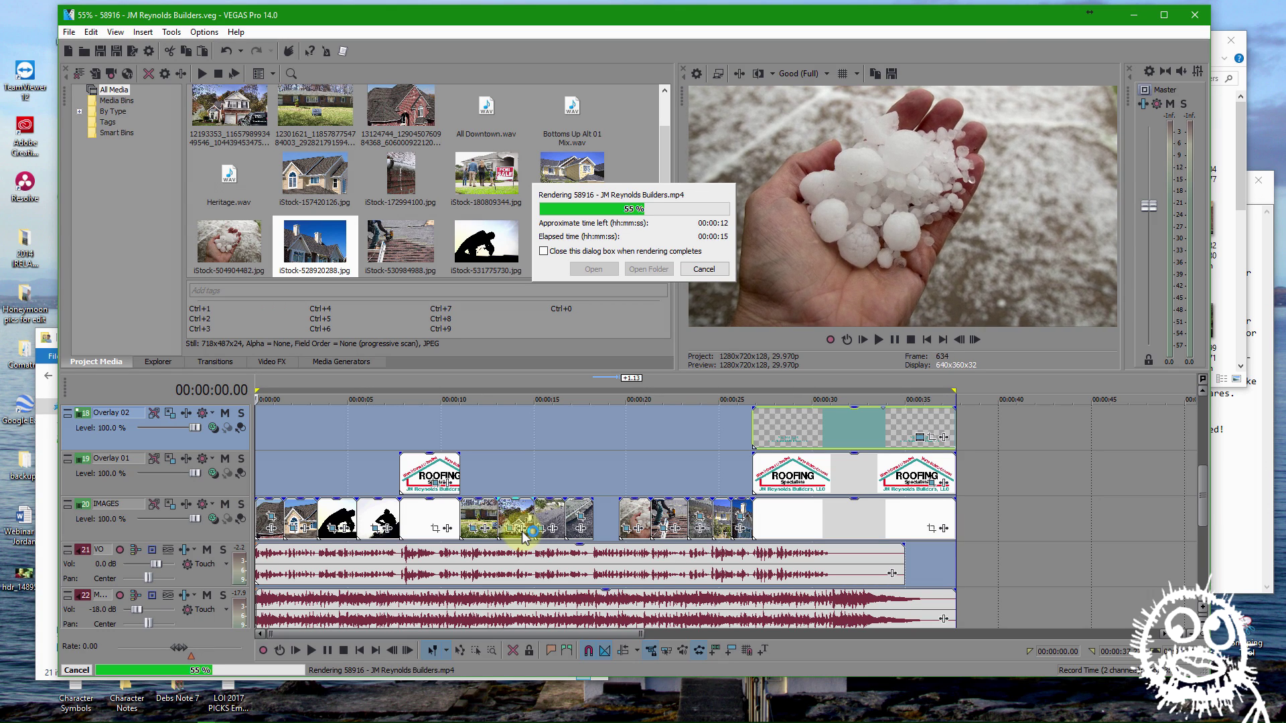
Switch to the File Explorer window showing the Dropbox WordJack video folder and shift the window slightly
click(48, 500)
click(191, 529)
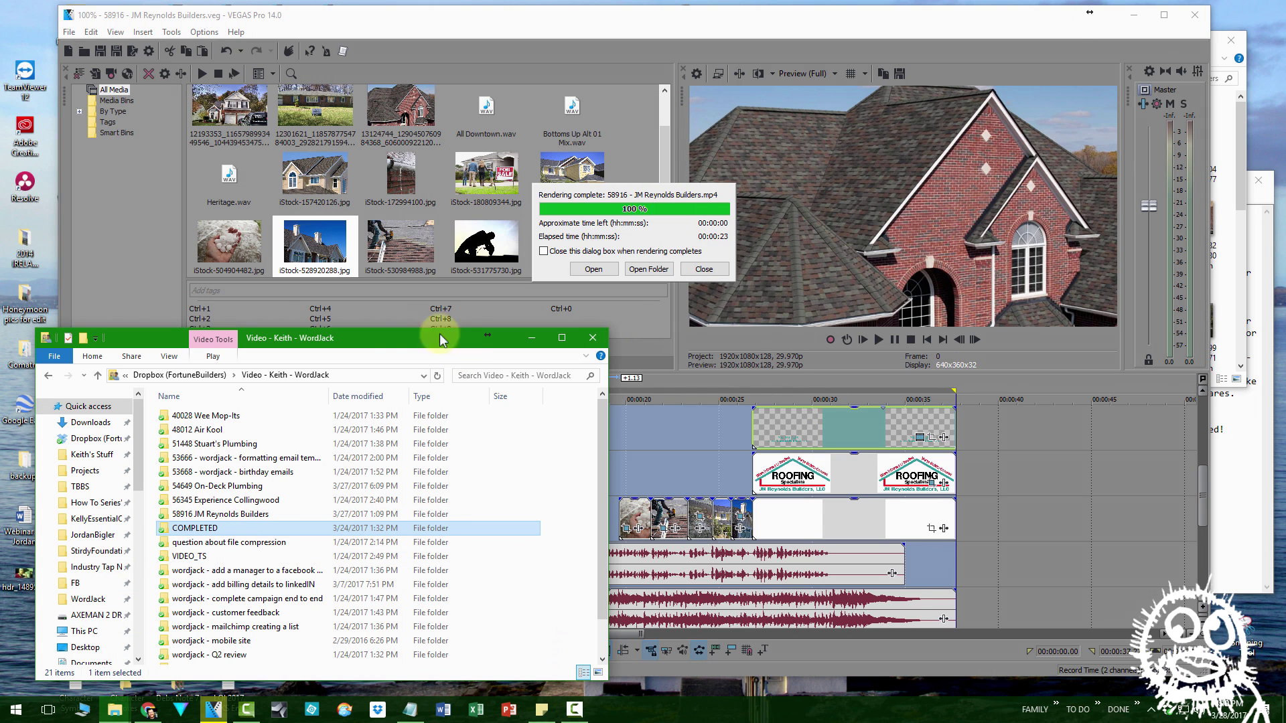
drag(392, 337, 392, 334)
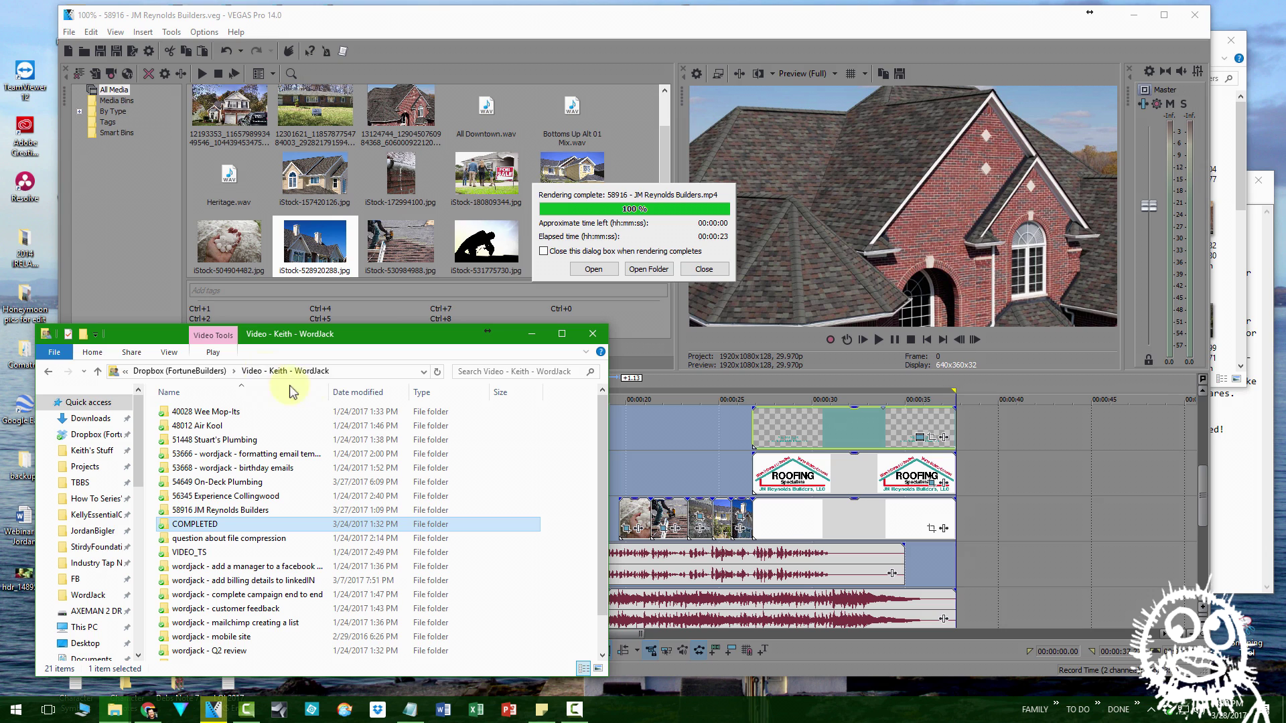
drag(392, 337, 387, 332)
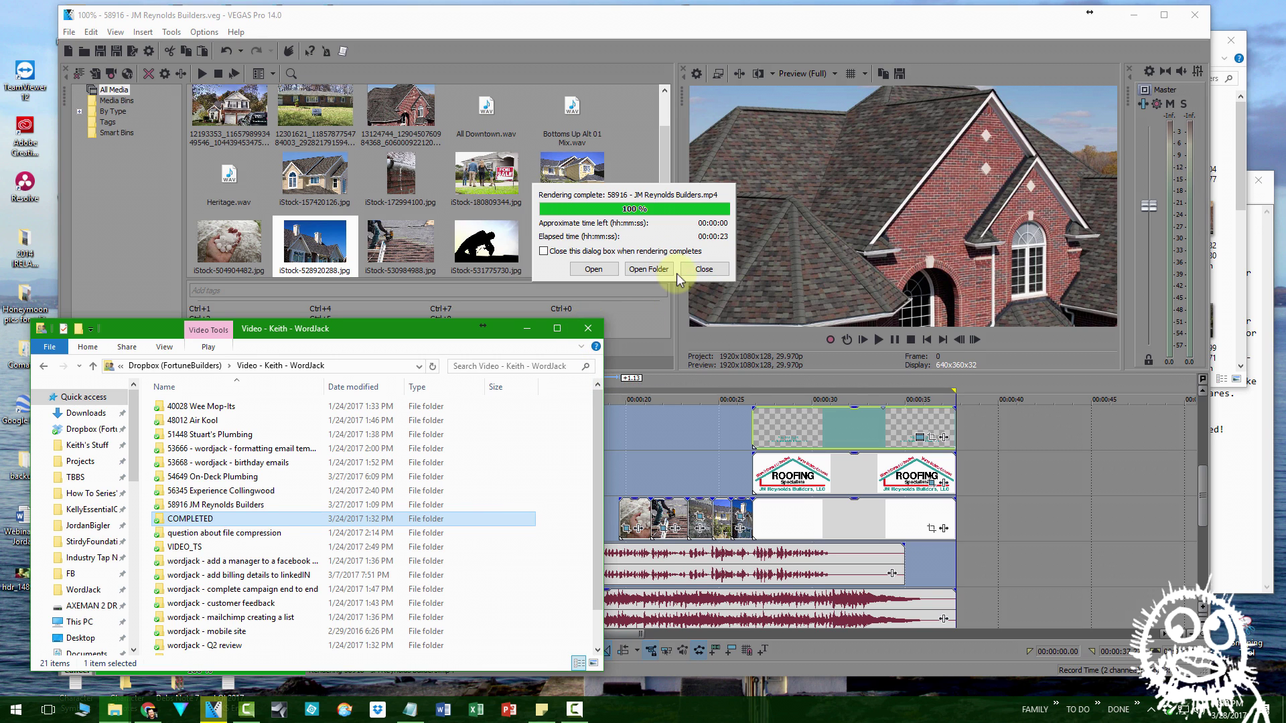
Open the folder containing the finished render and play the JM Reynolds Builders video
click(632, 268)
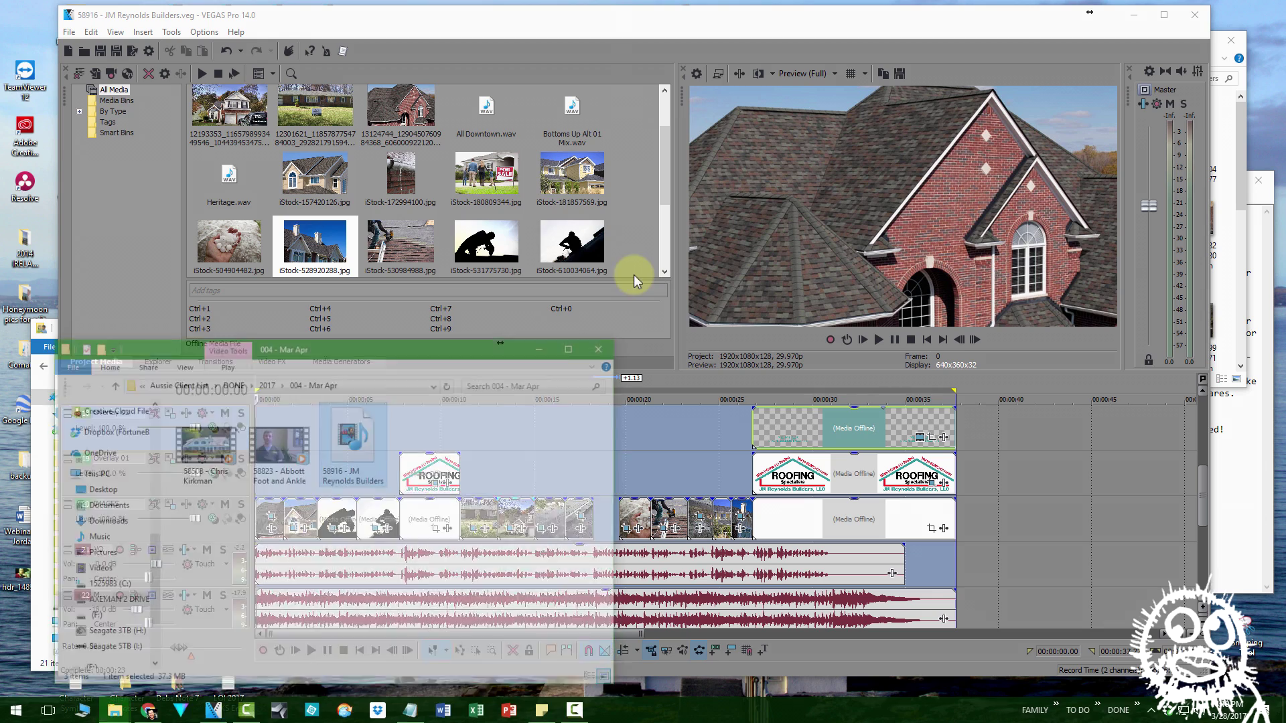
double_click(349, 446)
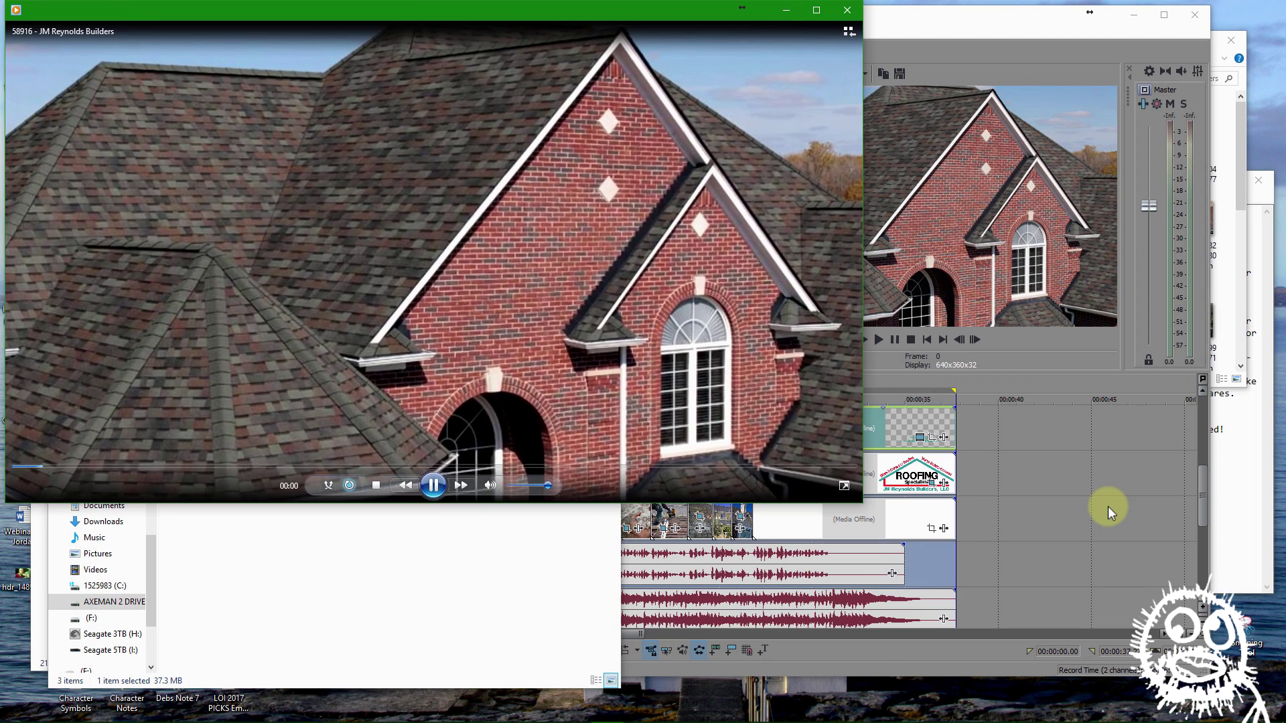